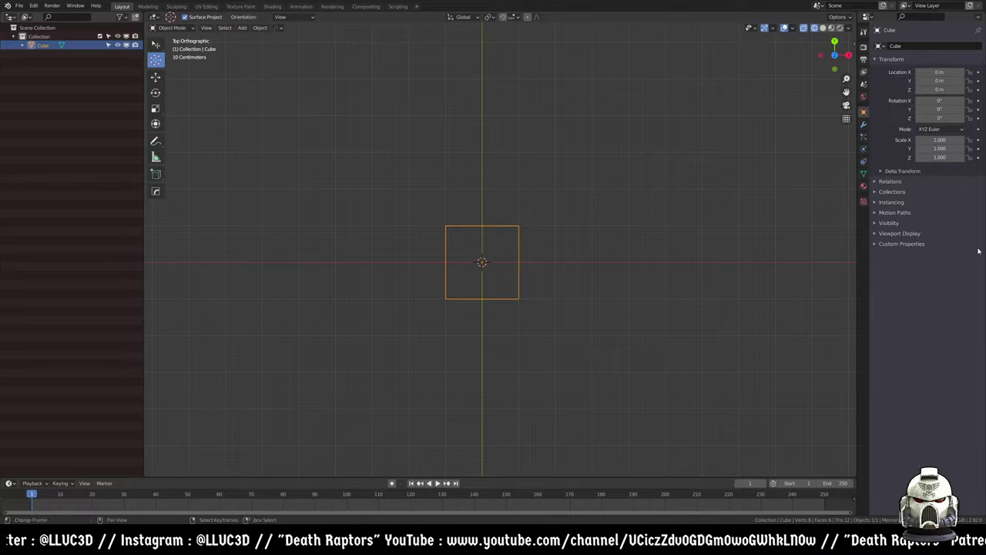
# - Narrow the outliner to give the top-view viewport more room, zooming on the cube
pyautogui.moveTo(143, 282); pyautogui.dragTo(119, 280)
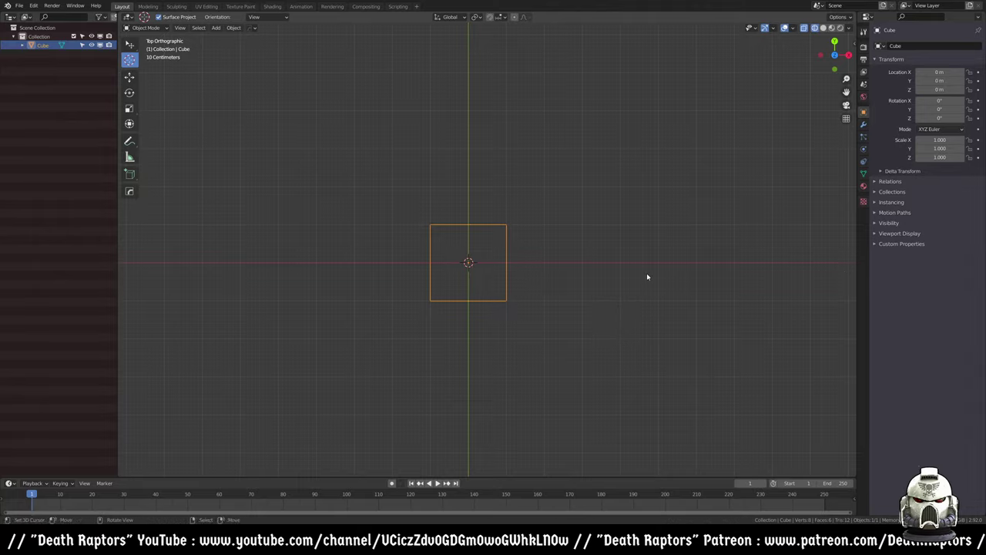
pyautogui.scroll(3, 625, 275)
pyautogui.scroll(-2, 624, 277)
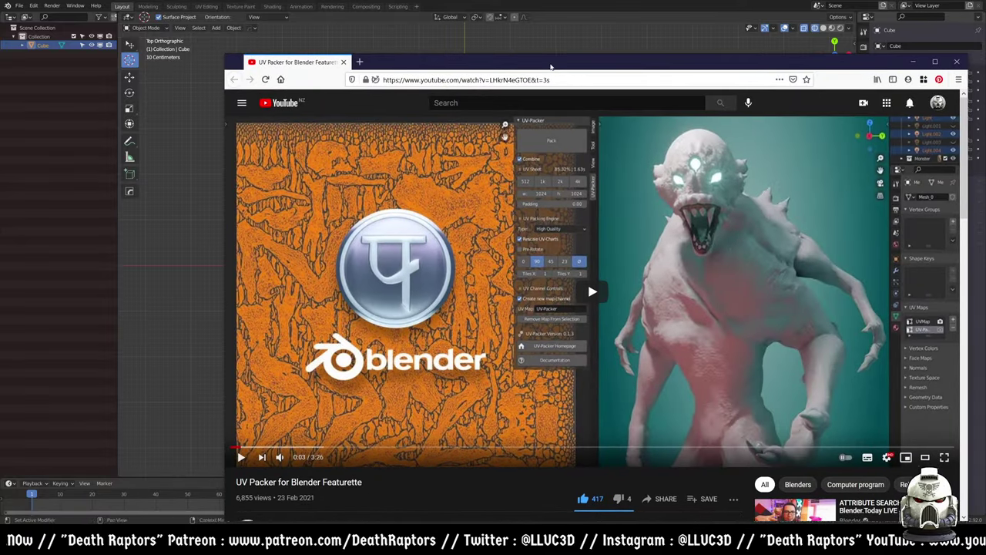
# - Move and shrink the Firefox window so it sits over Blender
pyautogui.moveTo(551, 67); pyautogui.dragTo(425, 38)
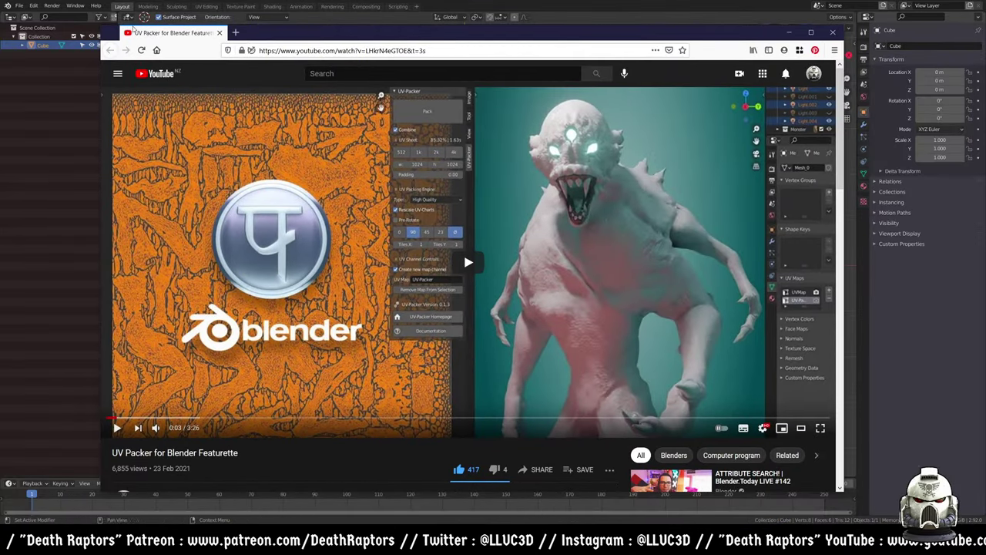
pyautogui.moveTo(100, 27); pyautogui.dragTo(238, 62)
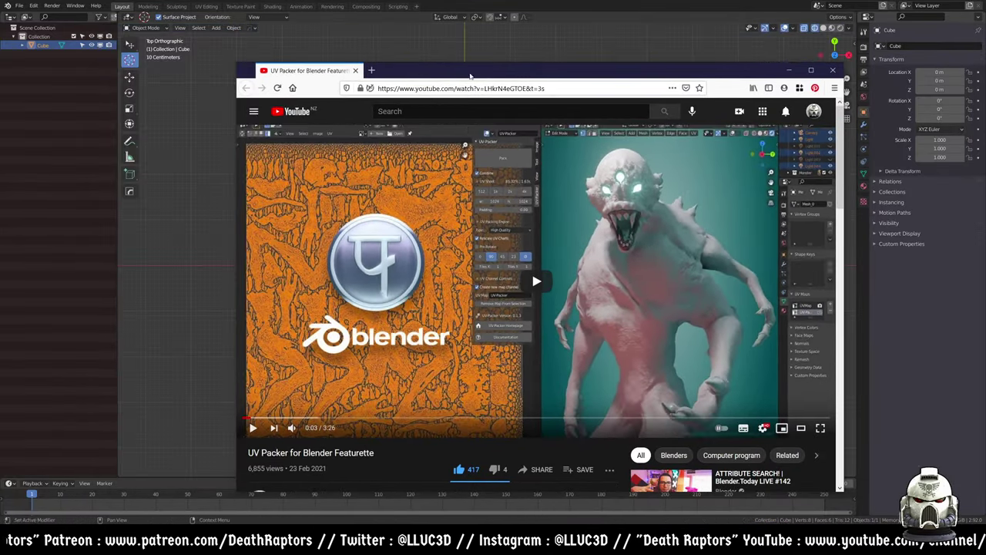
pyautogui.moveTo(434, 68); pyautogui.dragTo(343, 24)
# - Look over the UV Packer for Blender Featurette page, then return to Blender
pyautogui.scroll(-3, 404, 202)
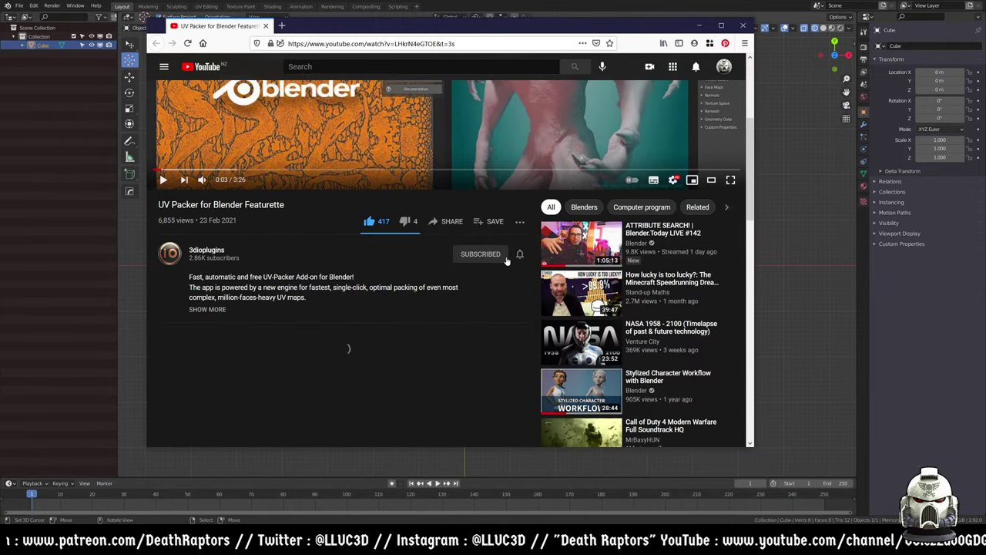
pyautogui.scroll(3, 403, 202)
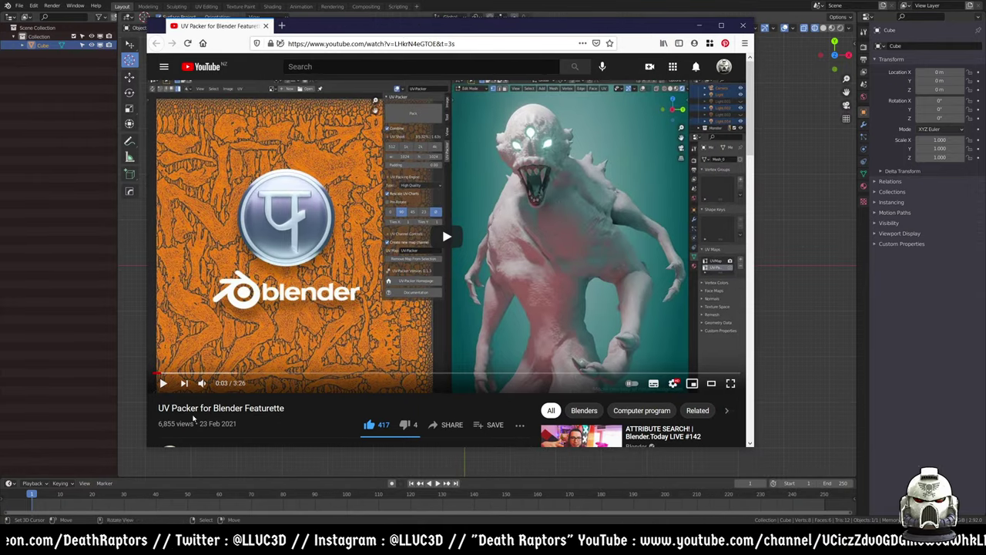
pyautogui.moveTo(295, 411); pyautogui.dragTo(156, 409)
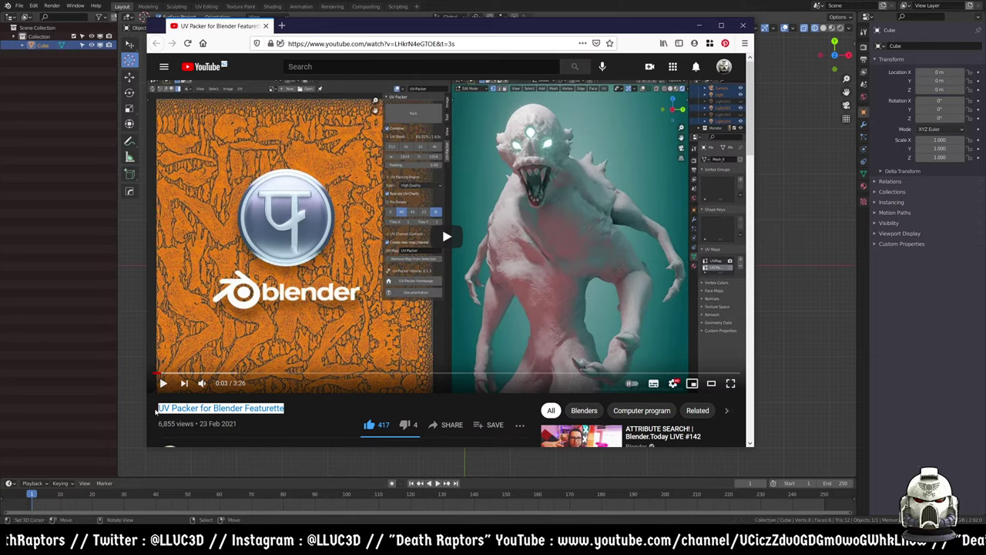
pyautogui.click(282, 409)
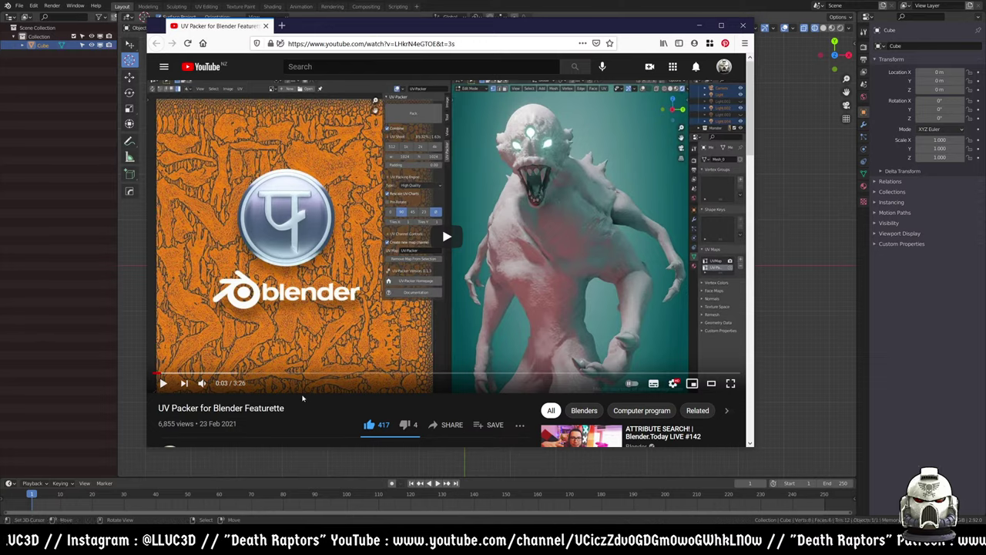
pyautogui.scroll(-3, 304, 396)
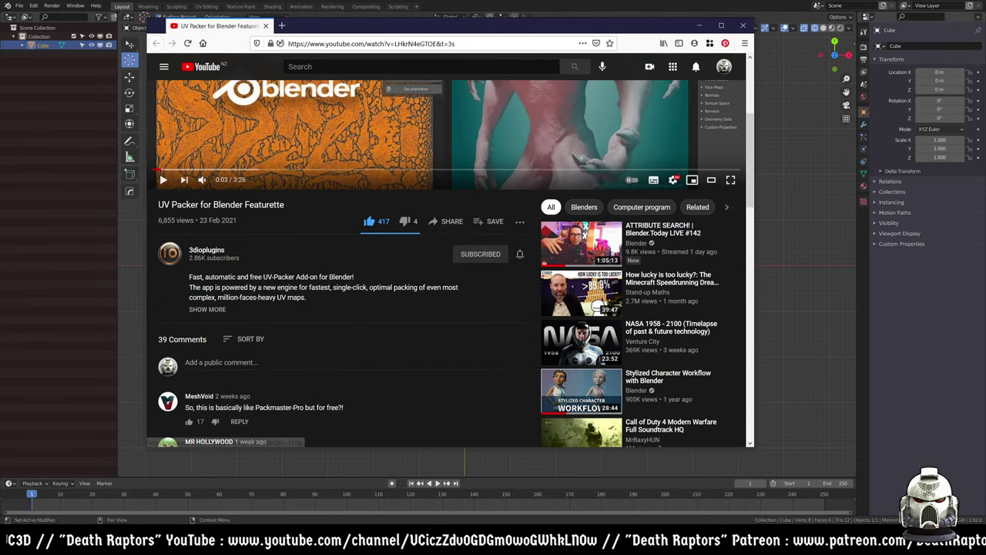
pyautogui.scroll(-3, 367, 307)
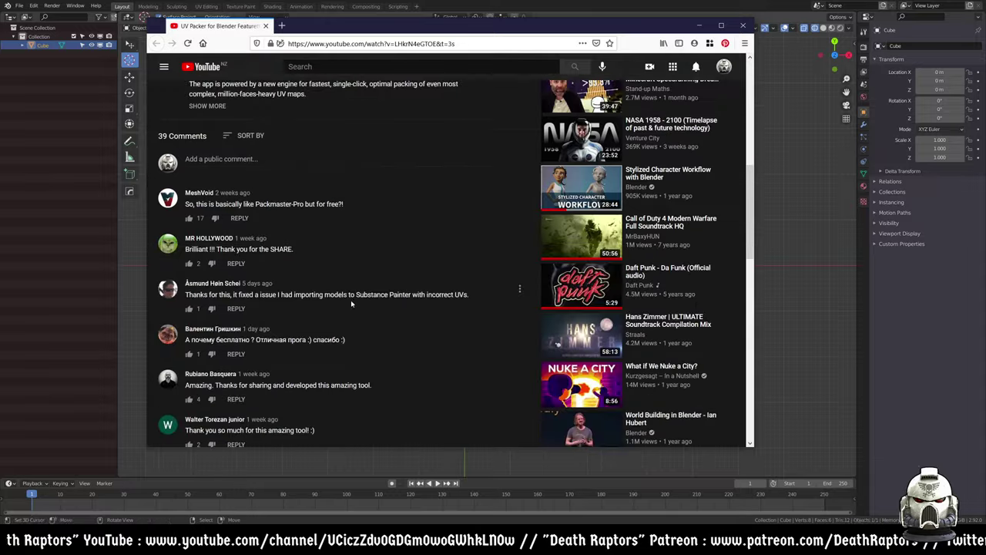
pyautogui.scroll(6, 350, 299)
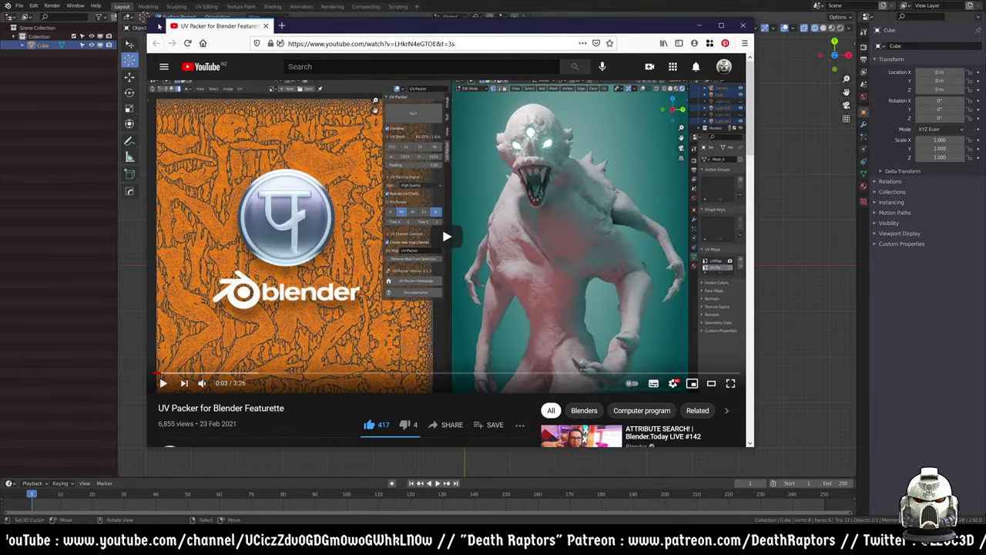
pyautogui.hotkey('alt', 'Tab')
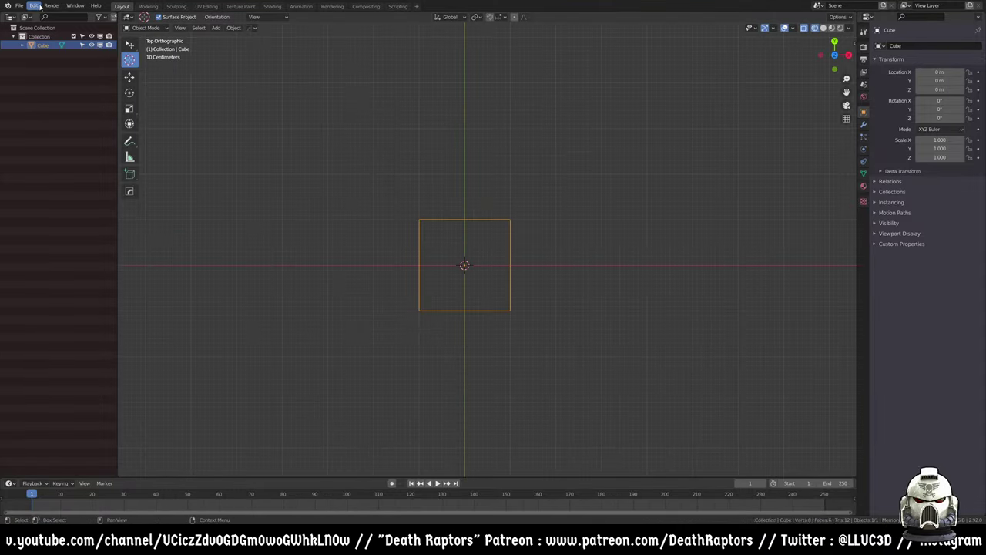
# - Open Blender Preferences from the Edit menu and enlarge the window
pyautogui.click(35, 6)
pyautogui.click(35, 6)
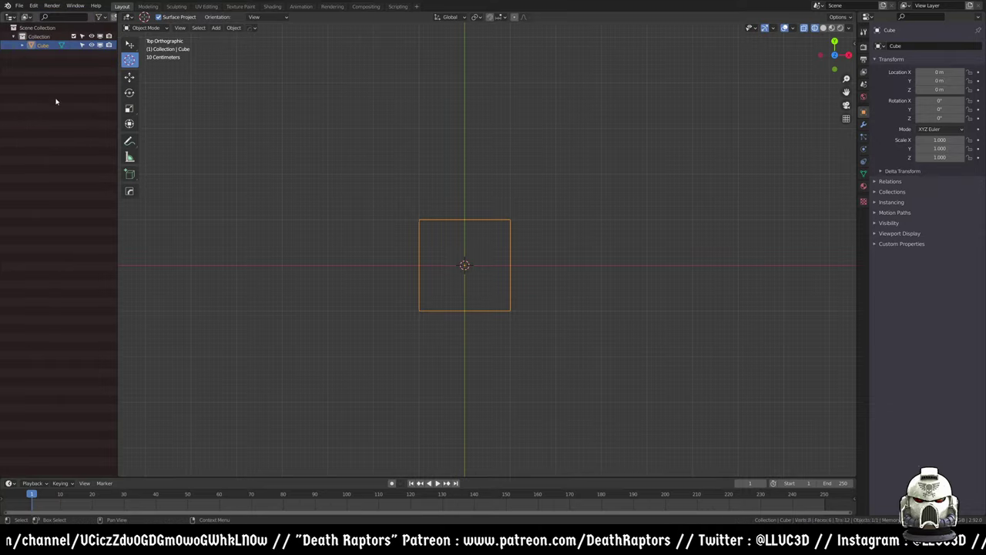
pyautogui.click(34, 6)
pyautogui.click(54, 131)
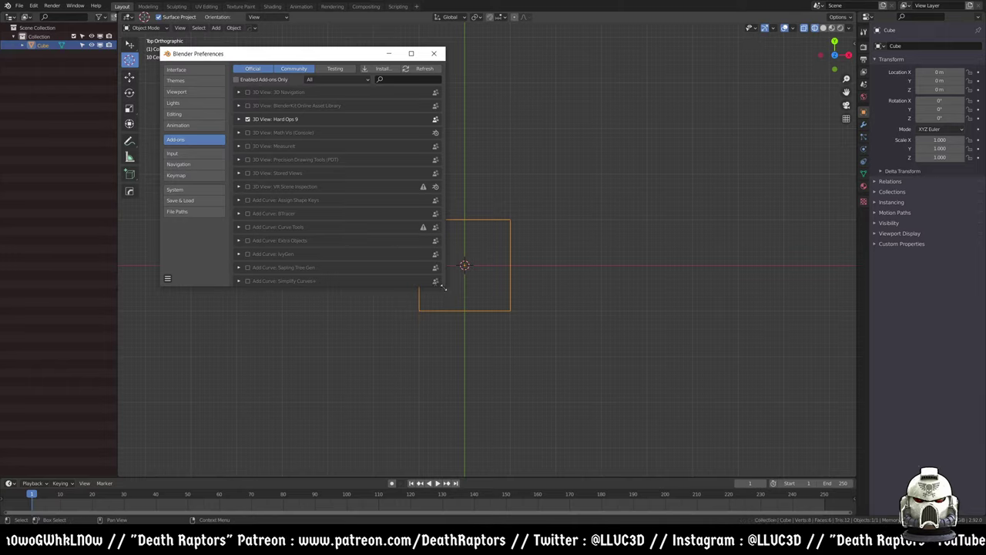
pyautogui.moveTo(444, 287); pyautogui.dragTo(570, 383)
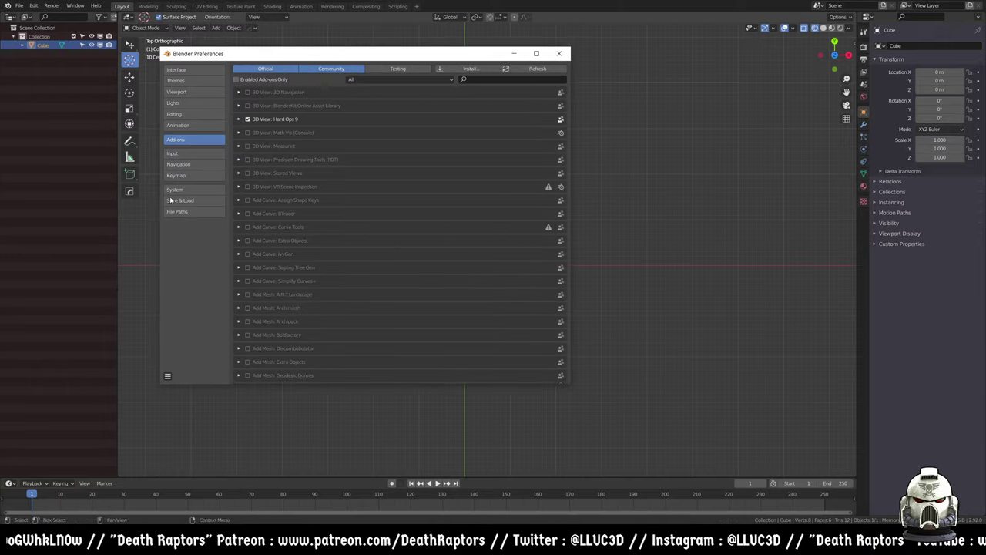
# - Filter add-ons by 'uv' and expand the UVPackmaster2 and UV-Packer details
pyautogui.click(483, 79)
pyautogui.write('uv')
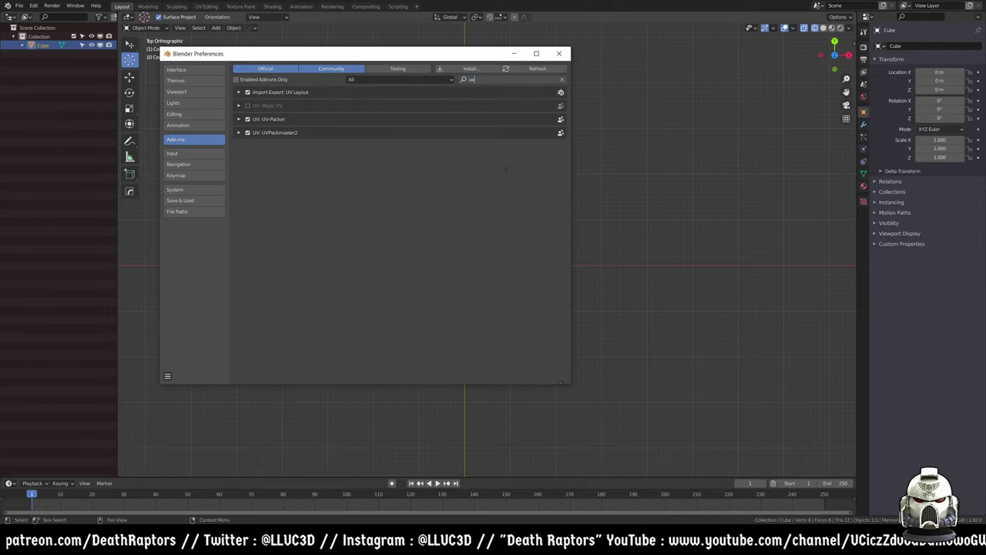
pyautogui.click(238, 132)
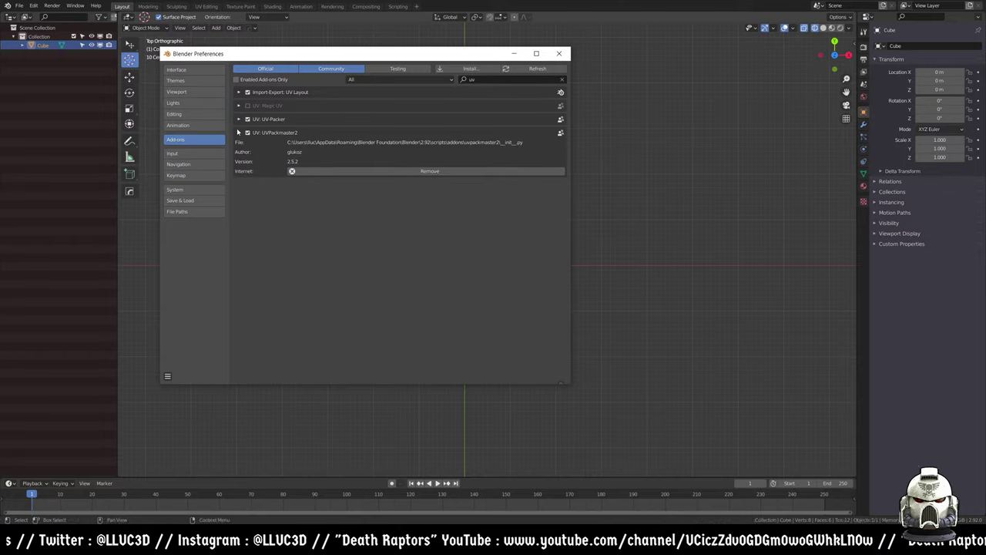
pyautogui.click(239, 133)
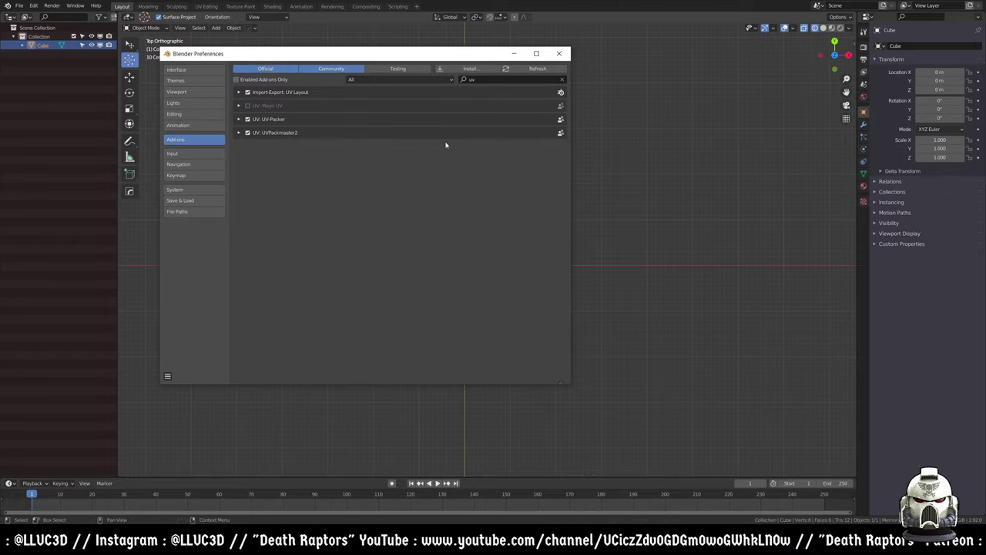
pyautogui.click(239, 133)
pyautogui.click(239, 133)
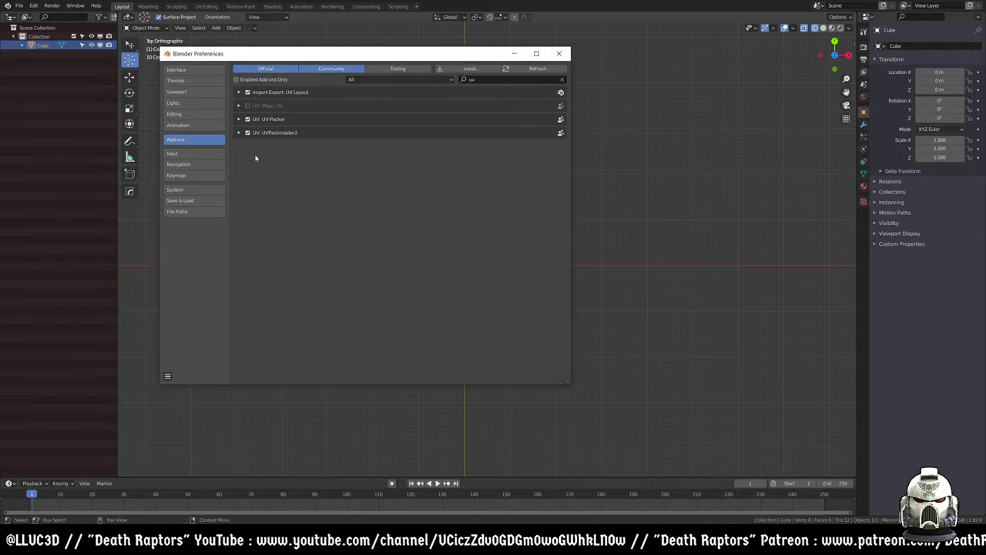
pyautogui.click(238, 134)
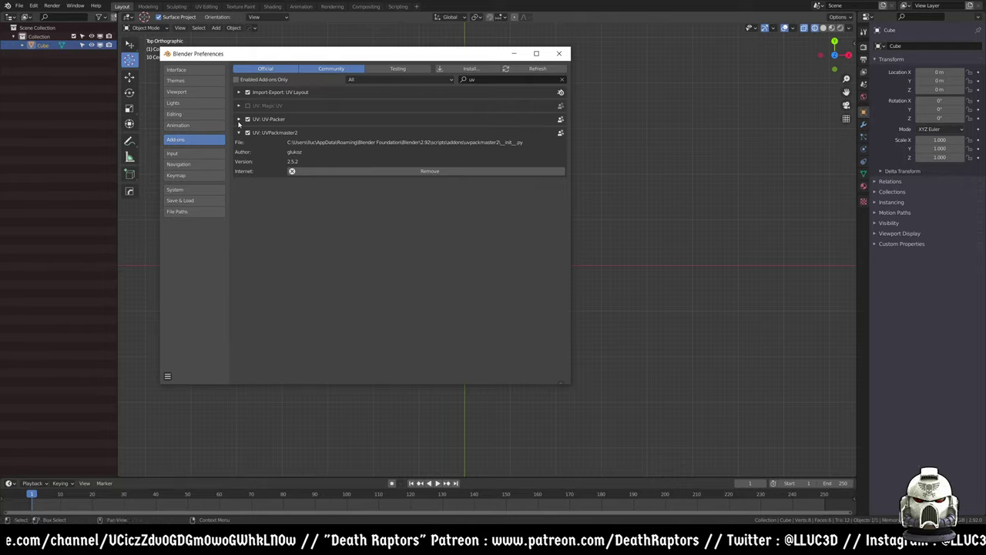
pyautogui.click(240, 119)
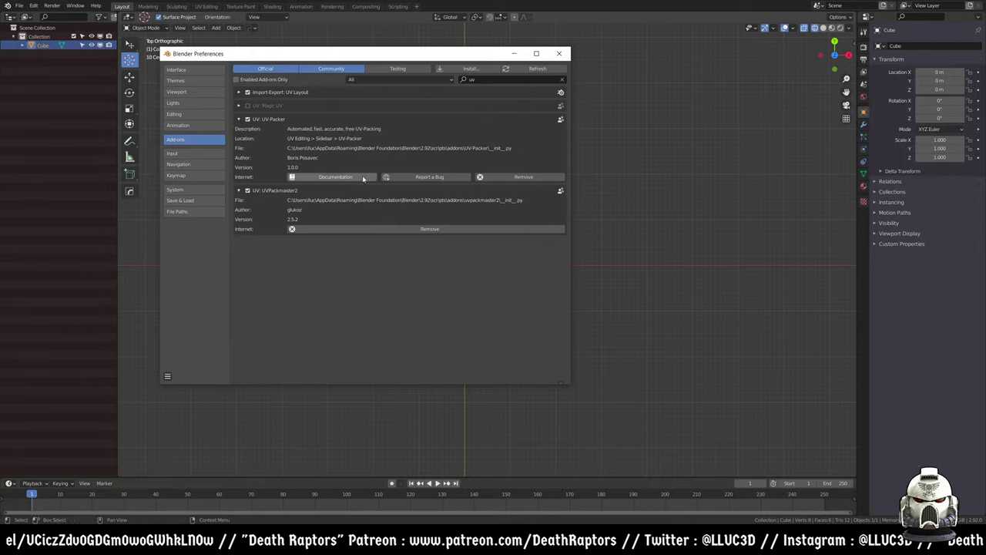
pyautogui.click(85, 545)
# - Expand the Featurette video description and follow its uv-packer.com link in a new tab
pyautogui.click(144, 492)
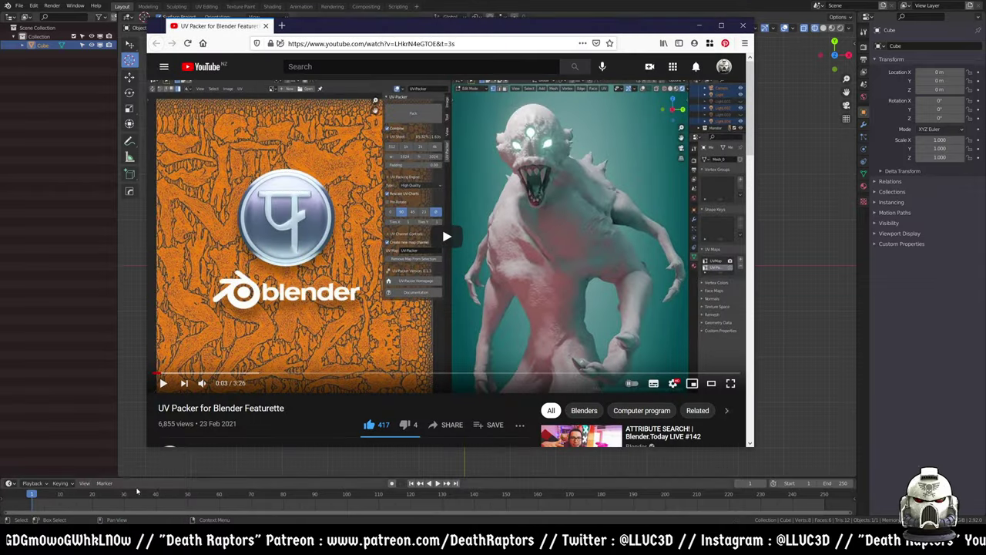
pyautogui.scroll(-1, 171, 328)
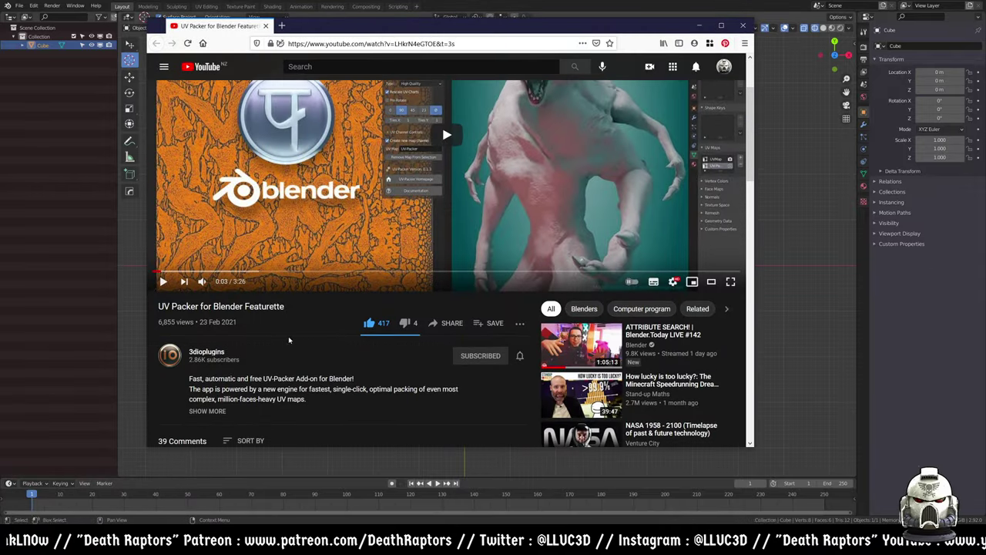
pyautogui.scroll(-5, 293, 343)
pyautogui.scroll(5, 322, 349)
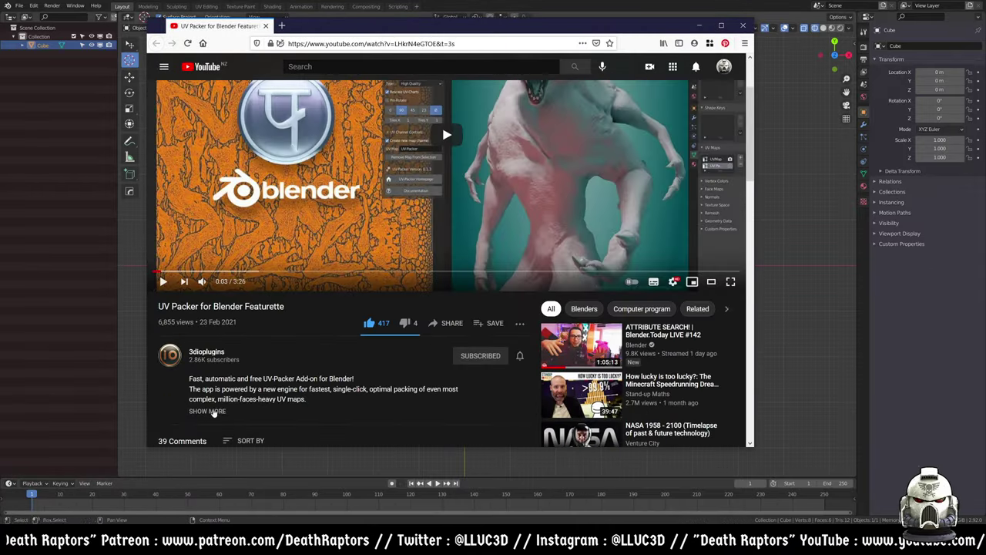
pyautogui.click(217, 411)
pyautogui.scroll(-3, 264, 351)
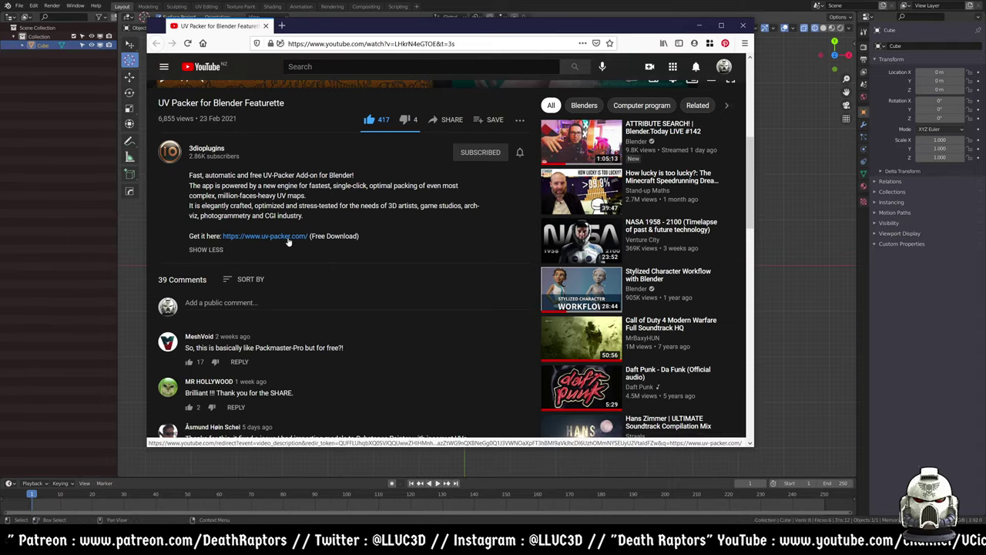
pyautogui.click(279, 242)
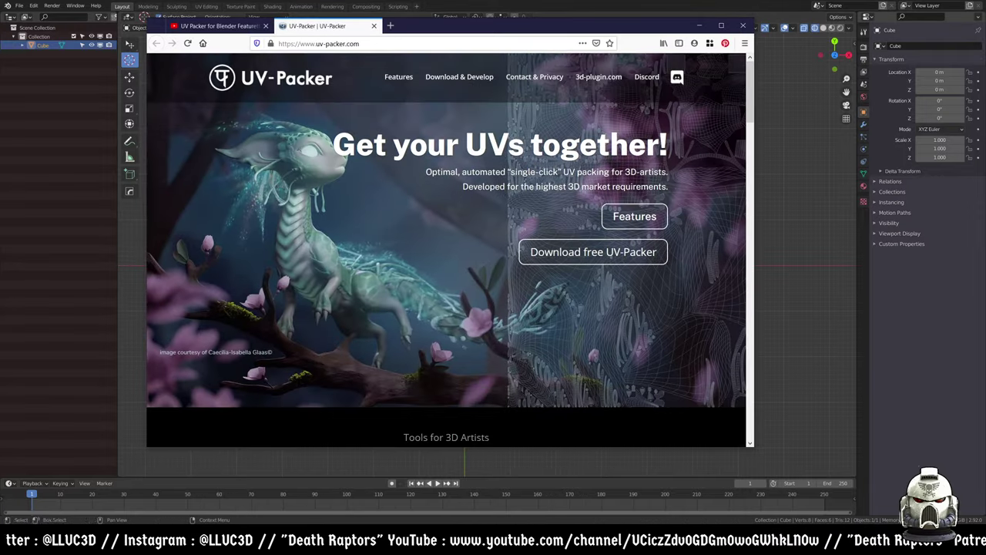
# - Browse the UV-Packer site, then reopen the Marmoset Toolbag 4 Beginners Tutorial video tab with Ctrl+Shift+T
pyautogui.scroll(-15, 495, 156)
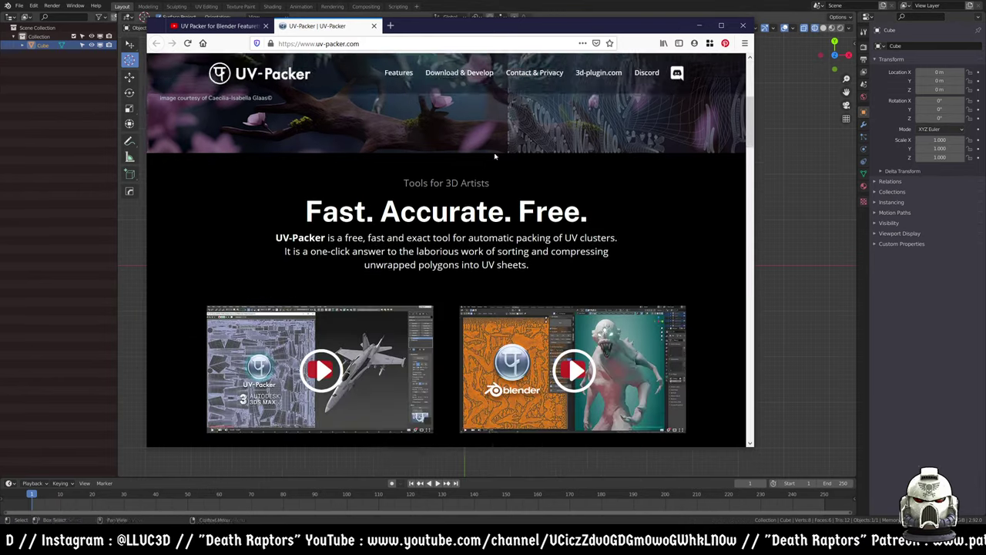
pyautogui.scroll(-10, 494, 156)
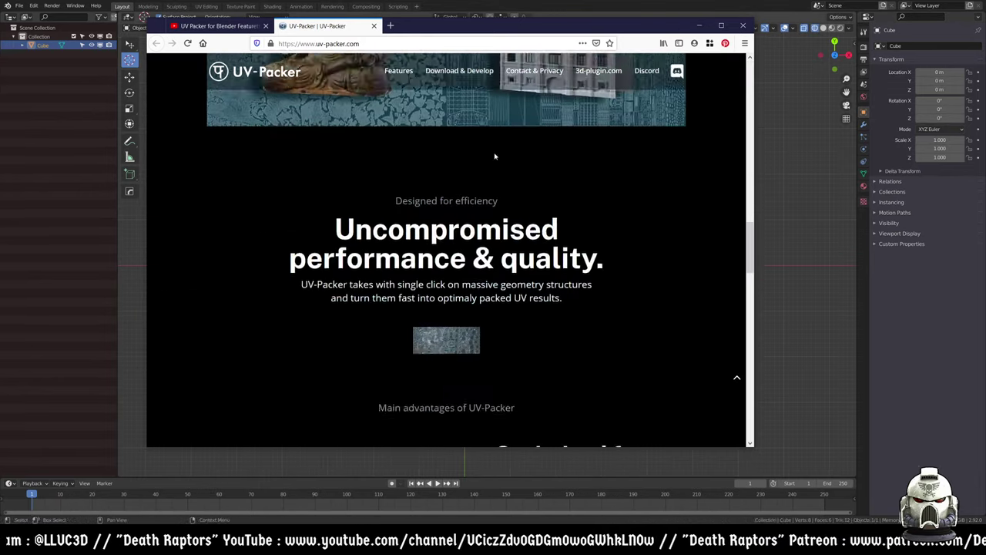
pyautogui.scroll(10, 494, 157)
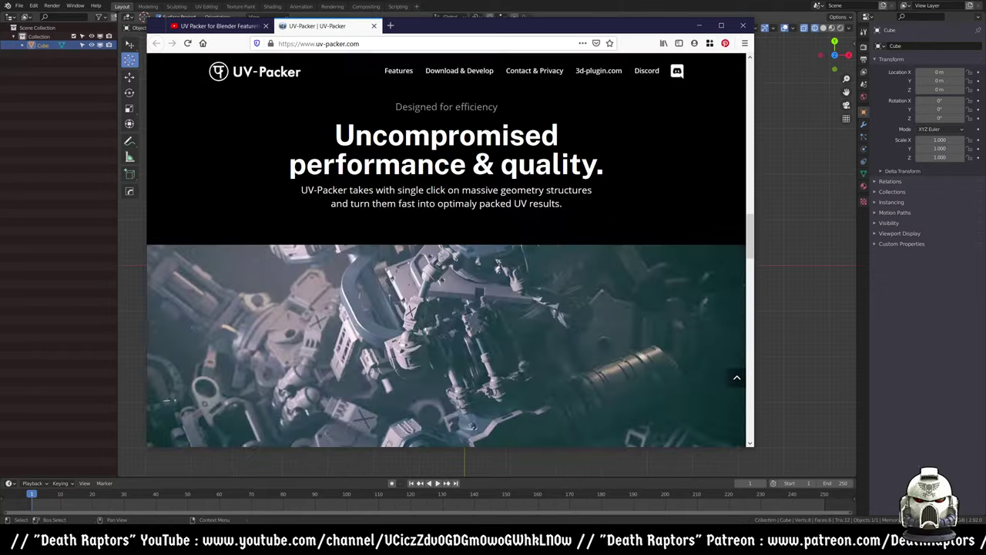
pyautogui.scroll(6, 495, 156)
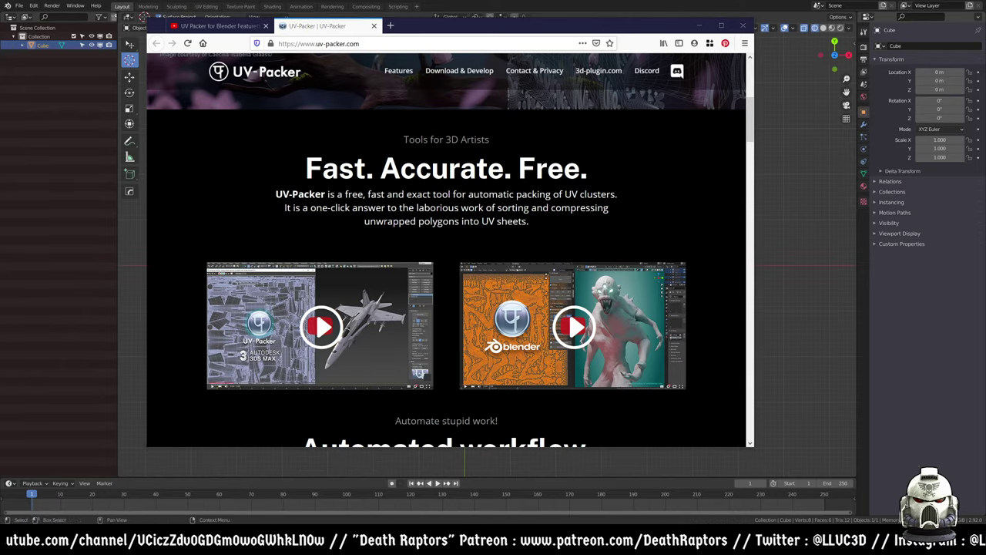
pyautogui.hotkey('ctrl', 'shift', 't')
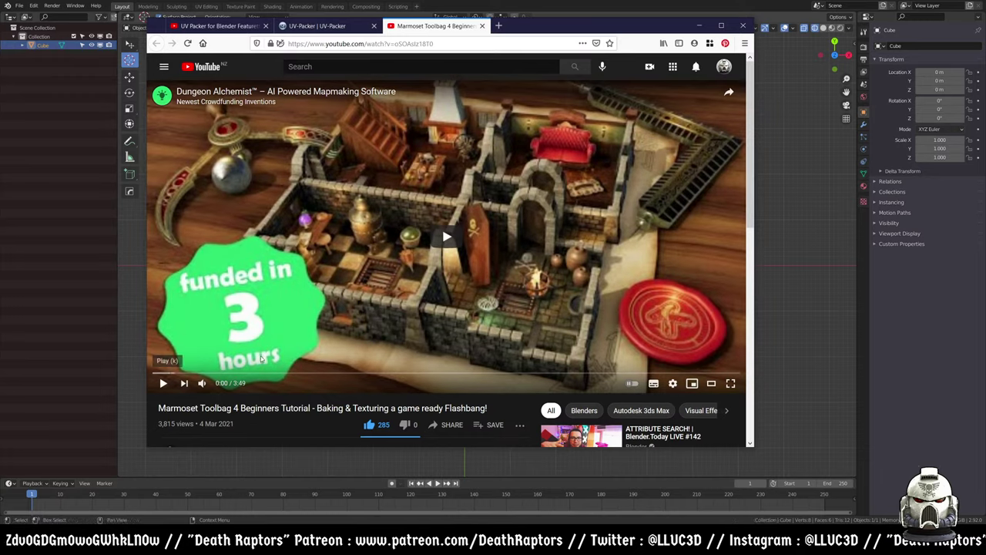
# - Search DuckDuckGo for 'Marmoset Toolbag 4' from the video title and open the marmoset.co product page
pyautogui.scroll(-3, 447, 262)
pyautogui.moveTo(158, 205); pyautogui.dragTo(236, 205)
pyautogui.rightClick(237, 205)
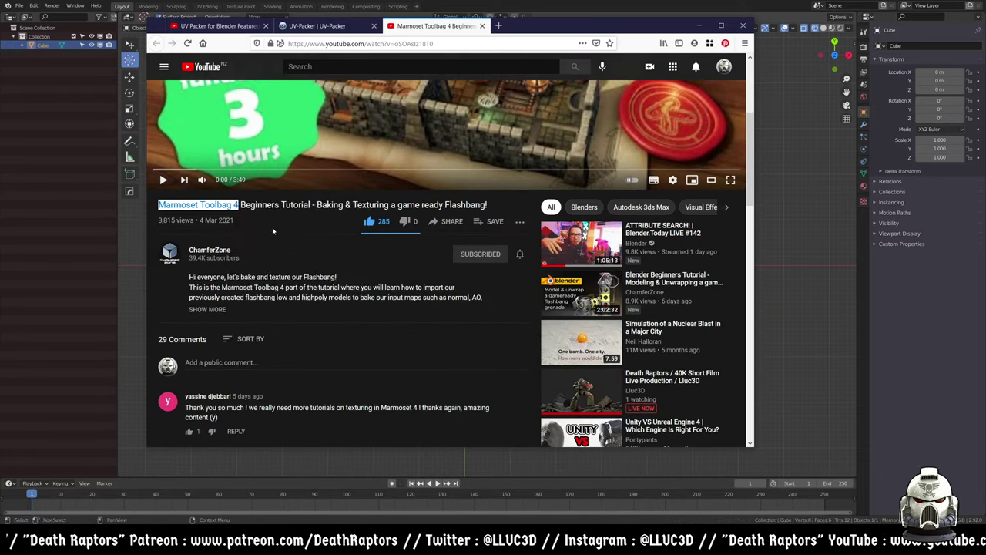
pyautogui.click(297, 228)
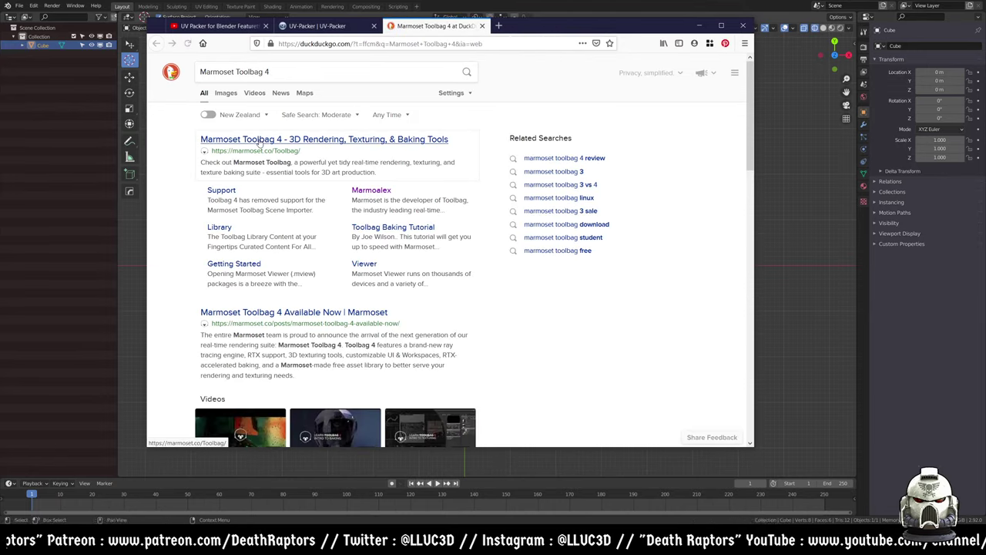
pyautogui.press('Return')
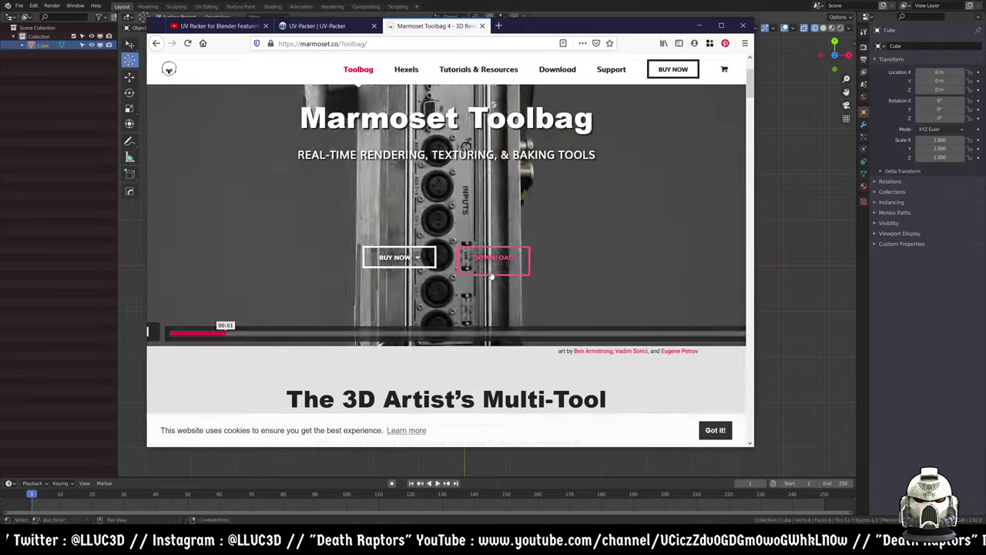
# - Download and save the Toolbag 4 Windows installer toolbag_install_402.exe
pyautogui.click(493, 284)
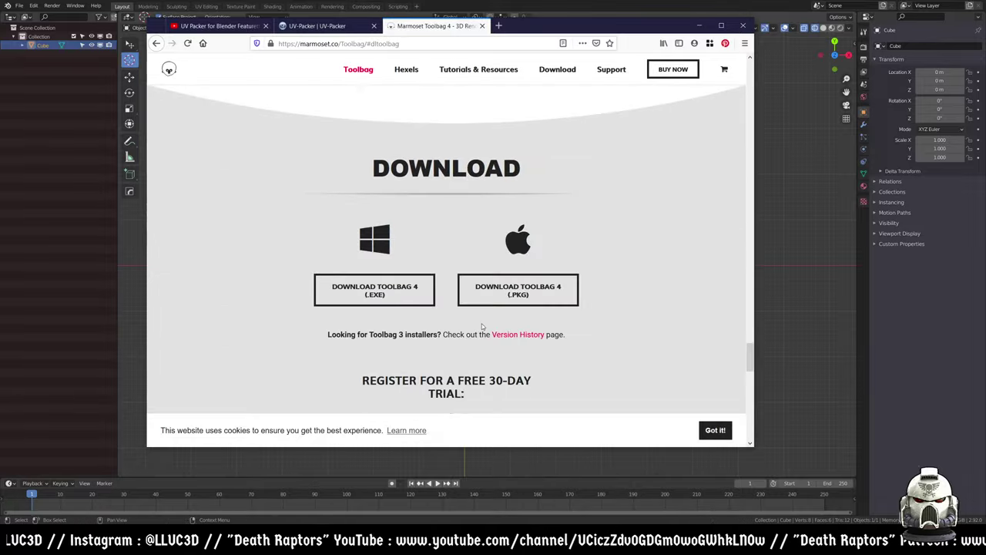
pyautogui.click(396, 296)
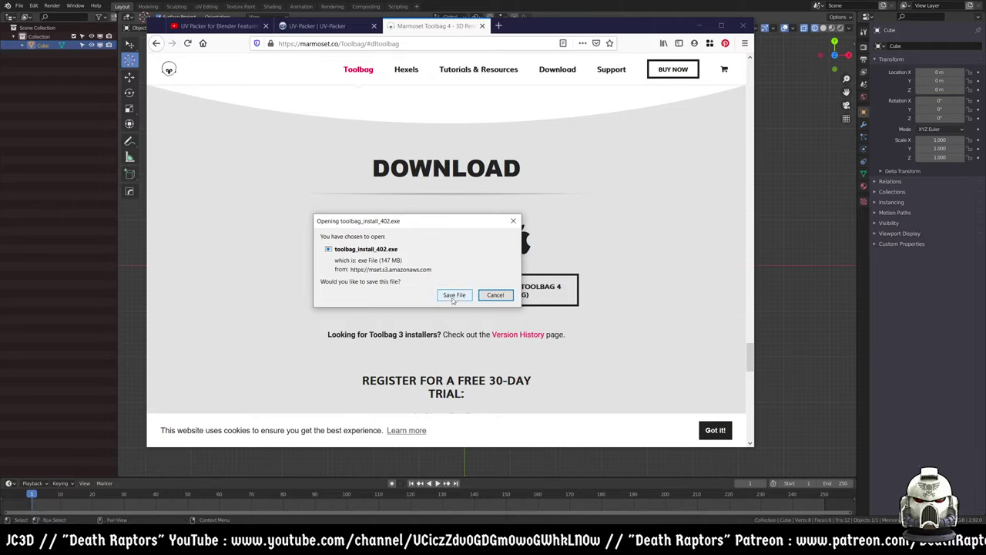
pyautogui.click(453, 294)
pyautogui.scroll(-3, 421, 348)
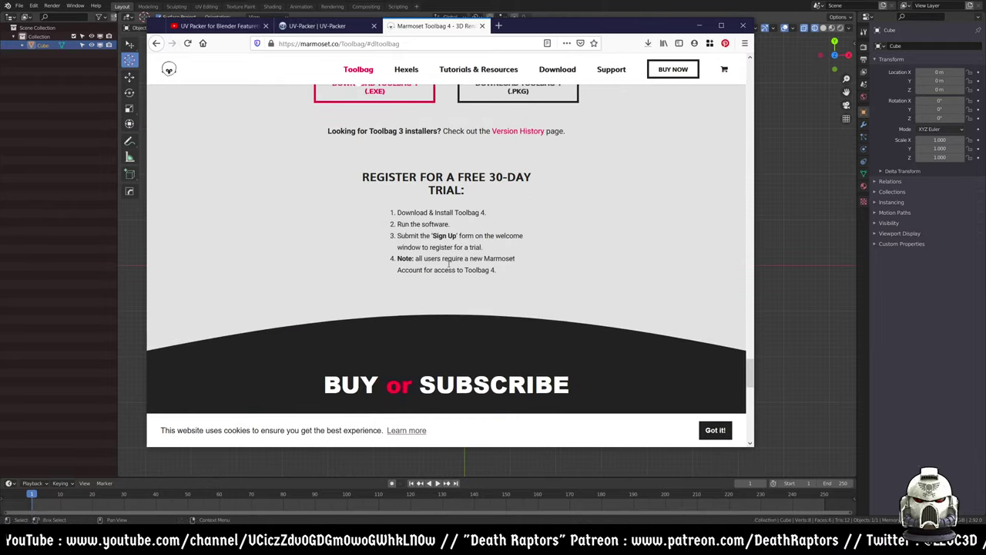
pyautogui.scroll(-4, 449, 275)
pyautogui.scroll(6, 451, 273)
pyautogui.scroll(-8, 451, 274)
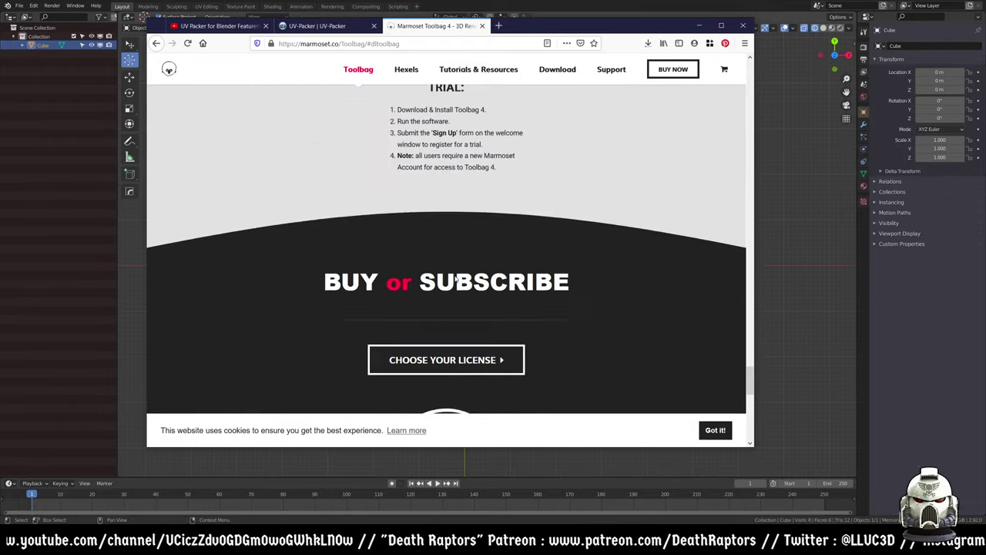
pyautogui.scroll(5, 456, 278)
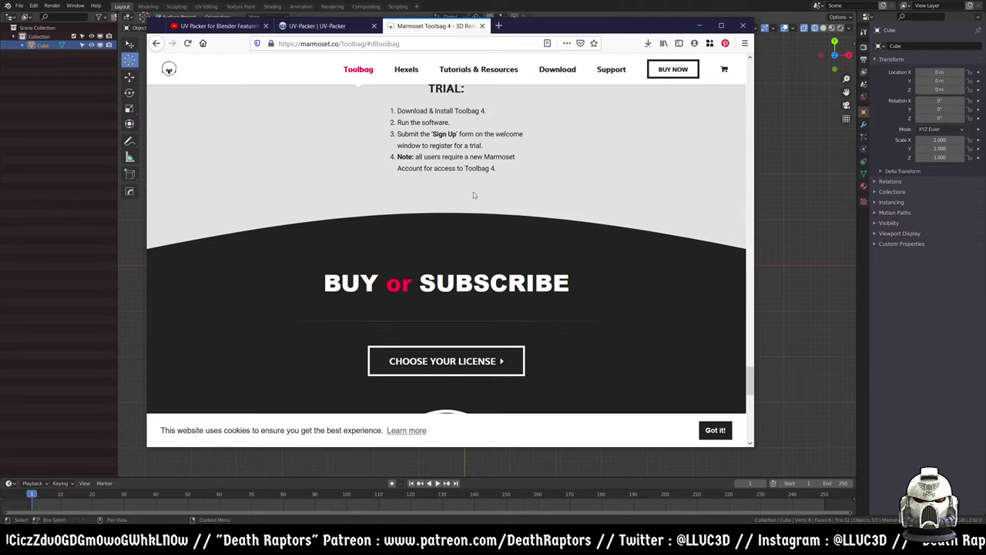
# - Scroll through the Marmoset Toolbag page and dismiss the cookie notice
pyautogui.scroll(-5, 460, 346)
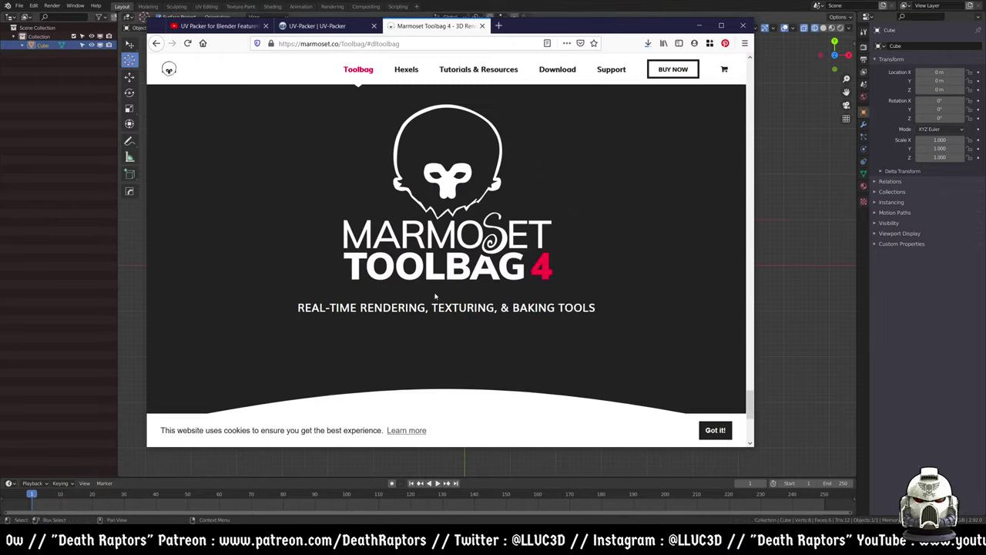
pyautogui.scroll(-4, 447, 334)
pyautogui.scroll(8, 539, 214)
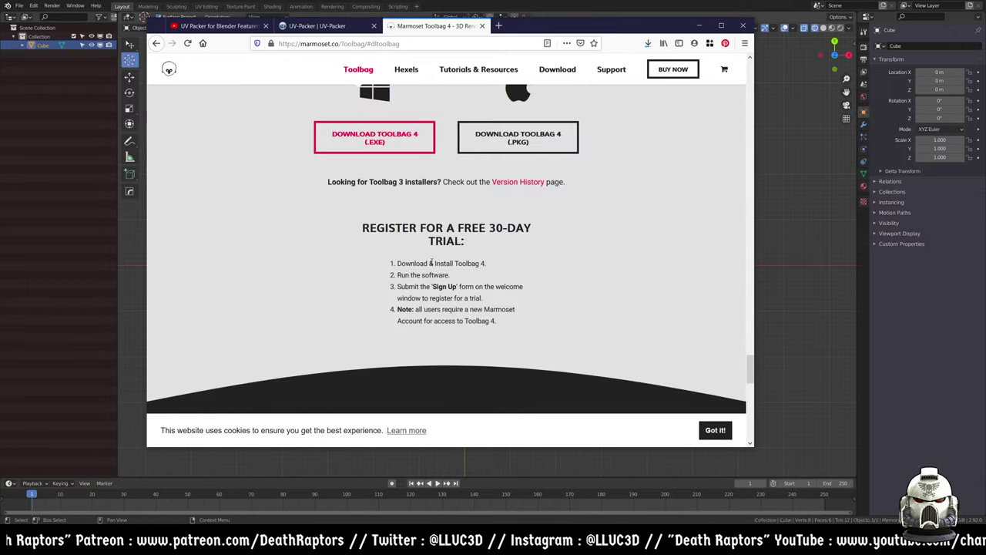
pyautogui.scroll(3, 487, 267)
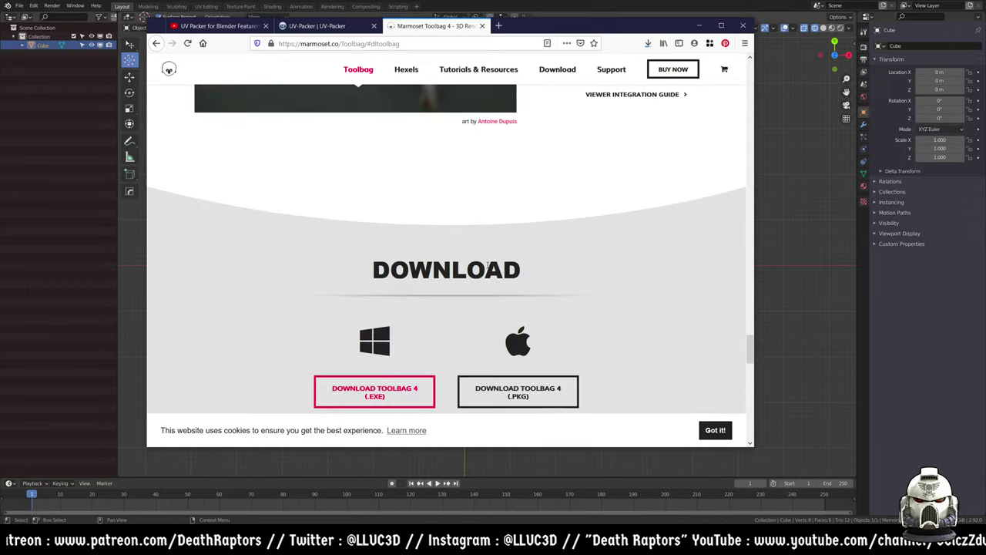
pyautogui.scroll(3, 487, 267)
pyautogui.scroll(-3, 487, 268)
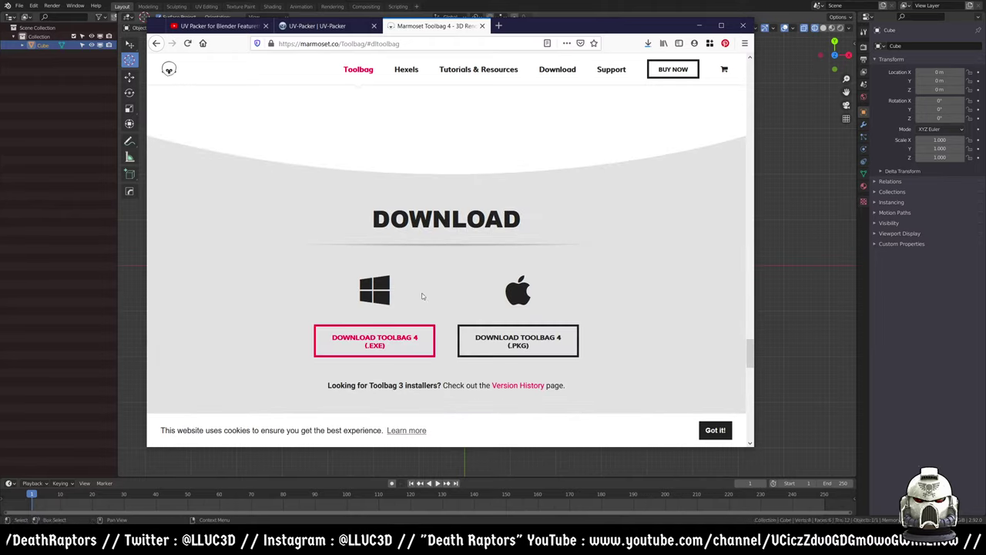
pyautogui.scroll(-3, 463, 266)
pyautogui.scroll(-1, 429, 253)
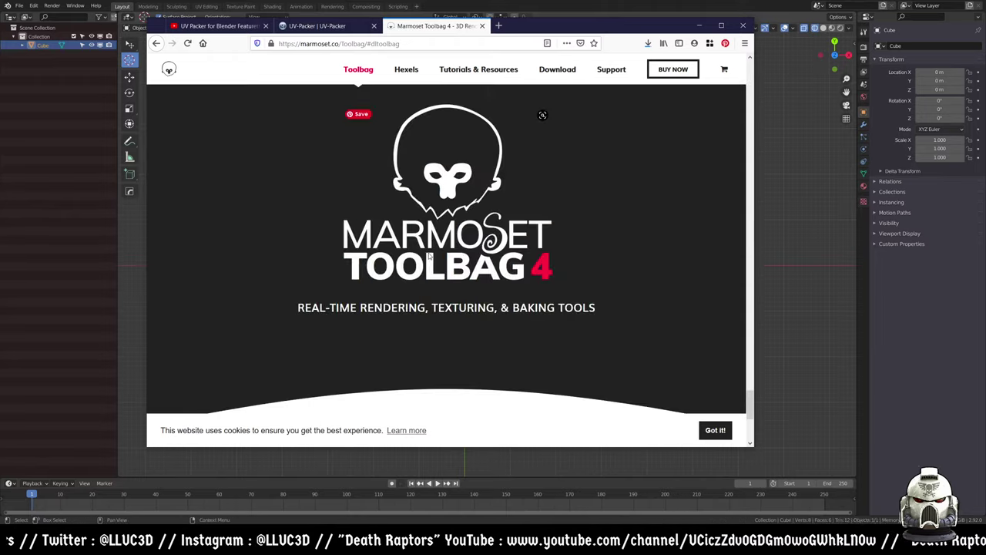
pyautogui.scroll(-1, 473, 260)
pyautogui.scroll(-5, 434, 308)
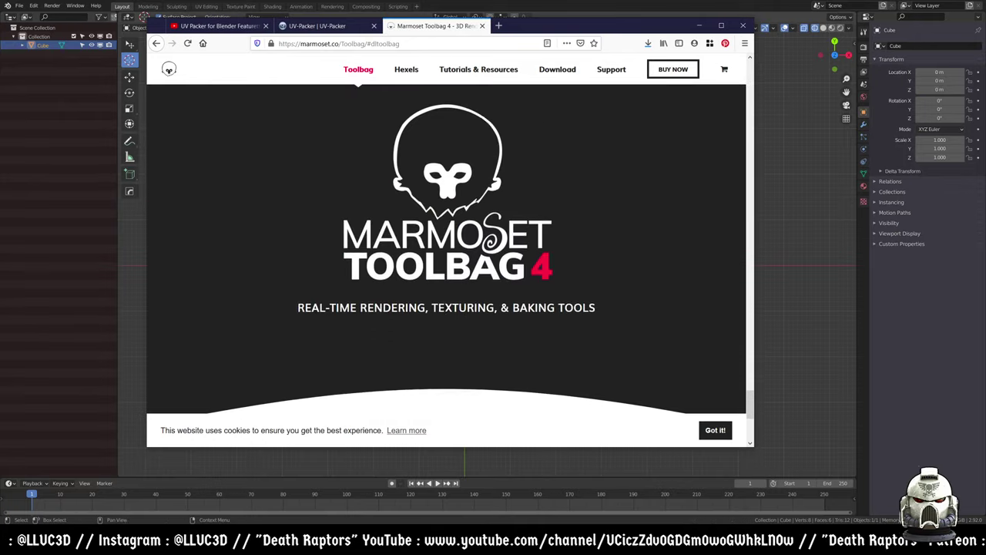
pyautogui.click(715, 430)
# - Review the page again, then move the browser aside to reveal Blender's add-on preferences
pyautogui.scroll(5, 528, 258)
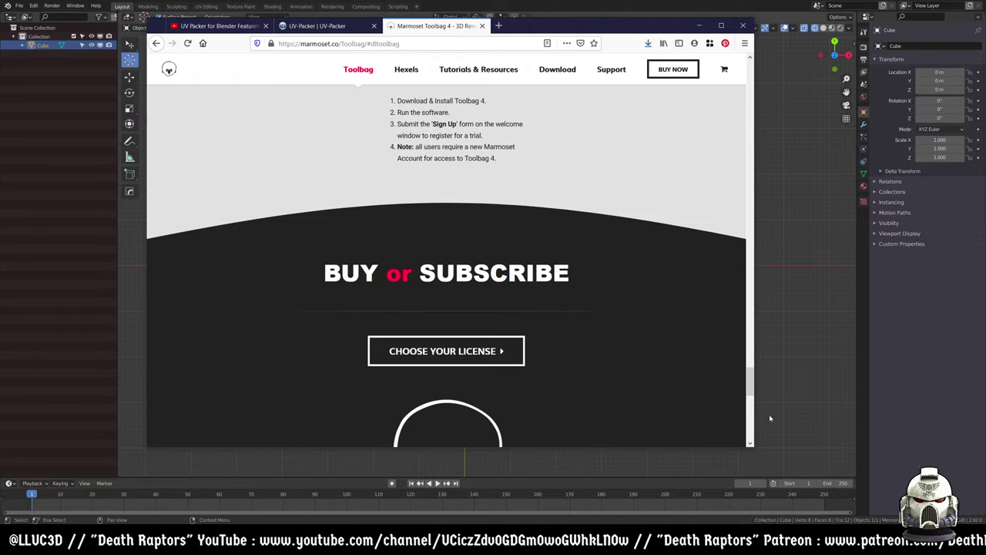
pyautogui.scroll(4, 517, 287)
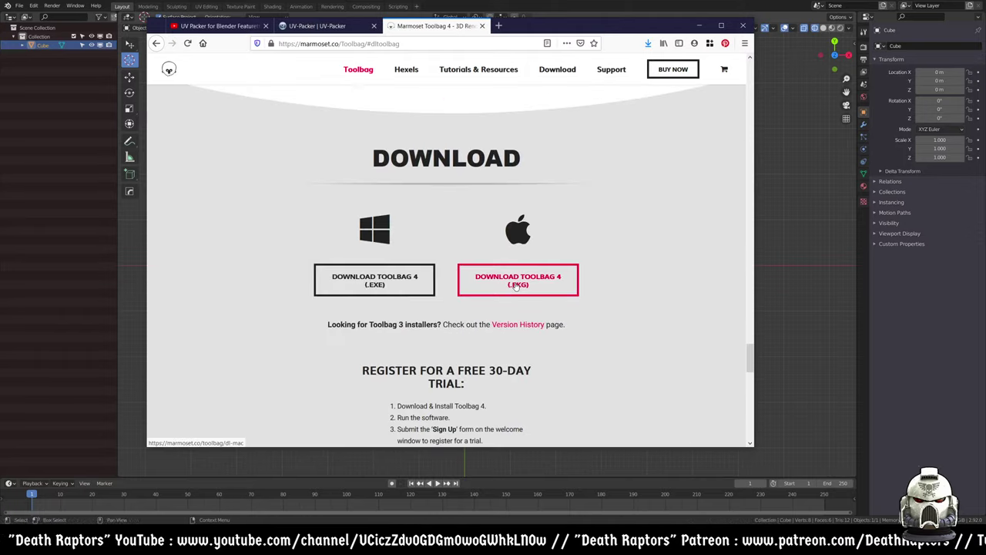
pyautogui.scroll(-2, 509, 270)
pyautogui.scroll(1, 497, 249)
pyautogui.scroll(1, 495, 246)
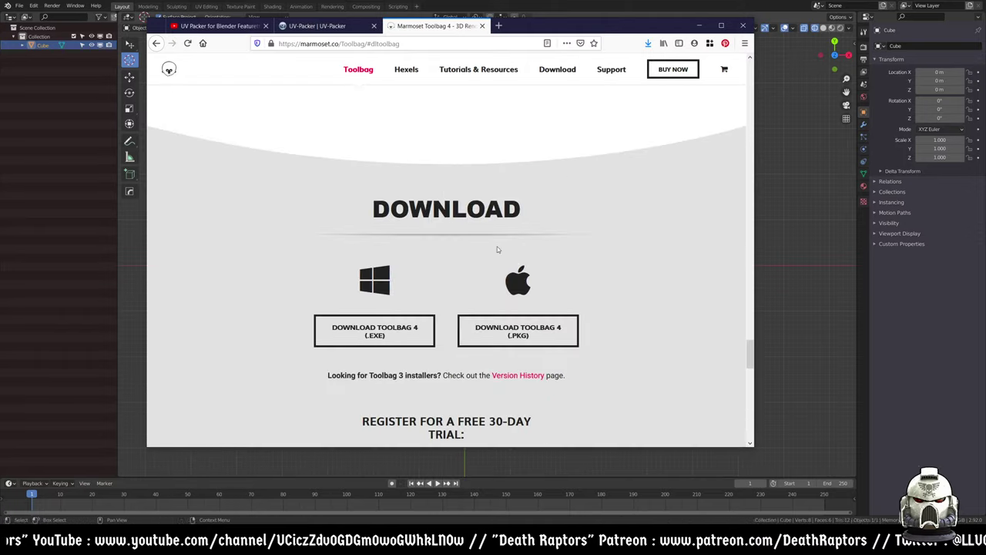
pyautogui.scroll(4, 493, 232)
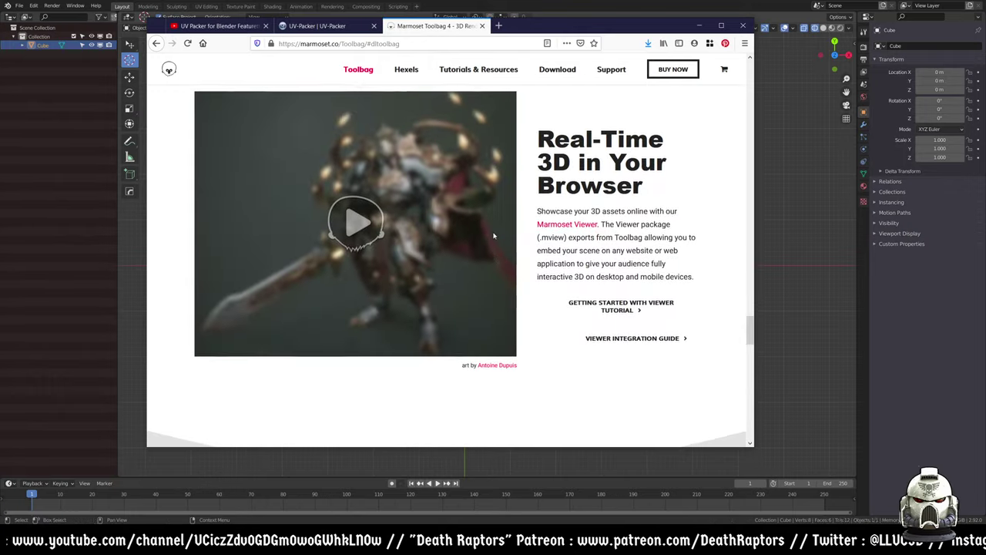
pyautogui.scroll(-1, 493, 233)
pyautogui.moveTo(513, 25); pyautogui.dragTo(985, 116)
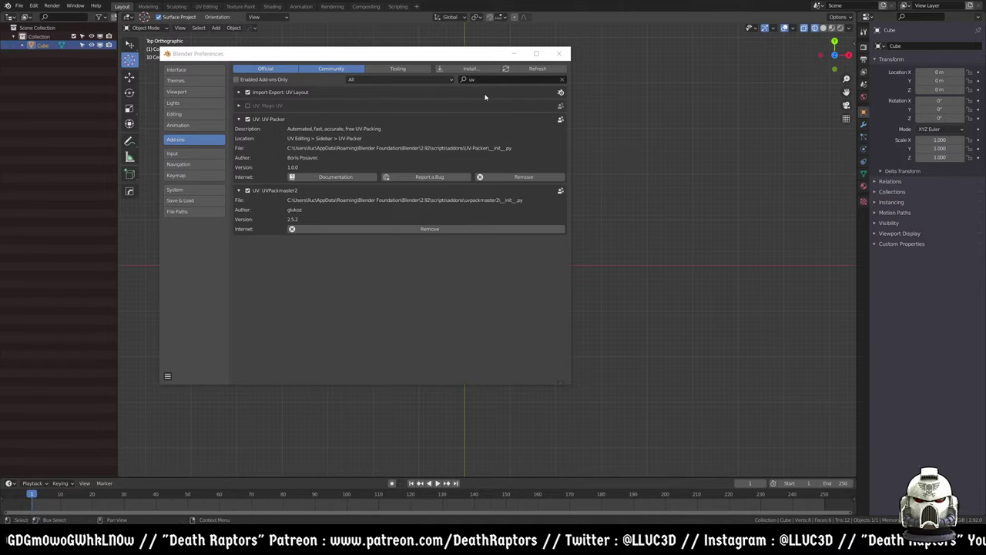
# - Close Preferences, then open and cancel the File > Open browser
pyautogui.click(559, 53)
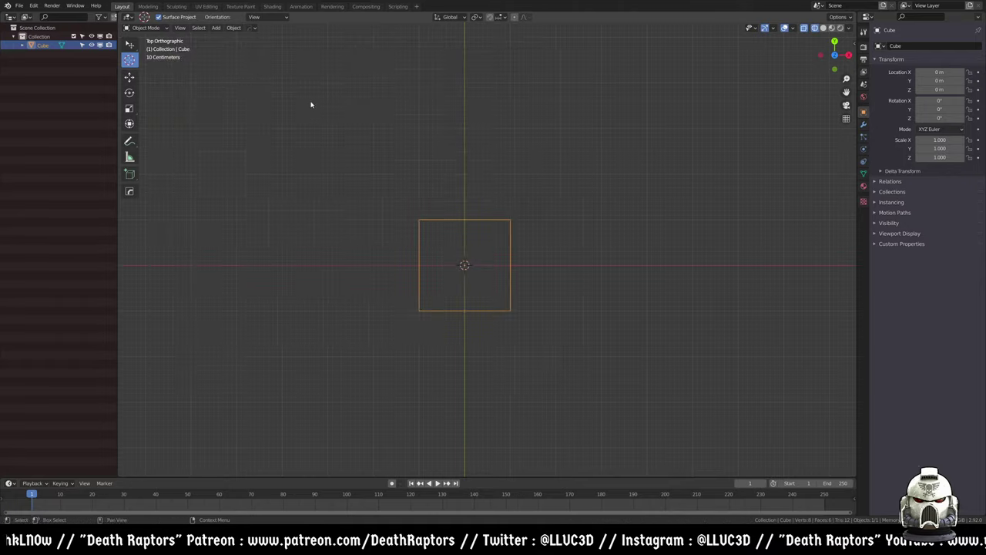
pyautogui.click(21, 5)
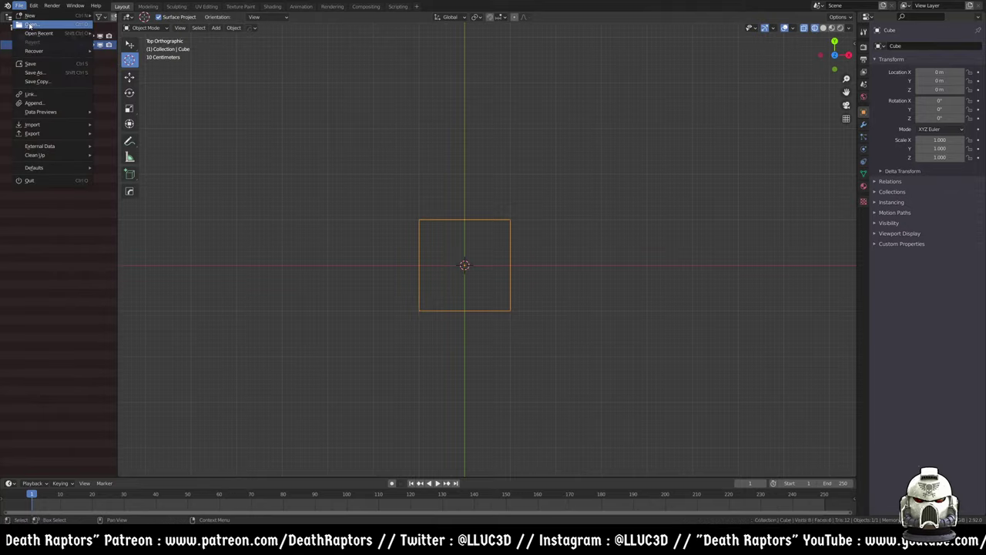
pyautogui.click(38, 26)
pyautogui.click(828, 458)
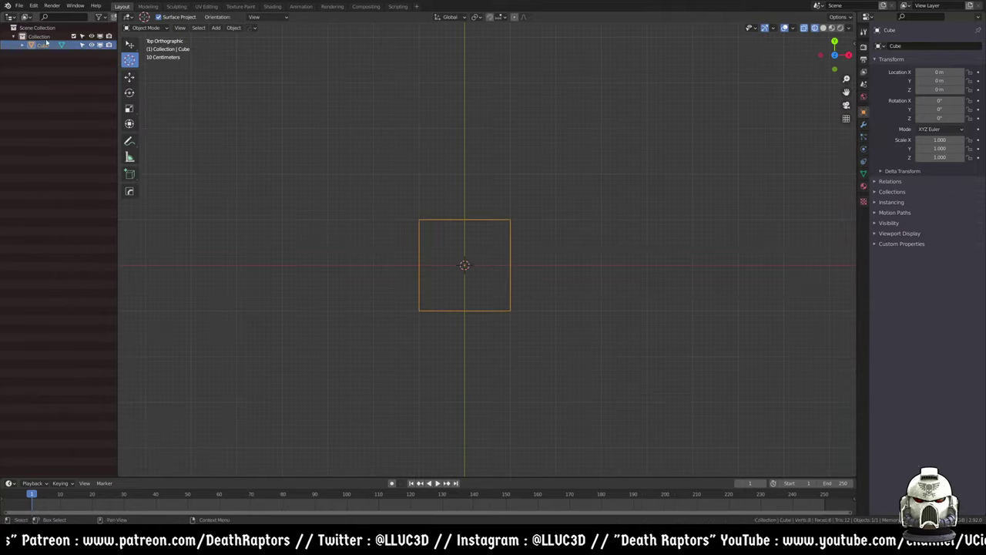
# - Start a Wavefront (.obj) import from File > Import
pyautogui.click(25, 6)
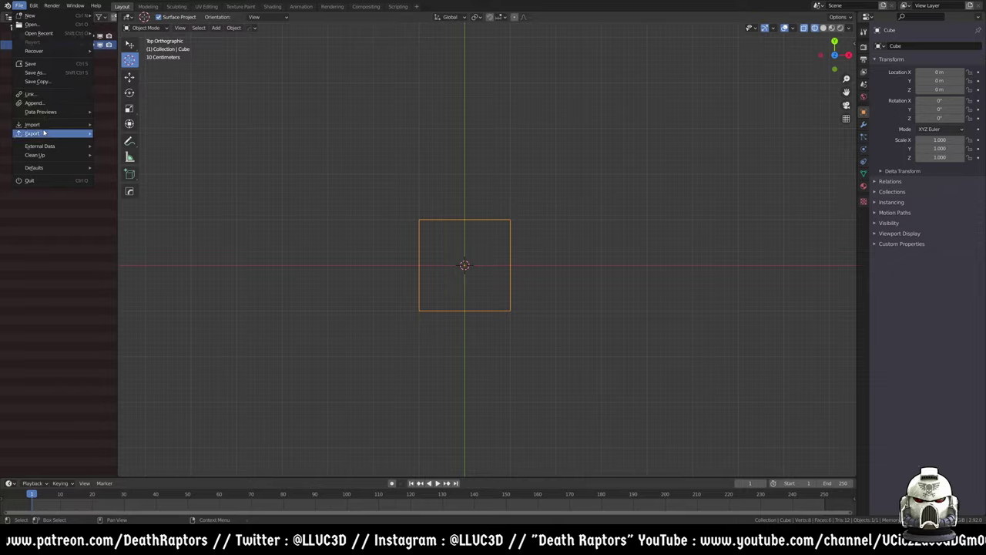
pyautogui.moveTo(45, 124)
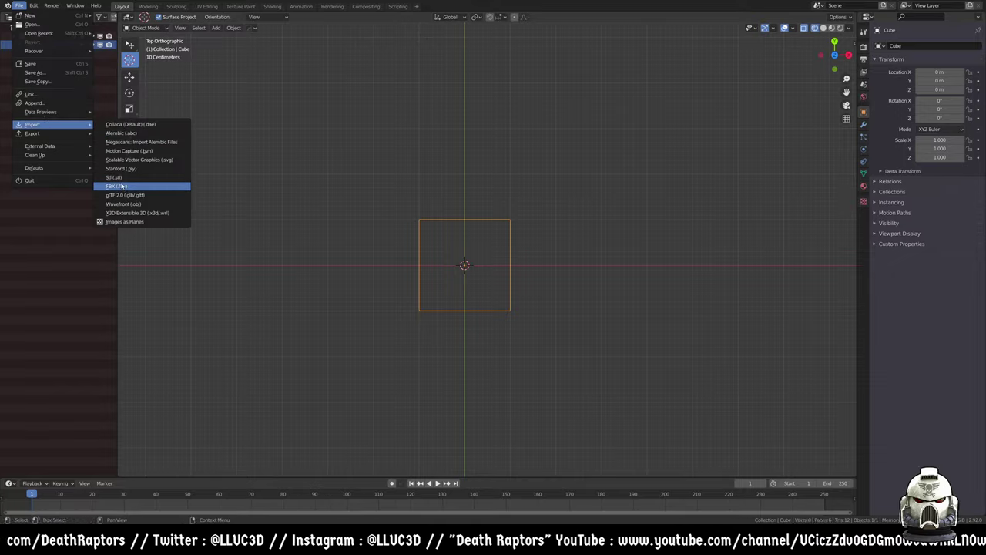
pyautogui.click(123, 203)
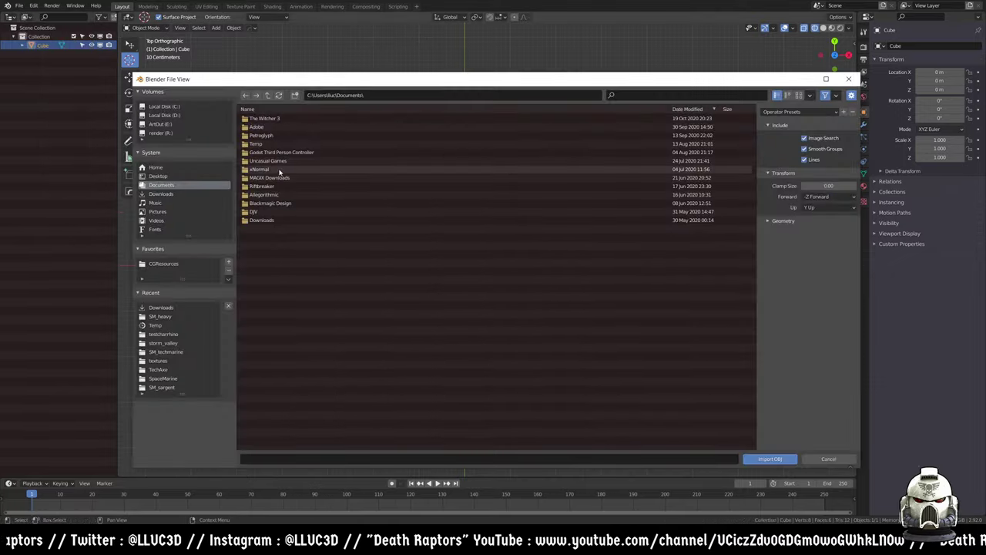
# - Navigate to the Characters > SpaceMarine folder and import SpaceMarine_023_leg_export_001.obj
pyautogui.click(163, 334)
pyautogui.click(267, 95)
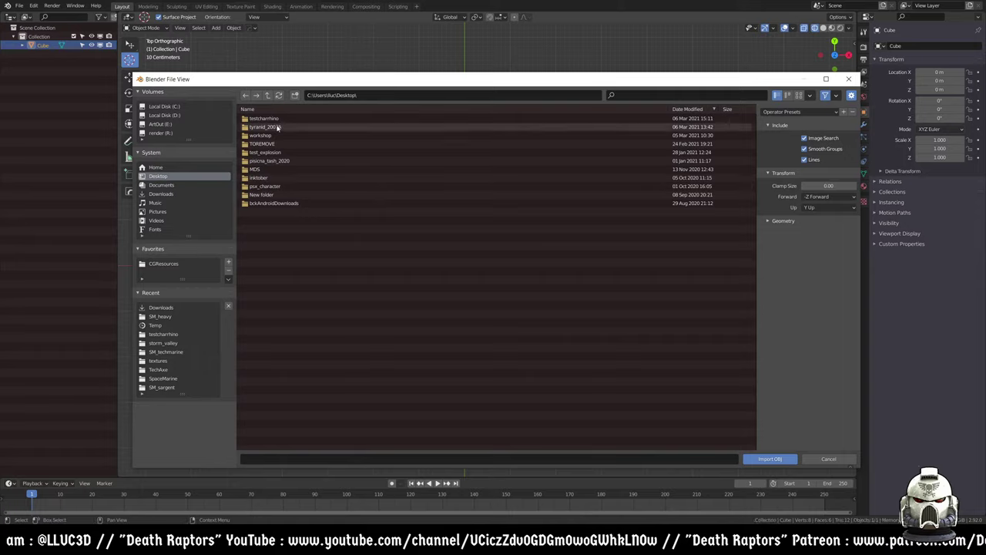
pyautogui.click(171, 317)
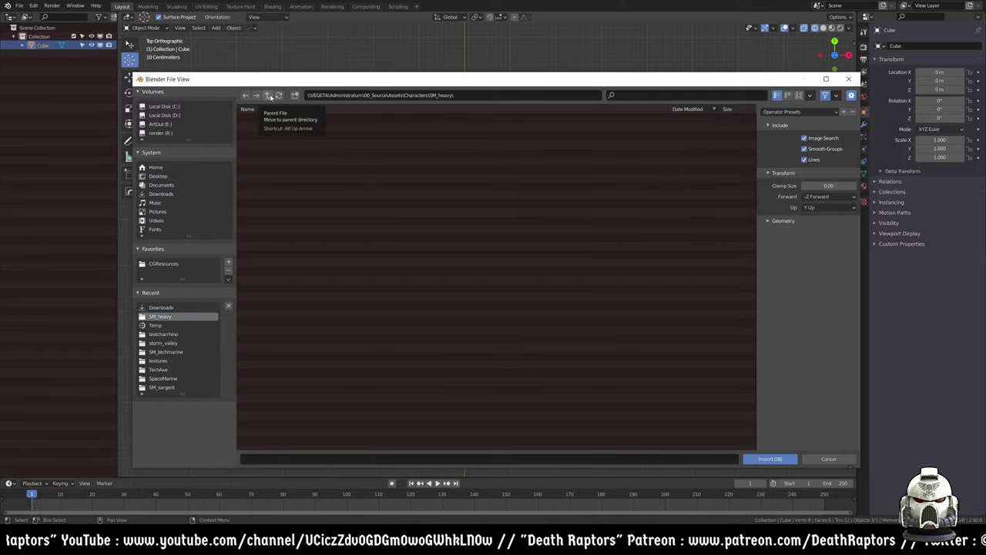
pyautogui.click(268, 95)
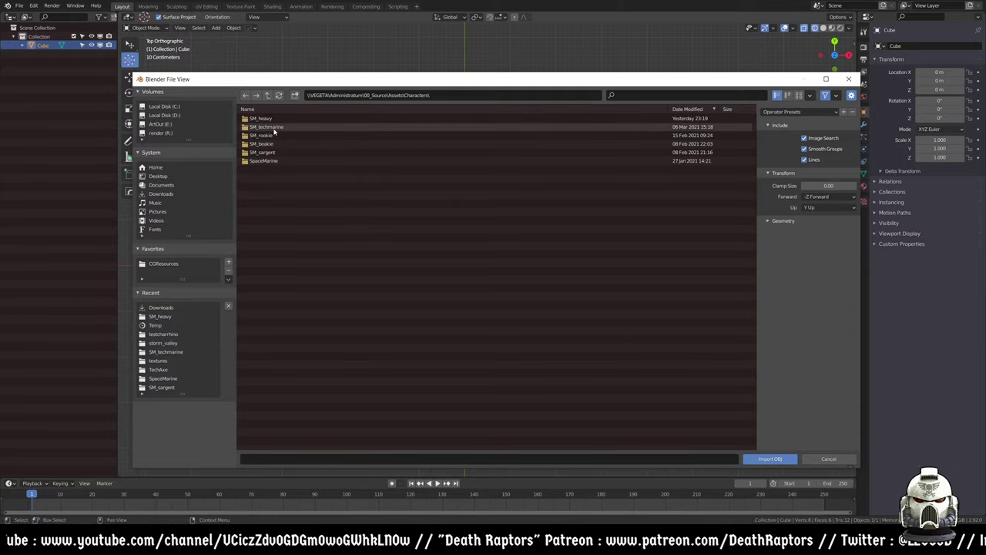
pyautogui.click(268, 161)
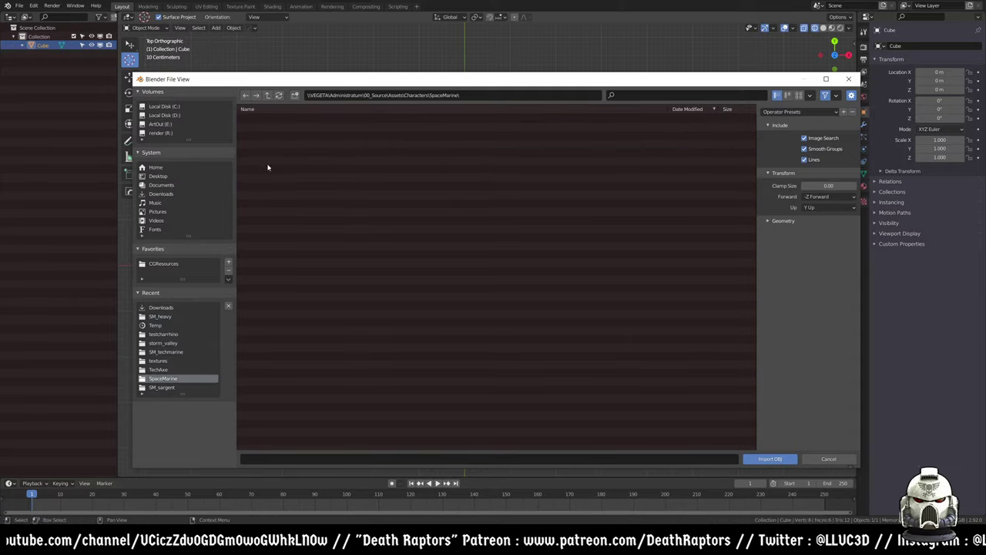
pyautogui.click(272, 162)
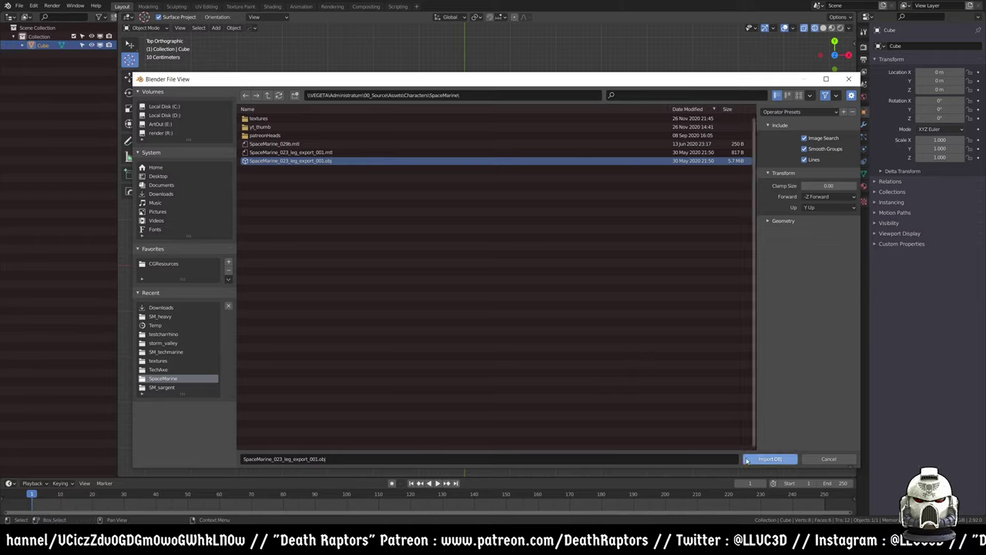
pyautogui.click(770, 458)
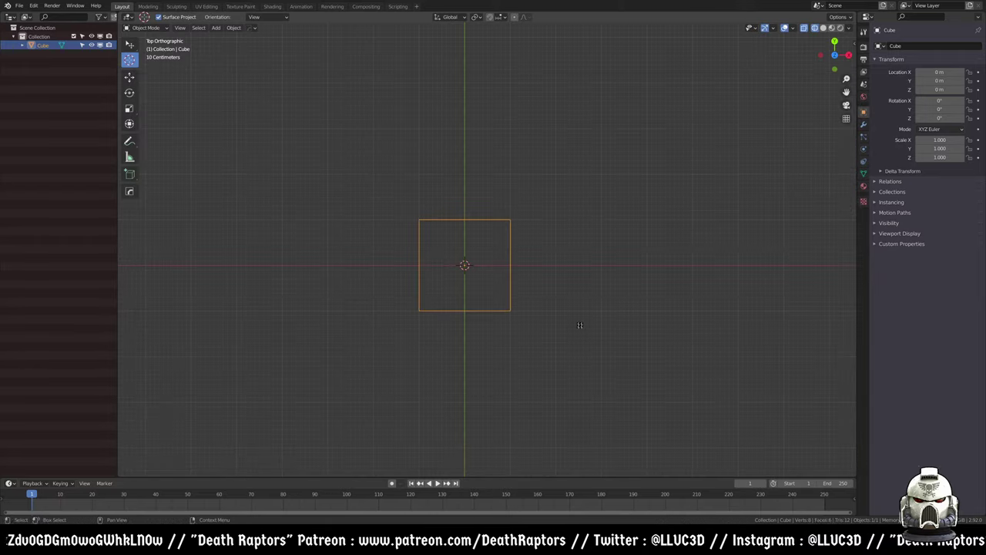
# - Turn off X-ray with Alt+Z and delete the default cube
pyautogui.moveTo(480, 334); pyautogui.dragTo(447, 272, button='middle')
pyautogui.hotkey('alt', 'z')
pyautogui.scroll(2, 490, 286)
pyautogui.click(490, 286)
pyautogui.press('Delete')
# - Inspect the imported leg model's mesh and materials in the Outliner, then delete it
pyautogui.moveTo(544, 292); pyautogui.dragTo(466, 271, button='middle')
pyautogui.click(466, 270)
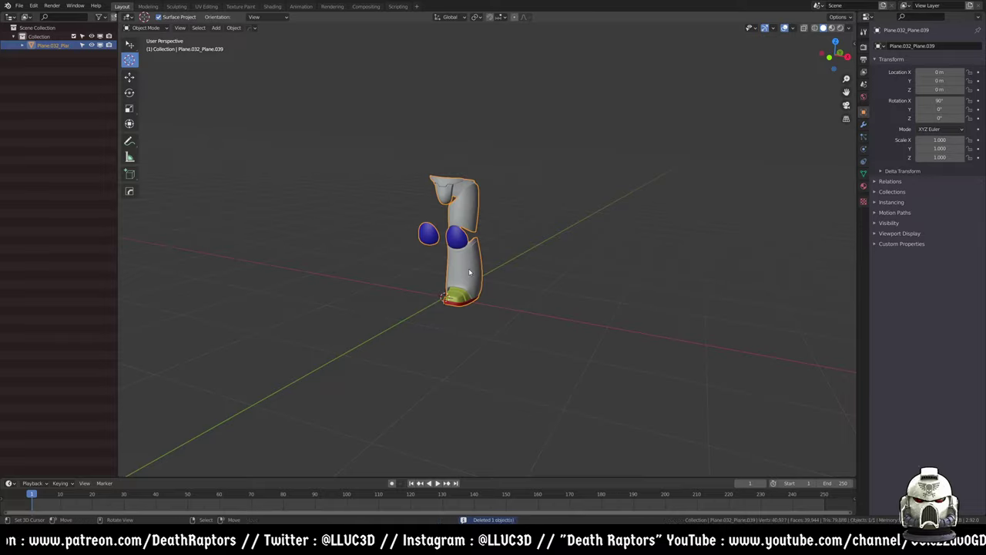
pyautogui.click(23, 44)
pyautogui.click(31, 54)
pyautogui.moveTo(477, 231); pyautogui.dragTo(450, 202, button='middle')
pyautogui.scroll(3, 463, 241)
pyautogui.press('Delete')
pyautogui.moveTo(418, 246); pyautogui.dragTo(424, 194, button='middle')
pyautogui.click(19, 6)
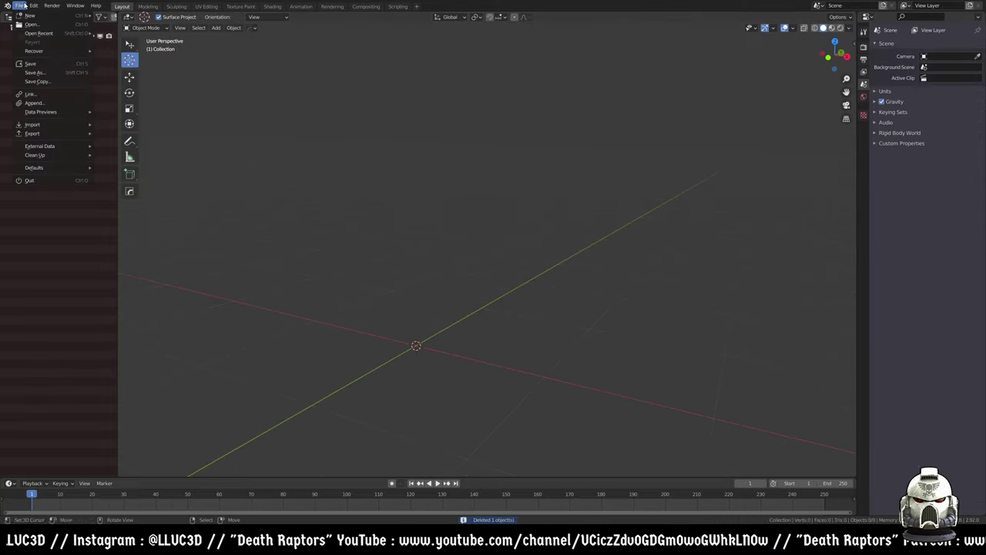
# - Start a Wavefront OBJ import and browse the Characters folders, looking inside SM_sargent
pyautogui.moveTo(43, 126)
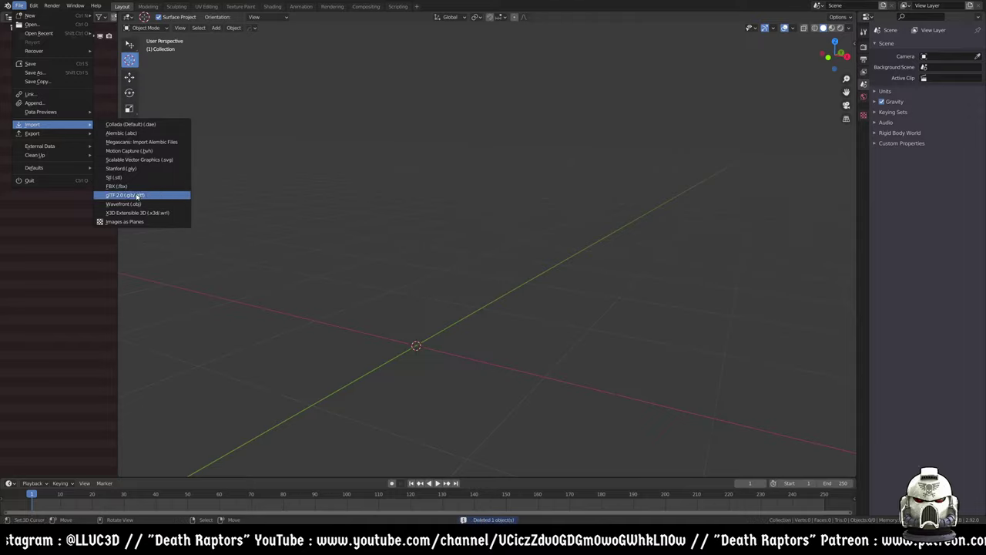
pyautogui.click(123, 203)
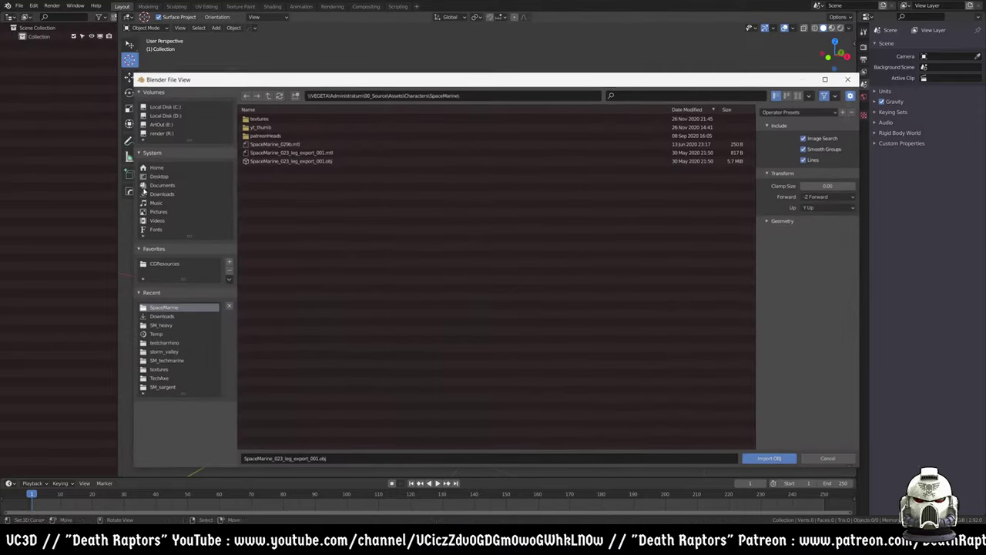
pyautogui.click(281, 162)
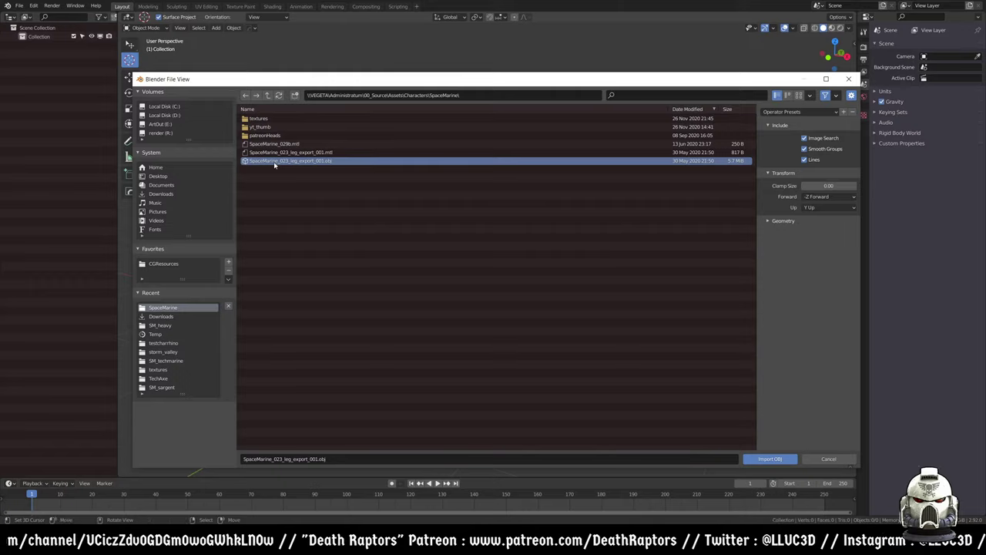
pyautogui.click(417, 95)
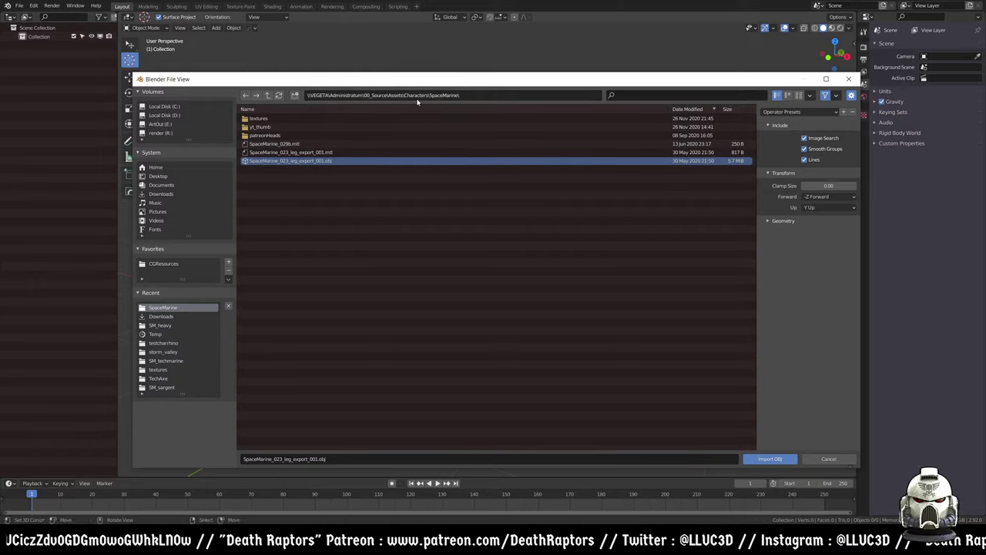
pyautogui.press('Return')
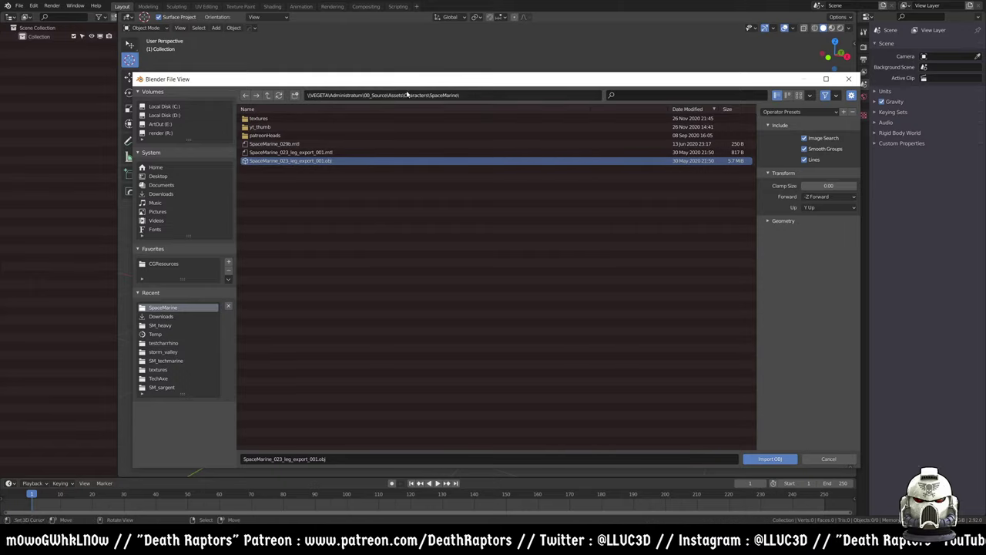
pyautogui.click(267, 95)
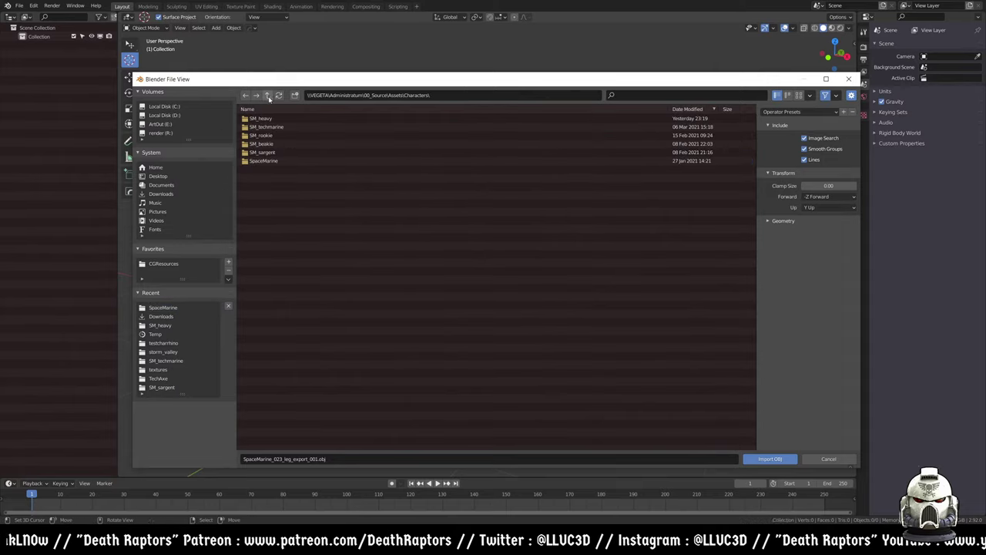
pyautogui.click(271, 152)
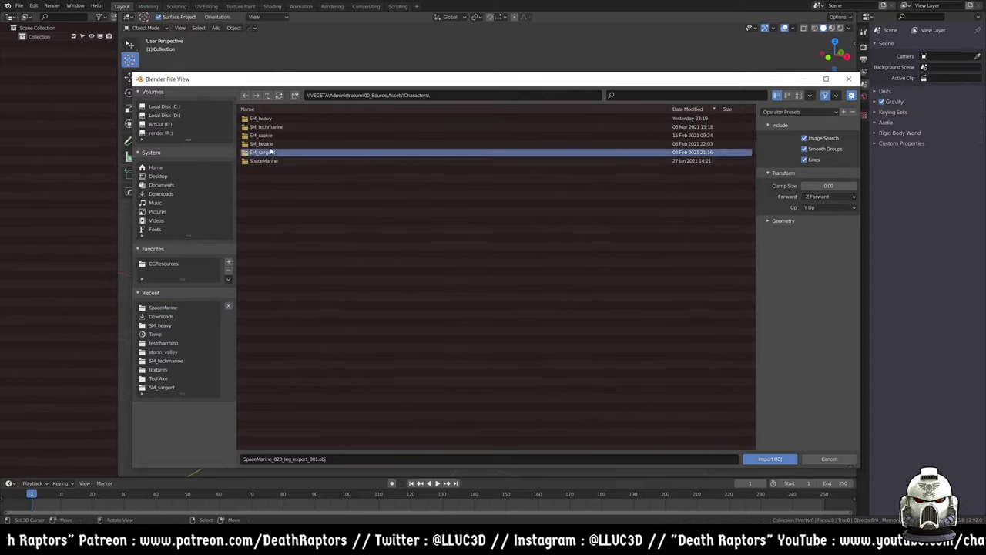
pyautogui.doubleClick(270, 151)
# - Open the SM_rookie folder and import SM_rookie_002.obj
pyautogui.click(268, 95)
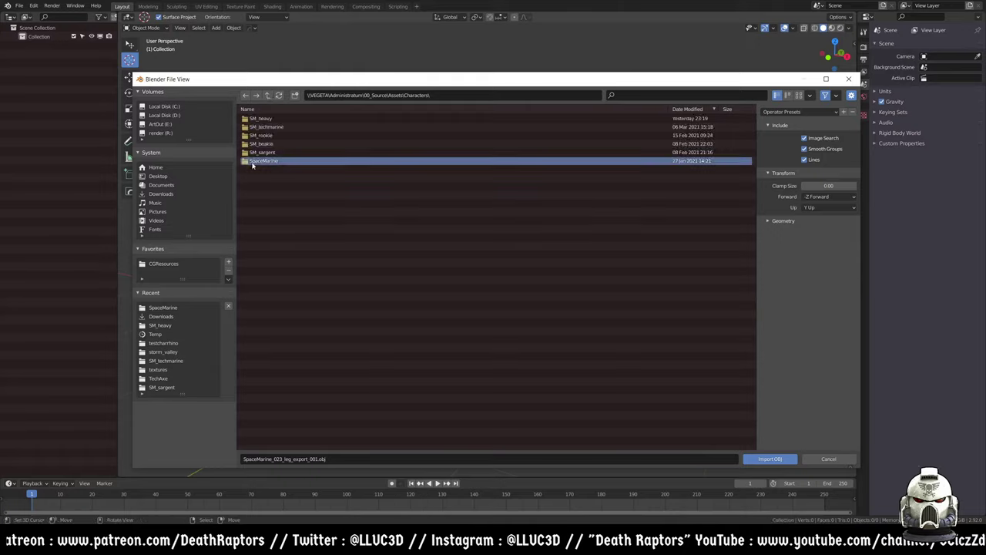
pyautogui.doubleClick(255, 164)
pyautogui.click(305, 161)
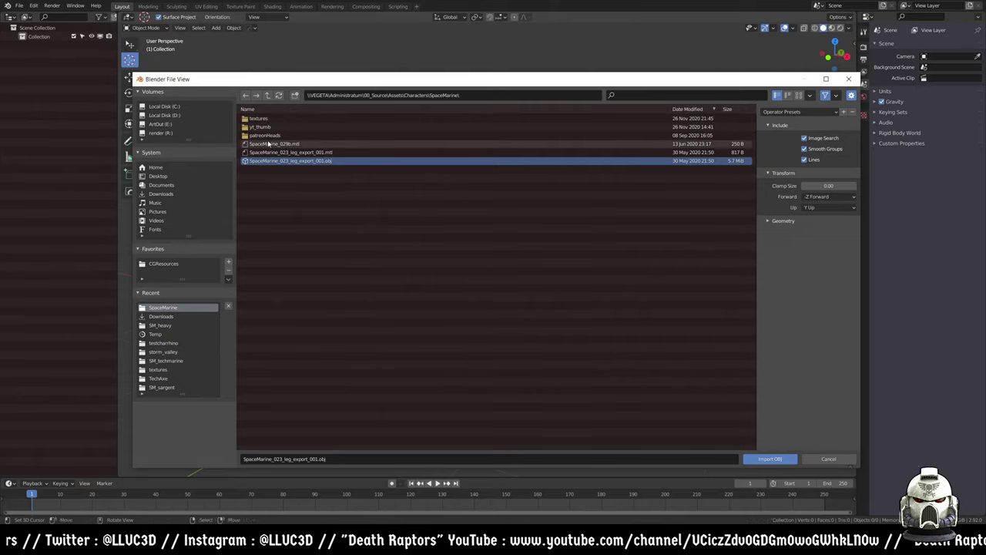
pyautogui.click(270, 96)
pyautogui.doubleClick(262, 135)
pyautogui.click(274, 136)
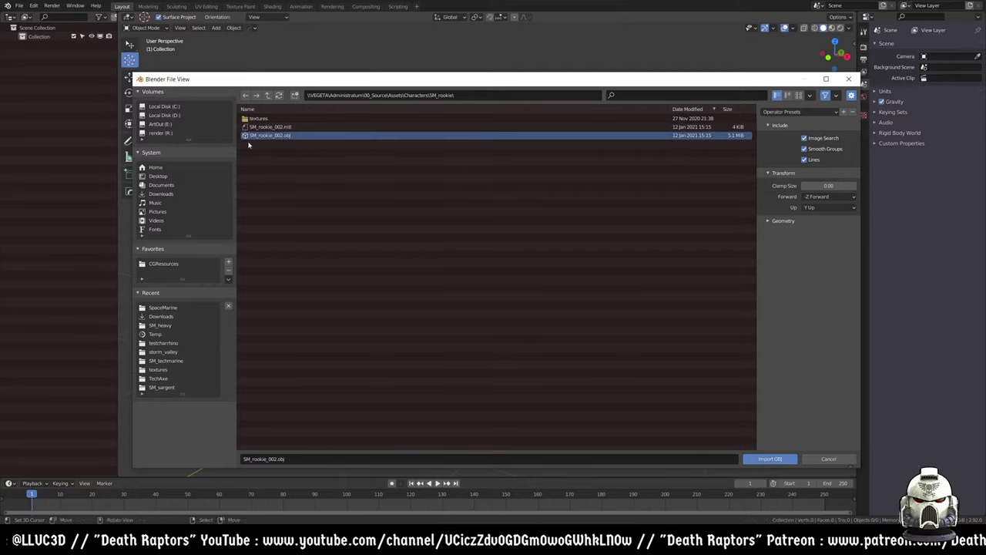
pyautogui.click(769, 458)
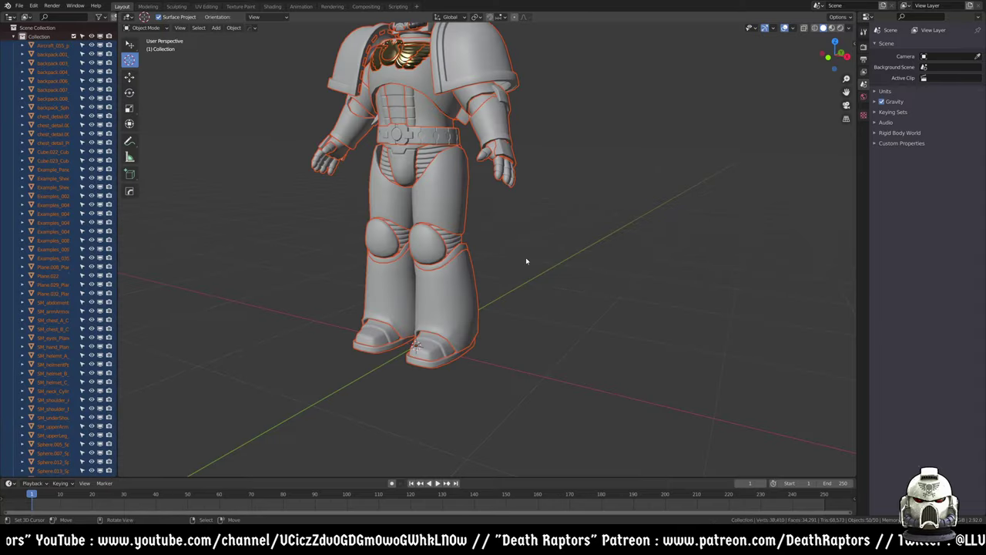
# - Select the four chest emblem detail pieces and delete them
pyautogui.scroll(-3, 454, 217)
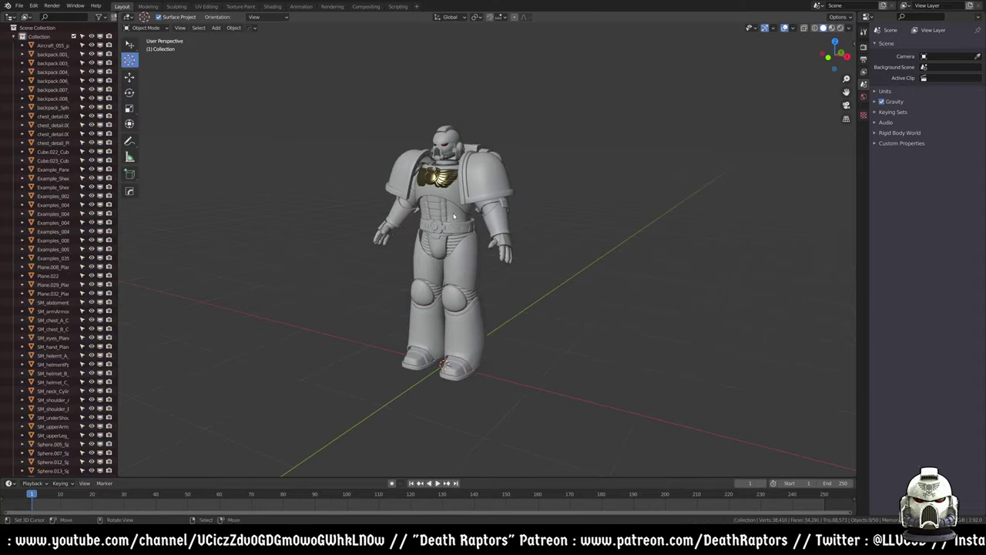
pyautogui.moveTo(454, 217); pyautogui.dragTo(450, 193, button='middle')
pyautogui.click(450, 191)
pyautogui.keyDown('shift'); pyautogui.click(450, 192); pyautogui.keyUp('shift')
pyautogui.keyDown('shift'); pyautogui.click(450, 193); pyautogui.keyUp('shift')
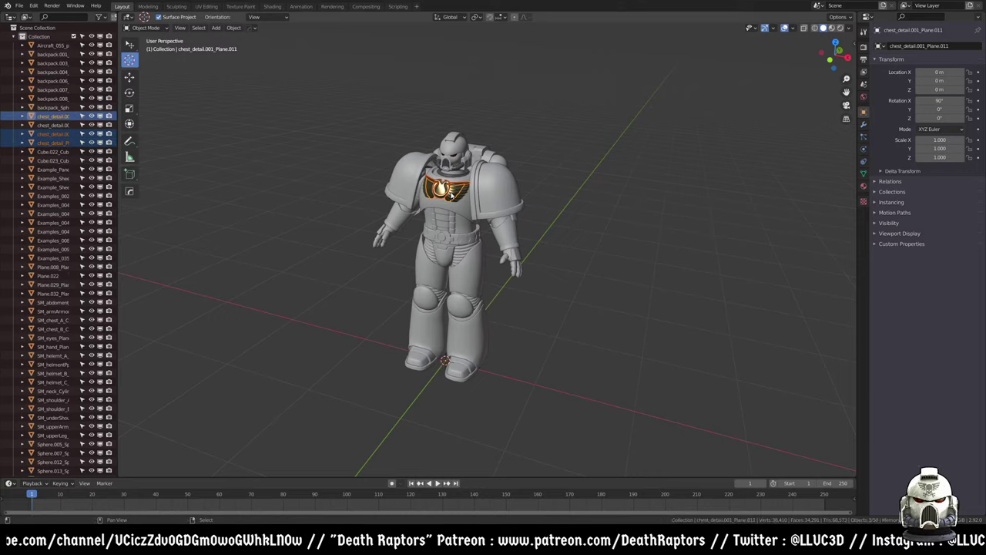
pyautogui.keyDown('shift'); pyautogui.click(459, 198); pyautogui.keyUp('shift')
pyautogui.press('Delete')
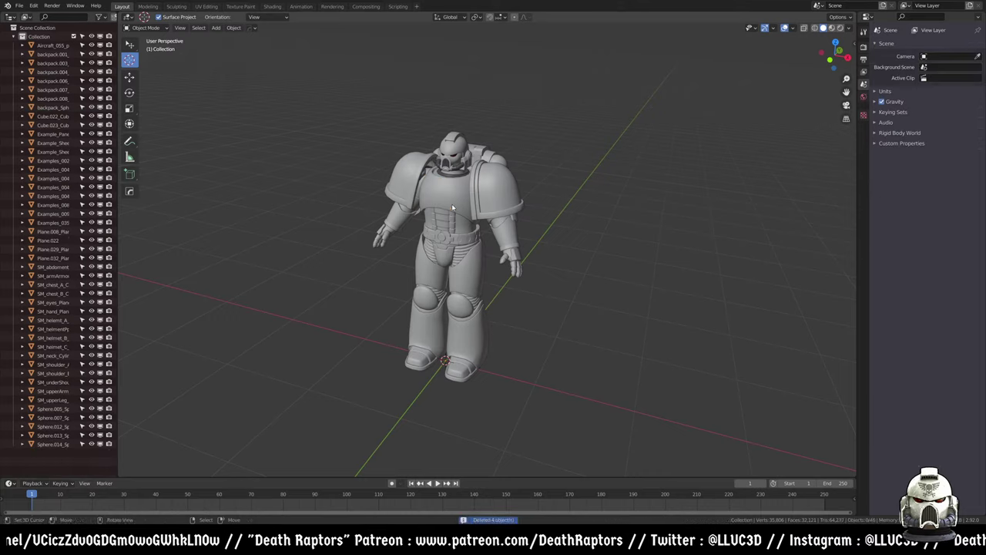
# - Select the helmet alone, frame it from Edit Mode, and return to Object Mode
pyautogui.click(465, 212)
pyautogui.moveTo(465, 212); pyautogui.dragTo(471, 223, button='middle')
pyautogui.press('a')
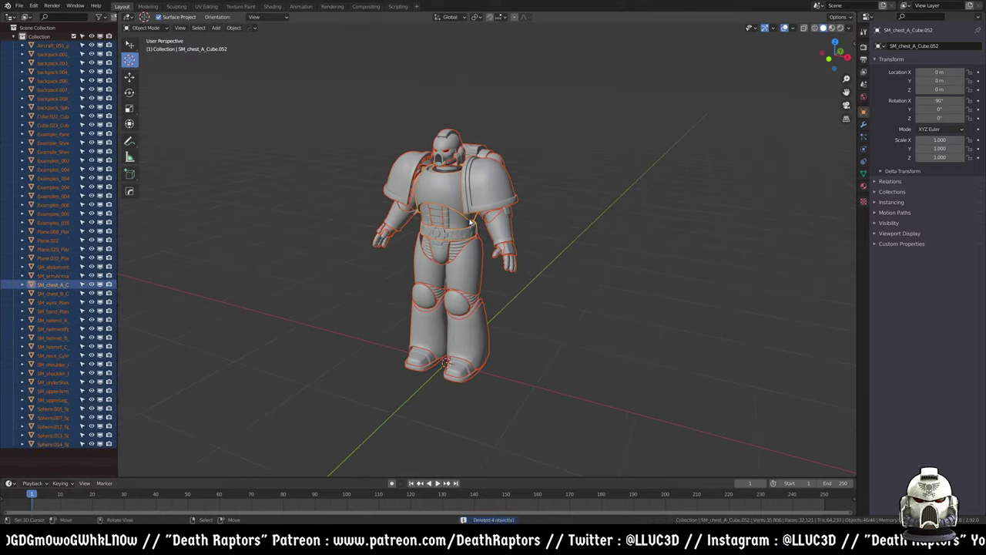
pyautogui.moveTo(466, 270); pyautogui.dragTo(461, 277, button='middle')
pyautogui.scroll(5, 462, 278)
pyautogui.click(459, 244)
pyautogui.press('Tab')
pyautogui.press('KP_Decimal')
pyautogui.press('Tab')
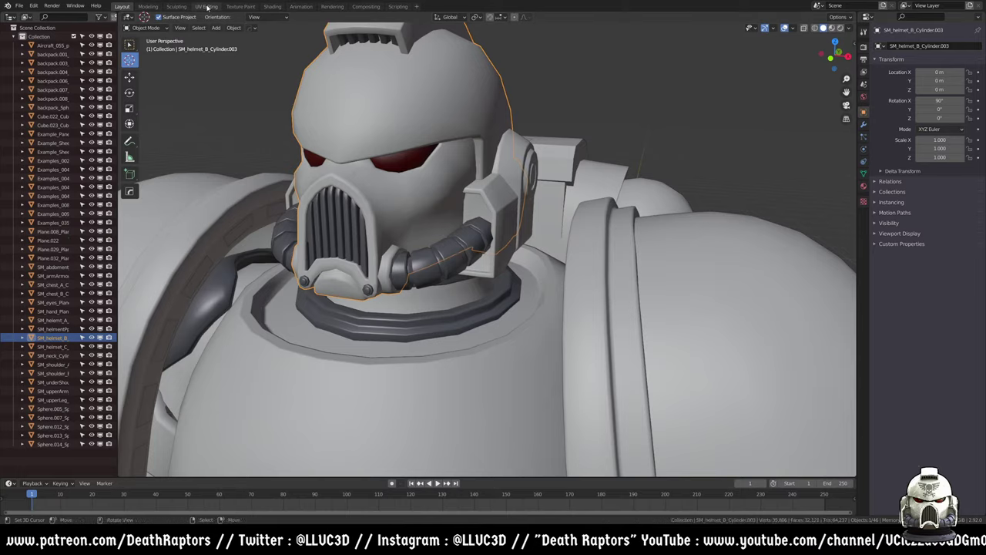
pyautogui.click(206, 6)
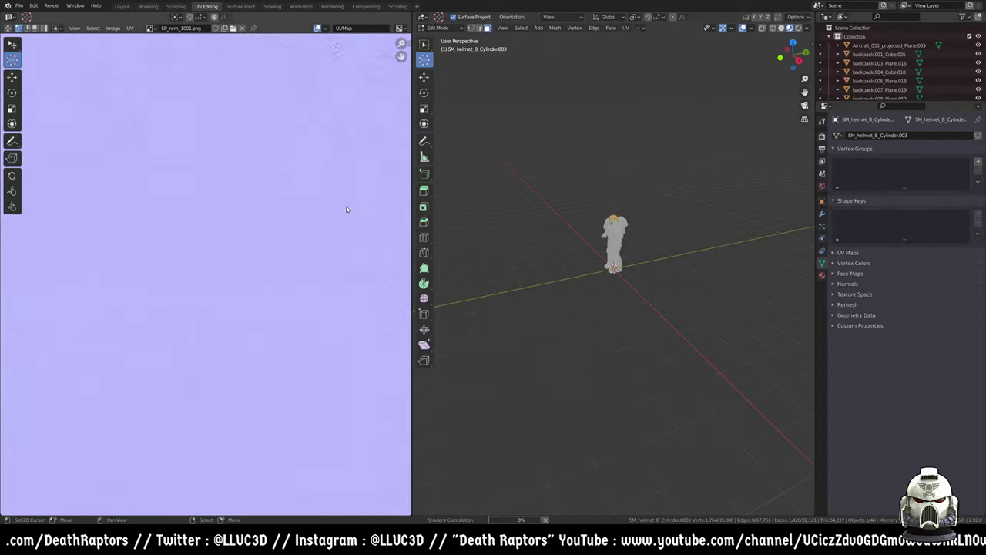
# - Widen the UV editor and compare the UVPackmaster2 and UV-Packer sidebar options
pyautogui.scroll(-1, 335, 214)
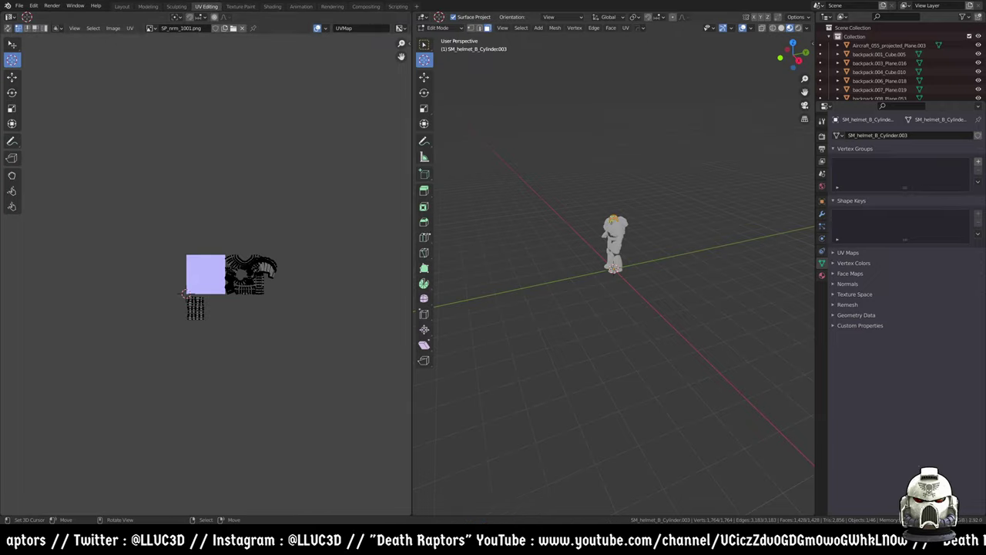
pyautogui.moveTo(412, 70); pyautogui.dragTo(423, 70)
pyautogui.click(423, 43)
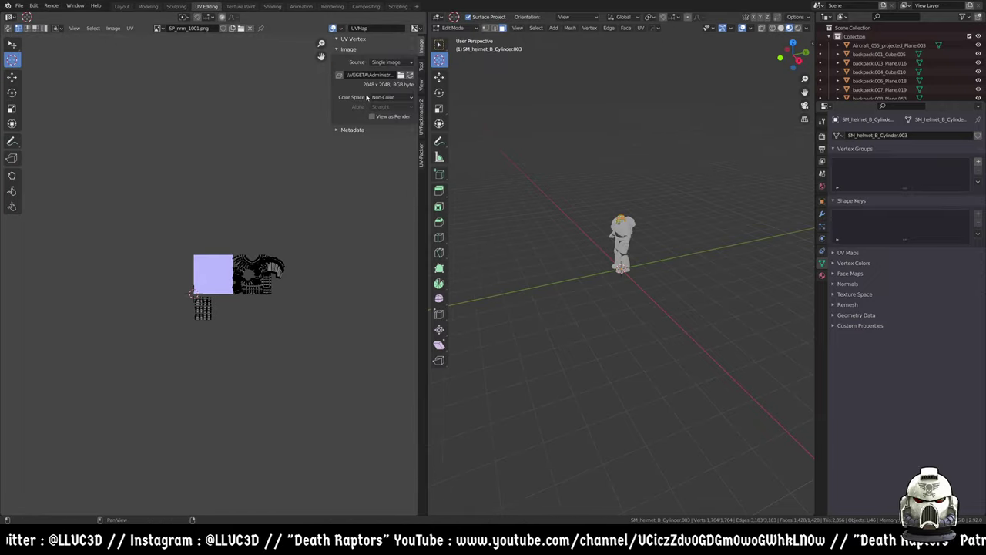
pyautogui.click(422, 113)
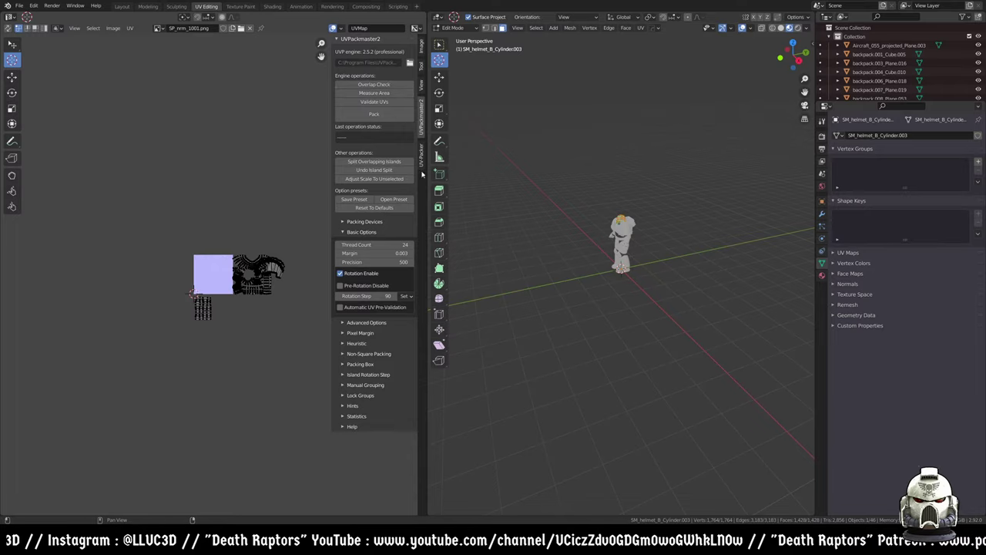
pyautogui.click(421, 156)
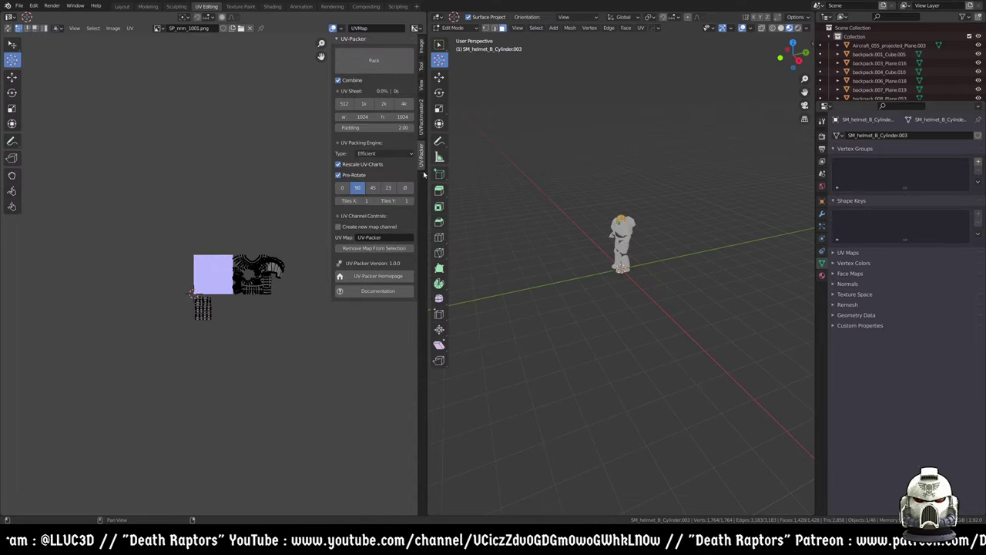
pyautogui.click(421, 123)
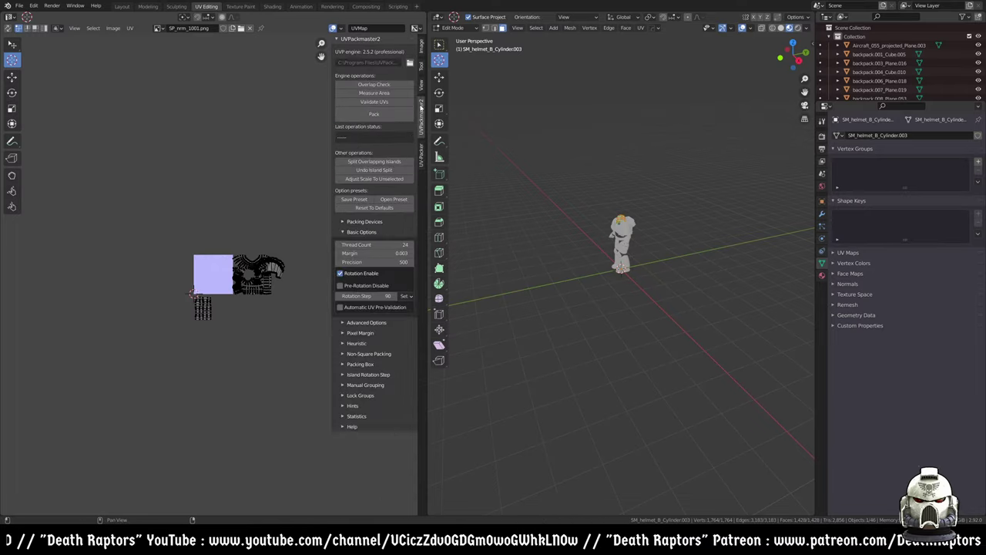
pyautogui.click(421, 148)
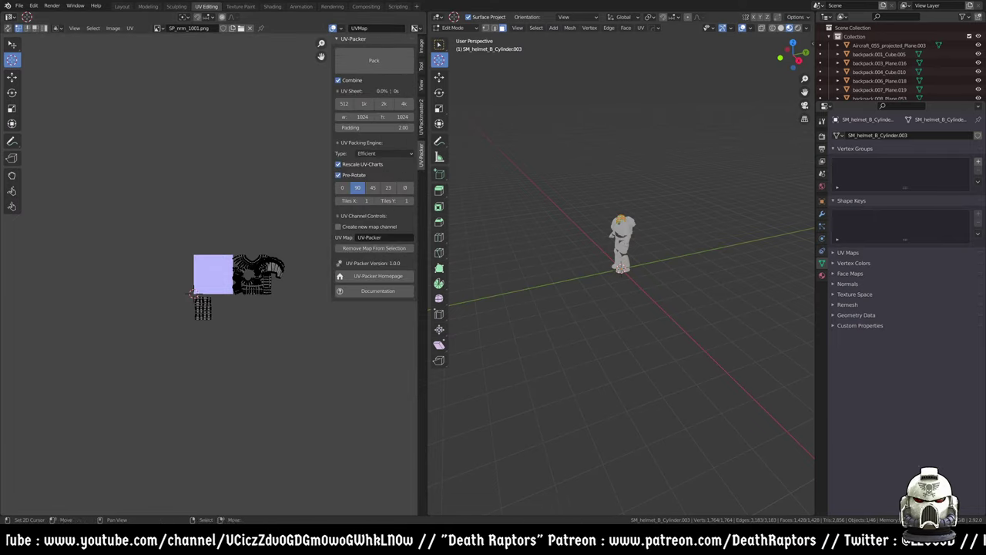
# - Bring the uv-packer.com homepage in Firefox to the front
pyautogui.moveTo(92, 547)
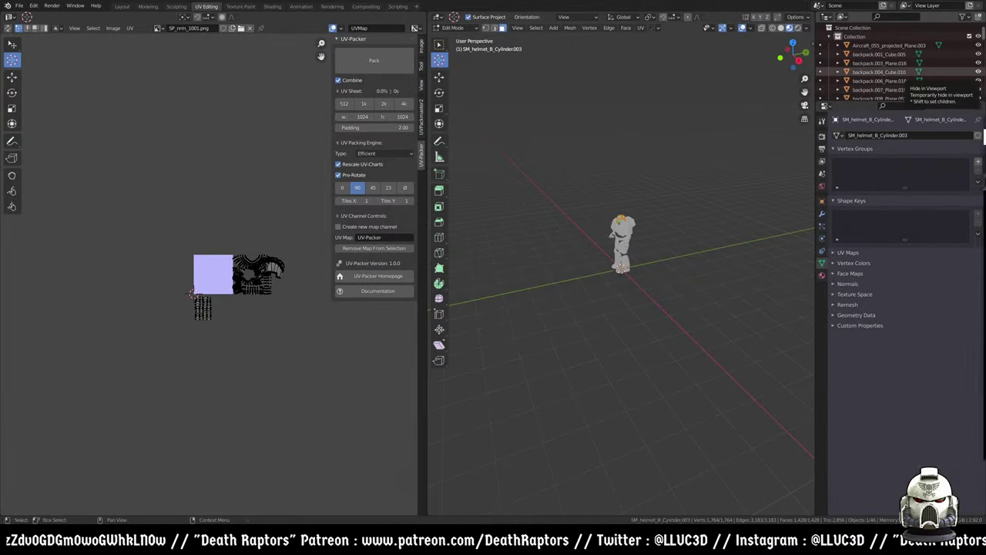
pyautogui.hotkey('alt', 'Tab')
pyautogui.scroll(-2, 564, 248)
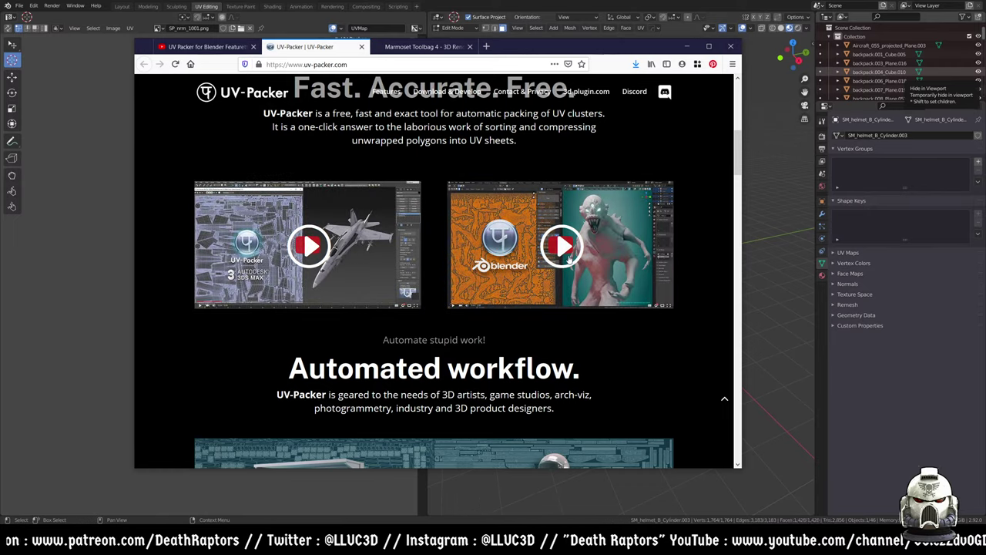
# - Scroll through the uv-packer.com homepage in Firefox
pyautogui.scroll(-3, 568, 262)
pyautogui.scroll(4, 560, 300)
pyautogui.scroll(-5, 560, 300)
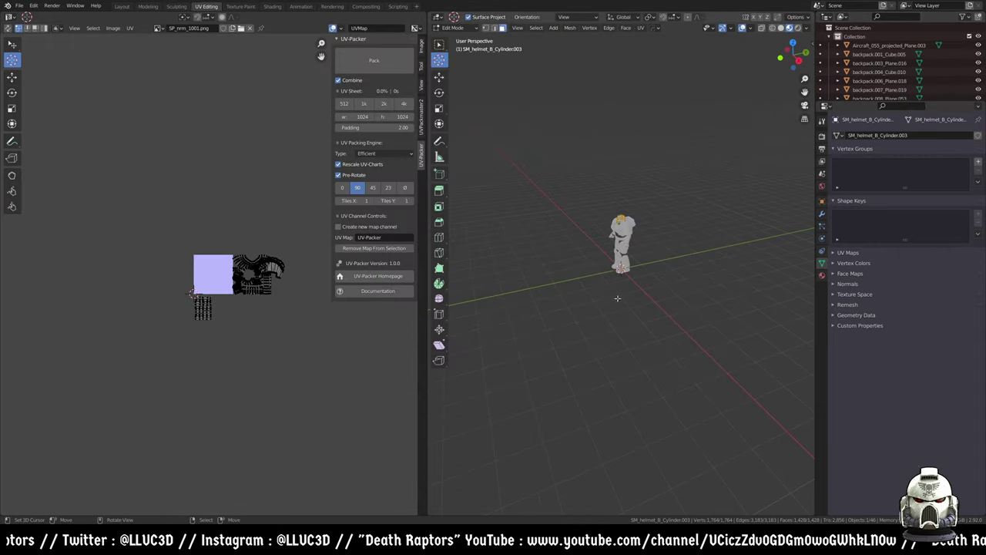
pyautogui.scroll(3, 616, 308)
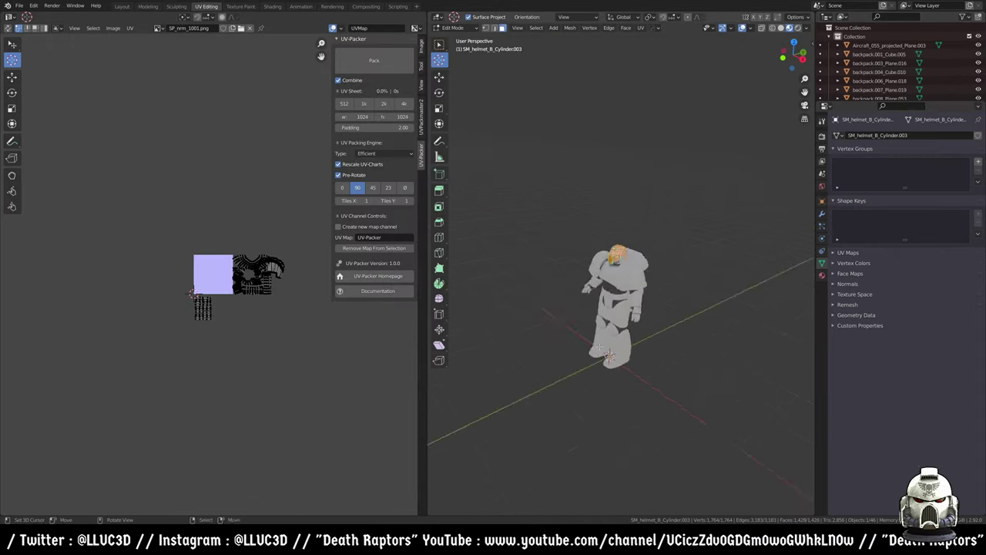
# - Zoom in on the helmet, hide helmet B, and return to Object Mode
pyautogui.scroll(4, 601, 348)
pyautogui.scroll(4, 281, 302)
pyautogui.moveTo(573, 277); pyautogui.dragTo(644, 279, button='middle')
pyautogui.scroll(6, 580, 263)
pyautogui.press('h')
pyautogui.hotkey('alt', 'q')
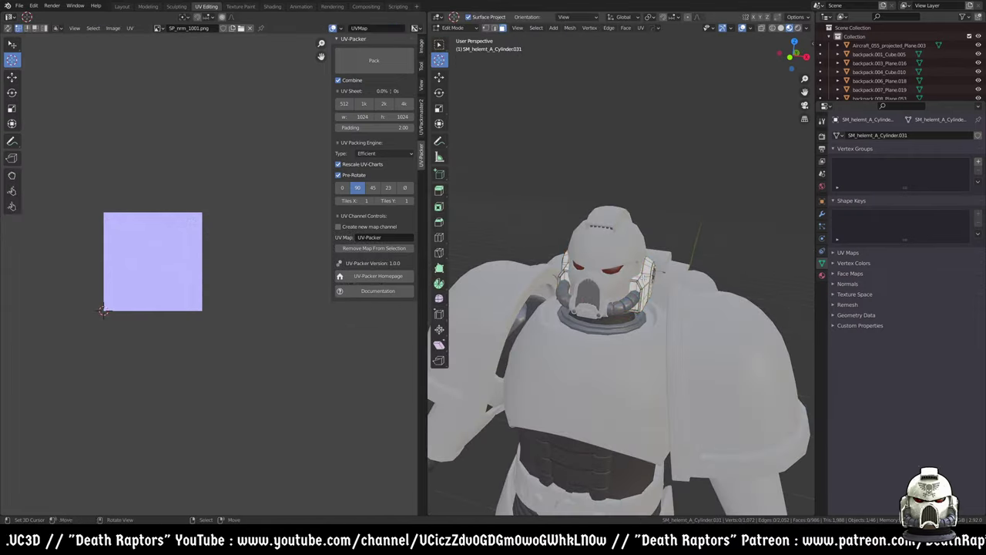
pyautogui.press('Tab')
# - Make helmet B active in Edit Mode and frame it in the view
pyautogui.click(646, 261)
pyautogui.scroll(-2, 625, 251)
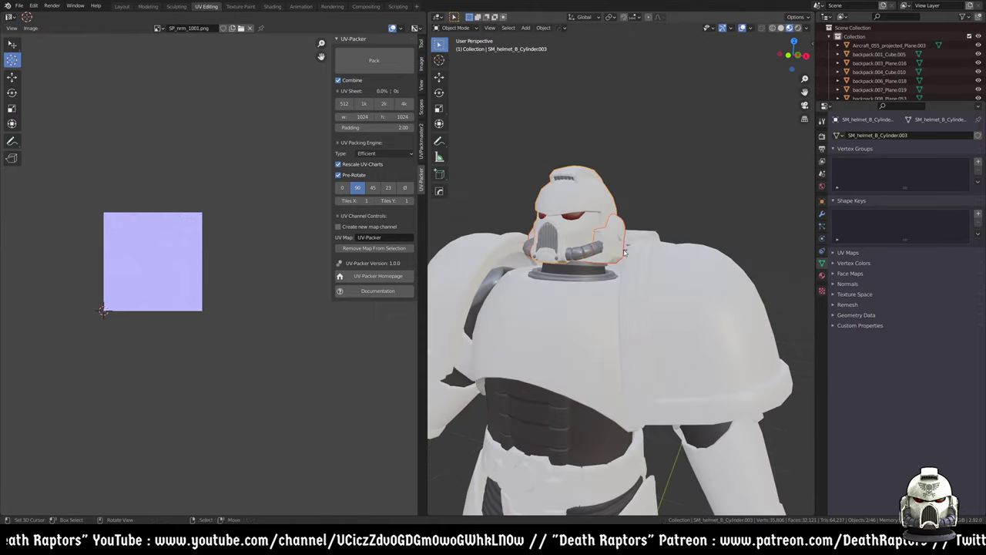
pyautogui.press('Tab')
pyautogui.press('Tab')
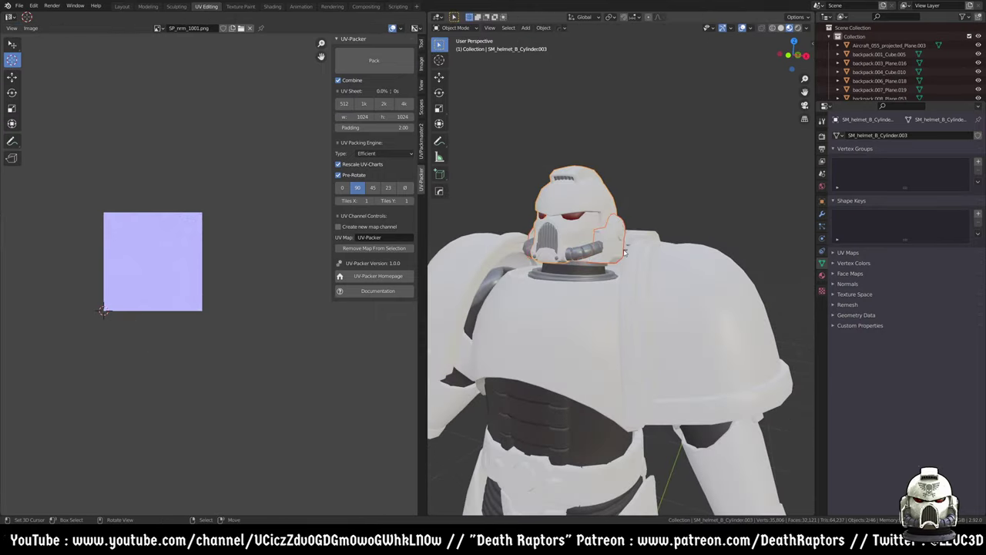
pyautogui.press('g')
pyautogui.press('z')
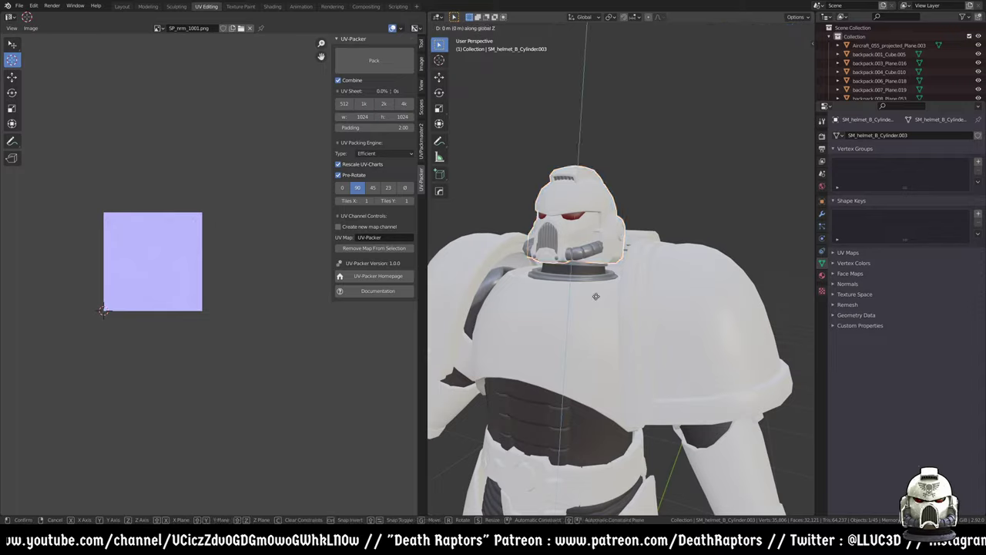
pyautogui.press('Escape')
pyautogui.click(579, 254)
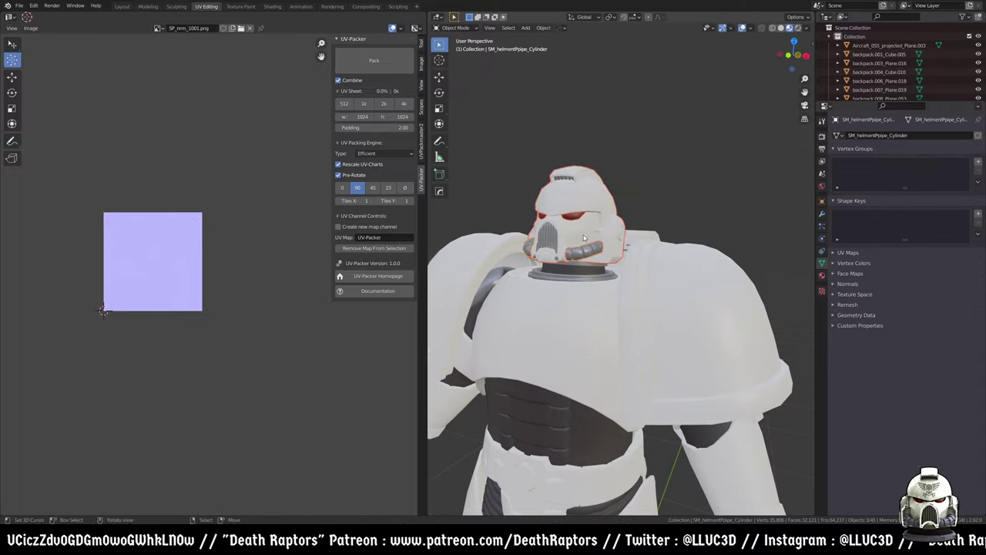
pyautogui.press('KP_Decimal')
pyautogui.click(616, 272)
pyautogui.moveTo(616, 272); pyautogui.dragTo(755, 262, button='middle')
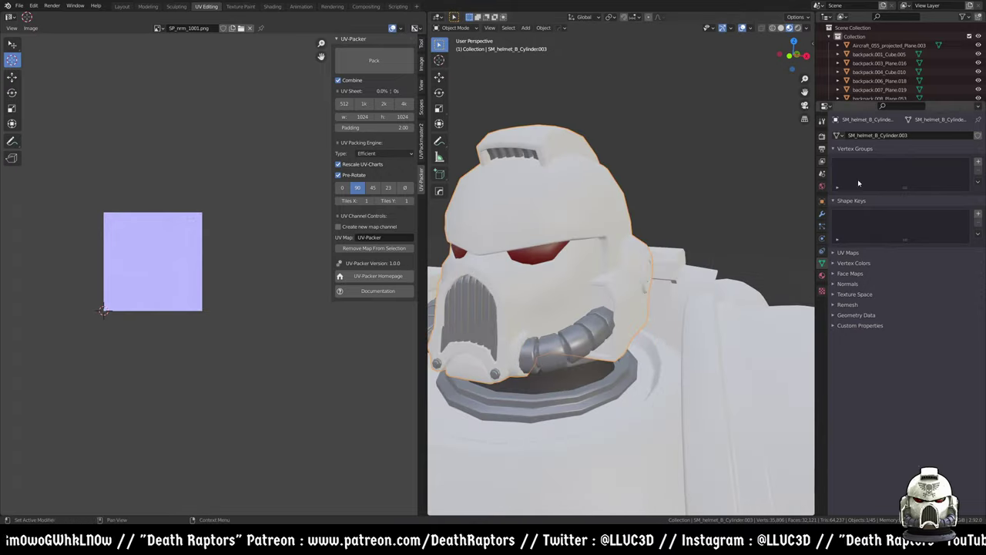
# - Replace the helmet's SP_Armor and SP_Metal material slots with one new default Material
pyautogui.click(821, 274)
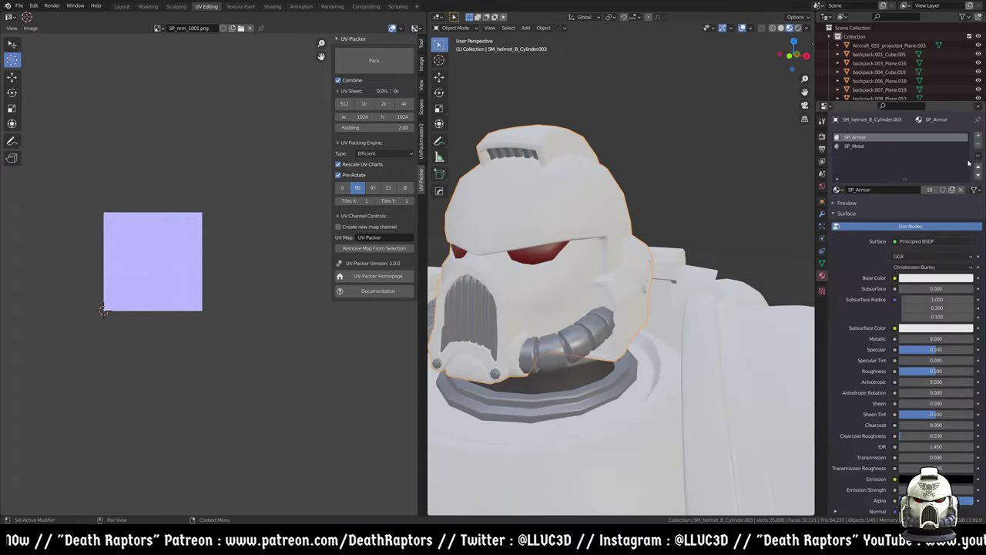
pyautogui.click(978, 146)
pyautogui.click(978, 146)
pyautogui.click(909, 171)
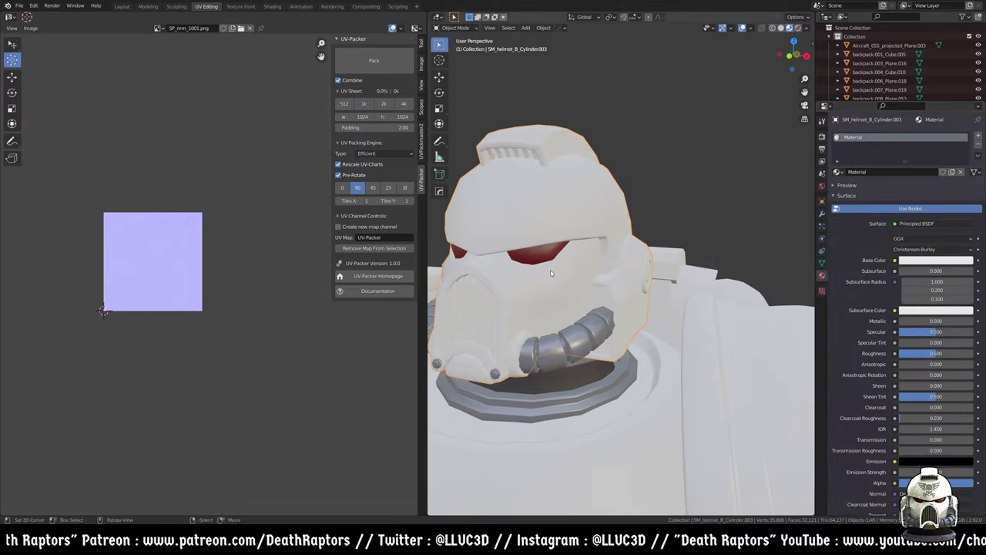
pyautogui.moveTo(551, 271); pyautogui.dragTo(825, 327, button='middle')
pyautogui.click(895, 260)
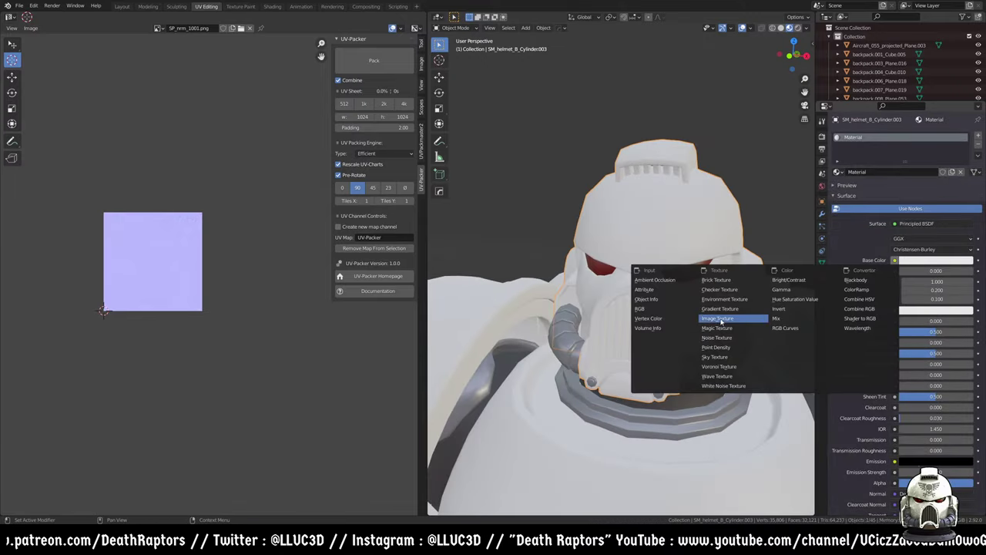
# - Drive Base Color with a new 2048×2048 Color Grid image texture and view its UVs
pyautogui.click(719, 318)
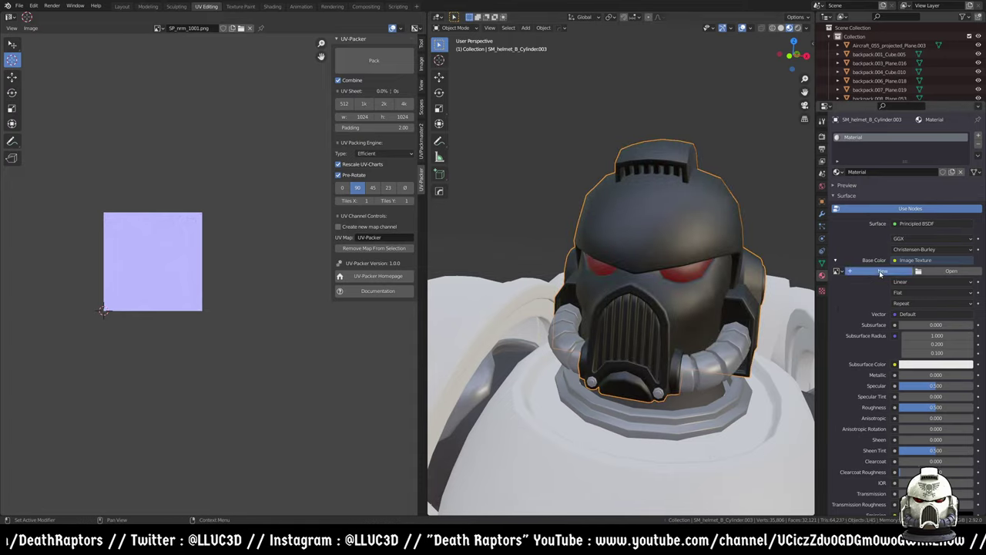
pyautogui.click(881, 271)
pyautogui.click(897, 298)
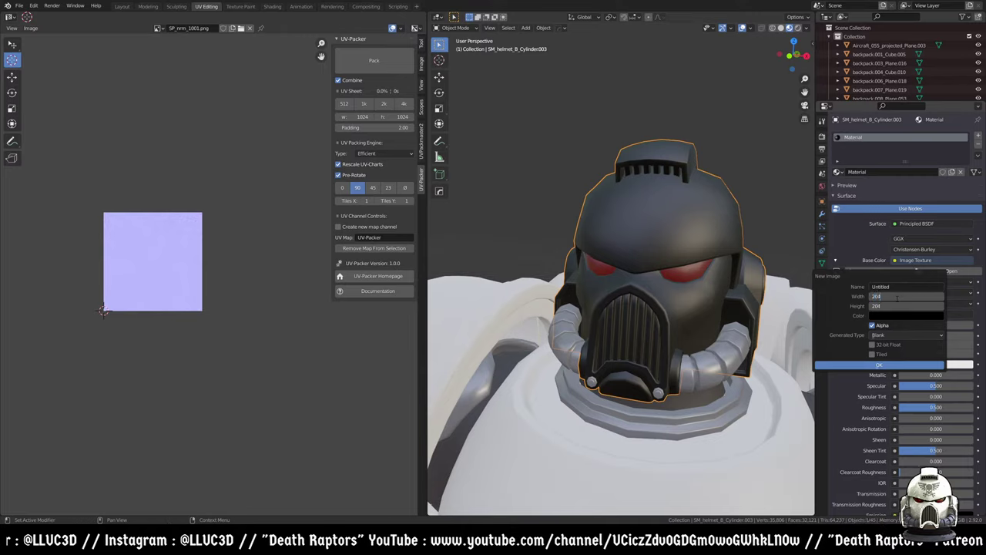
pyautogui.click(879, 337)
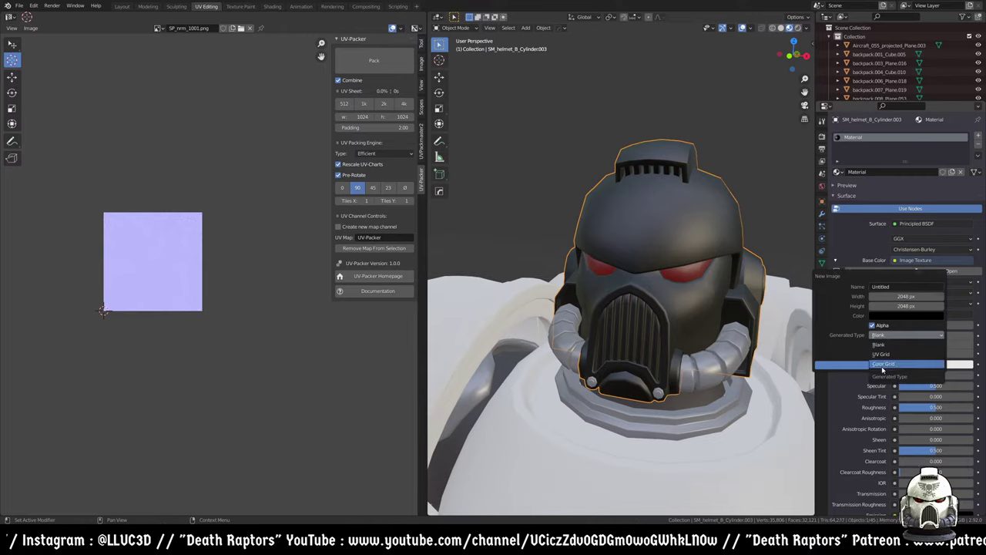
pyautogui.click(880, 365)
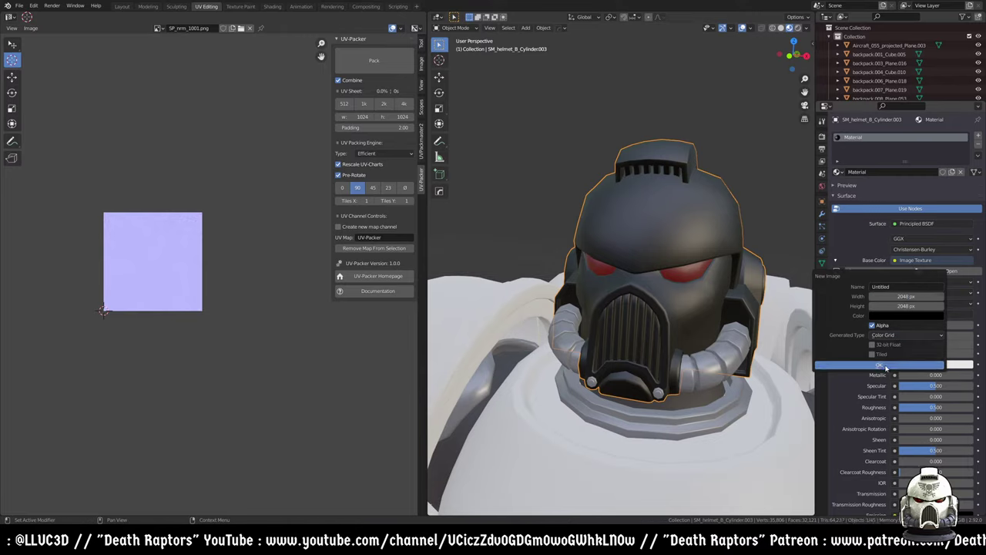
pyautogui.click(880, 366)
pyautogui.moveTo(662, 362); pyautogui.dragTo(702, 122, button='middle')
pyautogui.press('Tab')
pyautogui.scroll(-5, 621, 293)
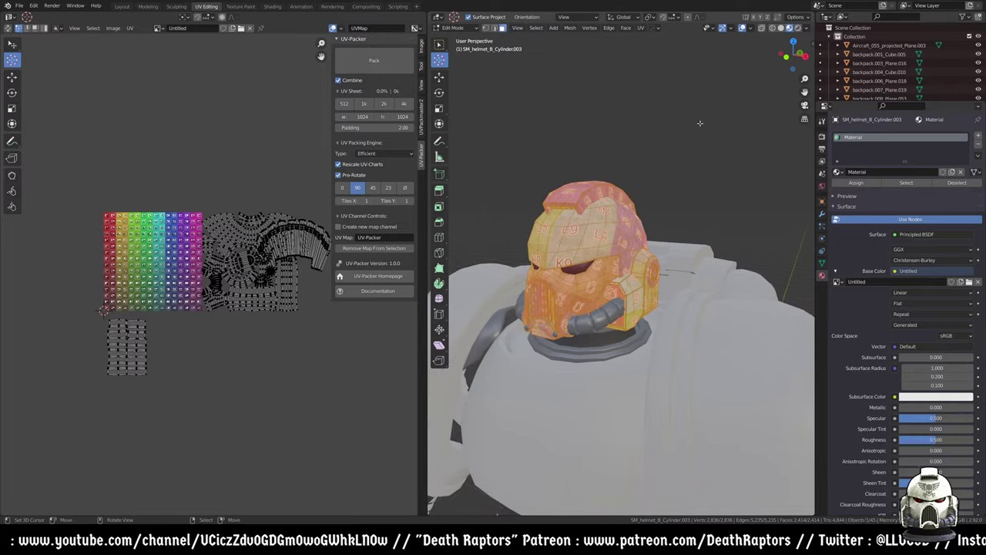
# - Unwrap the helmet so its UV islands fill the Color Grid texture square
pyautogui.click(624, 28)
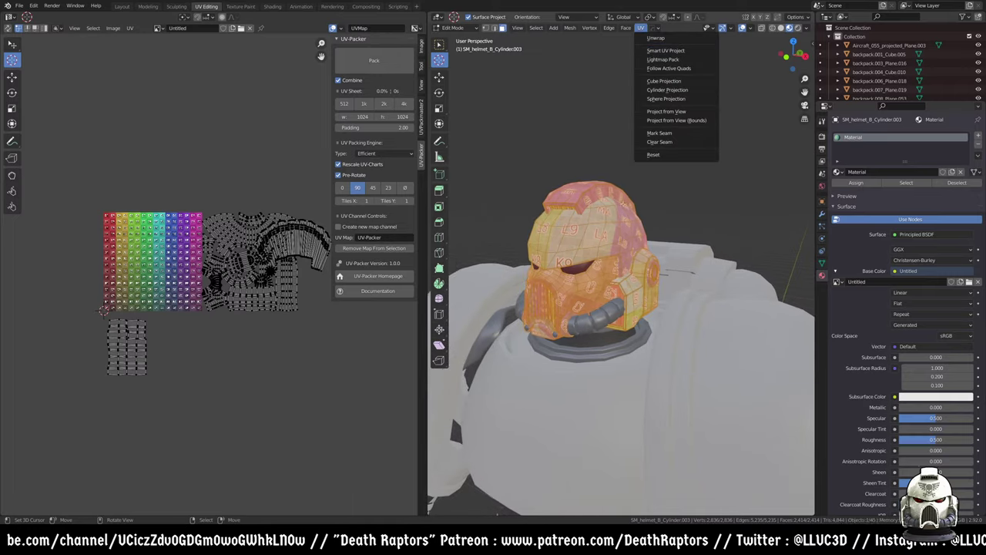
pyautogui.press('u')
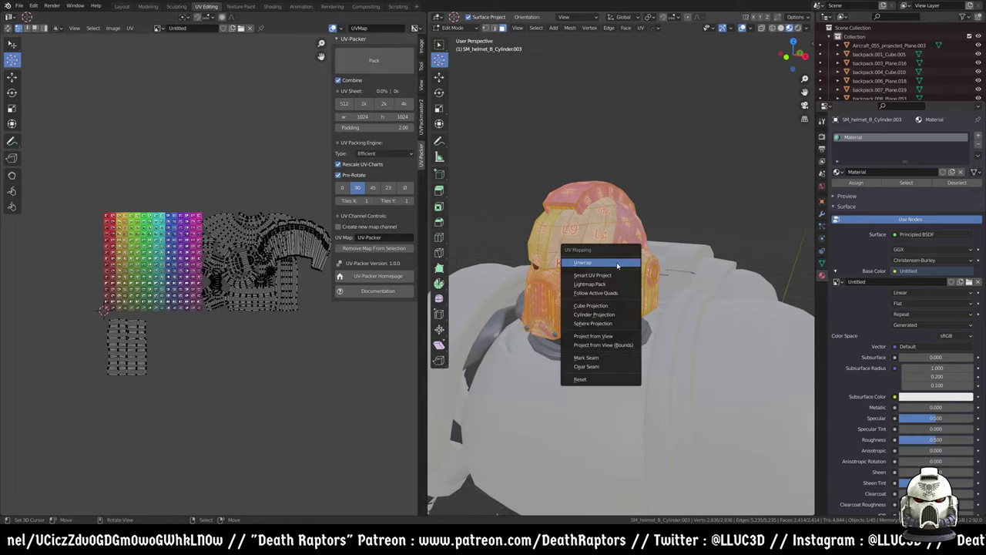
pyautogui.click(622, 265)
pyautogui.scroll(3, 192, 293)
pyautogui.moveTo(118, 298); pyautogui.dragTo(254, 328, button='middle')
pyautogui.scroll(2, 185, 291)
pyautogui.scroll(-1, 218, 282)
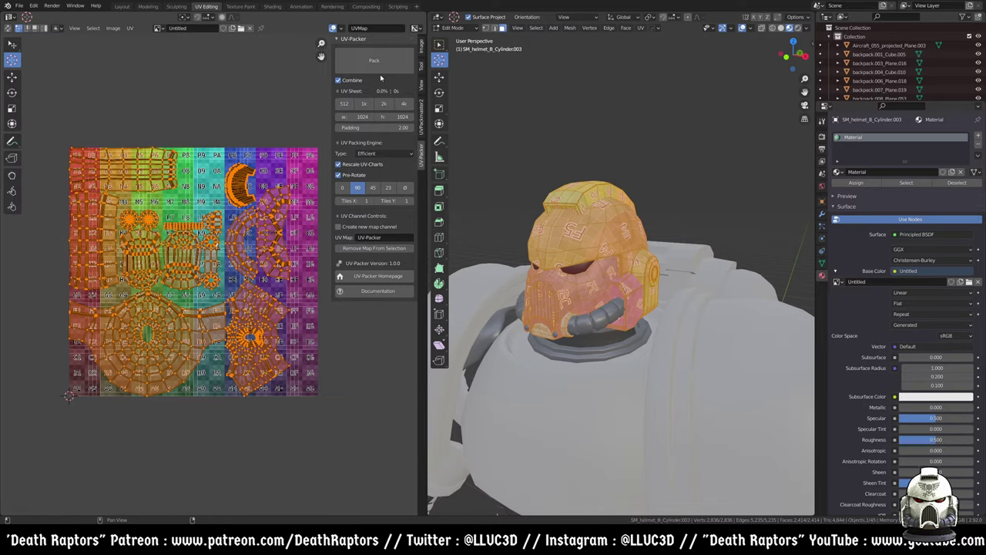
pyautogui.click(421, 51)
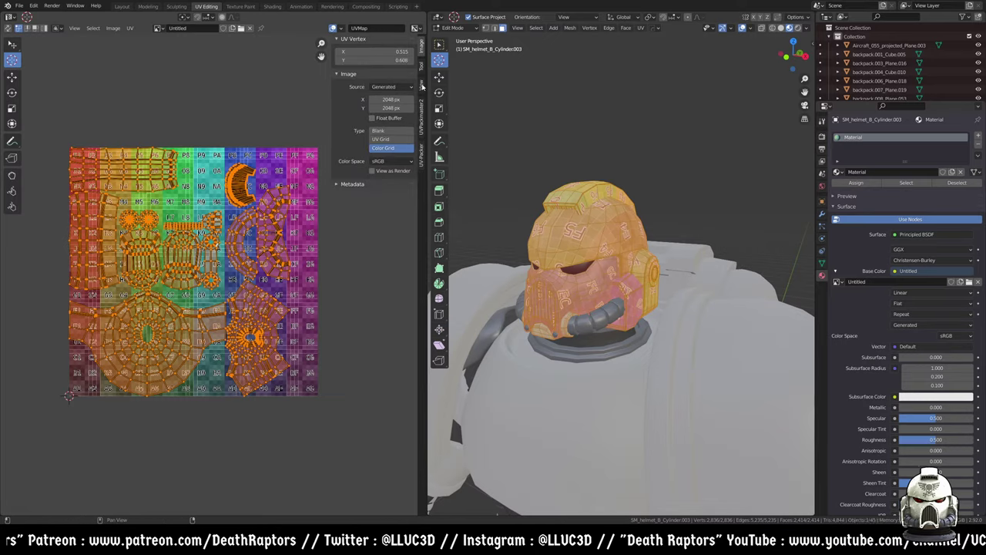
# - Change the texture image's generated type to Blank, making it plain black
pyautogui.click(383, 131)
pyautogui.scroll(2, 208, 291)
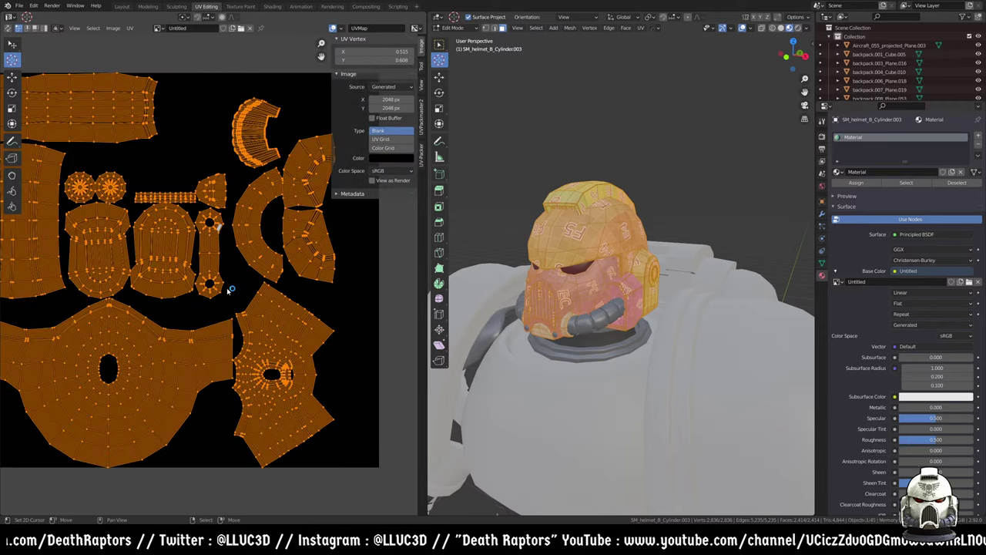
pyautogui.scroll(1, 241, 295)
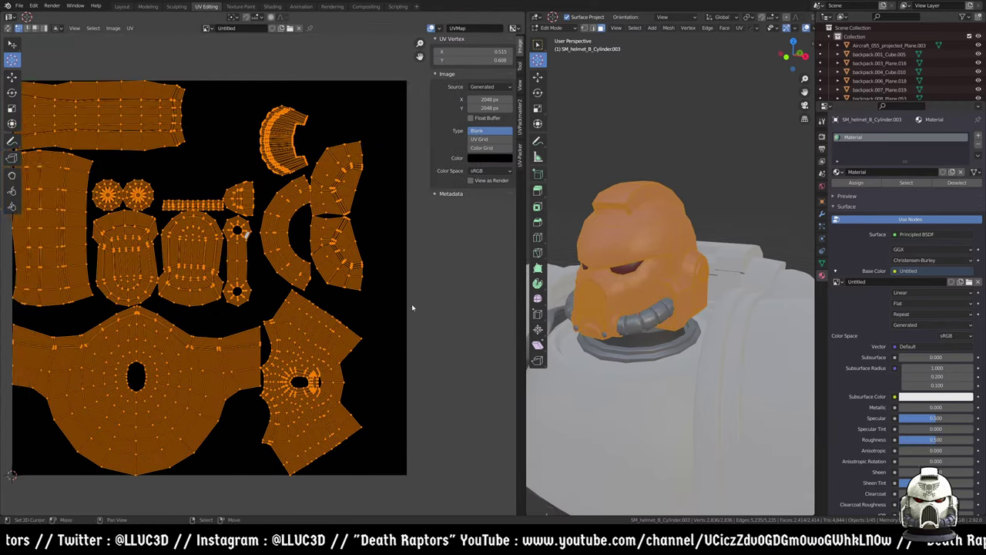
pyautogui.scroll(-2, 324, 245)
pyautogui.scroll(-2, 258, 246)
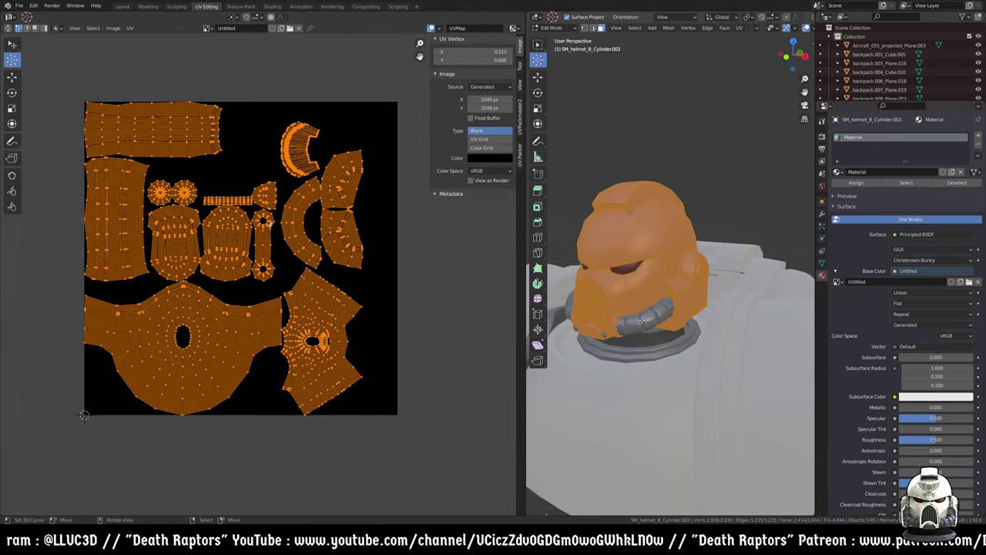
# - Undo the unwrap to restore the earlier UV layout
pyautogui.moveTo(634, 309)
pyautogui.mouseDown(button='middle')
pyautogui.moveTo(646, 368)
pyautogui.moveTo(640, 314)
pyautogui.mouseUp(button='middle')
pyautogui.hotkey('ctrl', 'z')
pyautogui.hotkey('ctrl', 'z')
pyautogui.hotkey('ctrl', 'z')
pyautogui.hotkey('ctrl', 'z')
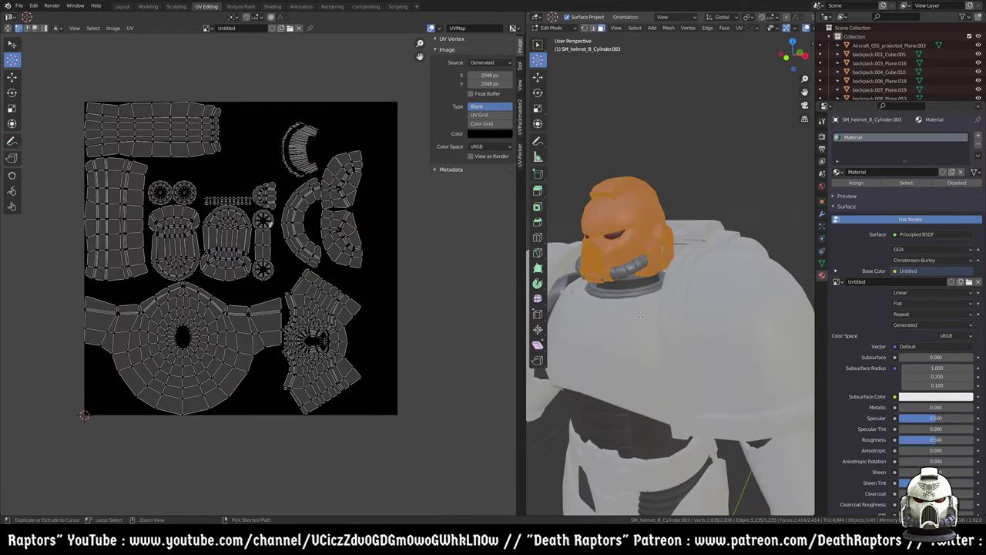
pyautogui.scroll(-3, 396, 337)
pyautogui.moveTo(639, 315); pyautogui.dragTo(674, 308, button='middle')
pyautogui.click(133, 28)
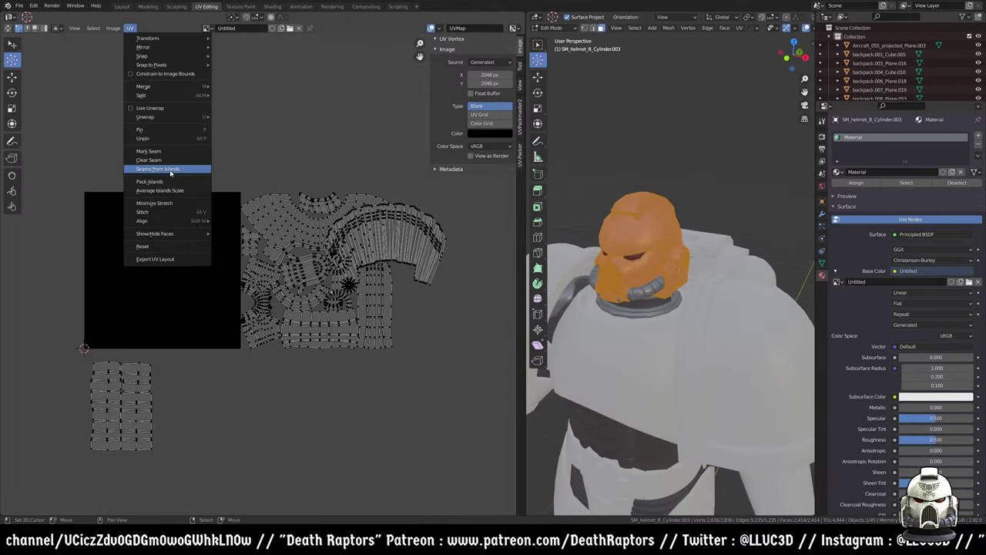
# - Mark seams from the UV islands, switch to edge select mode, and deselect the helmet
pyautogui.click(170, 169)
pyautogui.press('KP_Decimal')
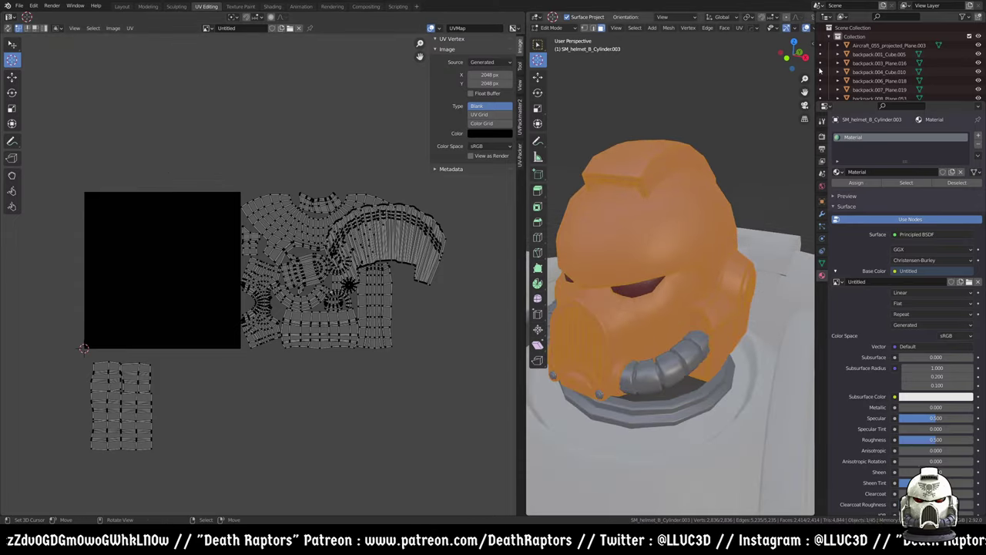
pyautogui.hotkey('ctrl', 'Tab')
pyautogui.click(655, 176)
pyautogui.hotkey('ctrl', 'Tab')
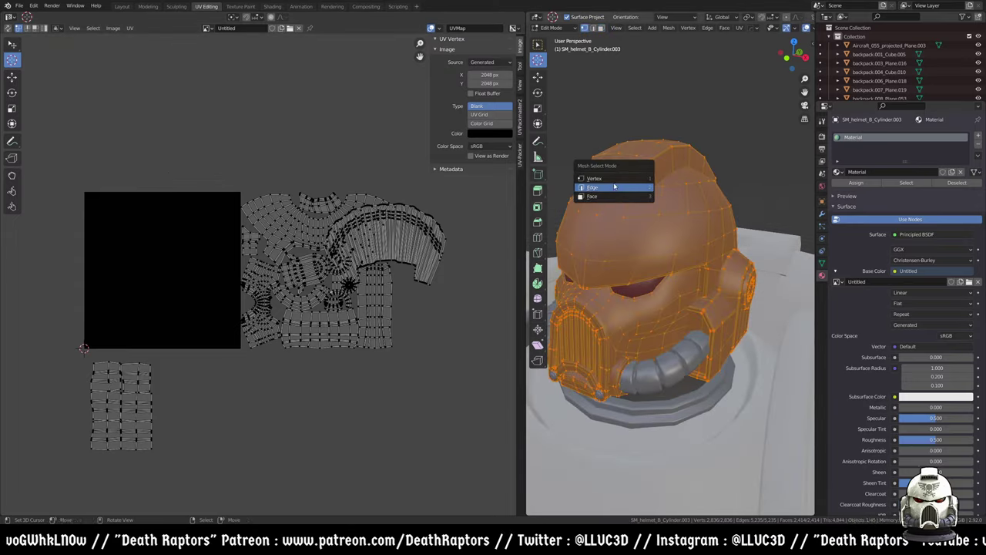
pyautogui.click(615, 189)
pyautogui.moveTo(663, 260); pyautogui.dragTo(694, 308, button='middle')
pyautogui.scroll(4, 677, 241)
pyautogui.scroll(-4, 570, 351)
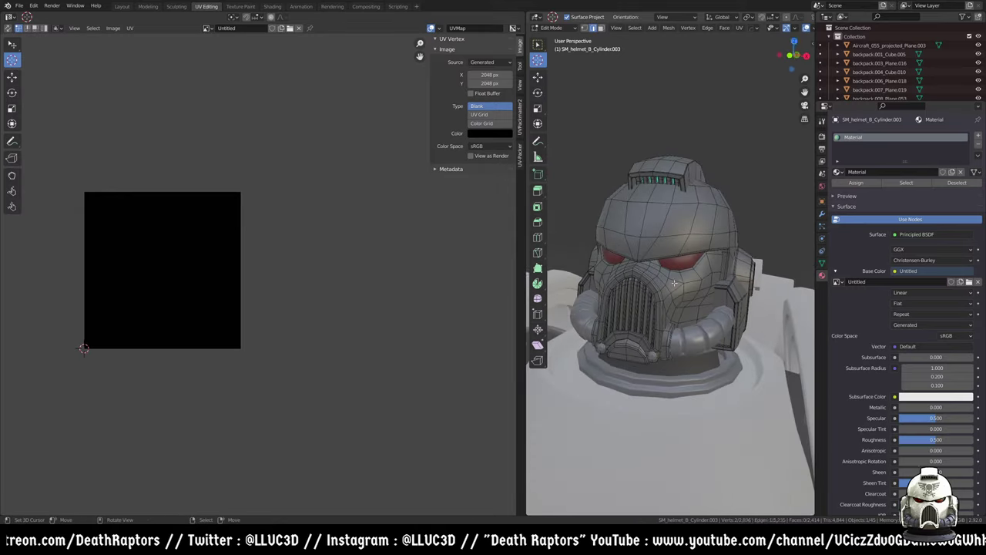
pyautogui.scroll(-3, 797, 29)
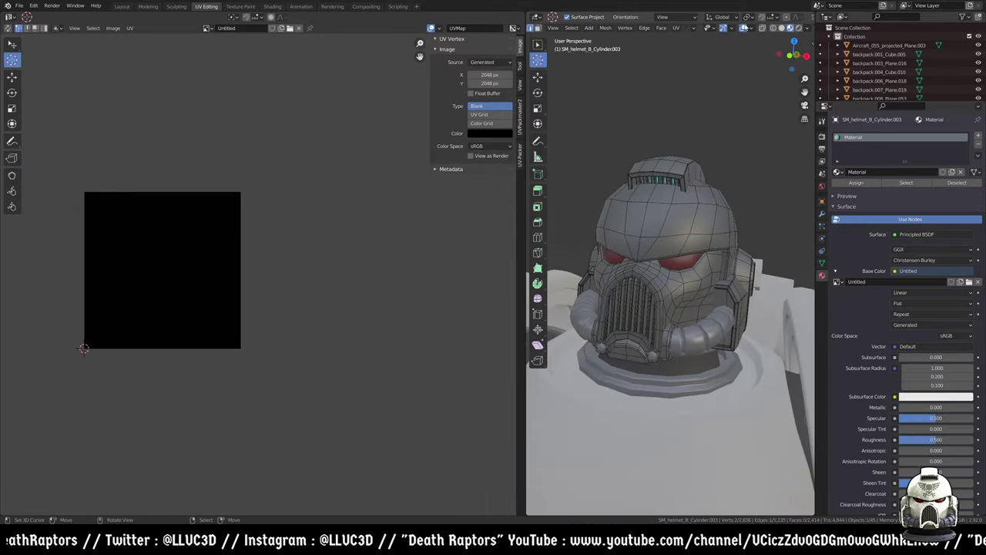
# - Mark two edges on the helmet dome as seams
pyautogui.click(751, 28)
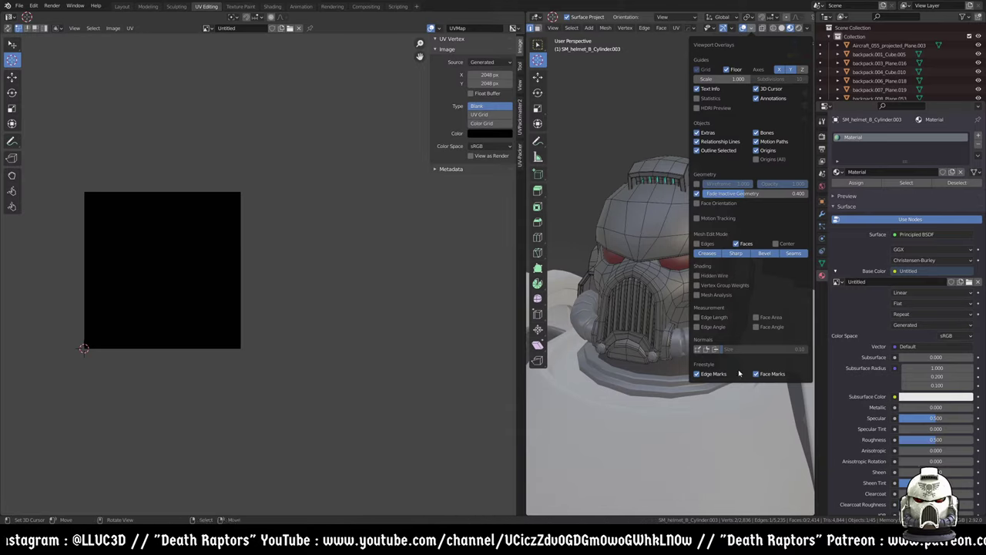
pyautogui.moveTo(647, 293); pyautogui.dragTo(674, 195, button='middle')
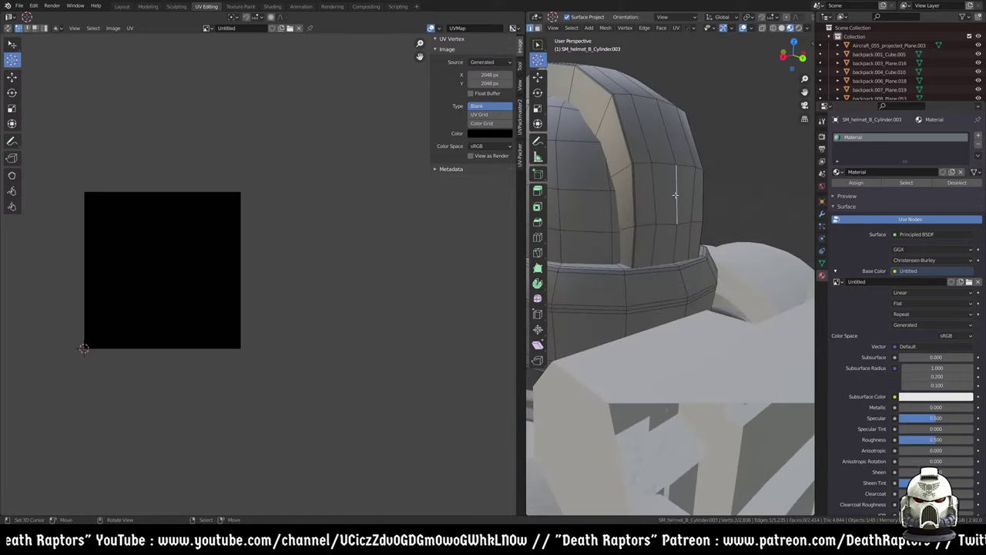
pyautogui.hotkey('ctrl', 'e')
pyautogui.click(649, 340)
pyautogui.moveTo(649, 340); pyautogui.dragTo(686, 263, button='middle')
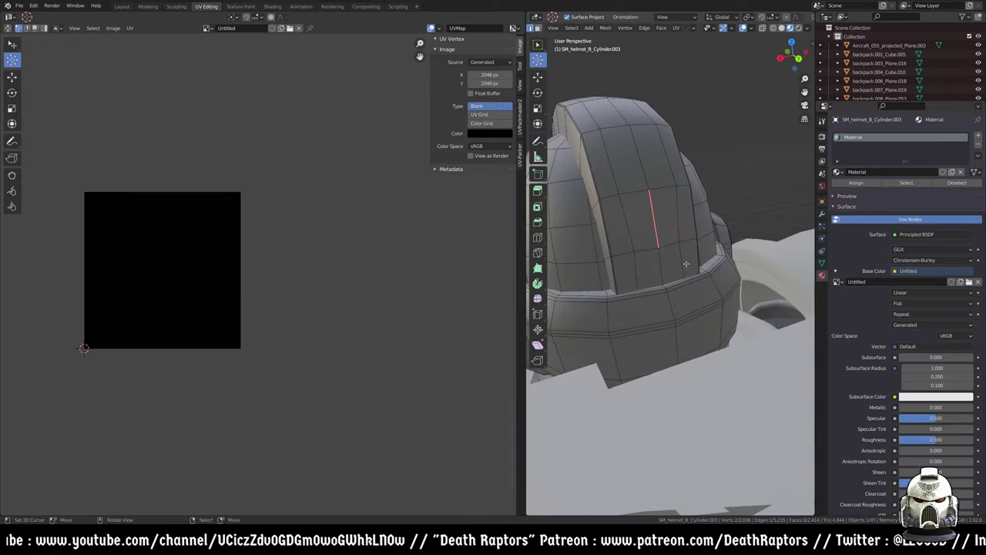
pyautogui.hotkey('ctrl', 'e')
pyautogui.click(652, 222)
pyautogui.moveTo(652, 223); pyautogui.dragTo(585, 281, button='middle')
# - Run Seams from Islands on all UVs, then return the helmet to Object Mode
pyautogui.press('a')
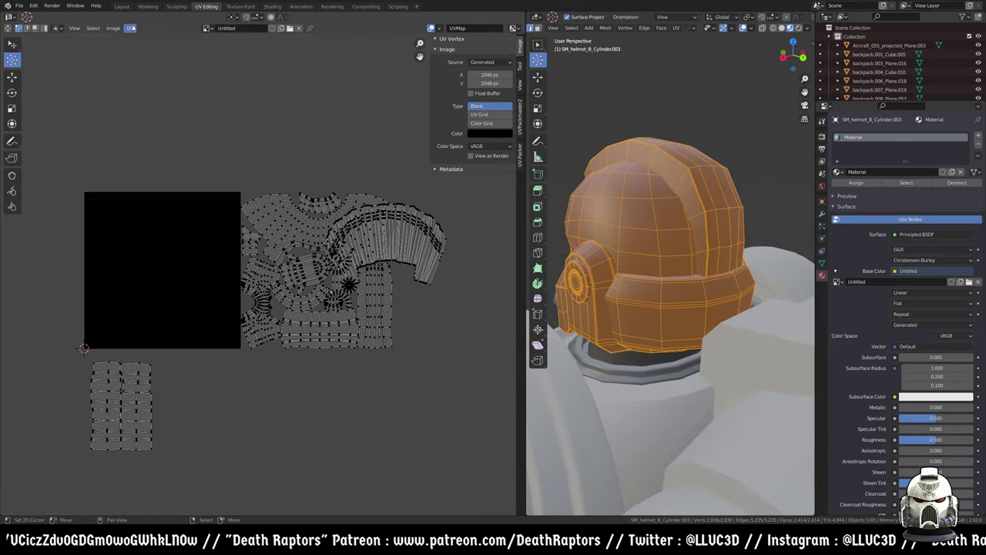
pyautogui.click(134, 28)
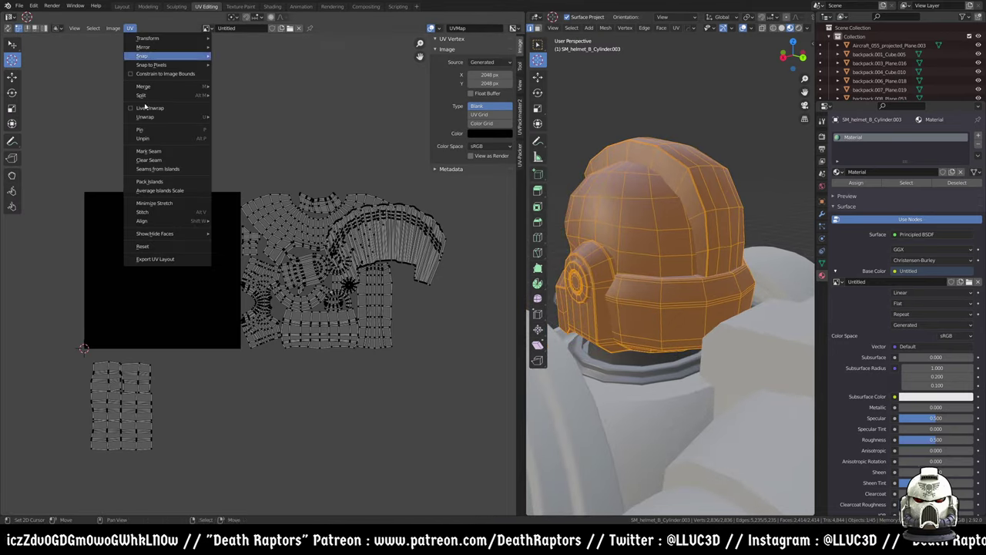
pyautogui.click(165, 169)
pyautogui.press('a')
pyautogui.click(134, 28)
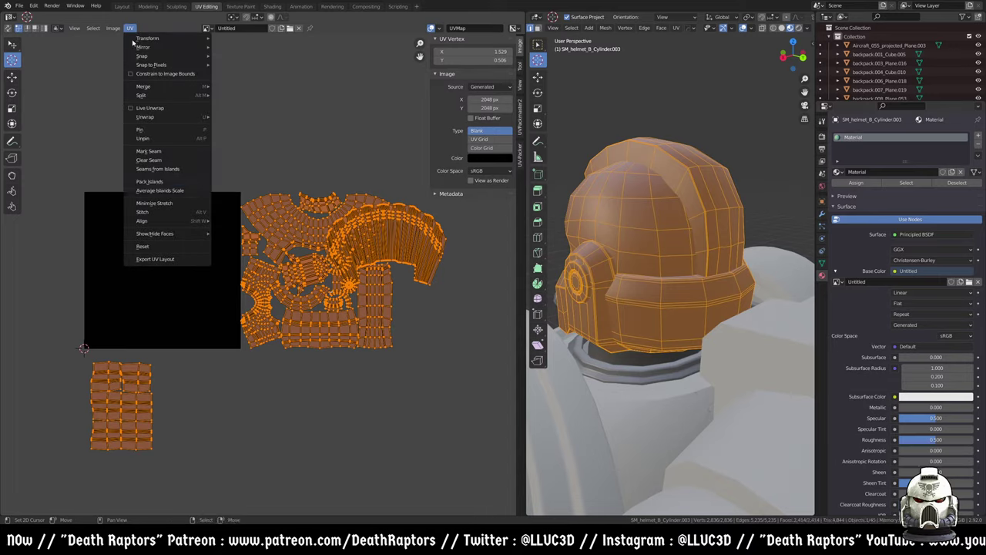
pyautogui.click(159, 169)
pyautogui.moveTo(678, 293); pyautogui.dragTo(692, 264, button='middle')
pyautogui.scroll(4, 664, 241)
pyautogui.scroll(-5, 664, 241)
pyautogui.press('Tab')
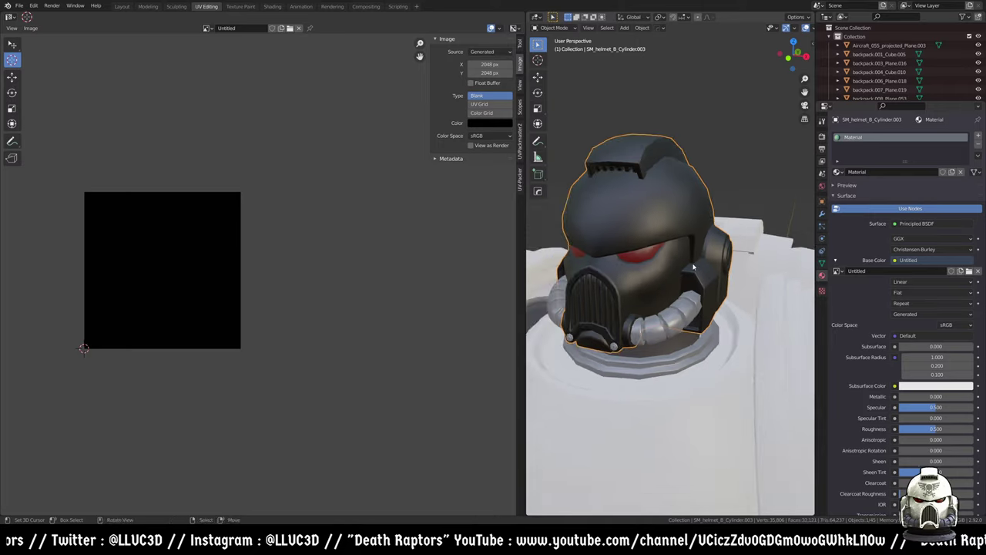
# - Re-unwrap the helmet mesh so its islands fit inside the image square
pyautogui.press('Tab')
pyautogui.press('u')
pyautogui.click(692, 264)
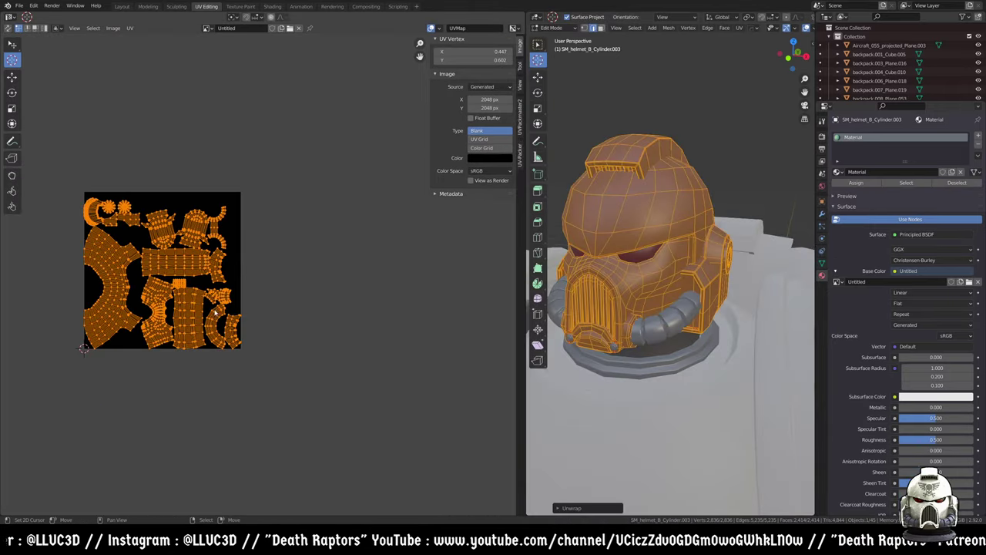
# - Switch the image type to Color Grid and view it on the helmet in Object Mode
pyautogui.scroll(3, 193, 312)
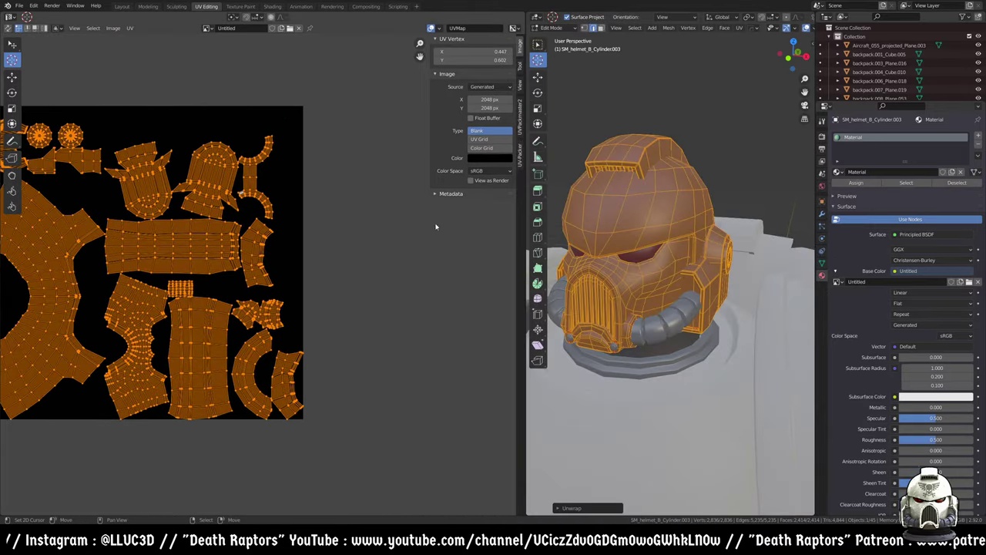
pyautogui.click(481, 147)
pyautogui.moveTo(661, 293); pyautogui.dragTo(694, 316, button='middle')
pyautogui.press('Tab')
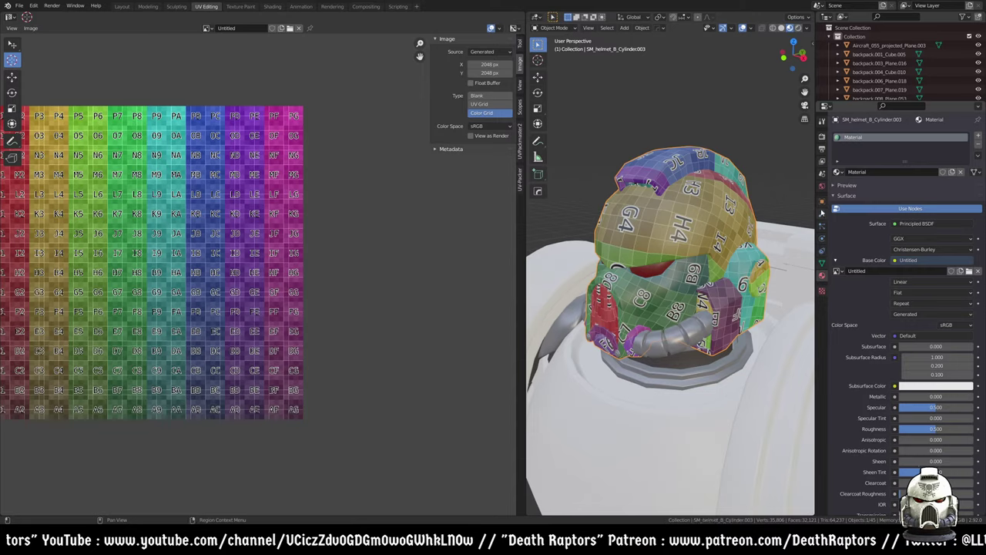
# - Add a Subdivision Surface modifier to the helmet
pyautogui.click(821, 212)
pyautogui.click(848, 136)
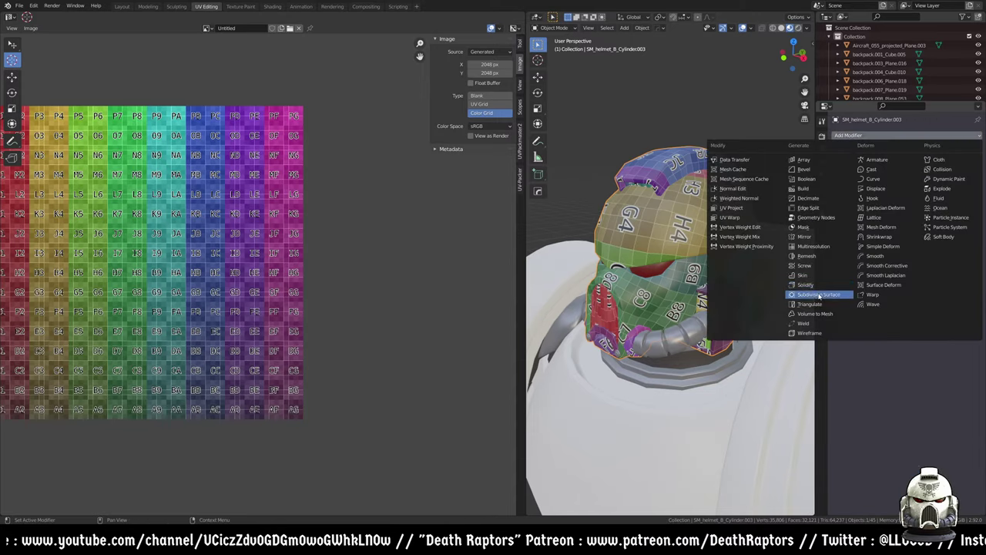
pyautogui.click(818, 295)
pyautogui.moveTo(801, 293); pyautogui.dragTo(770, 269, button='middle')
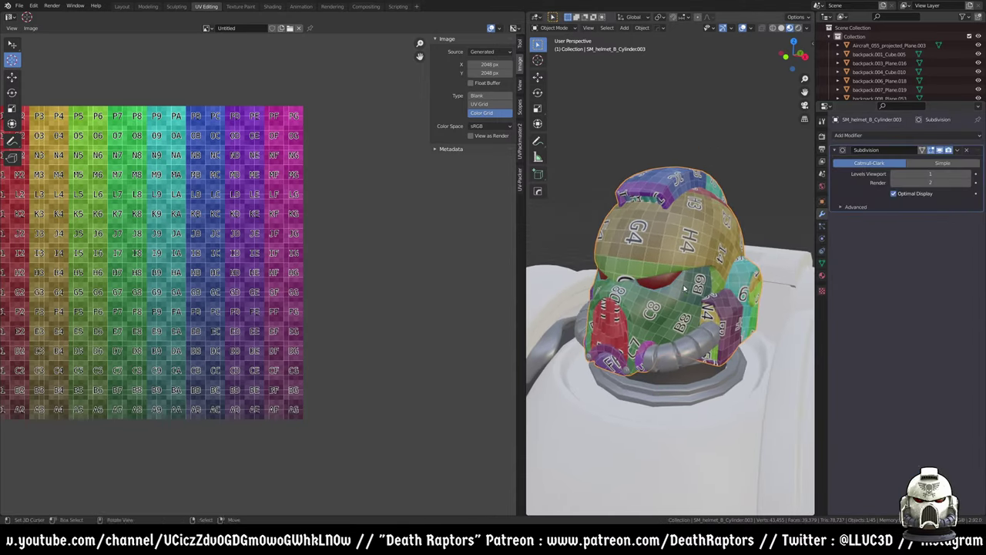
# - Set the viewport to Solid shading with MatCap lighting
pyautogui.click(807, 30)
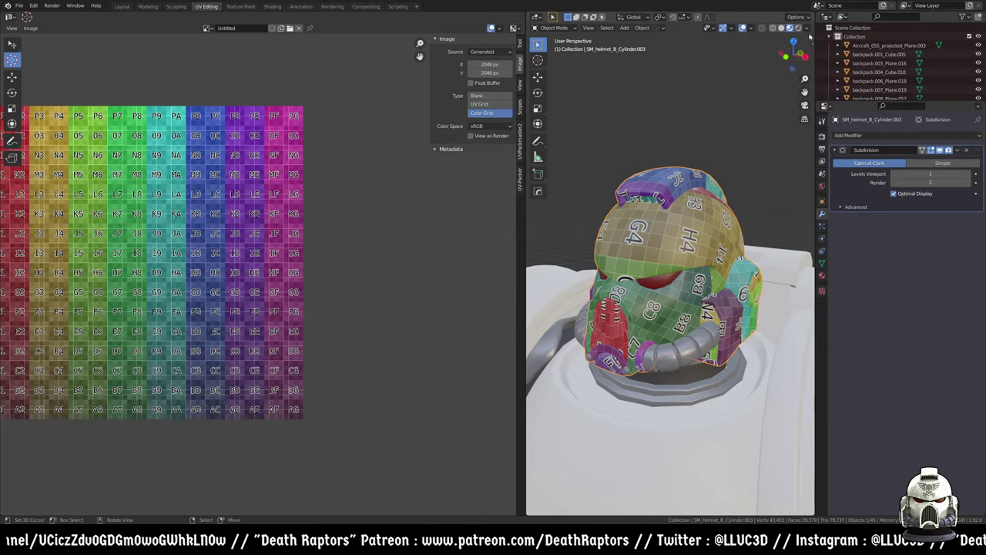
pyautogui.click(807, 29)
pyautogui.moveTo(696, 296); pyautogui.dragTo(685, 339, button='middle')
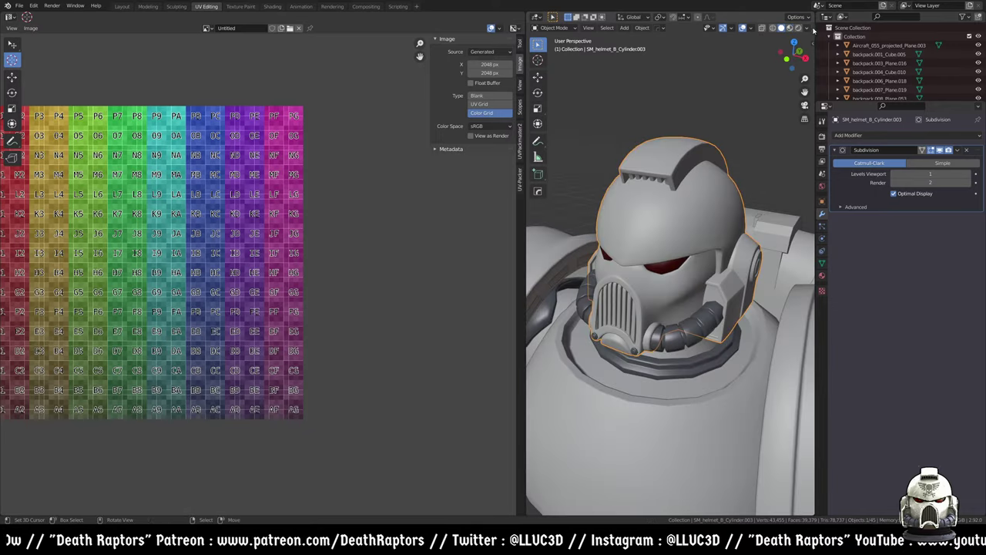
pyautogui.click(807, 29)
pyautogui.click(798, 69)
# - Apply a dark matcap and colour the viewport by Texture to show the grid
pyautogui.click(798, 90)
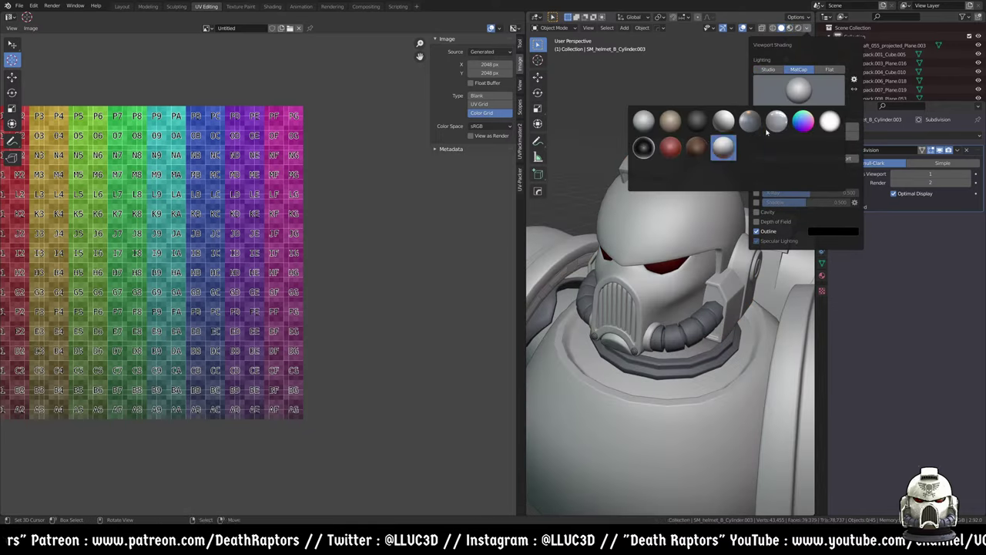
pyautogui.click(723, 146)
pyautogui.moveTo(728, 220); pyautogui.dragTo(747, 210, button='middle')
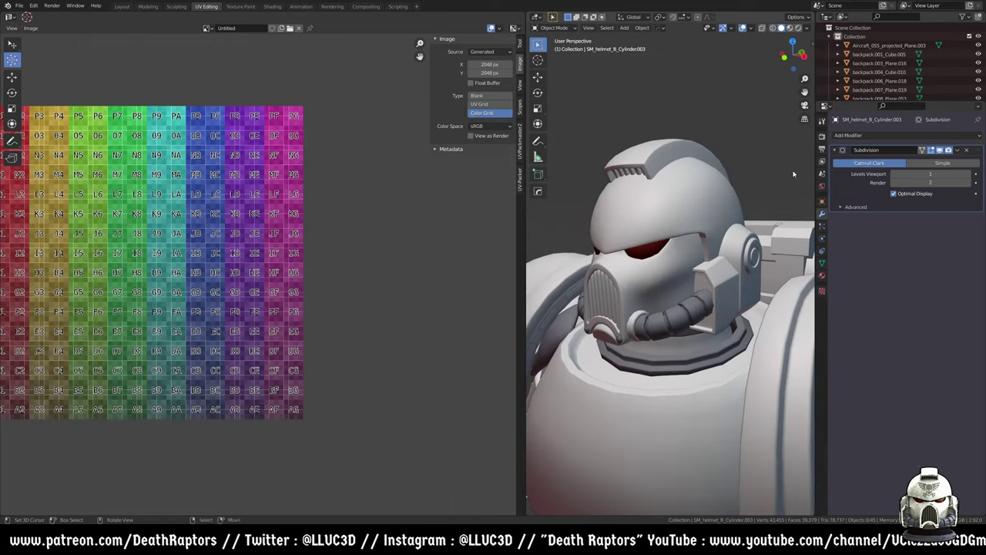
pyautogui.click(807, 29)
pyautogui.click(798, 90)
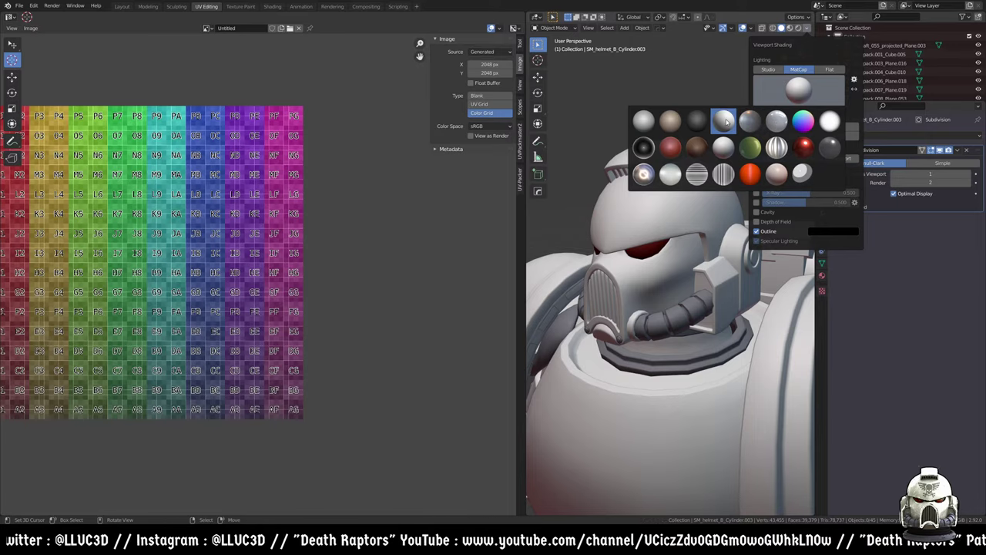
pyautogui.click(697, 122)
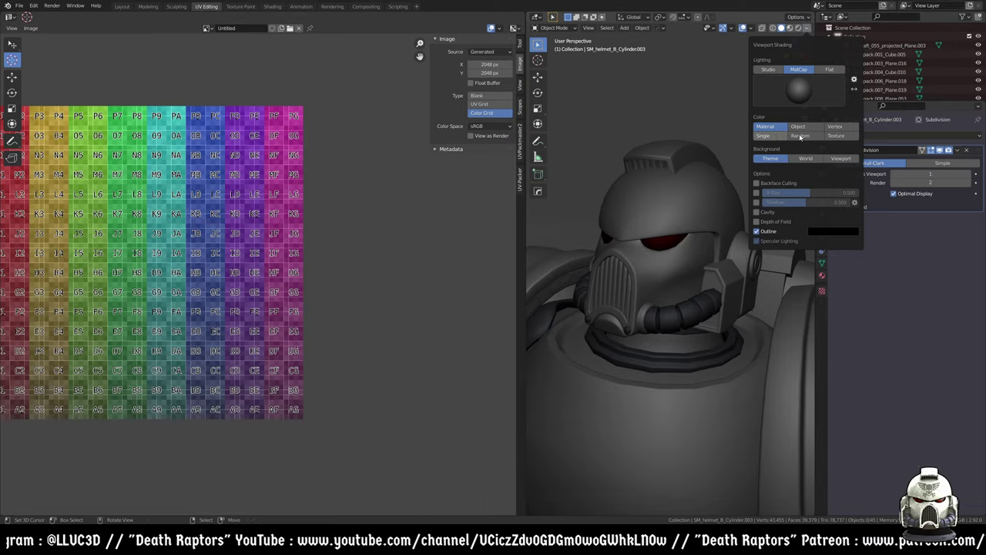
pyautogui.click(835, 135)
pyautogui.moveTo(666, 269)
pyautogui.mouseDown(button='middle')
pyautogui.moveTo(689, 265)
pyautogui.moveTo(663, 270)
pyautogui.mouseUp(button='middle')
# - Try a white matcap, then switch to a different matcap on the helmet
pyautogui.click(807, 28)
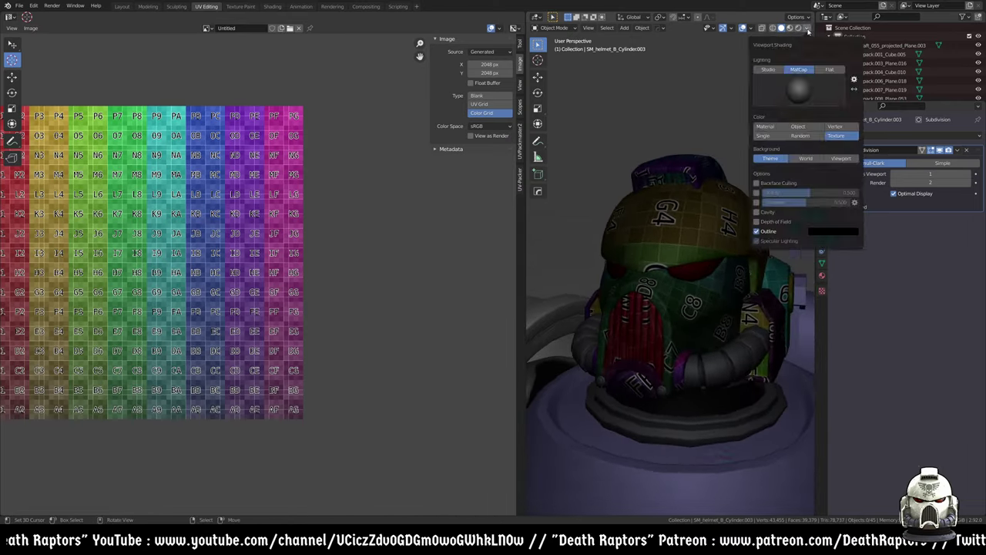
pyautogui.click(797, 91)
pyautogui.click(777, 120)
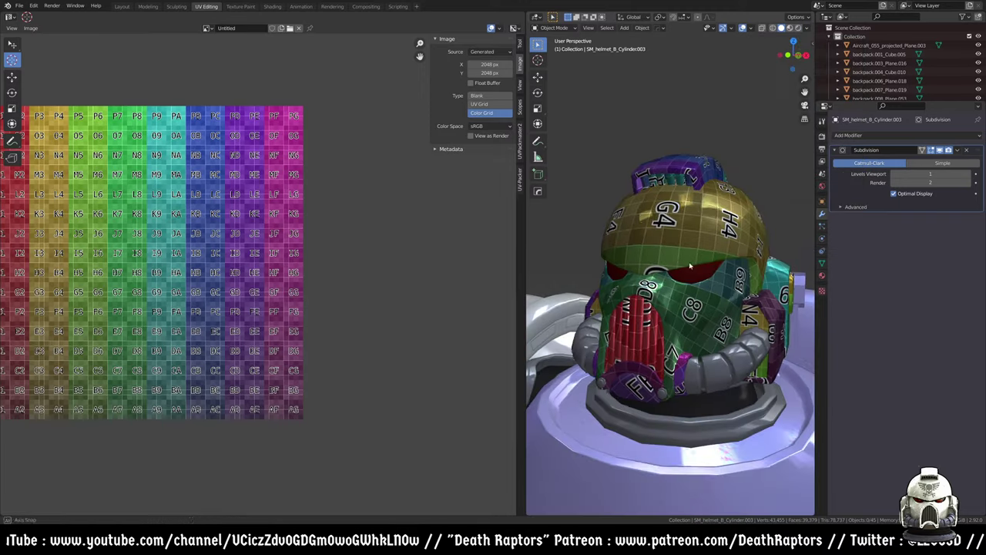
pyautogui.moveTo(670, 293); pyautogui.dragTo(655, 277, button='middle')
pyautogui.click(808, 28)
pyautogui.click(798, 91)
pyautogui.click(723, 121)
pyautogui.moveTo(693, 208); pyautogui.dragTo(730, 190, button='middle')
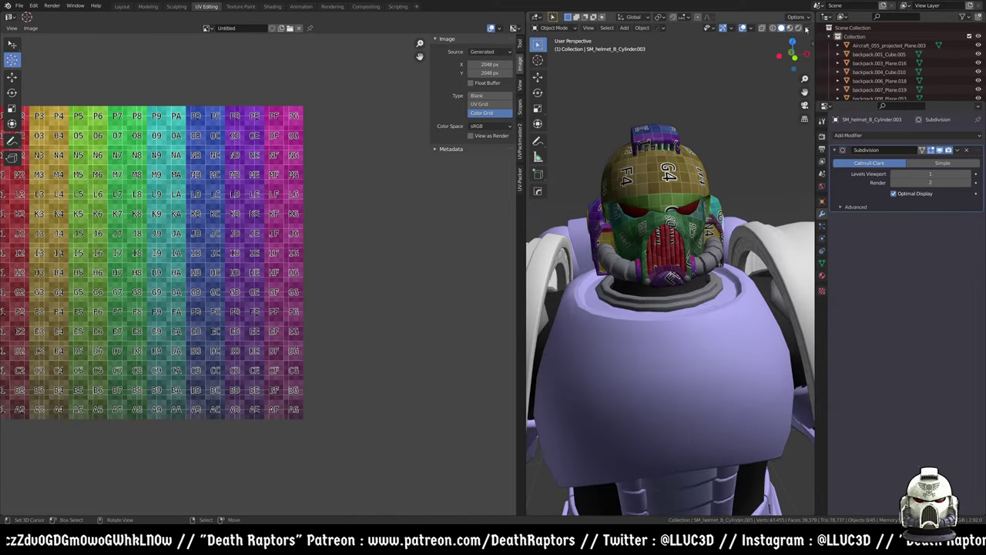
# - Enable cavity shading, leaving viewport shadows off, and look closer at the helmet
pyautogui.click(805, 29)
pyautogui.click(757, 212)
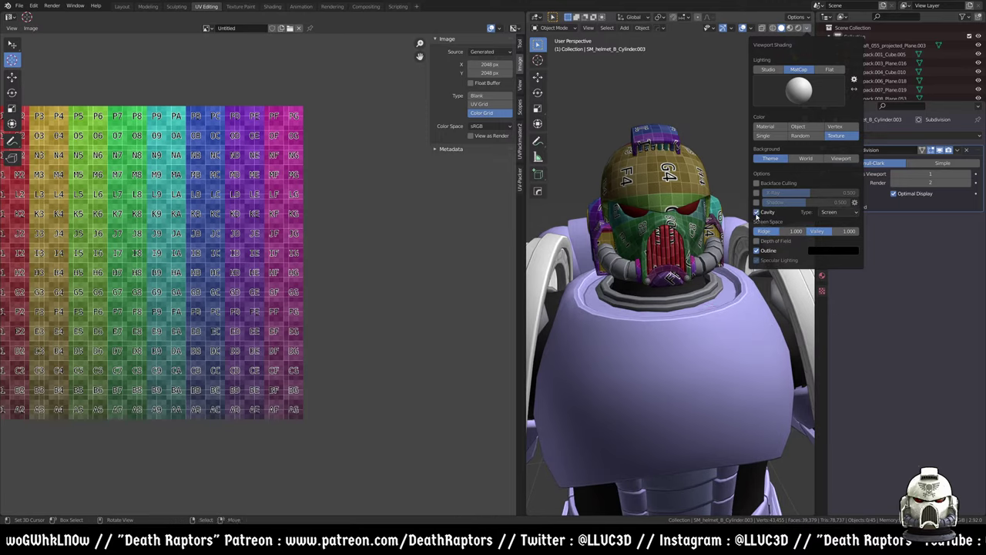
pyautogui.click(756, 202)
pyautogui.click(756, 202)
pyautogui.moveTo(693, 231)
pyautogui.mouseDown(button='middle')
pyautogui.moveTo(712, 204)
pyautogui.moveTo(684, 225)
pyautogui.mouseUp(button='middle')
pyautogui.scroll(2, 713, 204)
pyautogui.scroll(-2, 683, 224)
# - Reset the image type to Blank and return to Object Mode
pyautogui.press('Tab')
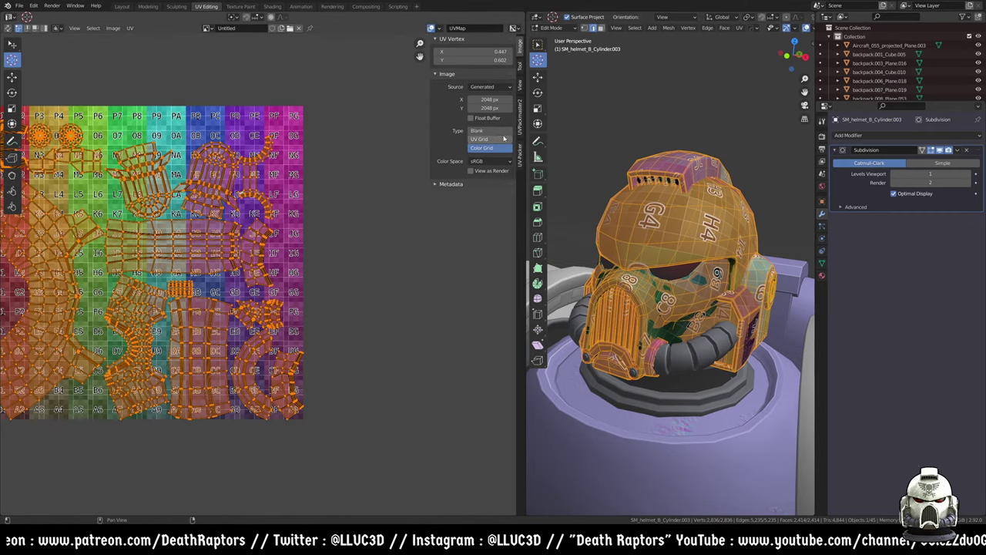
pyautogui.click(478, 131)
pyautogui.moveTo(150, 280); pyautogui.dragTo(227, 274, button='middle')
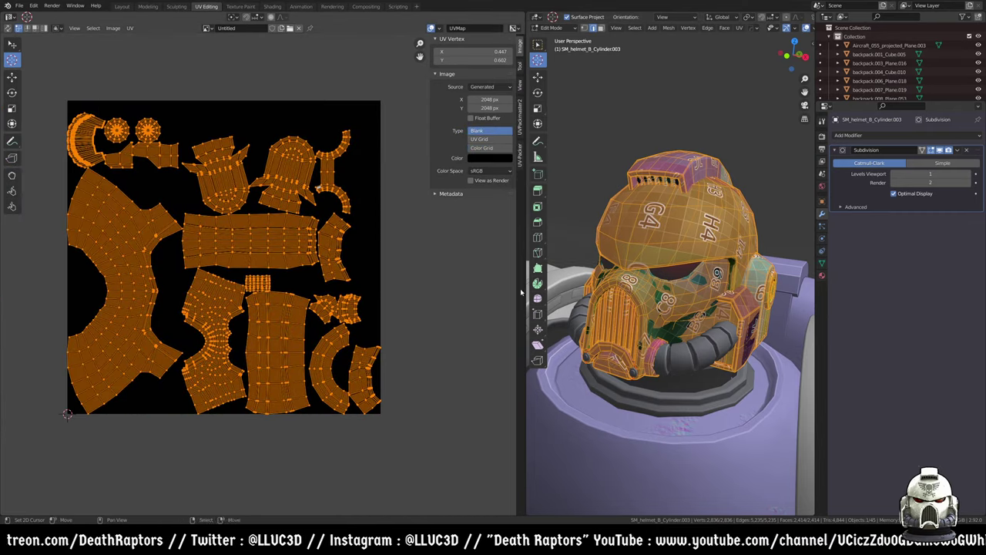
pyautogui.press('Tab')
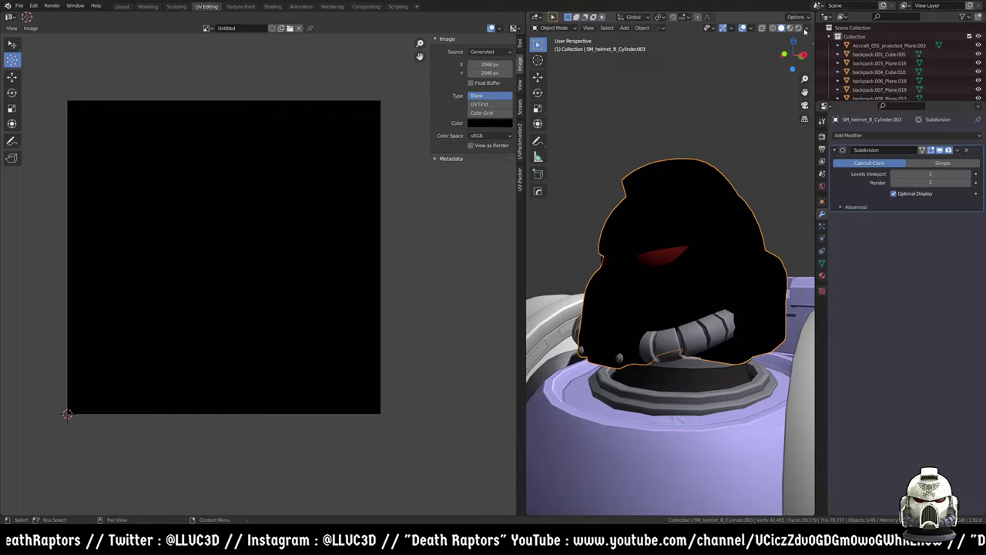
# - Change viewport shading, re-enter Edit Mode and pack the helmet UVs with UVPackmaster2
pyautogui.click(791, 28)
pyautogui.moveTo(694, 285)
pyautogui.mouseDown(button='middle')
pyautogui.moveTo(739, 287)
pyautogui.moveTo(699, 231)
pyautogui.moveTo(411, 323)
pyautogui.mouseUp(button='middle')
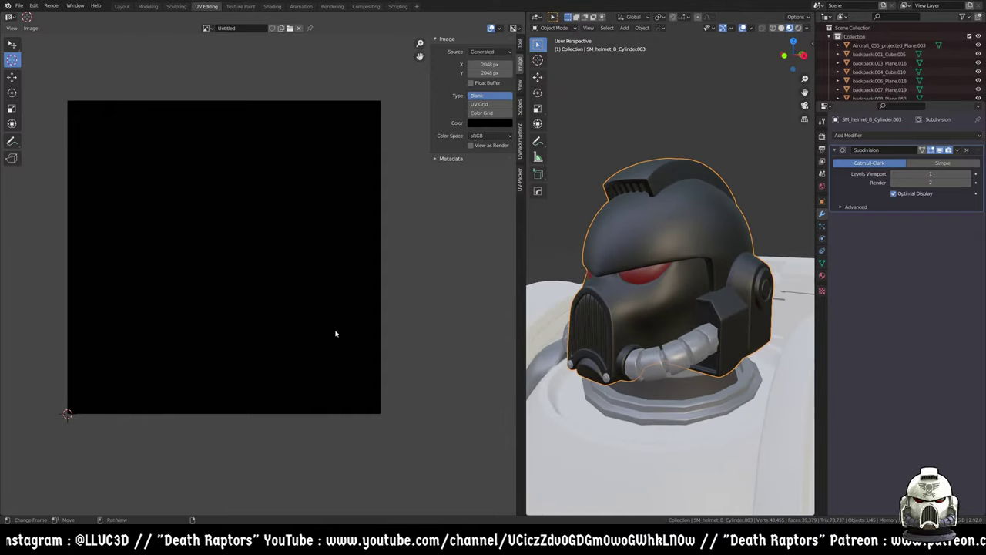
pyautogui.press('Tab')
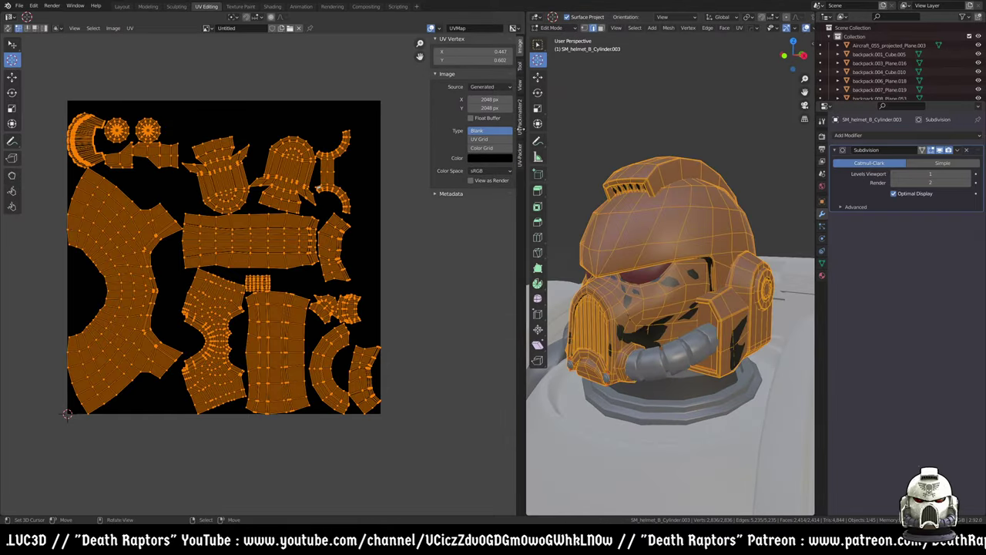
pyautogui.click(521, 114)
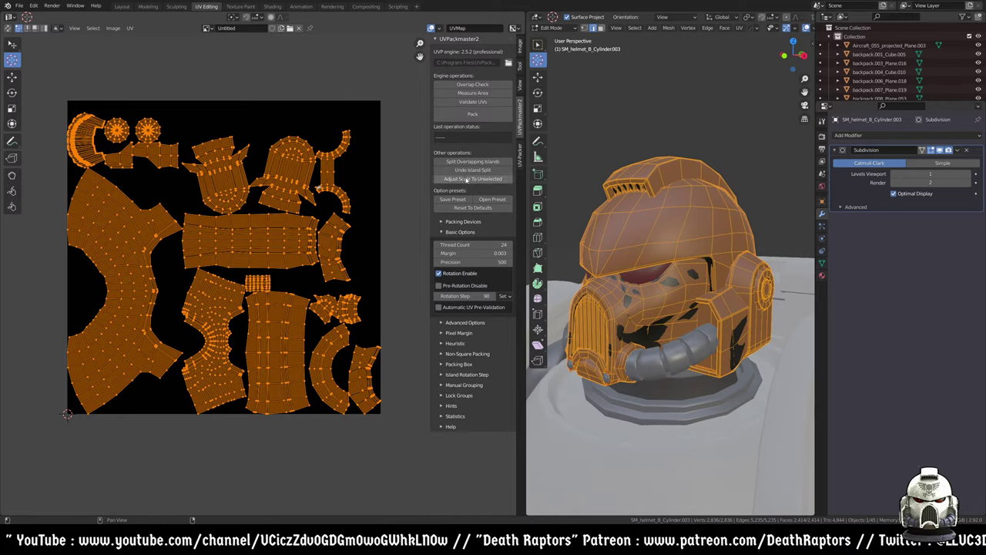
pyautogui.click(473, 115)
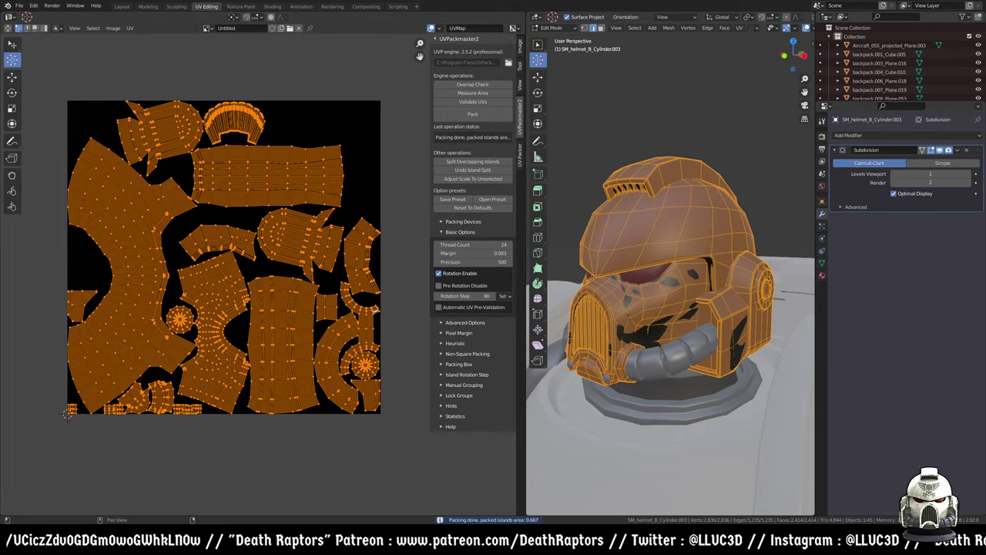
pyautogui.click(466, 322)
pyautogui.scroll(-3, 460, 385)
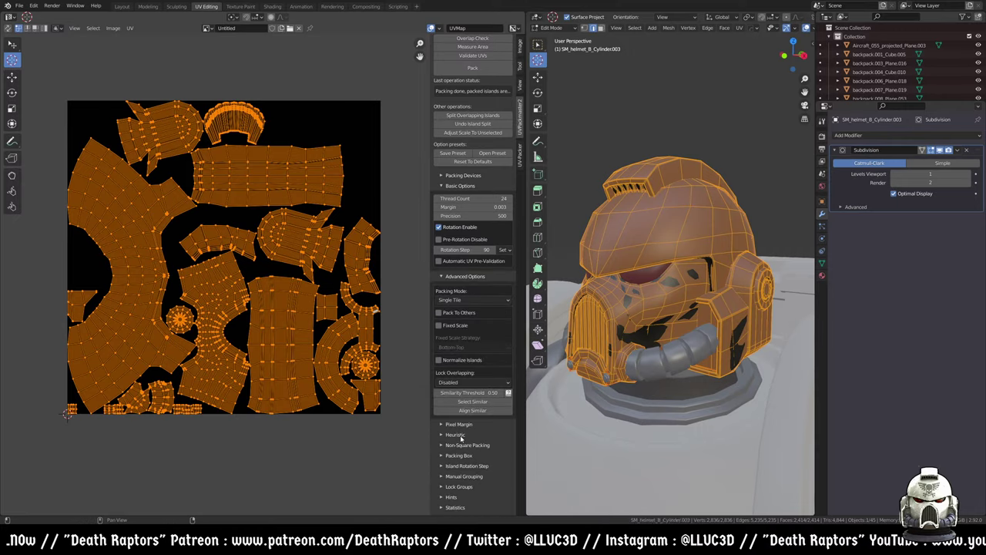
pyautogui.click(462, 436)
pyautogui.scroll(-2, 454, 431)
pyautogui.click(445, 422)
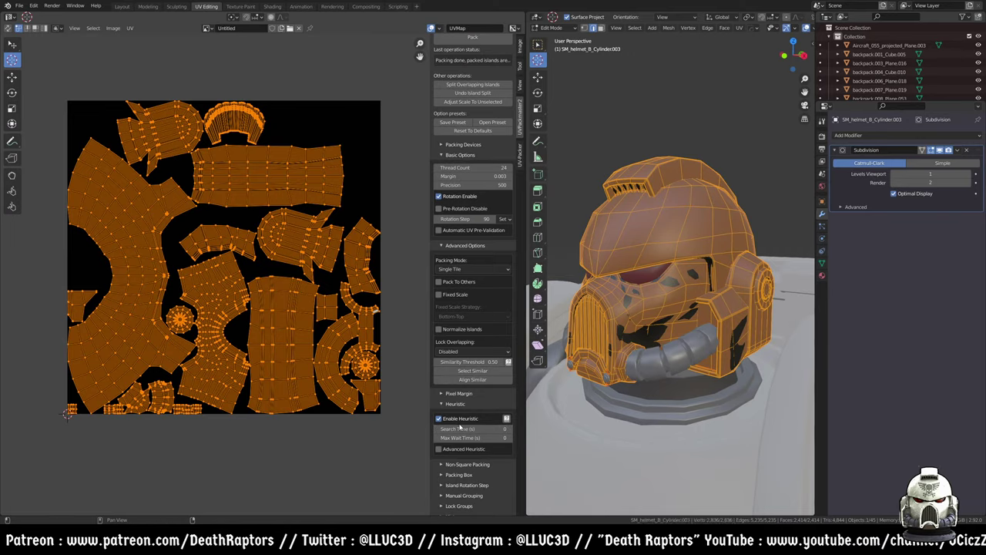
pyautogui.scroll(5, 460, 426)
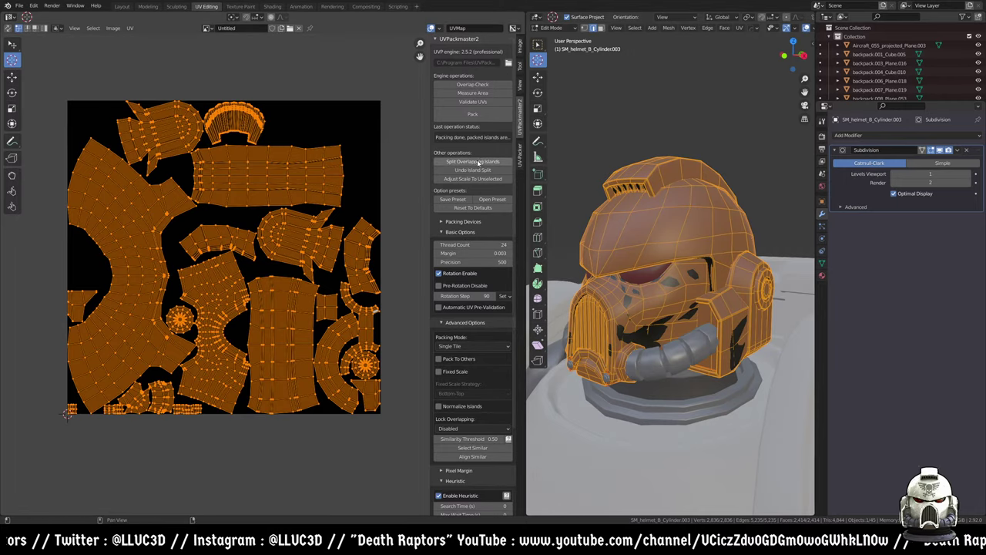
pyautogui.scroll(-5, 476, 223)
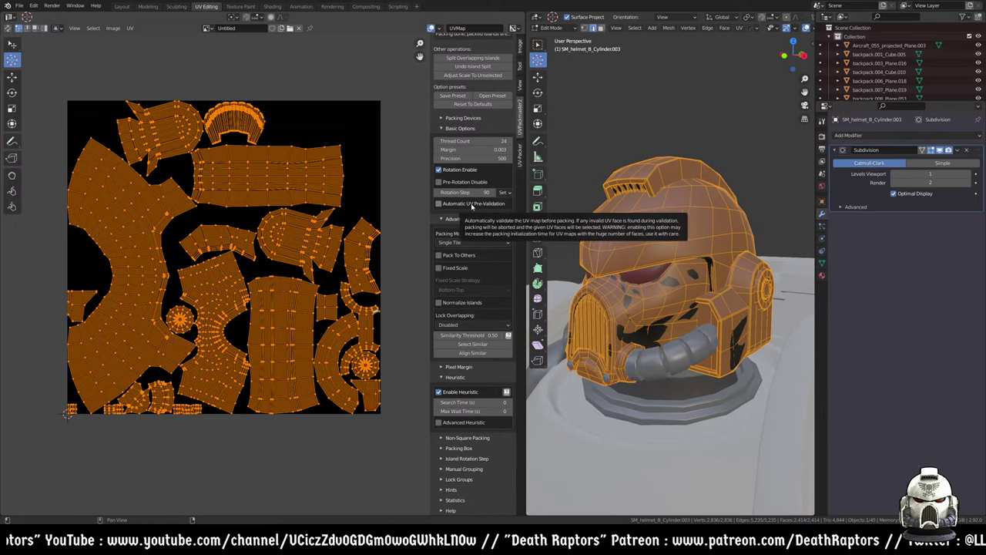
pyautogui.scroll(3, 460, 233)
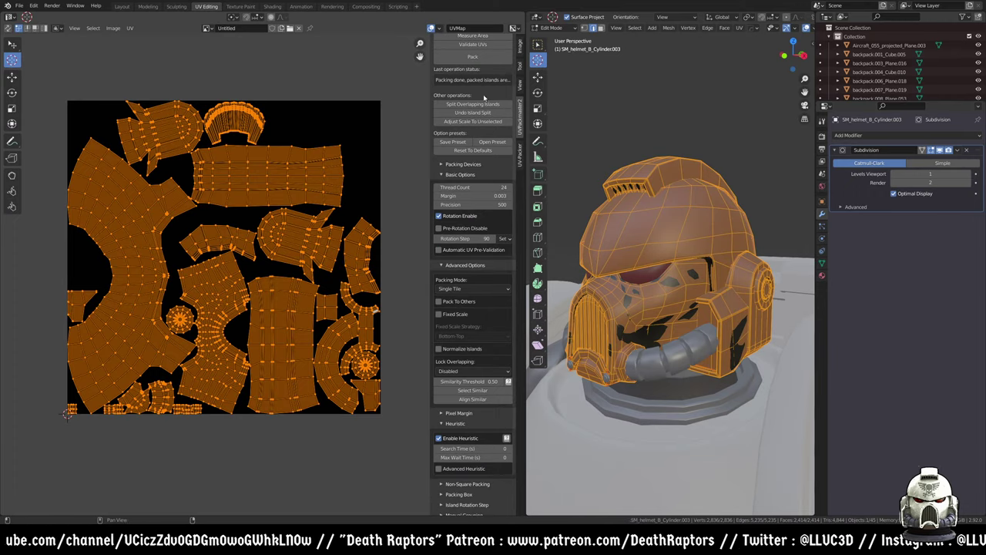
pyautogui.click(472, 56)
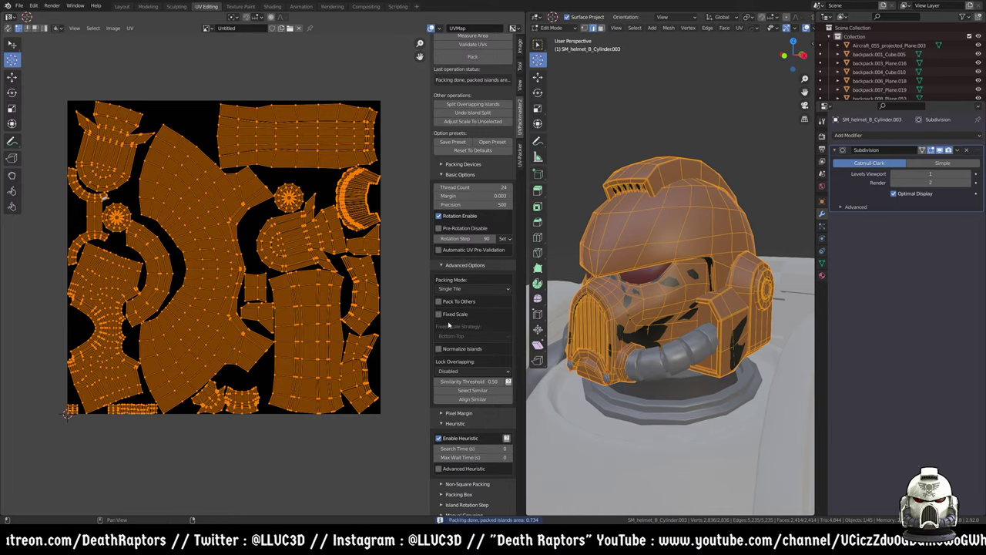
# - Inspect the repacked helmet islands (area 0.734) and bring up UV-Packer's Efficient-engine settings
pyautogui.scroll(4, 162, 230)
pyautogui.moveTo(207, 256); pyautogui.dragTo(332, 272, button='middle')
pyautogui.scroll(-6, 332, 272)
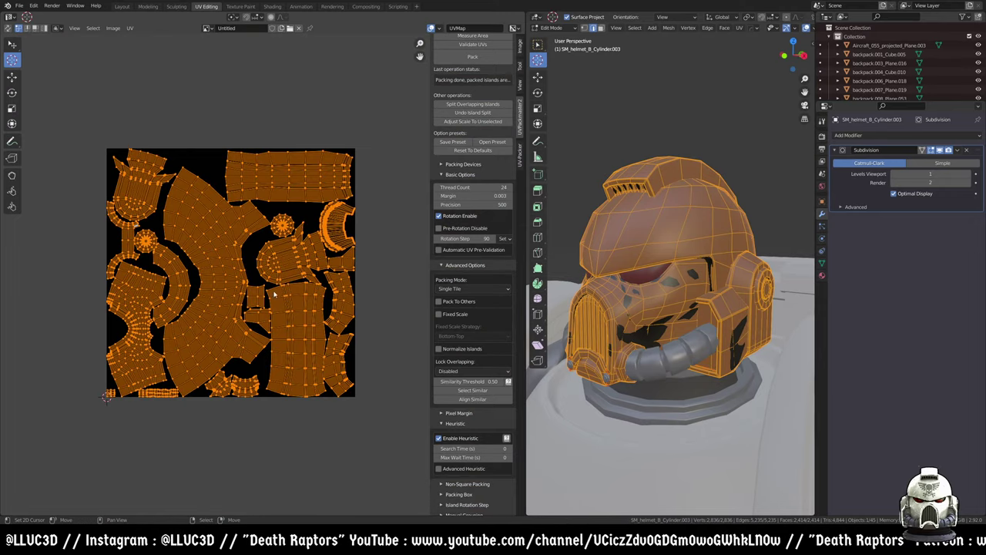
pyautogui.moveTo(270, 302); pyautogui.dragTo(311, 306, button='middle')
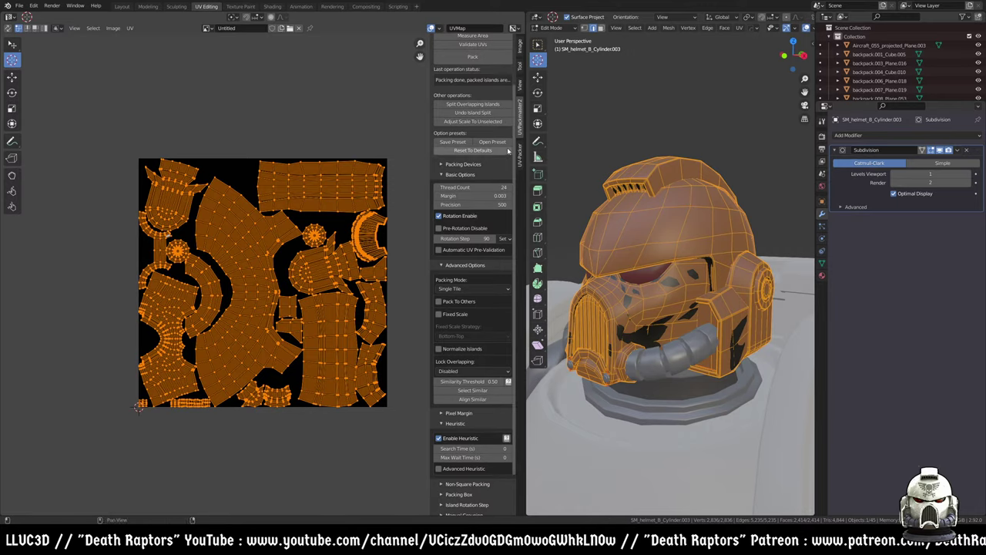
pyautogui.click(519, 152)
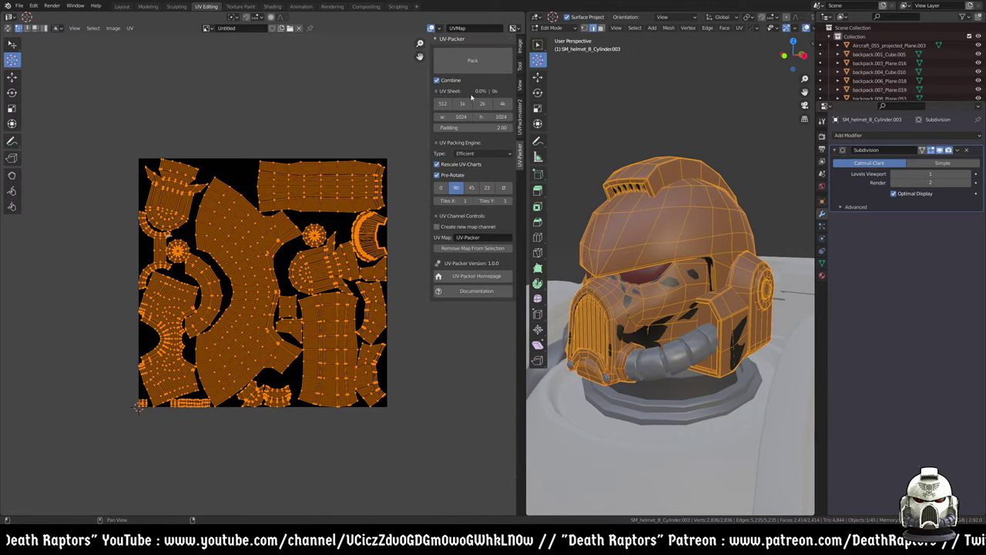
# - Select all helmet UVs and pack them with UV-Packer's default engine
pyautogui.moveTo(332, 251); pyautogui.dragTo(331, 238, button='middle')
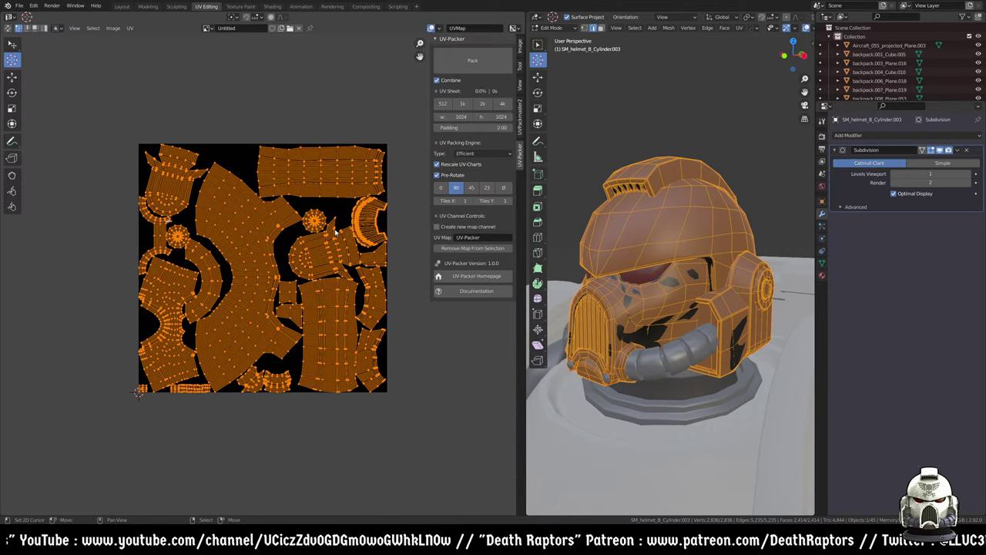
pyautogui.hotkey('alt', 'a')
pyautogui.press('a')
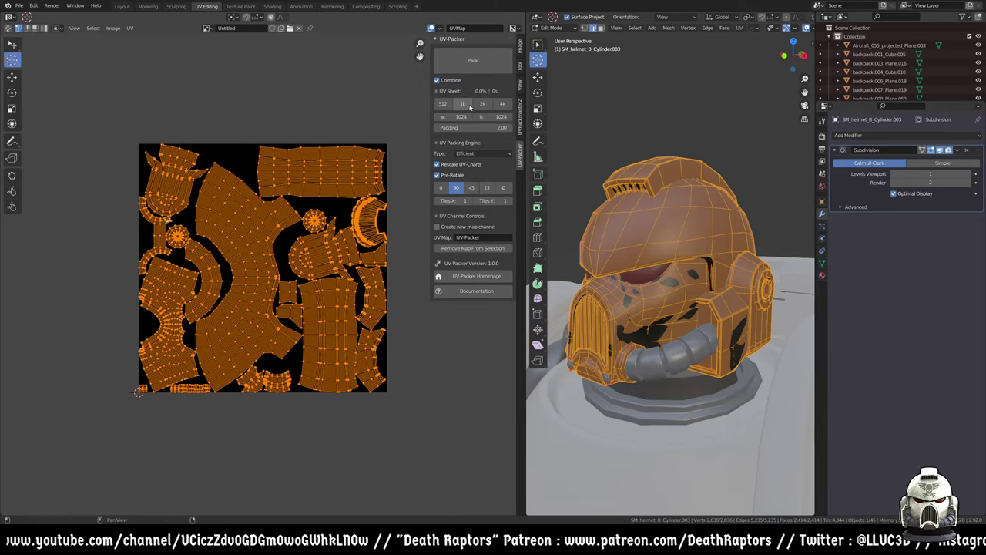
pyautogui.click(476, 60)
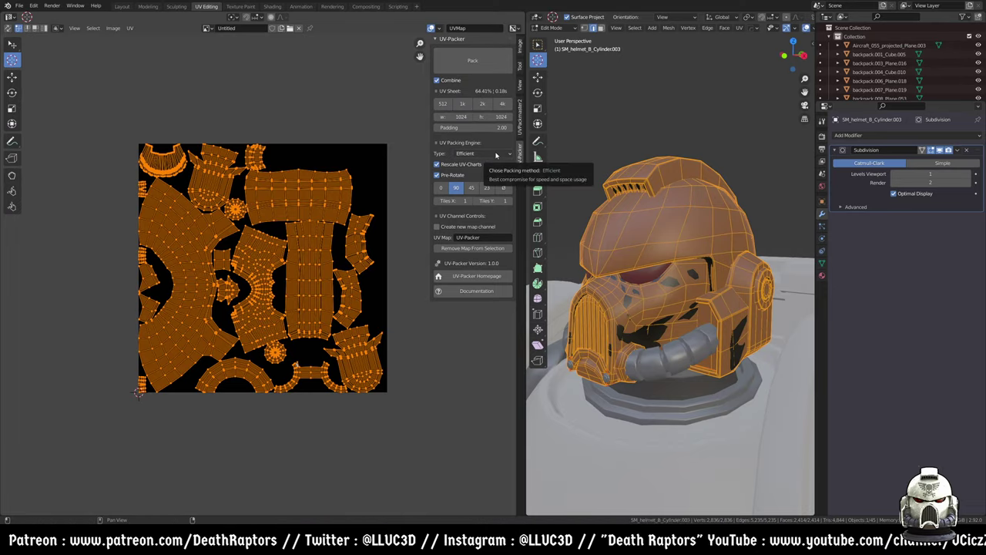
# - Switch UV-Packer to High Quality and repack, reaching 61.74% sheet coverage
pyautogui.click(496, 154)
pyautogui.click(483, 175)
pyautogui.click(478, 153)
pyautogui.click(477, 174)
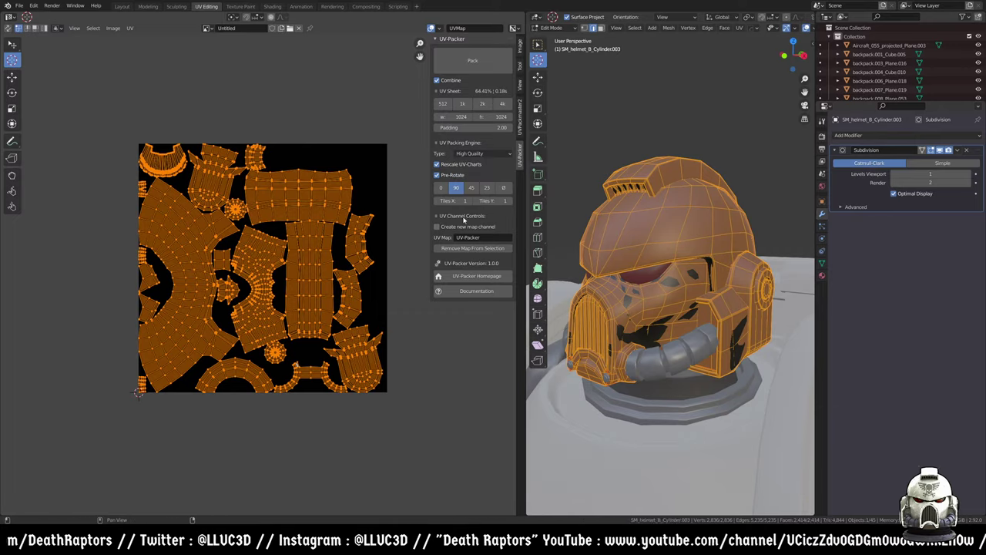
pyautogui.click(476, 60)
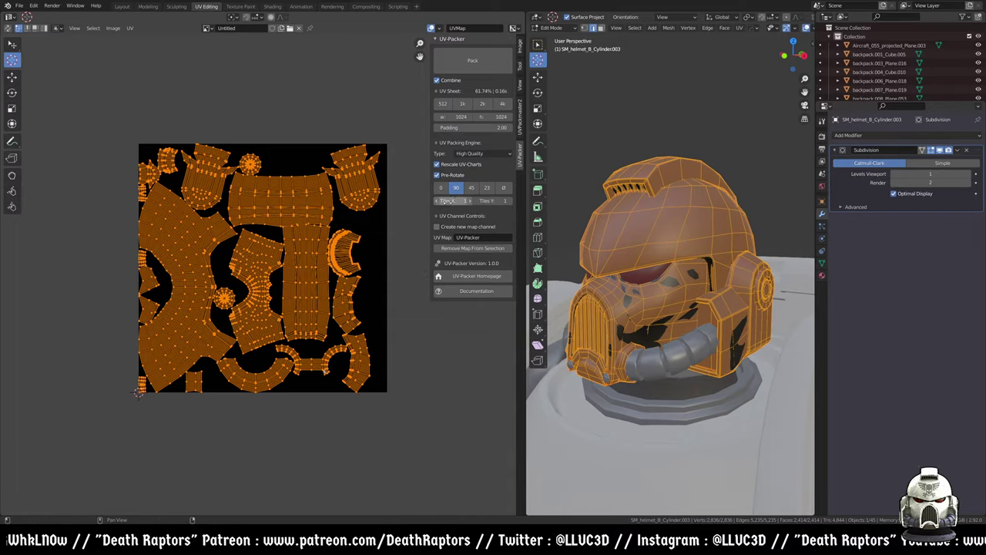
pyautogui.scroll(4, 346, 222)
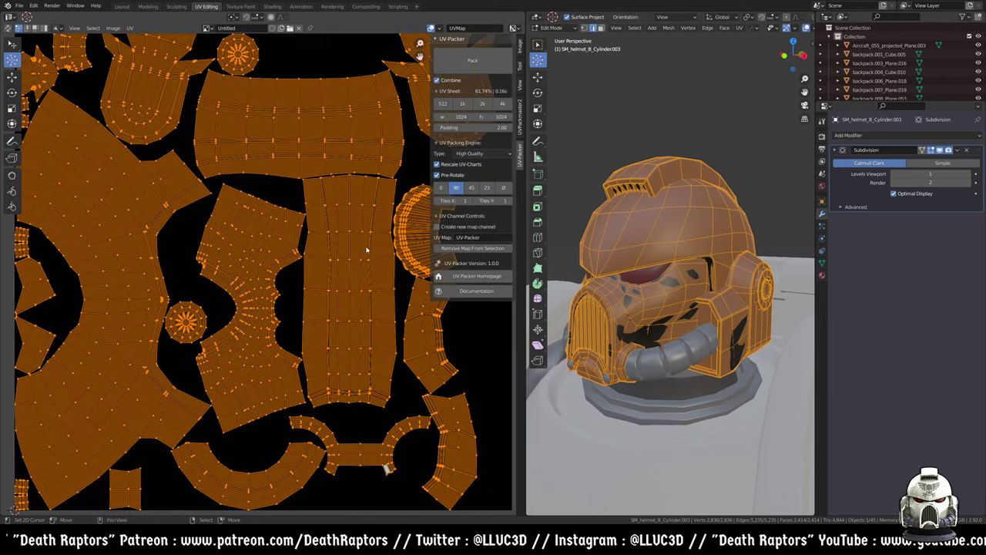
# - Select the curved island in island mode and enable ø pre-rotation alongside 90°
pyautogui.click(339, 184)
pyautogui.scroll(-4, 347, 191)
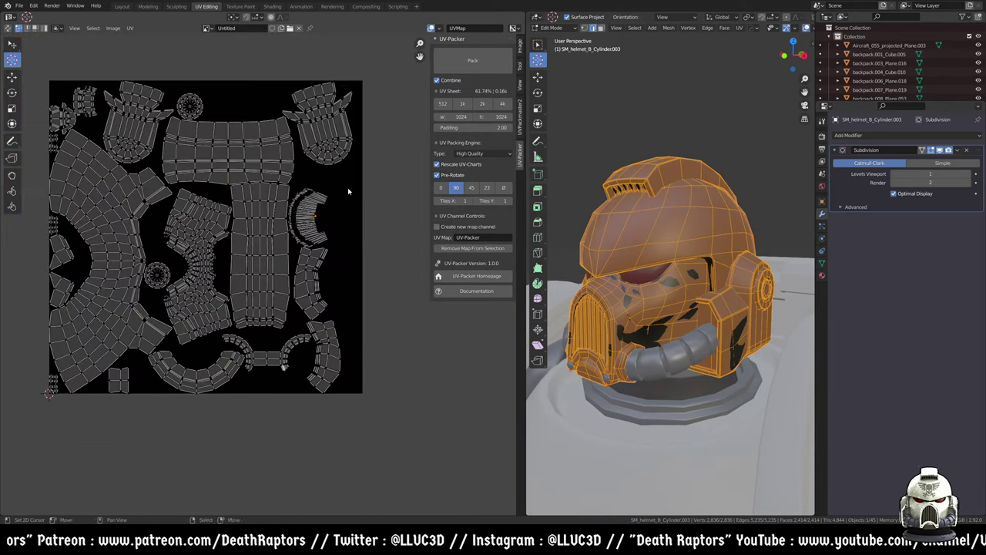
pyautogui.click(43, 27)
pyautogui.click(300, 219)
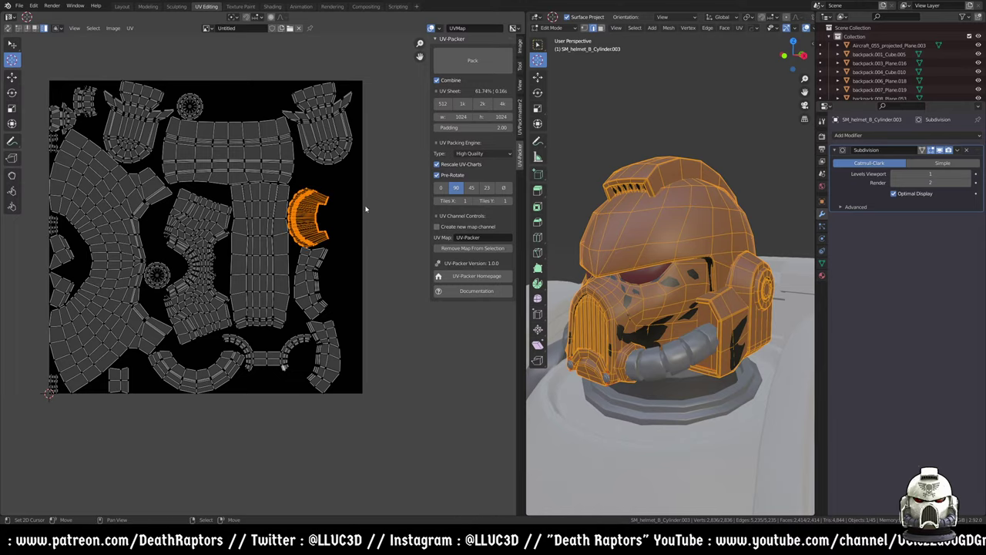
pyautogui.moveTo(252, 192); pyautogui.dragTo(281, 203, button='middle')
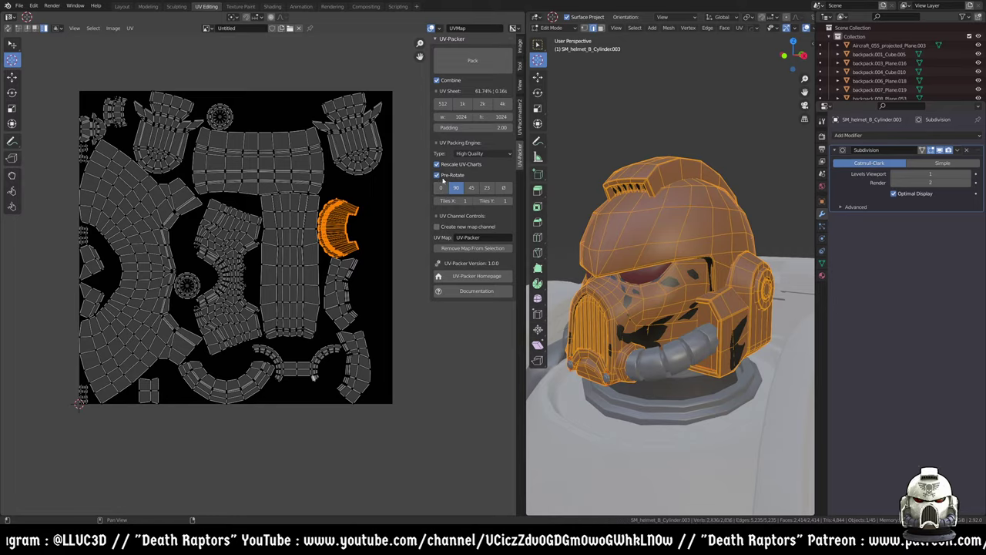
pyautogui.click(487, 188)
pyautogui.click(456, 188)
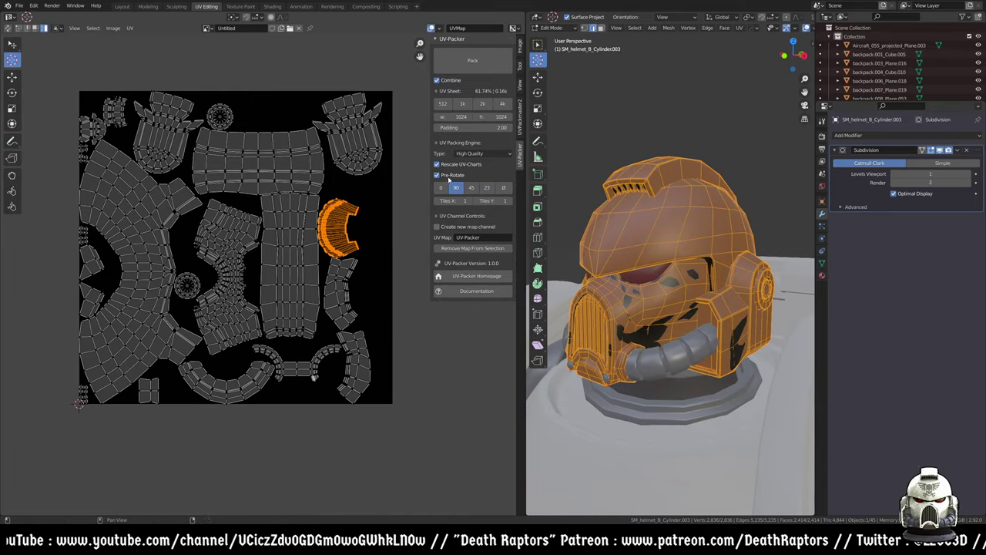
pyautogui.click(503, 188)
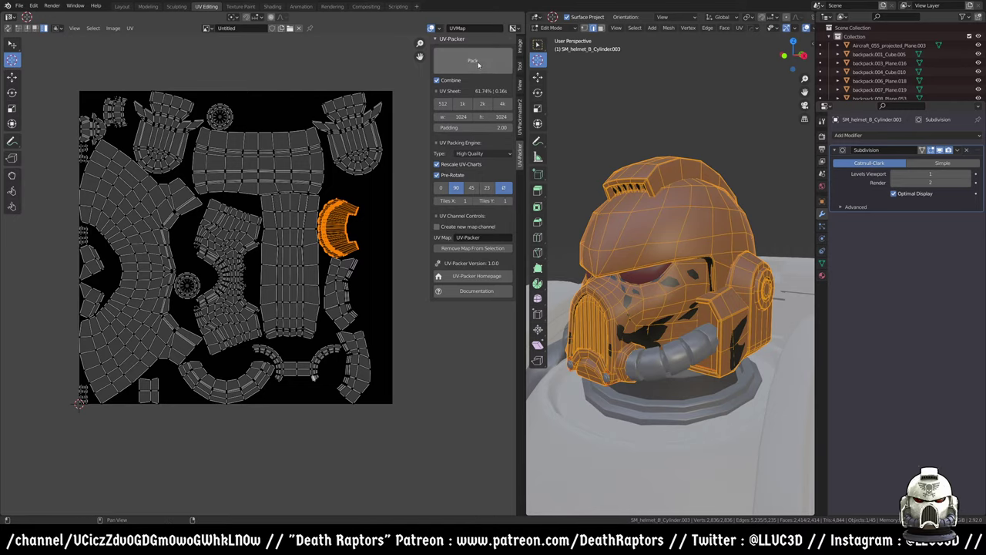
# - Repack the helmet UVs several times to compare the resulting layouts
pyautogui.click(478, 65)
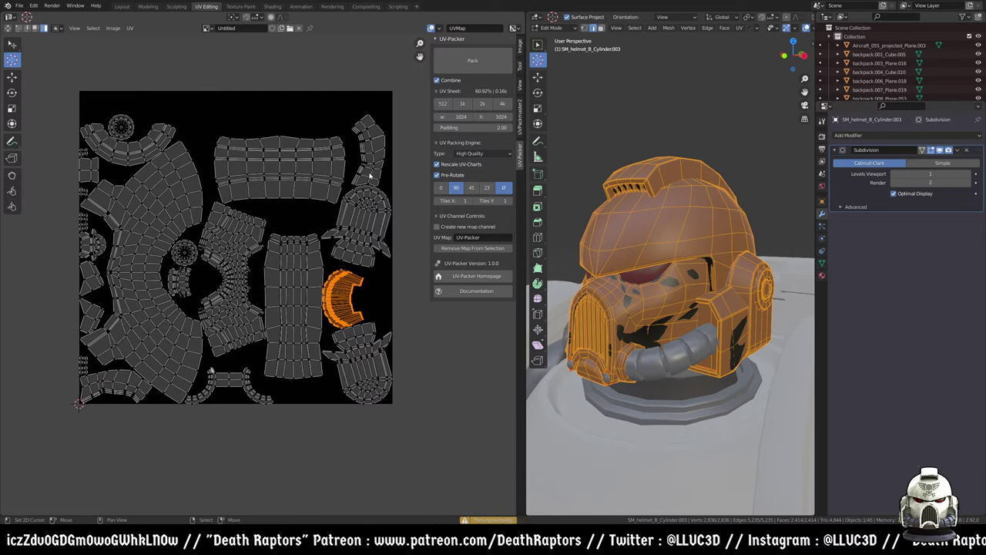
pyautogui.click(483, 63)
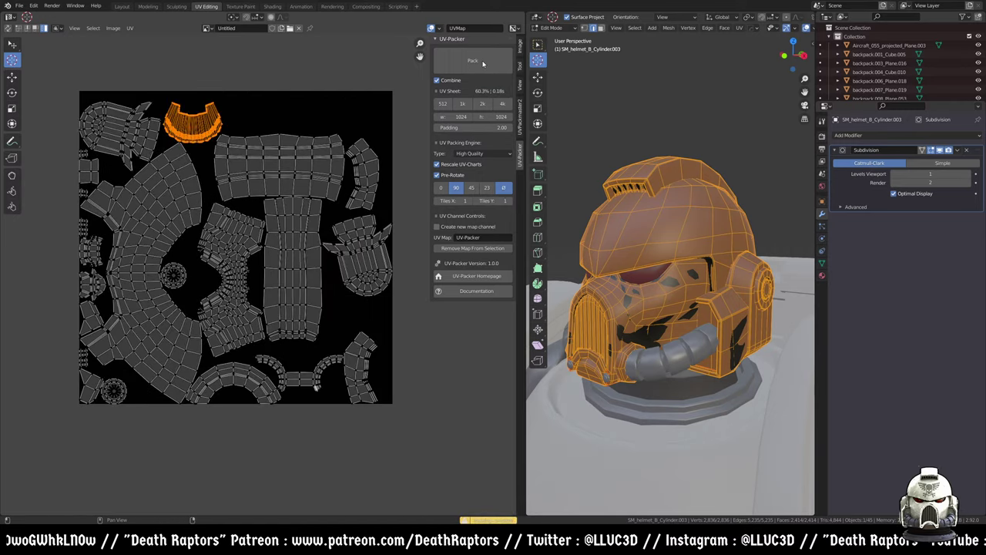
pyautogui.click(476, 65)
pyautogui.click(476, 65)
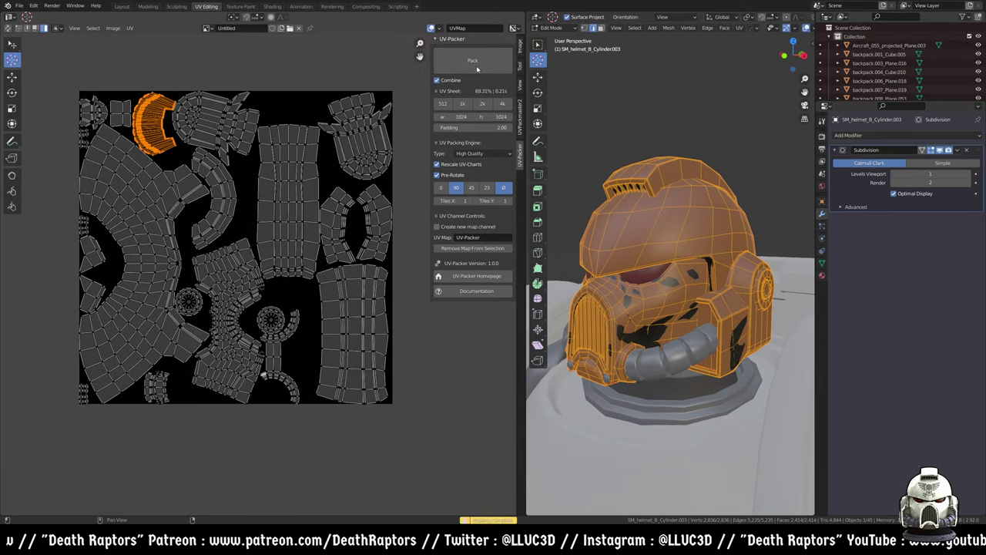
pyautogui.click(476, 66)
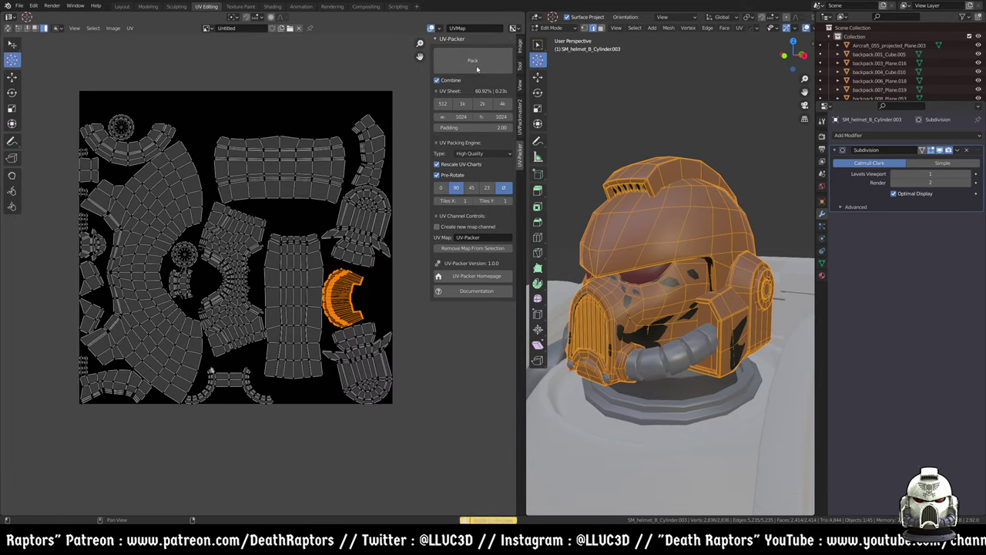
pyautogui.click(475, 67)
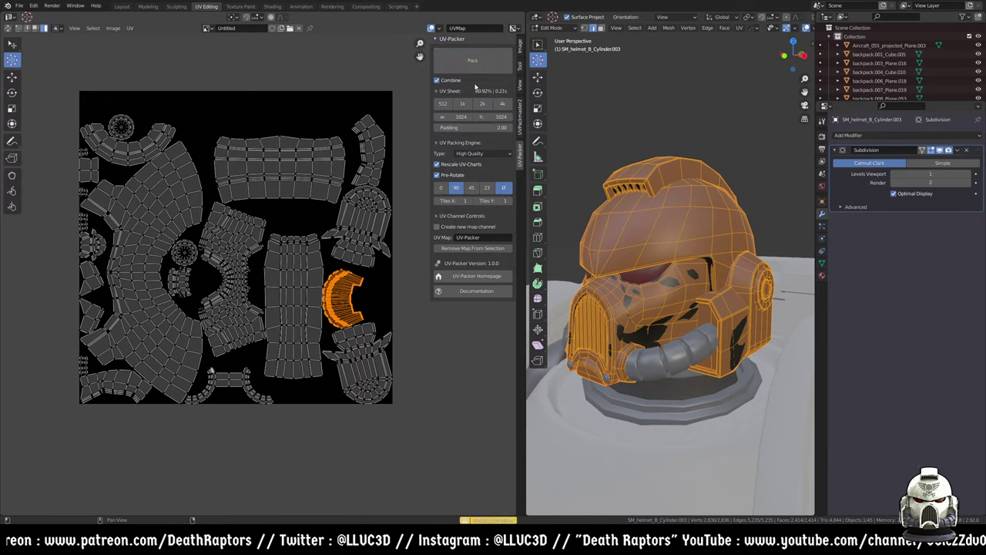
pyautogui.click(476, 68)
pyautogui.click(475, 71)
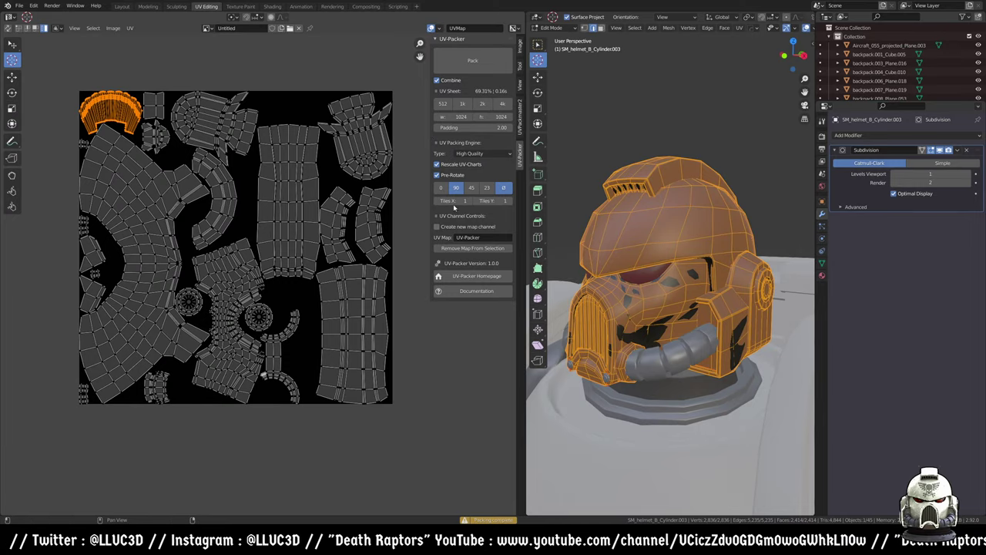
# - Toggle the ø option and keep repacking, ending at 62.47% coverage
pyautogui.click(503, 187)
pyautogui.click(478, 63)
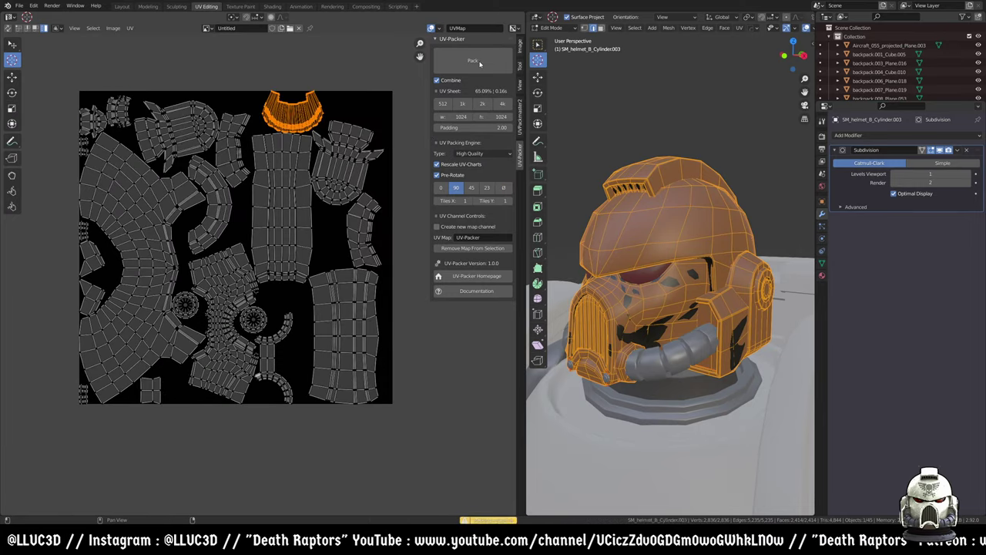
pyautogui.click(478, 61)
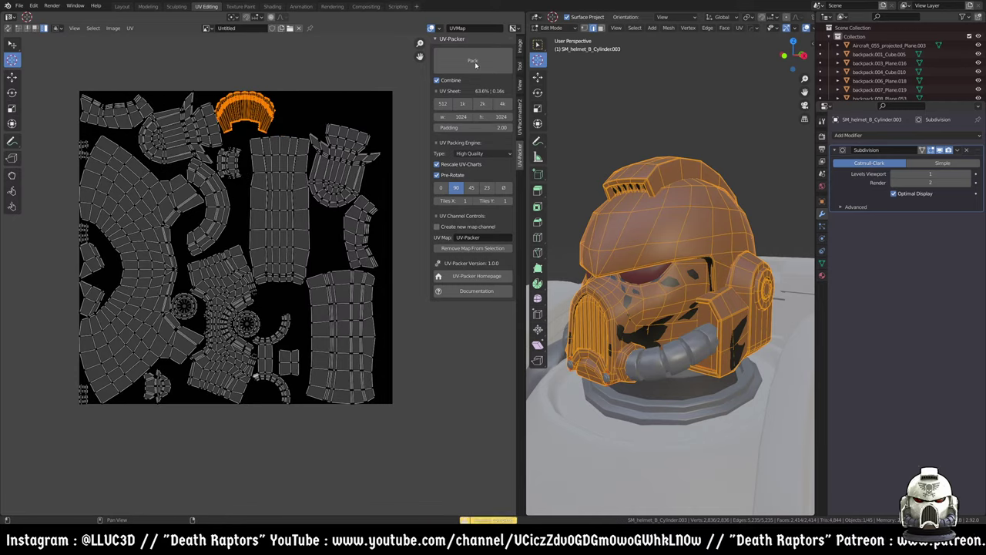
pyautogui.click(474, 68)
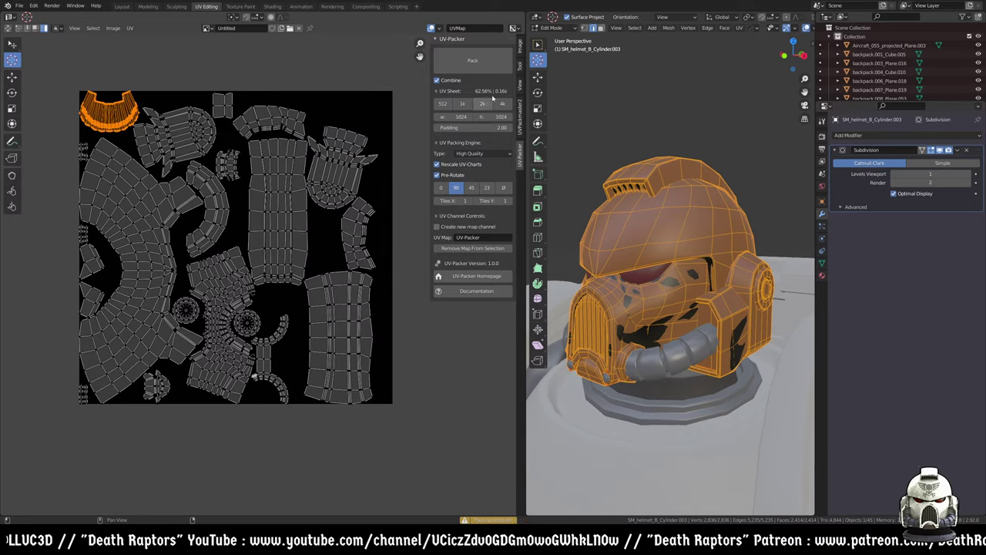
pyautogui.click(474, 68)
pyautogui.click(474, 69)
pyautogui.click(473, 69)
pyautogui.click(473, 69)
pyautogui.click(475, 69)
pyautogui.click(476, 66)
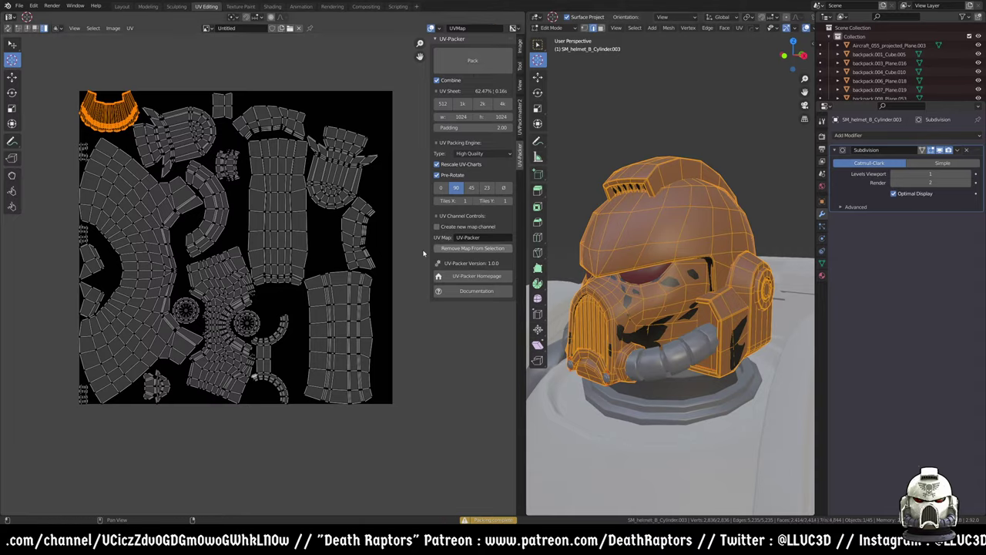
# - Leave helmet editing and put the arm armour piece into Edit Mode
pyautogui.press('Tab')
pyautogui.scroll(-3, 670, 332)
pyautogui.keyDown('shift'); pyautogui.moveTo(685, 362); pyautogui.dragTo(689, 259, button='middle'); pyautogui.keyUp('shift')
pyautogui.scroll(-3, 658, 169)
pyautogui.scroll(4, 690, 260)
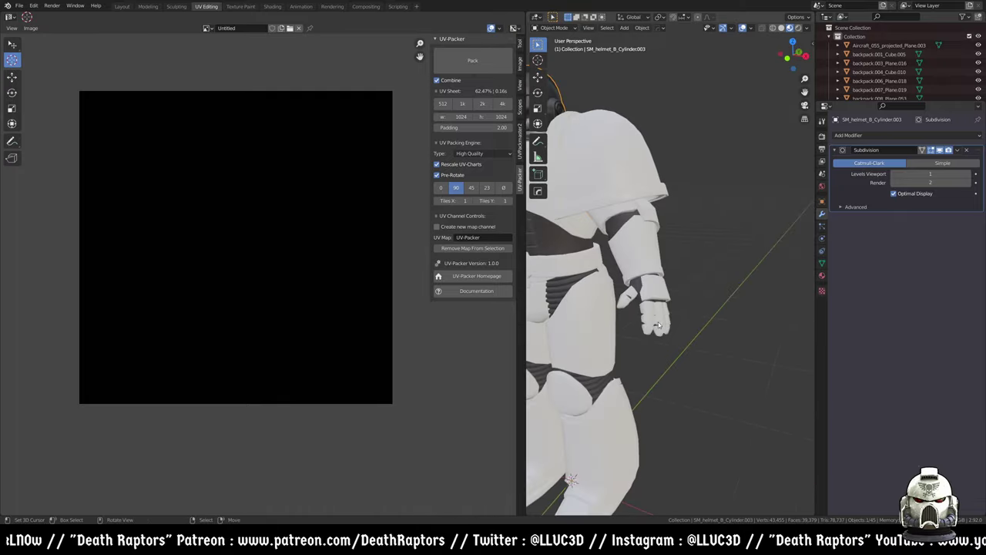
pyautogui.click(658, 324)
pyautogui.moveTo(657, 323); pyautogui.dragTo(667, 318, button='middle')
pyautogui.press('Tab')
pyautogui.scroll(2, 650, 329)
pyautogui.scroll(-2, 651, 330)
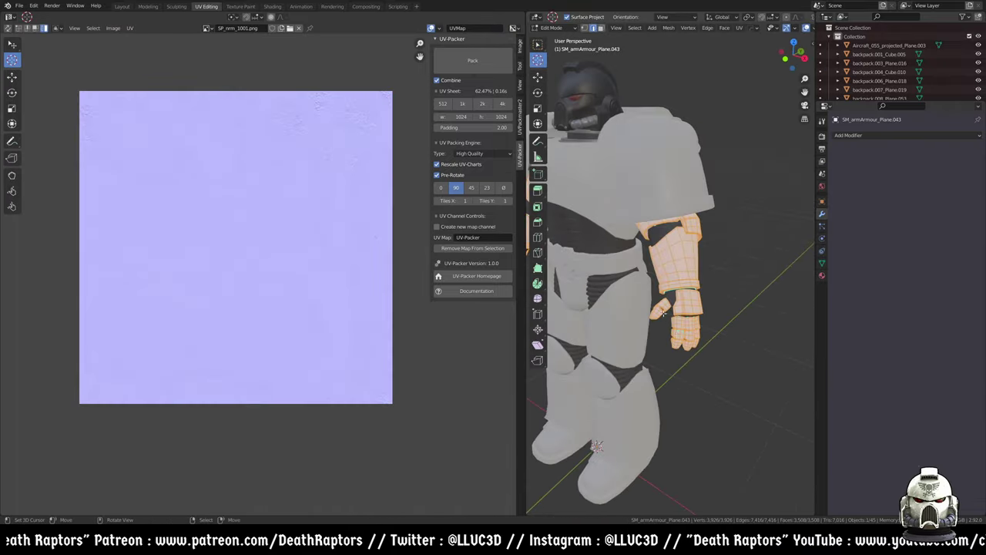
pyautogui.scroll(-6, 319, 205)
# - Frame and select all of the arm's UV islands, then orbit the armoured figure
pyautogui.moveTo(319, 205); pyautogui.dragTo(246, 203, button='middle')
pyautogui.scroll(3, 335, 264)
pyautogui.moveTo(335, 264); pyautogui.dragTo(208, 273, button='middle')
pyautogui.scroll(1, 324, 250)
pyautogui.press('a')
pyautogui.scroll(4, 336, 206)
pyautogui.moveTo(693, 278); pyautogui.dragTo(720, 287, button='middle')
pyautogui.scroll(-3, 329, 243)
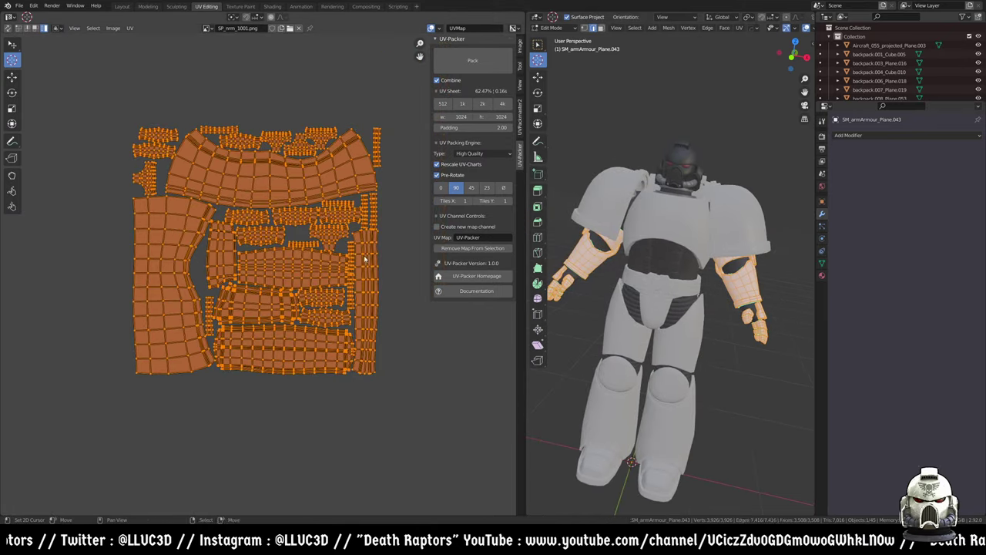
pyautogui.moveTo(672, 266); pyautogui.dragTo(696, 275, button='middle')
# - Give the helmet the shared dark armour material with Link Materials
pyautogui.press('Tab')
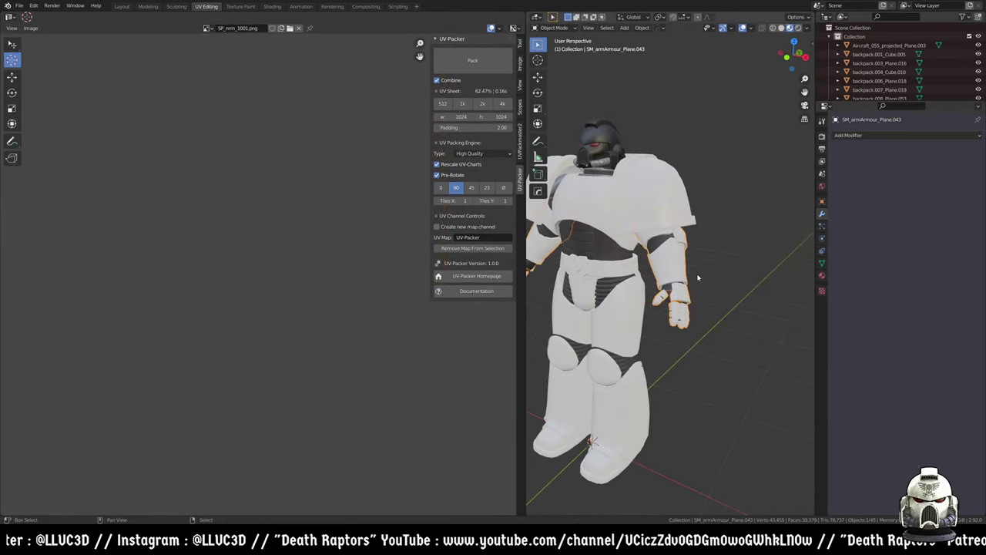
pyautogui.click(607, 143)
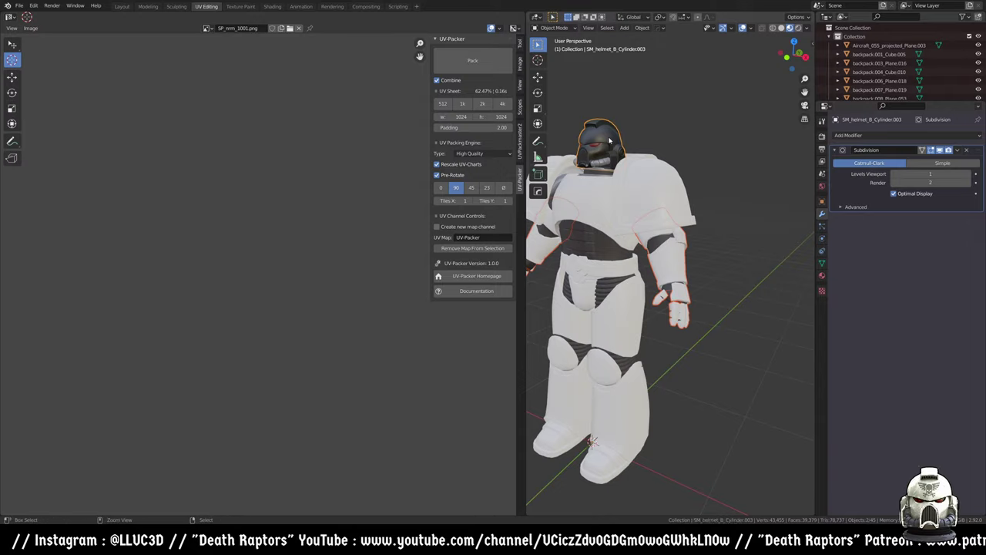
pyautogui.hotkey('ctrl', 'l')
pyautogui.click(577, 160)
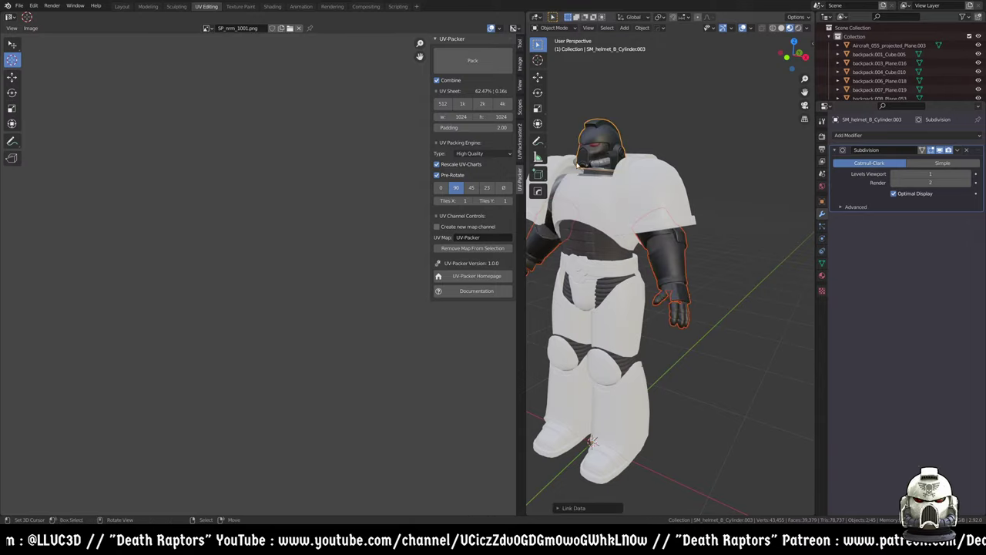
# - Isolate the two SM_armArmour_Plane.043 arm pieces in local view and enter Edit Mode
pyautogui.click(677, 272)
pyautogui.press('KP_Divide')
pyautogui.moveTo(654, 298); pyautogui.dragTo(629, 295, button='middle')
pyautogui.press('Tab')
pyautogui.scroll(3, 680, 300)
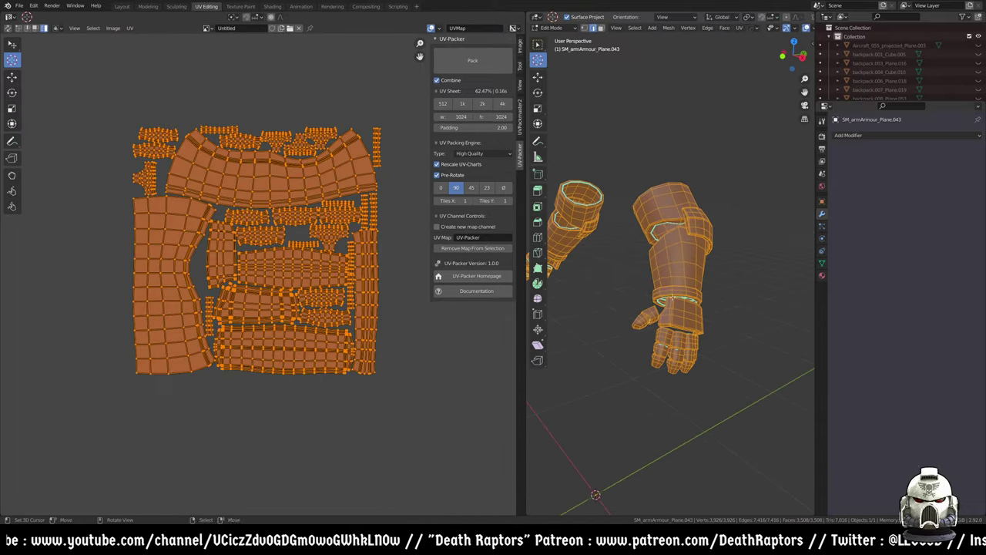
# - Mark seams from the arm's existing UV islands, inspect them, and unwrap the arm pieces
pyautogui.click(129, 28)
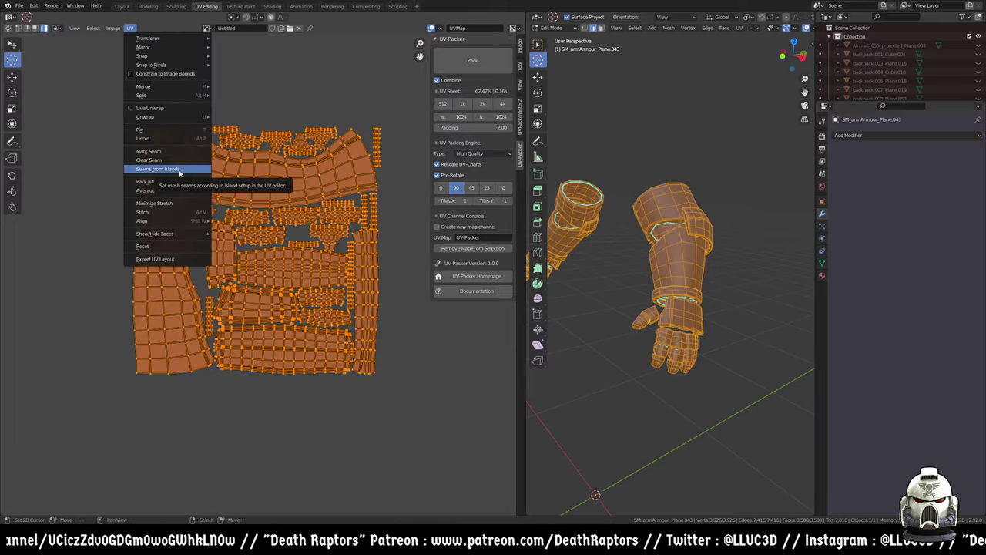
pyautogui.click(169, 170)
pyautogui.moveTo(686, 314); pyautogui.dragTo(763, 285, button='middle')
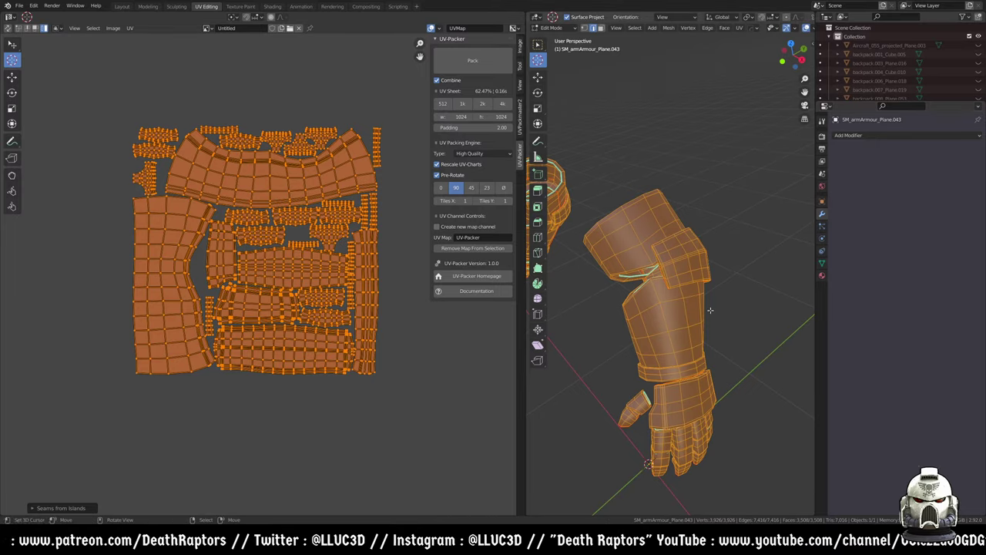
pyautogui.moveTo(585, 253); pyautogui.dragTo(651, 211, button='middle')
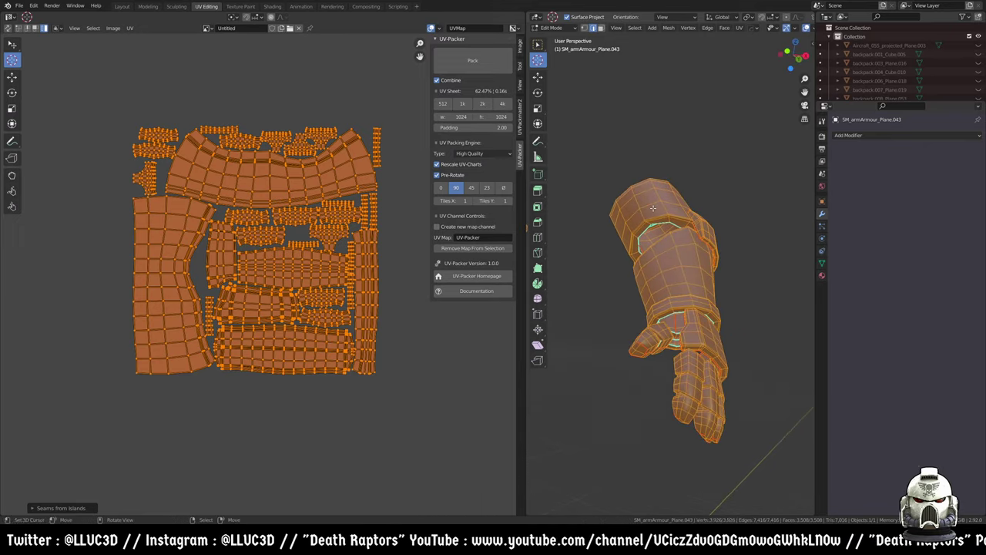
pyautogui.press('u')
pyautogui.click(653, 208)
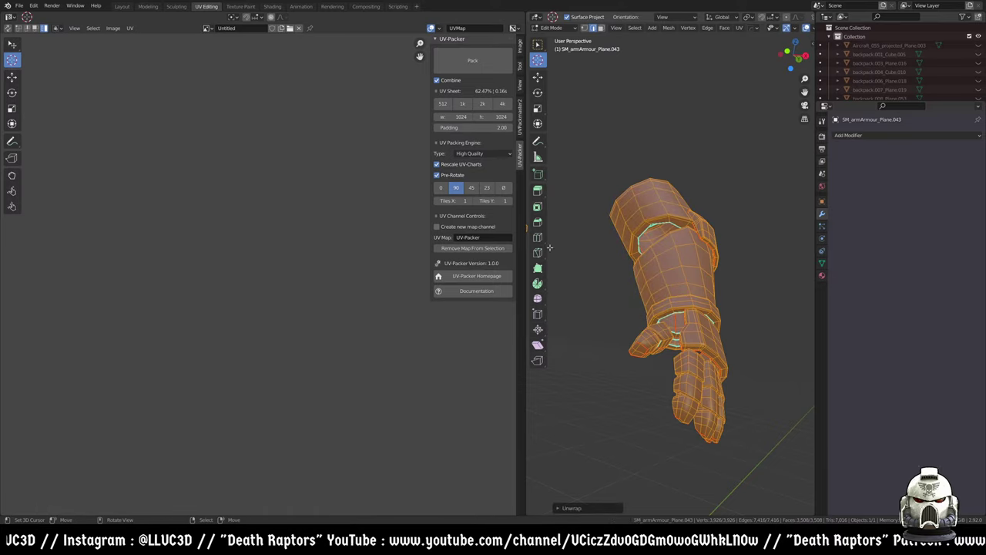
# - Frame the arm UVs and check UVPackmaster2's Packing Devices list
pyautogui.moveTo(140, 288); pyautogui.dragTo(239, 213, button='middle')
pyautogui.scroll(8, 215, 287)
pyautogui.scroll(-5, 239, 214)
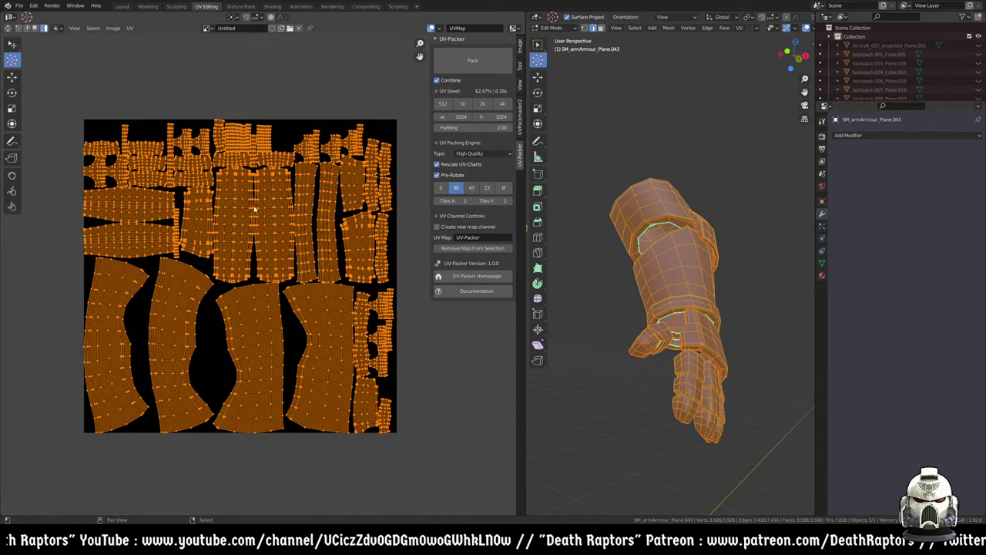
pyautogui.scroll(4, 273, 247)
pyautogui.scroll(-4, 252, 229)
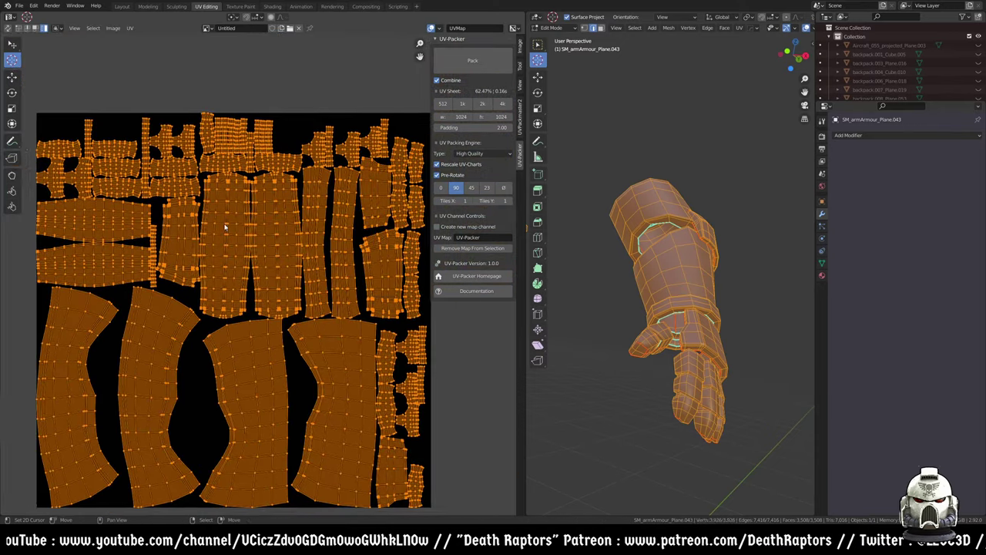
pyautogui.click(520, 112)
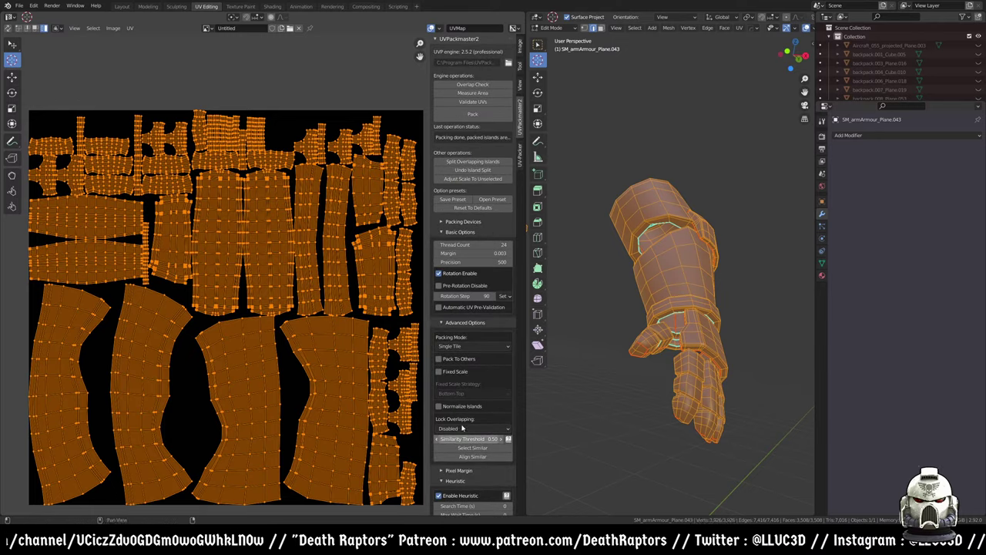
pyautogui.click(462, 222)
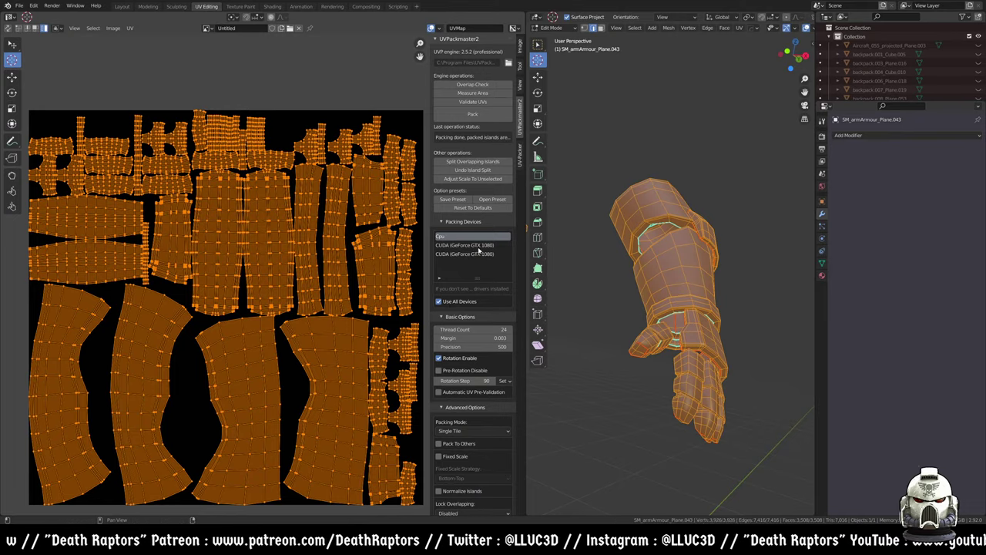
pyautogui.click(462, 222)
# - Pack the arm islands with UVPackmaster2 and accept the 0.816 packed-area result
pyautogui.click(480, 114)
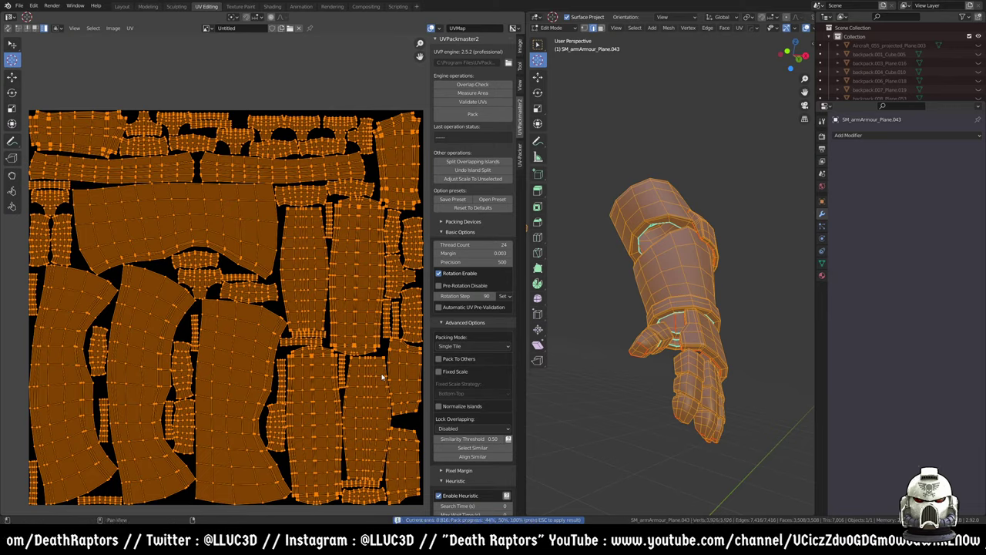
pyautogui.press('Escape')
pyautogui.scroll(-3, 338, 313)
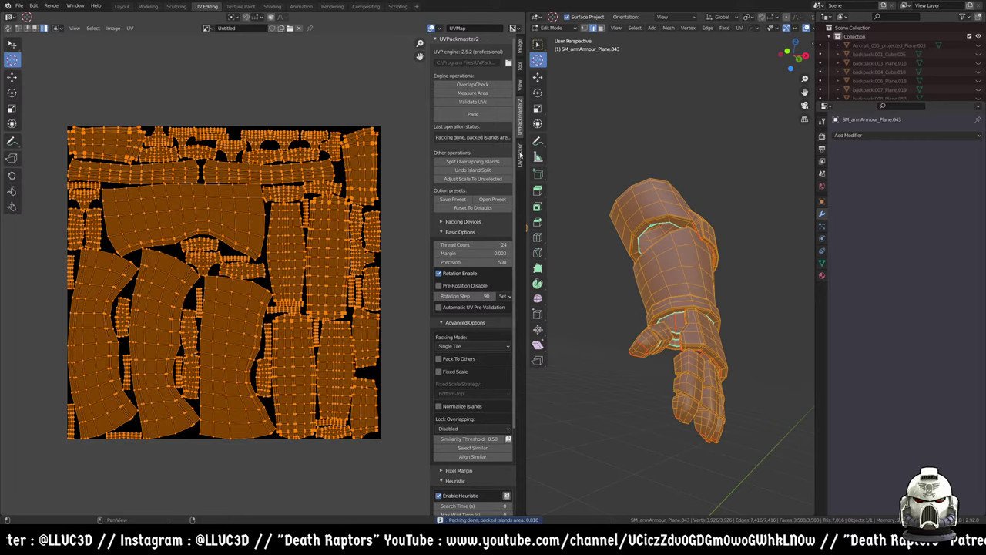
pyautogui.moveTo(338, 293); pyautogui.dragTo(333, 236, button='middle')
pyautogui.click(520, 155)
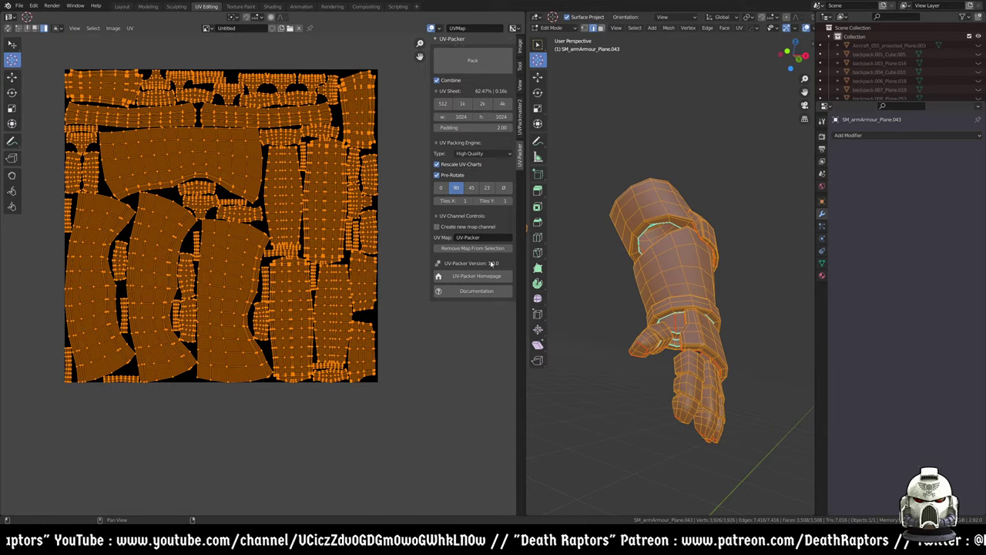
# - Repack the arm islands with UV-Packer nine times, comparing coverage and ending at 75.29%
pyautogui.click(472, 61)
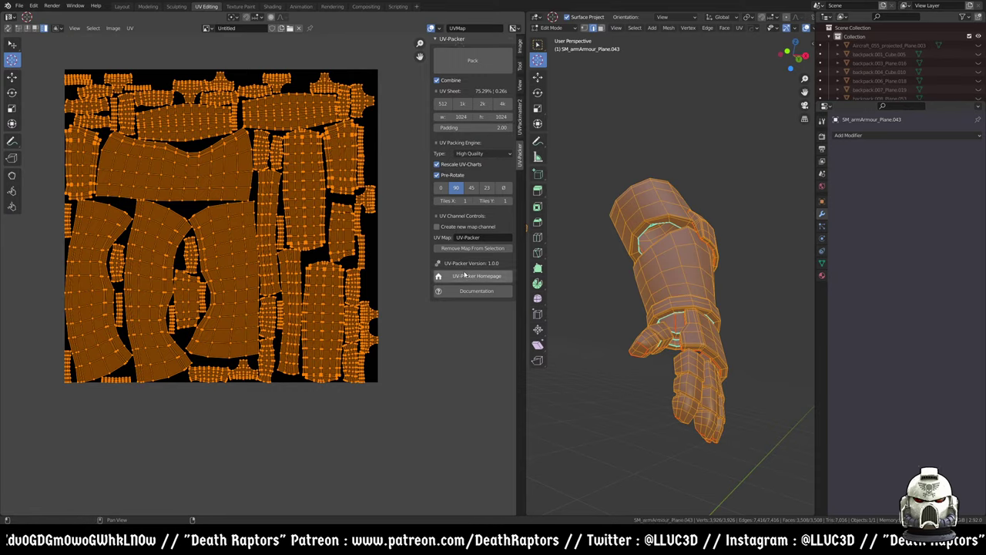
pyautogui.click(462, 71)
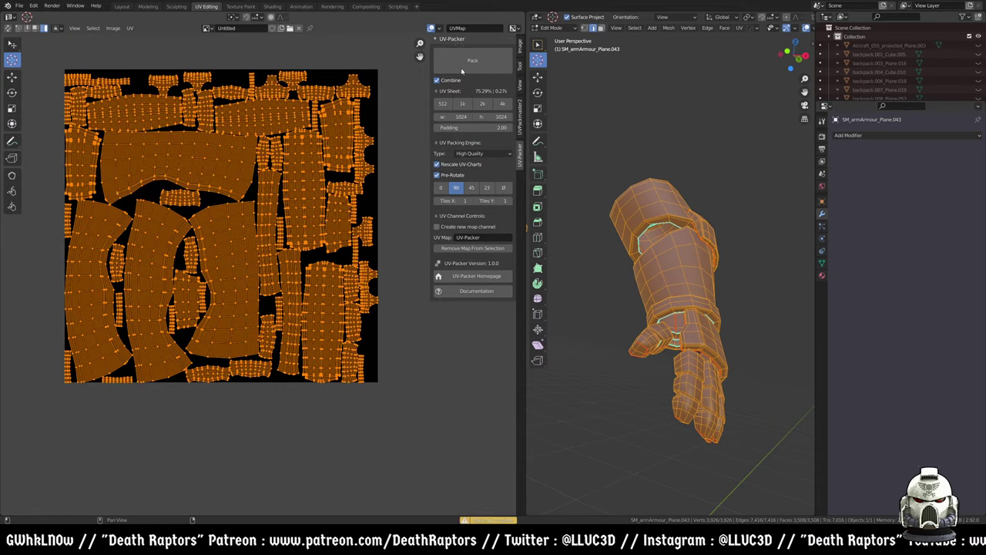
pyautogui.click(467, 65)
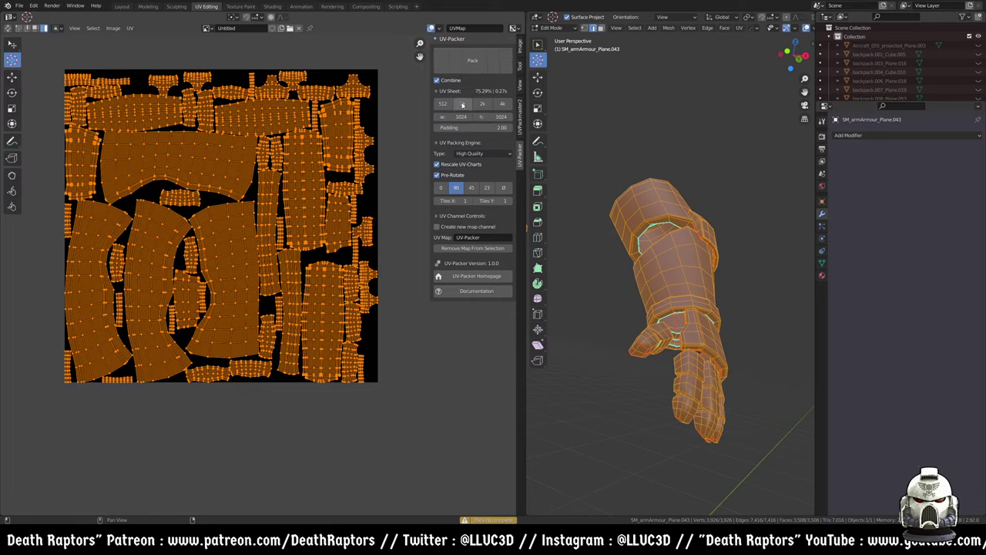
pyautogui.click(472, 61)
pyautogui.click(472, 61)
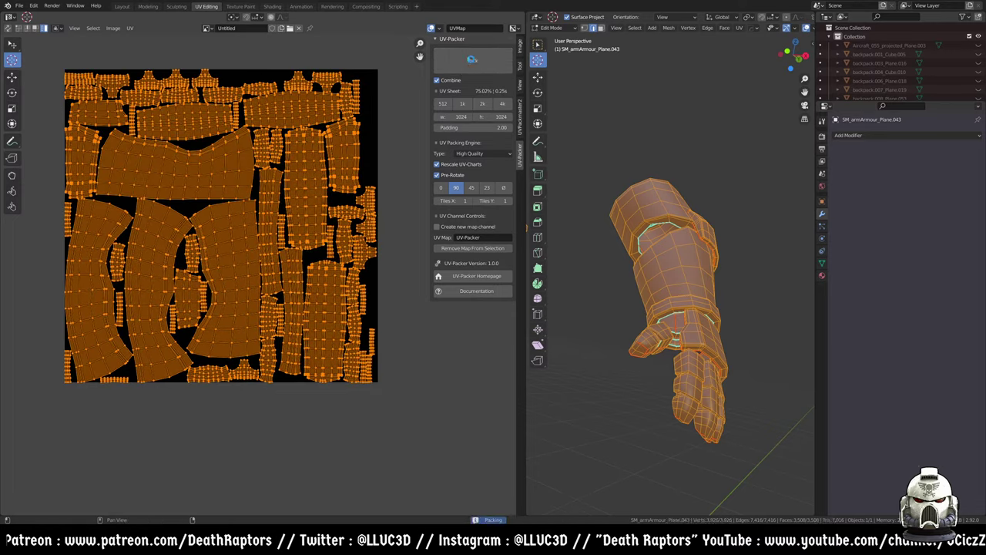
pyautogui.click(473, 62)
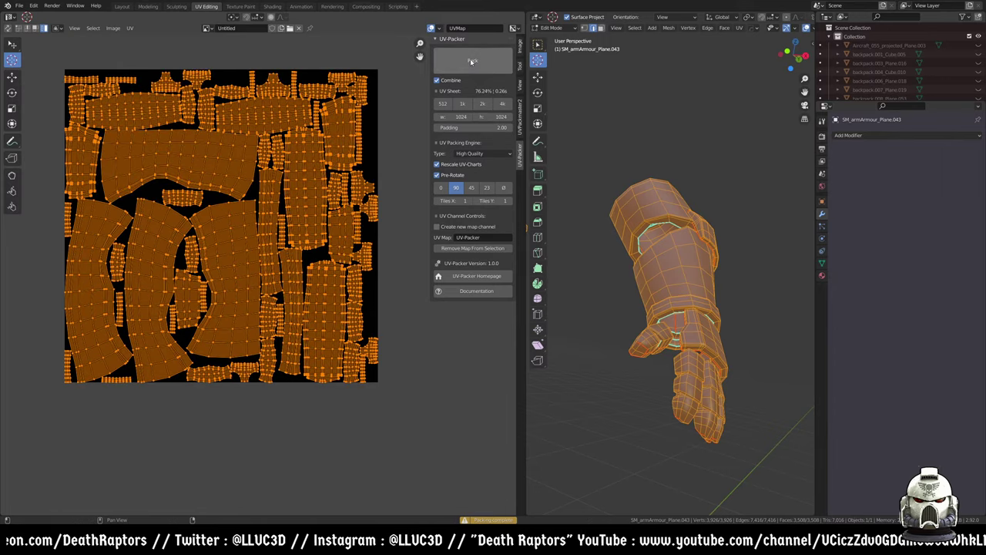
pyautogui.click(472, 62)
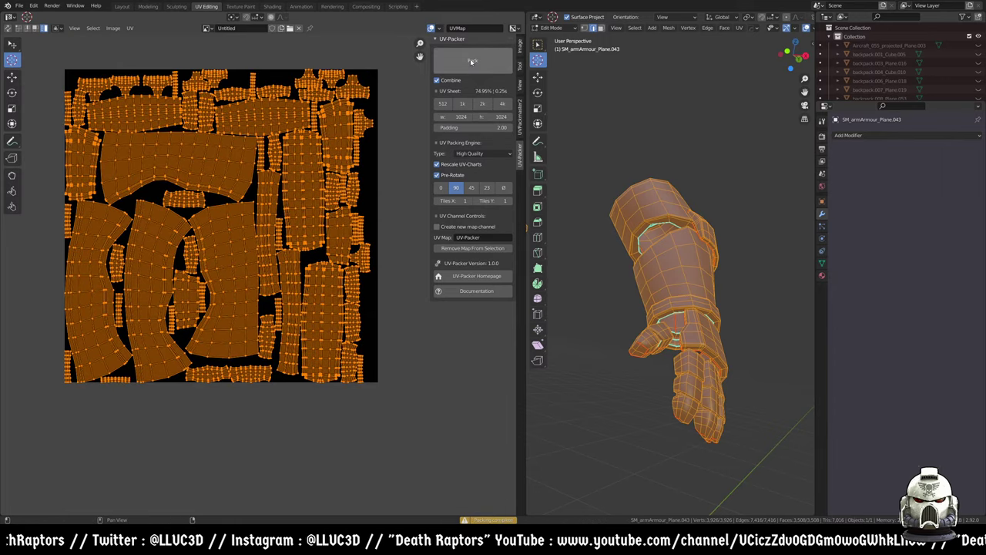
pyautogui.click(472, 62)
pyautogui.click(472, 61)
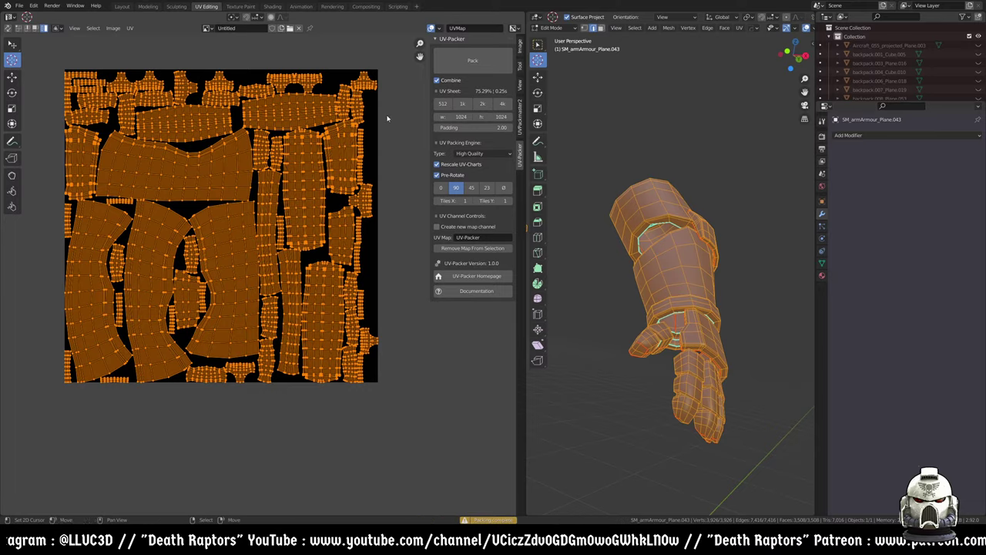
# - Pull the viewport back to show both arm pieces and bring up the UVPackmaster2 panel
pyautogui.scroll(-3, 663, 254)
pyautogui.moveTo(662, 254); pyautogui.dragTo(675, 246, button='middle')
pyautogui.click(521, 117)
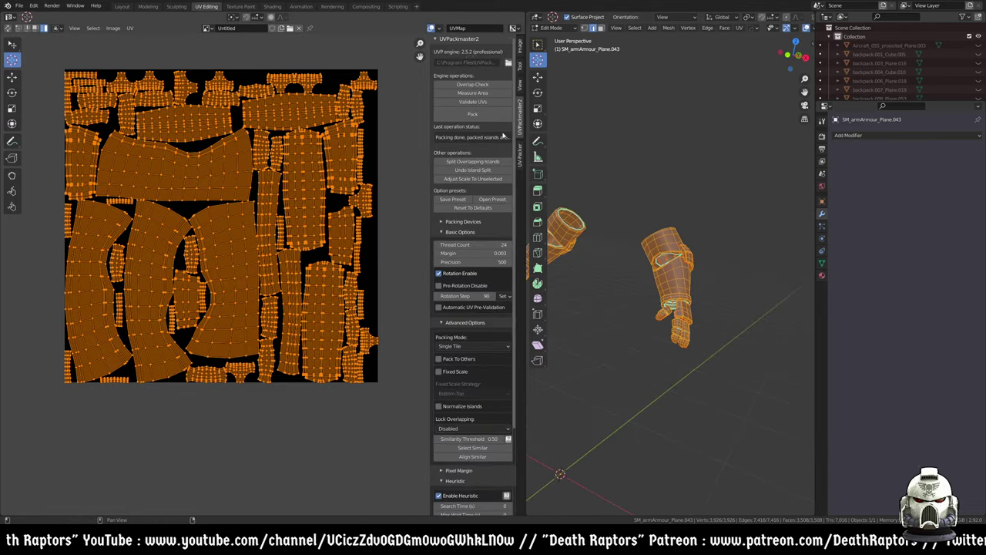
# - Repack the arm islands with UVPackmaster2, widen the sidebar, and return to the UV-Packer panel
pyautogui.click(486, 116)
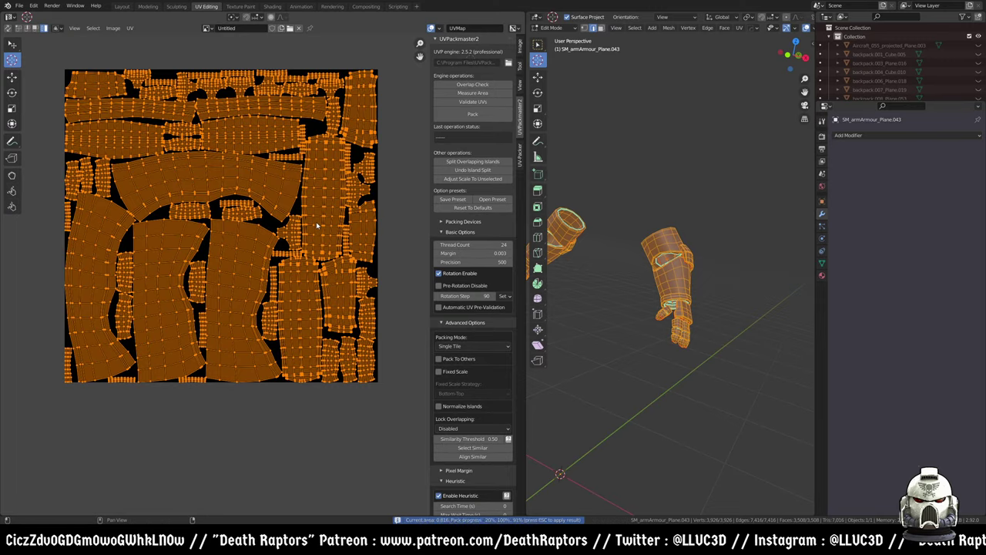
pyautogui.scroll(-3, 316, 225)
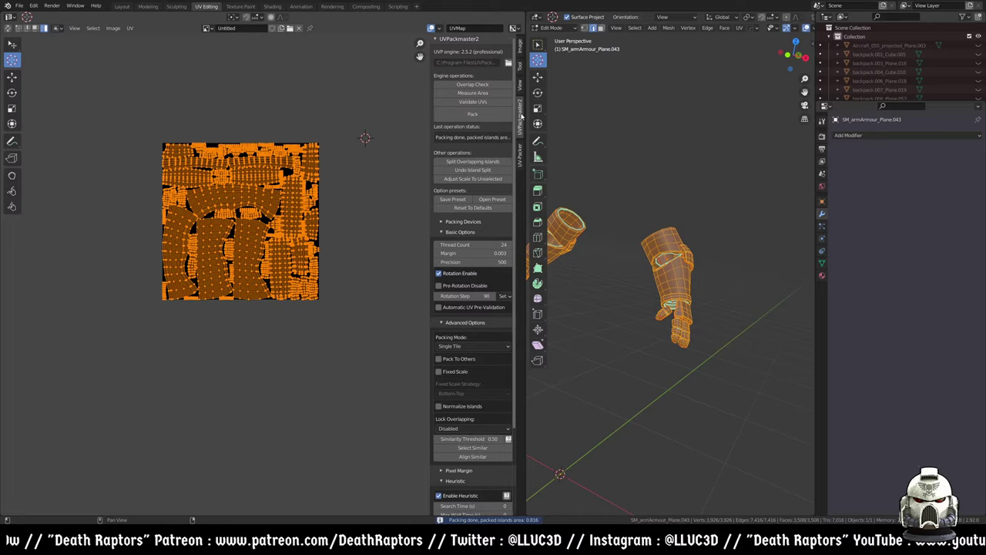
pyautogui.moveTo(430, 103); pyautogui.dragTo(420, 102)
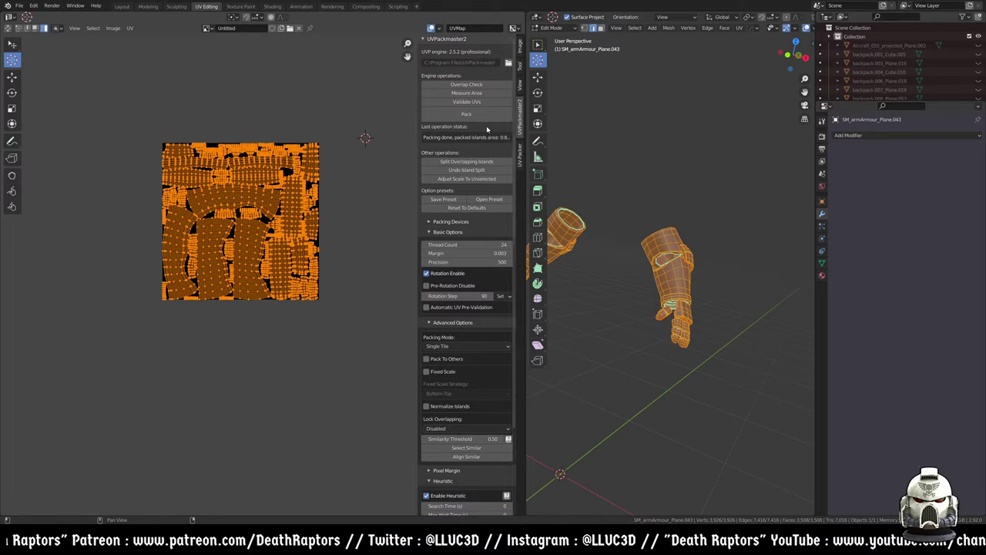
pyautogui.click(521, 150)
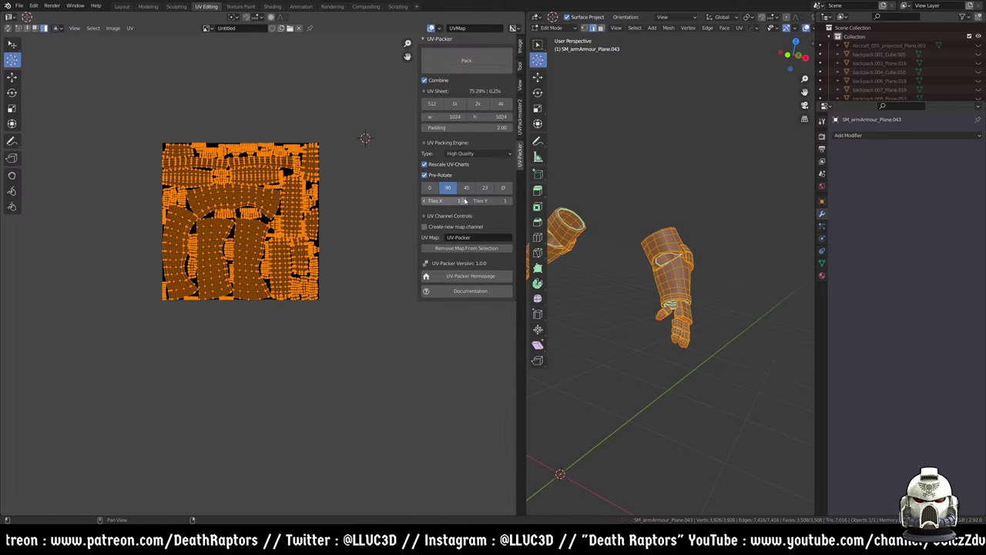
# - Back in Object Mode, reveal the whole armour and open chest piece SM_chest_A_Cube.052 in Edit Mode
pyautogui.press('Tab')
pyautogui.moveTo(628, 293)
pyautogui.mouseDown(button='middle')
pyautogui.moveTo(645, 258)
pyautogui.moveTo(705, 241)
pyautogui.moveTo(691, 265)
pyautogui.mouseUp(button='middle')
pyautogui.hotkey('alt', 'h')
pyautogui.scroll(2, 677, 250)
pyautogui.click(710, 229)
pyautogui.press('Tab')
# - Frame the selected chest and belt, browse the UV menu, then return to Object Mode
pyautogui.scroll(-7, 361, 215)
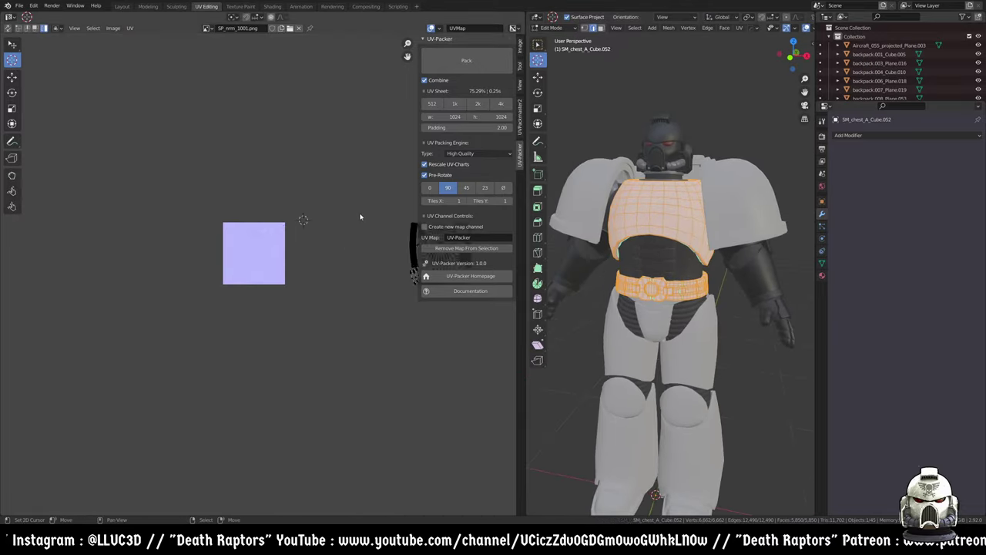
pyautogui.moveTo(651, 231); pyautogui.dragTo(633, 249, button='middle')
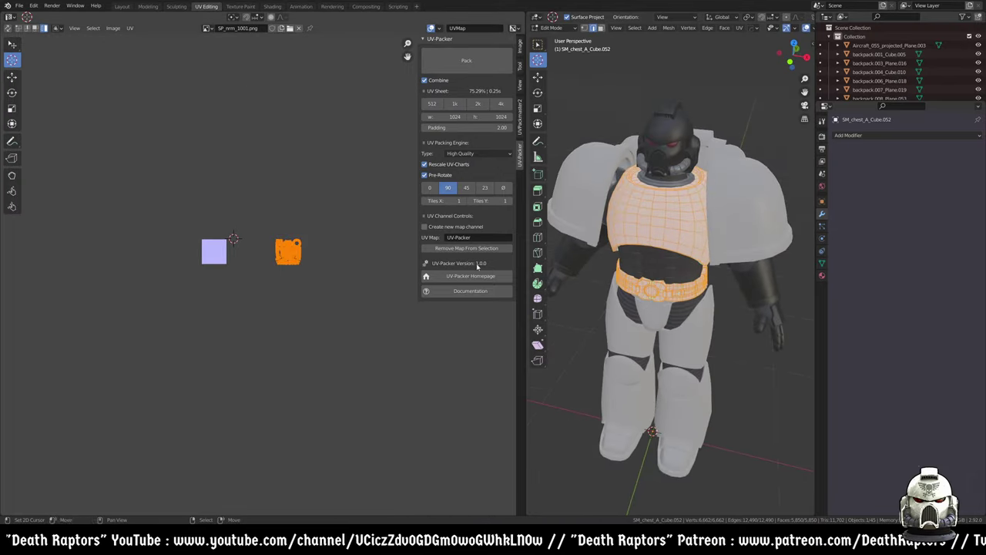
pyautogui.press('KP_Decimal')
pyautogui.click(129, 27)
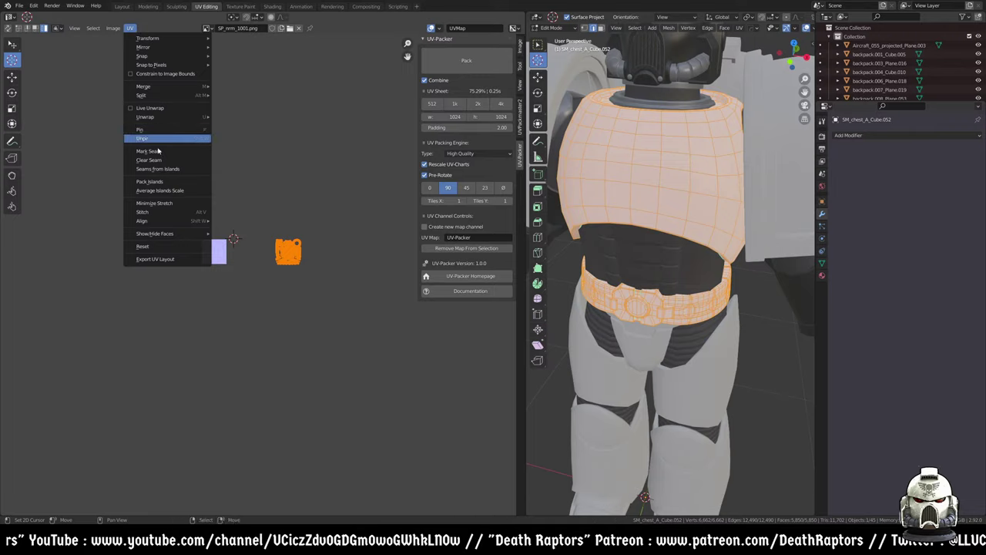
pyautogui.scroll(-5, 626, 265)
pyautogui.press('Tab')
pyautogui.moveTo(624, 220); pyautogui.dragTo(731, 235, button='middle')
# - Select the arm pieces and helmet object SM_helmet_B_Cylinder.003, then show its Material properties
pyautogui.click(644, 262)
pyautogui.click(753, 229)
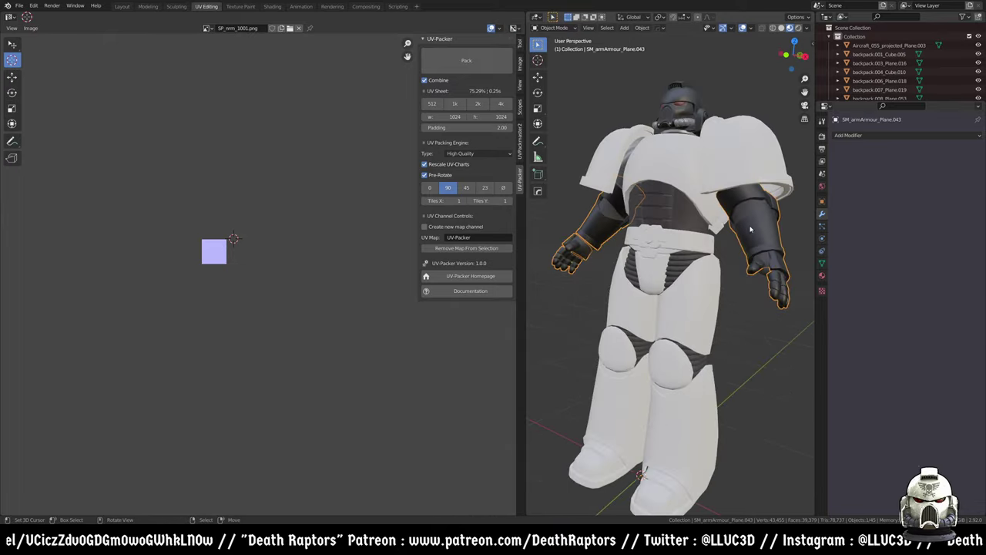
pyautogui.moveTo(665, 167); pyautogui.dragTo(681, 180, button='middle')
pyautogui.keyDown('shift'); pyautogui.click(680, 217); pyautogui.keyUp('shift')
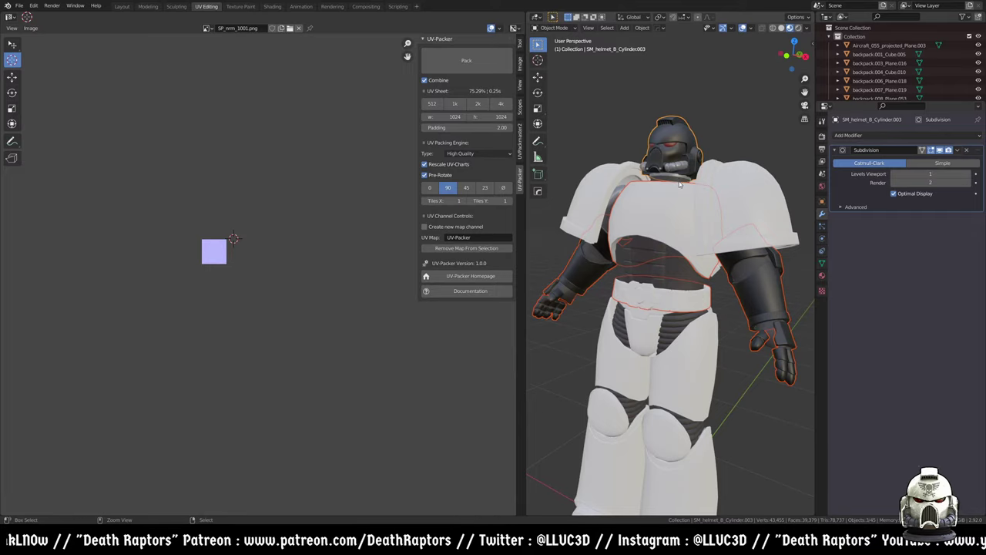
pyautogui.click(822, 262)
pyautogui.click(822, 275)
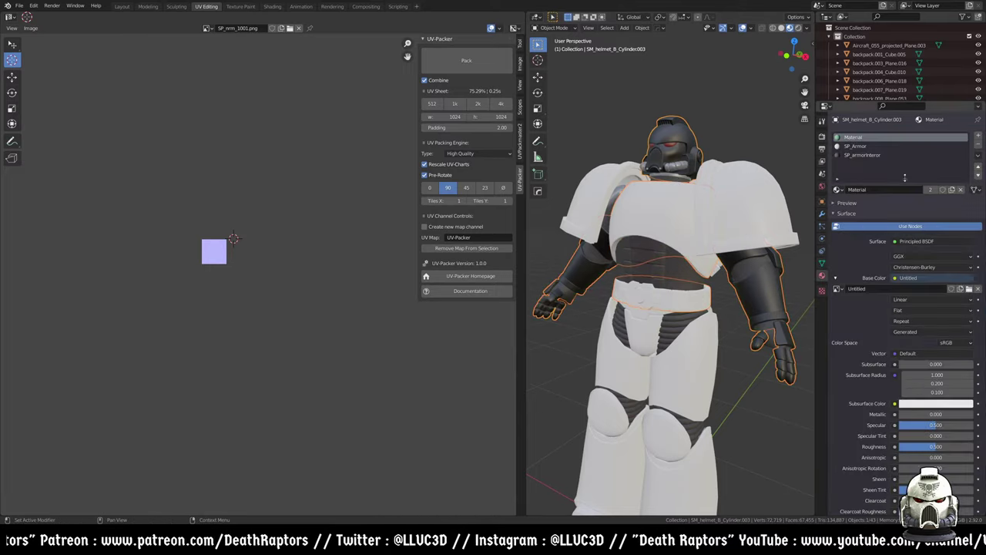
# - Remove the SP_armorInterior and SP_Armor slots, keeping only 'Material', and enter Edit Mode
pyautogui.click(853, 145)
pyautogui.click(861, 155)
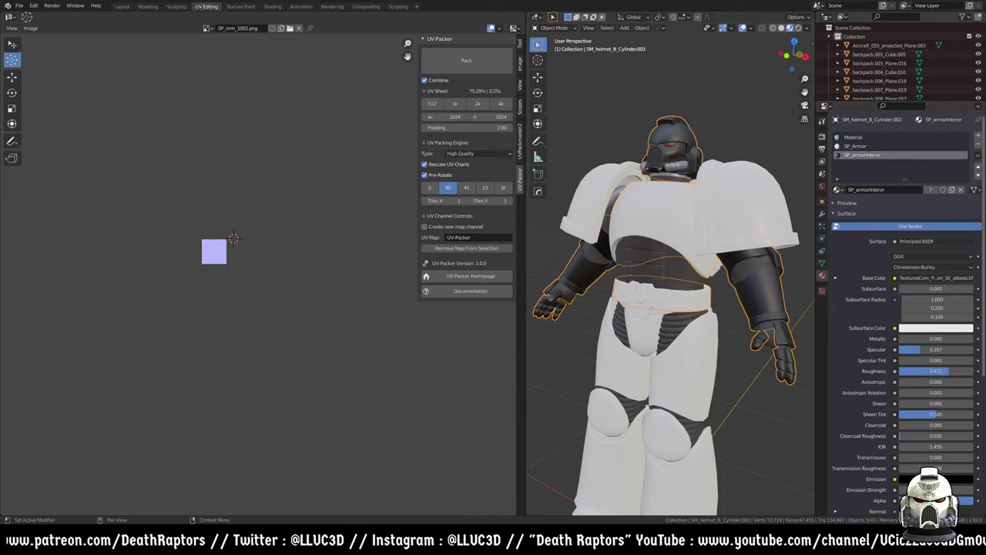
pyautogui.click(979, 145)
pyautogui.click(979, 145)
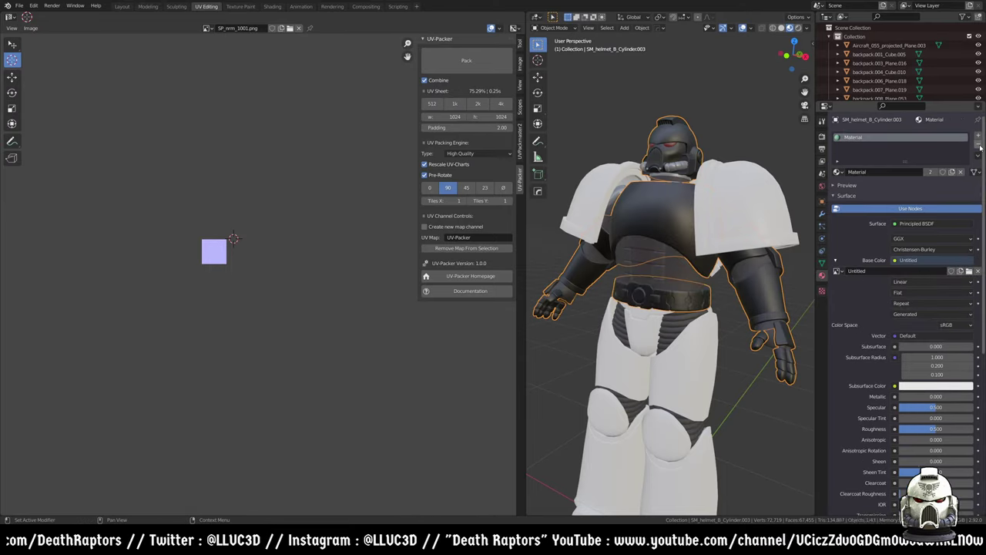
pyautogui.moveTo(662, 323); pyautogui.dragTo(681, 316, button='middle')
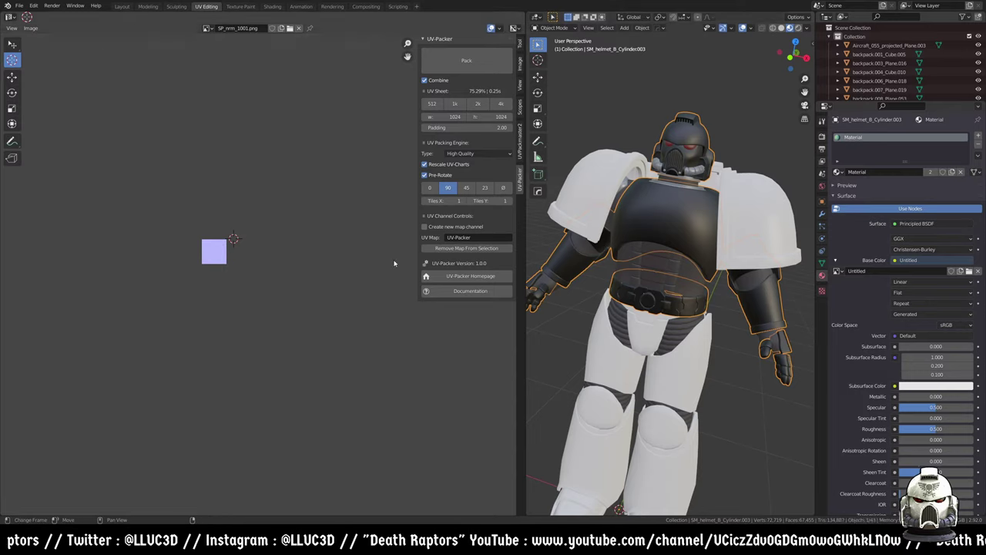
pyautogui.press('Tab')
pyautogui.scroll(5, 264, 231)
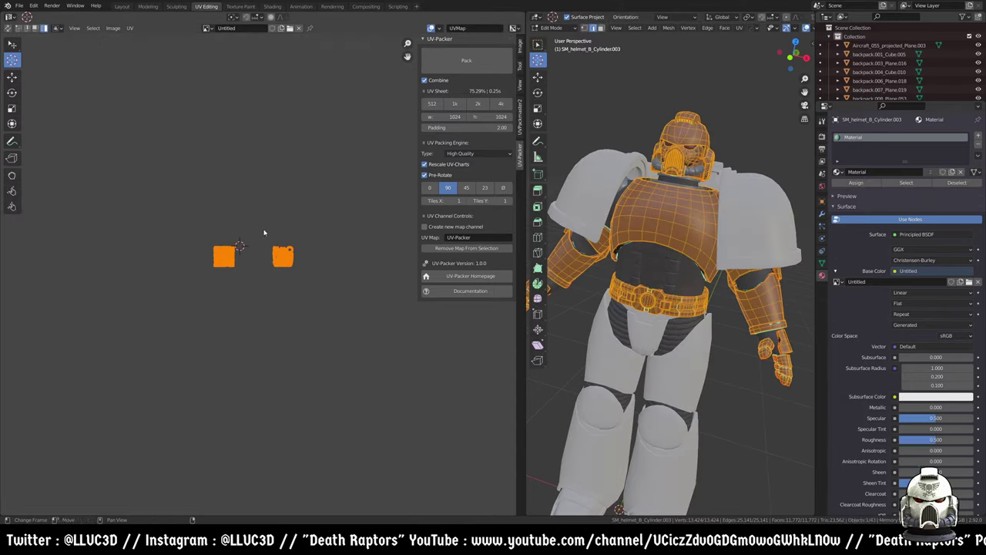
# - Mark seams from the existing UV islands and unwrap the combined armour mesh
pyautogui.click(128, 28)
pyautogui.click(169, 170)
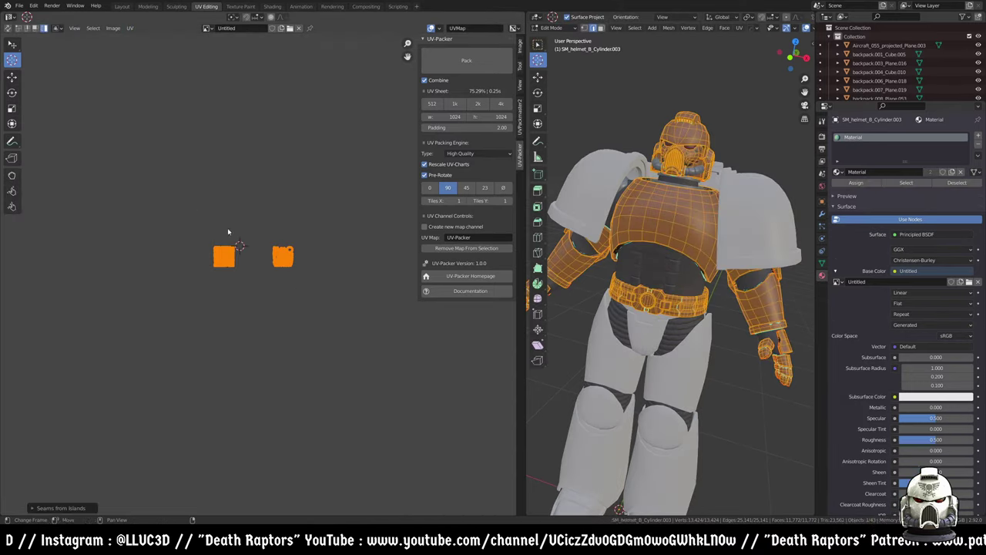
pyautogui.scroll(8, 323, 293)
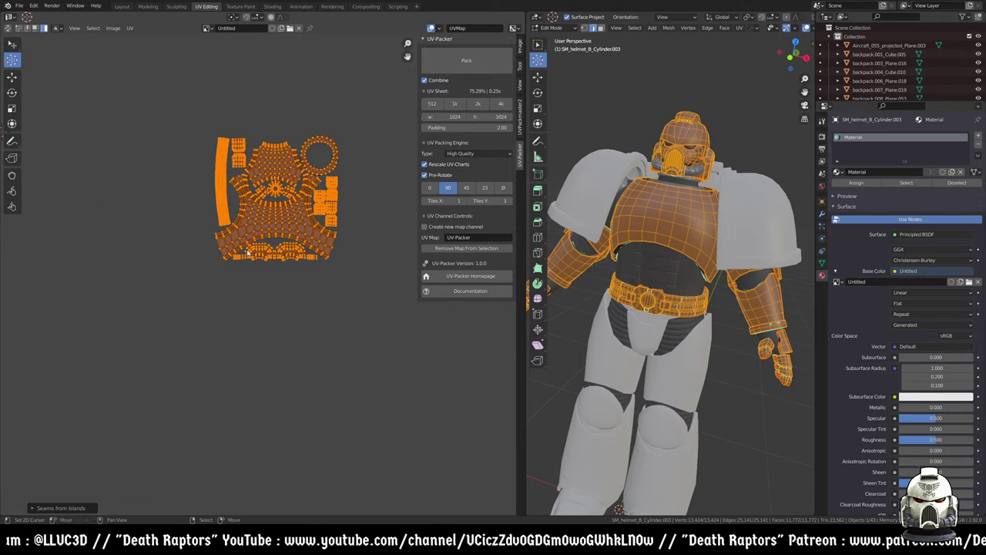
pyautogui.click(130, 29)
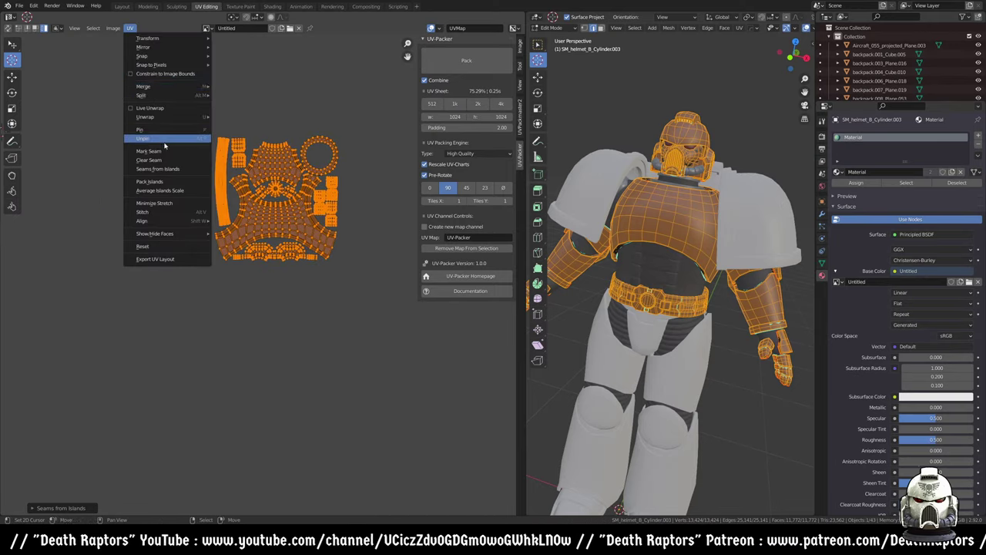
pyautogui.press('u')
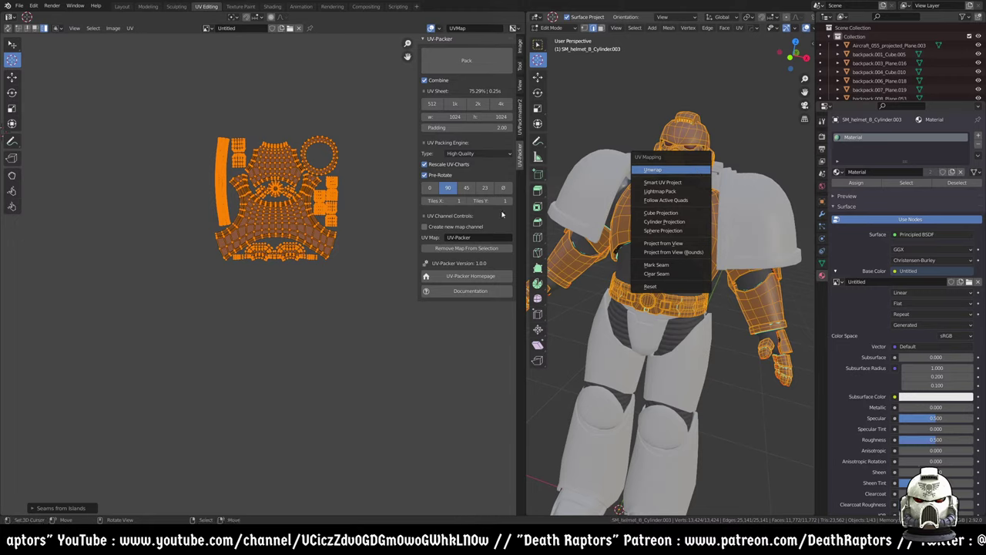
pyautogui.press('Return')
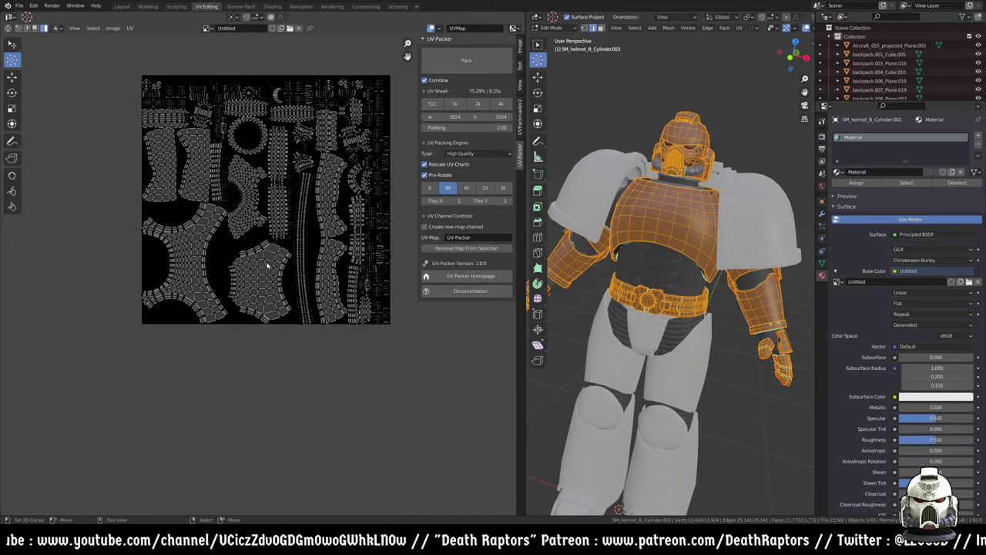
# - Zoom and pan the UV editor to frame the whole new unwrapped layout
pyautogui.scroll(3, 257, 169)
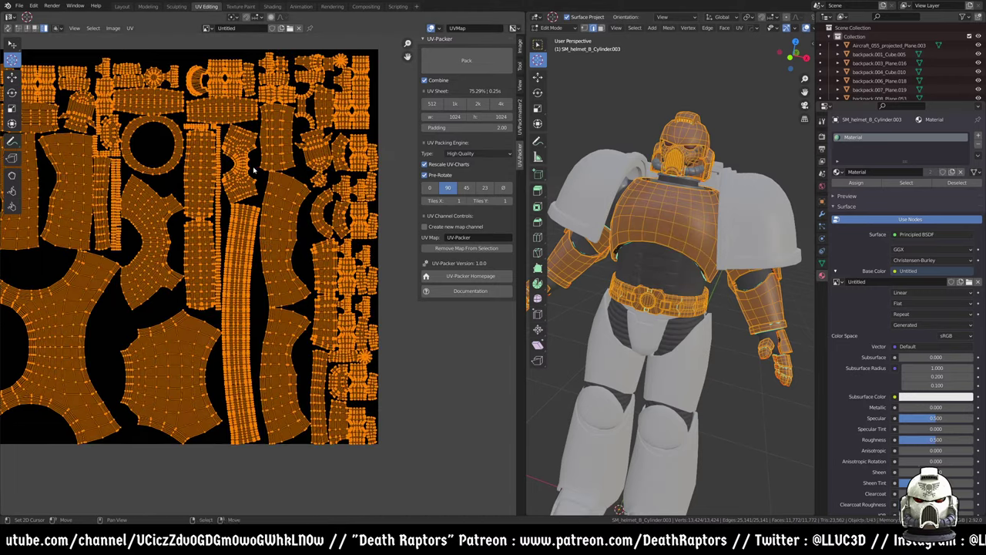
pyautogui.scroll(3, 257, 169)
pyautogui.scroll(-3, 170, 200)
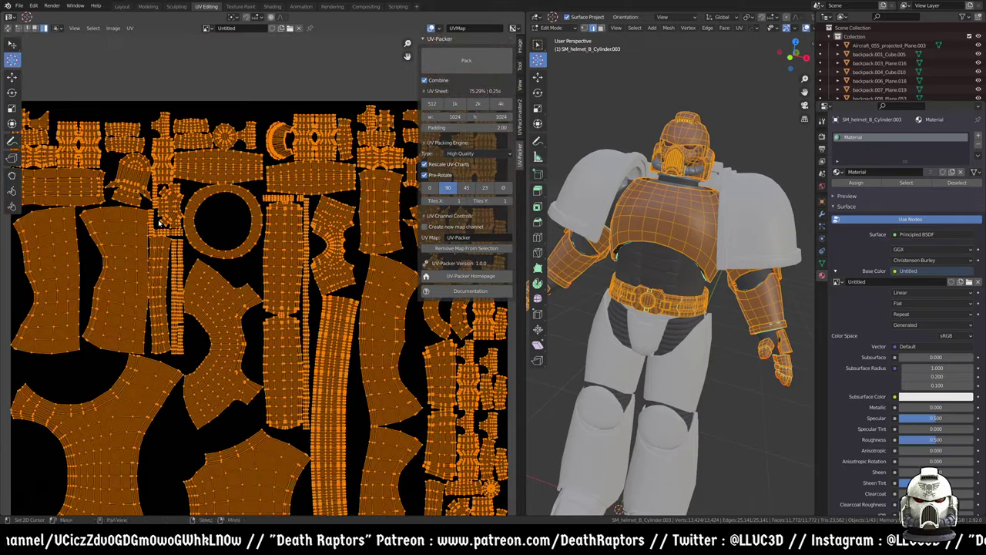
pyautogui.scroll(3, 173, 262)
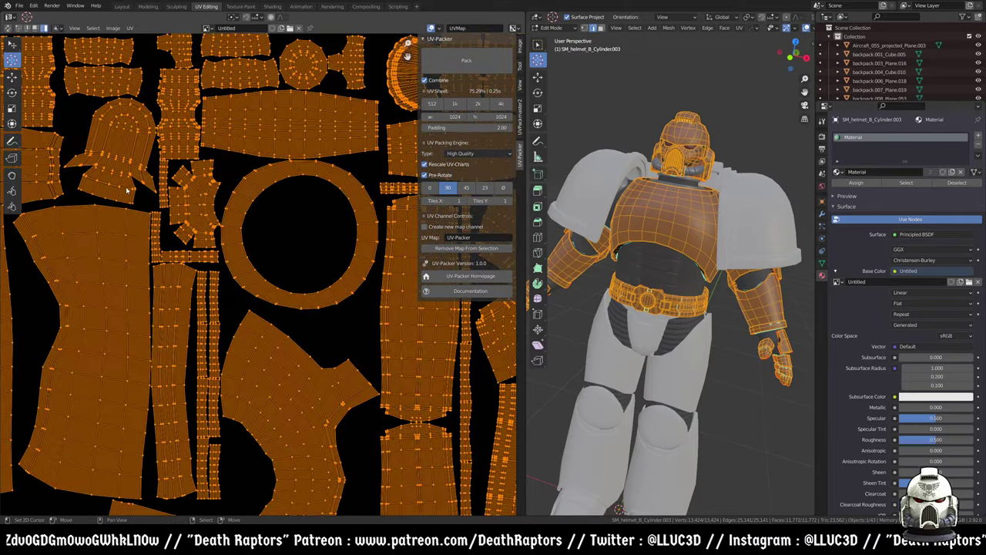
pyautogui.scroll(-2, 199, 262)
pyautogui.scroll(-2, 199, 261)
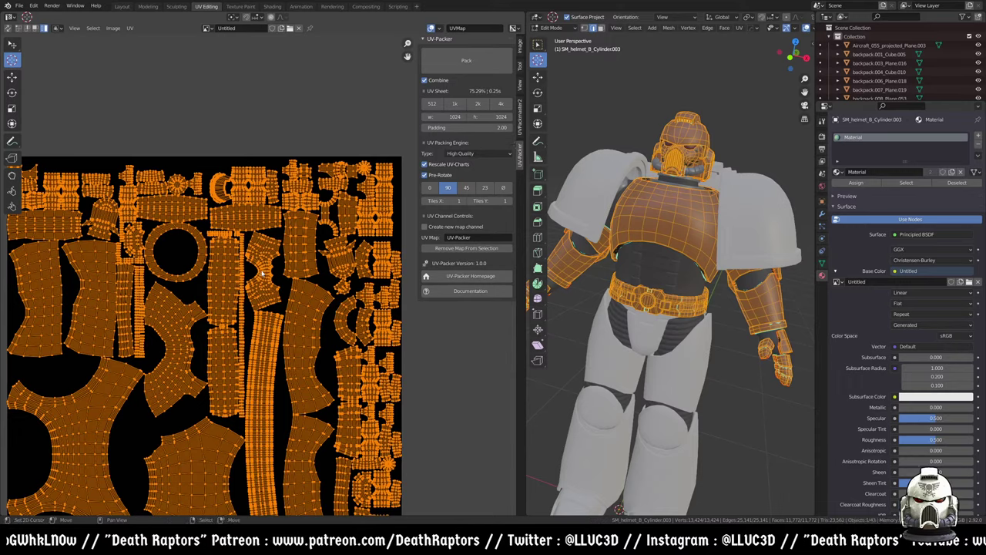
pyautogui.moveTo(348, 328); pyautogui.dragTo(303, 229, button='middle')
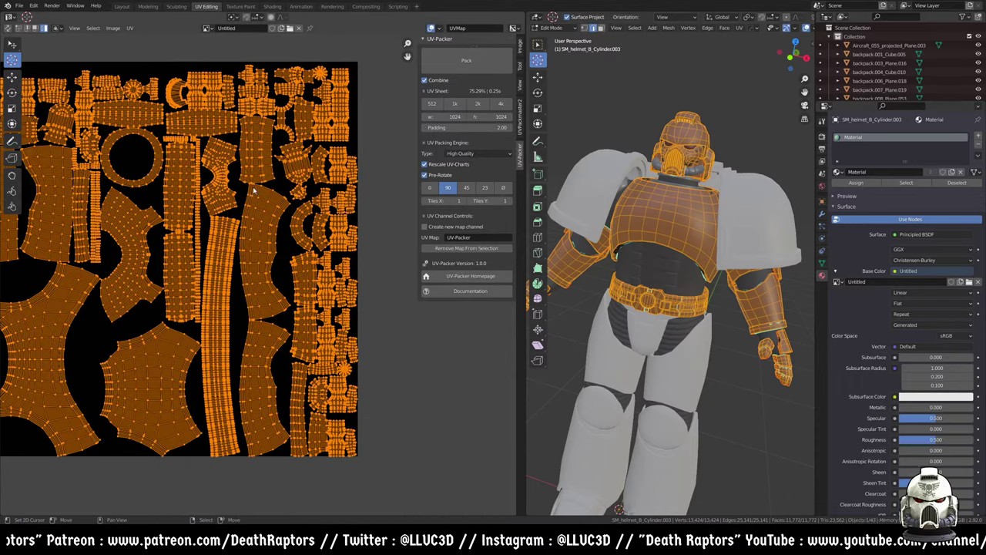
pyautogui.press('Home')
pyautogui.click(522, 119)
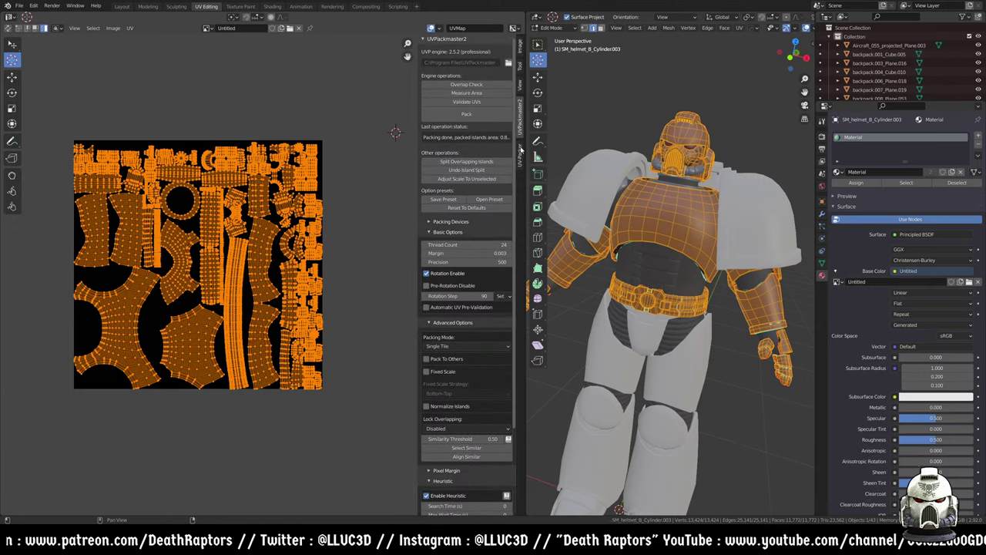
# - Pack the armour UVs with UV-Packer, switch to a 2048 sheet, and repack to 75.69% coverage
pyautogui.click(522, 152)
pyautogui.click(466, 60)
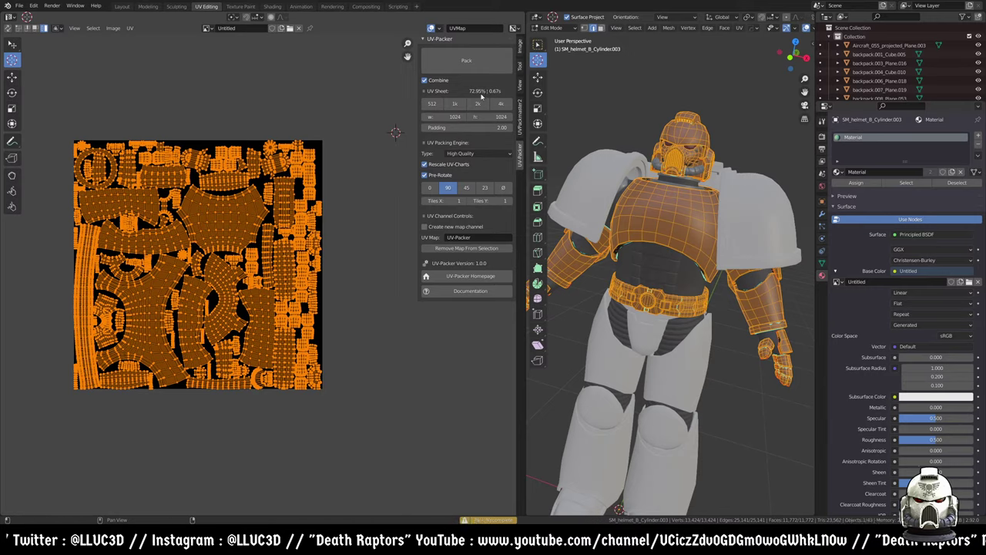
pyautogui.scroll(6, 202, 244)
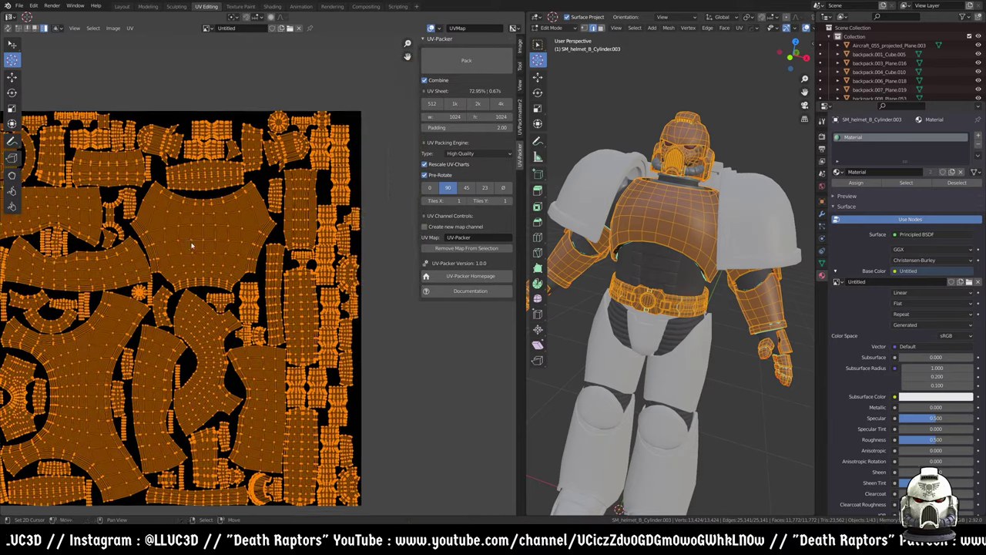
pyautogui.scroll(-5, 288, 224)
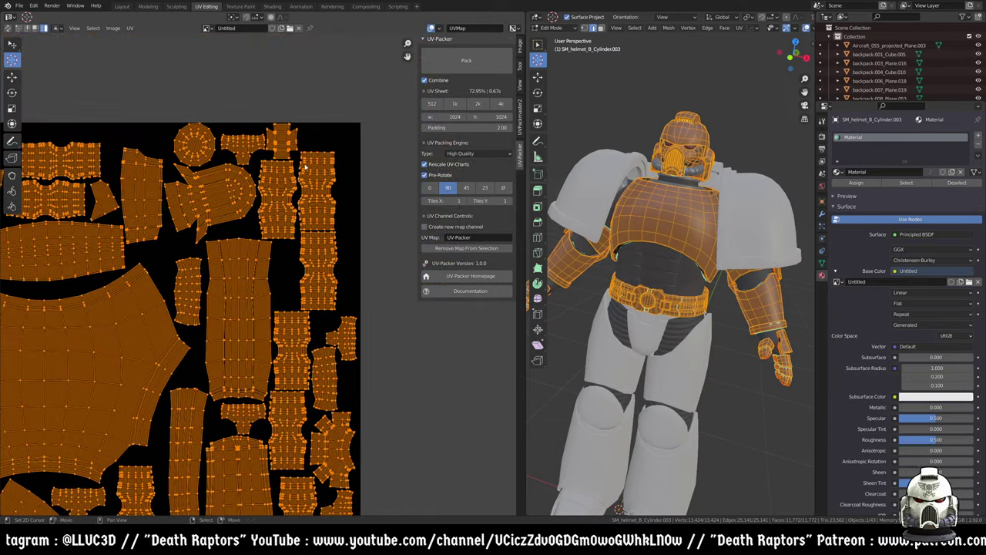
pyautogui.scroll(-3, 300, 179)
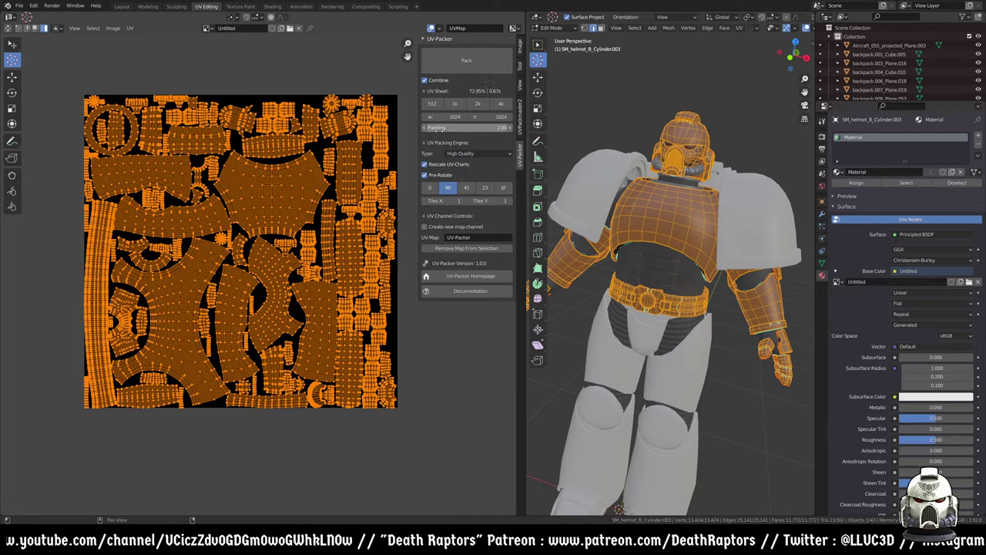
pyautogui.click(478, 105)
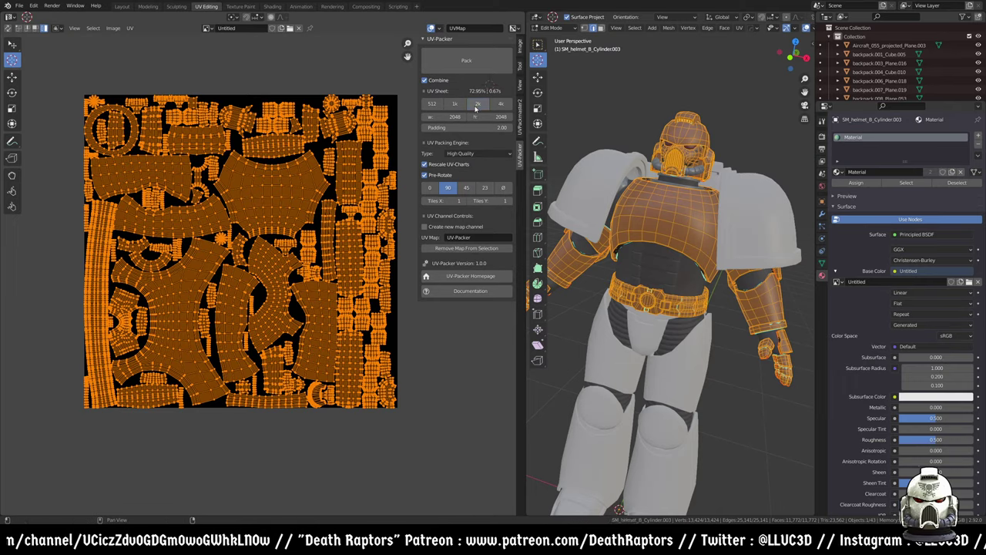
pyautogui.click(466, 60)
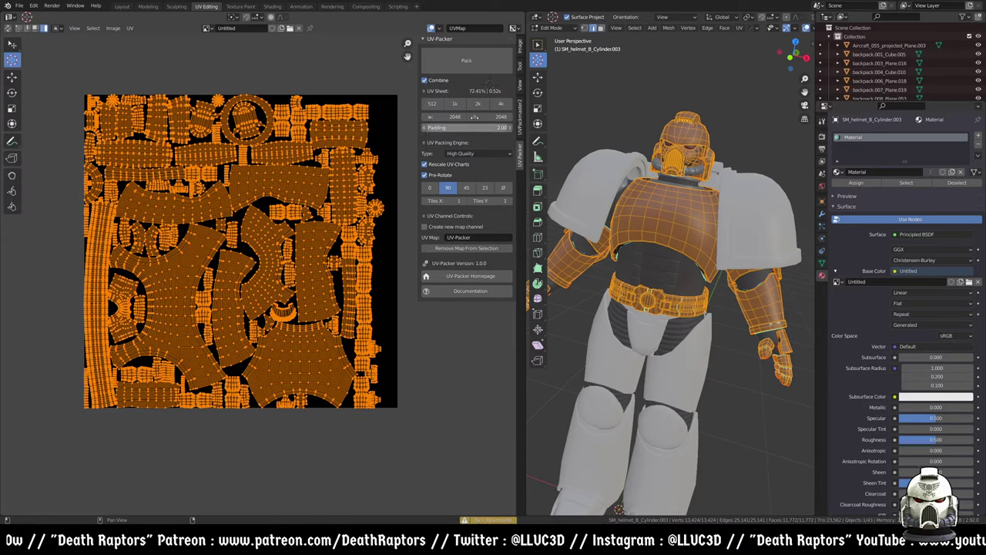
pyautogui.click(466, 66)
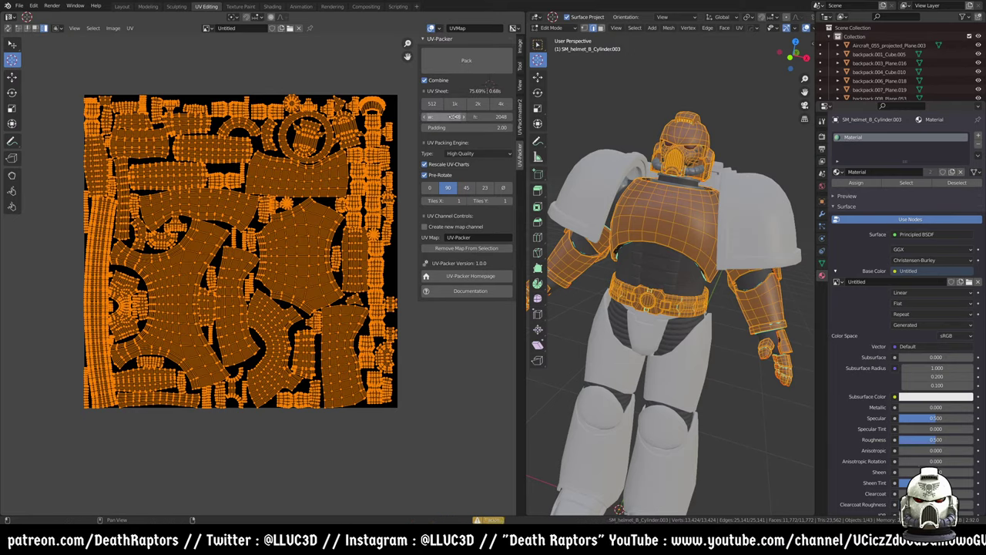
pyautogui.click(520, 115)
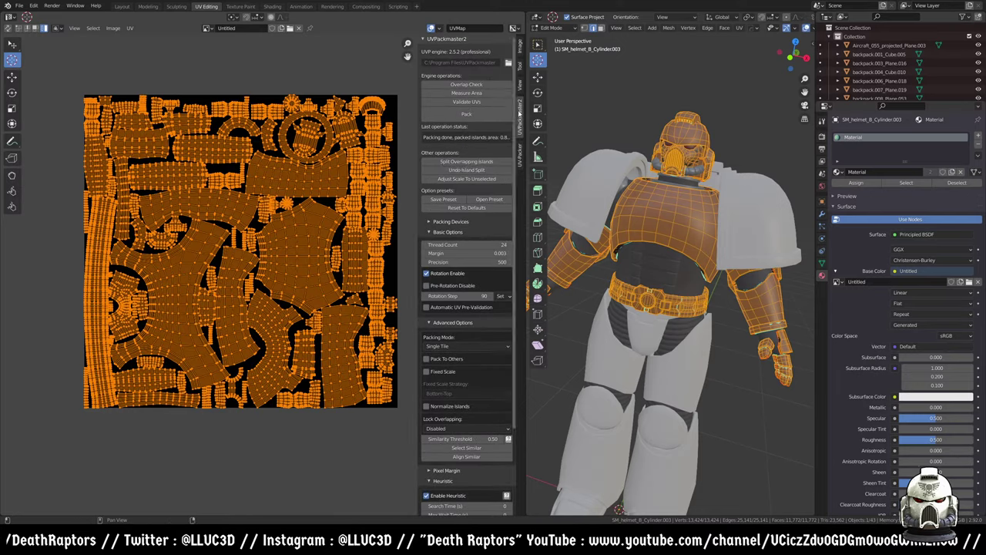
# - Run a UVPackmaster2 pack on the helmet-and-torso islands, reaching 0.780 packed area so far
pyautogui.click(472, 116)
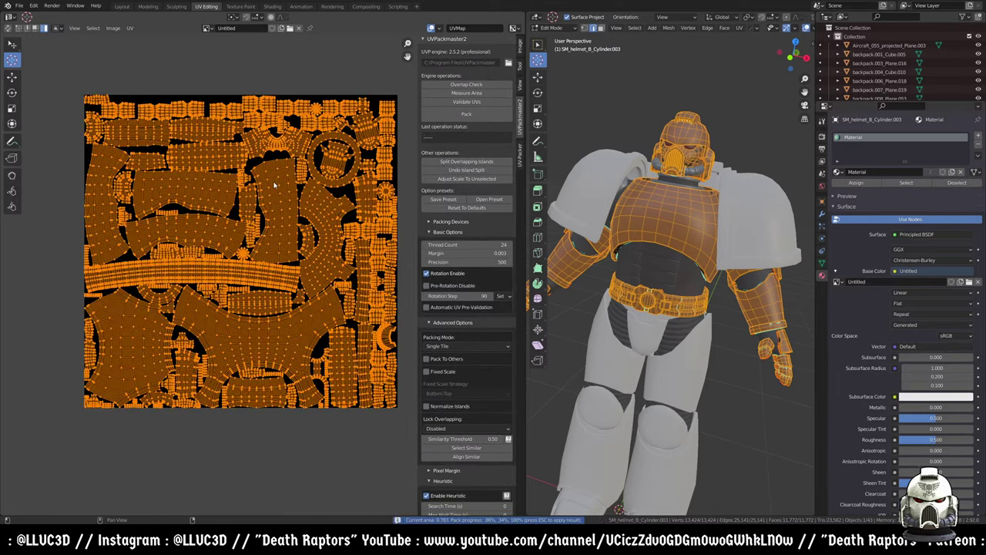
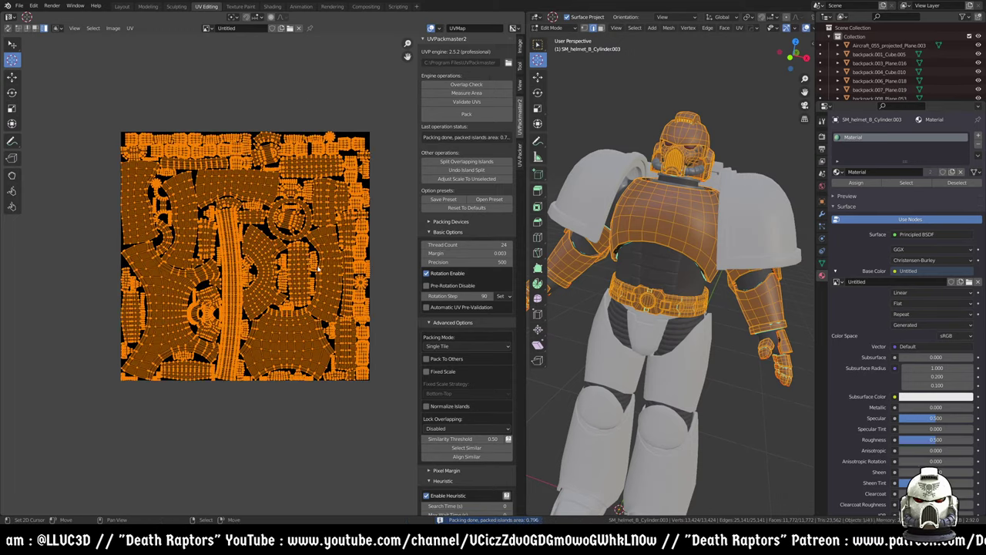
# - Compare the UV-Packer add-on's packing options, then go back to the UVPackmaster2 panel
pyautogui.scroll(5, 308, 293)
pyautogui.scroll(-5, 298, 290)
pyautogui.scroll(-2, 450, 378)
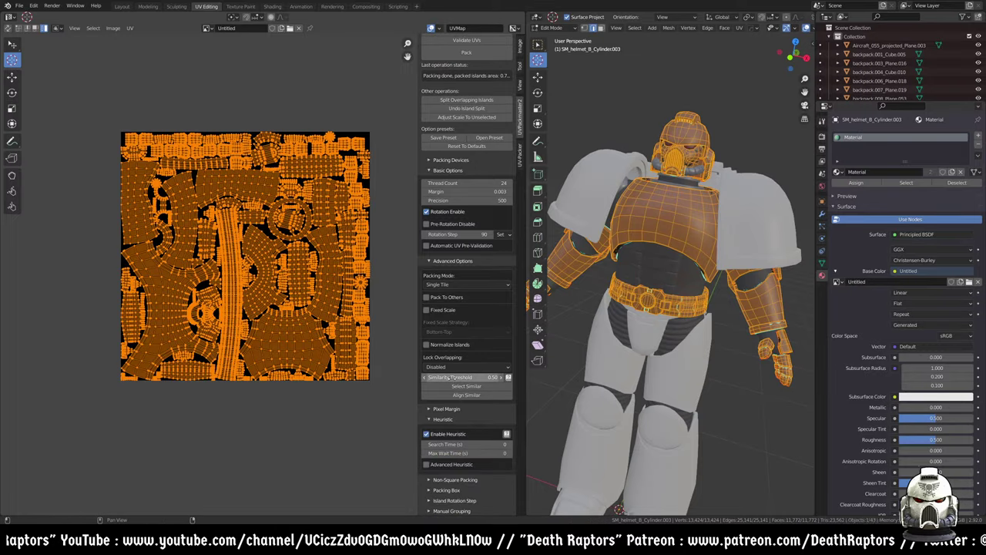
pyautogui.click(520, 157)
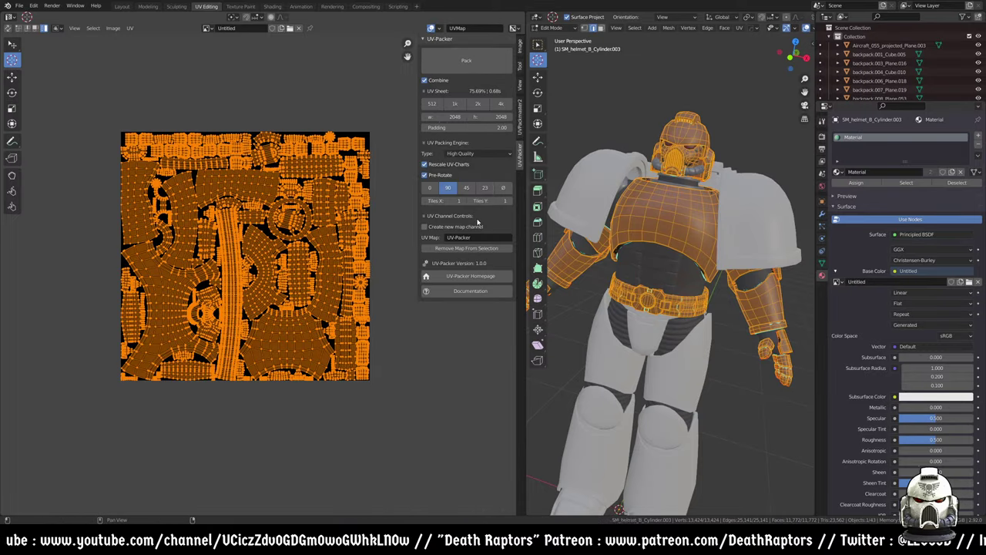
pyautogui.click(521, 117)
pyautogui.scroll(-2, 462, 289)
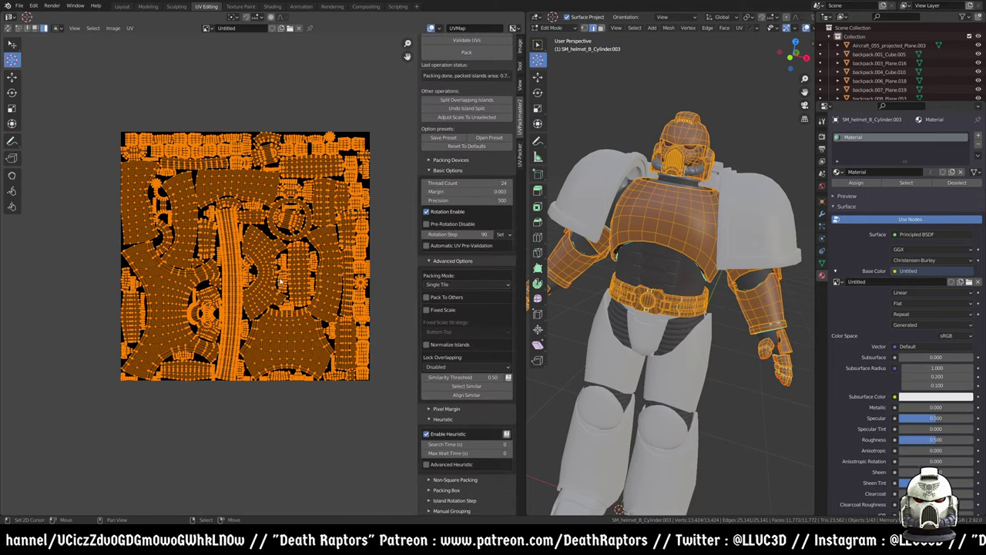
pyautogui.scroll(2, 339, 267)
pyautogui.scroll(-4, 339, 267)
# - Move the packed islands left off the image square and deselect all UVs
pyautogui.press('g')
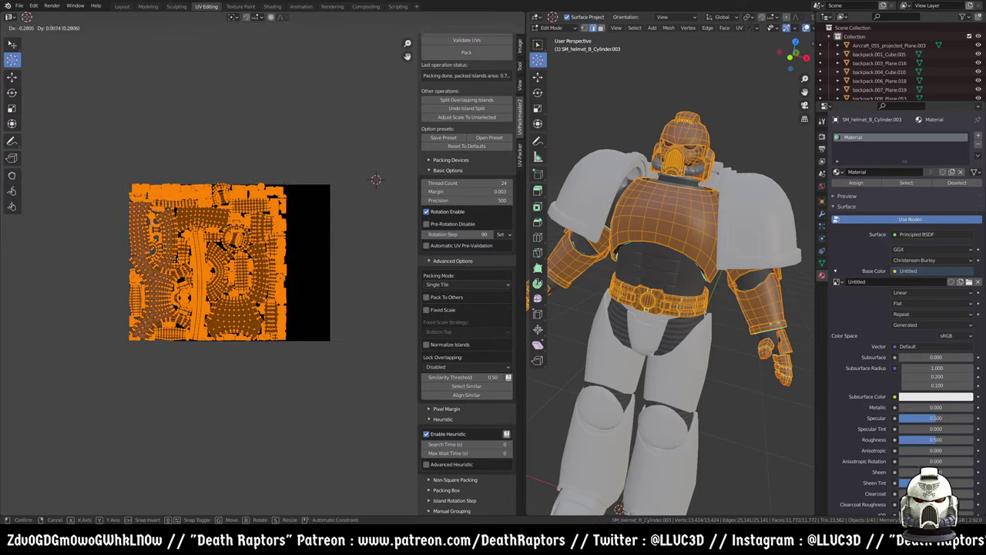
pyautogui.click(215, 268)
pyautogui.scroll(4, 220, 286)
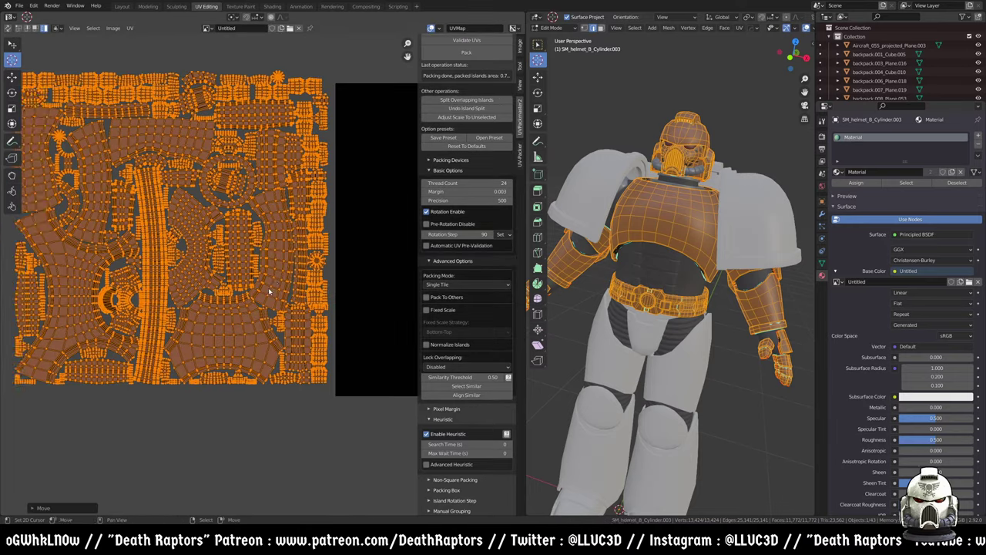
pyautogui.hotkey('alt', 'a')
# - Select the narrow islands along the right edge and the top-right pieces
pyautogui.keyDown('shift'); pyautogui.click(320, 231); pyautogui.keyUp('shift')
pyautogui.keyDown('shift'); pyautogui.click(317, 193); pyautogui.keyUp('shift')
pyautogui.keyDown('shift'); pyautogui.click(317, 161); pyautogui.keyUp('shift')
pyautogui.keyDown('shift'); pyautogui.click(315, 142); pyautogui.keyUp('shift')
pyautogui.keyDown('shift'); pyautogui.click(316, 117); pyautogui.keyUp('shift')
pyautogui.keyDown('shift'); pyautogui.click(304, 117); pyautogui.keyUp('shift')
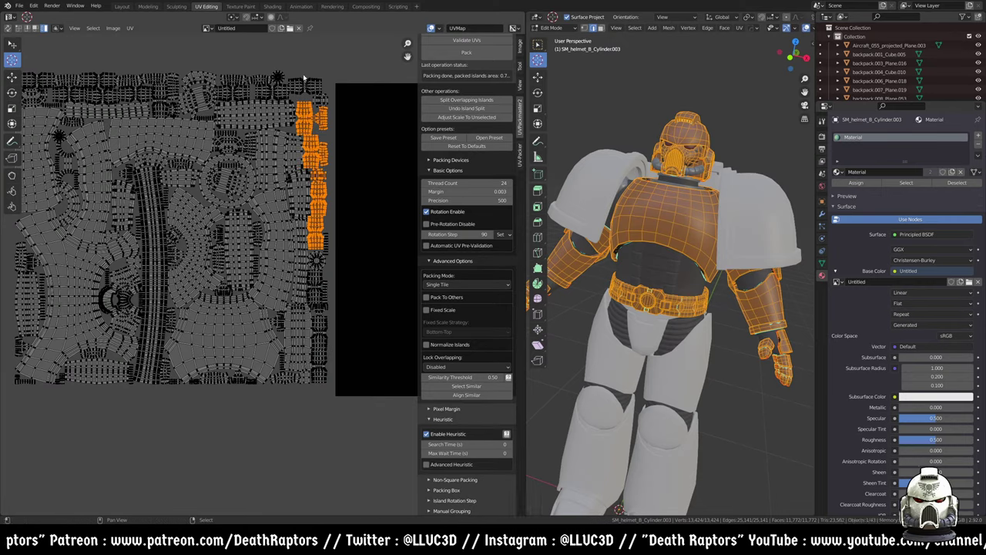
pyautogui.keyDown('shift'); pyautogui.click(277, 91); pyautogui.keyUp('shift')
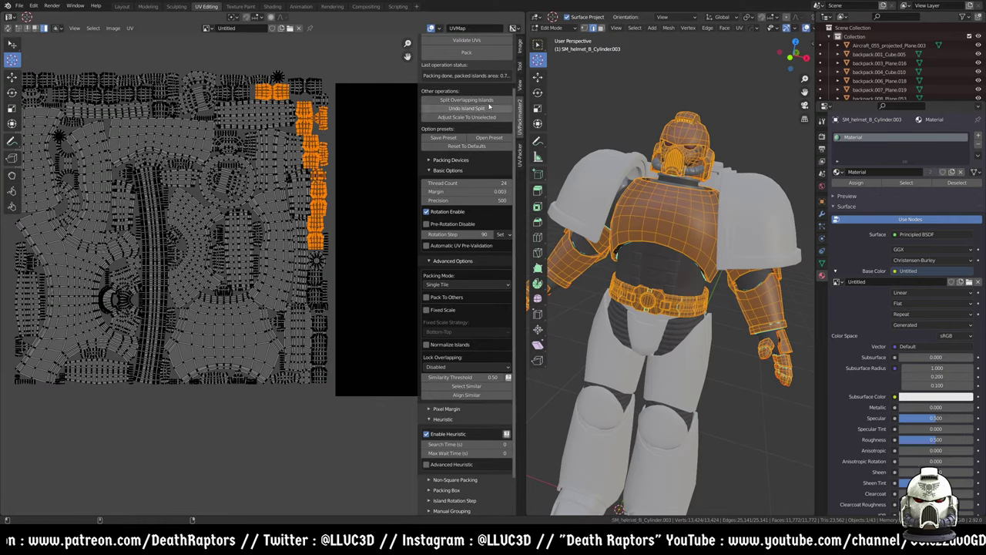
pyautogui.keyDown('shift'); pyautogui.click(320, 99); pyautogui.keyUp('shift')
pyautogui.keyDown('shift'); pyautogui.click(289, 82); pyautogui.keyUp('shift')
# - Restart the selection with the top strip and add the large L-shaped, centre, strip and lower islands
pyautogui.click(254, 114)
pyautogui.keyDown('shift'); pyautogui.click(154, 143); pyautogui.keyUp('shift')
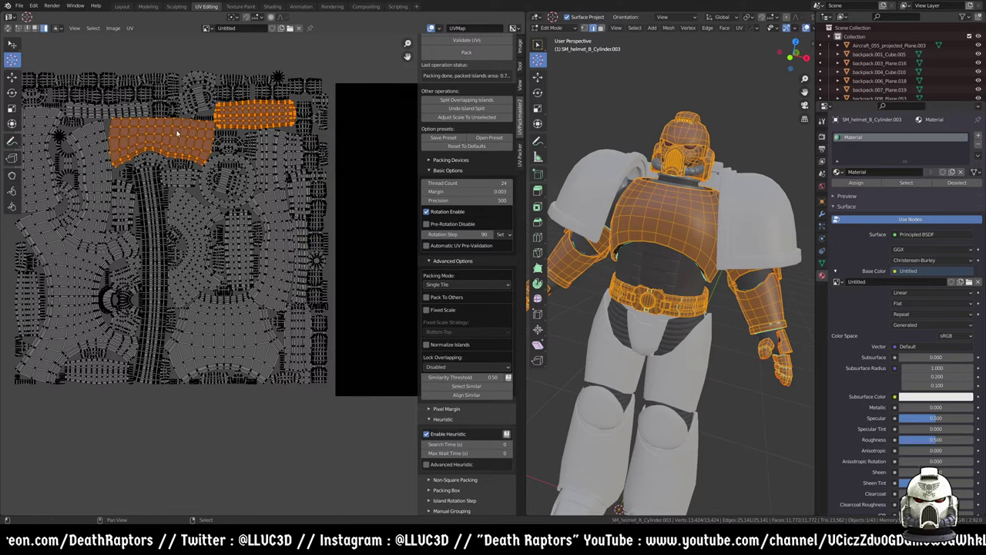
pyautogui.keyDown('shift'); pyautogui.click(196, 101); pyautogui.keyUp('shift')
pyautogui.keyDown('shift'); pyautogui.click(89, 193); pyautogui.keyUp('shift')
pyautogui.keyDown('shift'); pyautogui.click(38, 154); pyautogui.keyUp('shift')
pyautogui.moveTo(31, 157); pyautogui.dragTo(97, 133, button='middle')
pyautogui.keyDown('shift'); pyautogui.click(146, 262); pyautogui.keyUp('shift')
pyautogui.keyDown('shift'); pyautogui.click(292, 323); pyautogui.keyUp('shift')
pyautogui.keyDown('shift'); pyautogui.click(254, 215); pyautogui.keyUp('shift')
pyautogui.keyDown('shift'); pyautogui.click(339, 231); pyautogui.keyUp('shift')
pyautogui.keyDown('shift'); pyautogui.click(218, 254); pyautogui.keyUp('shift')
pyautogui.keyDown('shift'); pyautogui.click(187, 177); pyautogui.keyUp('shift')
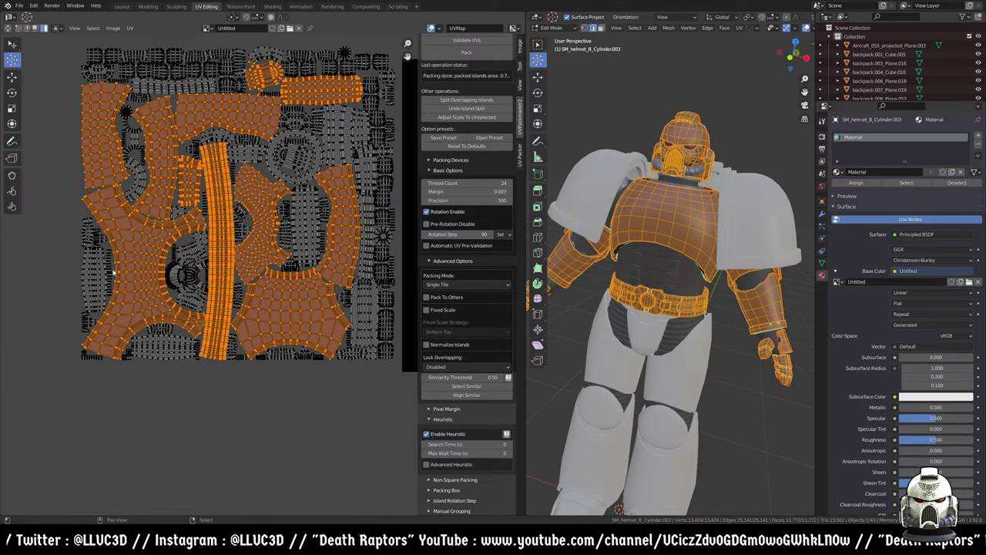
pyautogui.keyDown('shift'); pyautogui.click(92, 278); pyautogui.keyUp('shift')
pyautogui.keyDown('shift'); pyautogui.click(193, 276); pyautogui.keyUp('shift')
pyautogui.keyDown('shift'); pyautogui.click(165, 347); pyautogui.keyUp('shift')
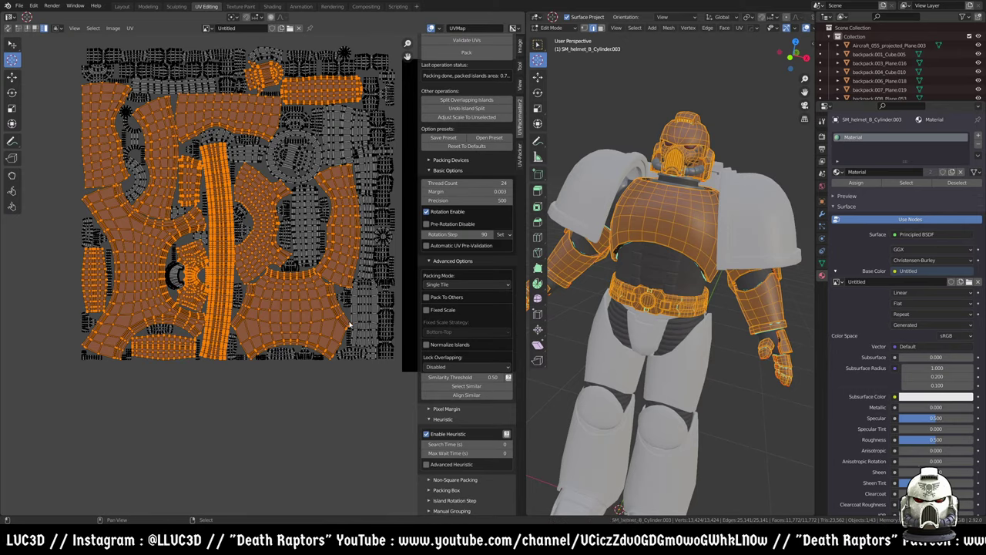
# - Add the remaining right-side, top-centre, left and round islands to the selection
pyautogui.moveTo(207, 277); pyautogui.dragTo(181, 281, button='middle')
pyautogui.keyDown('shift'); pyautogui.click(338, 316); pyautogui.keyUp('shift')
pyautogui.keyDown('shift'); pyautogui.click(340, 239); pyautogui.keyUp('shift')
pyautogui.keyDown('shift'); pyautogui.click(280, 228); pyautogui.keyUp('shift')
pyautogui.keyDown('shift'); pyautogui.click(277, 160); pyautogui.keyUp('shift')
pyautogui.keyDown('shift'); pyautogui.click(312, 137); pyautogui.keyUp('shift')
pyautogui.keyDown('shift'); pyautogui.click(335, 130); pyautogui.keyUp('shift')
pyautogui.keyDown('shift'); pyautogui.click(338, 173); pyautogui.keyUp('shift')
pyautogui.keyDown('shift'); pyautogui.click(177, 91); pyautogui.keyUp('shift')
pyautogui.keyDown('shift'); pyautogui.click(219, 157); pyautogui.keyUp('shift')
pyautogui.keyDown('shift'); pyautogui.click(193, 141); pyautogui.keyUp('shift')
pyautogui.keyDown('shift'); pyautogui.click(111, 183); pyautogui.keyUp('shift')
pyautogui.moveTo(145, 243); pyautogui.dragTo(134, 189, button='middle')
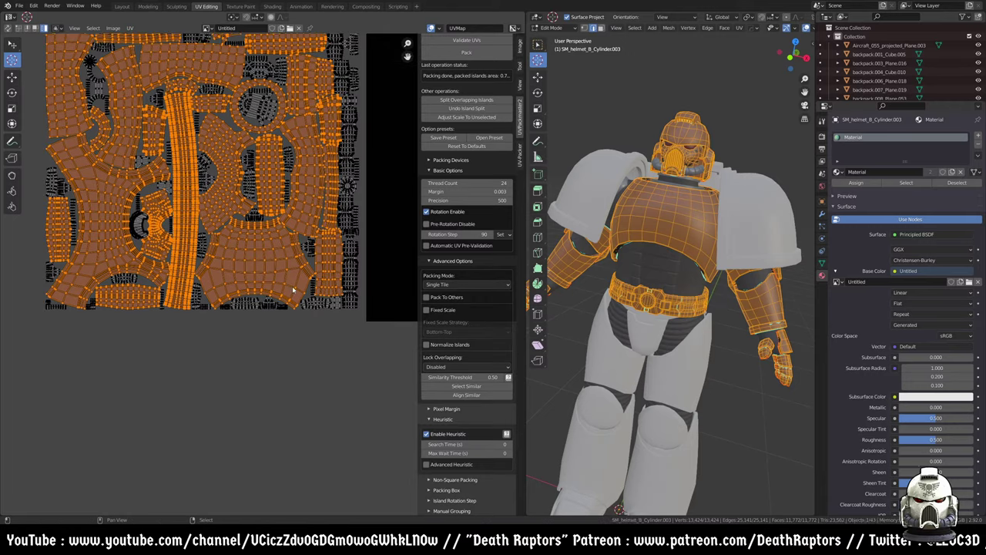
pyautogui.moveTo(283, 298); pyautogui.dragTo(261, 339, button='middle')
pyautogui.moveTo(195, 157); pyautogui.dragTo(264, 217, button='middle')
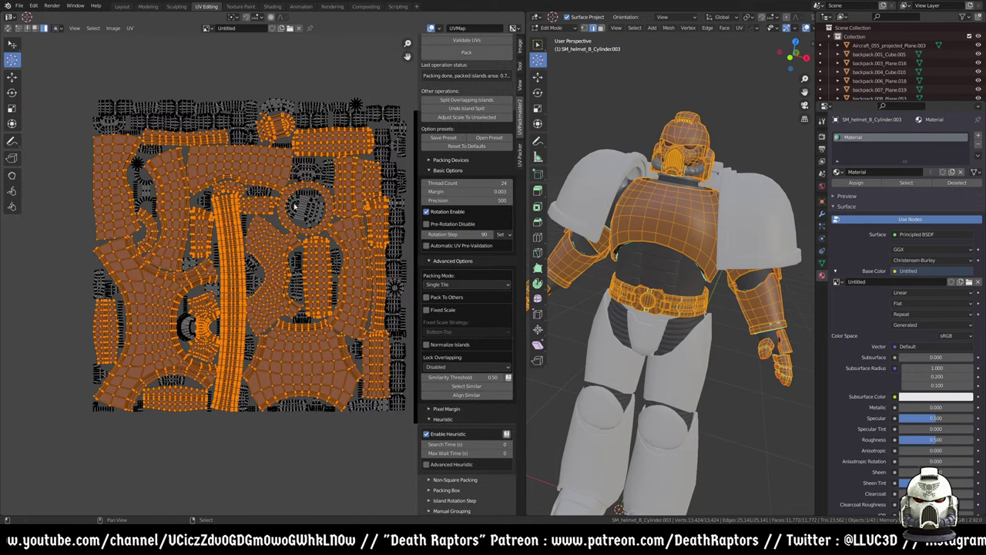
pyautogui.press('l')
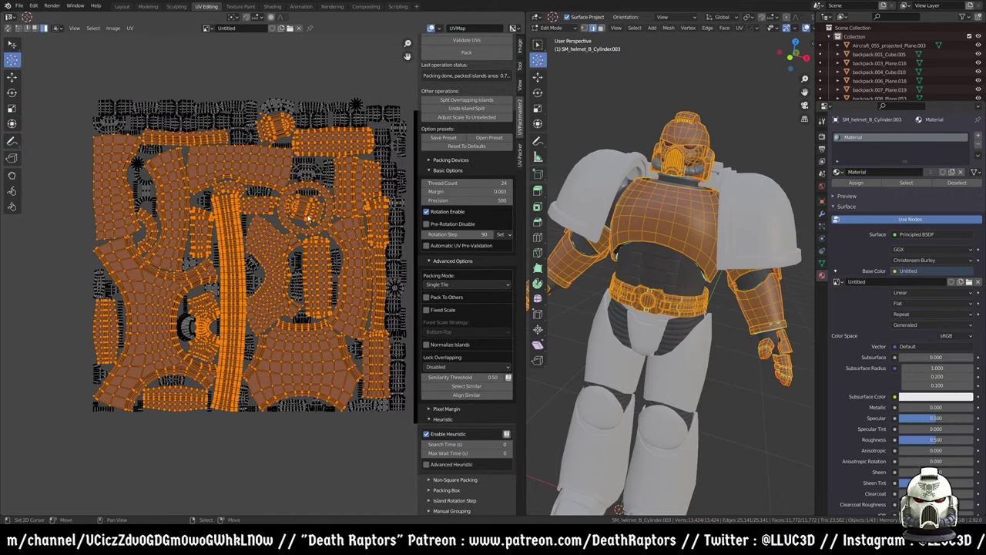
pyautogui.moveTo(379, 251); pyautogui.dragTo(322, 226, button='middle')
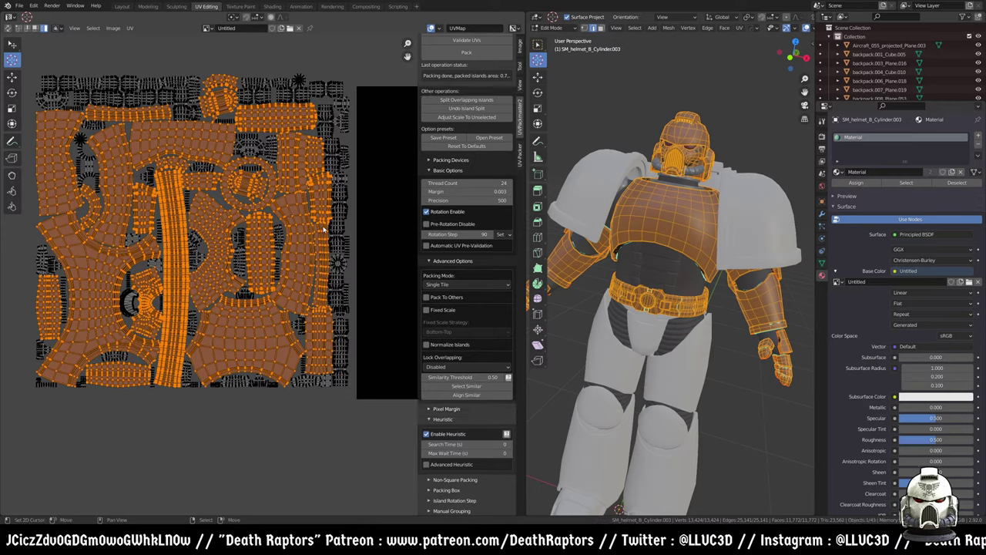
pyautogui.scroll(-2, 322, 225)
# - Pack the selected large islands into the image square and invert to the small leftovers
pyautogui.click(466, 52)
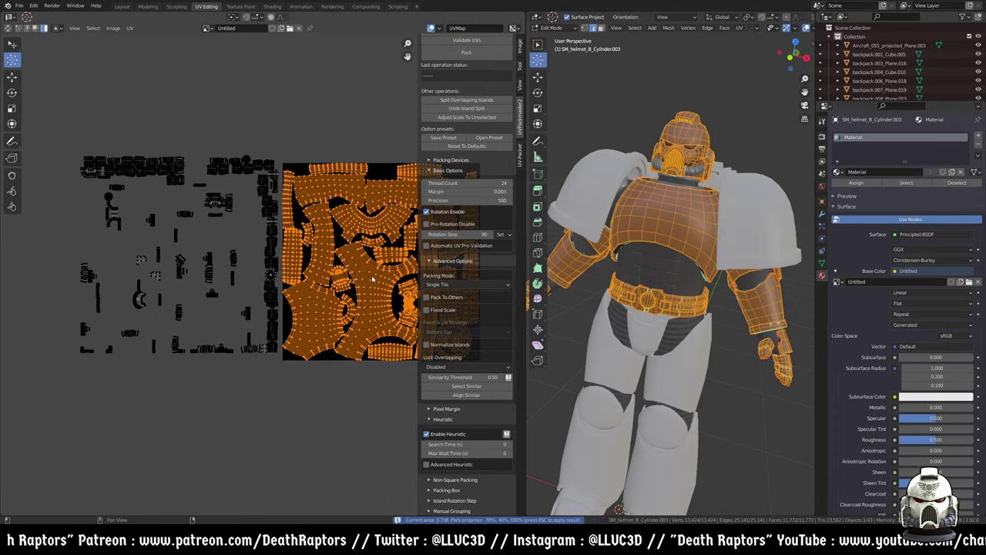
pyautogui.moveTo(371, 283); pyautogui.dragTo(341, 281, button='middle')
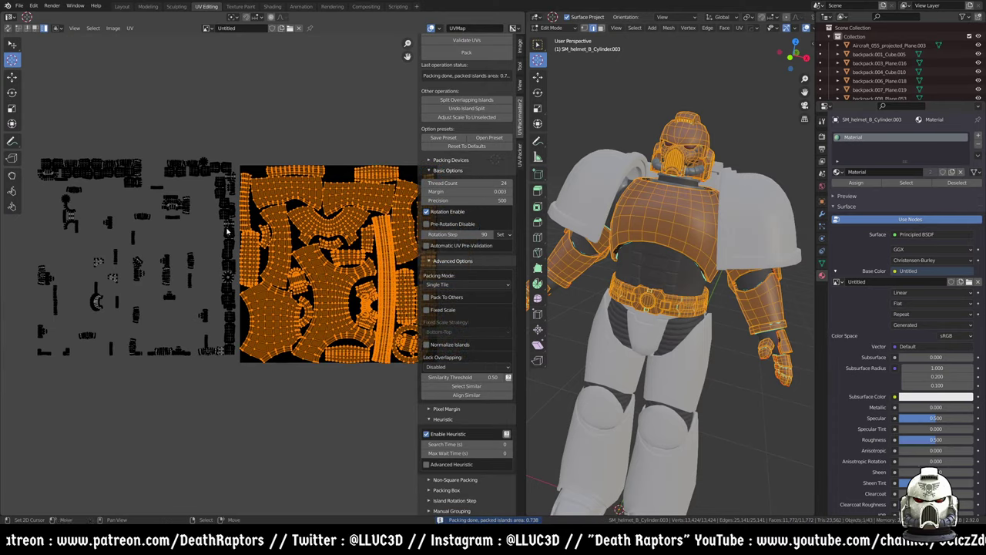
pyautogui.hotkey('ctrl', 'i')
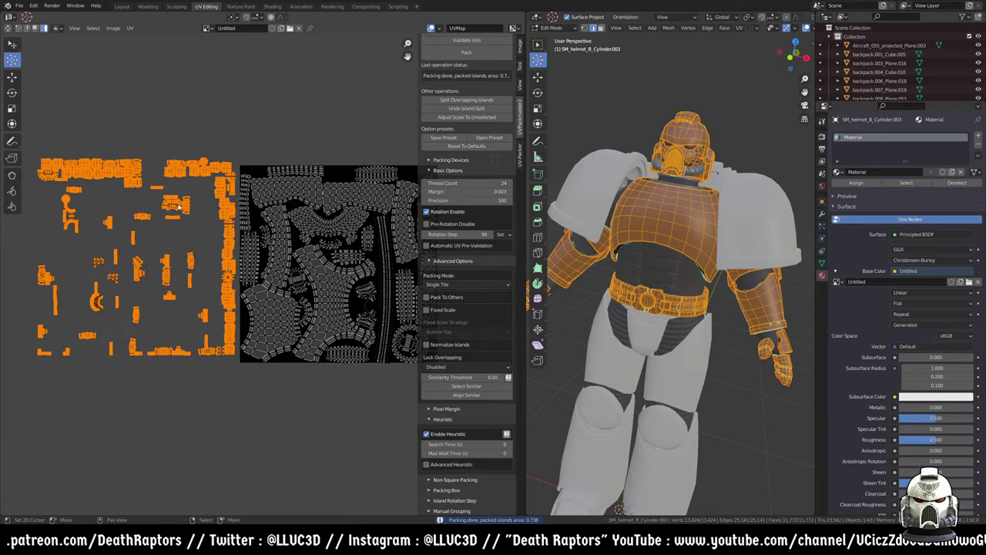
pyautogui.scroll(-2, 458, 358)
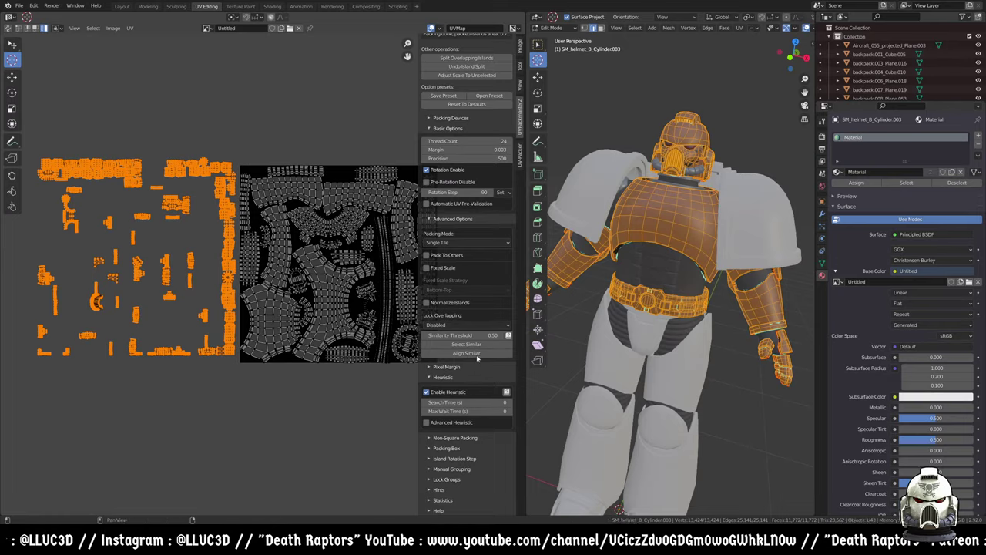
# - Turn on Pack To Others and pack the small islands into the remaining gaps
pyautogui.click(459, 254)
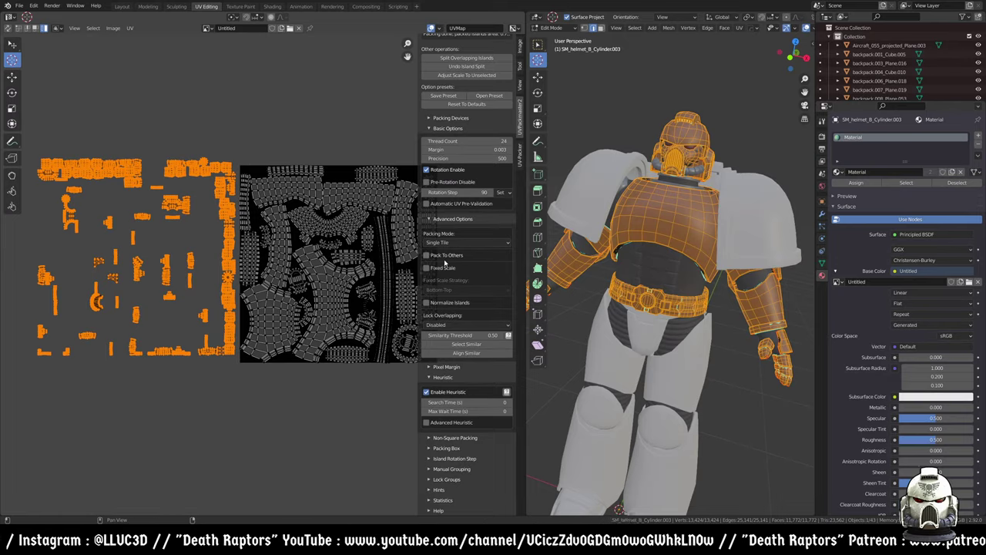
pyautogui.scroll(-4, 262, 231)
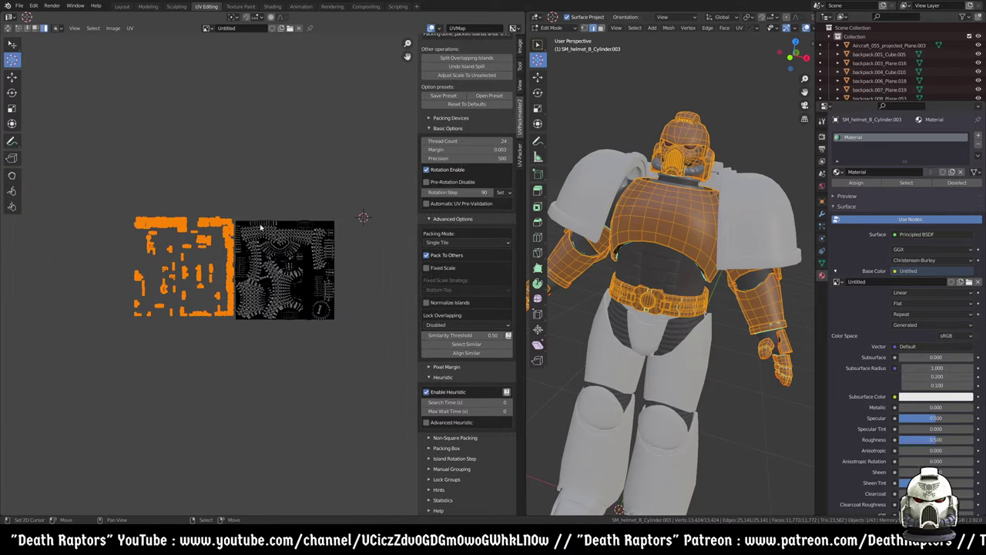
pyautogui.scroll(4, 246, 241)
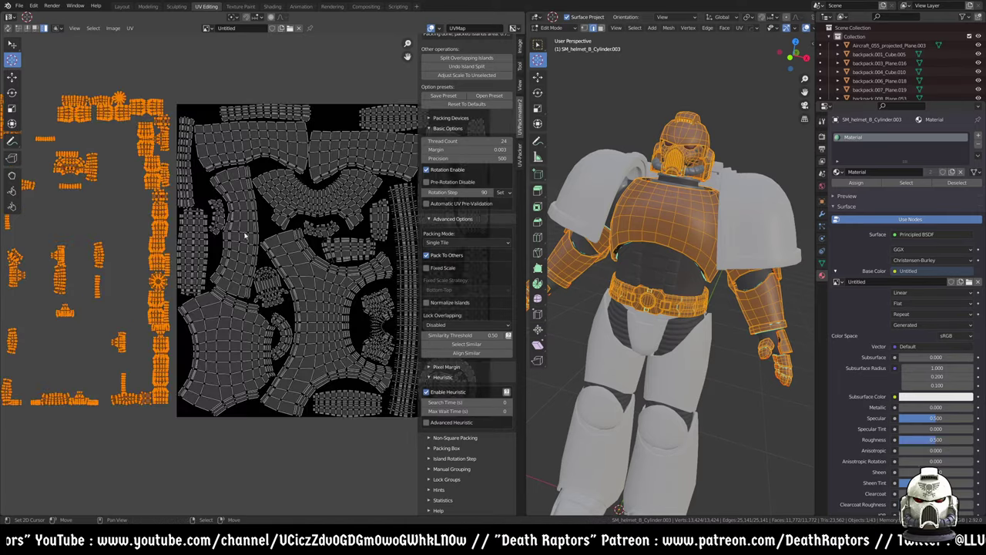
pyautogui.scroll(3, 260, 202)
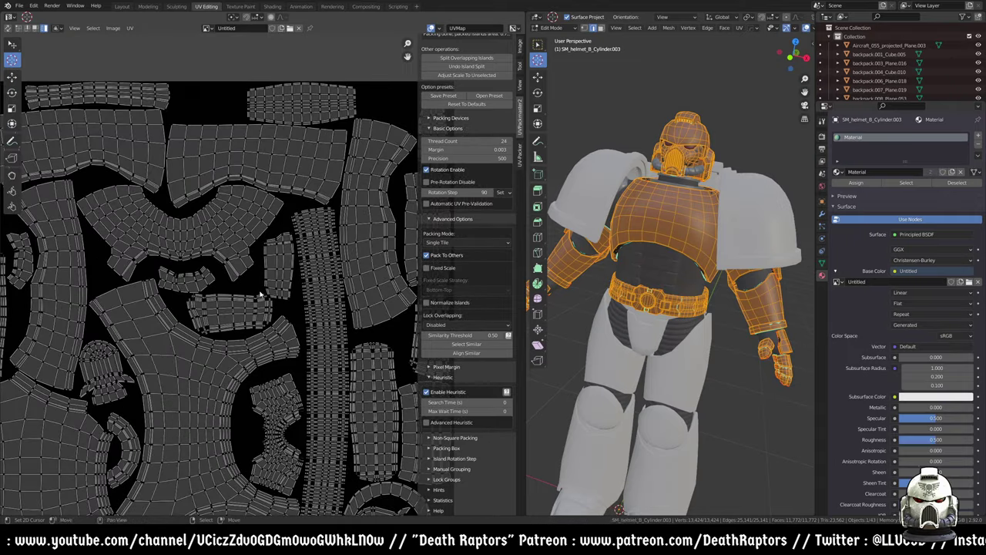
pyautogui.scroll(-3, 248, 292)
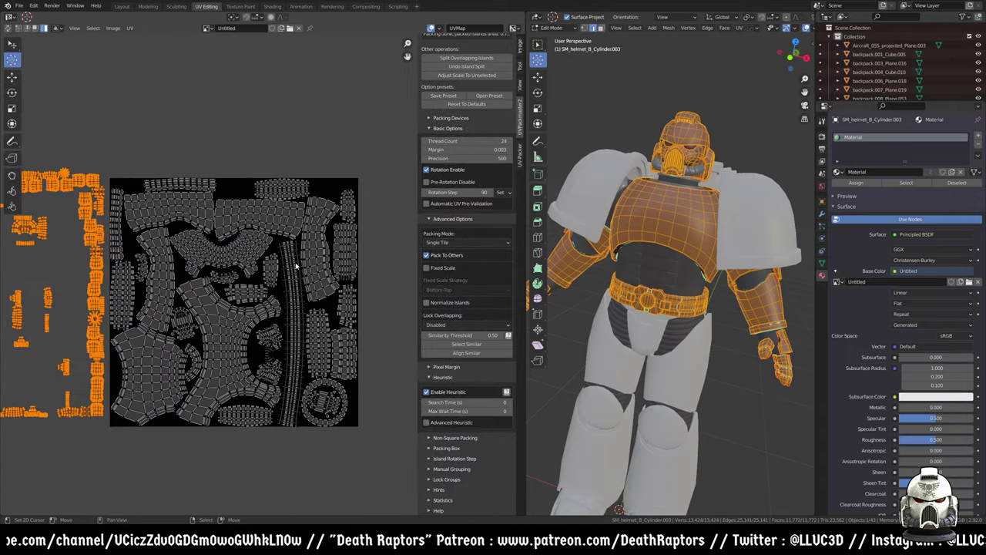
pyautogui.scroll(1, 293, 265)
pyautogui.scroll(-1, 294, 250)
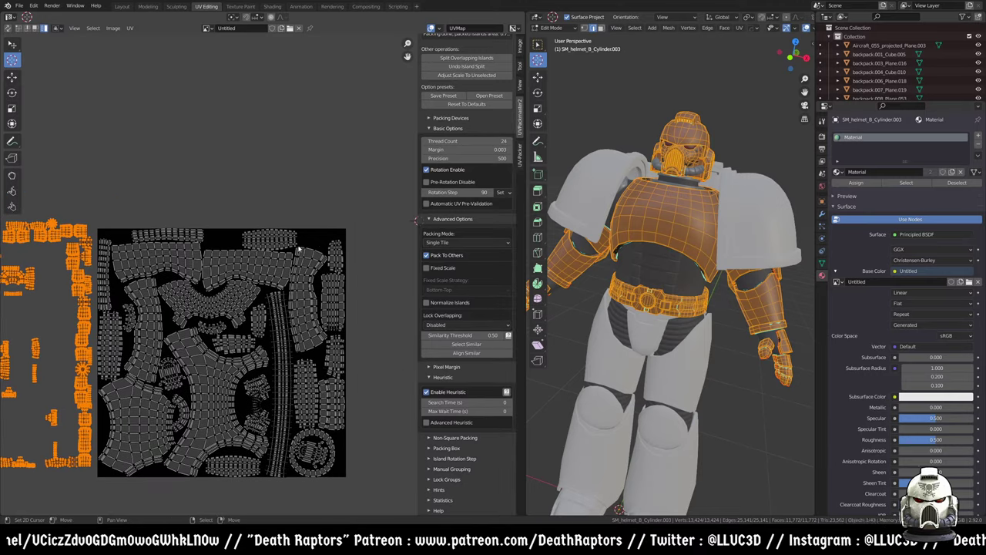
pyautogui.moveTo(141, 348); pyautogui.dragTo(169, 305, button='middle')
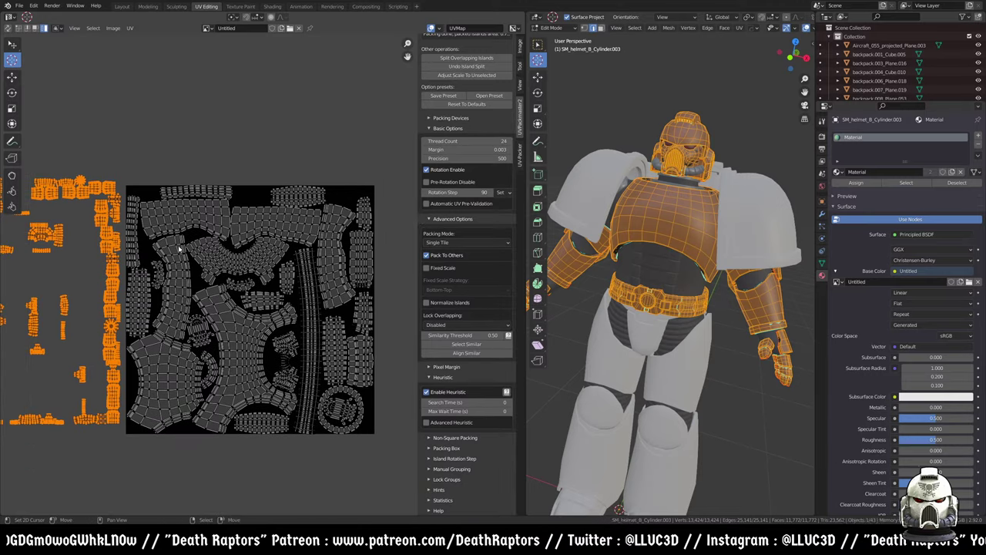
pyautogui.scroll(4, 281, 245)
pyautogui.keyDown('ctrl'); pyautogui.hscroll(-5, 216, 254); pyautogui.keyUp('ctrl')
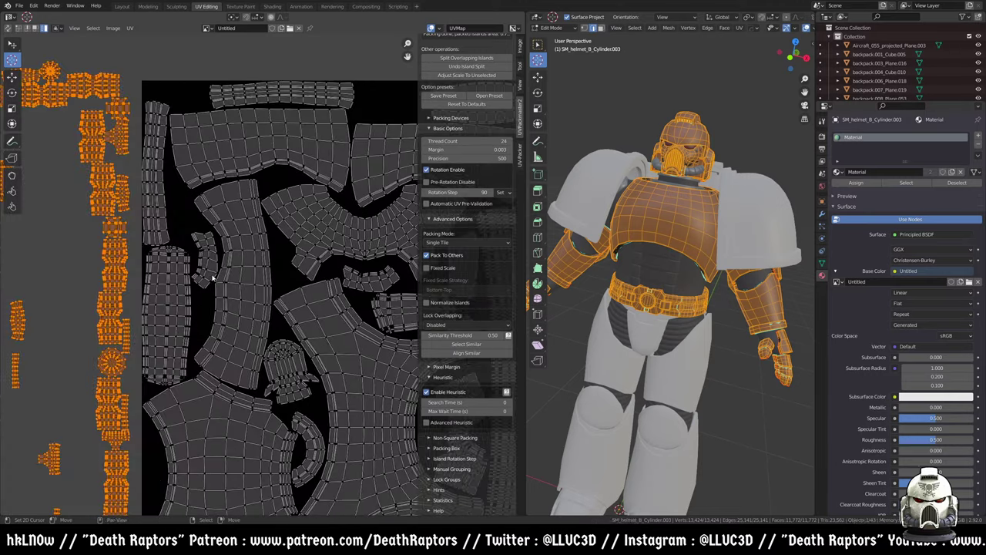
pyautogui.scroll(-5, 106, 235)
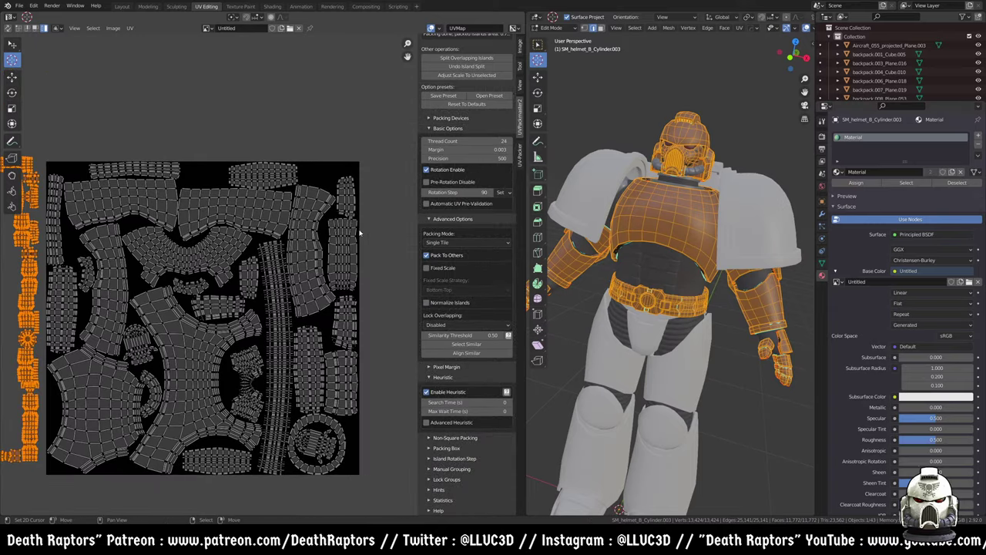
pyautogui.scroll(5, 484, 128)
pyautogui.click(466, 102)
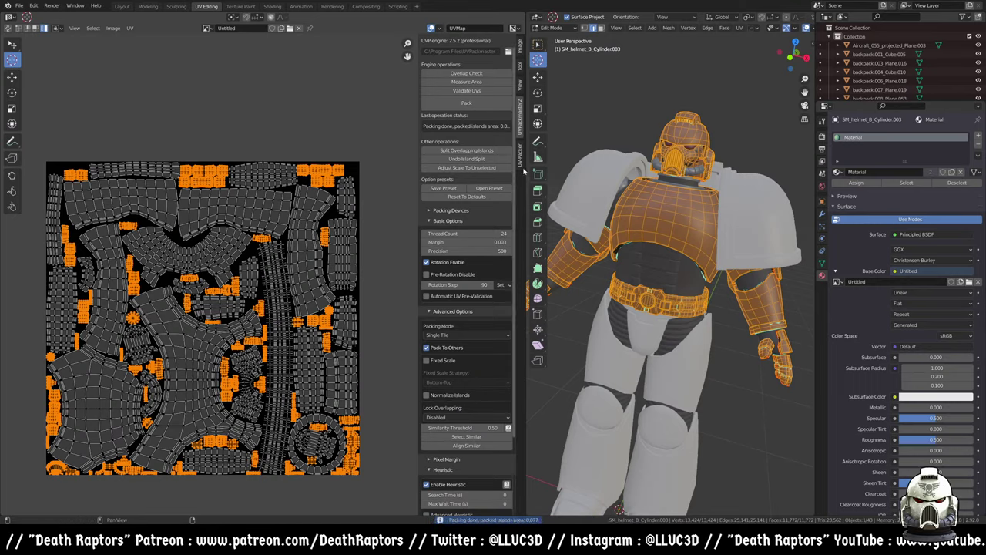
# - Change the generated image type to a Color Grid
pyautogui.click(519, 45)
pyautogui.click(485, 130)
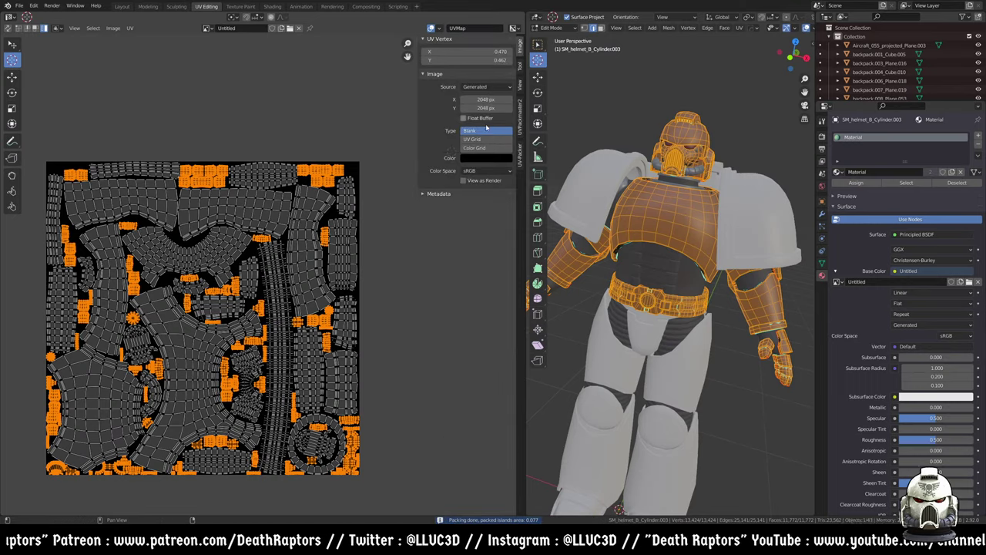
pyautogui.click(476, 148)
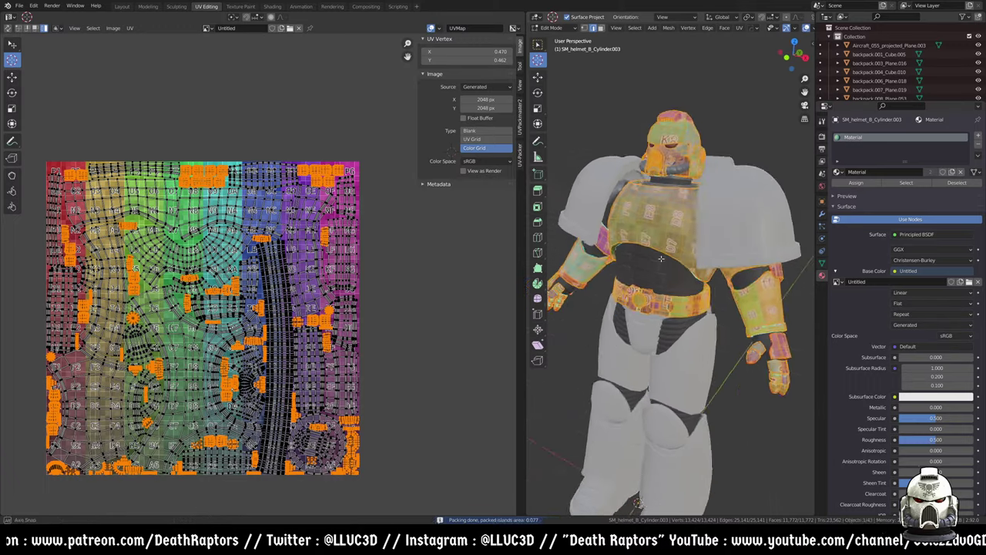
pyautogui.scroll(6, 703, 249)
# - Bring the armoured hand into view and select all of its UVs in the UV Editor
pyautogui.moveTo(673, 314); pyautogui.dragTo(653, 327, button='middle')
pyautogui.scroll(3, 645, 291)
pyautogui.hotkey('alt', 'a')
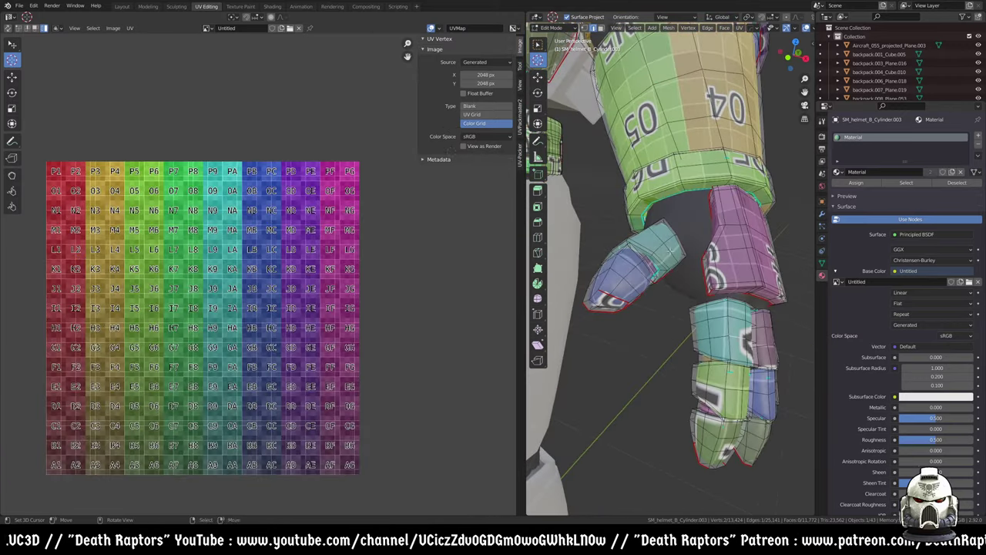
pyautogui.moveTo(666, 250); pyautogui.dragTo(648, 271, button='middle')
pyautogui.press('a')
pyautogui.hotkey('alt', 'a')
pyautogui.press('a')
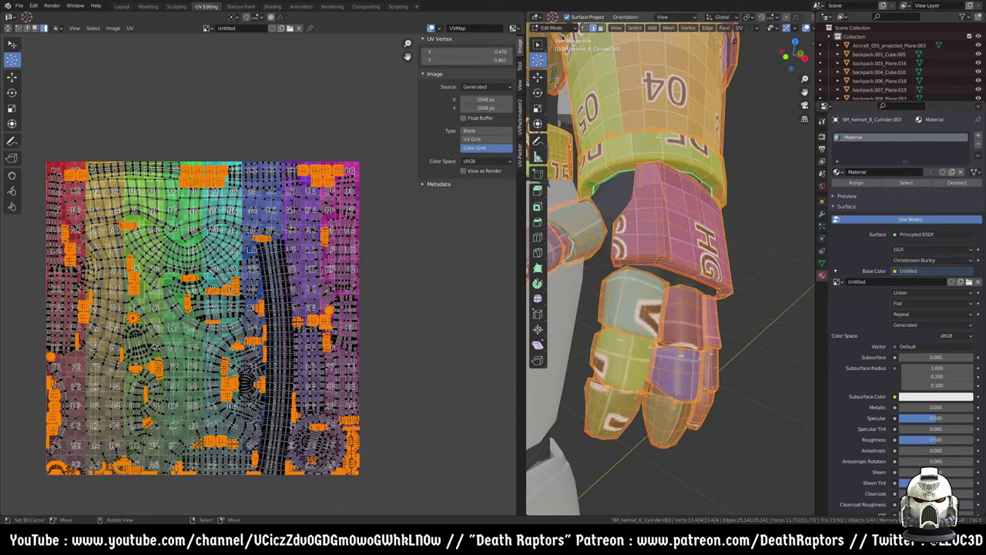
pyautogui.scroll(-2, 264, 277)
pyautogui.press('a')
pyautogui.scroll(5, 299, 265)
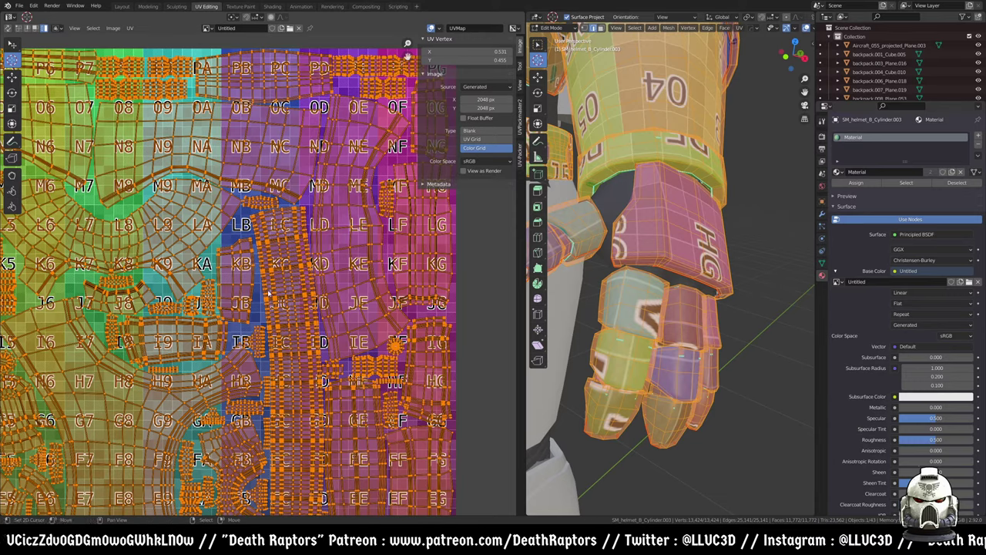
# - Turn off Pack To Others in UVPackmaster2
pyautogui.click(520, 119)
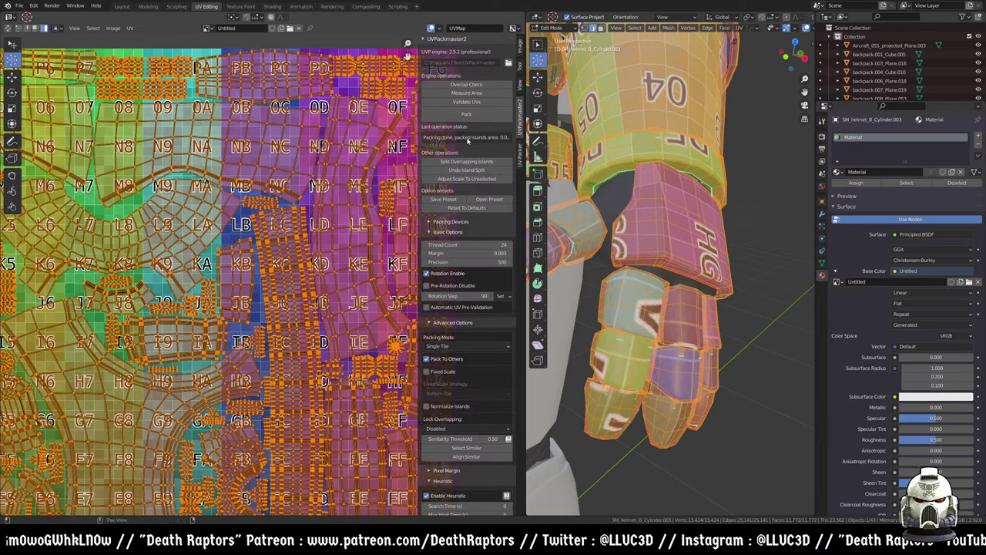
pyautogui.click(426, 358)
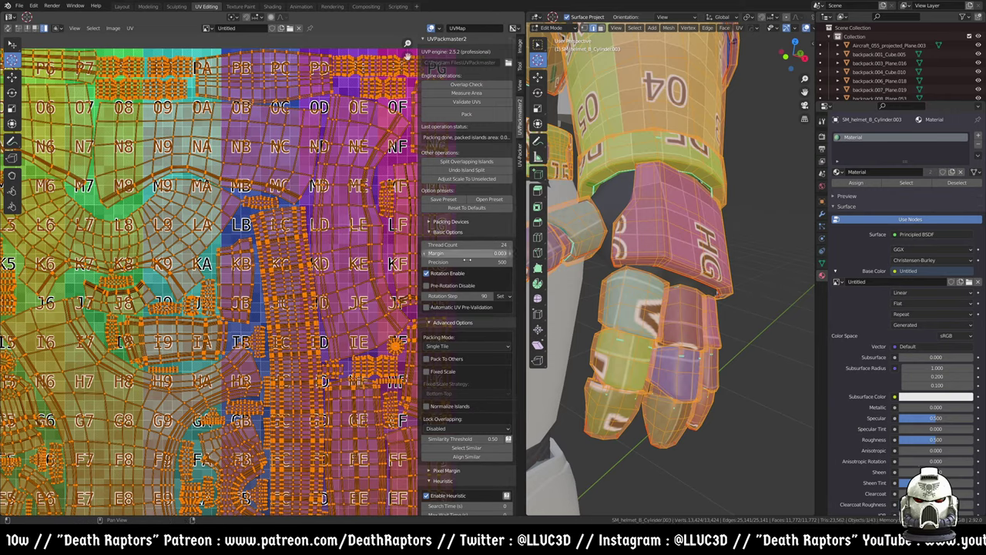
pyautogui.scroll(-2, 478, 332)
pyautogui.scroll(-2, 481, 339)
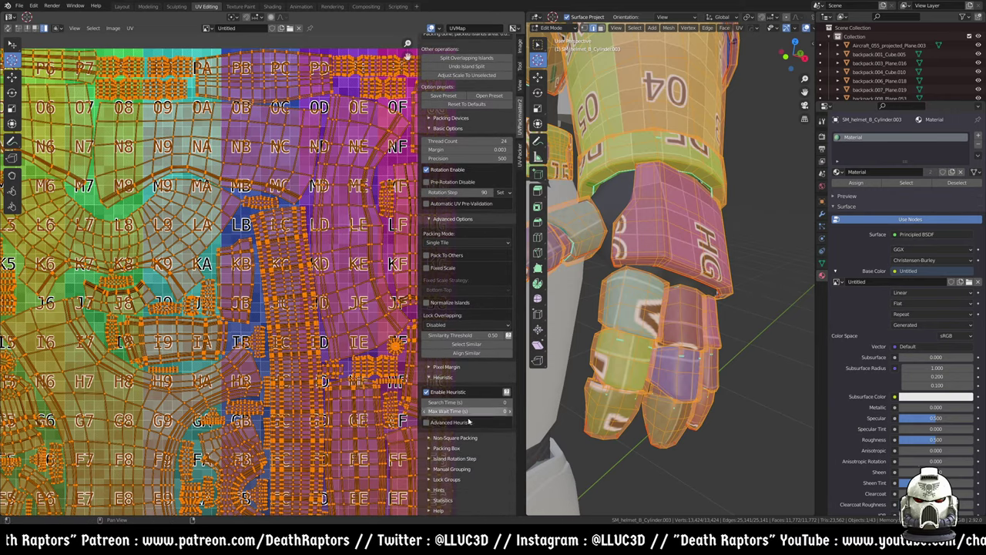
# - Repack the UV islands with UV-Packer and inspect the resulting layout
pyautogui.click(521, 159)
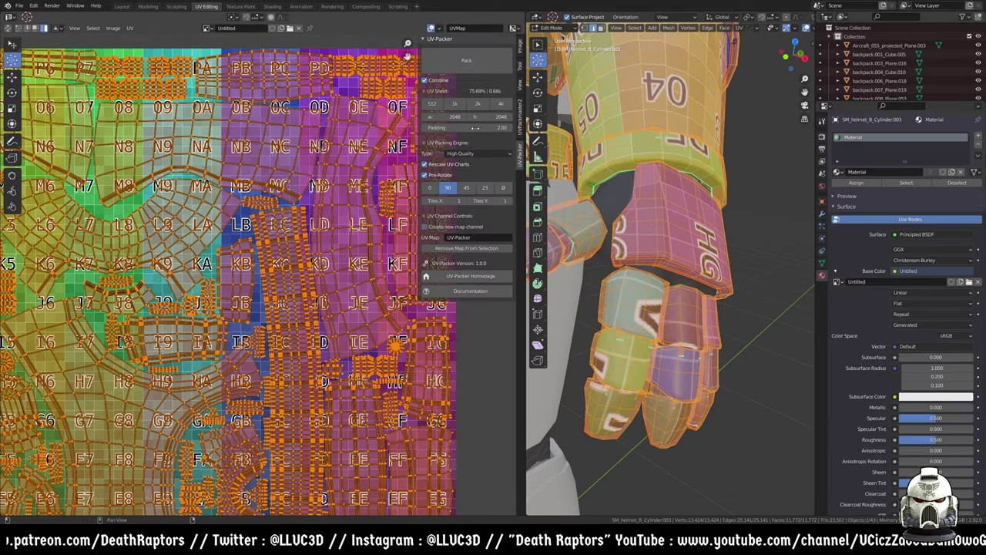
pyautogui.scroll(-7, 337, 223)
pyautogui.scroll(1, 316, 221)
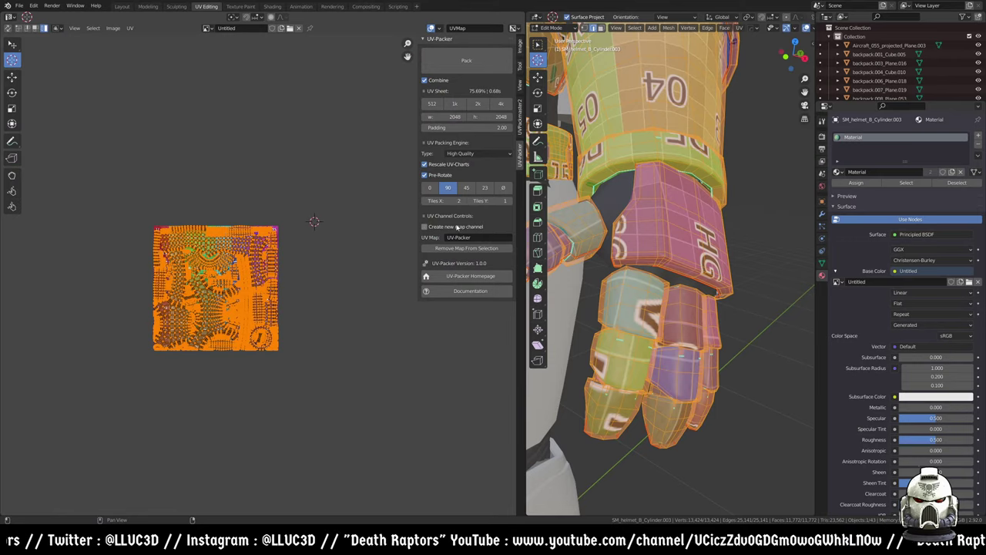
pyautogui.click(455, 68)
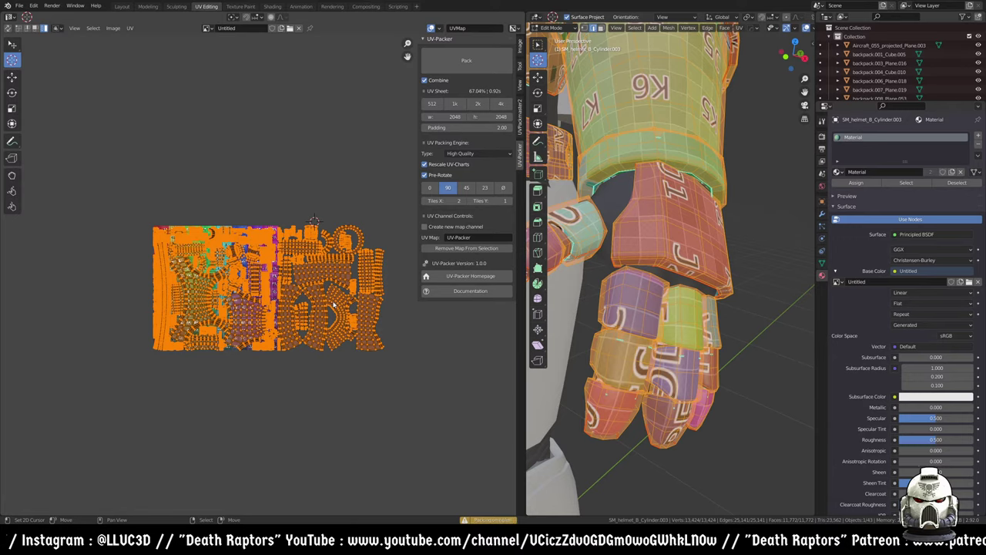
pyautogui.scroll(3, 332, 304)
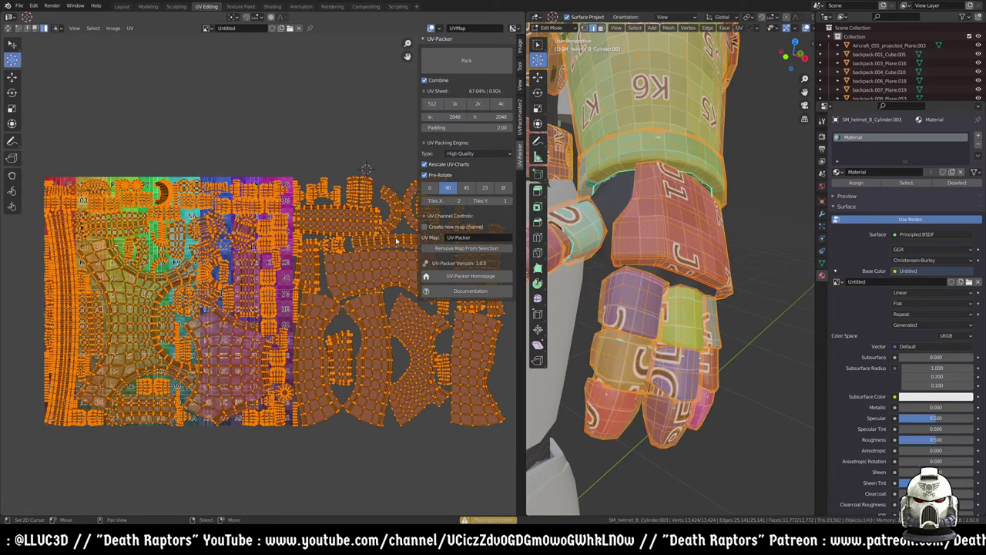
pyautogui.moveTo(372, 297); pyautogui.dragTo(314, 288, button='middle')
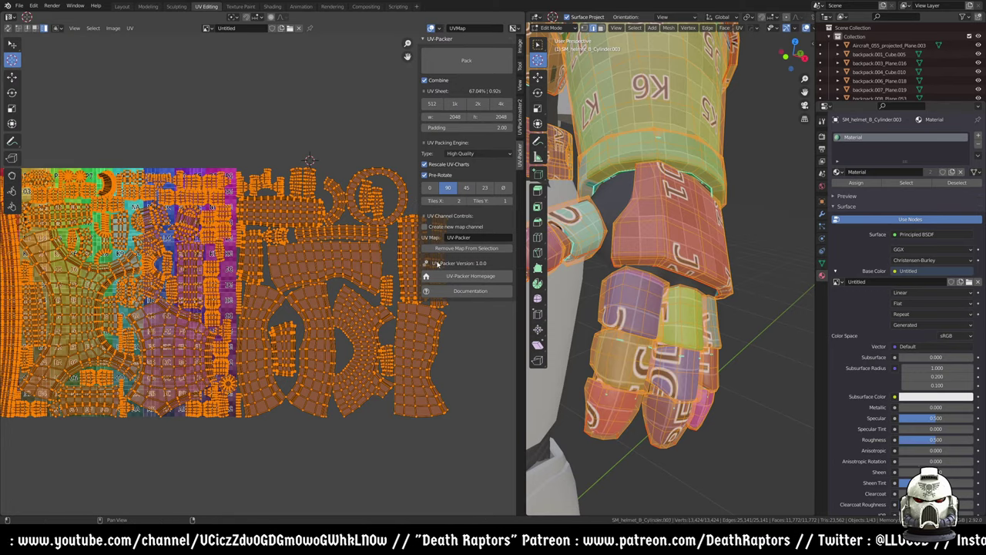
pyautogui.scroll(3, 206, 266)
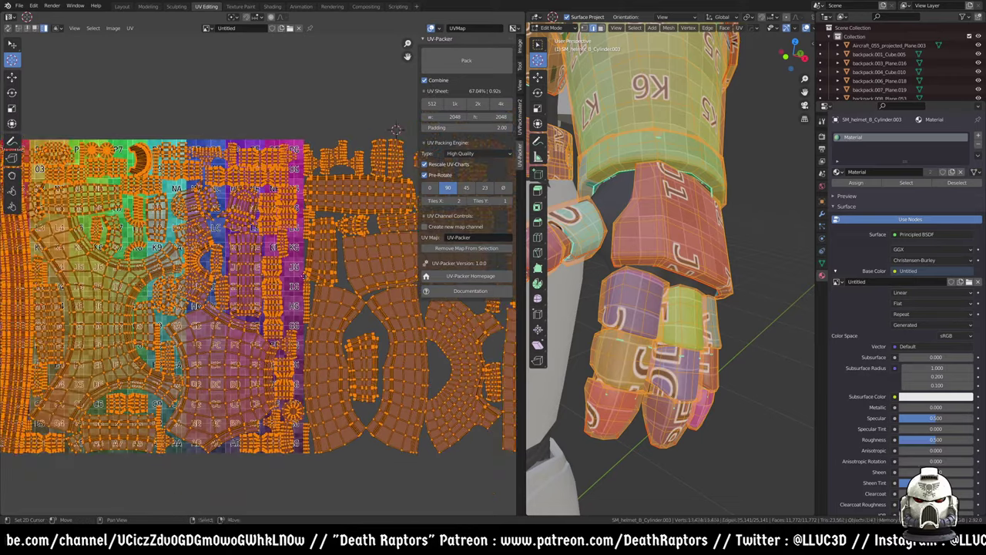
pyautogui.scroll(-4, 218, 325)
# - Return to UVPackmaster2 and expand its Pixel Margin and Packing Box sections
pyautogui.click(521, 129)
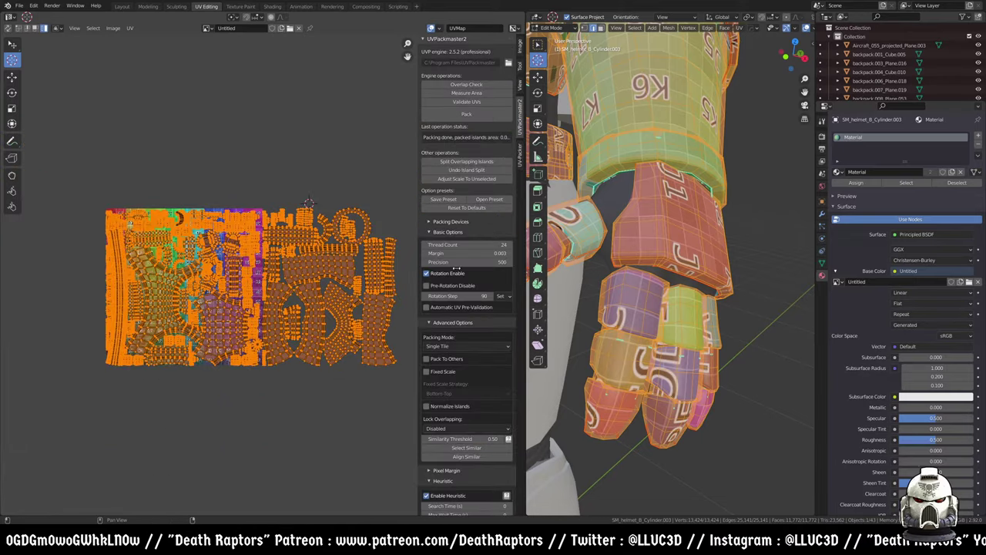
pyautogui.scroll(-2, 446, 385)
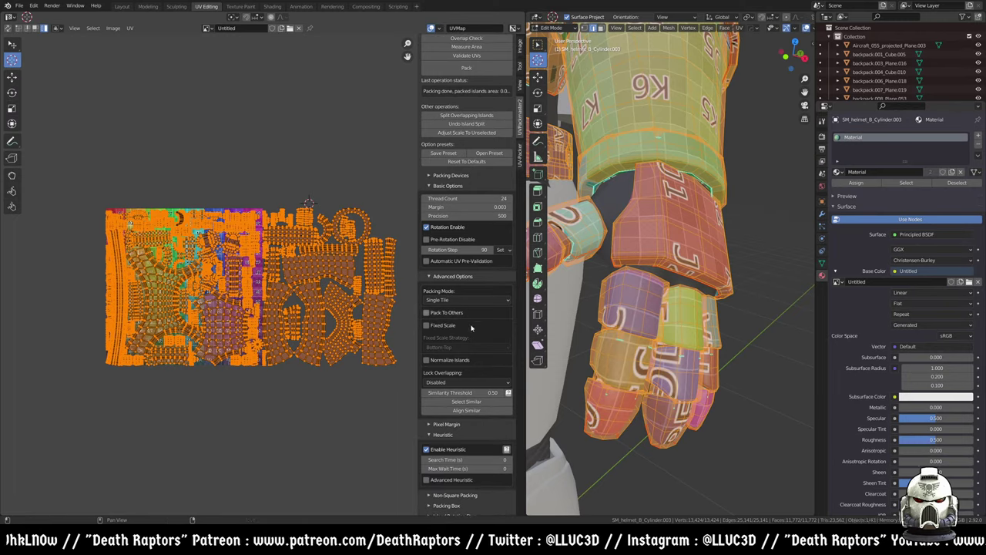
pyautogui.scroll(-2, 429, 402)
pyautogui.scroll(-1, 452, 452)
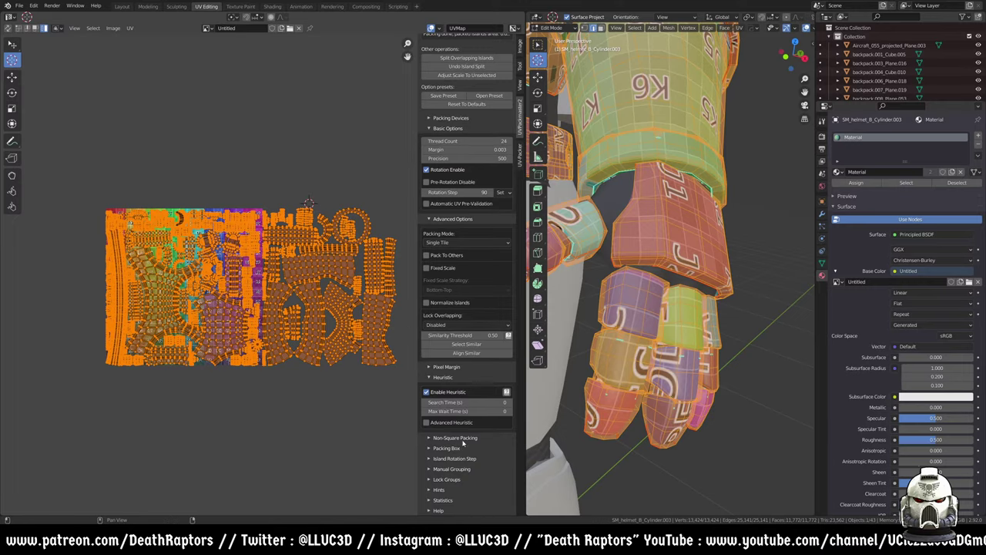
pyautogui.scroll(4, 461, 323)
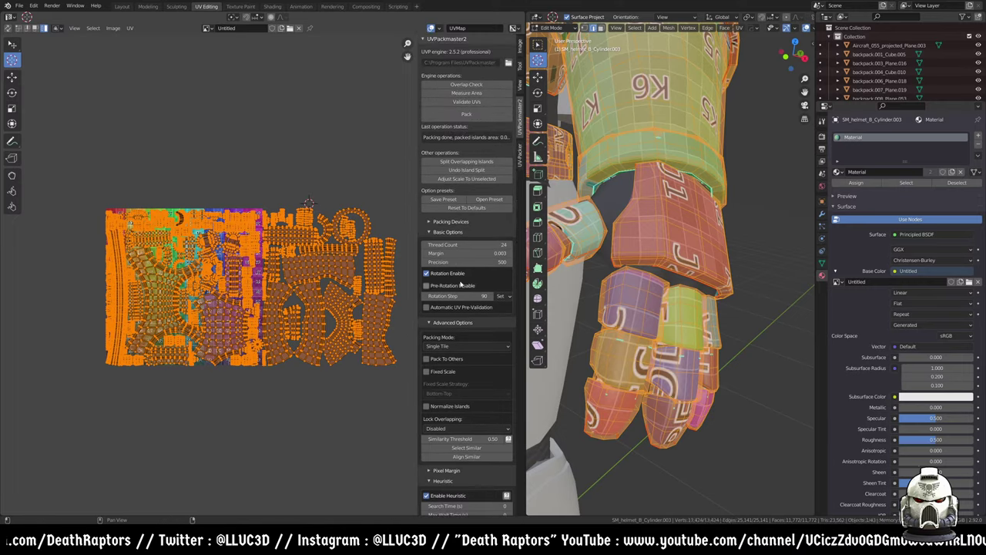
pyautogui.scroll(-2, 451, 362)
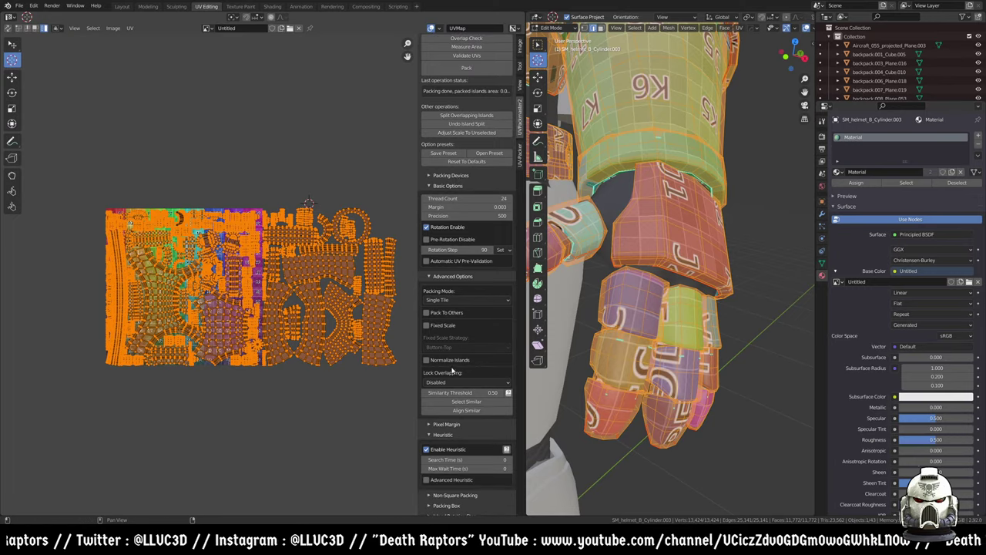
pyautogui.scroll(-3, 451, 382)
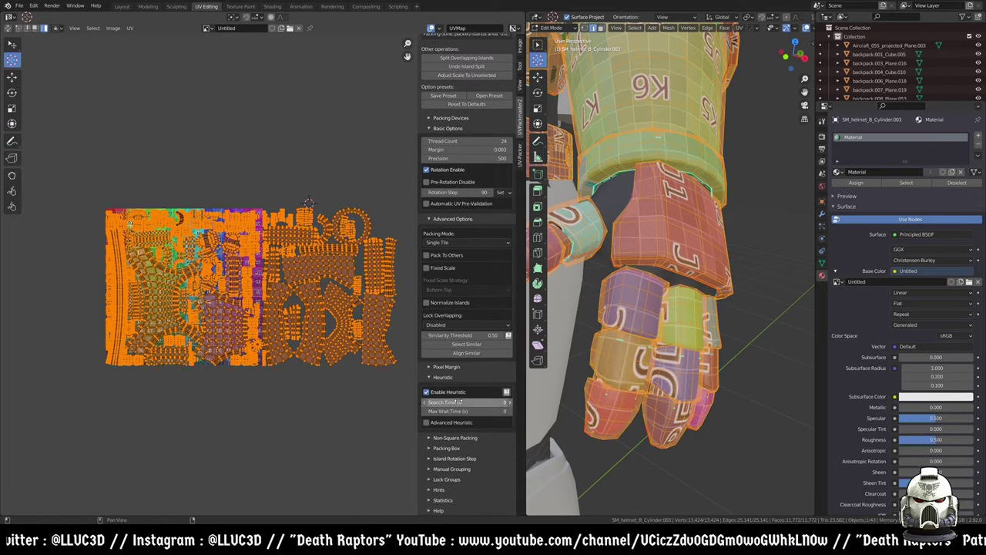
pyautogui.click(451, 368)
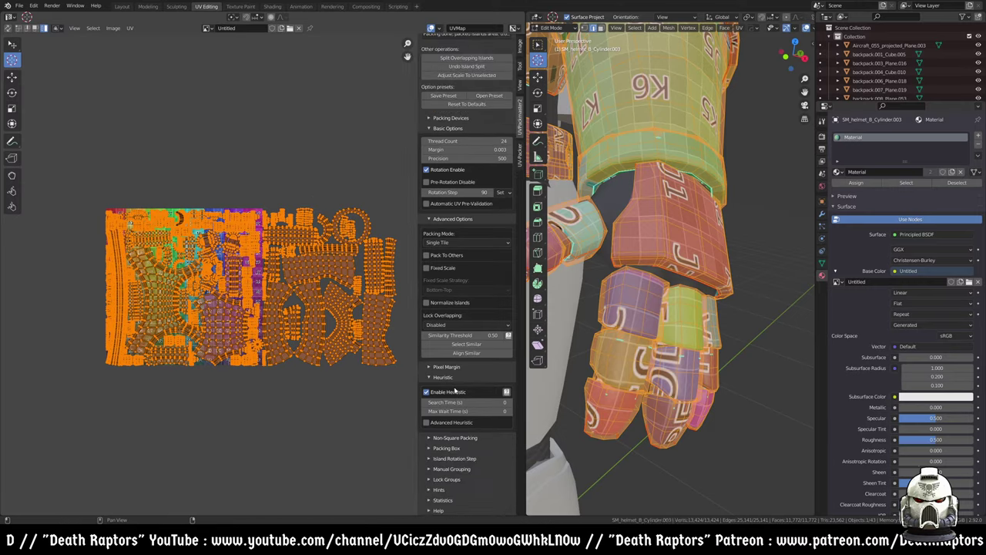
pyautogui.click(447, 448)
# - Review the UVPackmaster2 settings, briefly expanding and collapsing Non-Square Packing
pyautogui.scroll(-5, 451, 451)
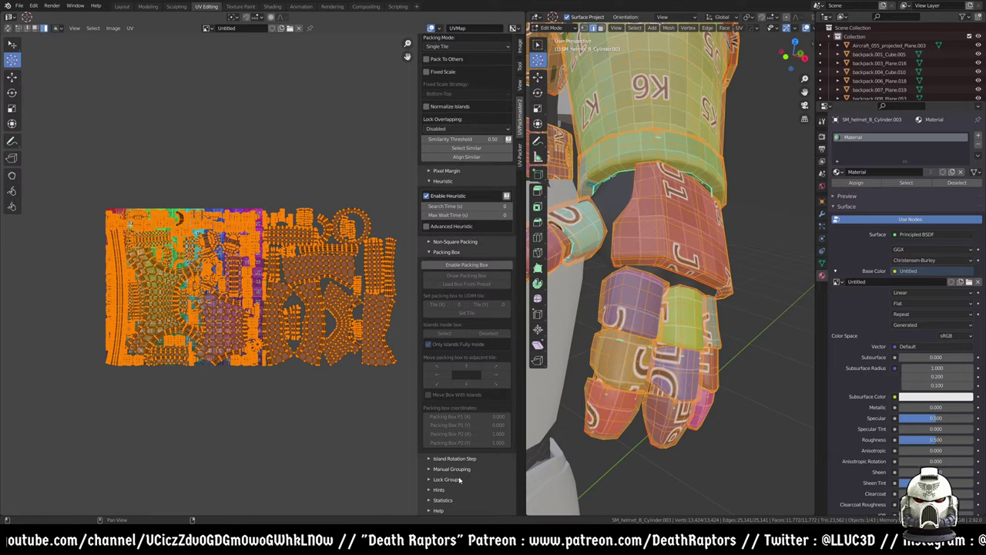
pyautogui.scroll(3, 488, 256)
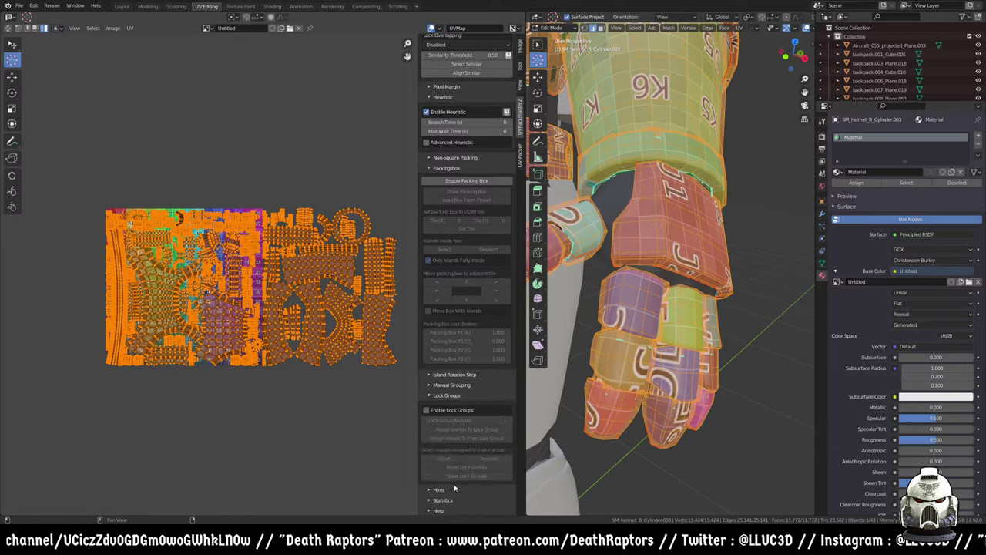
pyautogui.scroll(6, 462, 224)
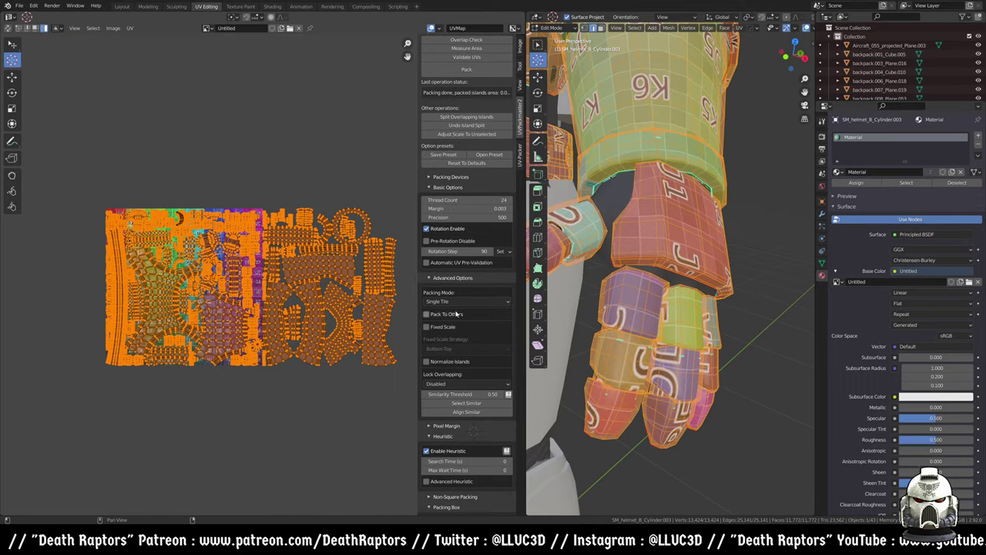
pyautogui.scroll(2, 458, 308)
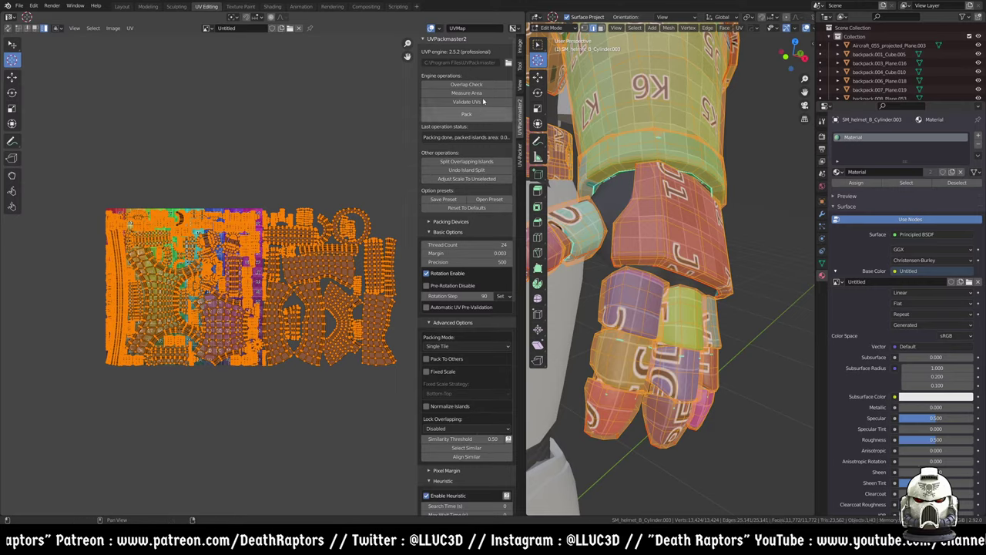
pyautogui.scroll(-5, 463, 344)
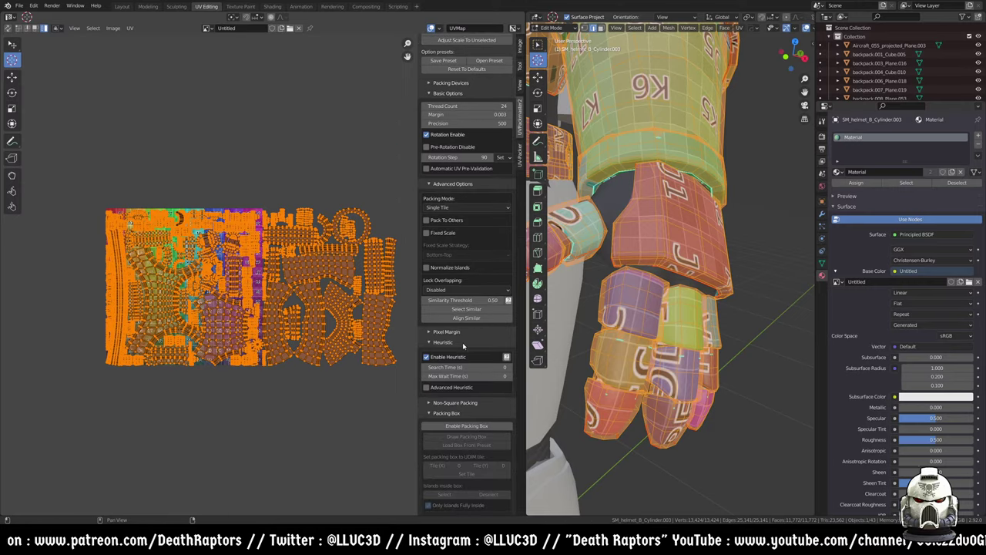
pyautogui.scroll(-2, 463, 344)
pyautogui.click(458, 356)
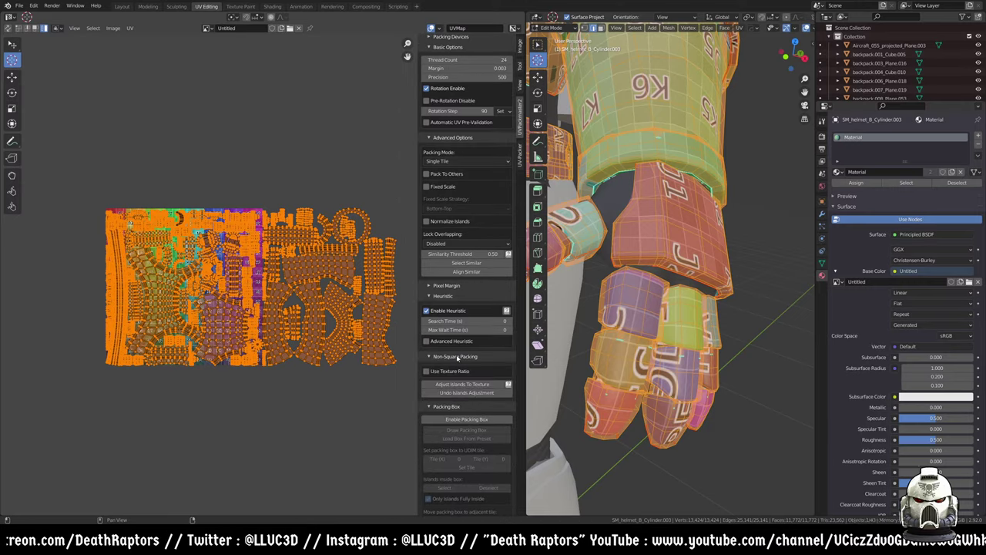
pyautogui.click(457, 356)
pyautogui.scroll(-2, 458, 372)
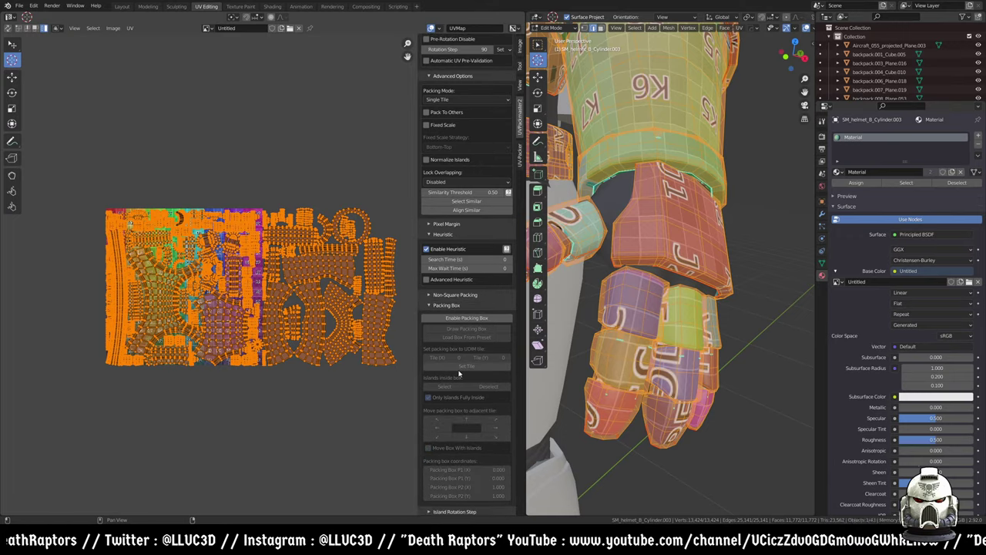
# - Enable the packing box, set its tile X to 1, and pack all UVs into that tile
pyautogui.click(461, 319)
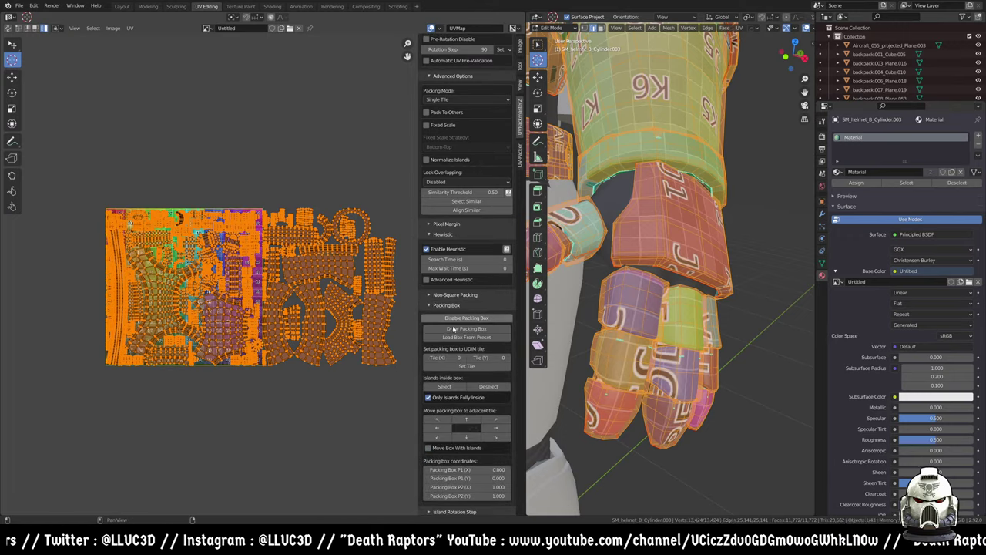
pyautogui.moveTo(465, 361); pyautogui.dragTo(478, 361)
pyautogui.click(466, 366)
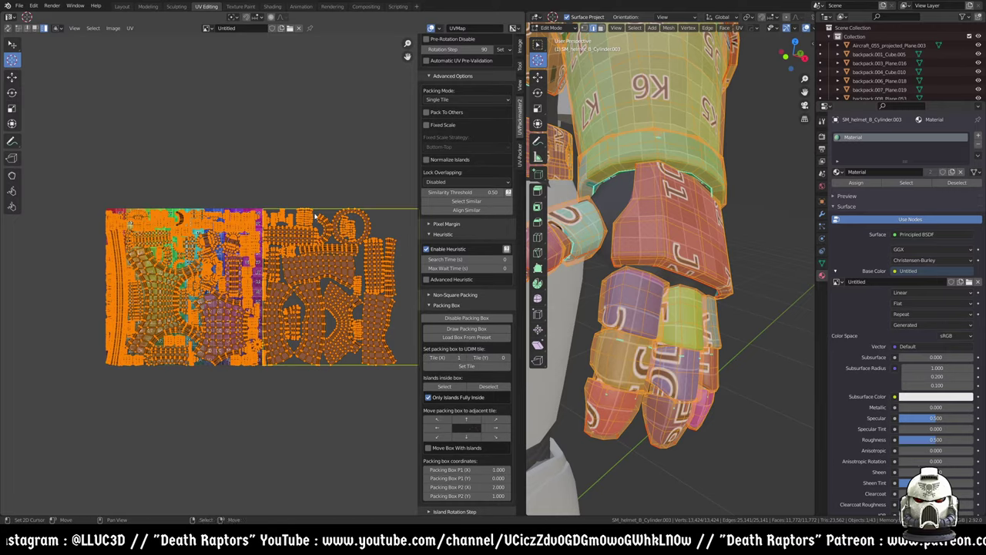
pyautogui.moveTo(376, 222); pyautogui.dragTo(320, 213, button='middle')
pyautogui.scroll(7, 466, 192)
pyautogui.click(466, 82)
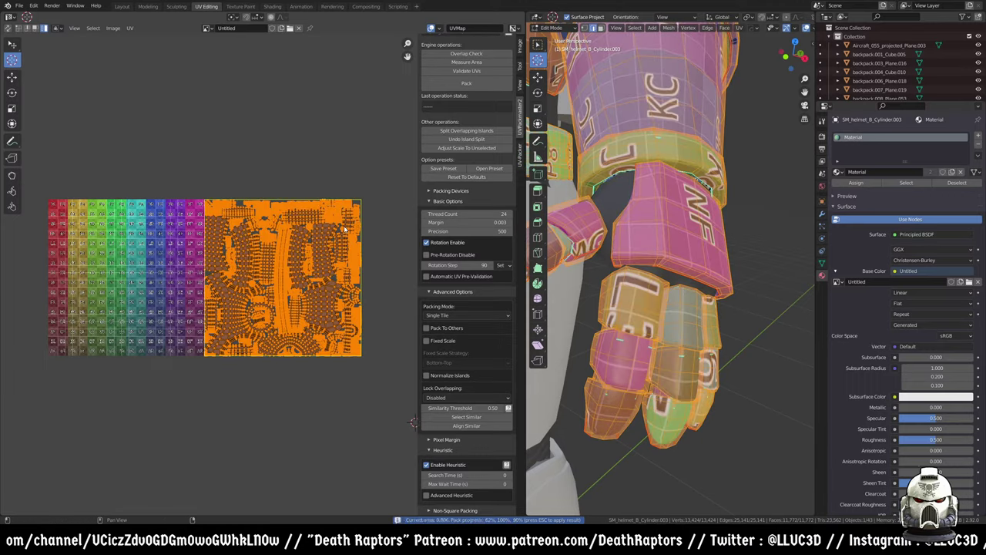
# - Average the islands' scale by 3D area, then repack them into the tile with UVPackmaster2
pyautogui.click(129, 28)
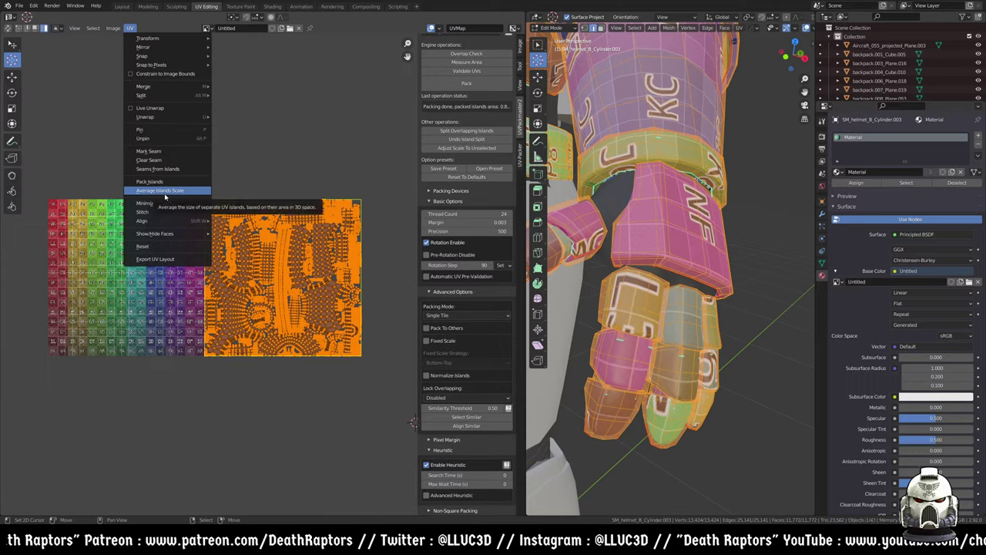
pyautogui.click(164, 197)
pyautogui.scroll(6, 266, 262)
pyautogui.scroll(4, 265, 261)
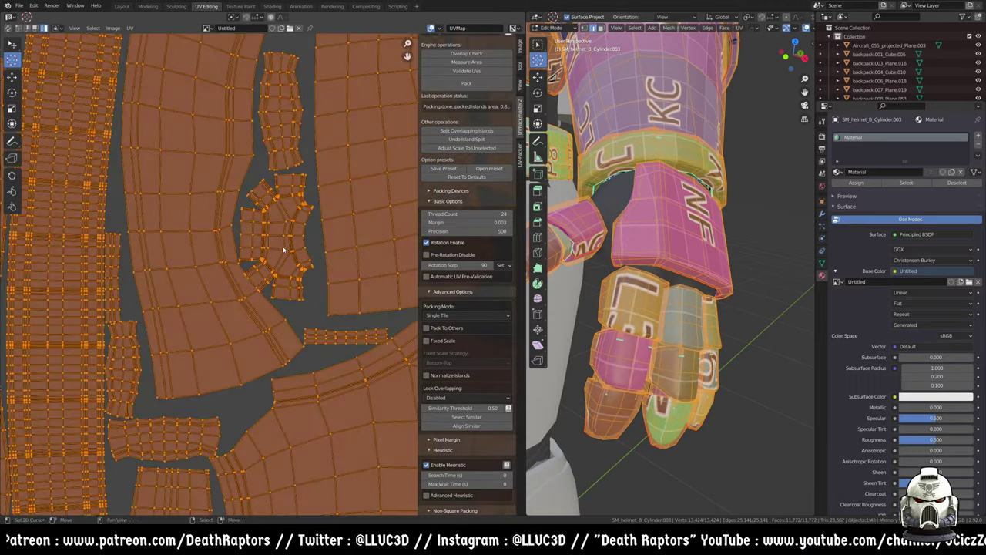
pyautogui.scroll(-10, 293, 247)
pyautogui.scroll(2, 466, 231)
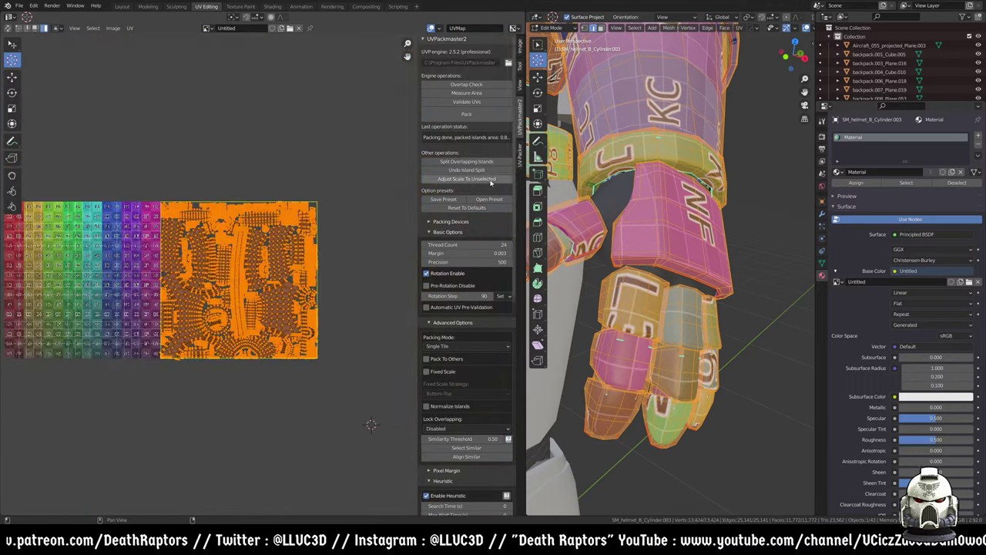
pyautogui.click(467, 114)
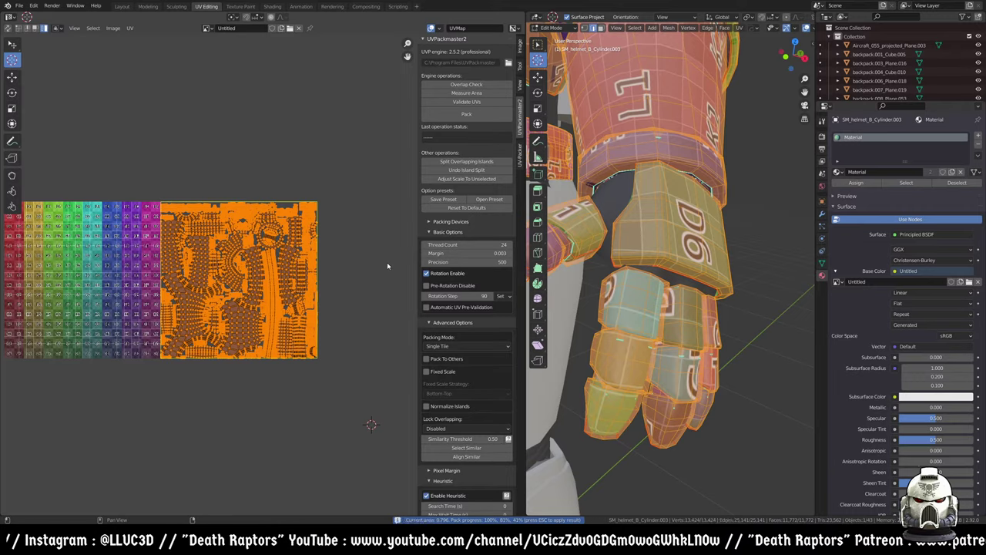
# - Select the Y-shaped, middle and lower-right UV islands and set Packing Box Tile X to 0
pyautogui.scroll(4, 296, 261)
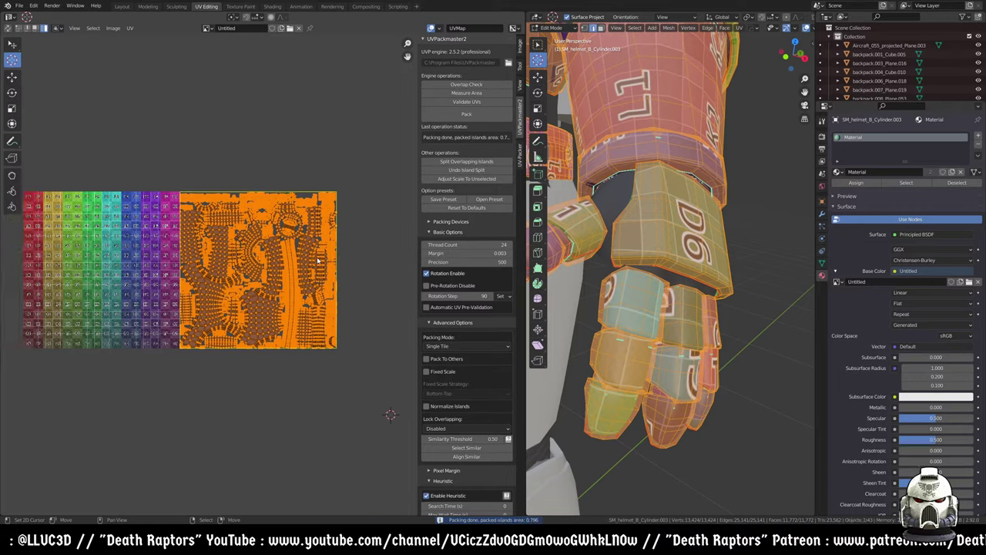
pyautogui.hotkey('alt', 'a')
pyautogui.moveTo(417, 245); pyautogui.dragTo(399, 245)
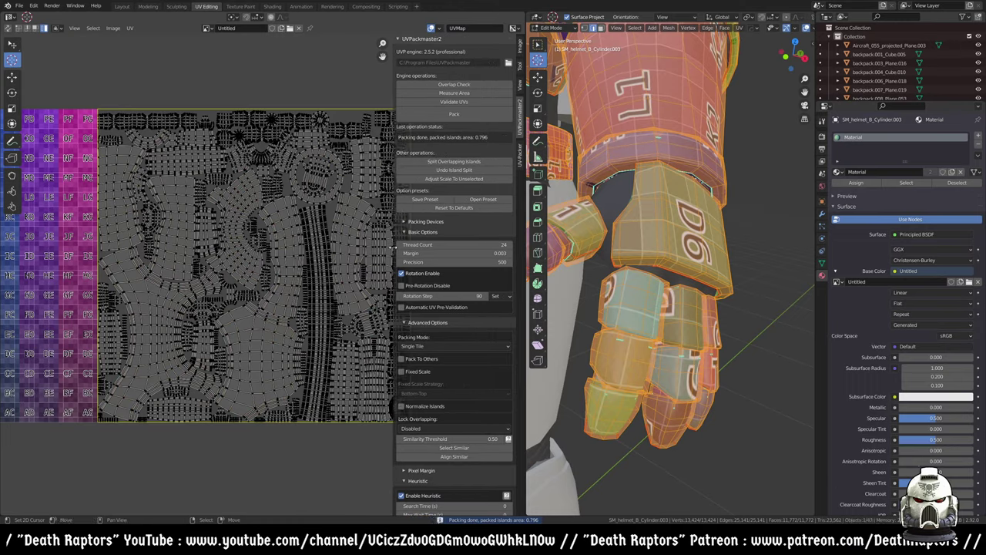
pyautogui.scroll(-2, 282, 260)
pyautogui.scroll(3, 271, 259)
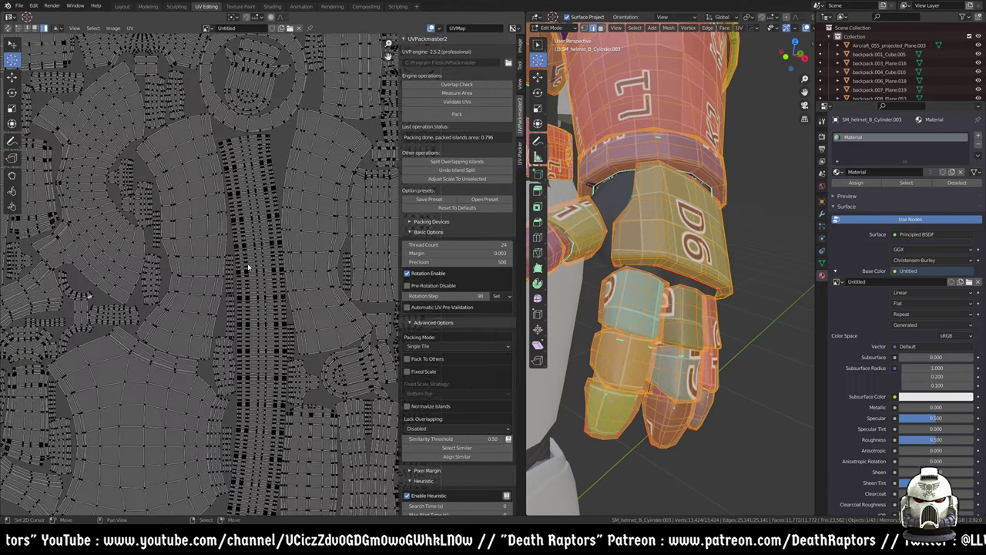
pyautogui.scroll(-5, 248, 267)
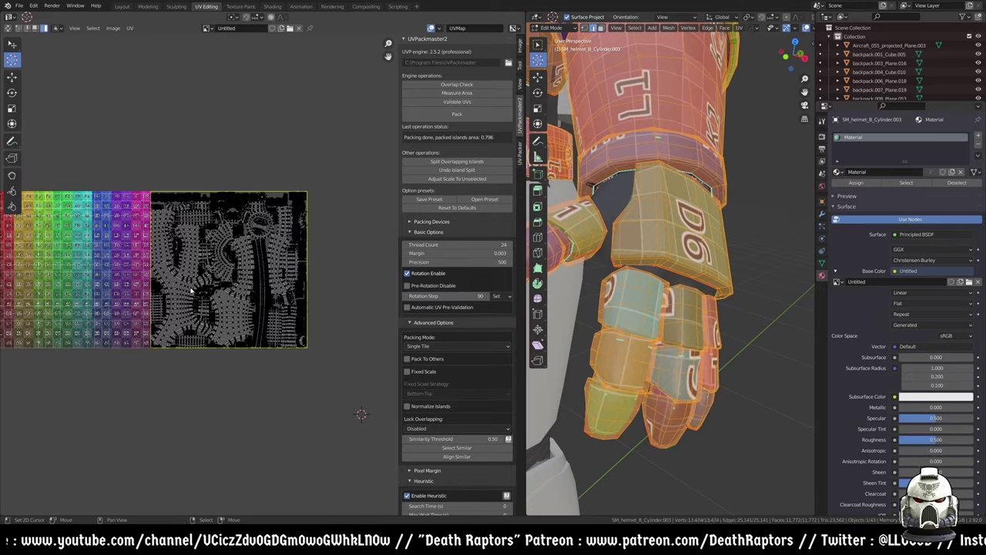
pyautogui.click(210, 265)
pyautogui.keyDown('shift'); pyautogui.click(210, 264); pyautogui.keyUp('shift')
pyautogui.keyDown('shift'); pyautogui.click(237, 290); pyautogui.keyUp('shift')
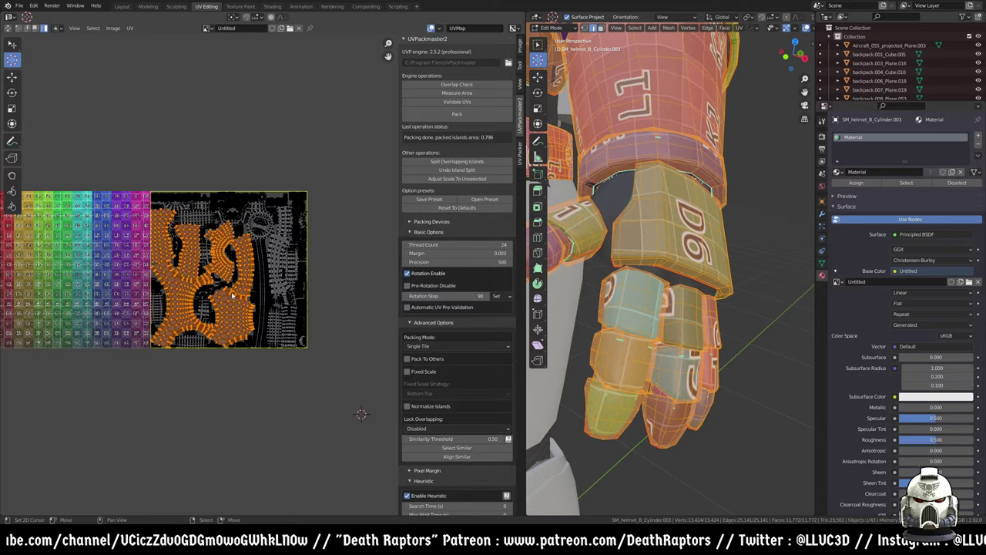
pyautogui.scroll(-3, 422, 404)
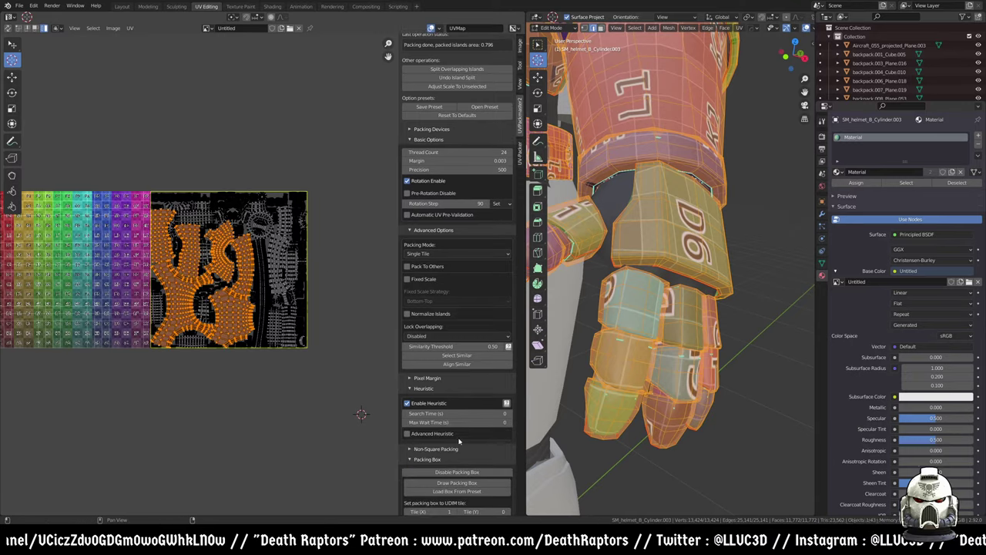
pyautogui.scroll(-4, 445, 144)
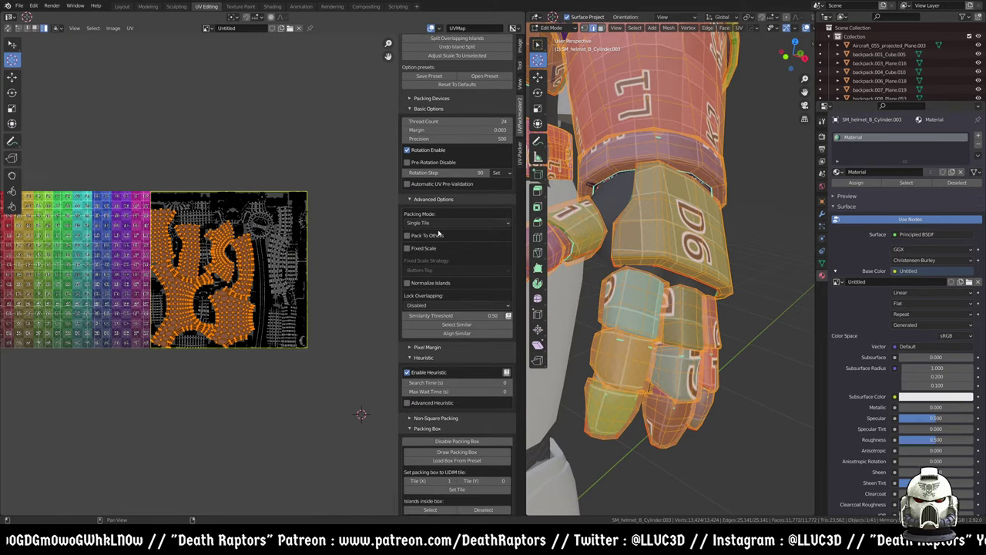
pyautogui.click(409, 403)
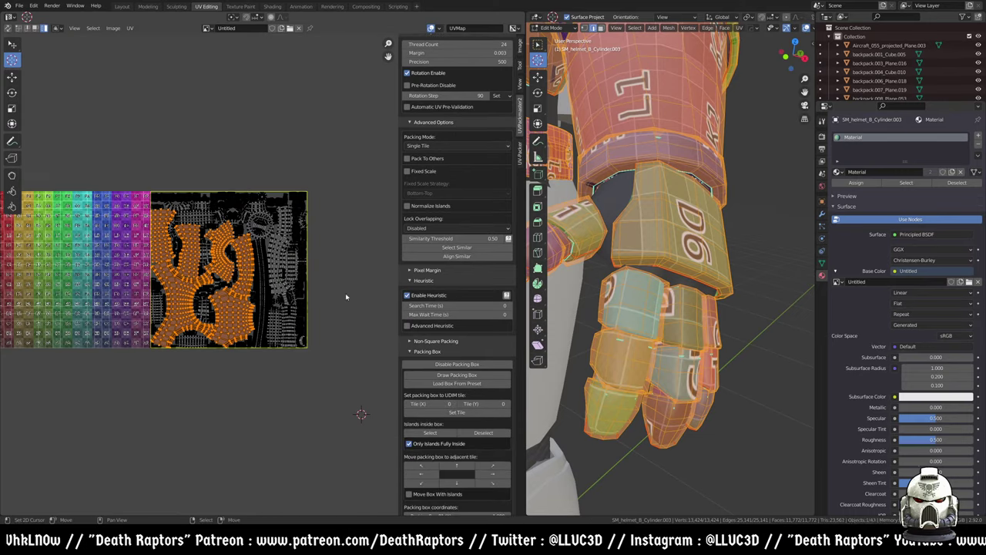
# - Pack the selected islands, fit the packing box to tile 0, and pack again
pyautogui.scroll(5, 445, 164)
pyautogui.click(456, 82)
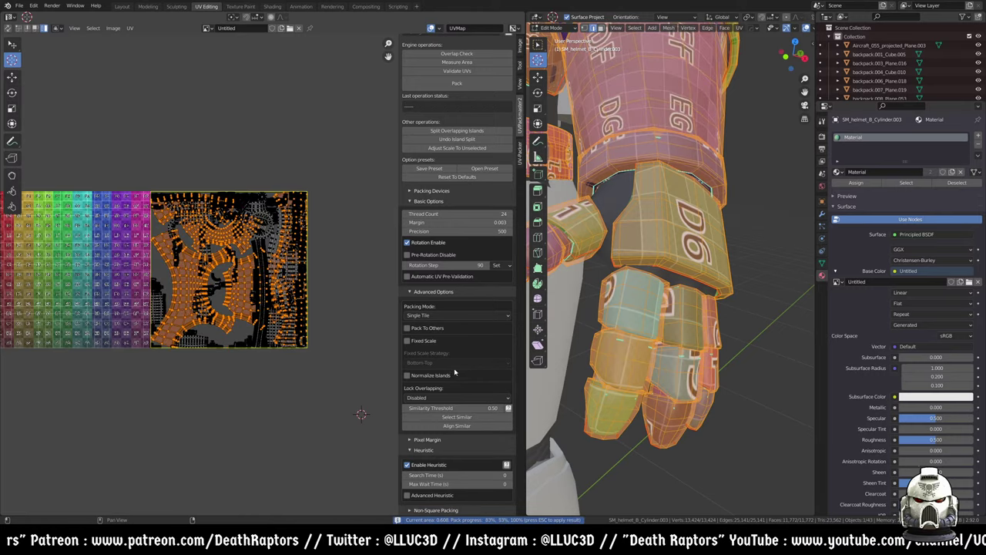
pyautogui.scroll(-5, 463, 245)
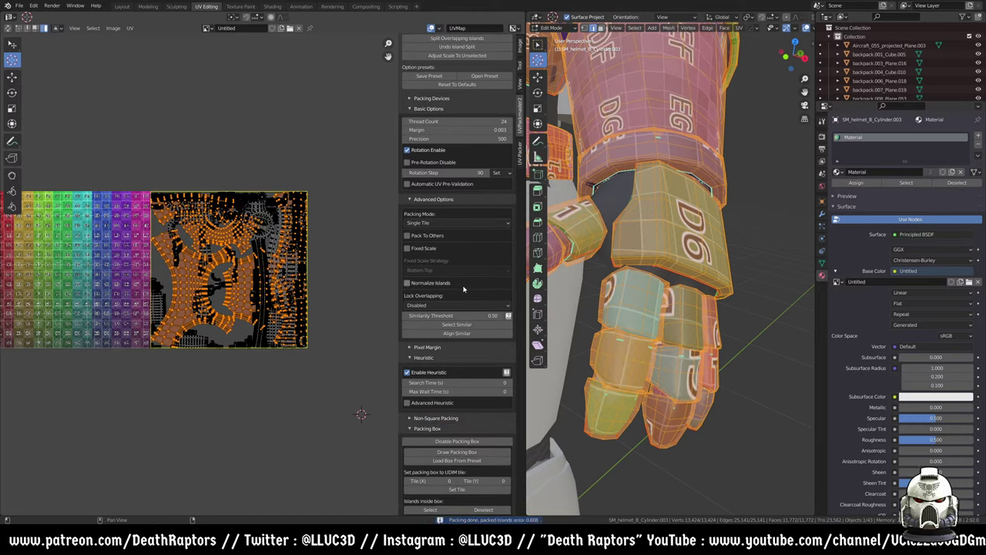
pyautogui.click(456, 382)
pyautogui.moveTo(91, 252); pyautogui.dragTo(190, 251, button='middle')
pyautogui.scroll(5, 455, 193)
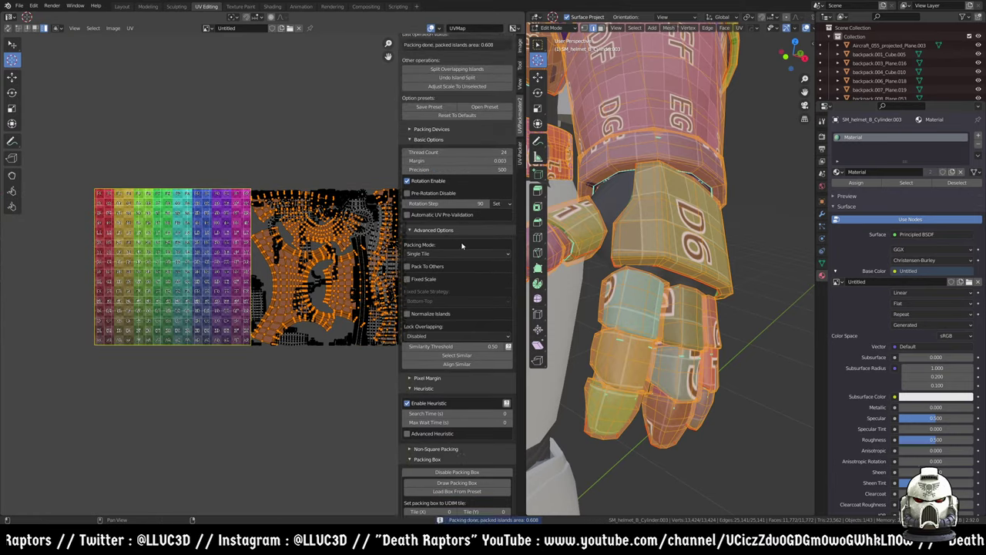
pyautogui.click(452, 85)
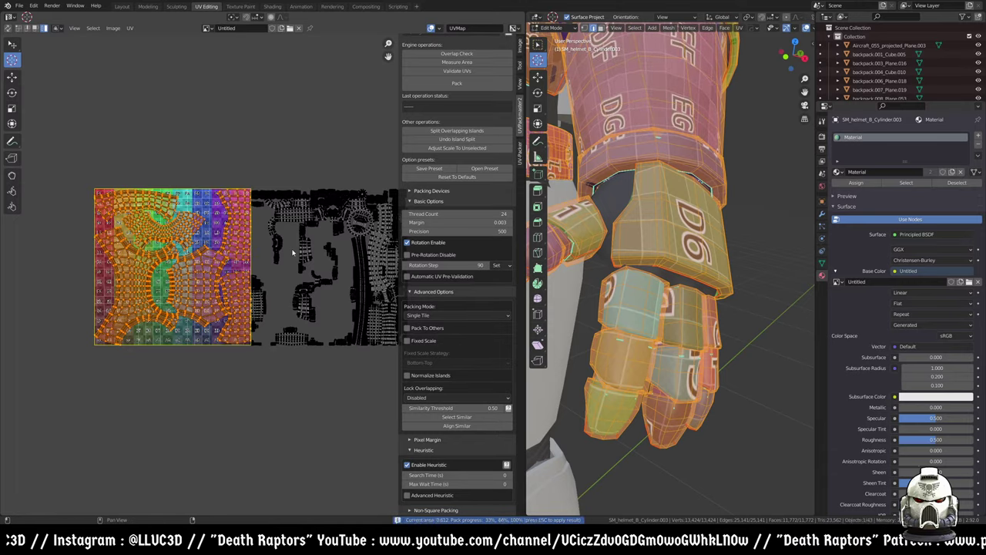
# - Let UVPackmaster2 finish packing at 0.612 area, then bring up the UV-Packer settings
pyautogui.scroll(-6, 653, 279)
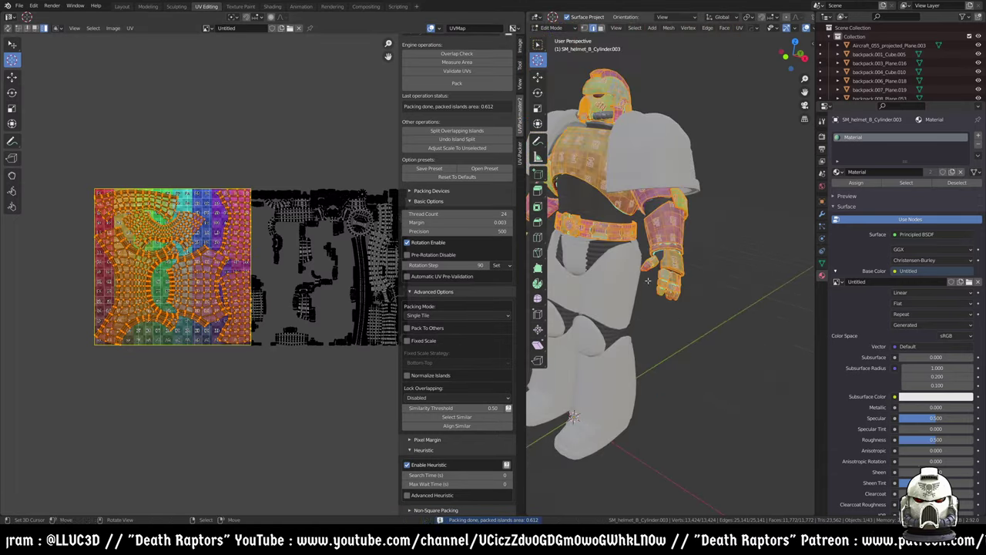
pyautogui.scroll(-4, 657, 316)
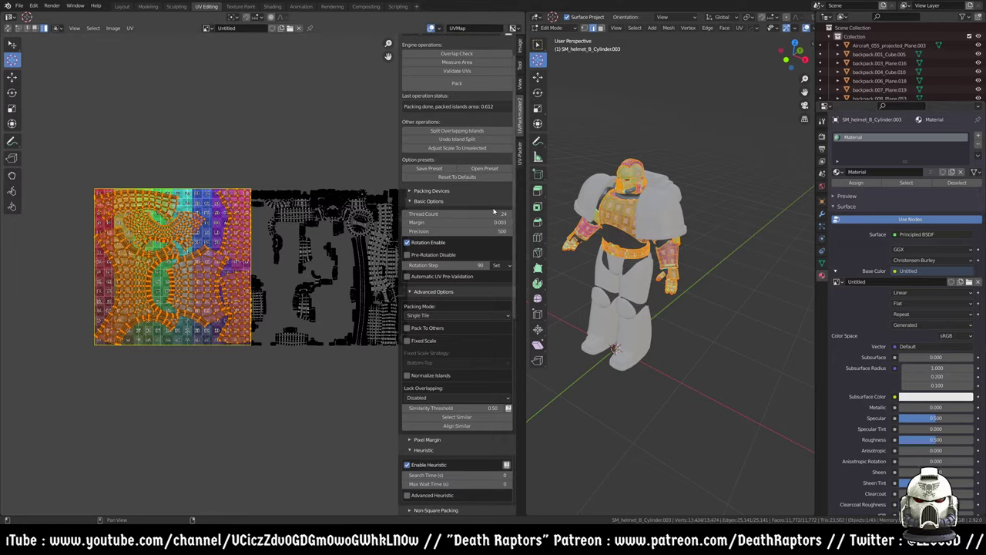
pyautogui.click(521, 146)
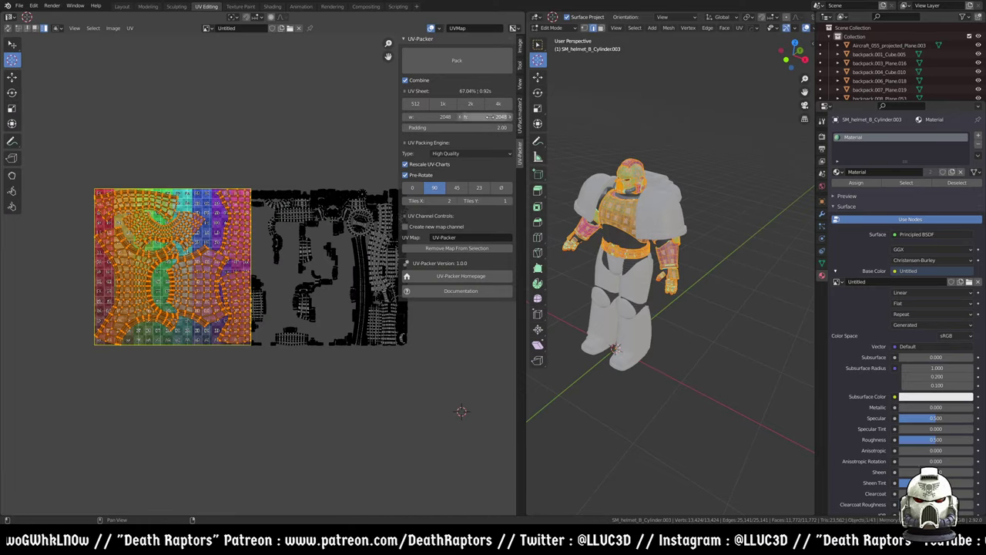
# - Compare the UV-Packer and UVPackmaster2 sidebar options side by side
pyautogui.moveTo(400, 175); pyautogui.dragTo(373, 173)
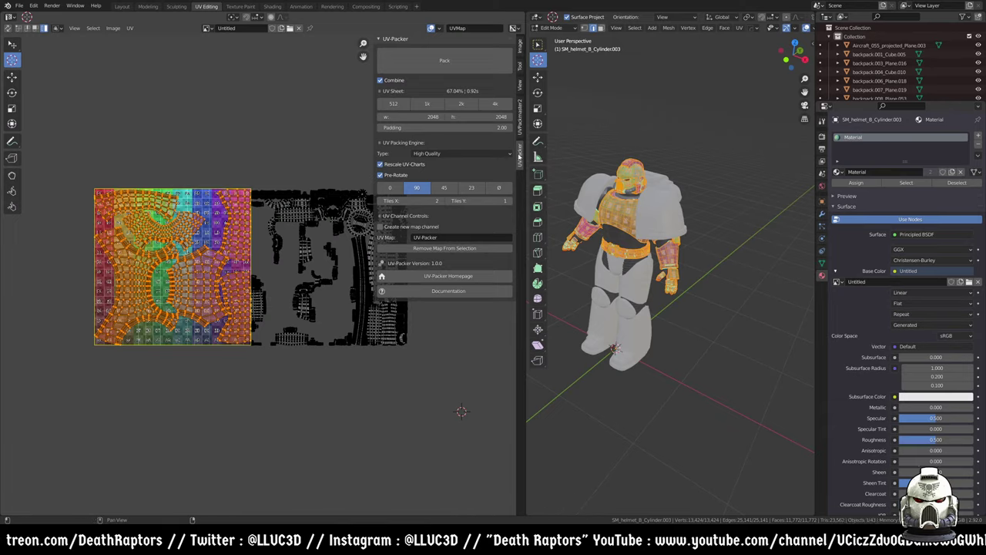
pyautogui.click(517, 123)
pyautogui.click(520, 153)
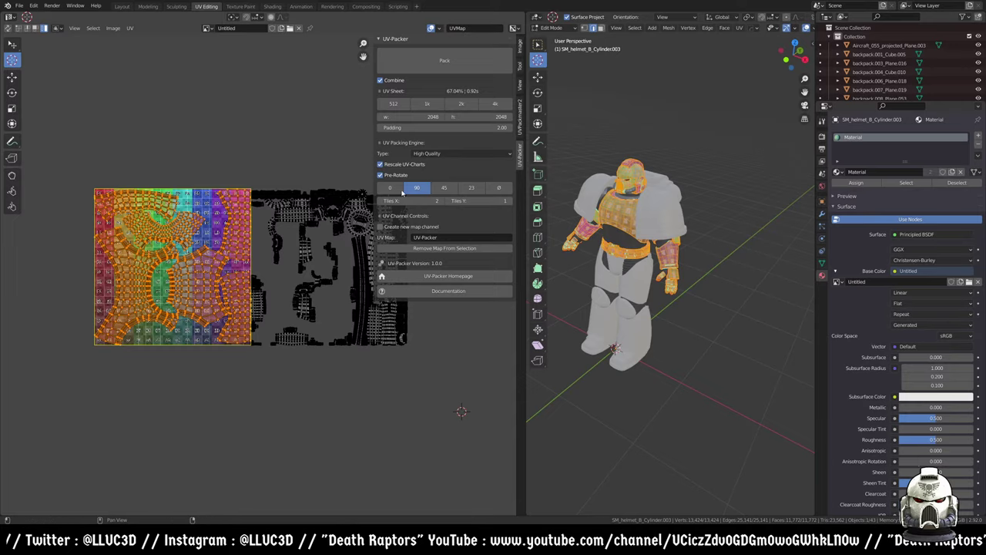
pyautogui.click(519, 124)
pyautogui.click(520, 158)
pyautogui.click(521, 132)
pyautogui.click(521, 156)
pyautogui.click(521, 132)
pyautogui.click(520, 154)
pyautogui.click(520, 133)
pyautogui.click(520, 154)
pyautogui.click(520, 132)
pyautogui.click(521, 155)
pyautogui.click(521, 132)
pyautogui.click(521, 154)
pyautogui.click(521, 133)
# - Remove the UV-Packer map from the mesh and return it to Object Mode
pyautogui.scroll(-8, 455, 295)
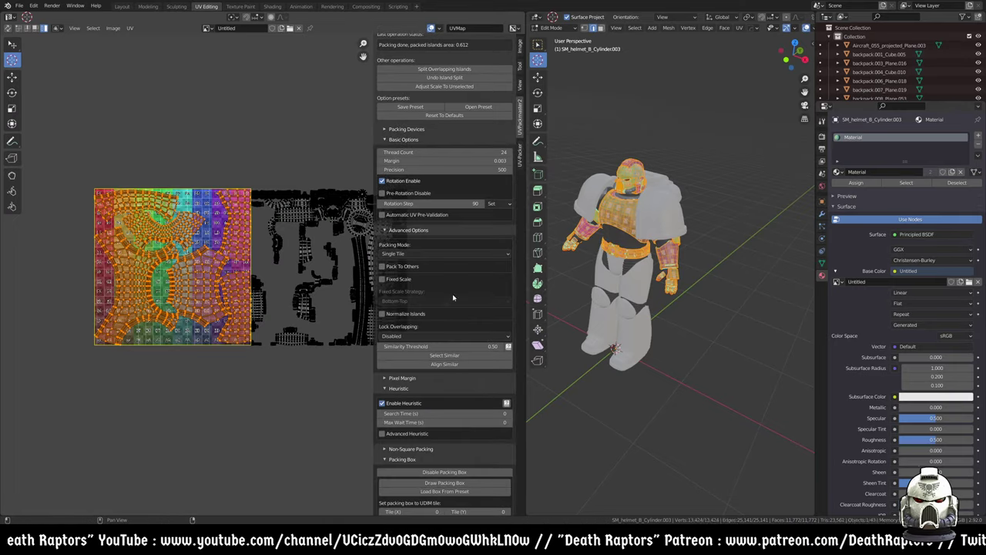
pyautogui.click(522, 151)
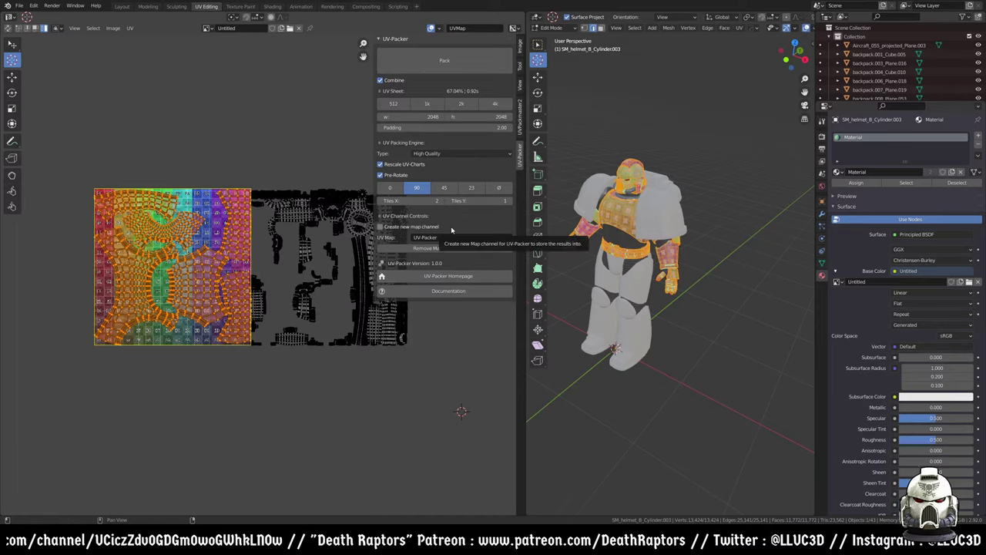
pyautogui.click(521, 124)
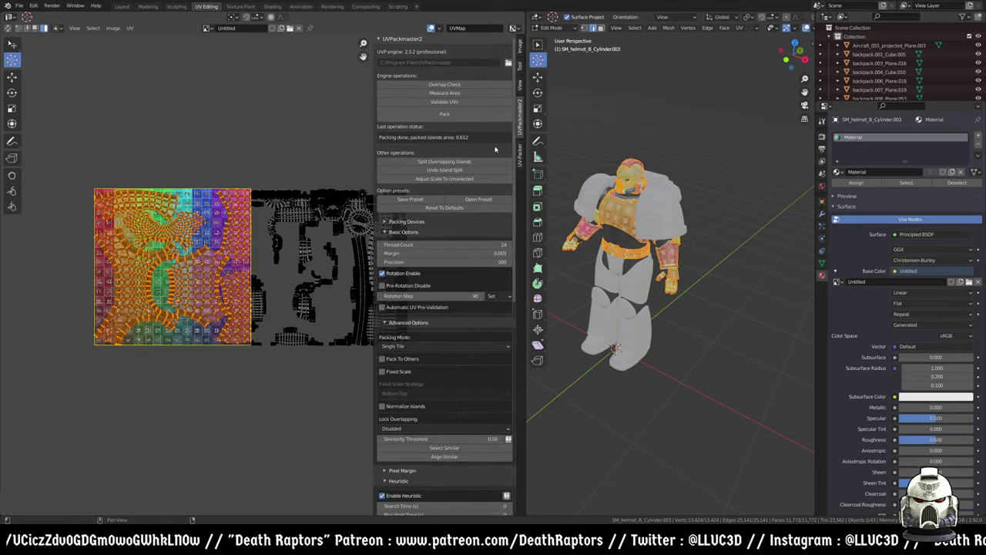
pyautogui.click(520, 153)
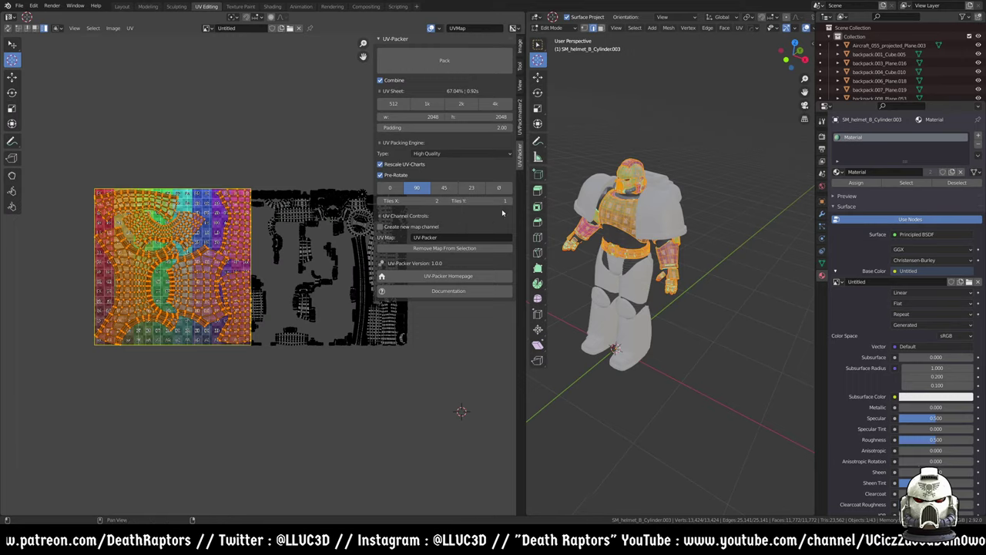
pyautogui.click(482, 250)
pyautogui.press('Tab')
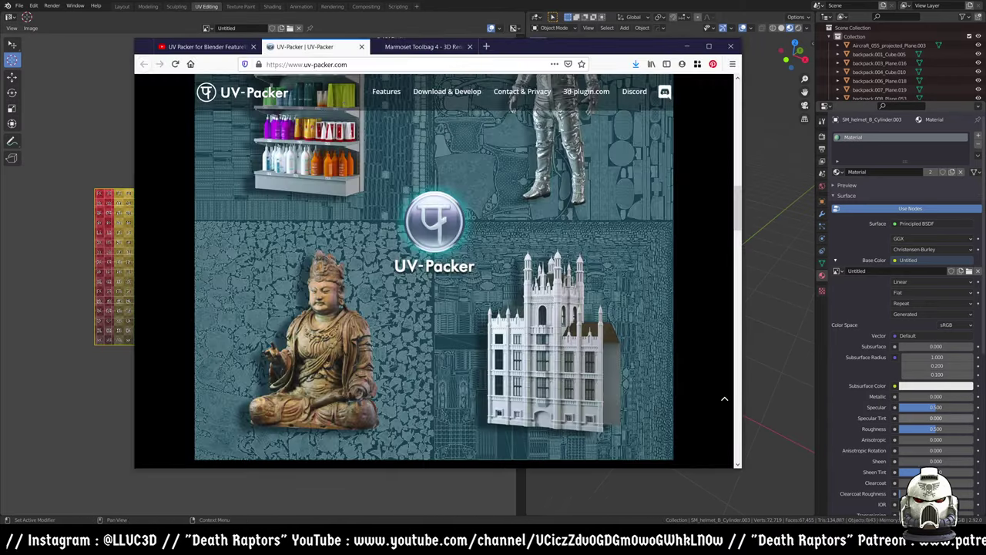
# - Switch to the Marmoset Toolbag 4 page to get the Toolbag 4.02 installer
pyautogui.click(476, 48)
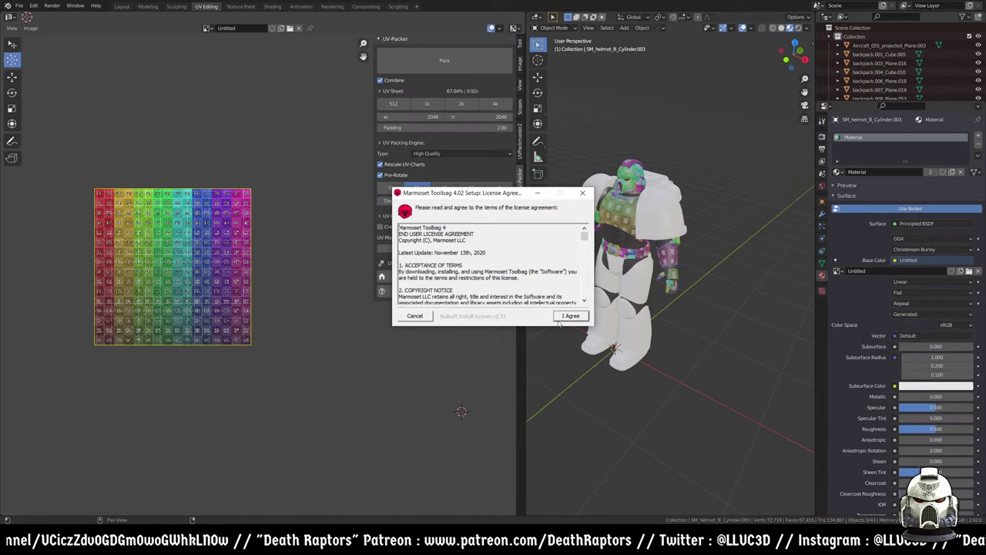
# - Accept the Toolbag 4.02 license, install to the default folder with details shown, and minimise Blender
pyautogui.click(560, 317)
pyautogui.click(576, 317)
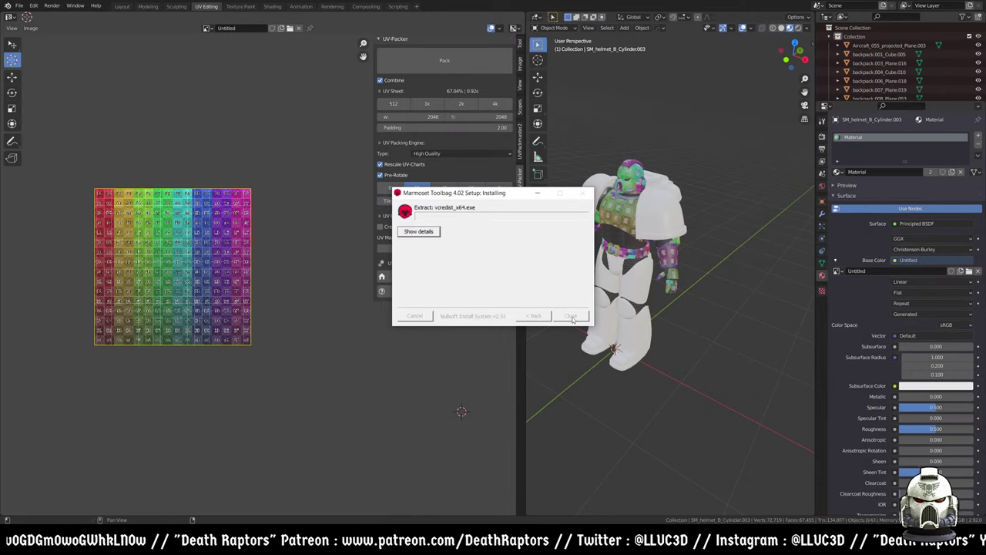
pyautogui.click(418, 231)
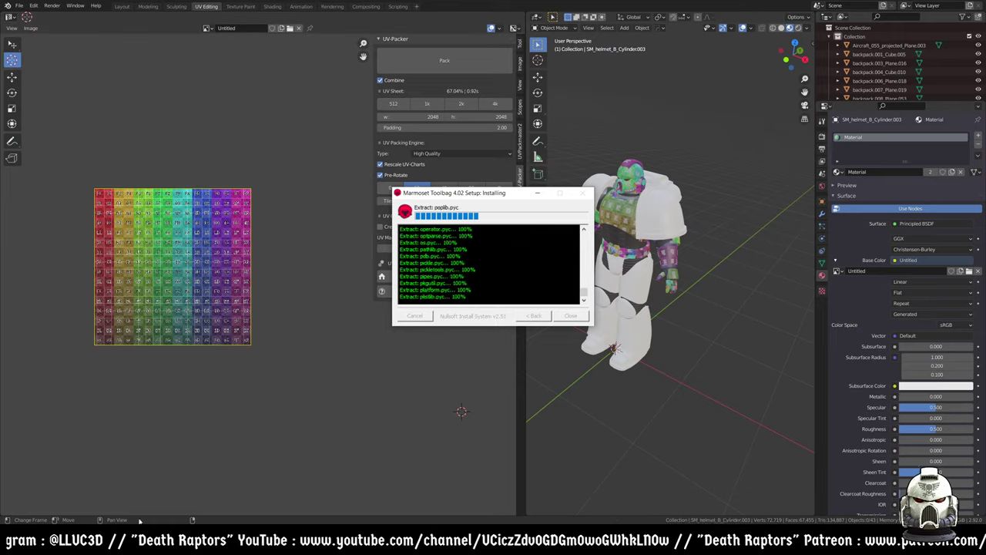
pyautogui.click(645, 342)
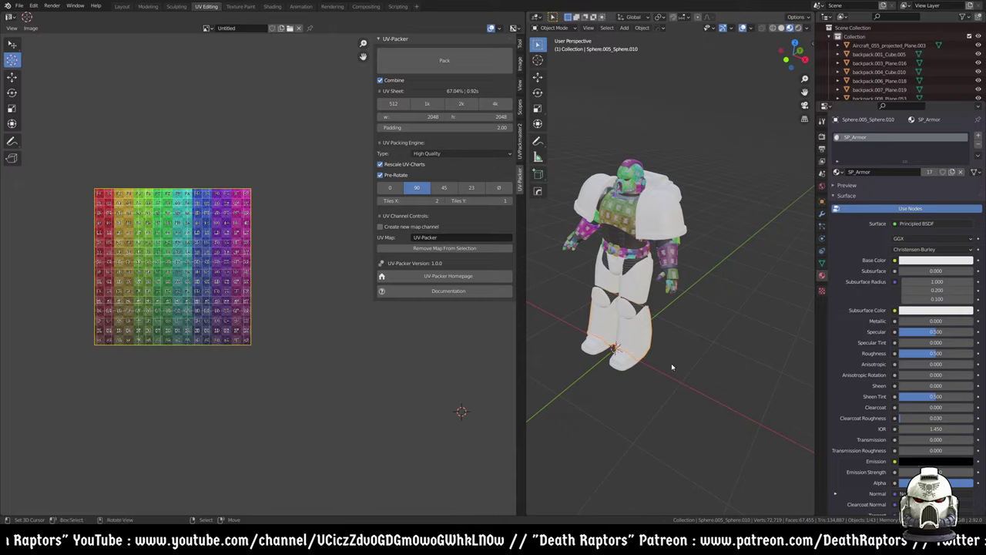
pyautogui.press('super+Down')
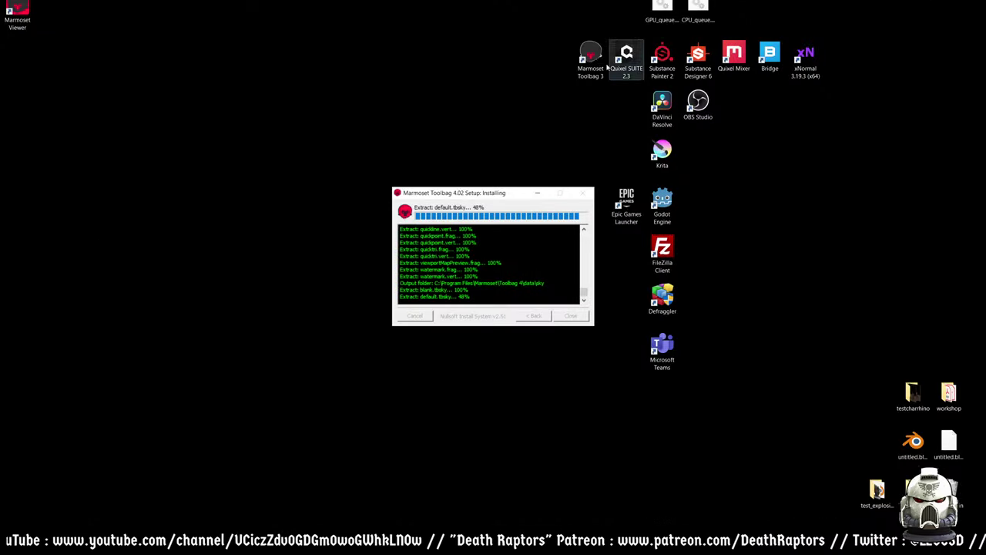
# - Launch Marmoset Toolbag 3 from the desktop and add a new Baker
pyautogui.doubleClick(590, 58)
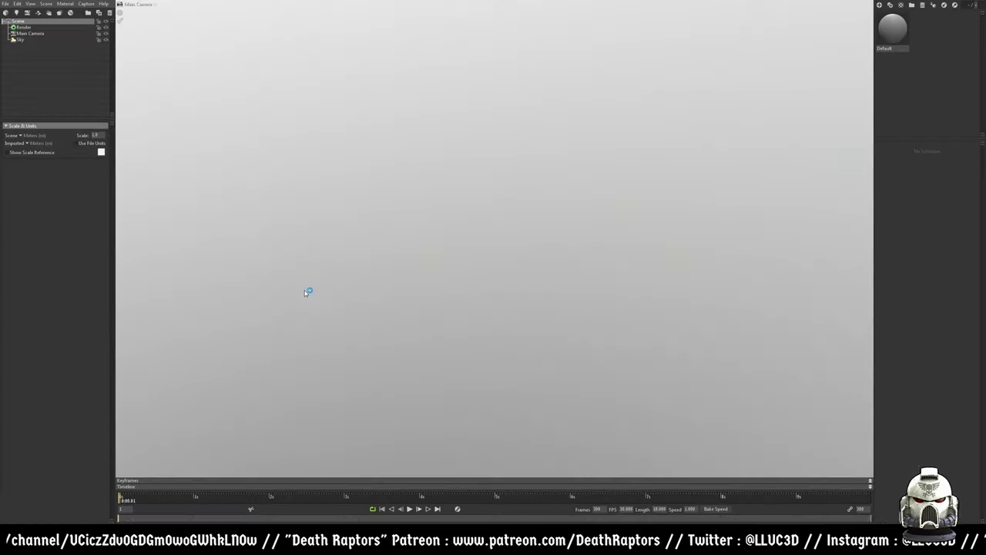
pyautogui.click(70, 13)
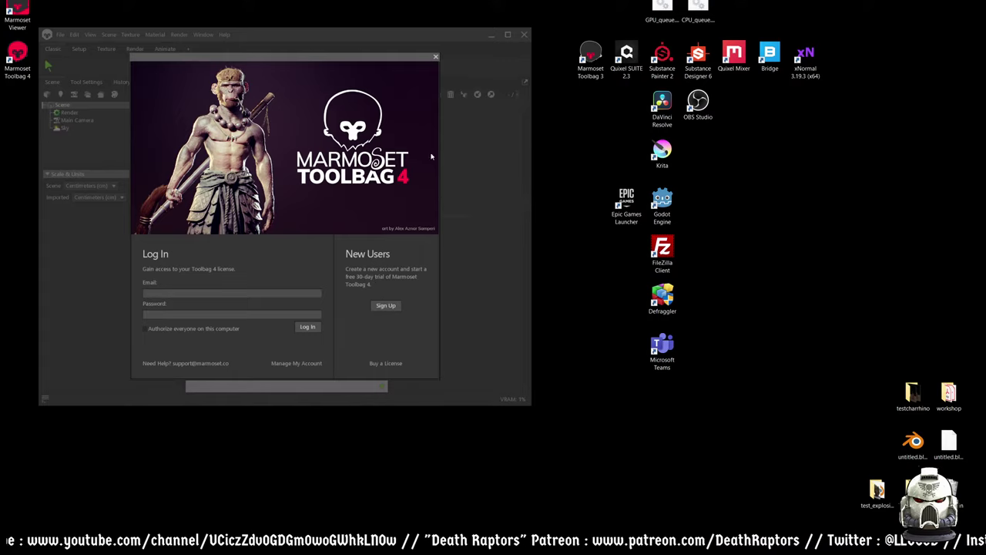
# - Dismiss sign-up, log in to the Marmoset account, and continue the free trial
pyautogui.click(385, 308)
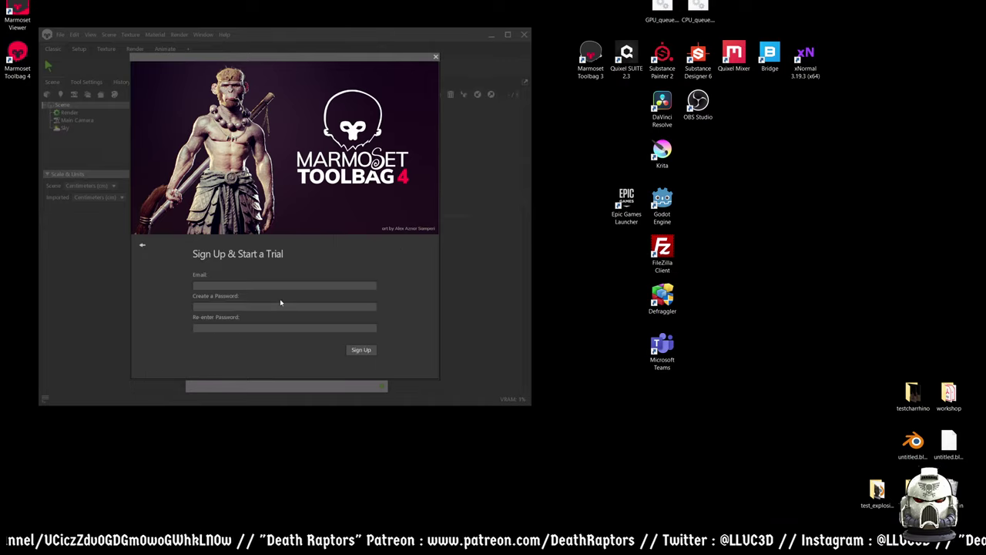
pyautogui.press('Escape')
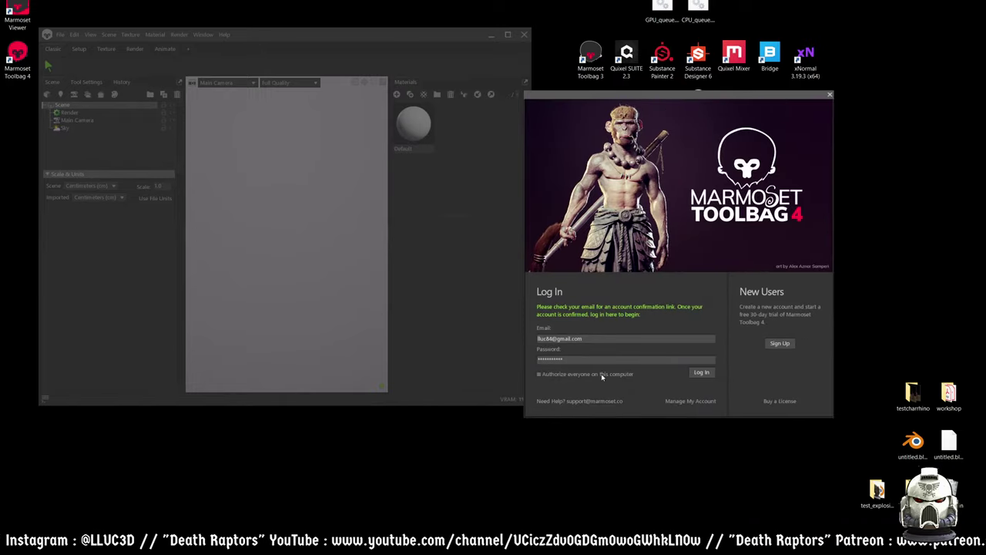
pyautogui.click(700, 373)
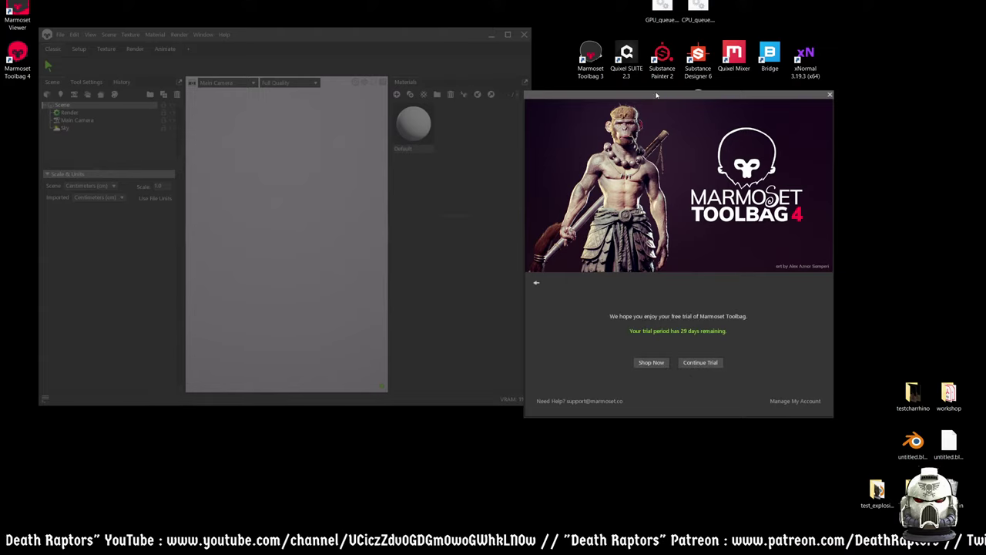
pyautogui.moveTo(647, 100); pyautogui.dragTo(426, 36)
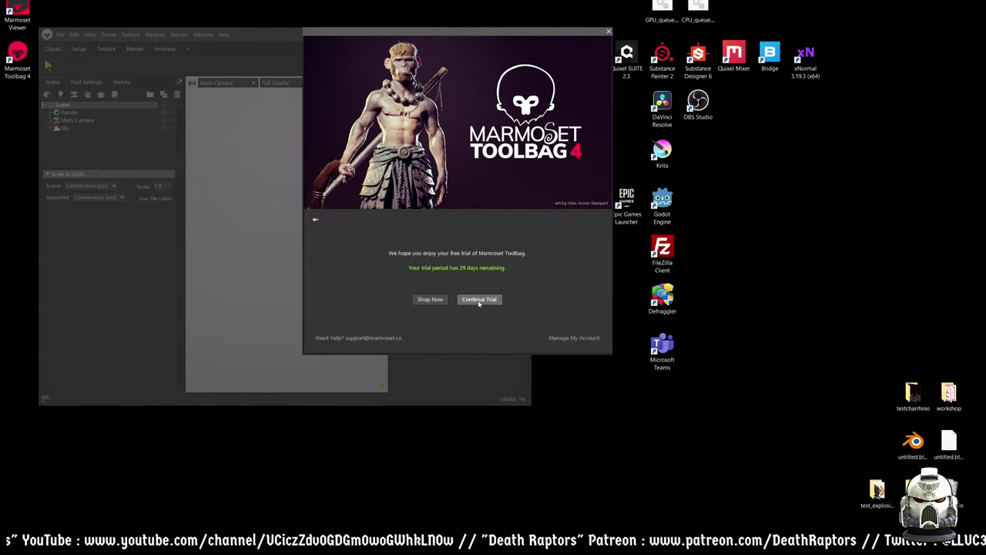
pyautogui.click(479, 299)
pyautogui.doubleClick(448, 29)
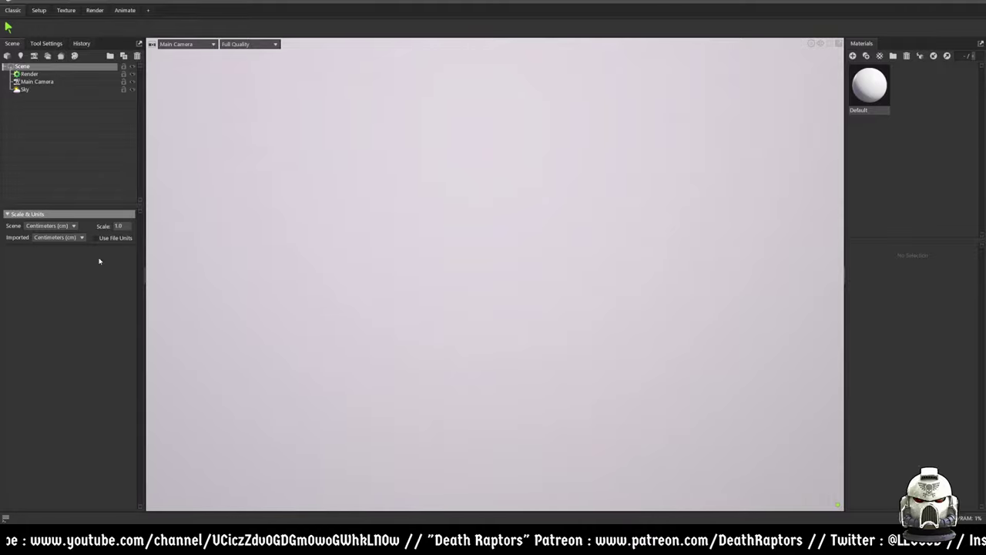
# - Browse Open Scene to E:/01_BAKES/fragGranade/bakesfrag, cancel, and open File Explorer instead
pyautogui.moveTo(144, 244); pyautogui.dragTo(94, 226)
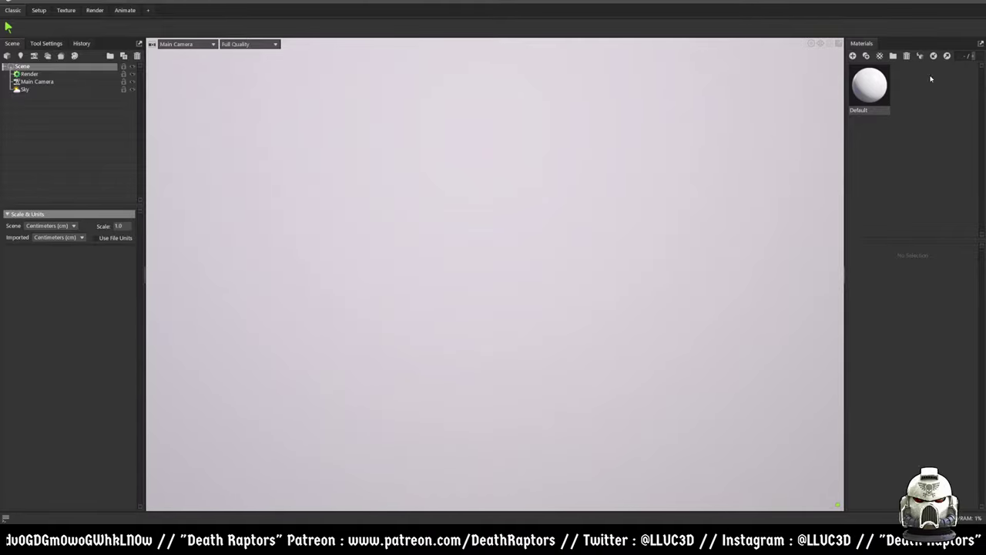
pyautogui.click(83, 44)
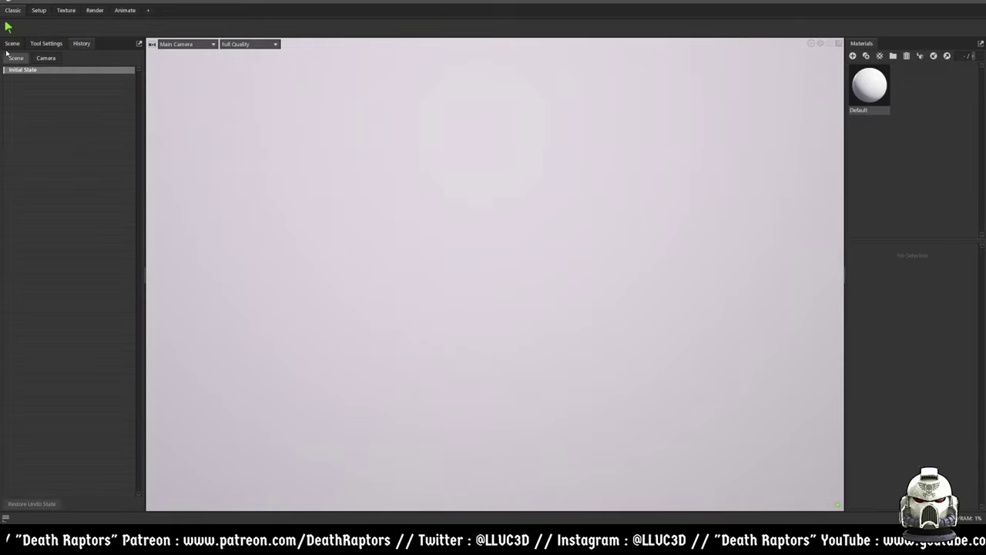
pyautogui.click(31, 2)
pyautogui.click(36, 16)
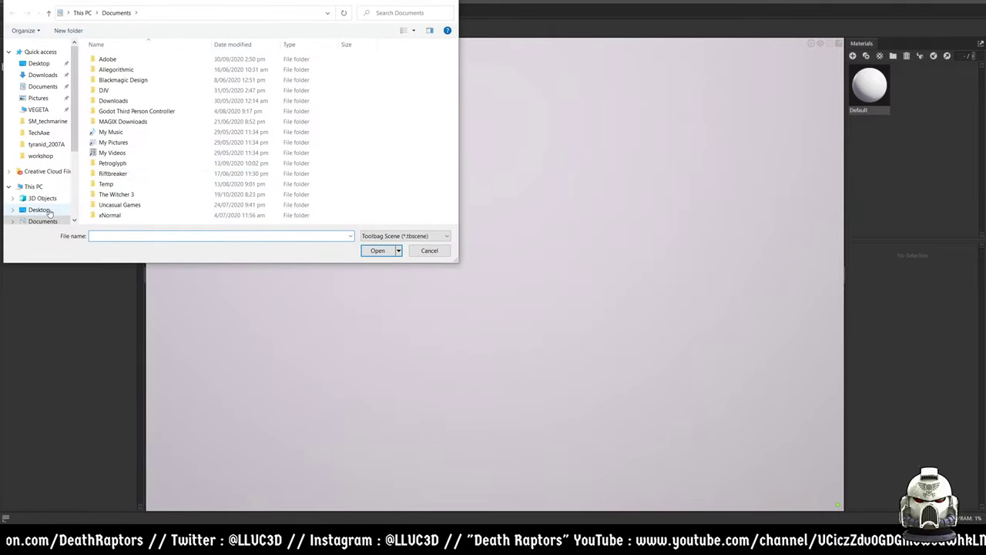
pyautogui.moveTo(457, 261); pyautogui.dragTo(603, 367)
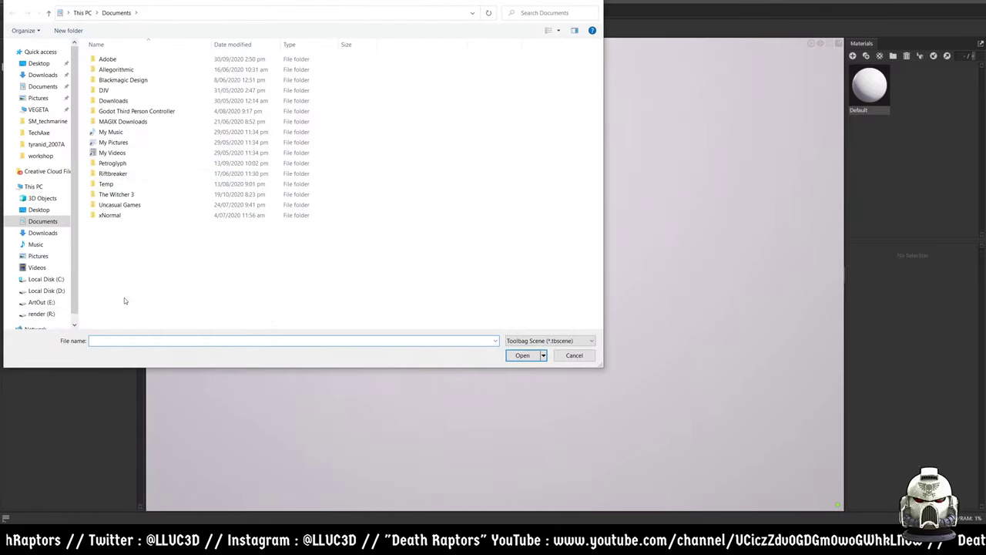
pyautogui.click(55, 293)
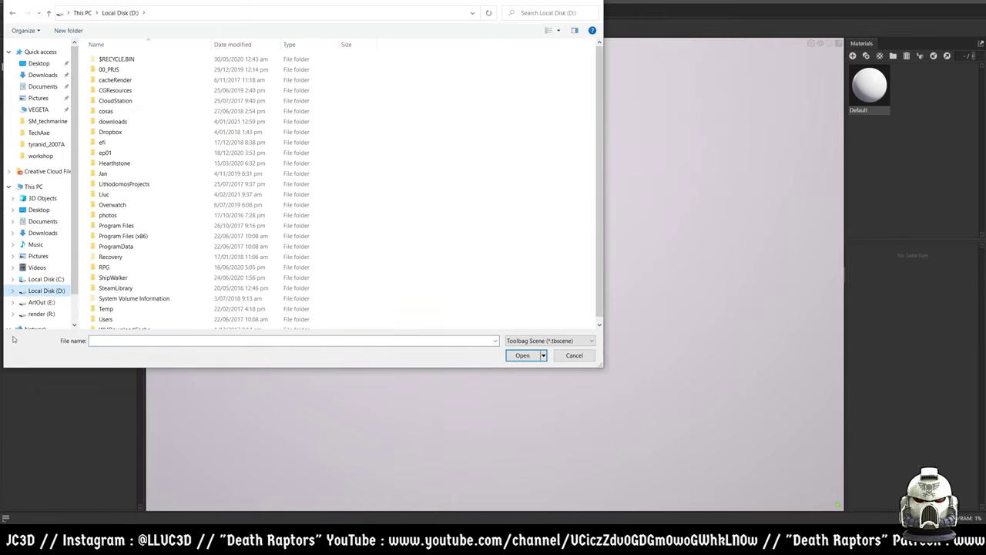
pyautogui.click(40, 302)
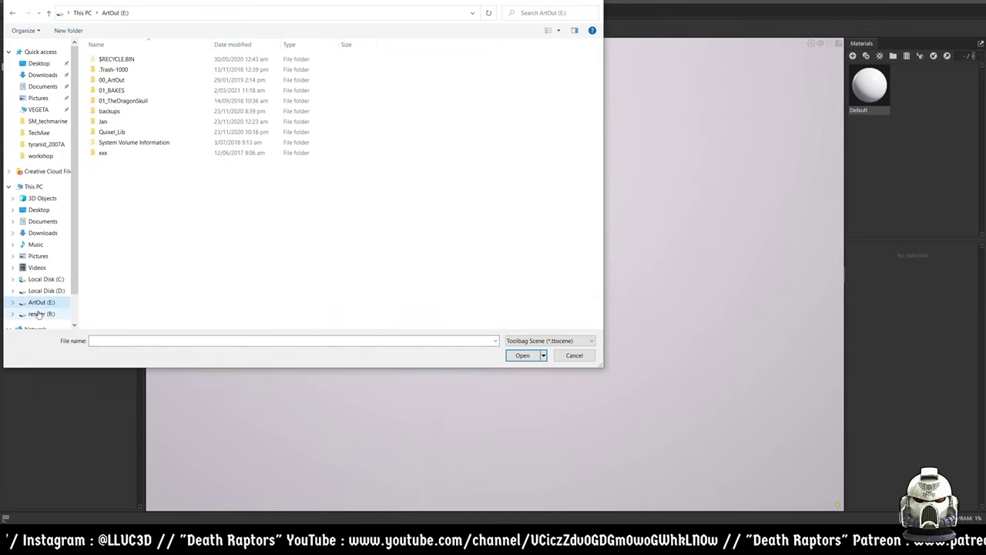
pyautogui.doubleClick(128, 91)
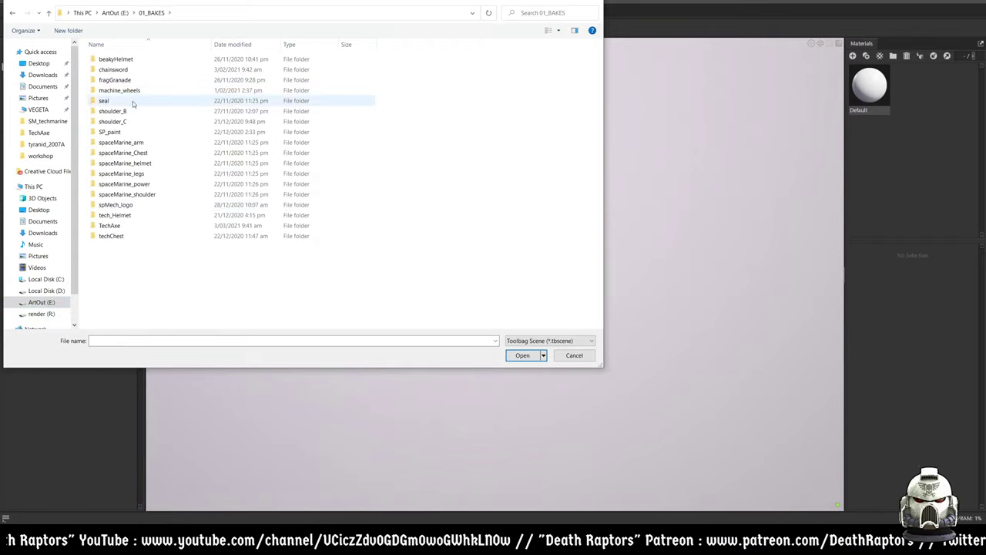
pyautogui.doubleClick(123, 81)
pyautogui.doubleClick(130, 90)
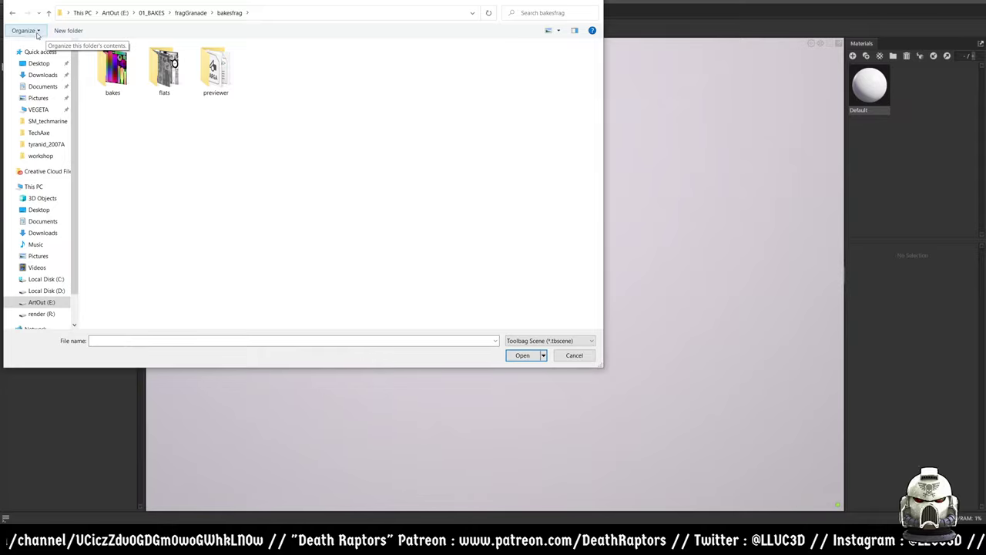
pyautogui.click(572, 357)
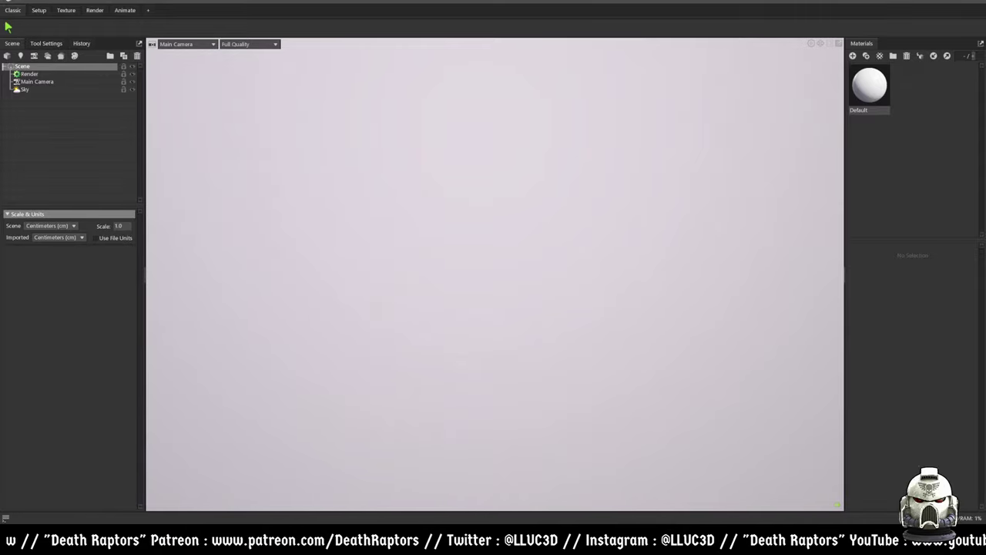
pyautogui.press('super+e')
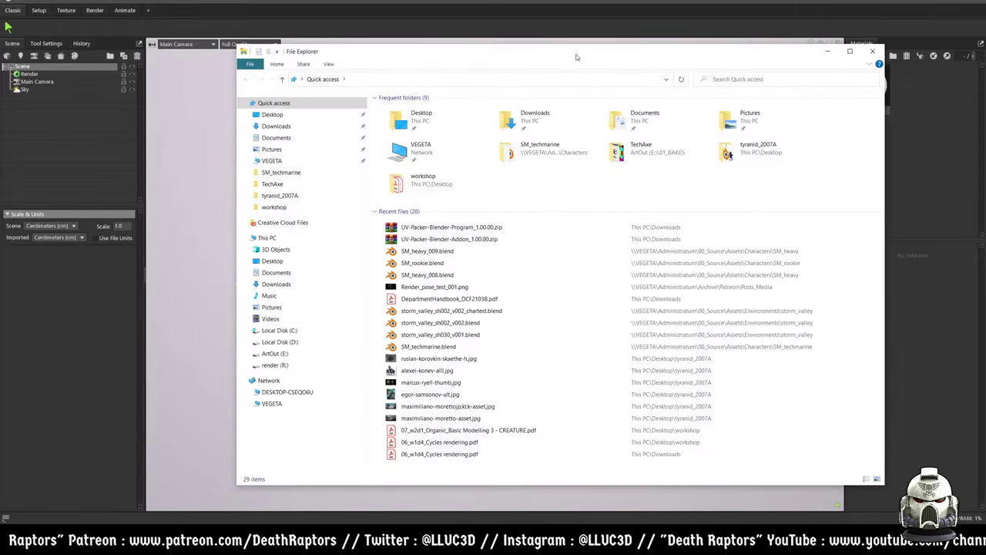
# - Import the frag grenade from File Explorer, inspect it, and create Bake Project 1
pyautogui.press('super+shift+Right')
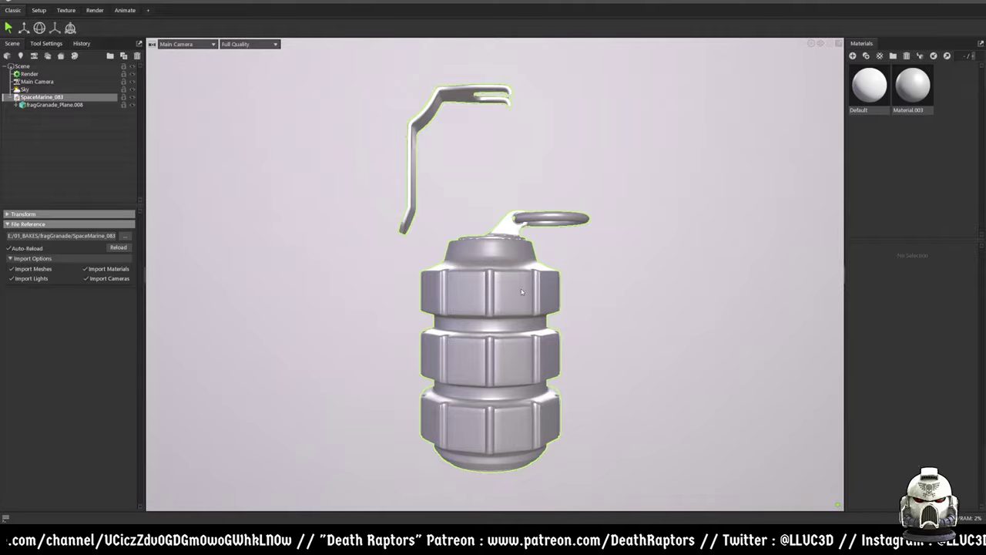
pyautogui.click(609, 284)
pyautogui.moveTo(622, 283); pyautogui.dragTo(402, 308)
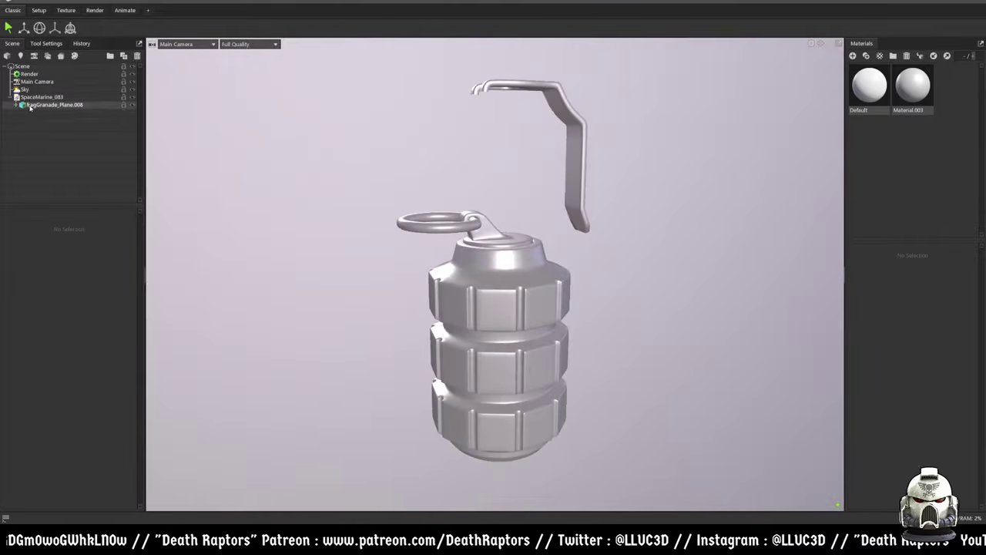
pyautogui.click(61, 55)
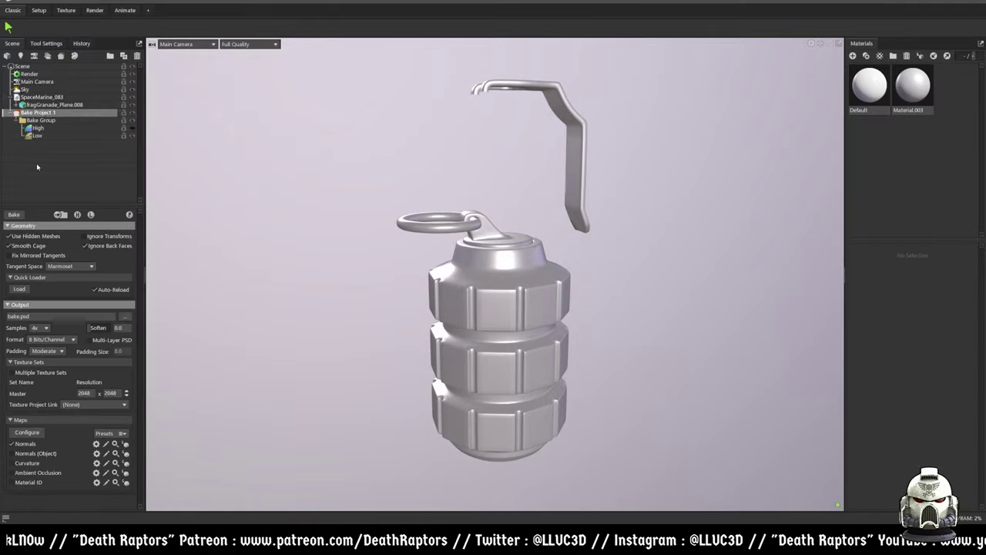
# - Put the grenade mesh in the High group and a duplicate in the Low group
pyautogui.moveTo(40, 97); pyautogui.dragTo(38, 130)
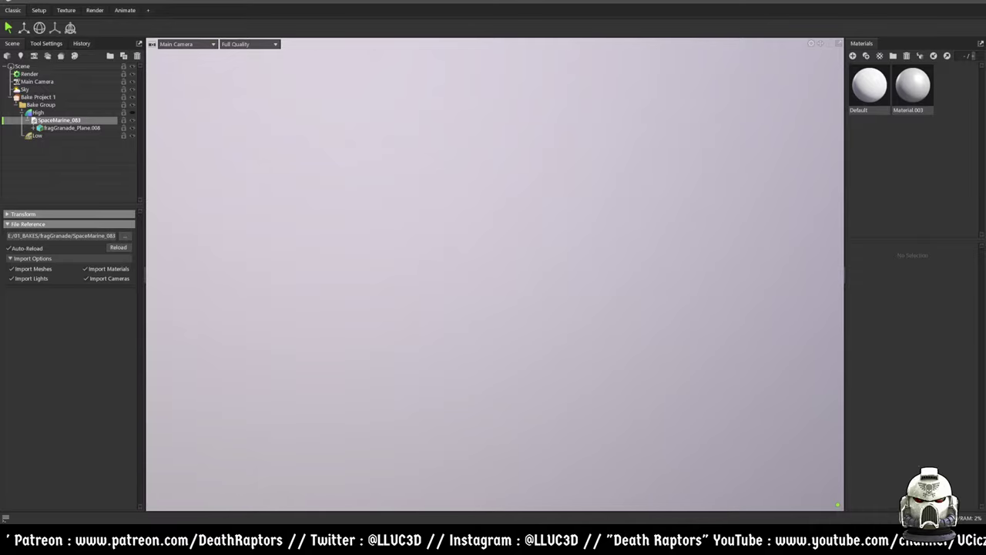
pyautogui.hotkey('ctrl', 'd')
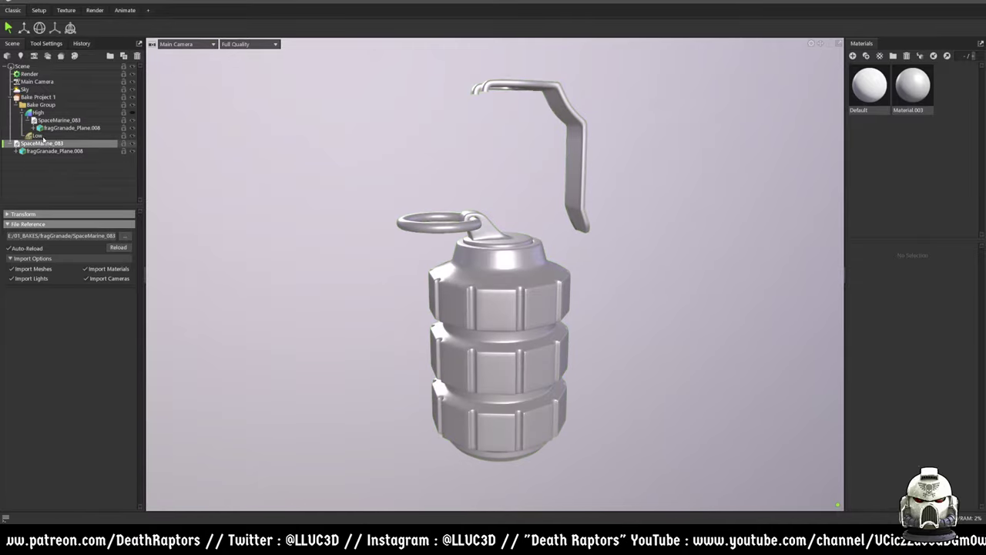
pyautogui.moveTo(40, 137); pyautogui.dragTo(38, 136)
# - Set the Low group's cage Max Offset to 0.0 and start the bake
pyautogui.click(36, 135)
pyautogui.scroll(3, 445, 285)
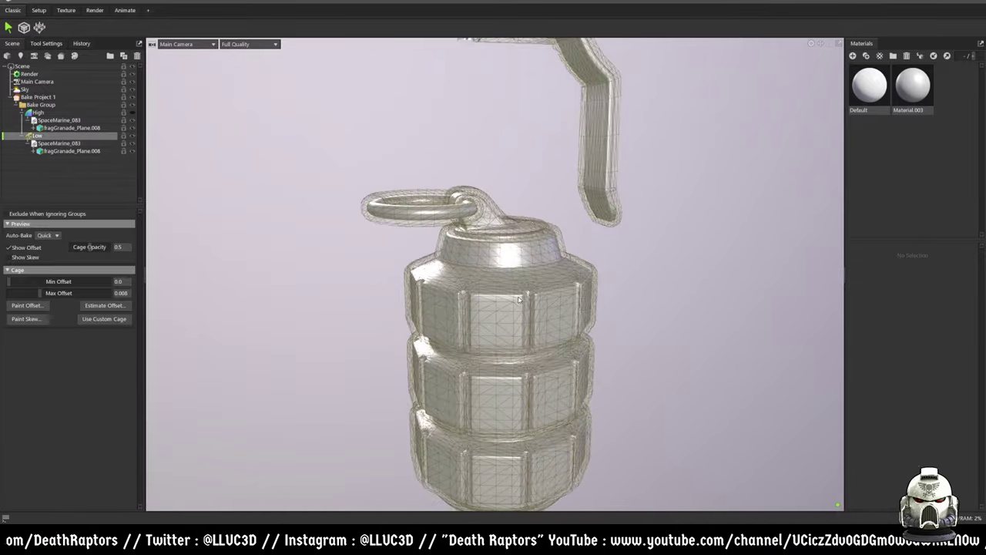
pyautogui.scroll(5, 445, 284)
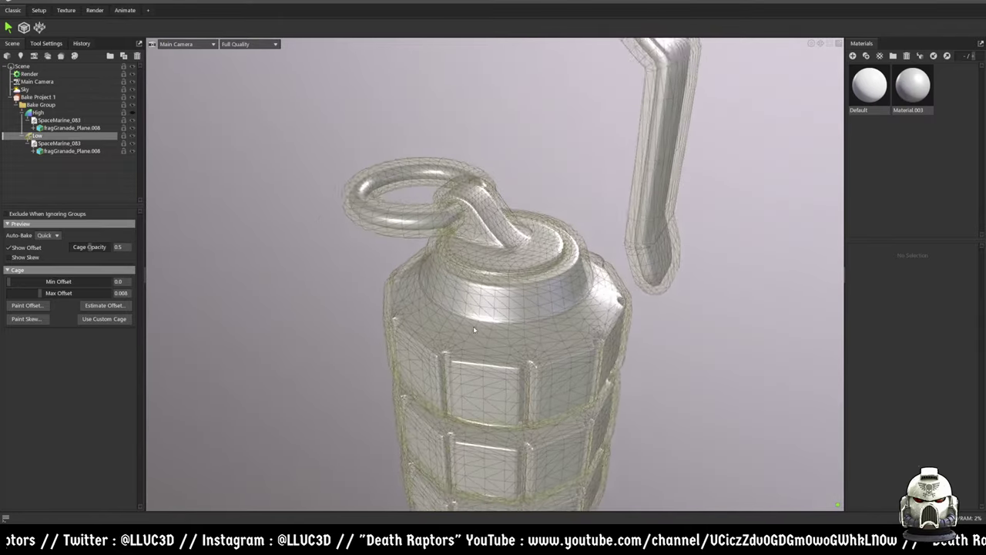
pyautogui.scroll(5, 439, 298)
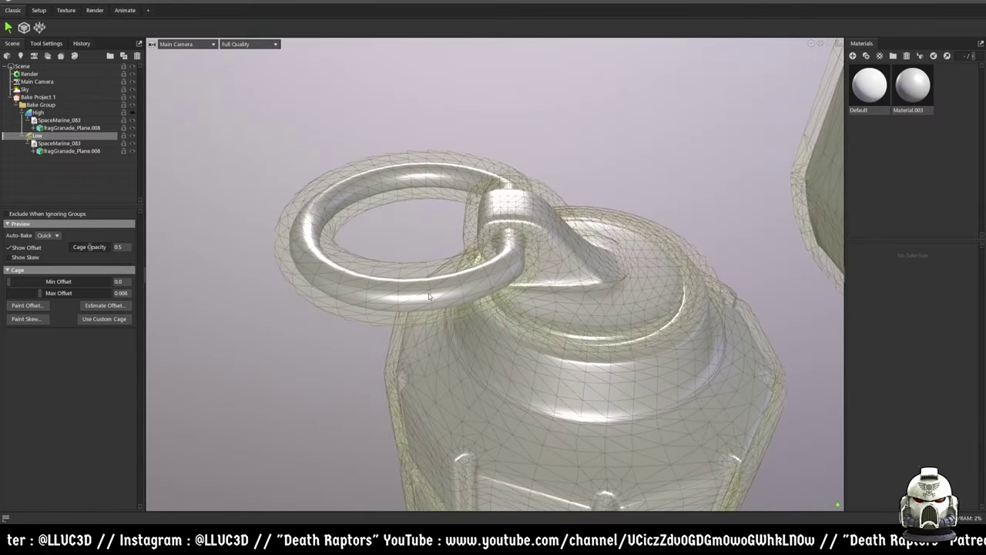
pyautogui.moveTo(41, 294); pyautogui.dragTo(20, 293)
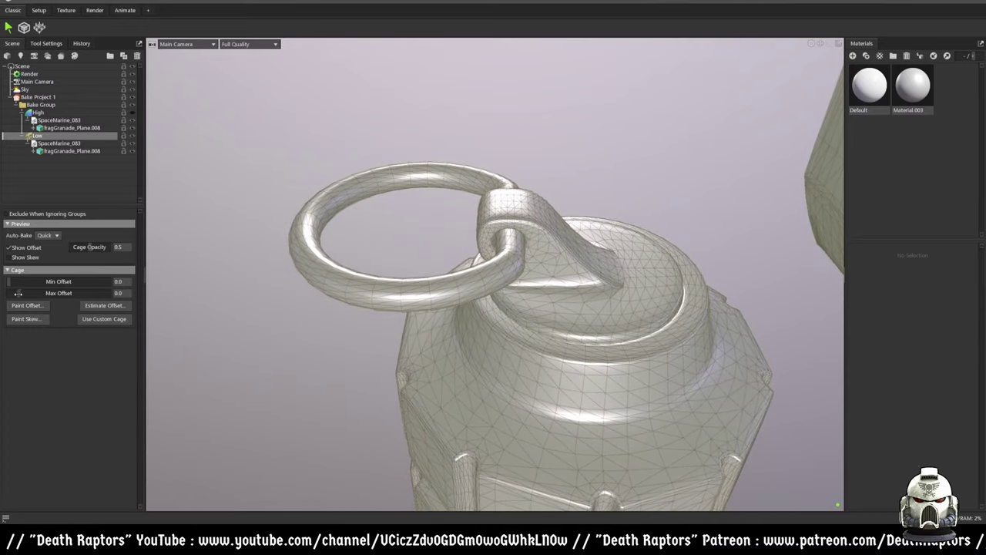
pyautogui.press('F9')
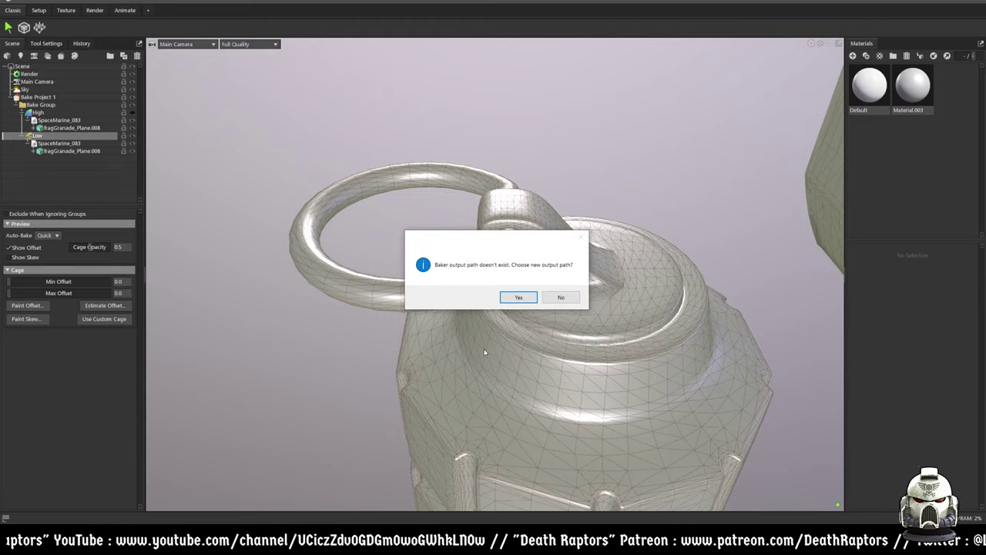
# - Create a trestM4 folder on the Desktop and save the bake output there as a Photoshop document
pyautogui.click(518, 298)
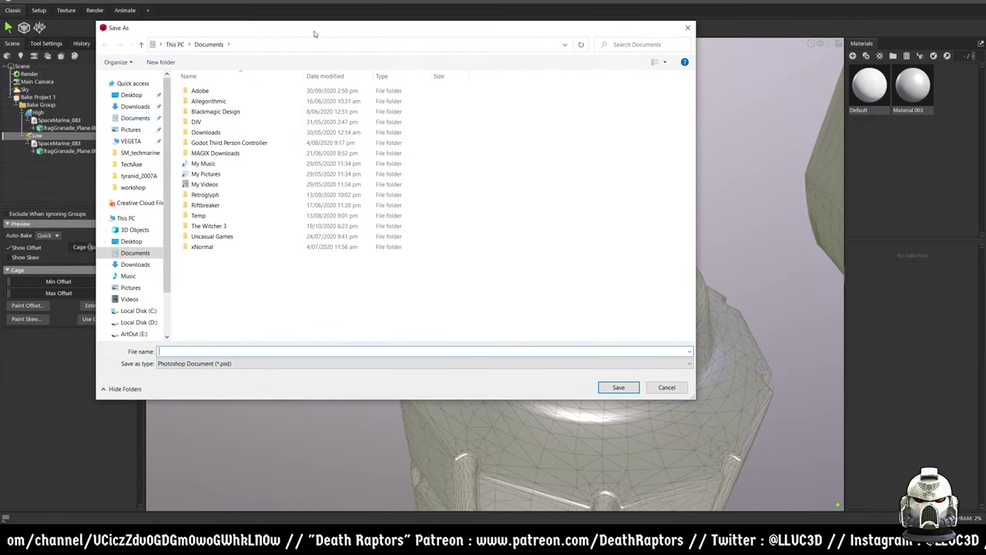
pyautogui.click(131, 95)
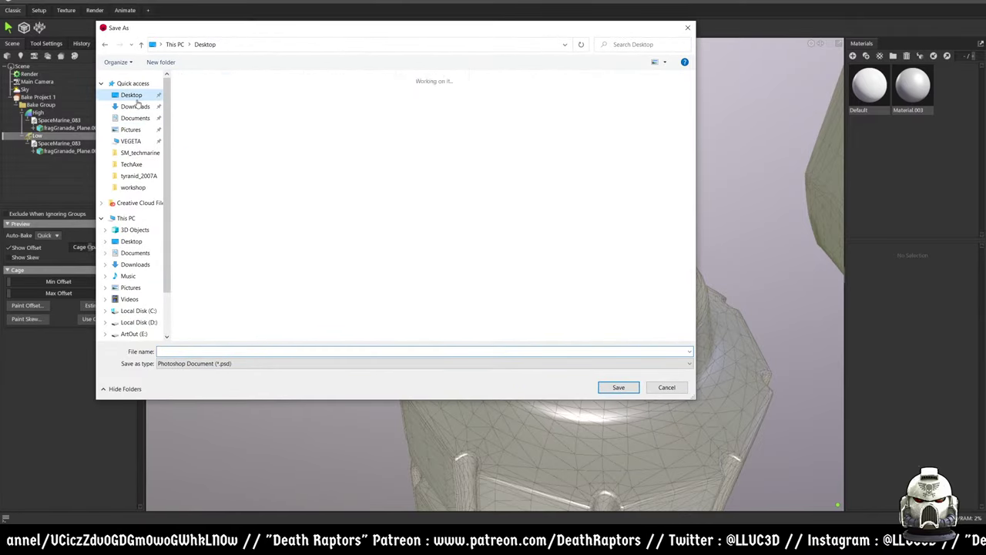
pyautogui.click(170, 65)
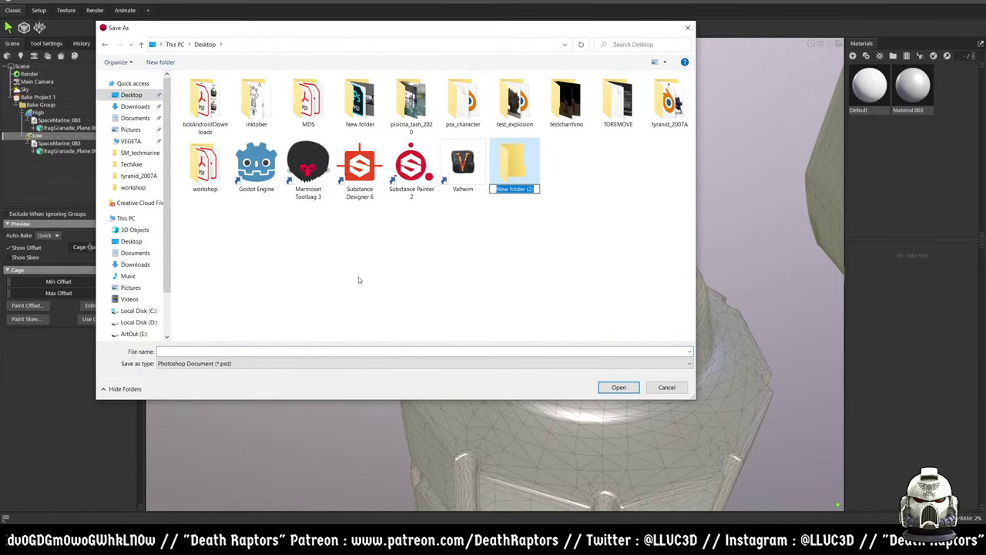
pyautogui.write('trest')
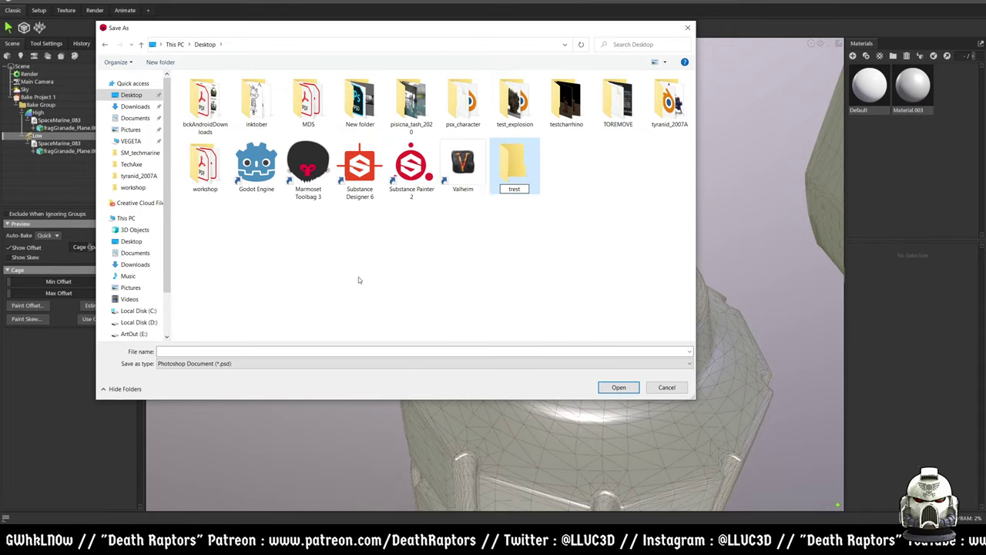
pyautogui.write('M4')
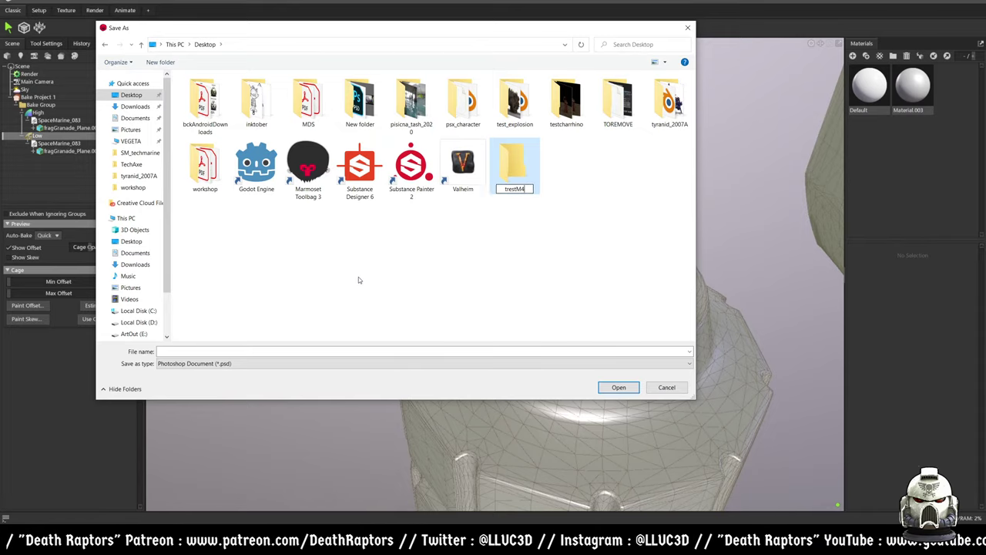
pyautogui.click(614, 388)
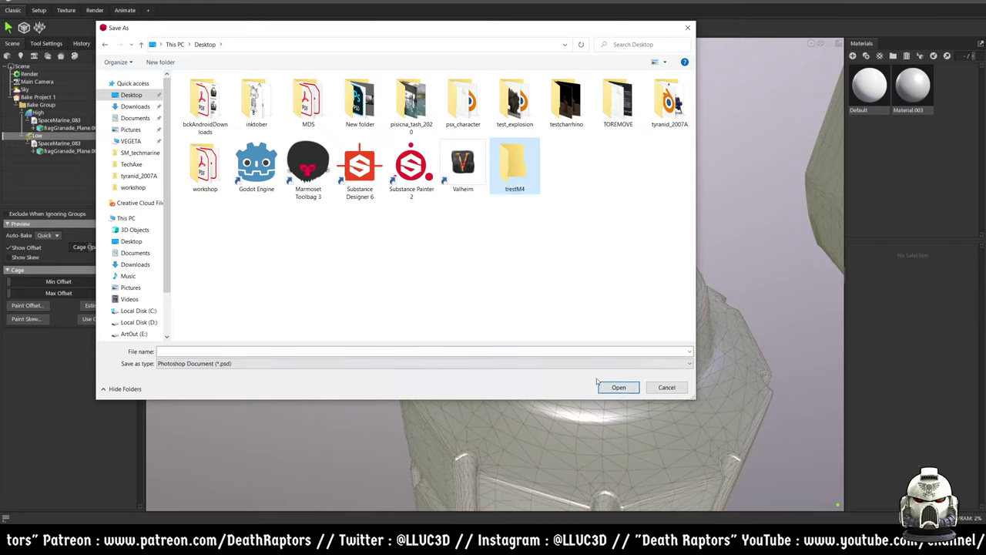
pyautogui.click(278, 350)
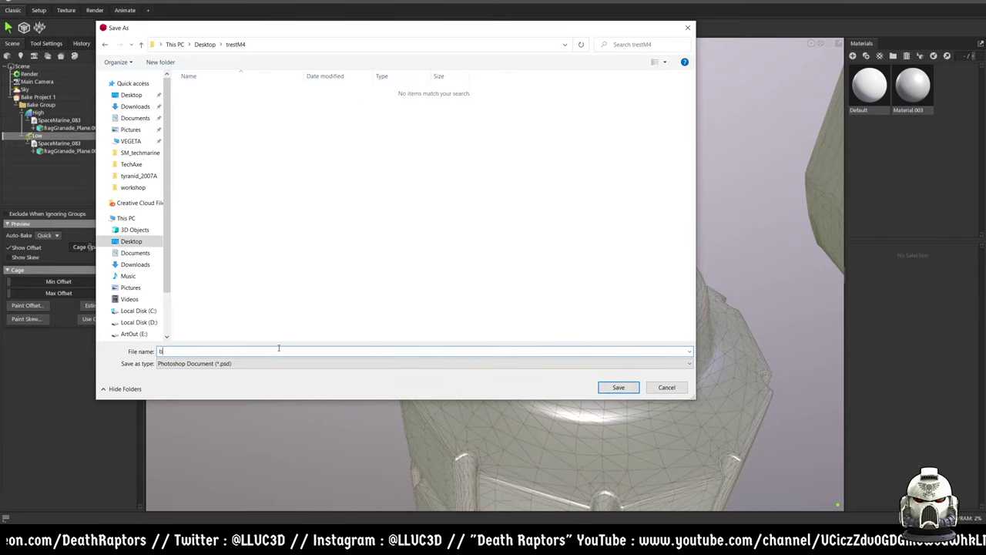
pyautogui.click(602, 388)
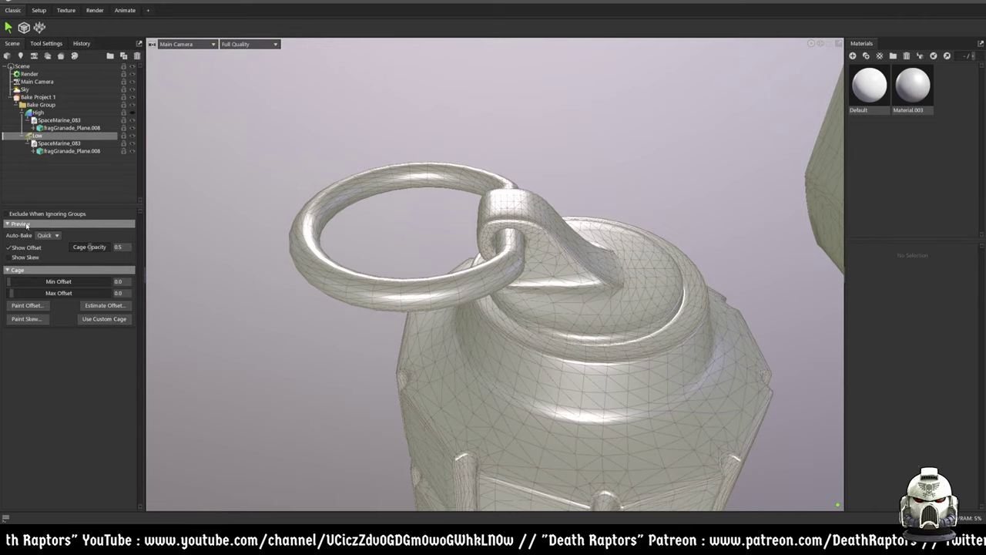
# - Enable the Normals (Object), Curvature, Ambient Occlusion and Material ID maps in Bake Project 1
pyautogui.click(38, 98)
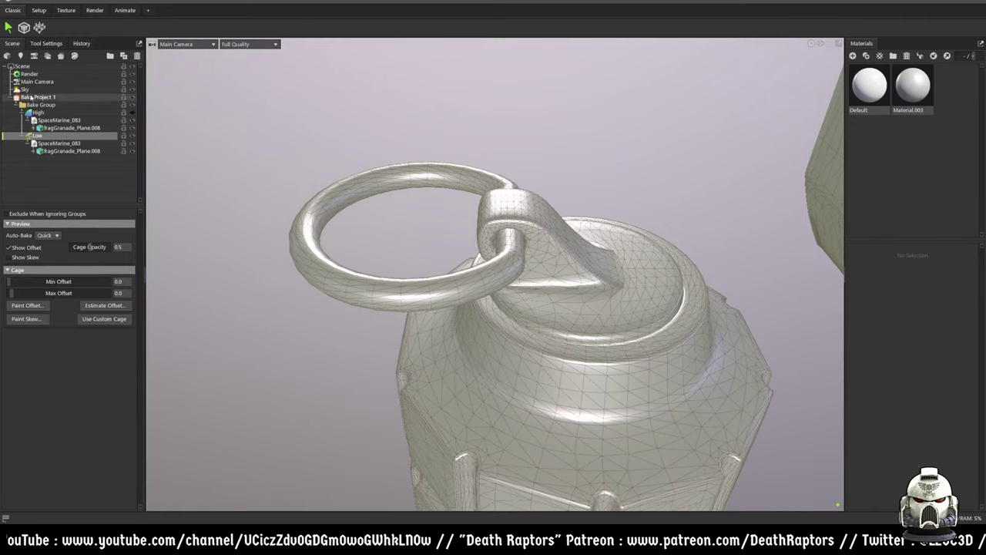
pyautogui.click(12, 452)
pyautogui.click(11, 462)
pyautogui.click(12, 472)
pyautogui.click(12, 482)
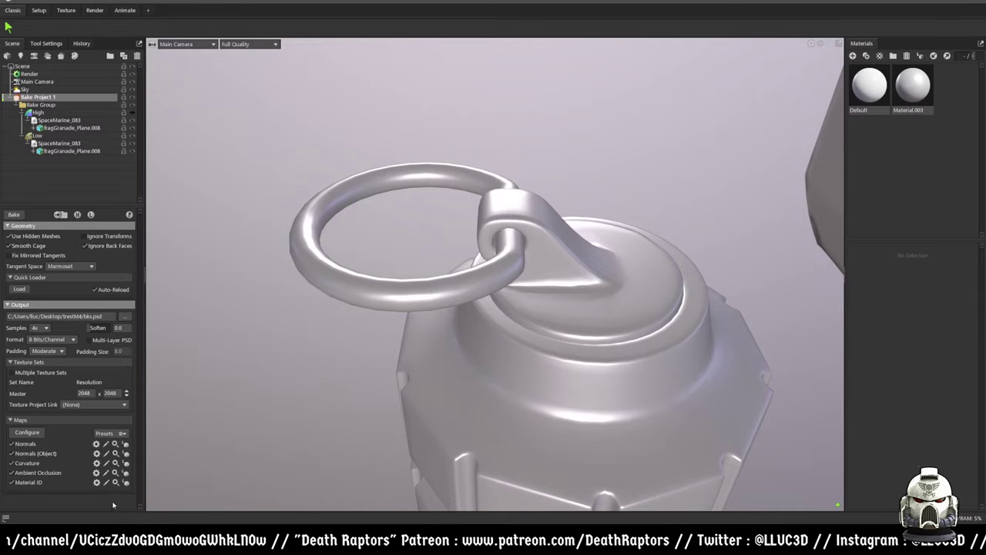
# - Add a Position map to the bake's map list and select the Low group
pyautogui.click(27, 432)
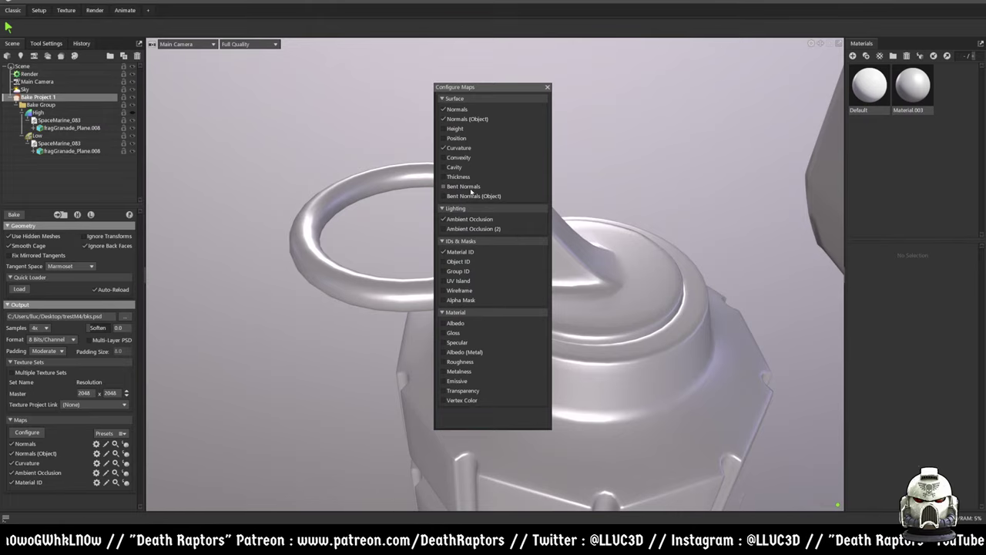
pyautogui.click(459, 139)
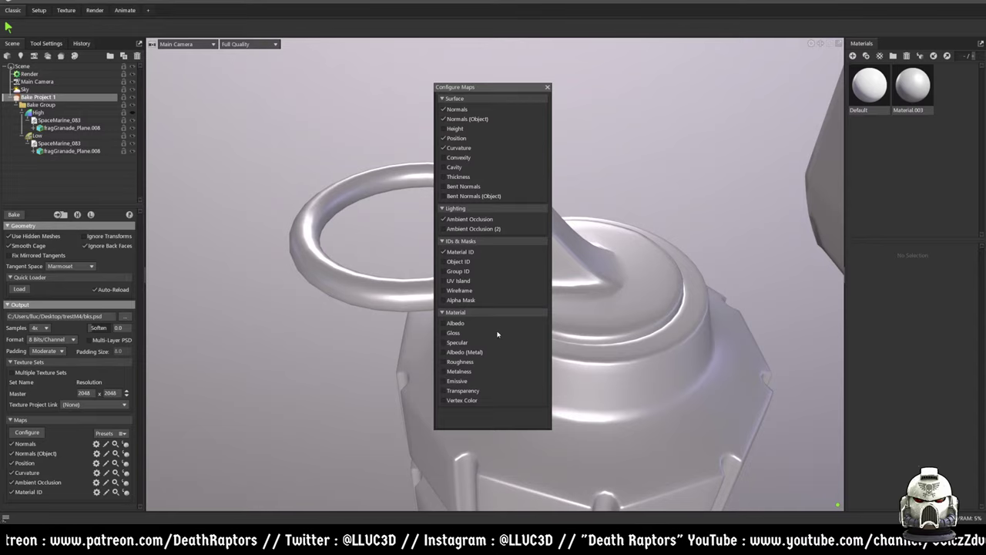
pyautogui.click(546, 89)
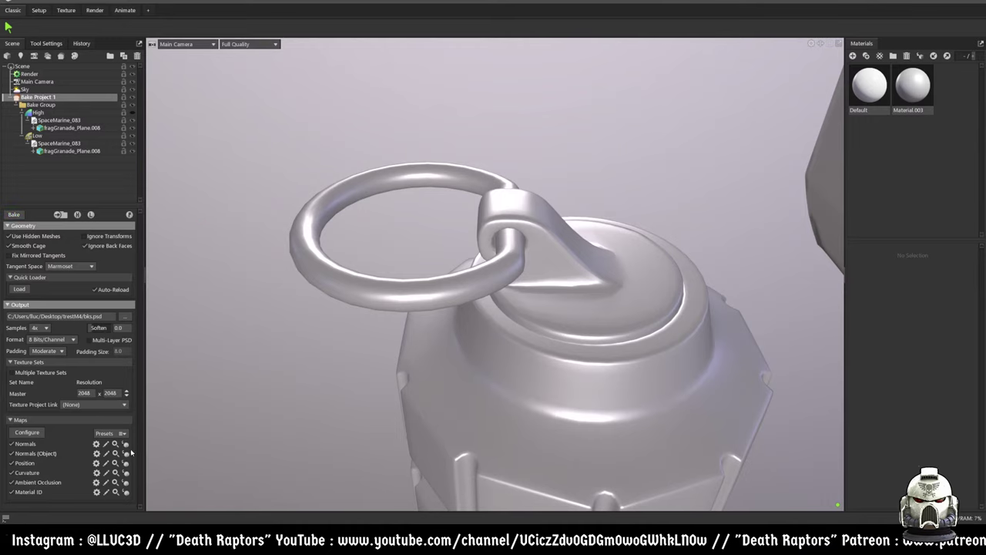
pyautogui.click(36, 136)
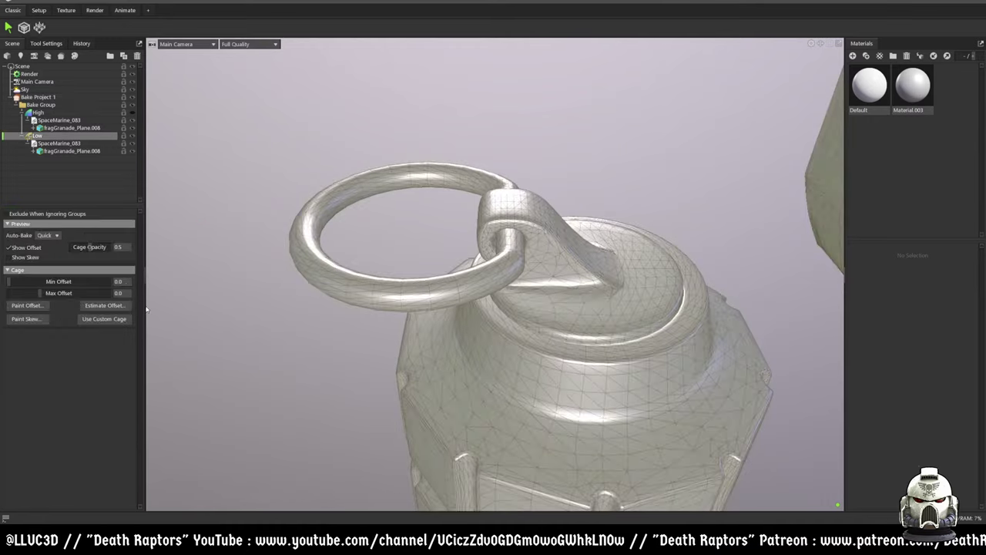
# - Preview the Normals, Normals (Object) and Position bakes on the grenade
pyautogui.click(38, 97)
pyautogui.click(125, 444)
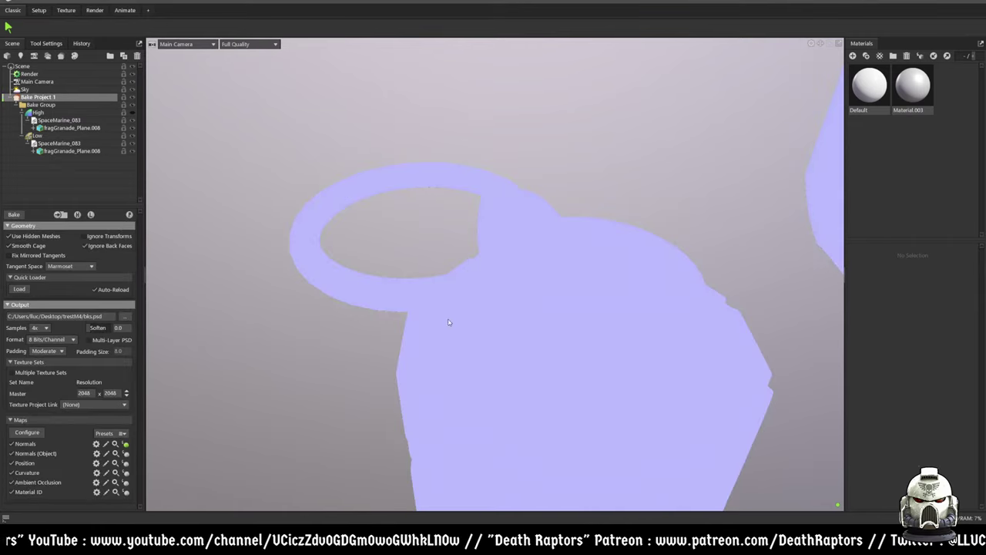
pyautogui.scroll(-3, 466, 314)
pyautogui.moveTo(488, 330); pyautogui.dragTo(507, 260)
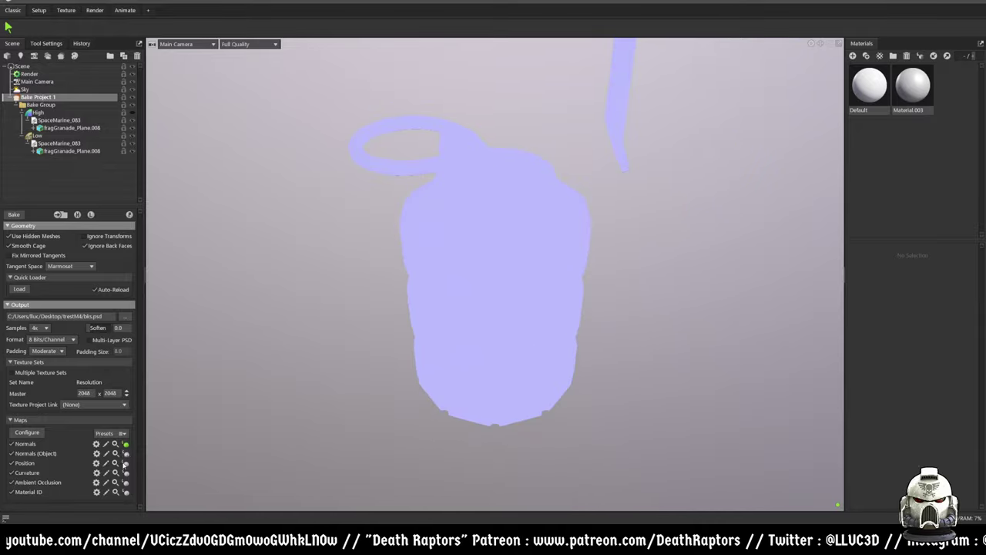
pyautogui.click(125, 453)
pyautogui.moveTo(462, 300); pyautogui.dragTo(481, 310)
pyautogui.click(125, 462)
pyautogui.moveTo(426, 285); pyautogui.dragTo(563, 219)
pyautogui.moveTo(512, 280); pyautogui.dragTo(472, 266)
# - Preview the Curvature, Material ID and Ambient Occlusion bakes, then switch to the Texture workspace
pyautogui.click(126, 472)
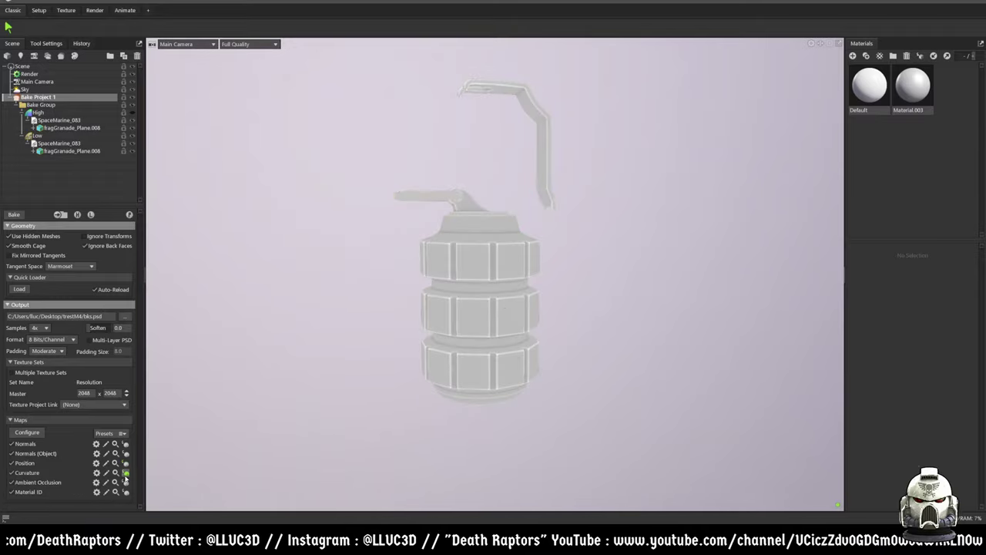
pyautogui.moveTo(509, 308); pyautogui.dragTo(489, 297)
pyautogui.scroll(5, 488, 296)
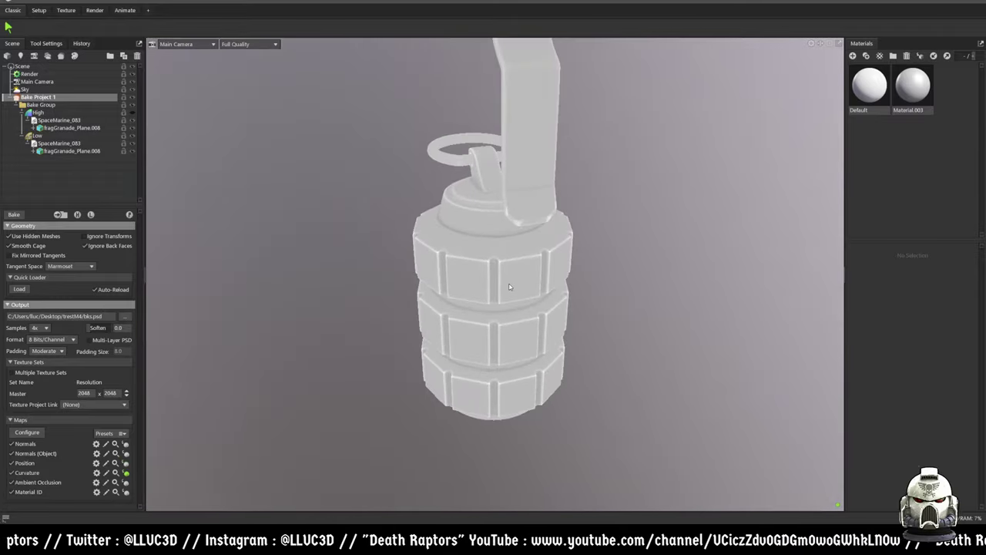
pyautogui.moveTo(402, 282); pyautogui.dragTo(176, 456)
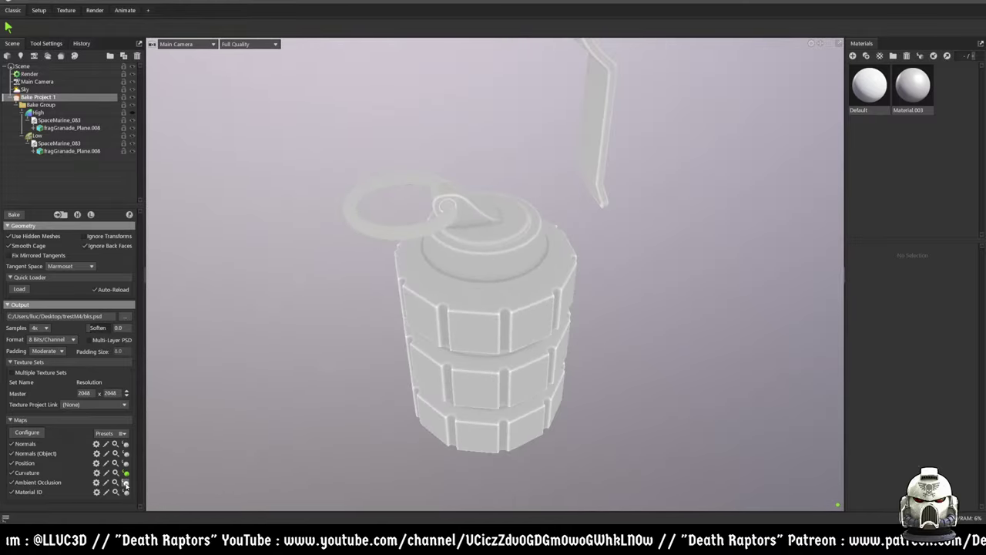
pyautogui.scroll(2, 481, 361)
pyautogui.moveTo(482, 361); pyautogui.dragTo(385, 279)
pyautogui.click(126, 492)
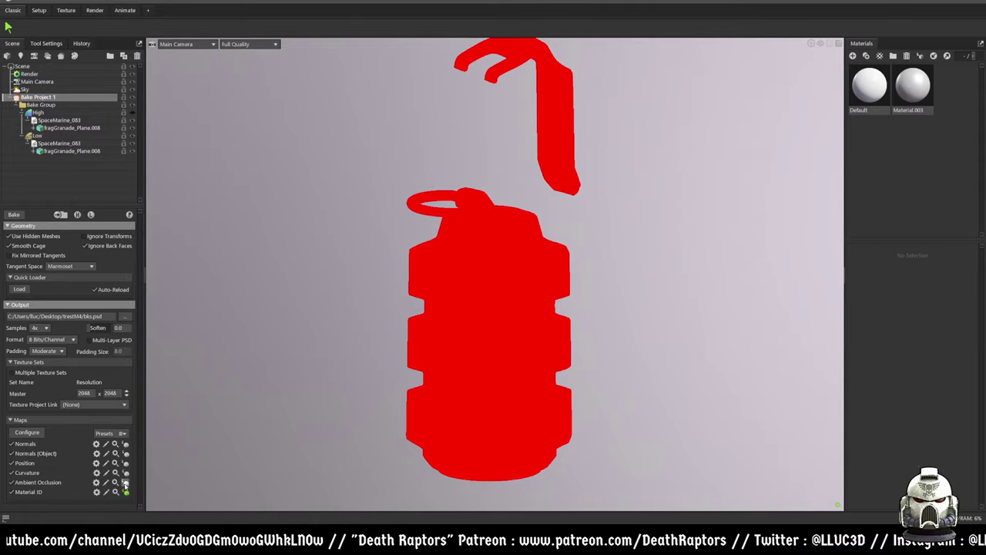
pyautogui.click(125, 482)
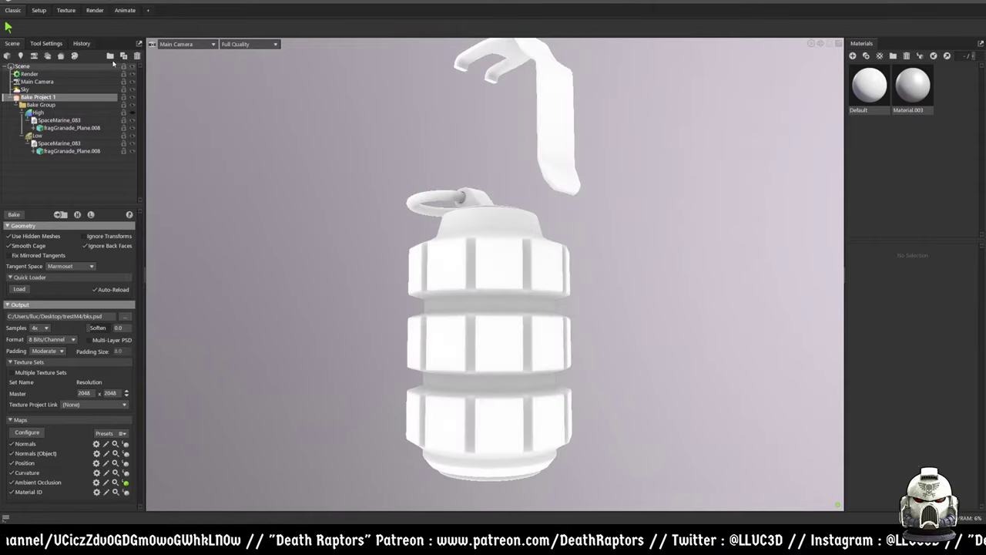
pyautogui.click(66, 11)
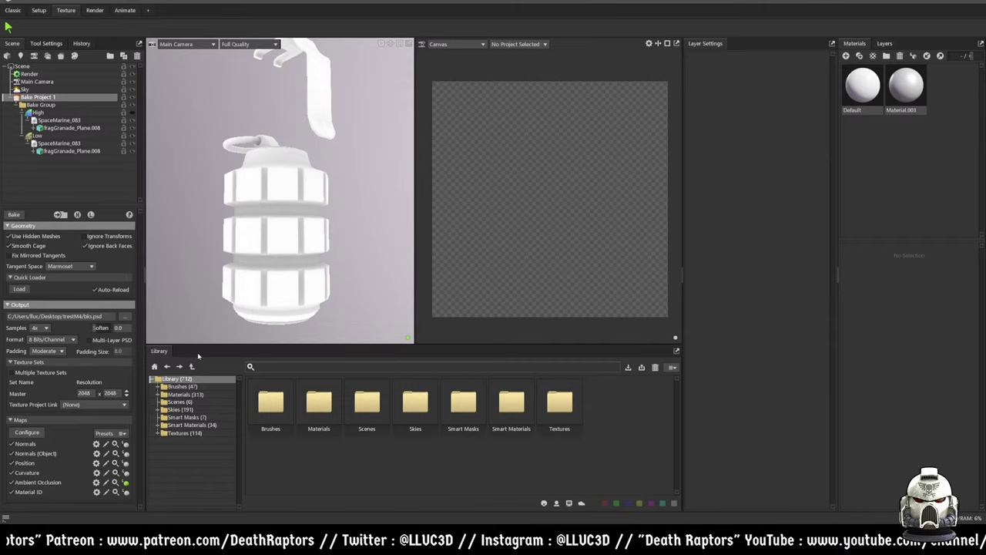
# - Clear the scene selection so nothing is selected in the outliner
pyautogui.moveTo(340, 224); pyautogui.dragTo(203, 232)
pyautogui.click(37, 136)
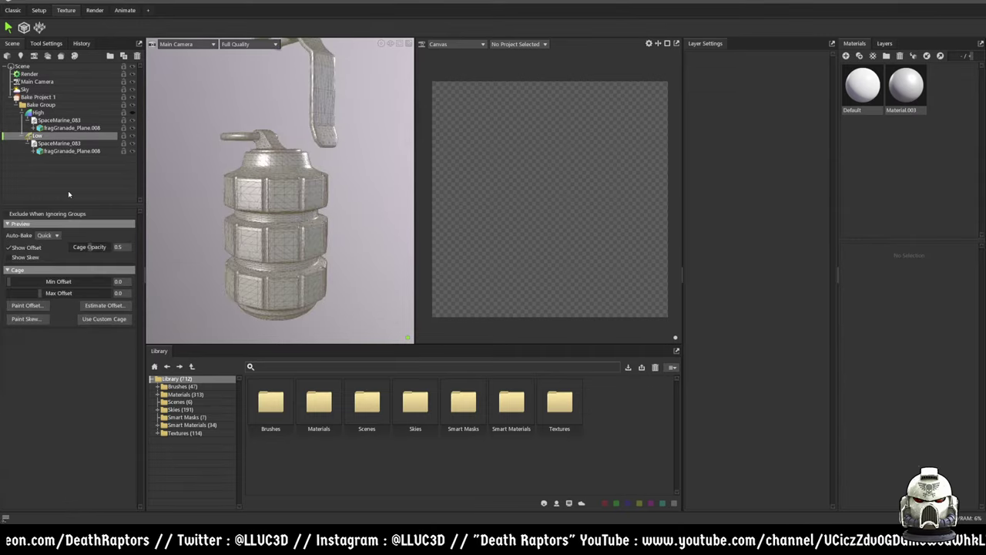
pyautogui.click(68, 190)
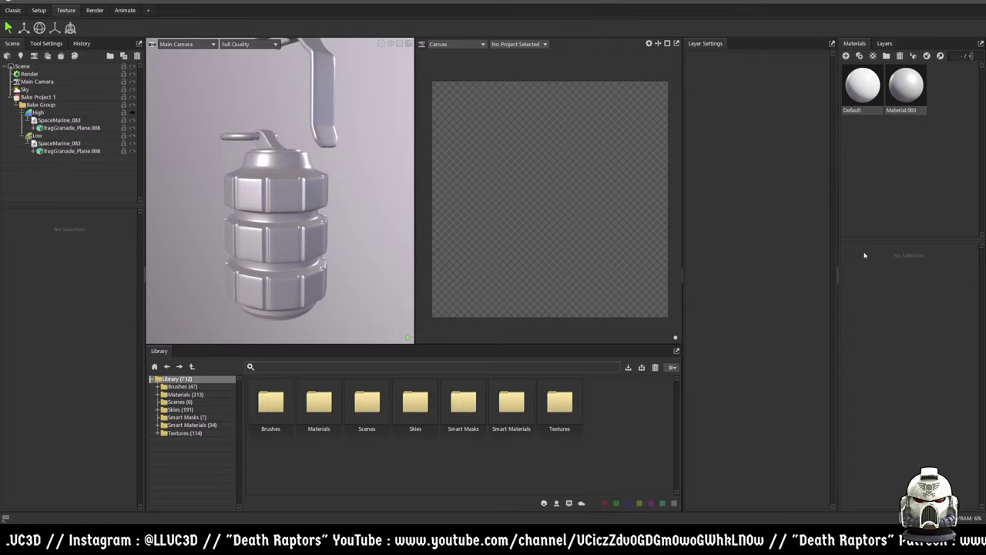
# - Open the Library's Materials folder and browse its material presets
pyautogui.doubleClick(319, 402)
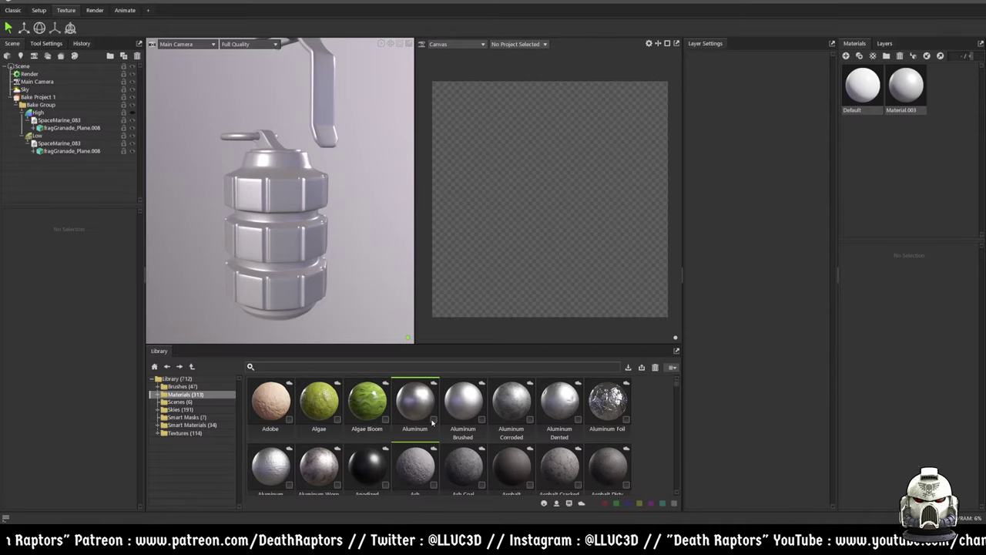
pyautogui.scroll(-5, 428, 475)
pyautogui.scroll(5, 428, 475)
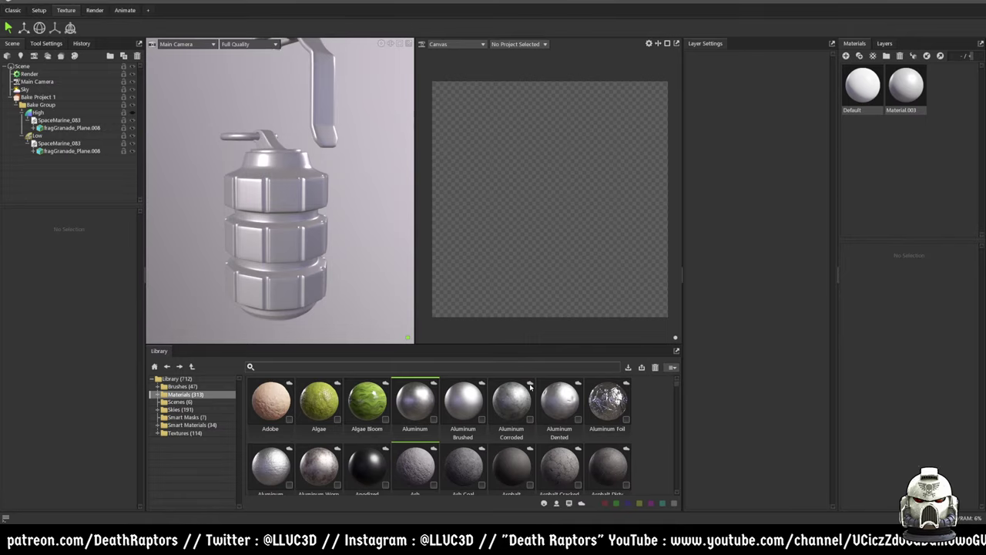
pyautogui.click(183, 386)
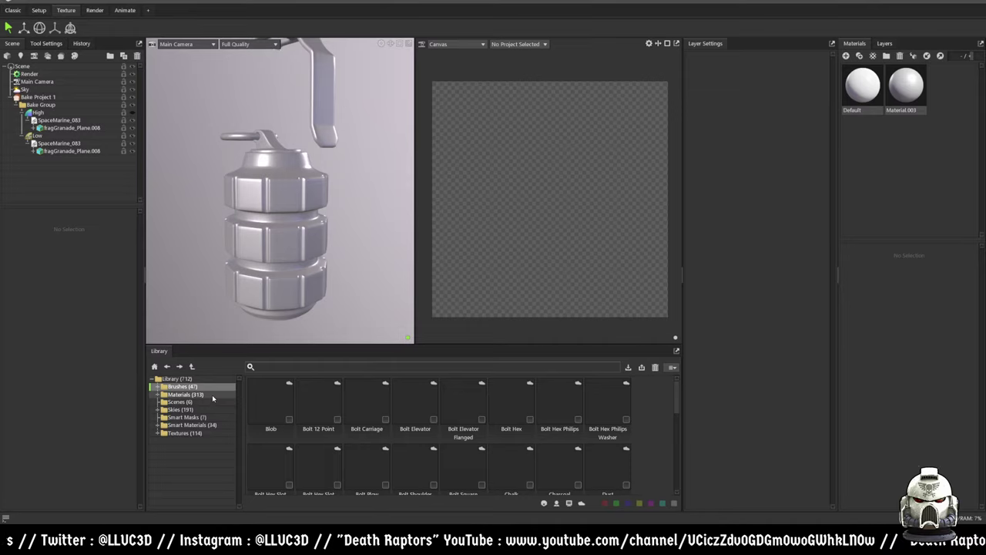
pyautogui.click(211, 394)
pyautogui.scroll(-1, 391, 467)
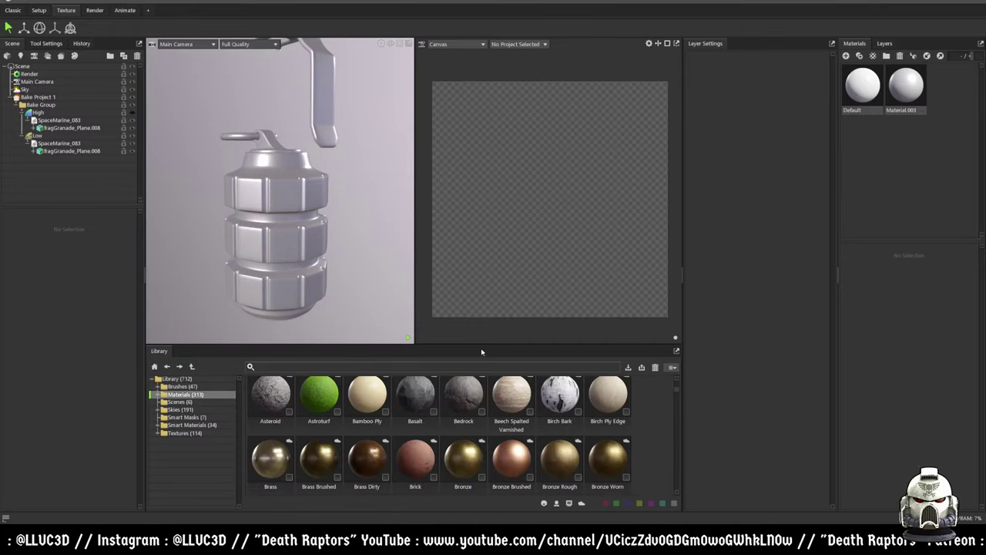
pyautogui.moveTo(478, 345); pyautogui.dragTo(479, 287)
pyautogui.scroll(-3, 487, 399)
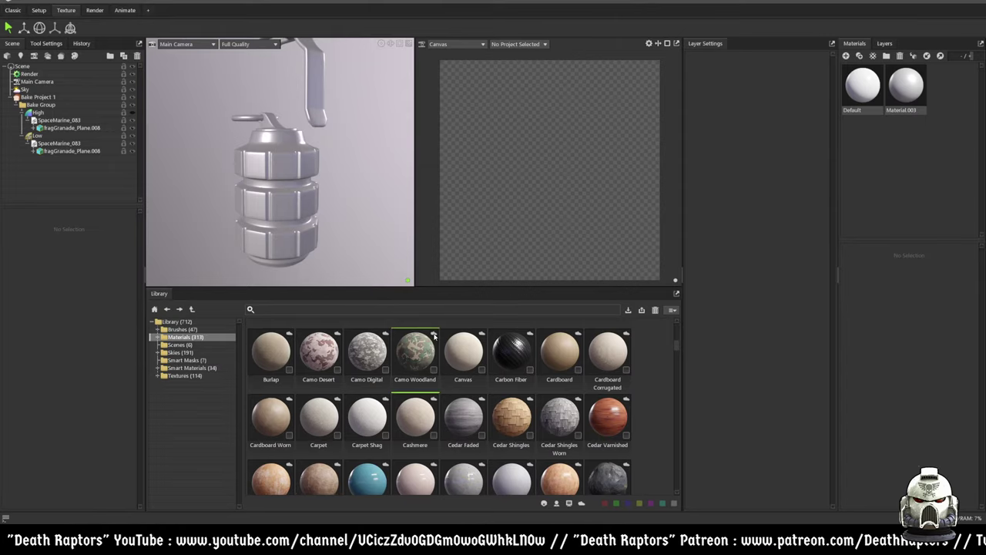
pyautogui.scroll(4, 422, 423)
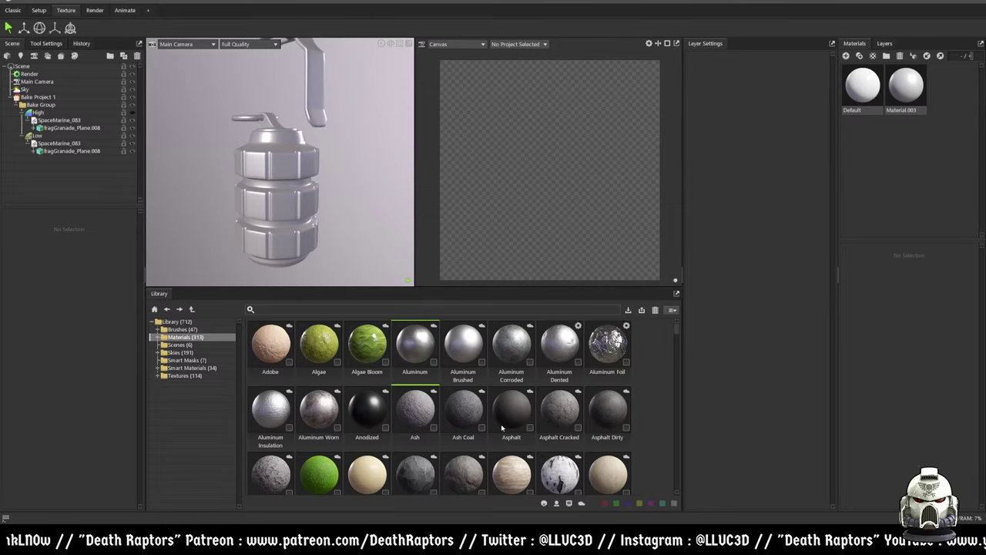
pyautogui.scroll(-2, 454, 378)
pyautogui.scroll(3, 478, 401)
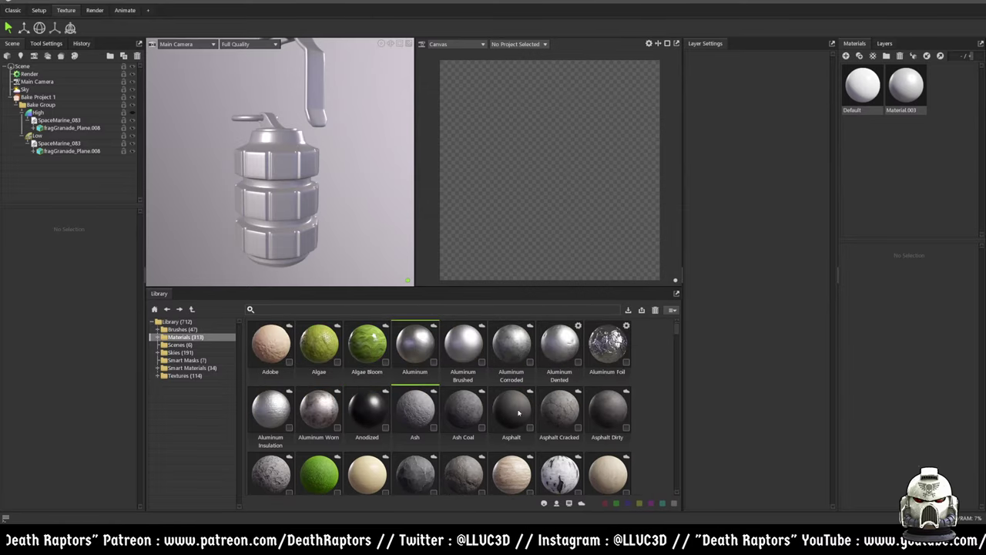
pyautogui.click(518, 354)
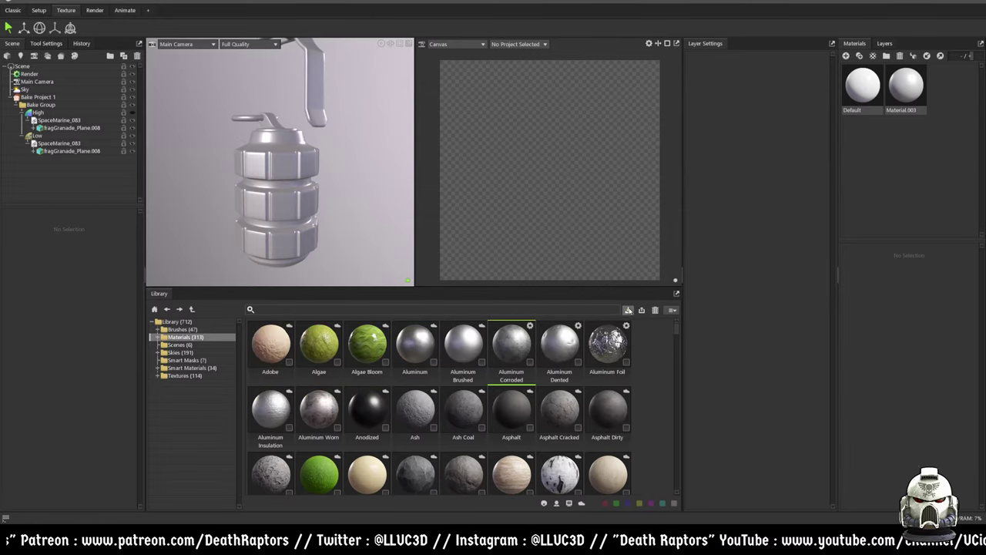
pyautogui.scroll(-5, 369, 420)
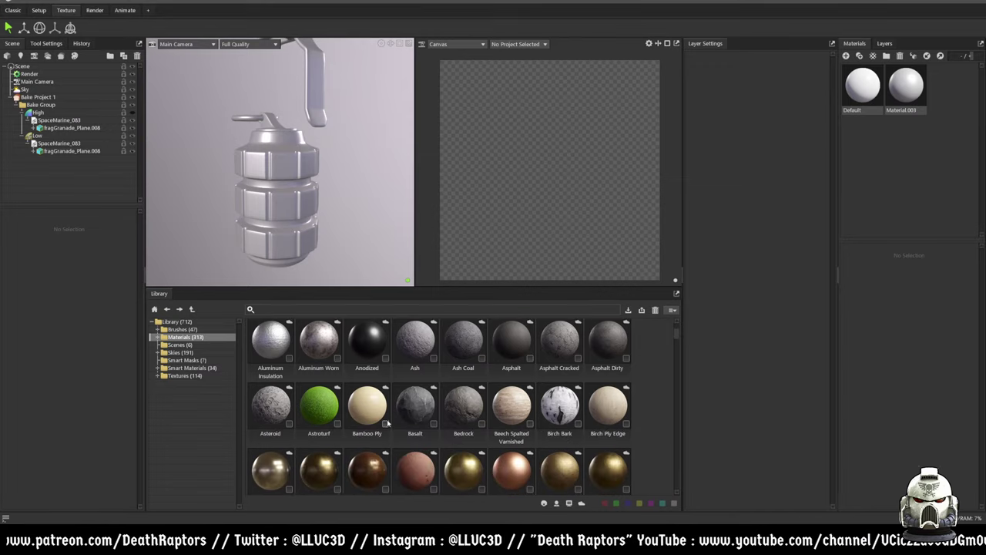
pyautogui.scroll(-2, 462, 446)
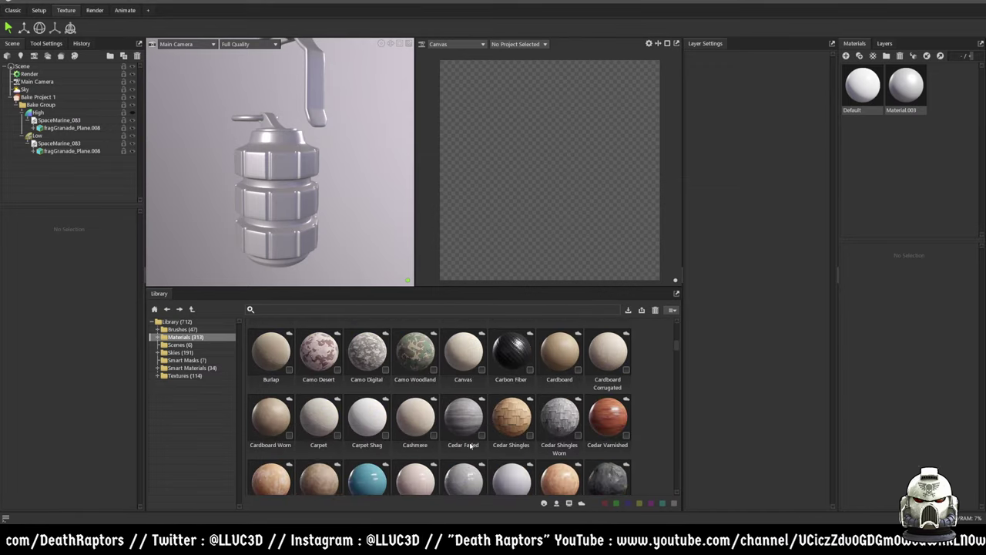
pyautogui.scroll(7, 469, 442)
pyautogui.scroll(-2, 469, 440)
pyautogui.scroll(2, 469, 440)
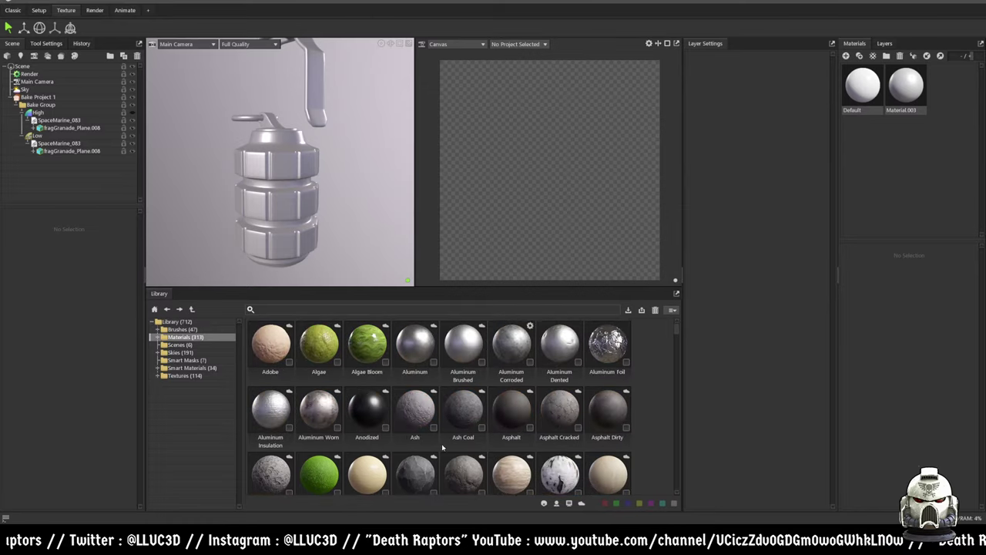
pyautogui.click(181, 329)
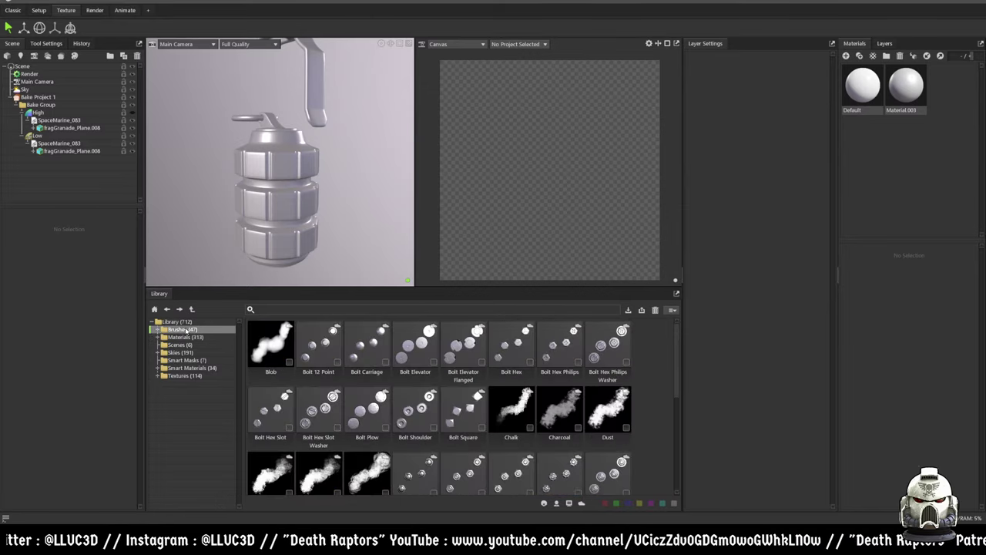
pyautogui.click(185, 338)
pyautogui.scroll(-3, 437, 438)
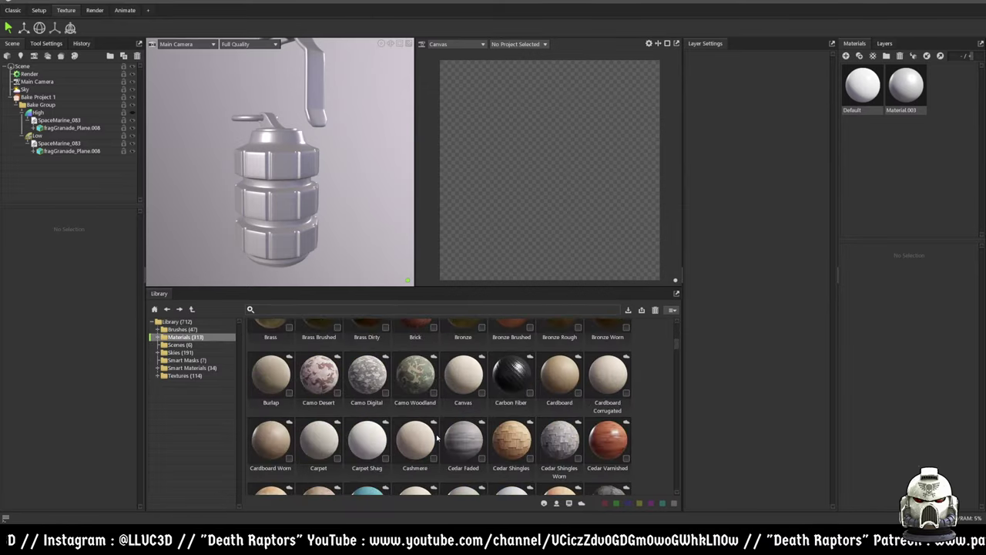
pyautogui.scroll(-5, 438, 438)
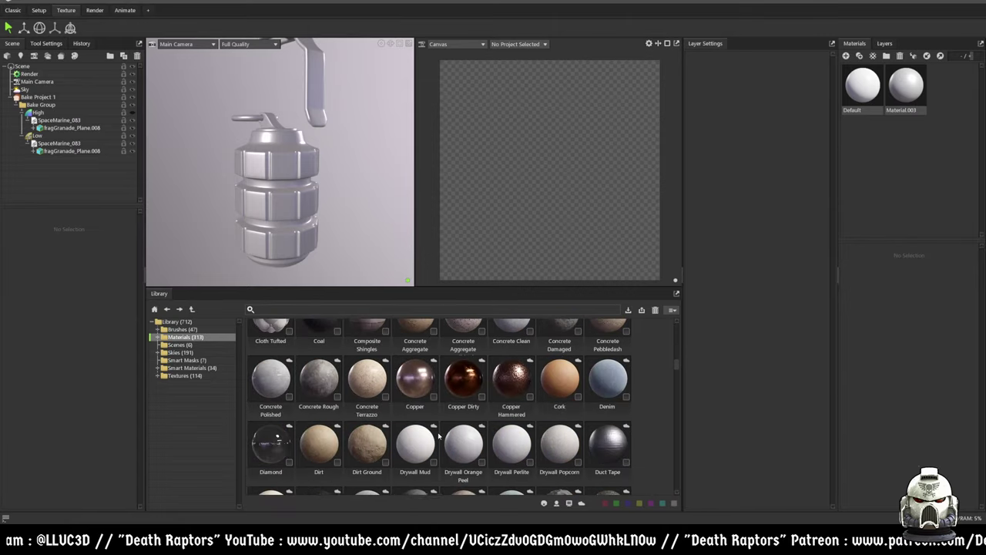
pyautogui.scroll(-2, 438, 436)
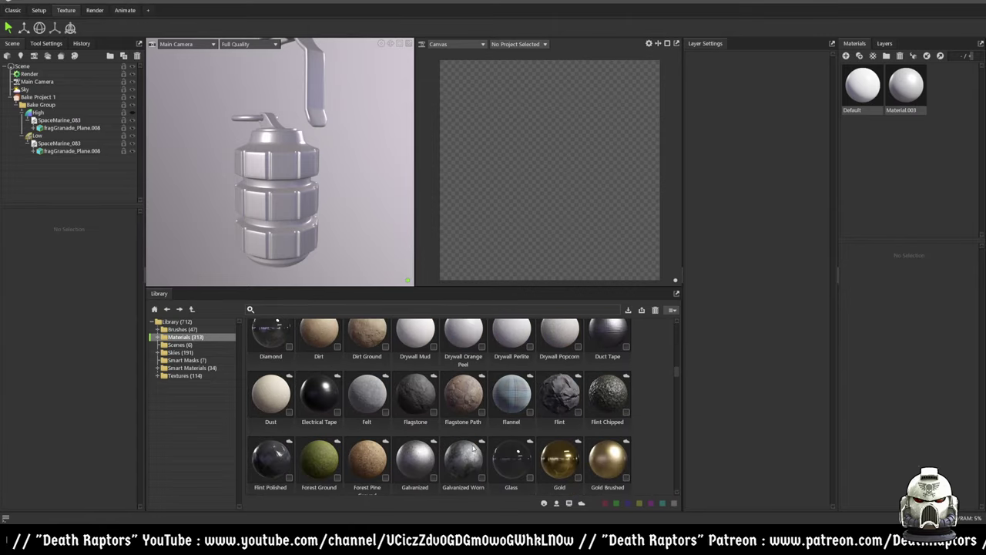
pyautogui.scroll(10, 464, 442)
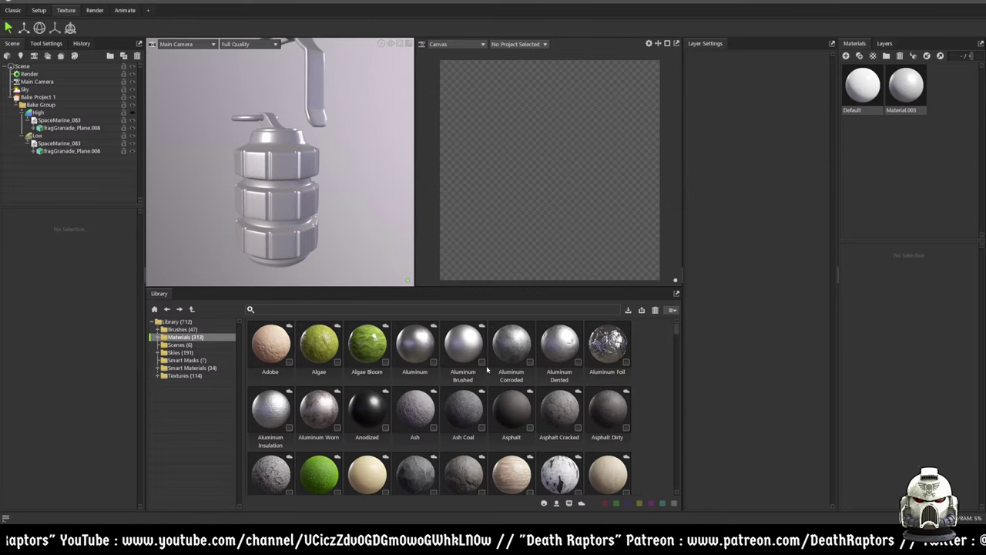
pyautogui.scroll(-8, 432, 439)
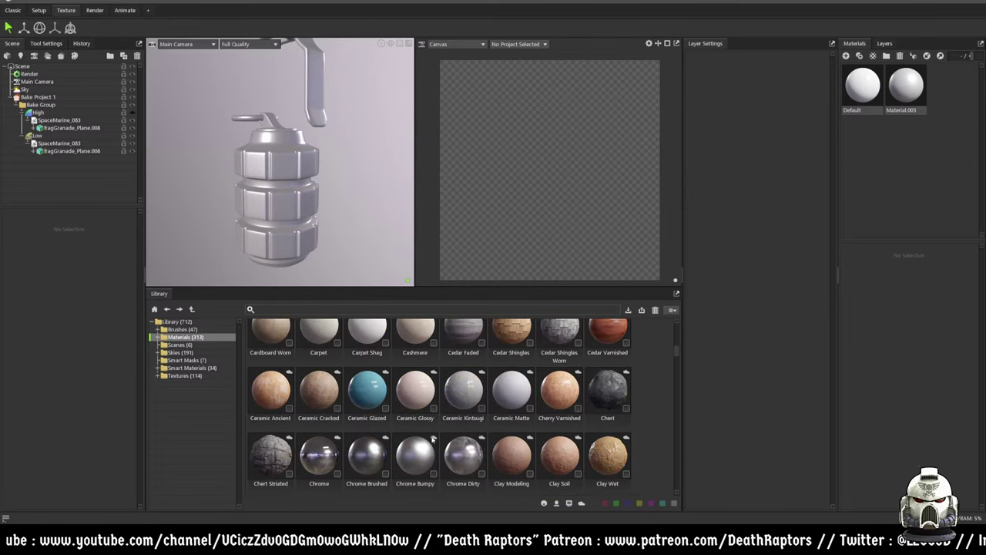
pyautogui.scroll(-2, 433, 439)
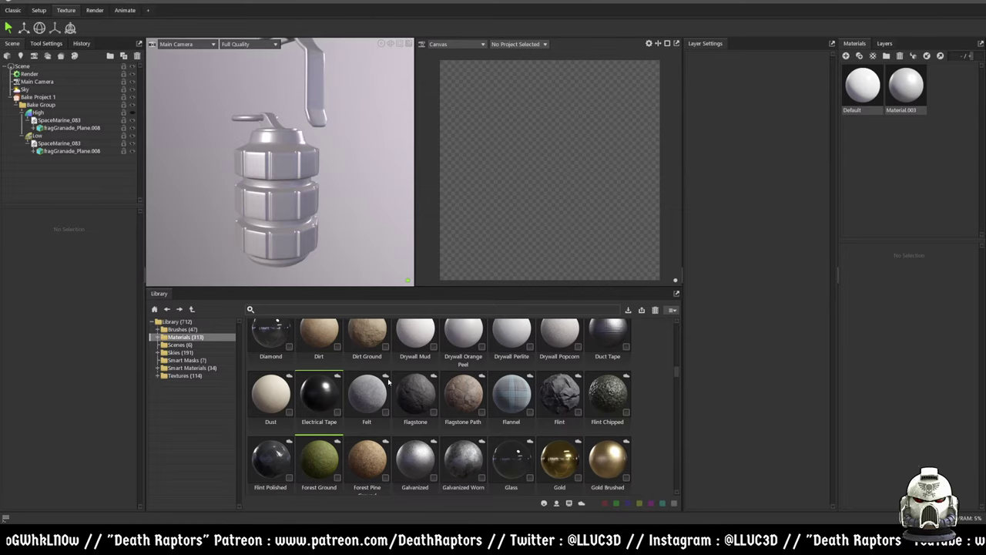
pyautogui.scroll(-1, 596, 383)
pyautogui.scroll(-2, 595, 382)
pyautogui.scroll(10, 596, 383)
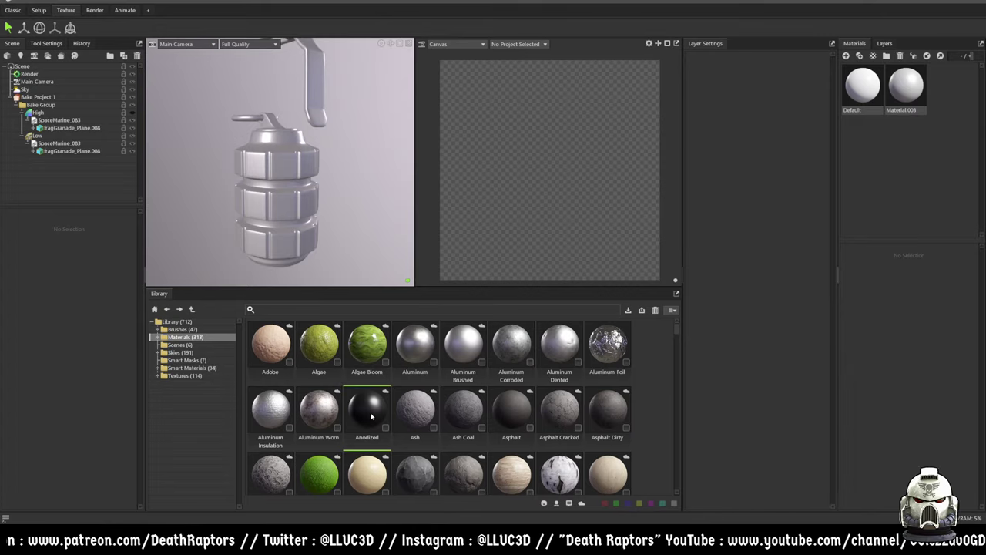
pyautogui.scroll(-3, 415, 436)
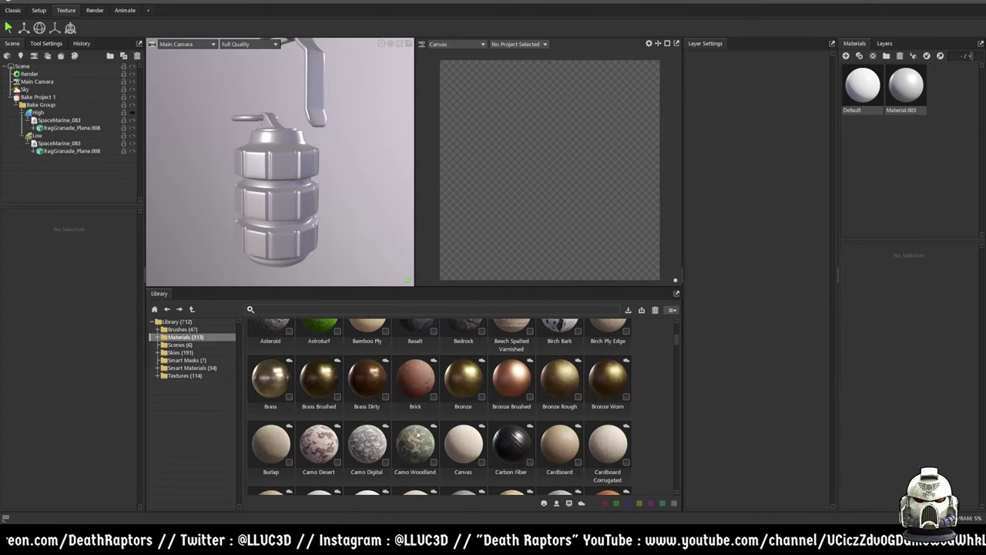
pyautogui.scroll(-8, 417, 435)
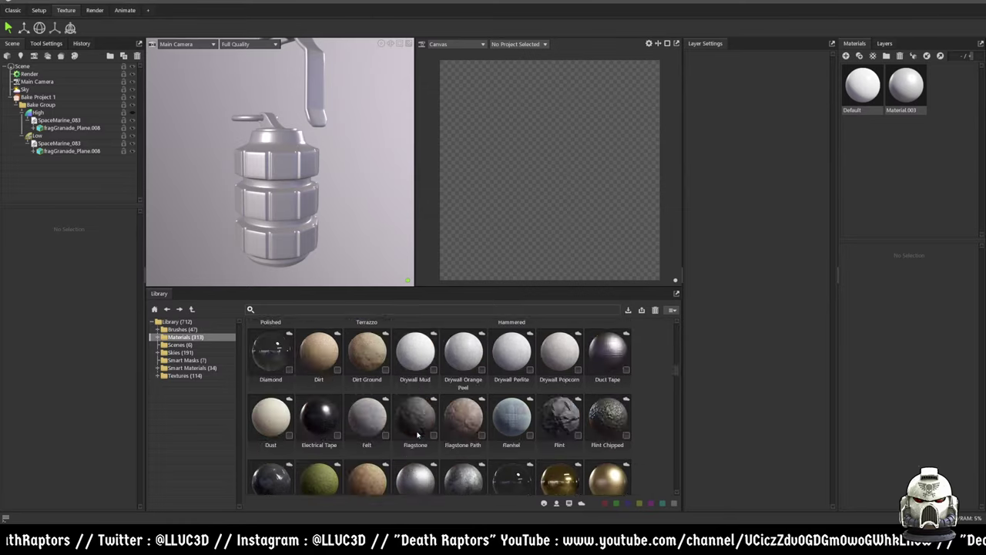
pyautogui.scroll(-4, 417, 436)
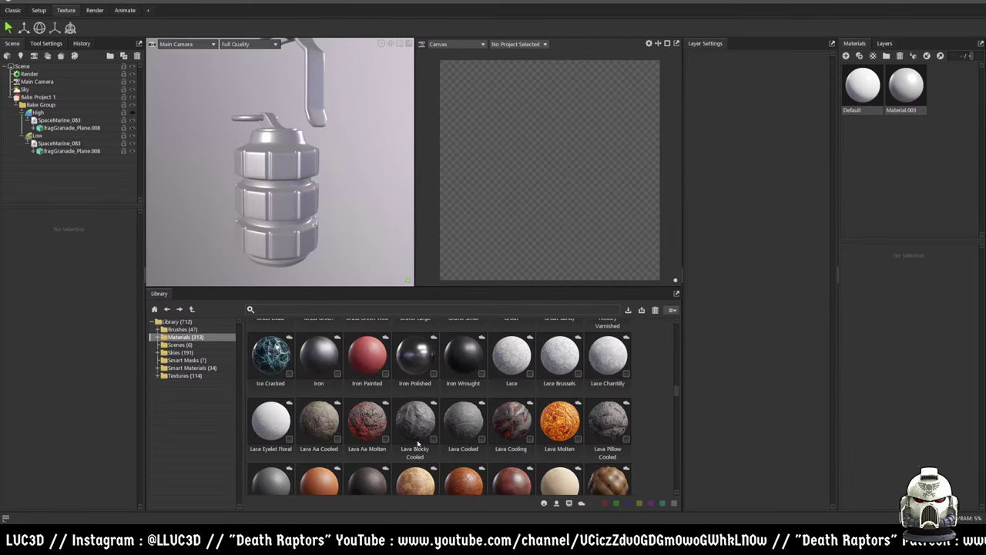
pyautogui.click(370, 434)
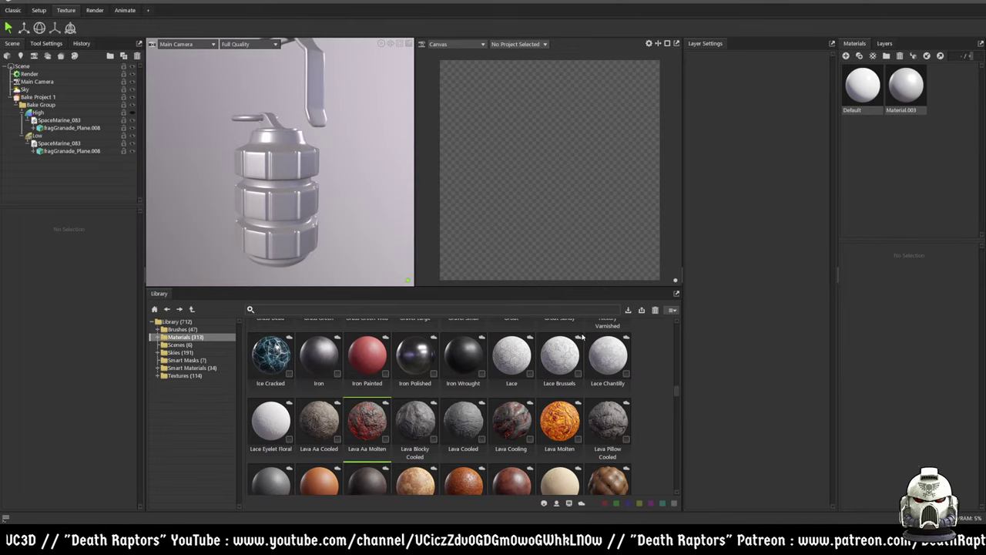
pyautogui.scroll(-1, 597, 421)
pyautogui.scroll(-1, 596, 420)
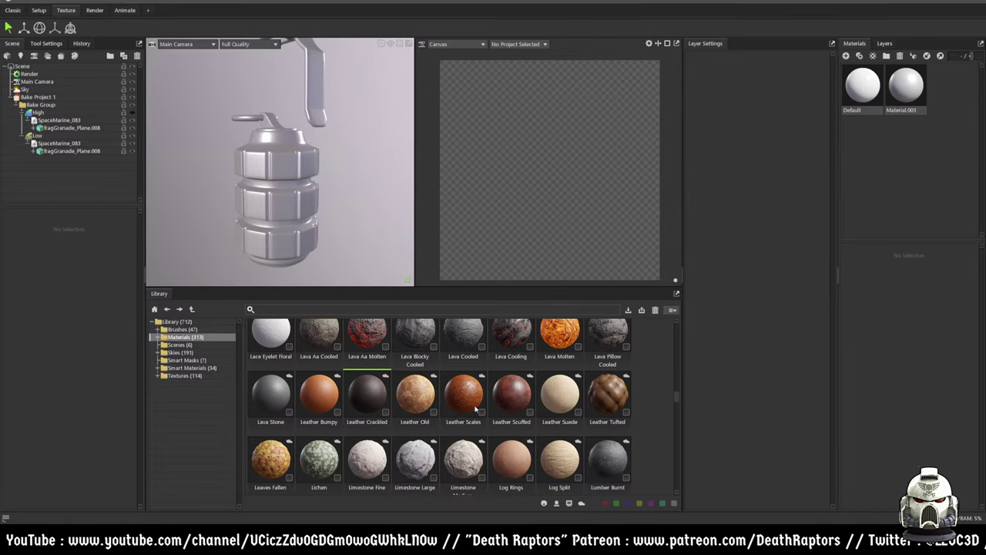
pyautogui.click(415, 409)
pyautogui.click(515, 407)
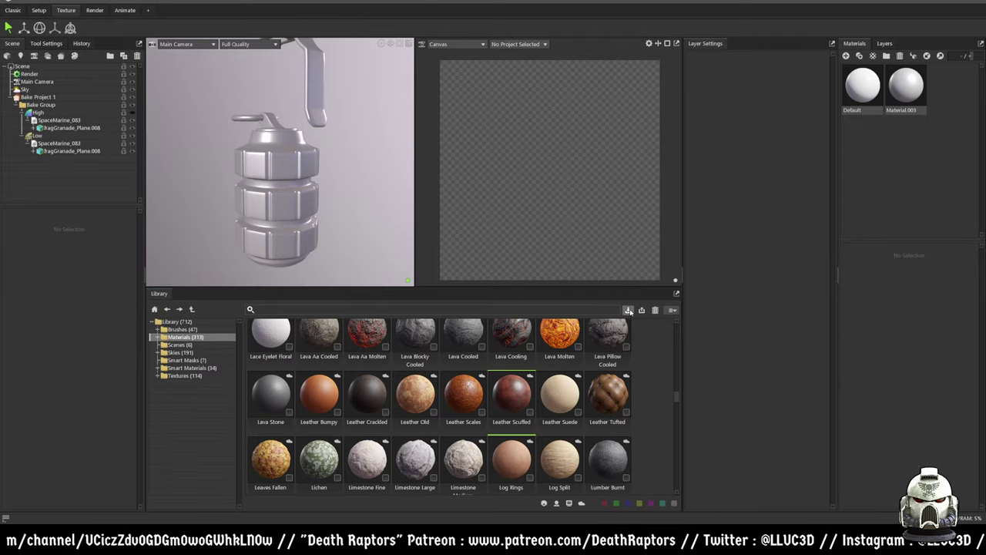
pyautogui.scroll(-5, 576, 413)
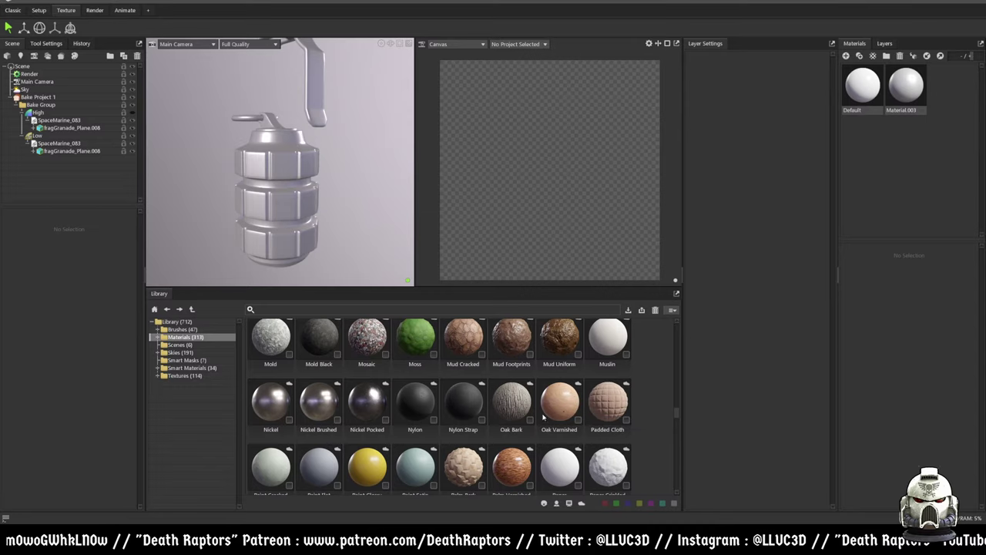
pyautogui.scroll(15, 428, 414)
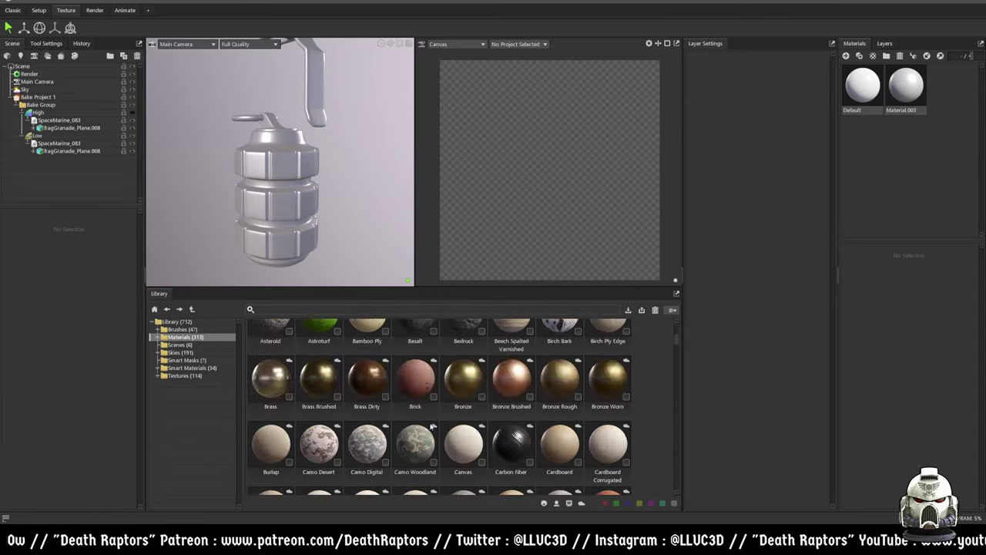
pyautogui.scroll(-15, 441, 429)
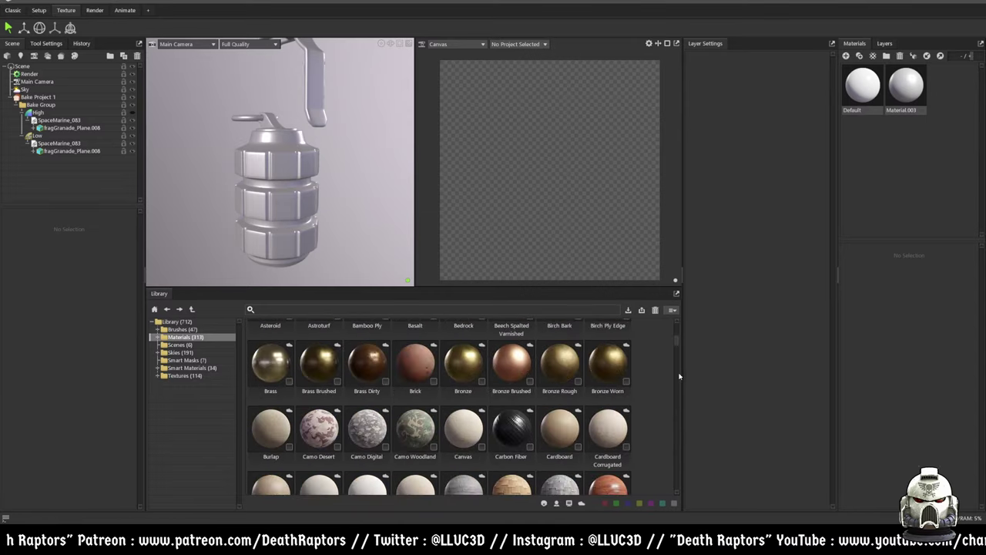
pyautogui.scroll(-5, 671, 423)
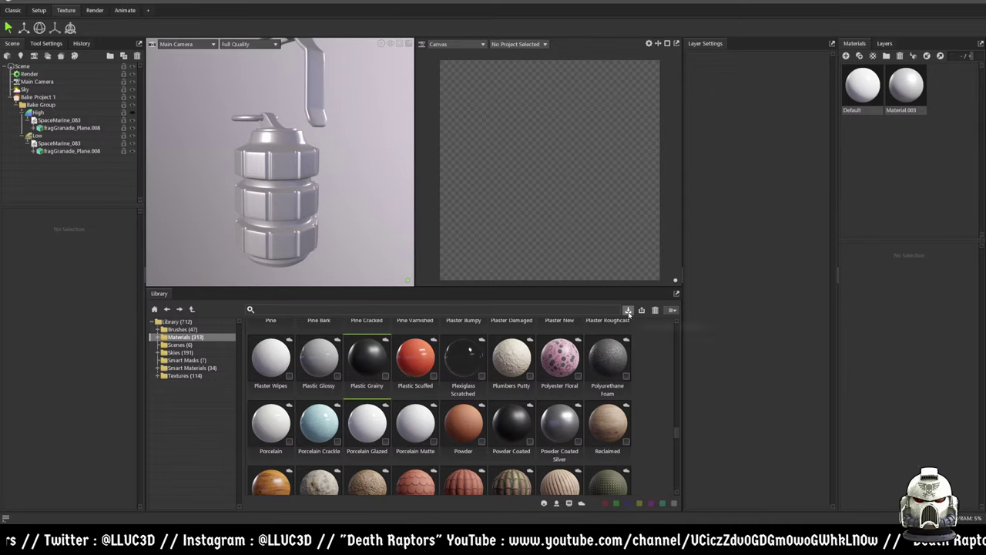
pyautogui.scroll(-1, 553, 442)
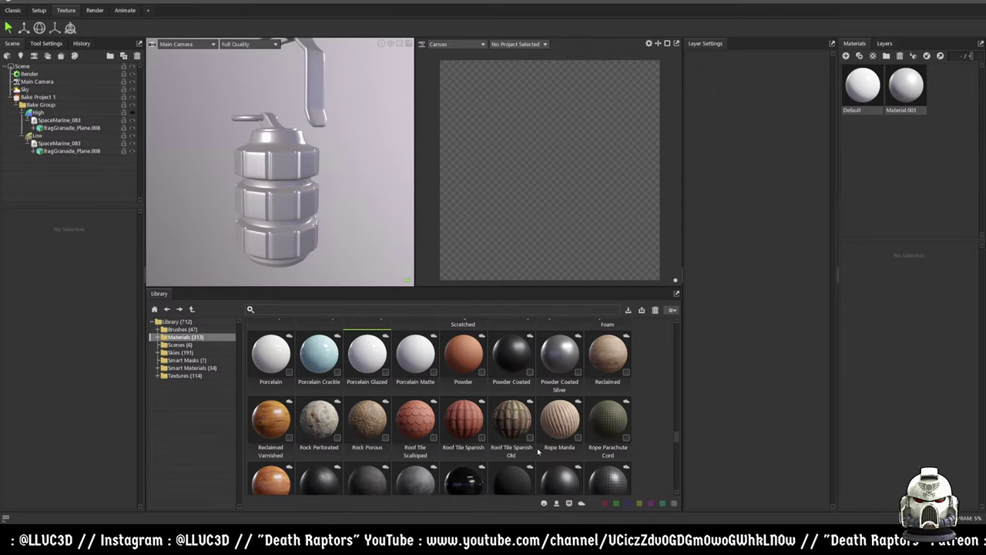
pyautogui.scroll(20, 544, 447)
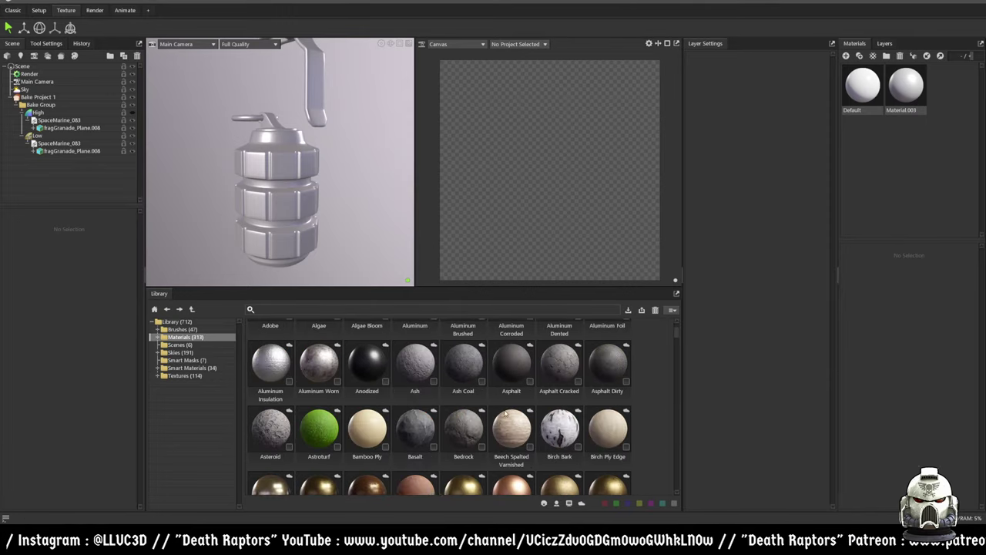
pyautogui.scroll(1, 508, 412)
pyautogui.click(616, 343)
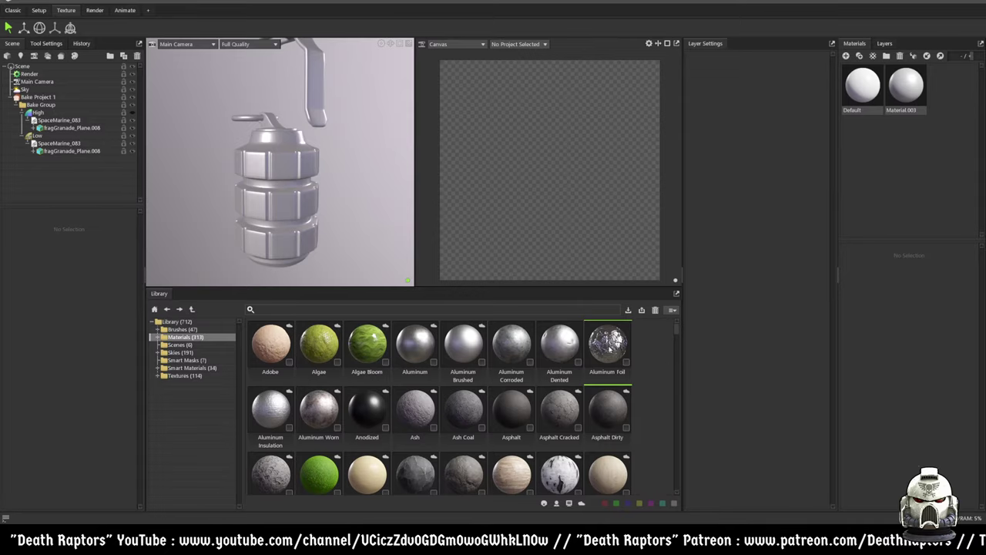
pyautogui.moveTo(559, 352); pyautogui.dragTo(321, 226)
# - Reduce the Aluminum Dented material's Displacement Scale to 0.0
pyautogui.scroll(4, 369, 230)
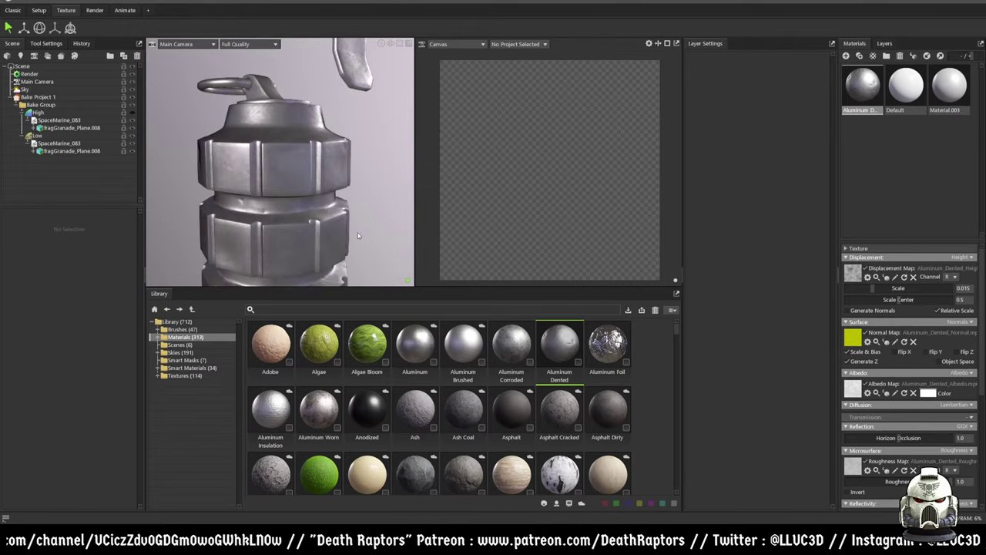
pyautogui.scroll(5, 357, 233)
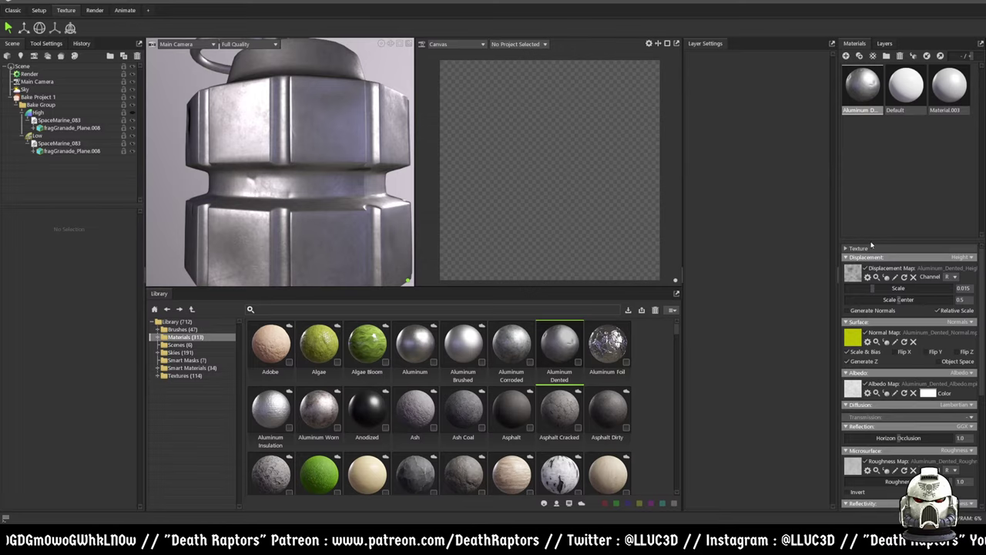
pyautogui.scroll(-3, 864, 244)
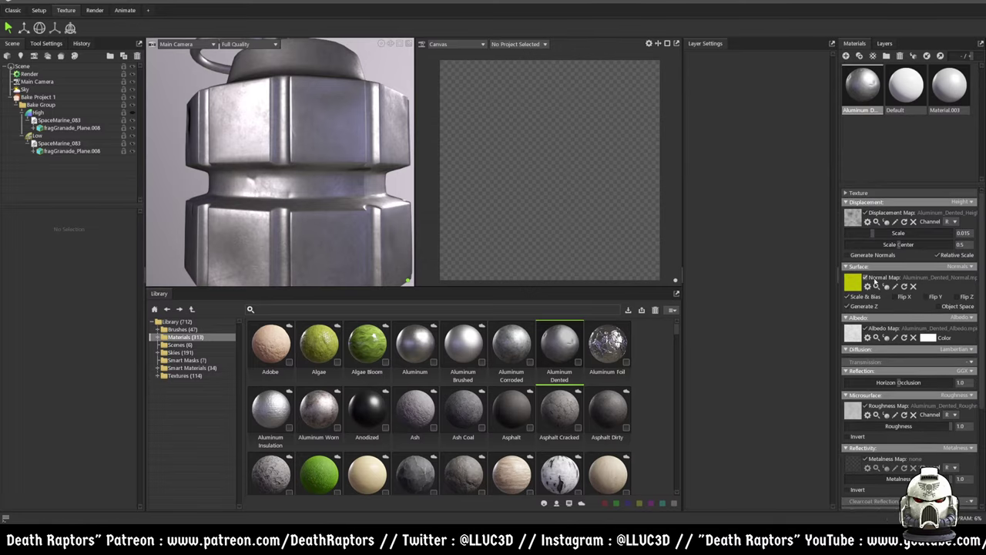
pyautogui.moveTo(874, 234); pyautogui.dragTo(851, 236)
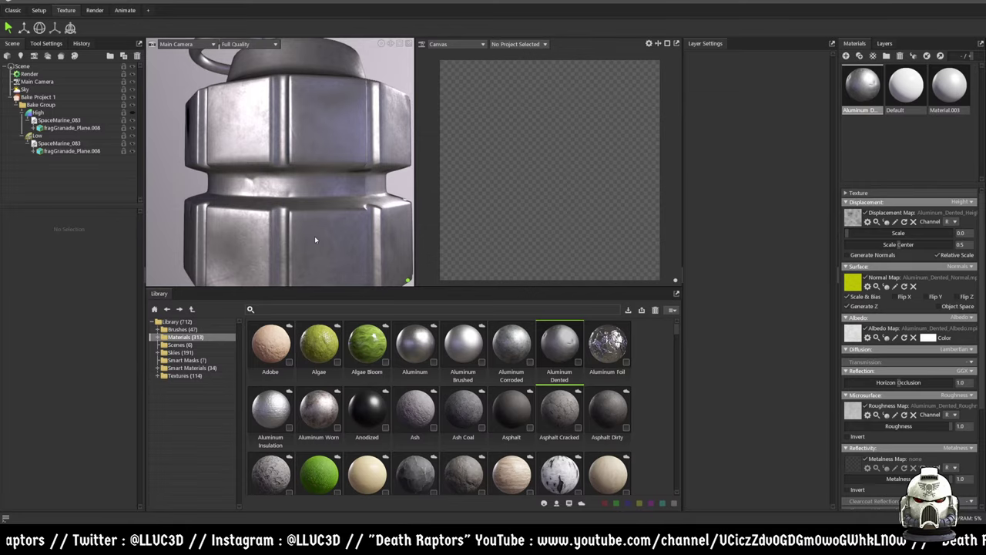
pyautogui.scroll(4, 325, 183)
pyautogui.scroll(-5, 330, 200)
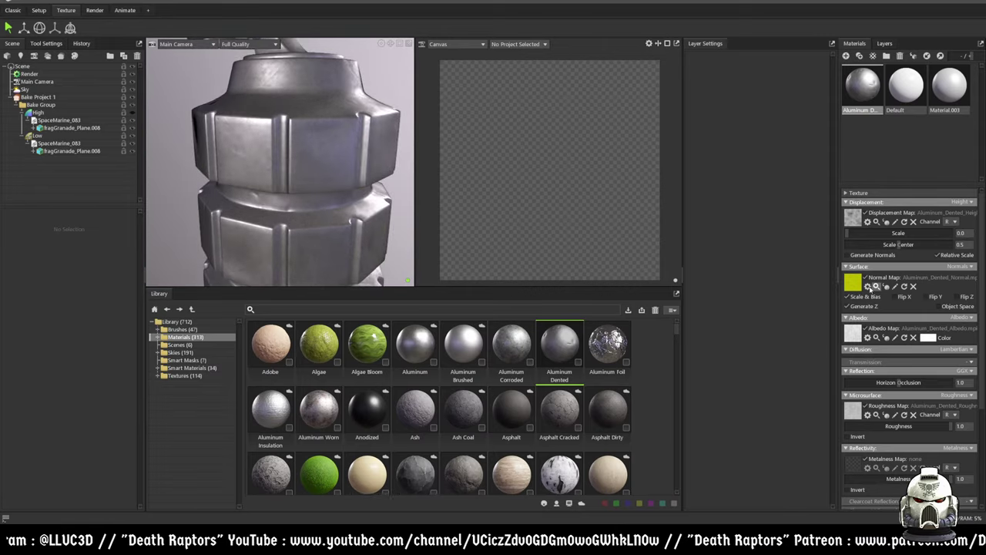
pyautogui.scroll(-3, 862, 396)
pyautogui.scroll(-2, 863, 395)
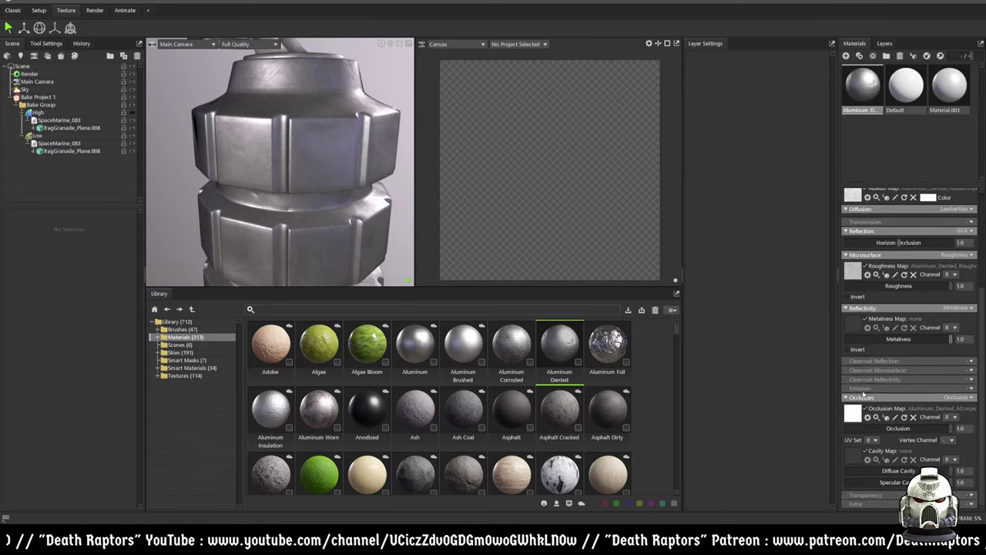
pyautogui.scroll(2, 867, 394)
pyautogui.click(909, 84)
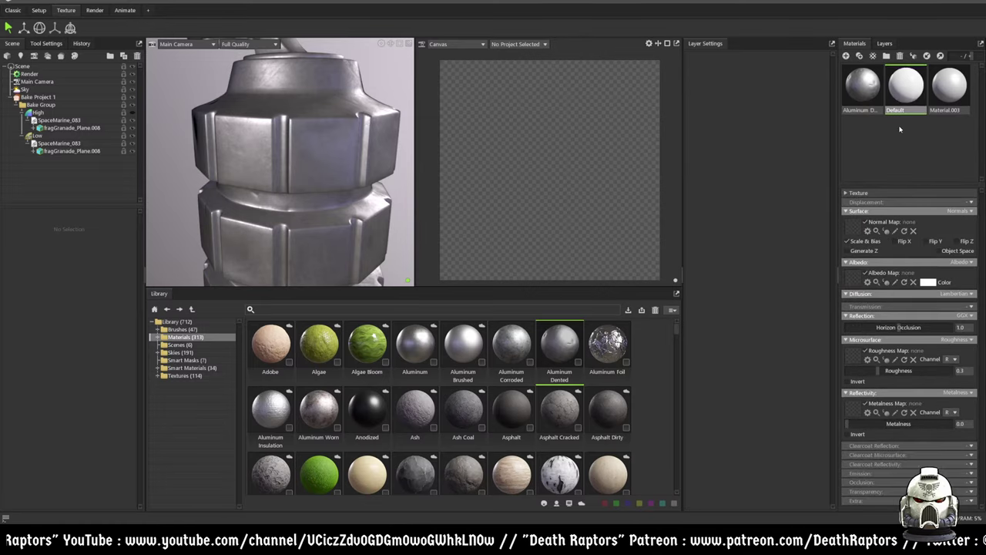
# - Create a blank material NewMat01 and apply it to the grenade, showing the Layers panel
pyautogui.click(907, 144)
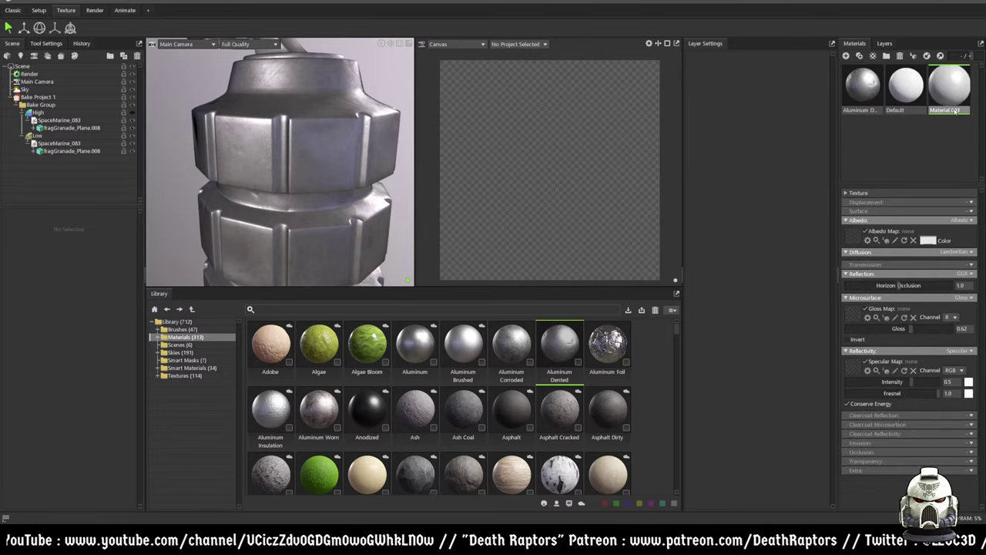
pyautogui.rightClick(906, 144)
pyautogui.click(913, 143)
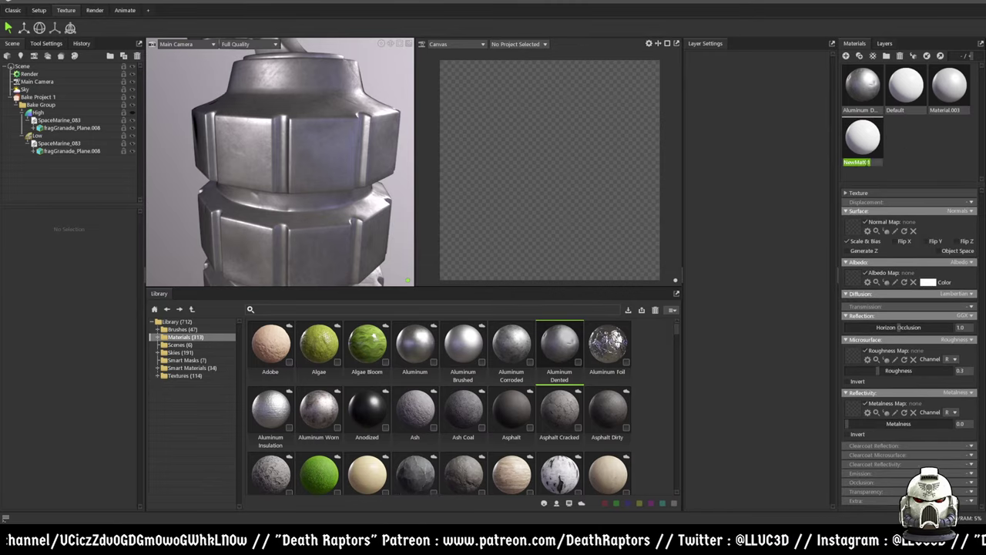
pyautogui.moveTo(862, 138); pyautogui.dragTo(323, 158)
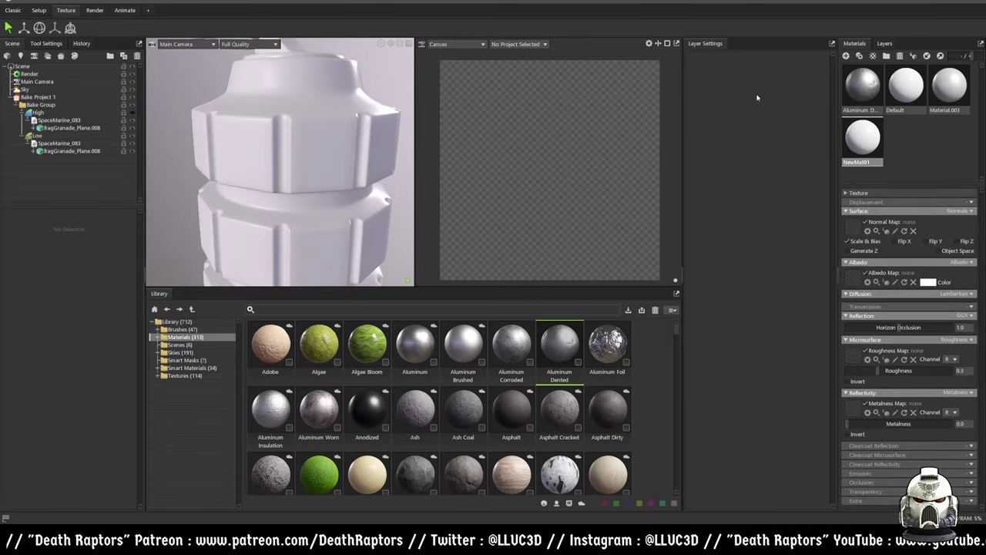
pyautogui.click(884, 44)
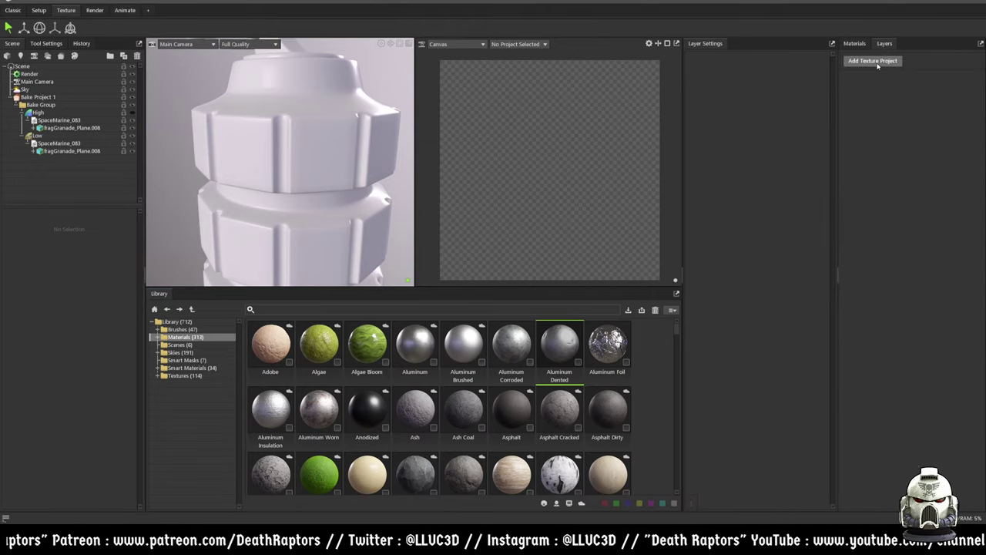
pyautogui.click(869, 63)
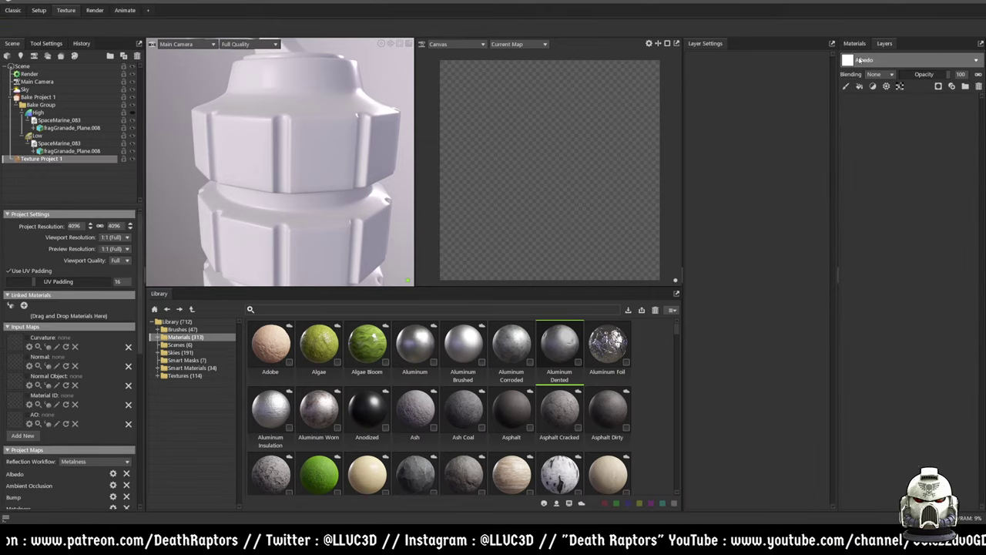
pyautogui.moveTo(567, 352); pyautogui.dragTo(893, 197)
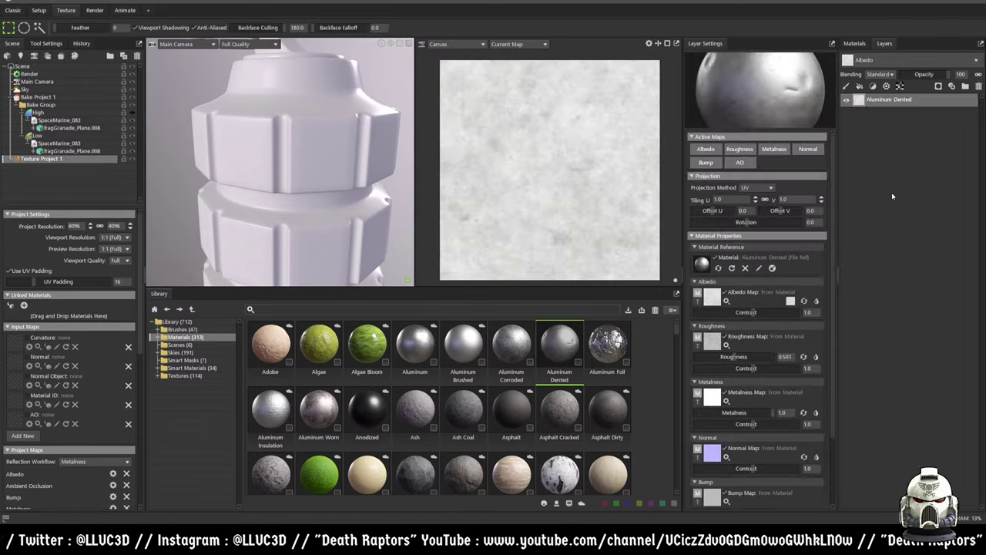
pyautogui.scroll(-2, 346, 208)
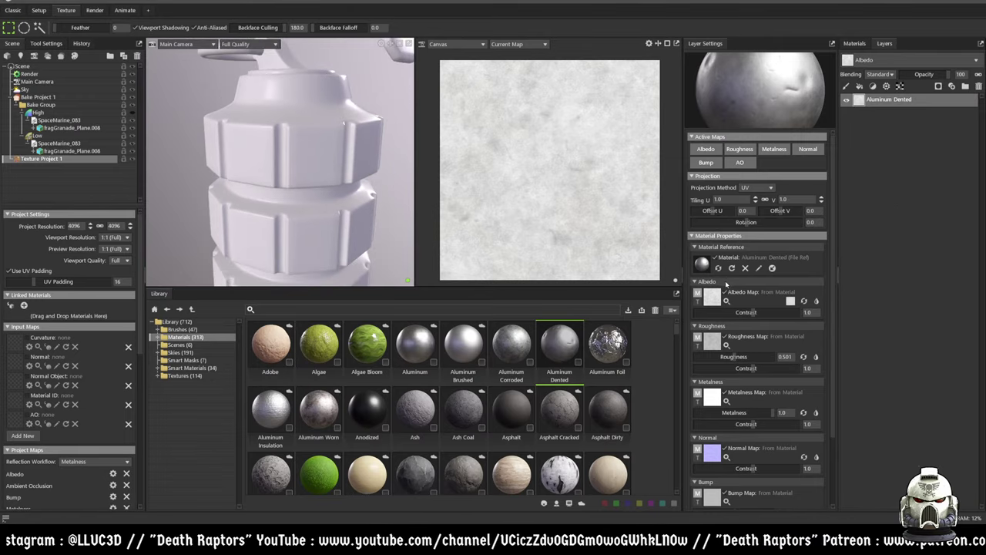
pyautogui.scroll(-3, 726, 284)
pyautogui.scroll(-3, 339, 200)
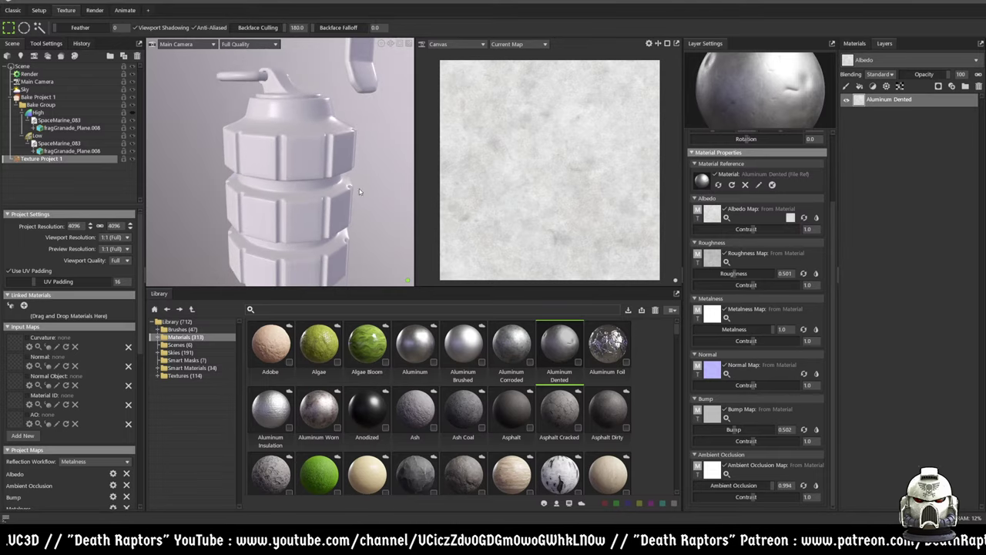
pyautogui.click(854, 43)
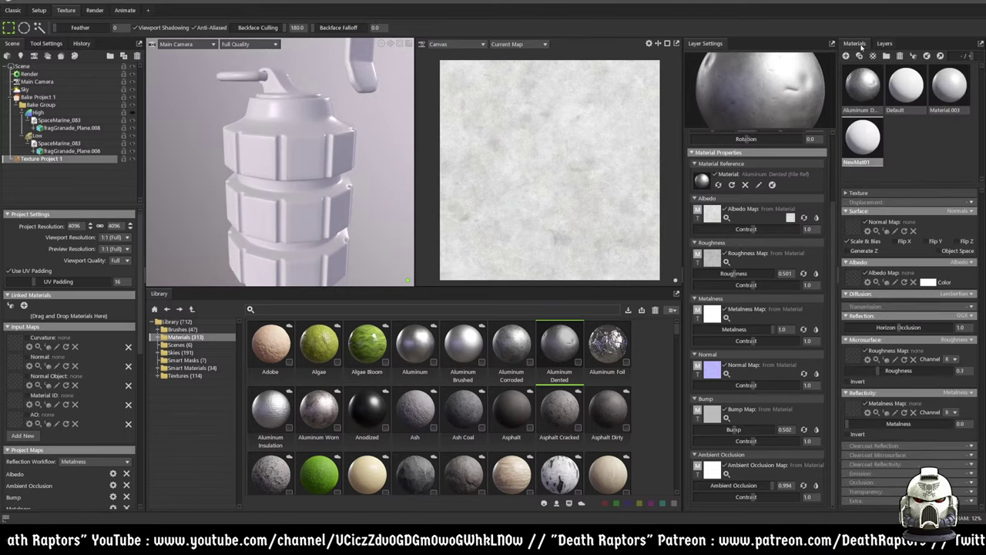
pyautogui.scroll(3, 816, 93)
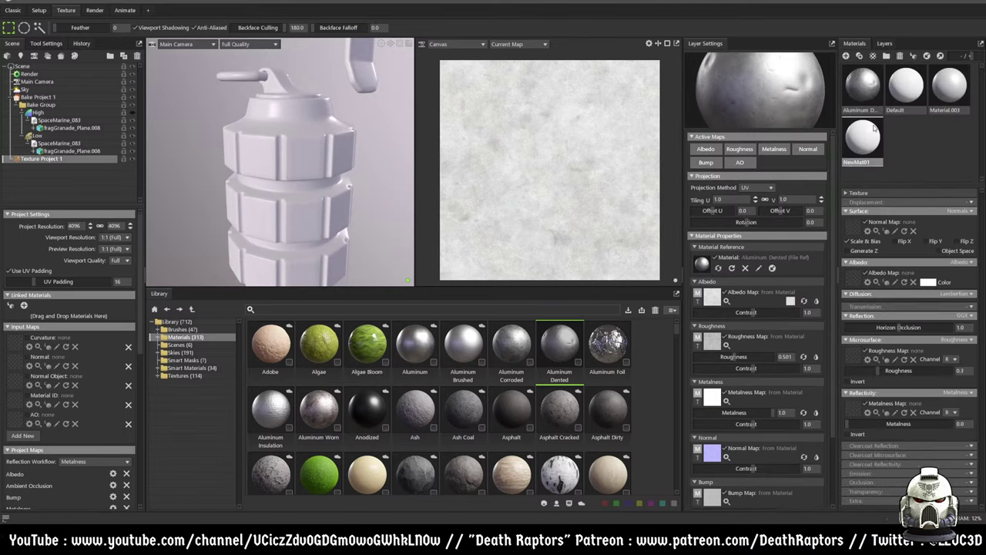
pyautogui.click(710, 151)
pyautogui.click(740, 149)
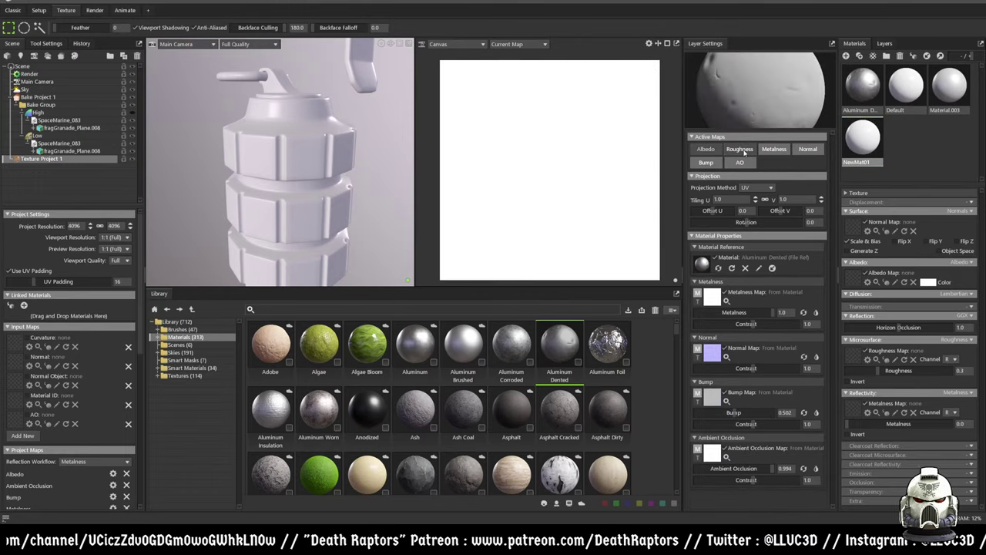
pyautogui.click(707, 150)
pyautogui.click(739, 148)
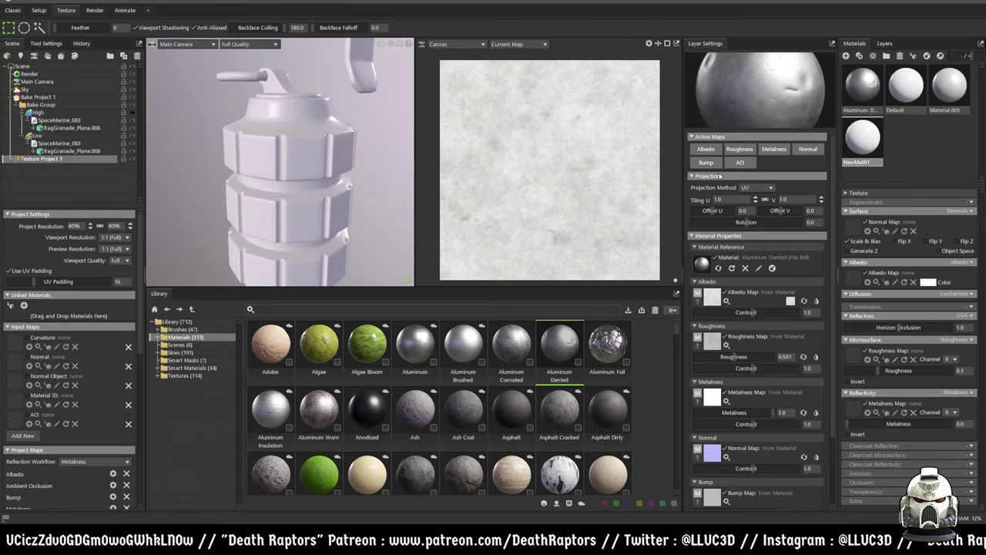
pyautogui.click(885, 44)
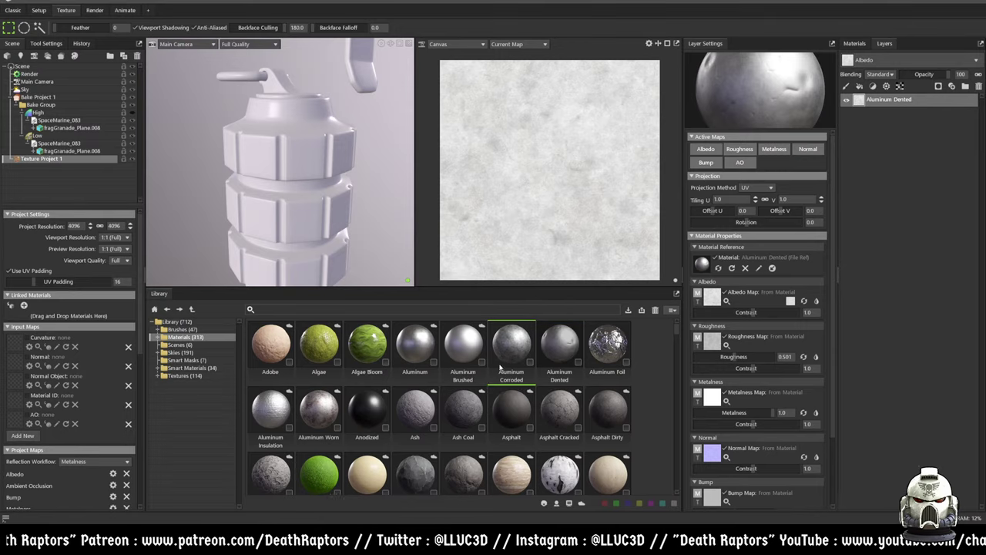
pyautogui.moveTo(503, 364); pyautogui.dragTo(883, 200)
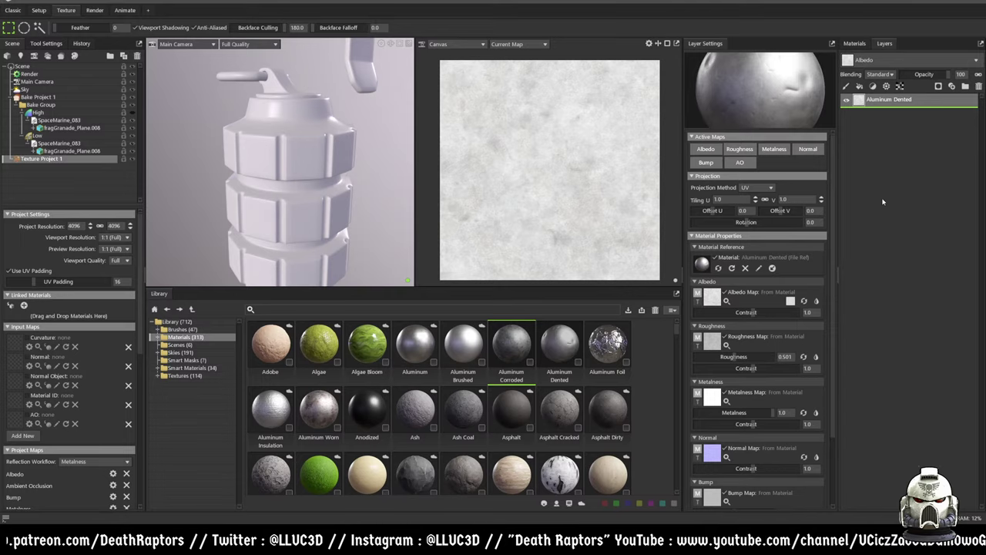
# - Check the Materials and Layers tabs for both aluminum layers, then select Texture Project 1
pyautogui.click(855, 44)
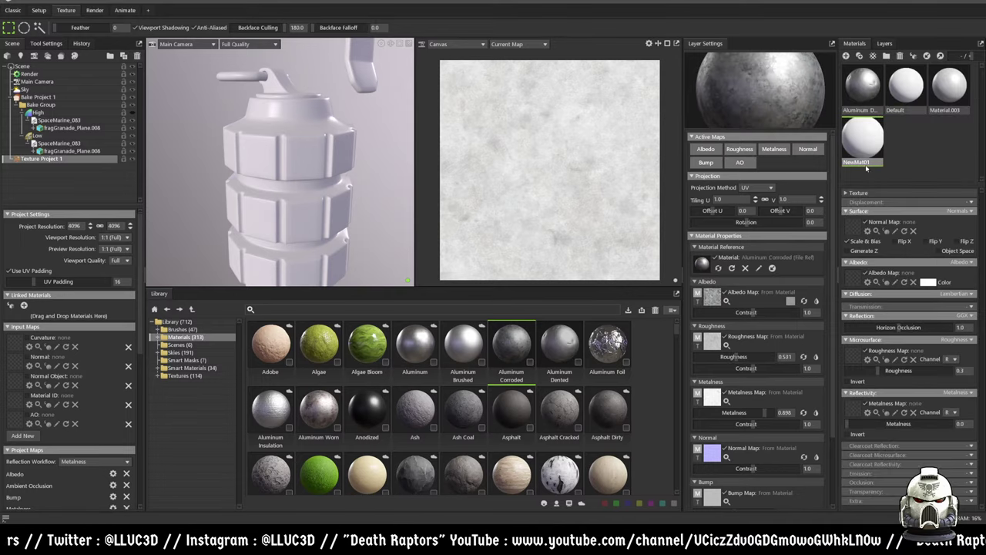
pyautogui.click(884, 44)
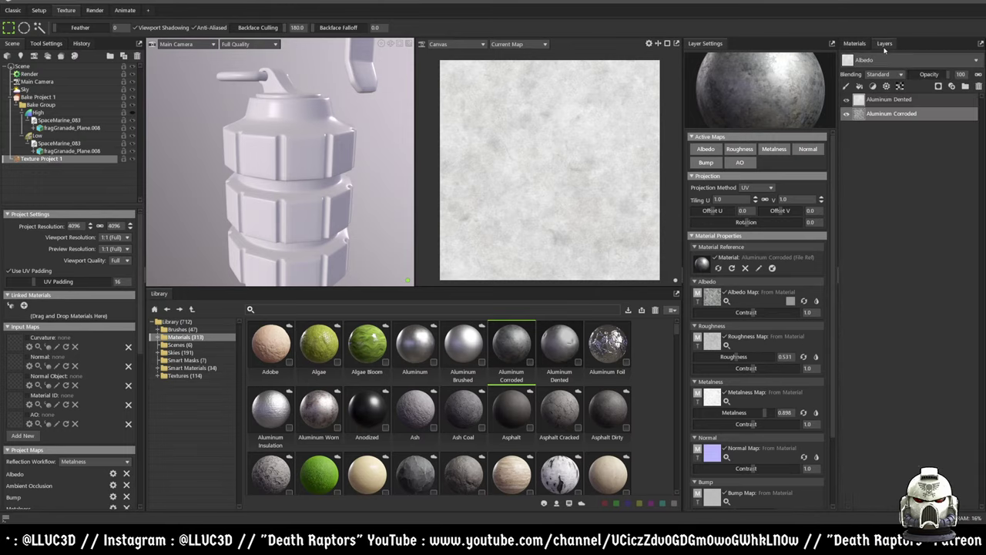
pyautogui.click(857, 45)
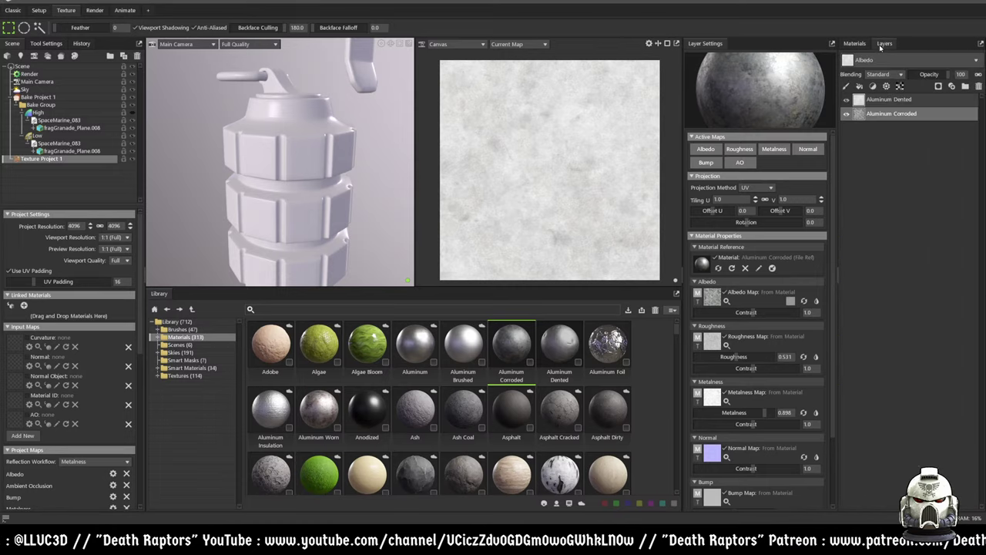
pyautogui.click(887, 44)
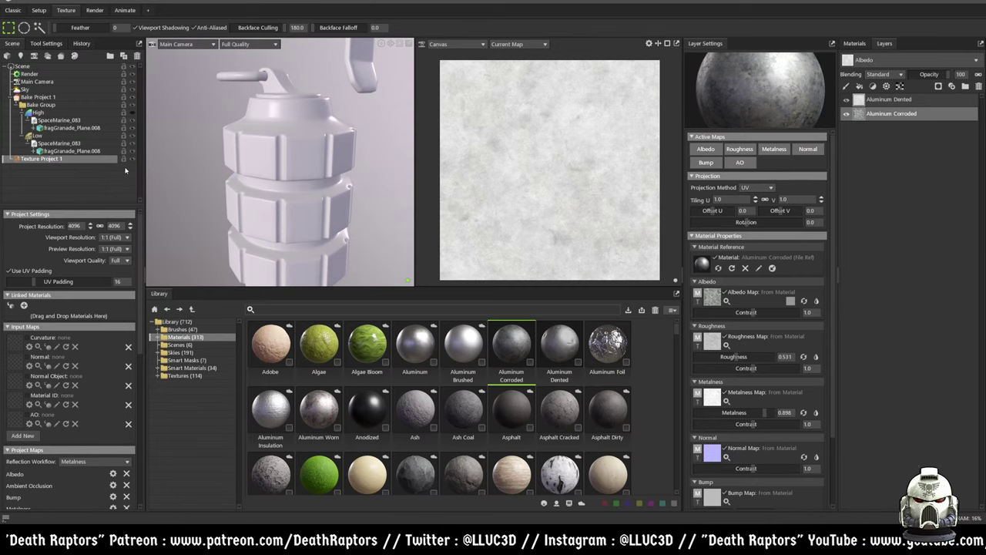
pyautogui.click(34, 161)
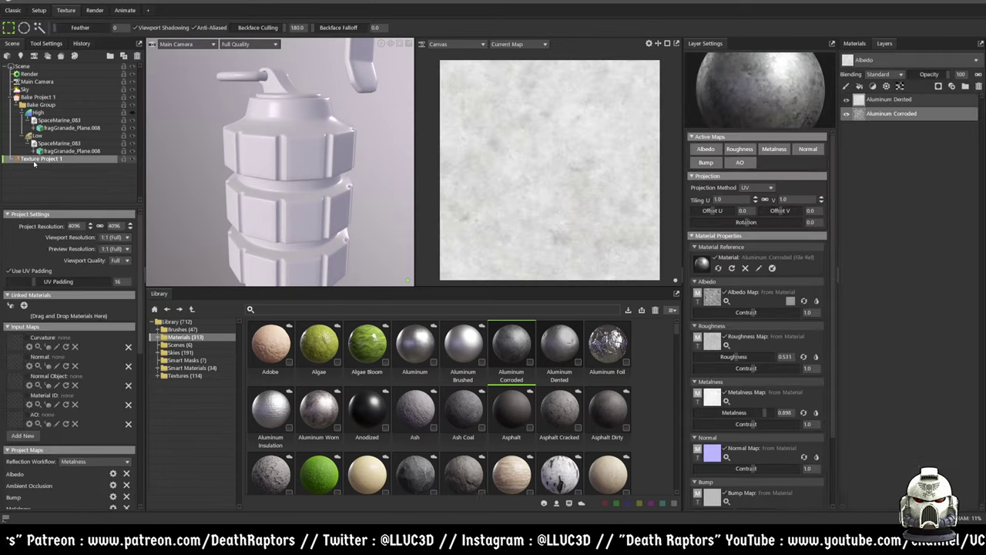
# - Load bks_curve, bks_normal, bks_normalobj, bks_matid and bks_ao PSDs into their matching input map slots
pyautogui.click(20, 346)
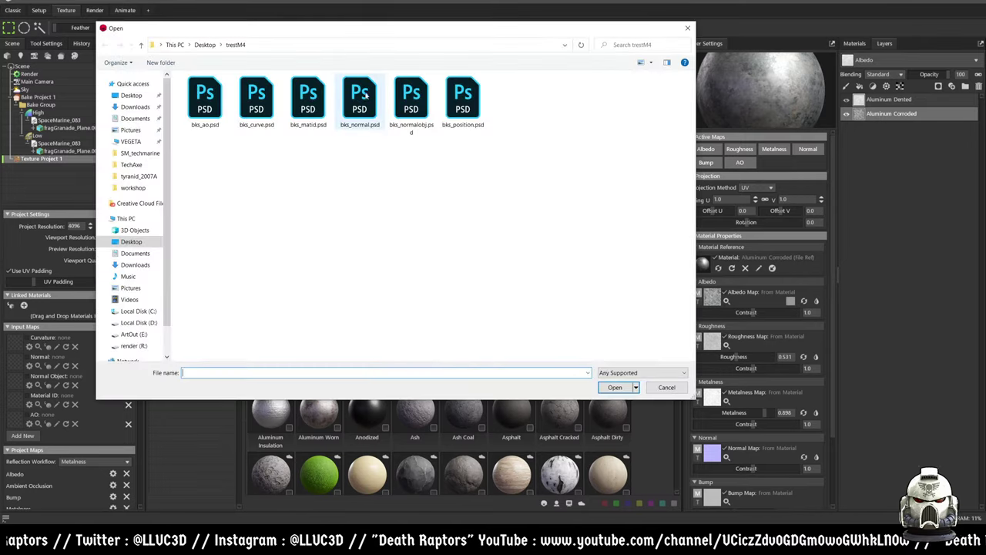
pyautogui.click(262, 104)
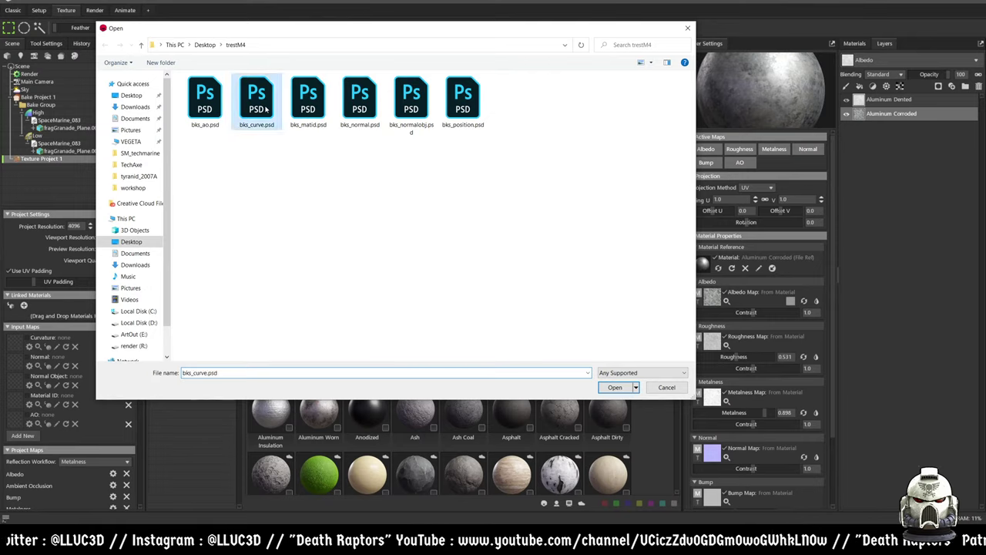
pyautogui.doubleClick(257, 100)
pyautogui.click(15, 368)
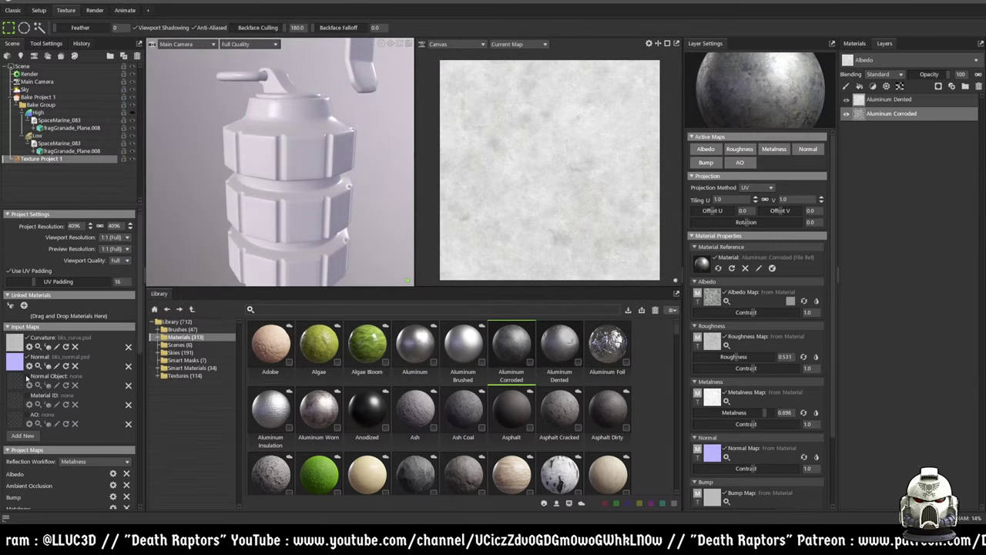
pyautogui.click(17, 381)
pyautogui.doubleClick(412, 98)
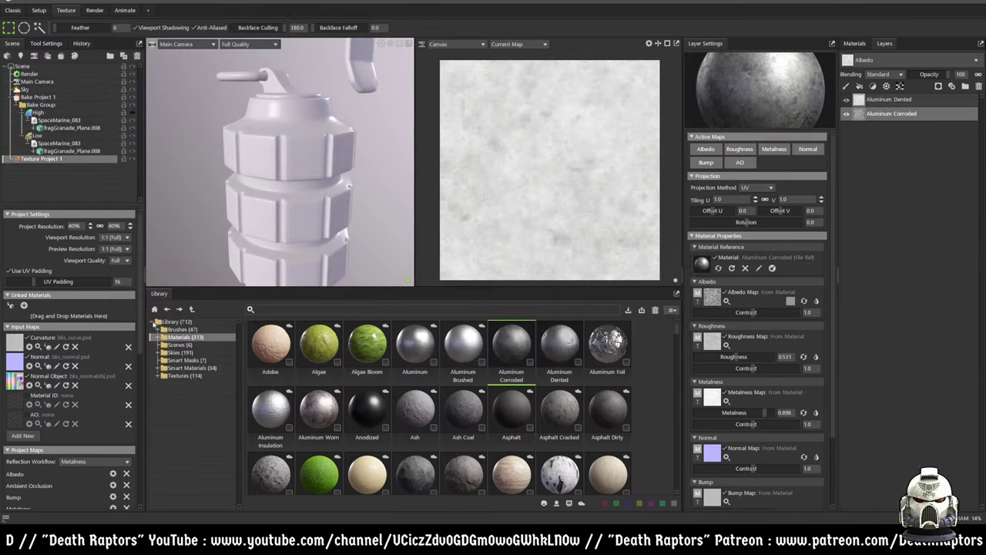
pyautogui.click(19, 405)
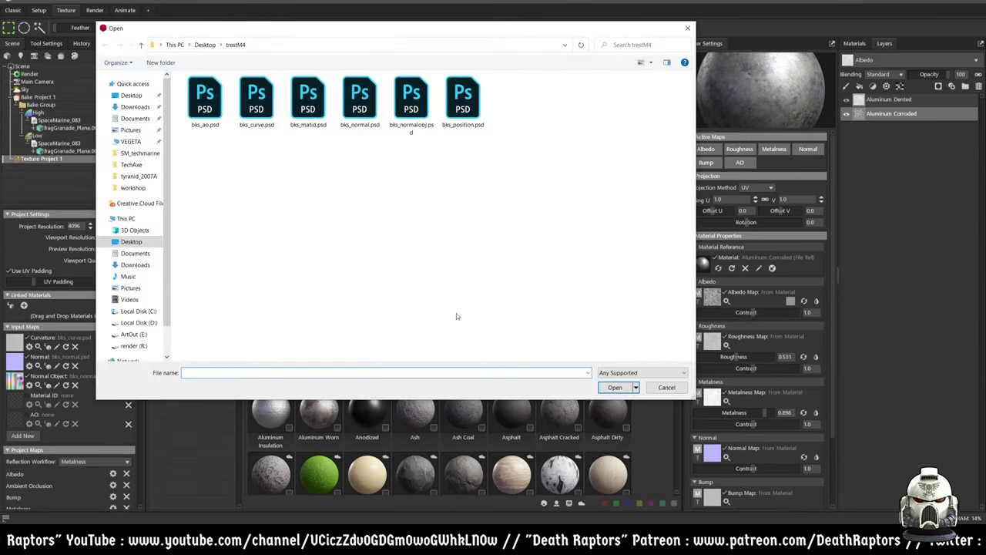
pyautogui.doubleClick(308, 99)
pyautogui.click(19, 422)
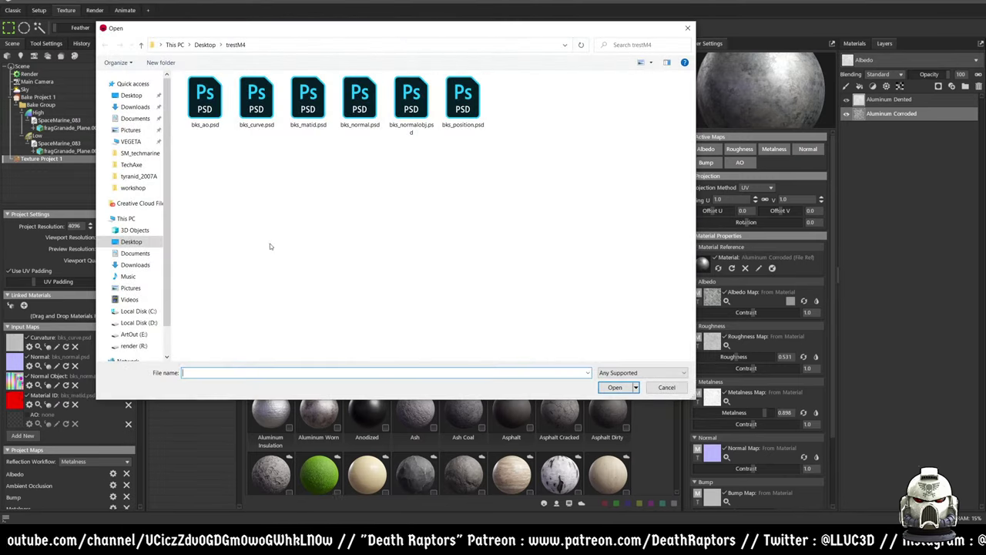
pyautogui.doubleClick(206, 99)
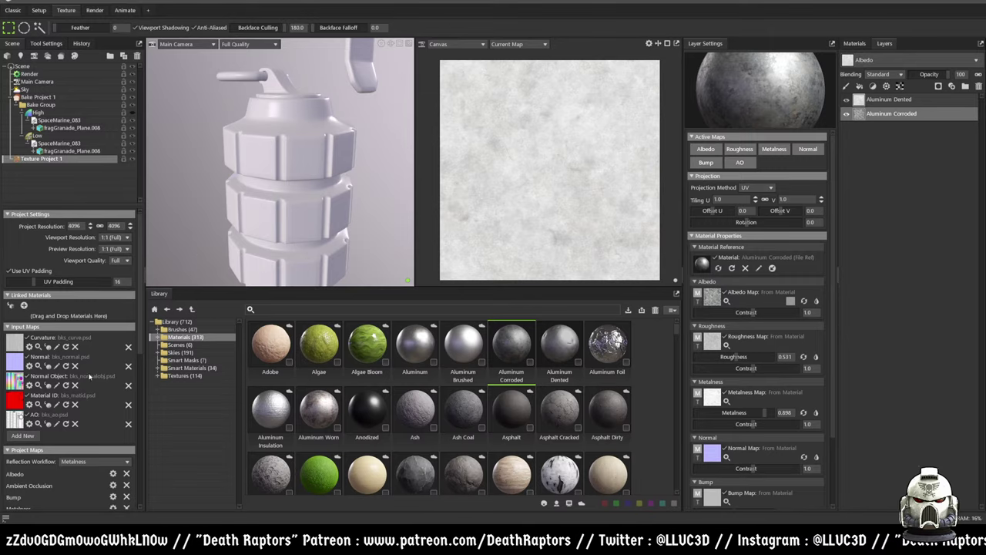
pyautogui.click(23, 435)
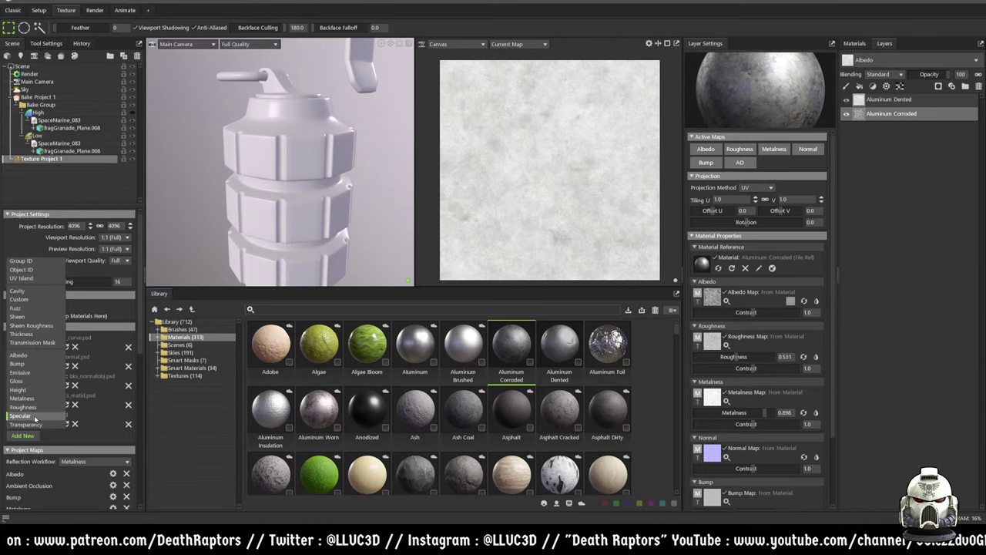
# - Review the texture project's settings, then show the Smart Masks folder in the Library
pyautogui.click(24, 377)
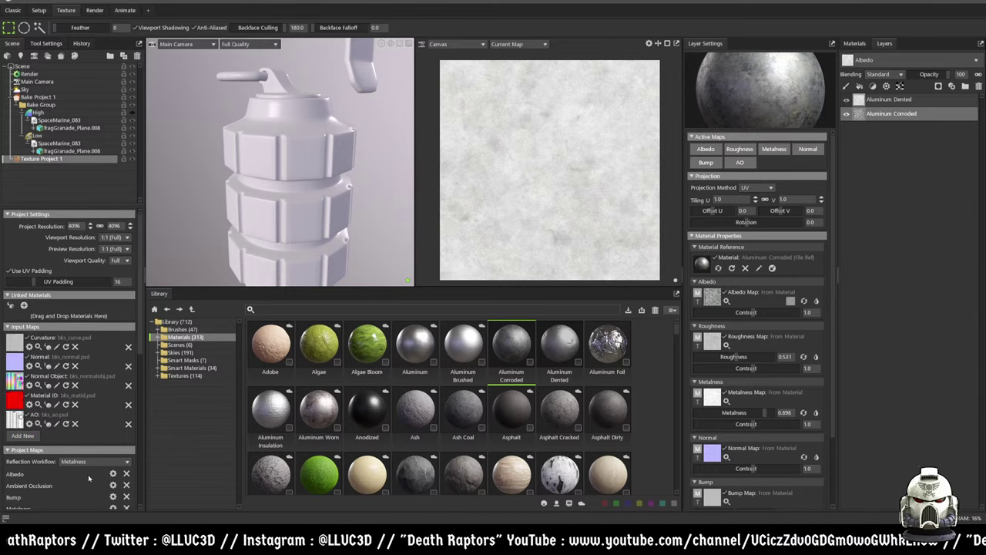
pyautogui.scroll(-3, 89, 479)
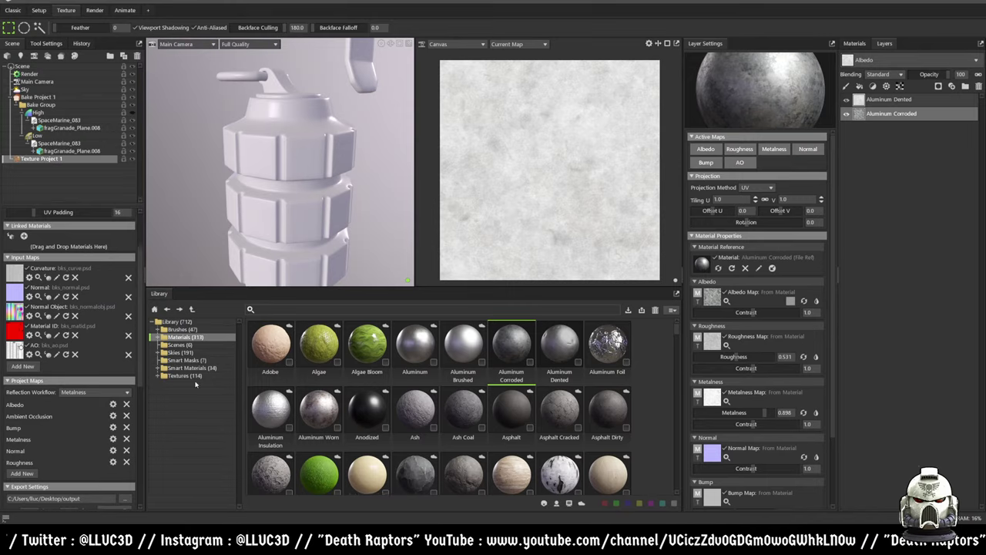
pyautogui.scroll(3, 97, 214)
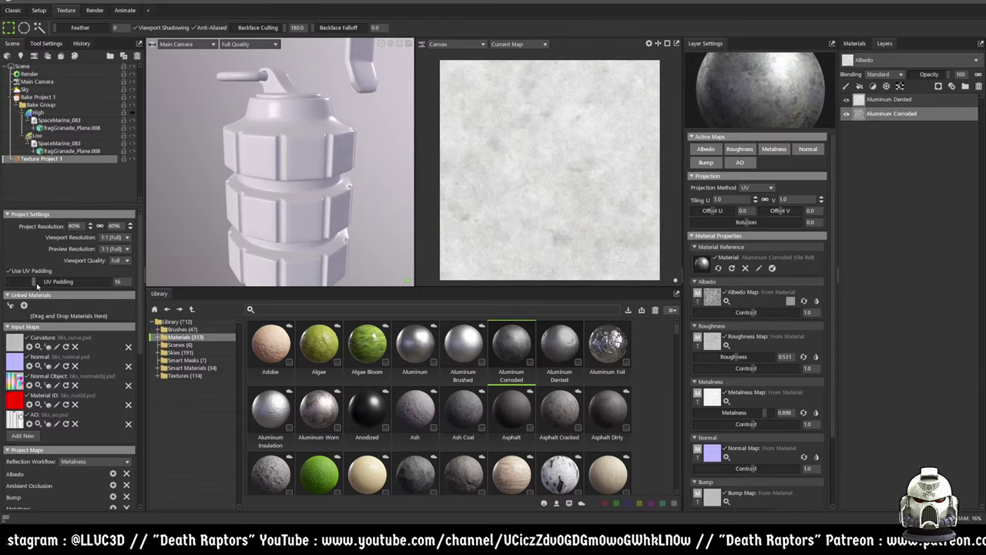
pyautogui.scroll(-1, 95, 390)
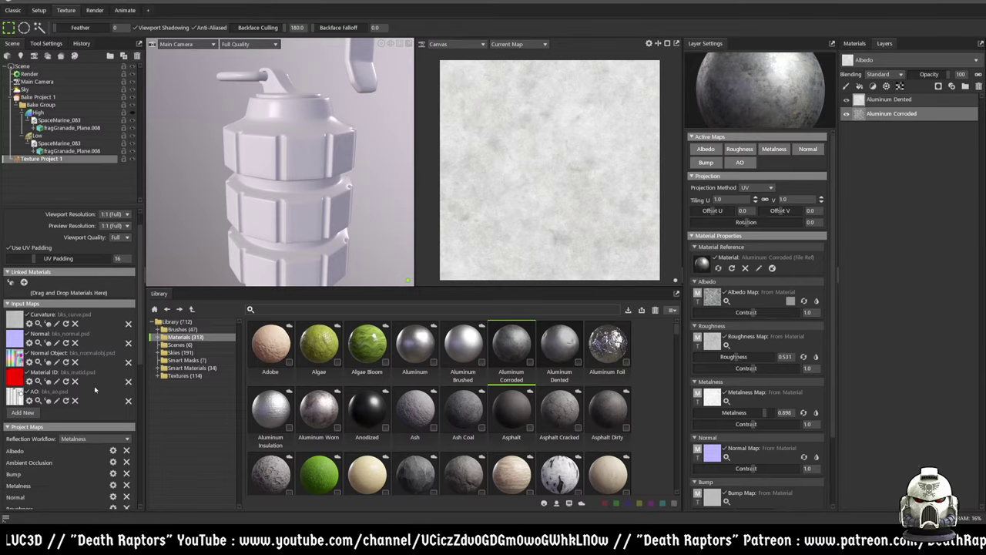
pyautogui.scroll(-3, 94, 389)
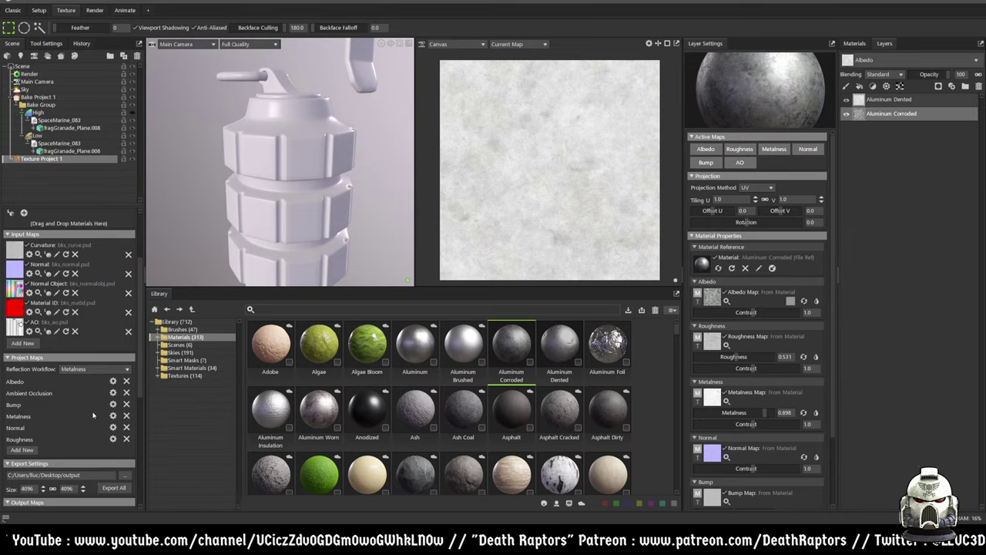
pyautogui.scroll(-3, 92, 414)
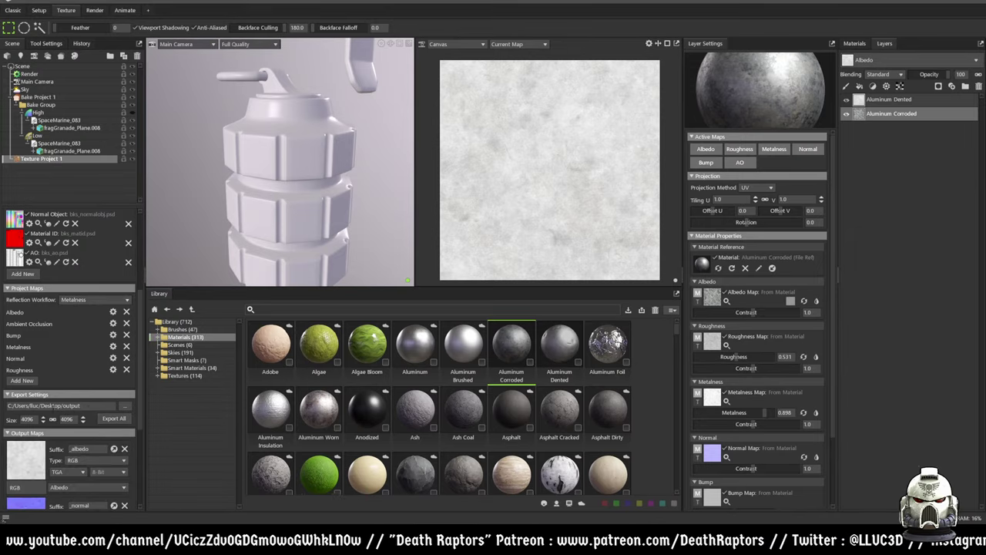
pyautogui.scroll(-6, 65, 383)
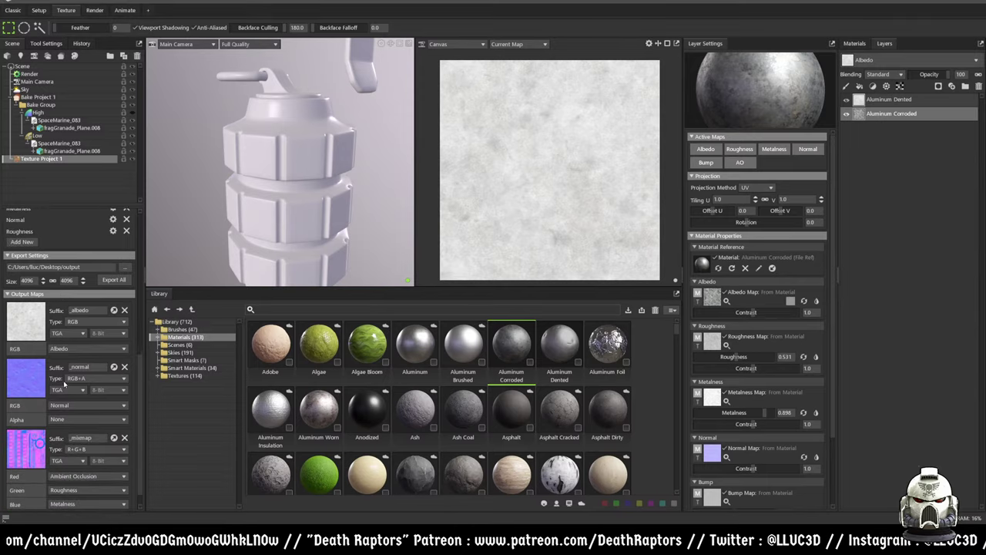
pyautogui.scroll(-1, 65, 383)
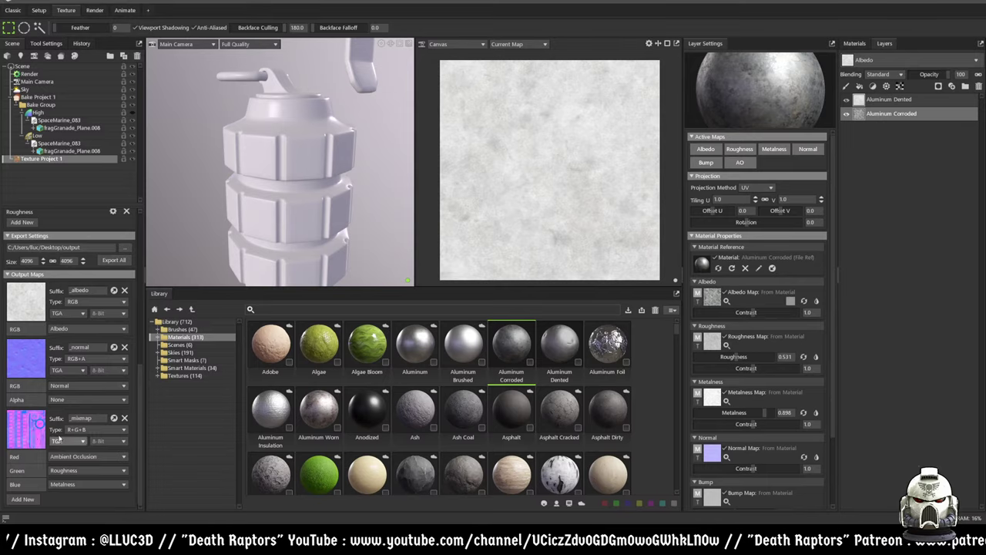
pyautogui.scroll(3, 31, 467)
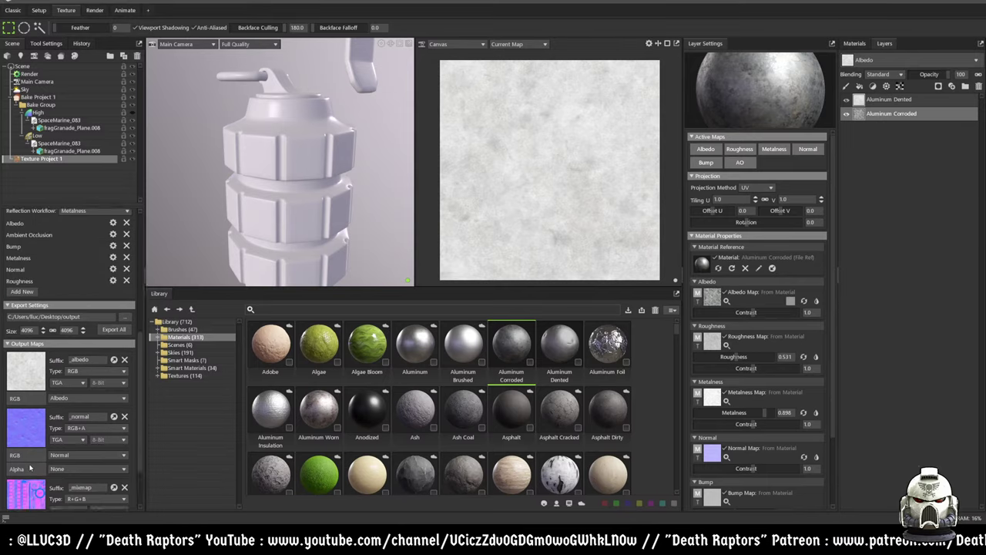
pyautogui.scroll(-3, 31, 467)
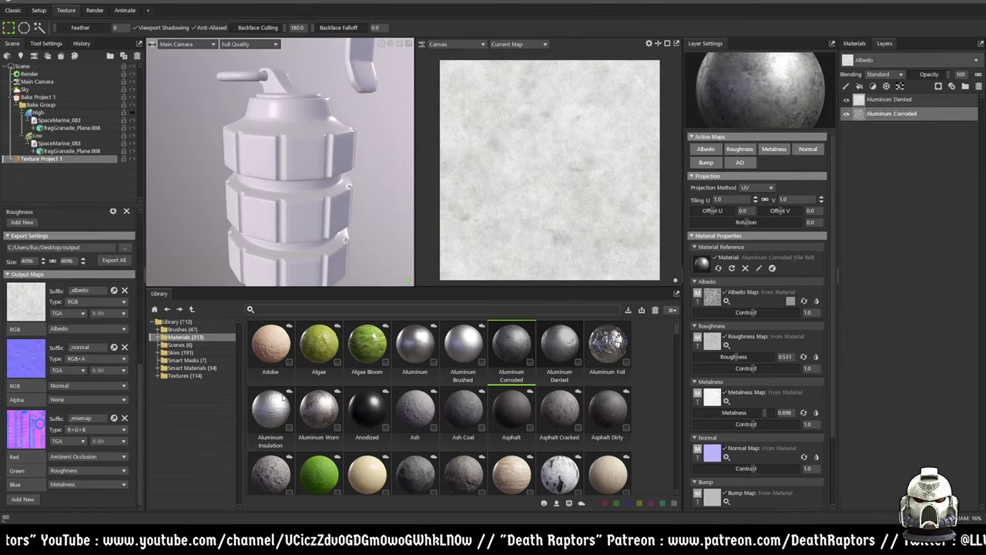
pyautogui.click(185, 360)
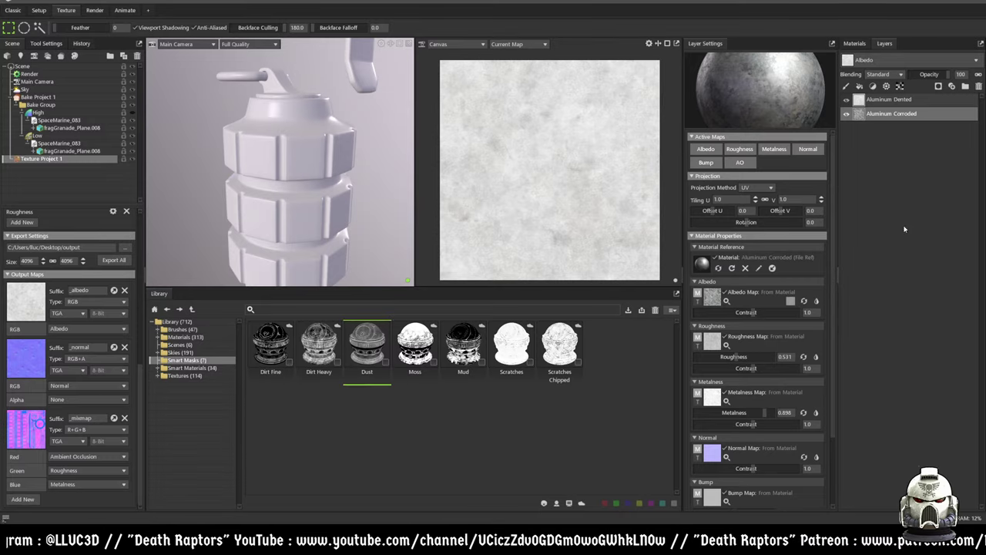
# - Apply the Dust smart mask to the Aluminum Dented layer and select Texture Project 1
pyautogui.moveTo(372, 337); pyautogui.dragTo(895, 102)
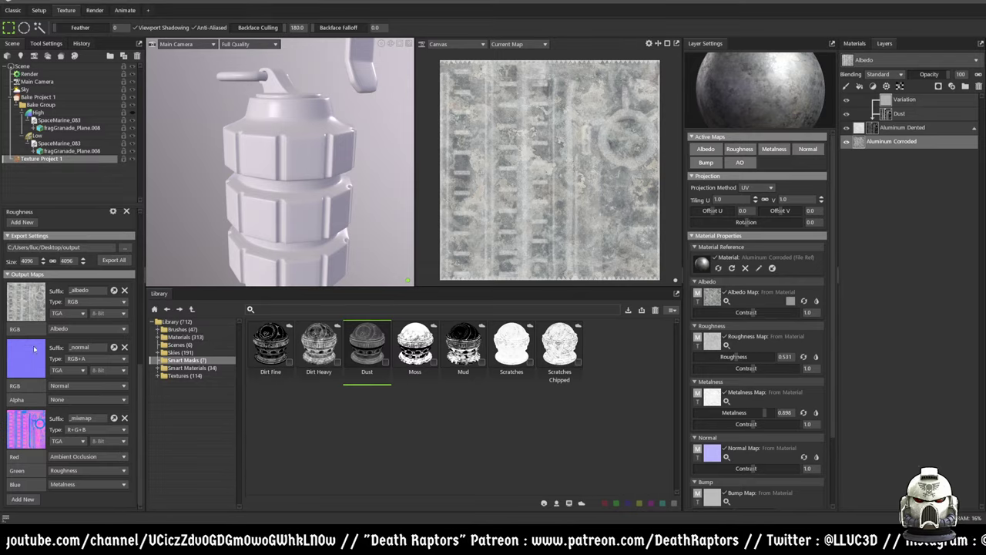
pyautogui.click(117, 159)
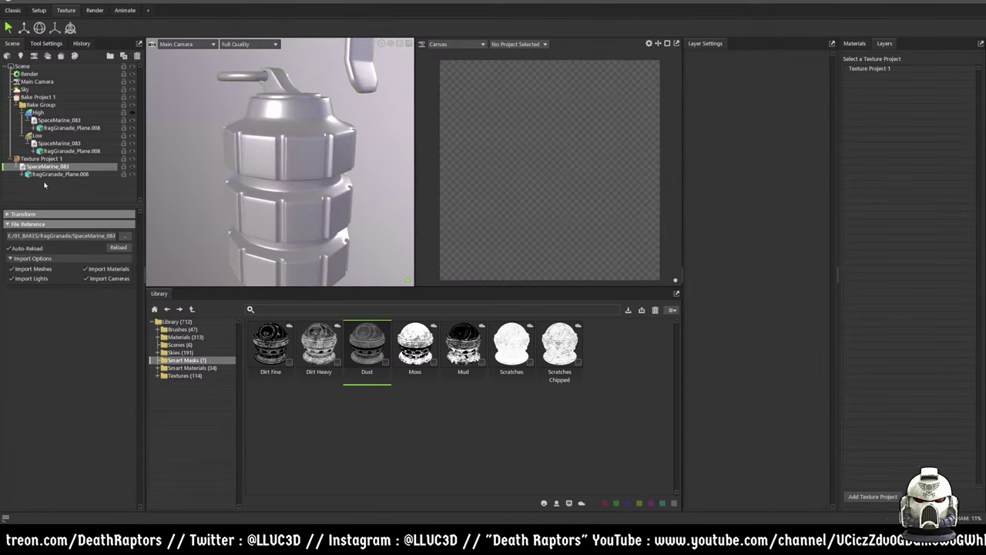
# - Reselect Texture Project 1 and its grenade mesh, then orbit to view the grenade from above
pyautogui.click(47, 158)
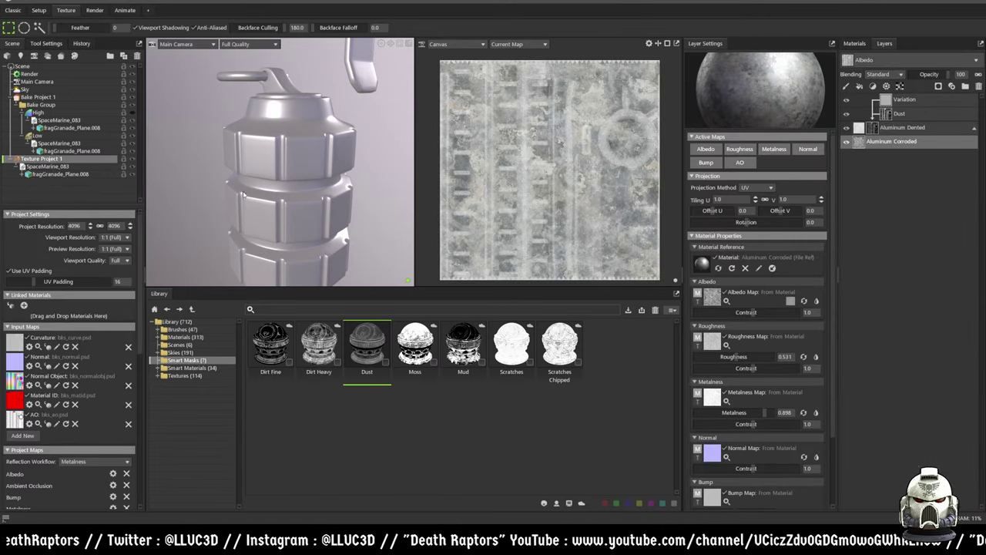
pyautogui.click(67, 175)
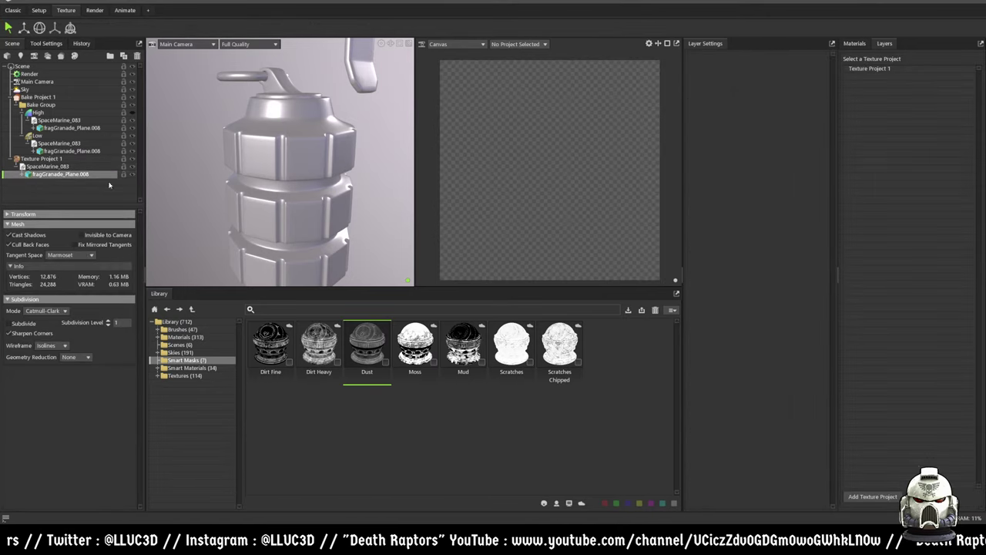
pyautogui.click(48, 159)
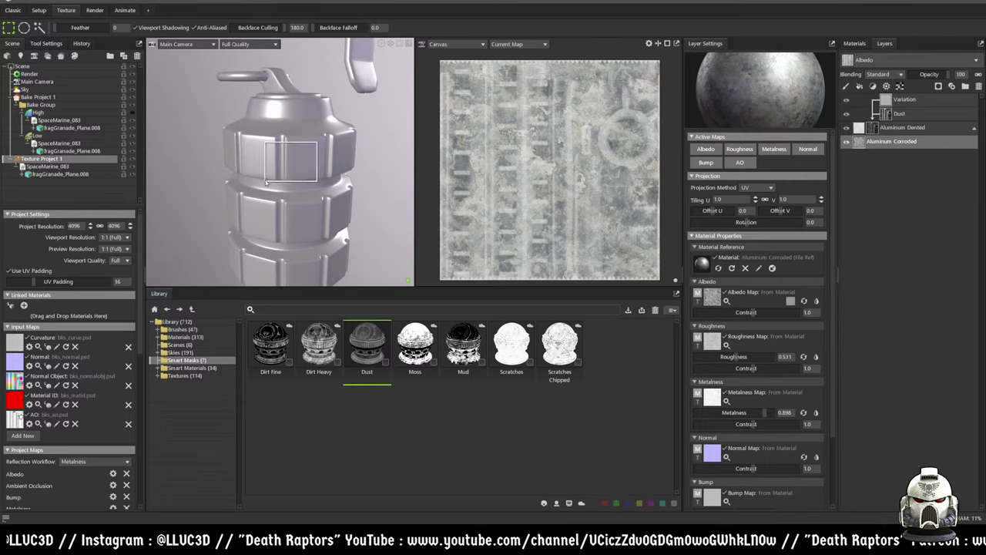
pyautogui.moveTo(322, 151); pyautogui.dragTo(227, 94)
pyautogui.scroll(-4, 227, 94)
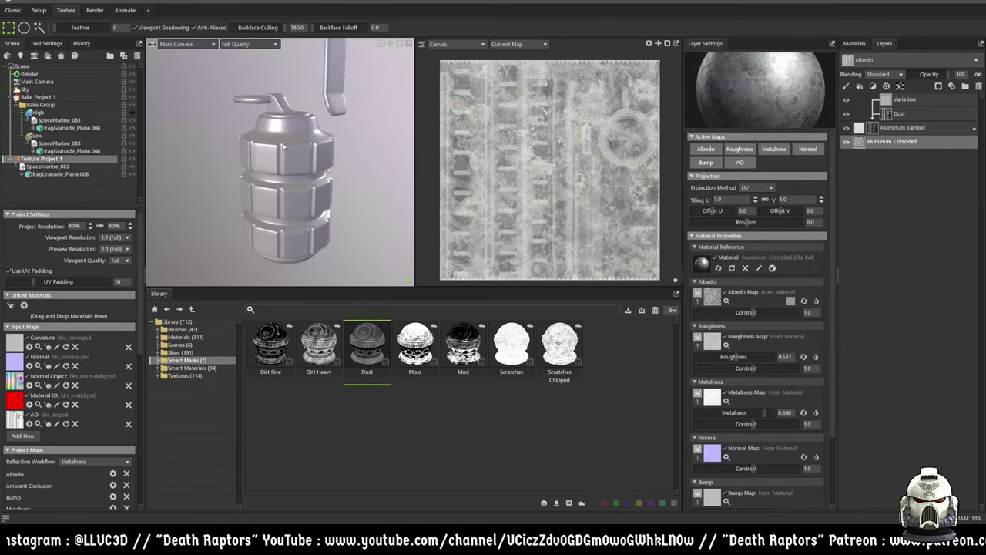
pyautogui.moveTo(301, 139); pyautogui.dragTo(404, 179)
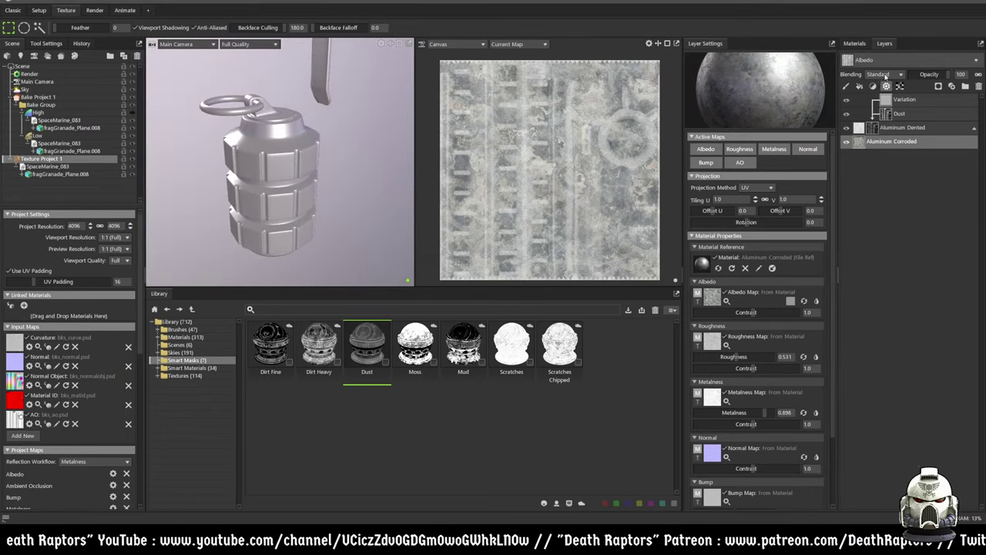
# - Assign NewMat01 to the grenade and add a new blank Fill Layer to the stack
pyautogui.click(862, 43)
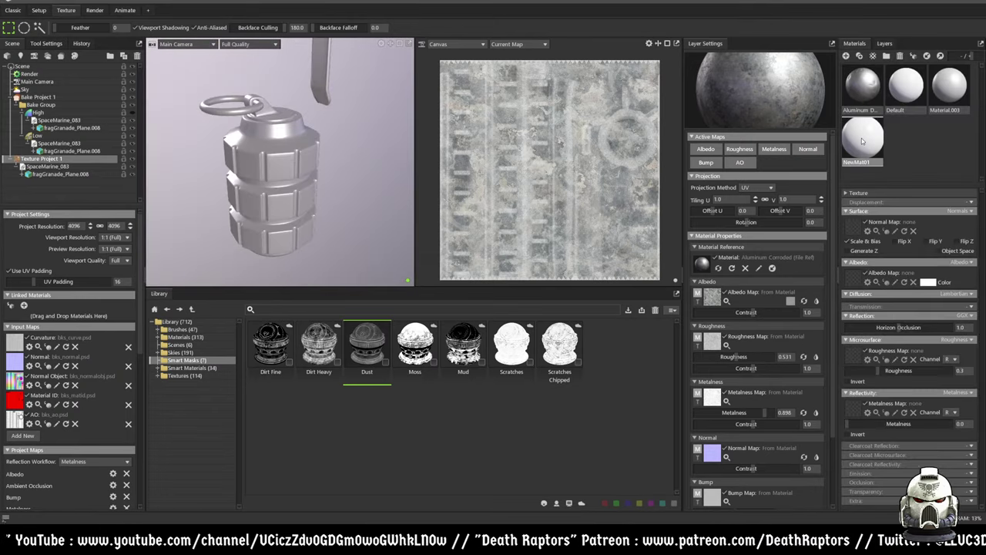
pyautogui.moveTo(861, 146); pyautogui.dragTo(302, 167)
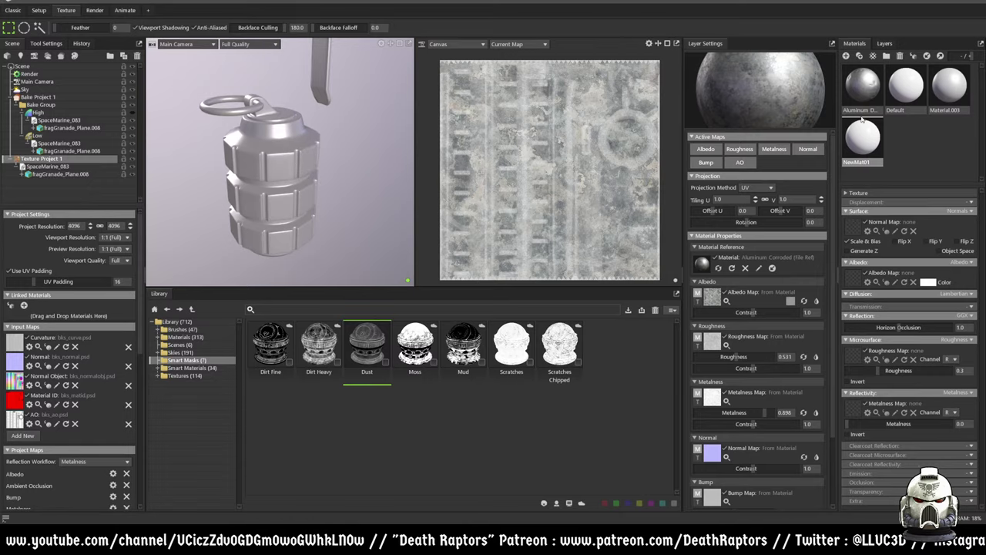
pyautogui.click(884, 43)
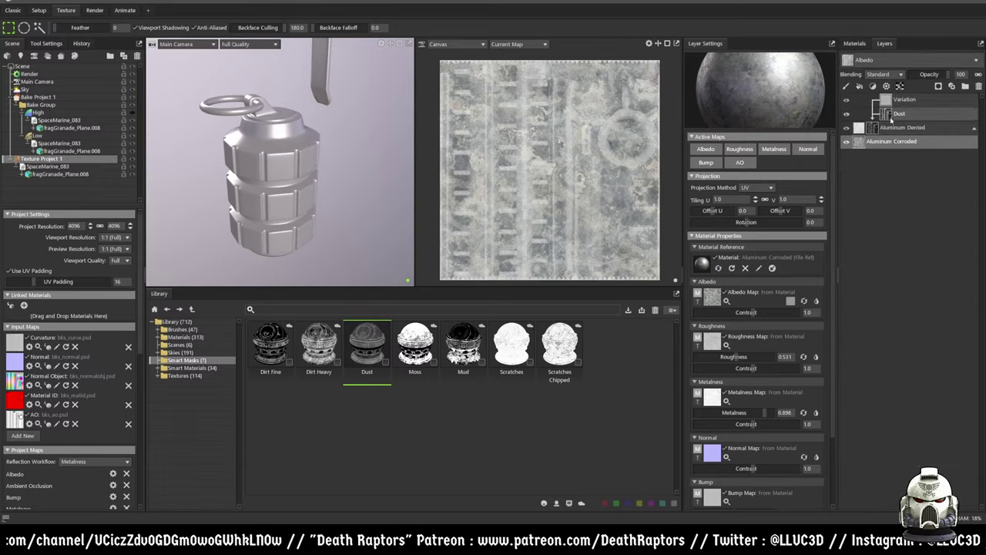
pyautogui.click(860, 87)
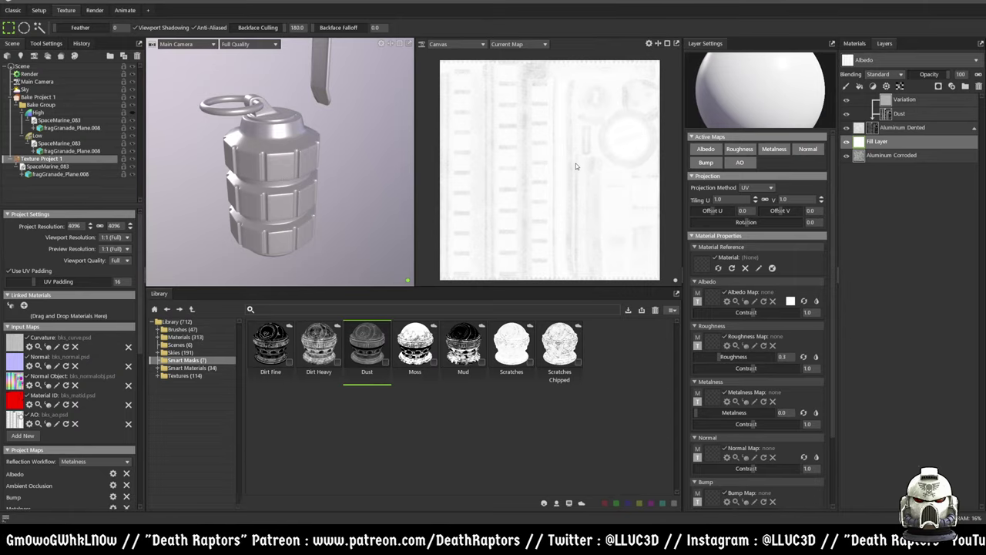
# - Delete the new Fill Layer, review the Dust mask, and collapse Aluminum Dented's group
pyautogui.press('Delete')
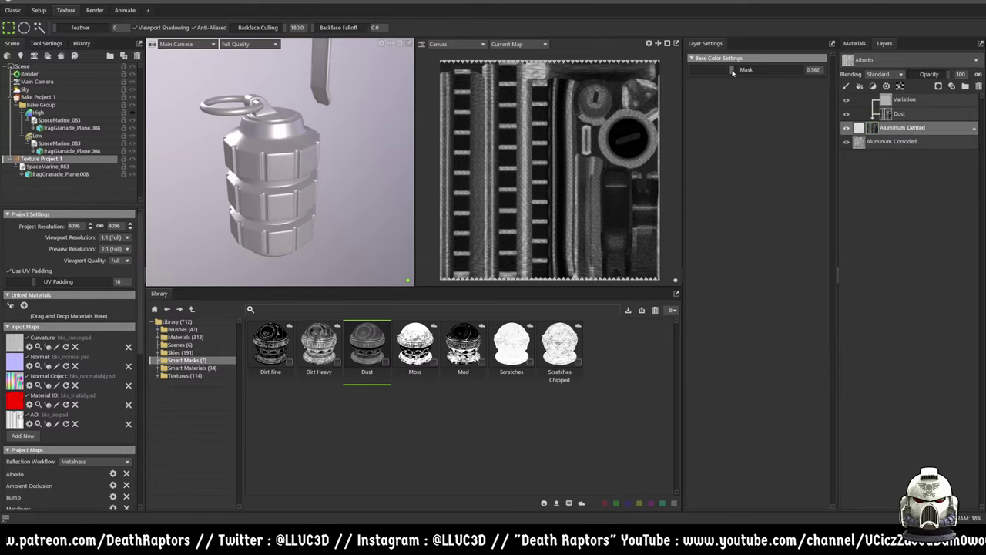
pyautogui.click(909, 114)
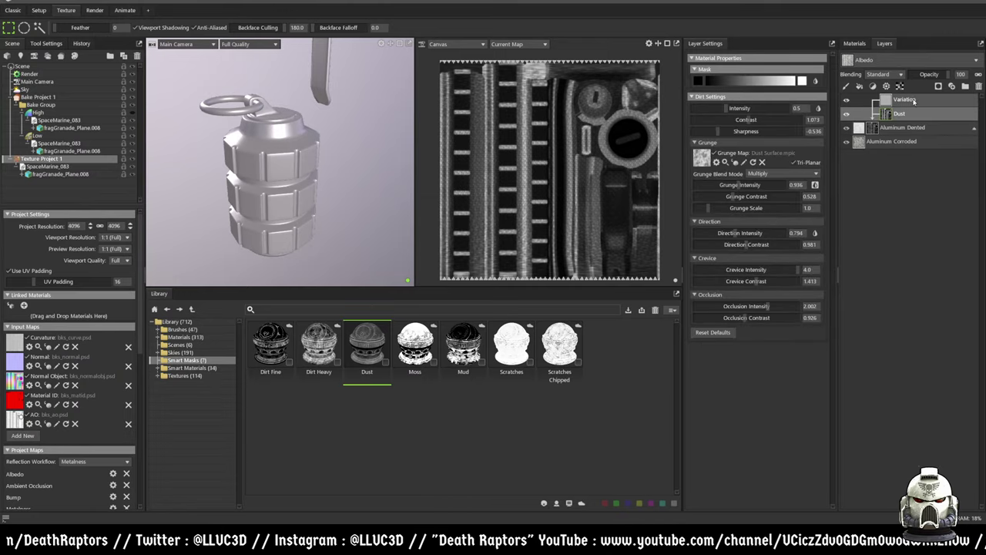
pyautogui.click(862, 129)
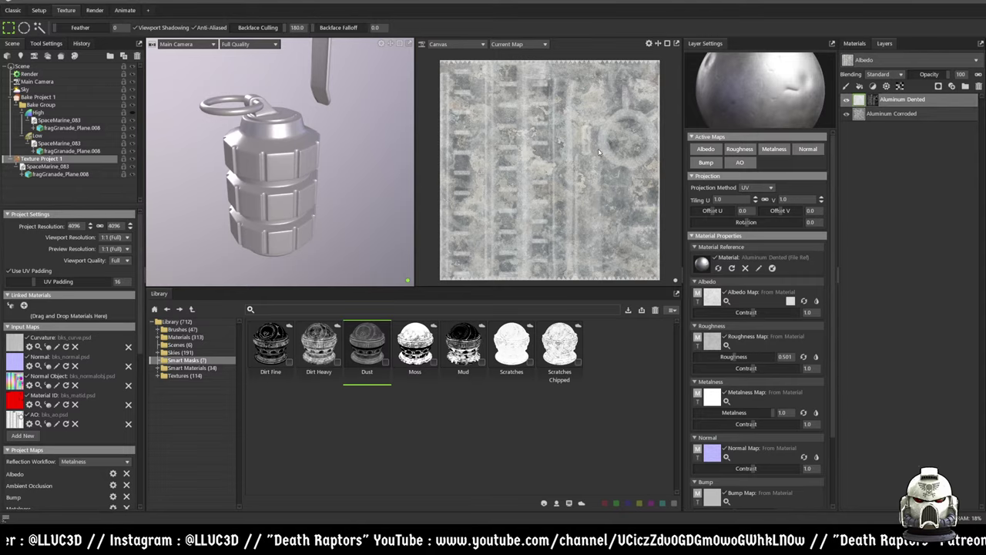
# - Select Aluminum Corroded, reselect Texture Project 1, and bring up the scene's material list
pyautogui.click(880, 115)
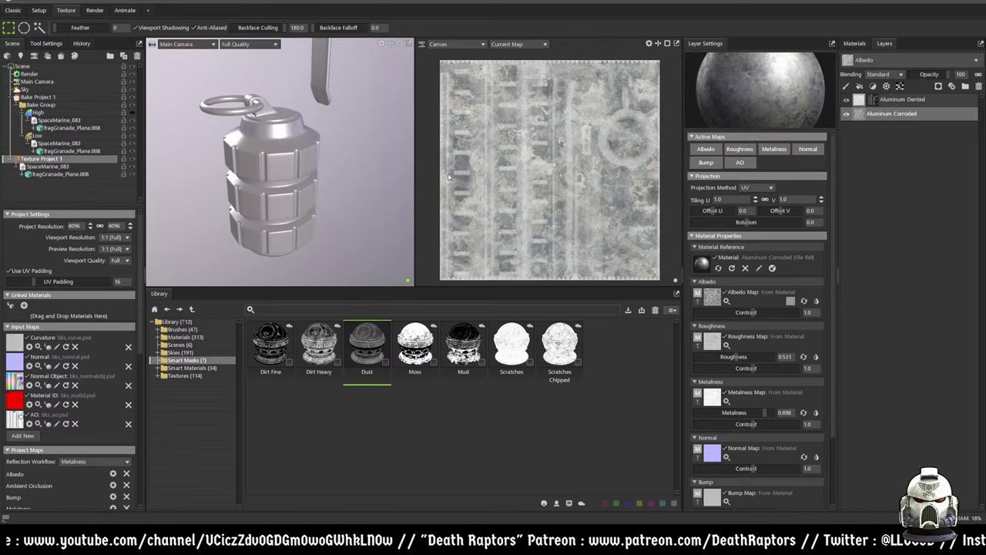
pyautogui.click(65, 174)
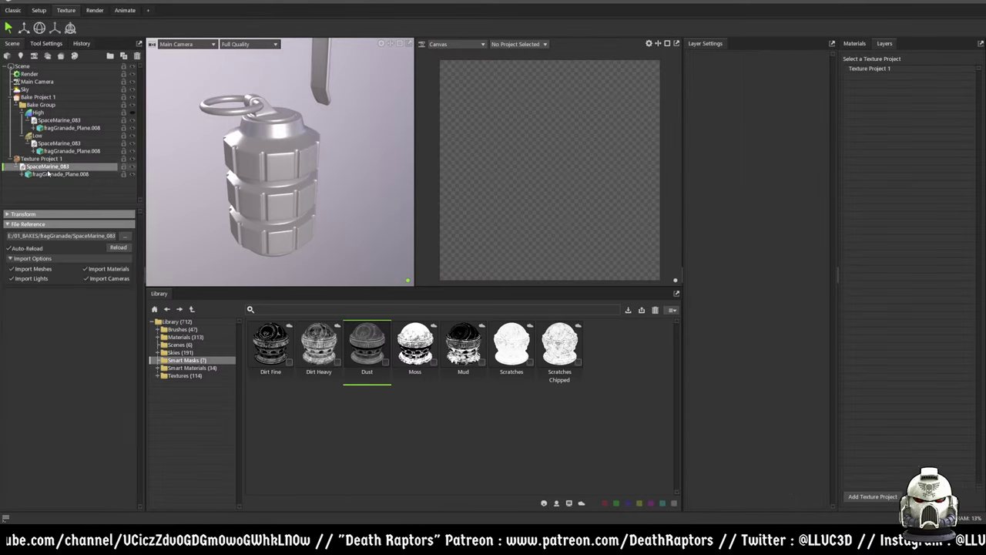
pyautogui.click(45, 158)
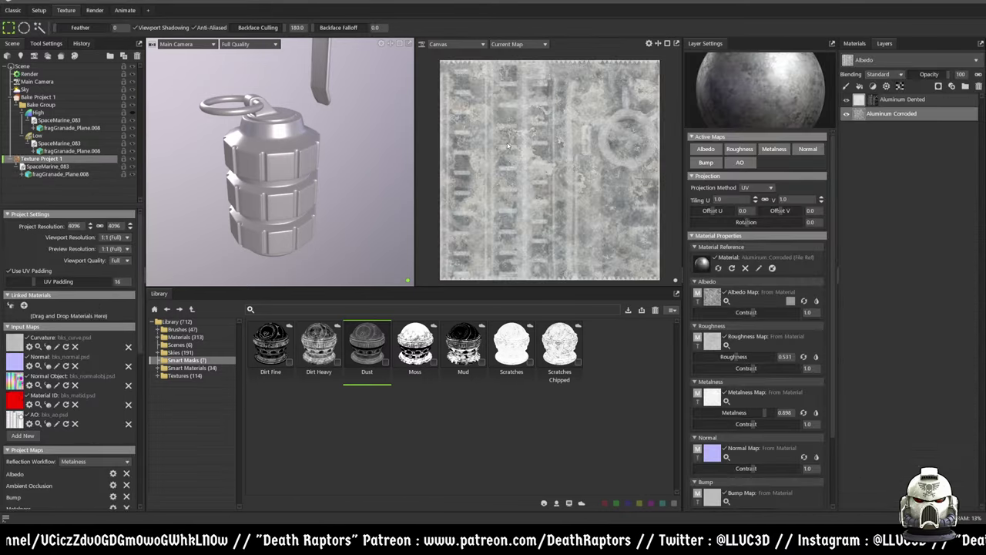
pyautogui.scroll(2, 560, 151)
pyautogui.scroll(-3, 570, 168)
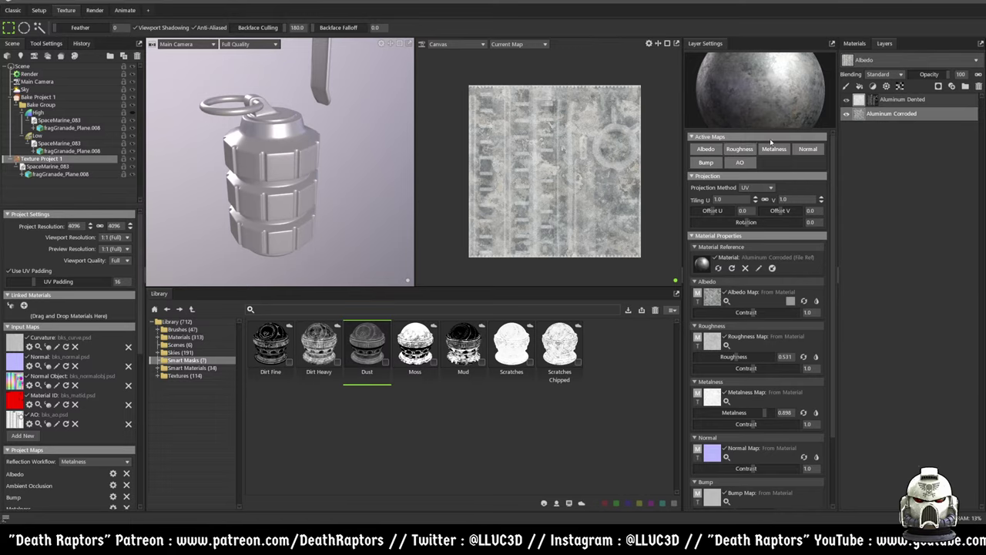
pyautogui.click(854, 43)
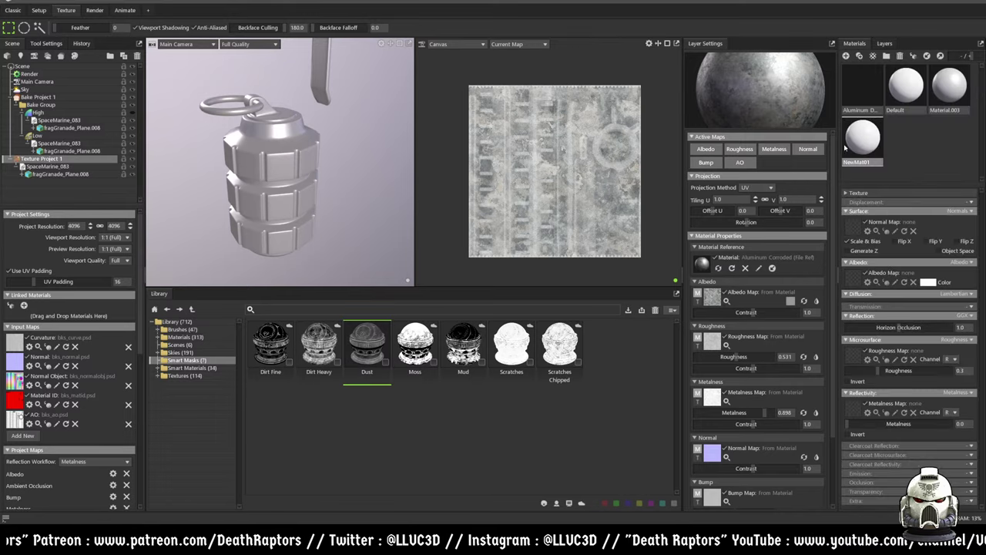
# - Drag the aluminum material from NewMat01's list onto the grenade until it applies
pyautogui.click(858, 150)
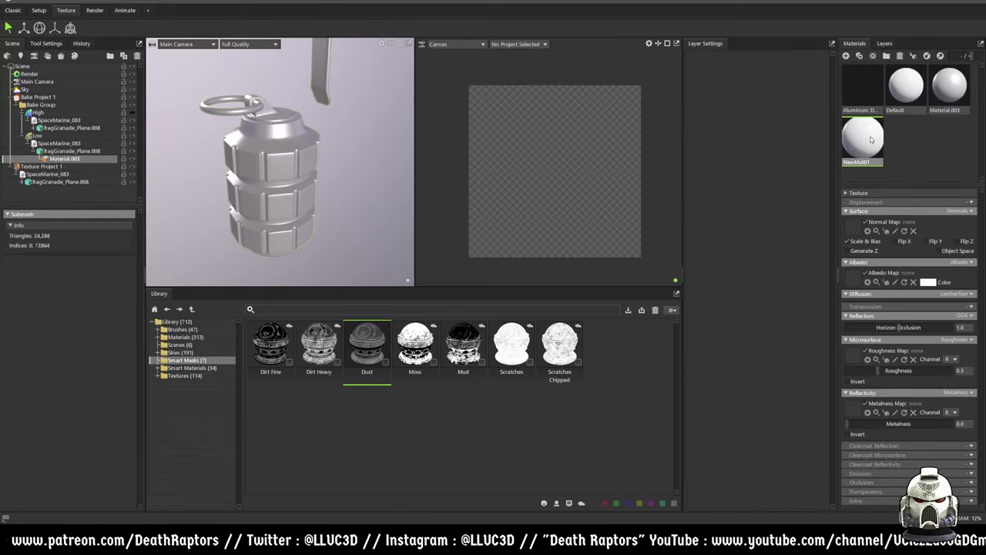
pyautogui.click(885, 43)
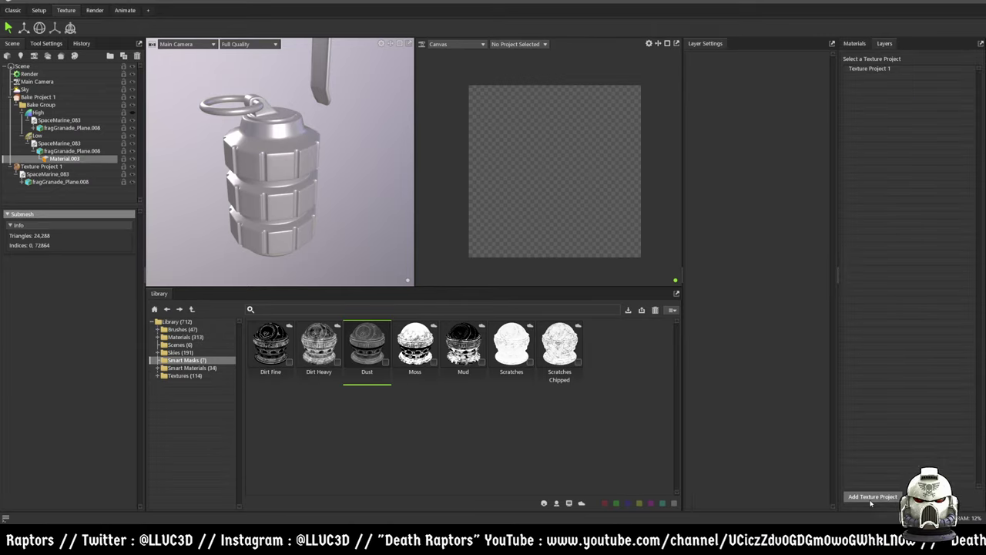
pyautogui.click(855, 44)
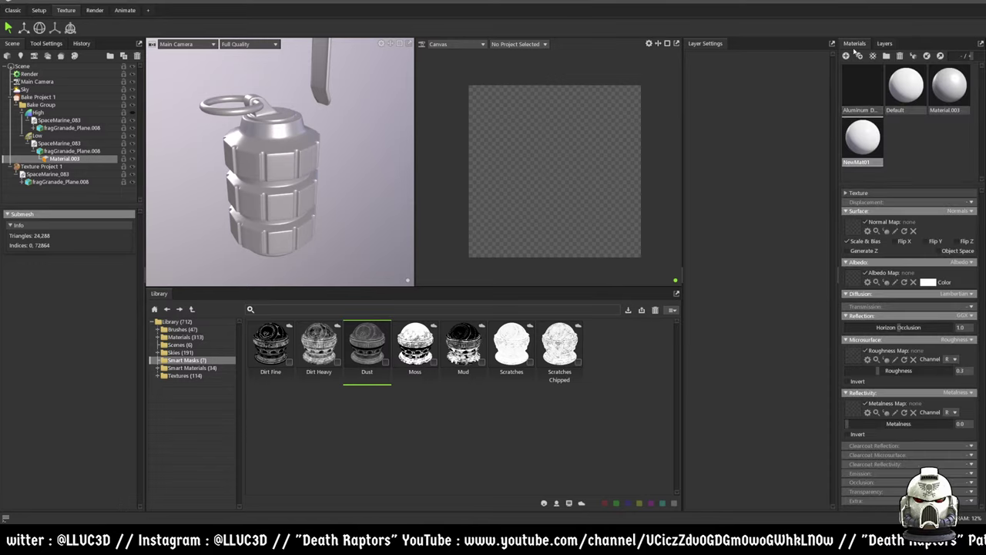
pyautogui.moveTo(864, 97); pyautogui.dragTo(271, 174)
pyautogui.moveTo(863, 89); pyautogui.dragTo(262, 156)
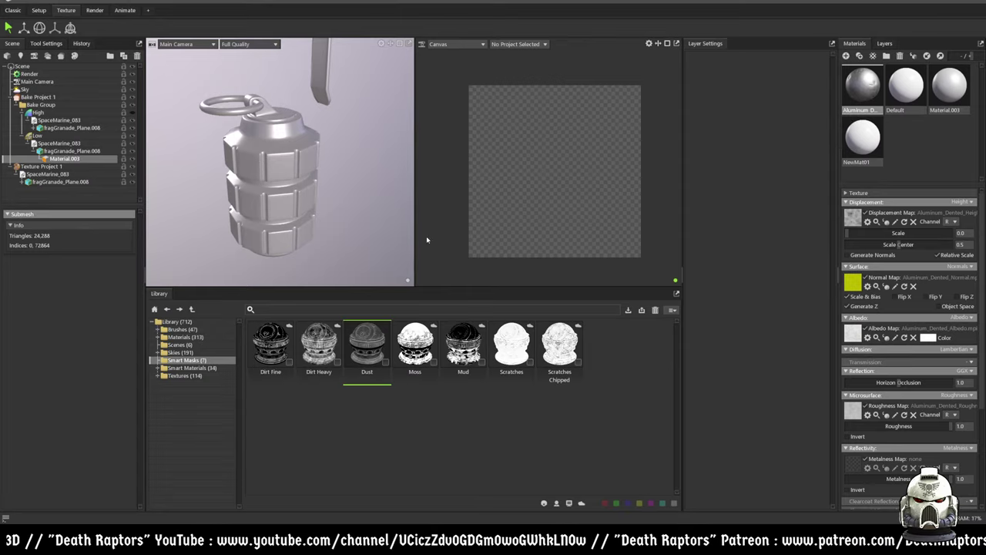
pyautogui.moveTo(326, 186); pyautogui.dragTo(348, 173)
pyautogui.moveTo(862, 89); pyautogui.dragTo(259, 164)
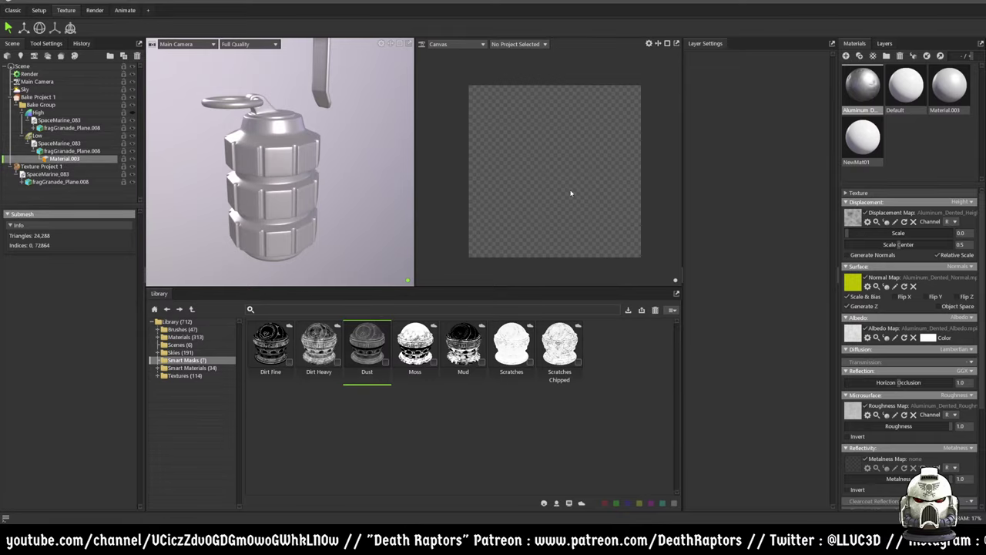
# - Select both Material.003 entries and open Texture Project 1's layer stack
pyautogui.click(24, 182)
pyautogui.click(49, 190)
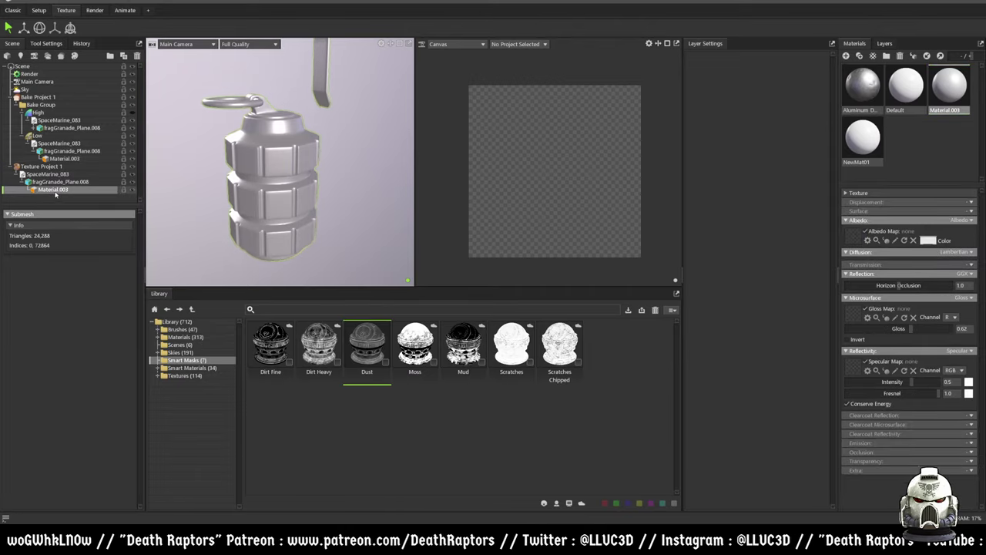
pyautogui.click(949, 90)
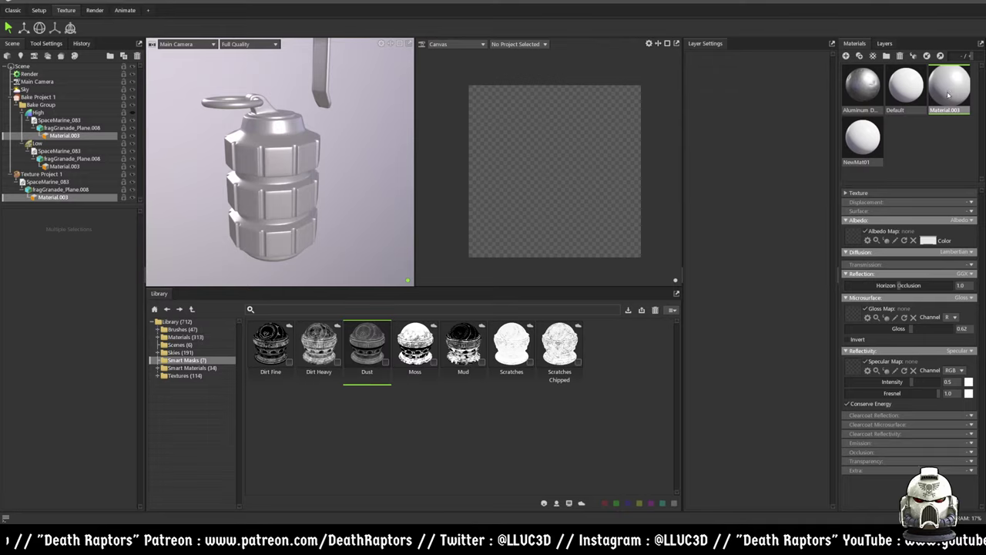
pyautogui.click(884, 44)
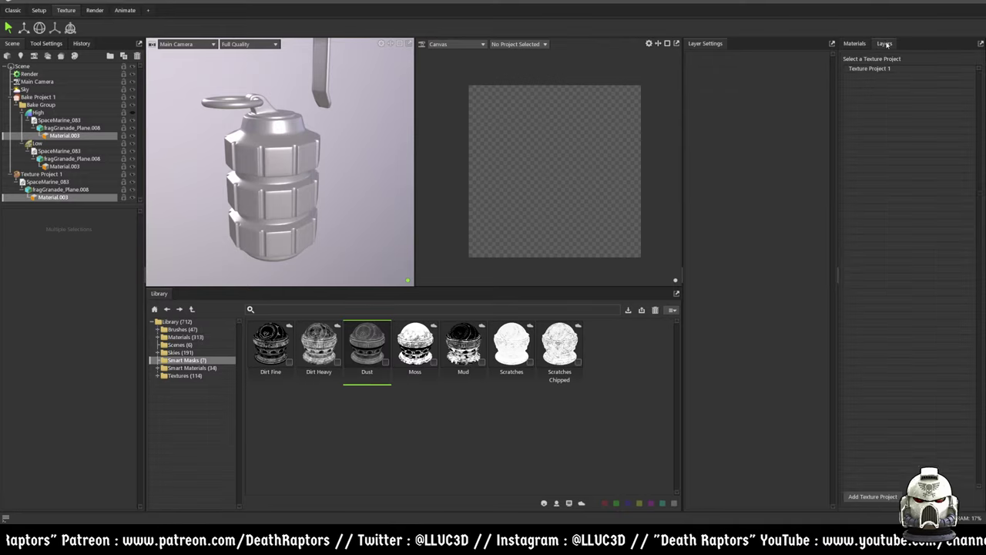
pyautogui.click(871, 69)
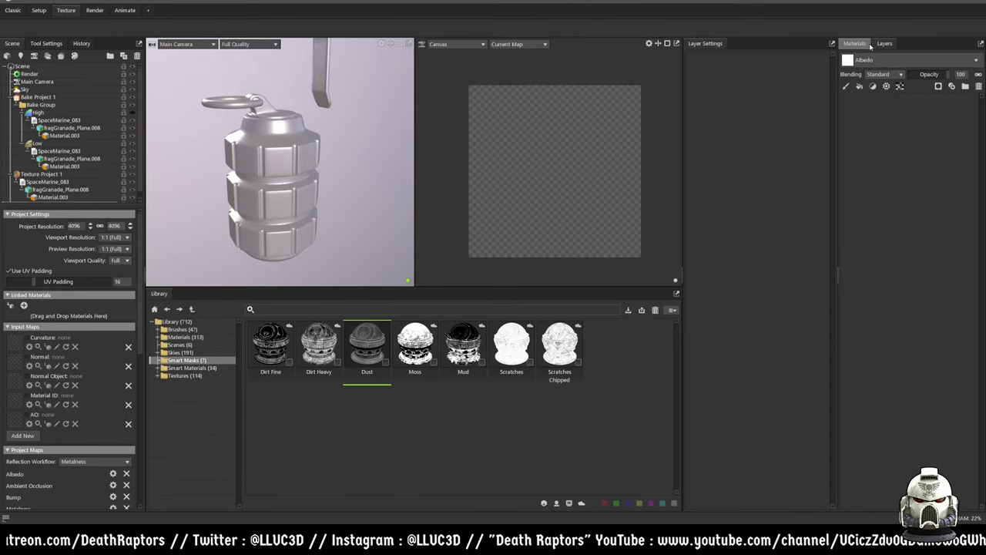
# - Add Aluminum Dented and Aluminum Corroded library materials as layers, then reselect Aluminum Dented
pyautogui.click(197, 338)
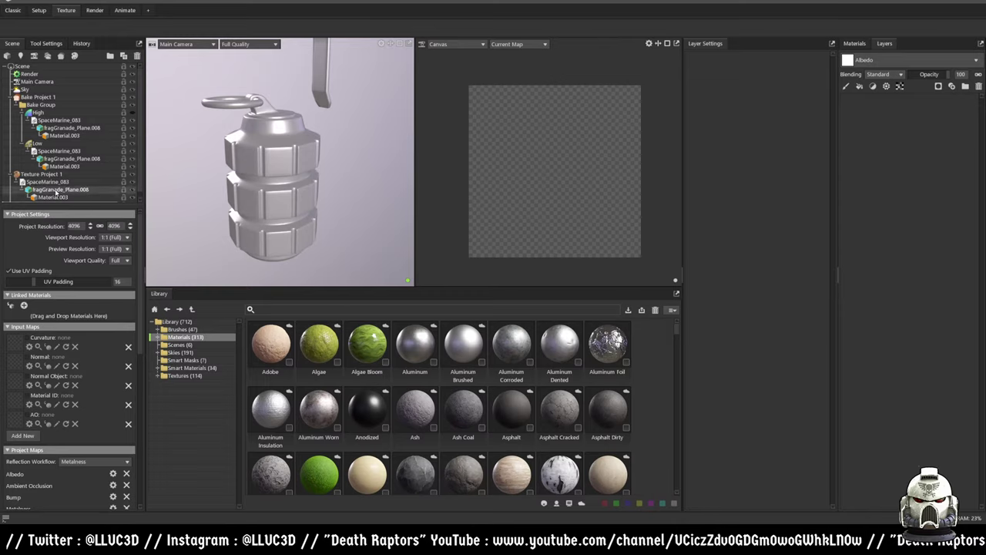
pyautogui.moveTo(549, 349); pyautogui.dragTo(911, 198)
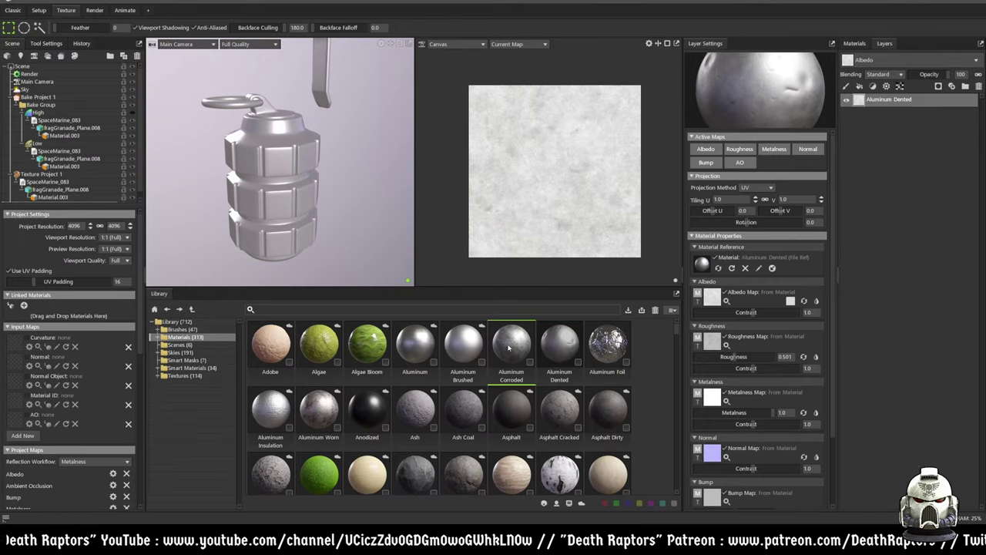
pyautogui.moveTo(511, 347); pyautogui.dragTo(929, 192)
pyautogui.click(875, 103)
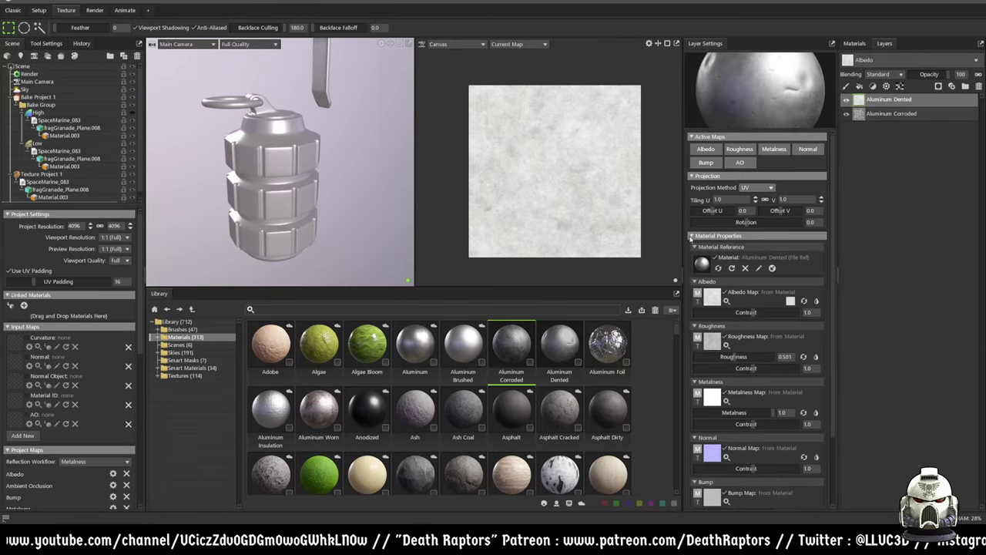
# - Apply the Dust smart mask to Aluminum Dented, then show the materials list
pyautogui.click(185, 361)
pyautogui.moveTo(366, 343); pyautogui.dragTo(893, 111)
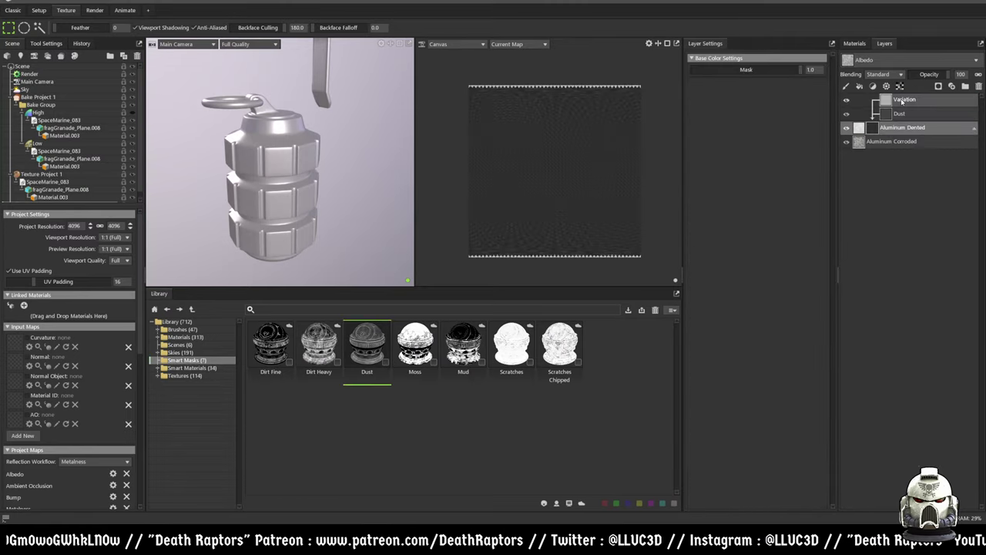
pyautogui.scroll(3, 612, 207)
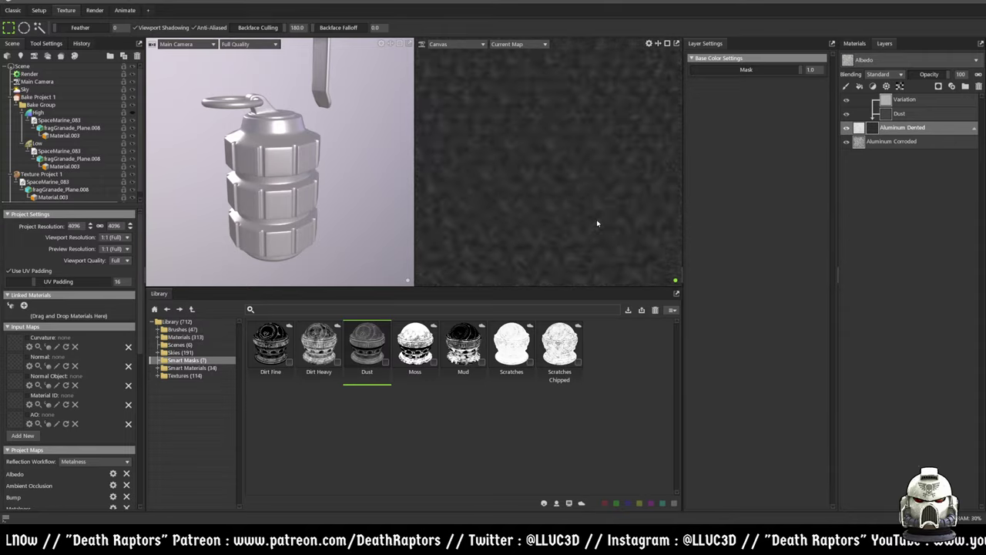
pyautogui.scroll(-3, 599, 229)
pyautogui.scroll(-3, 599, 229)
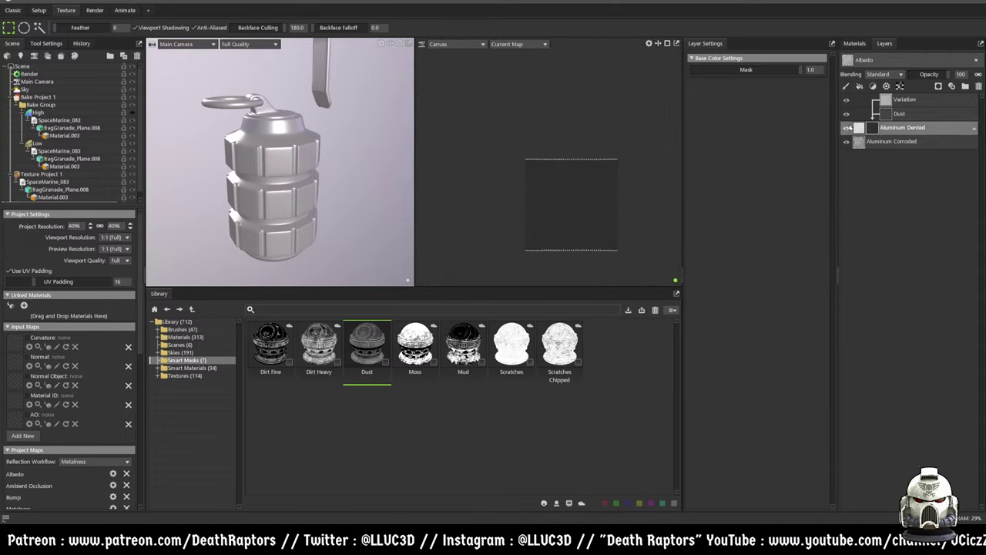
pyautogui.click(854, 43)
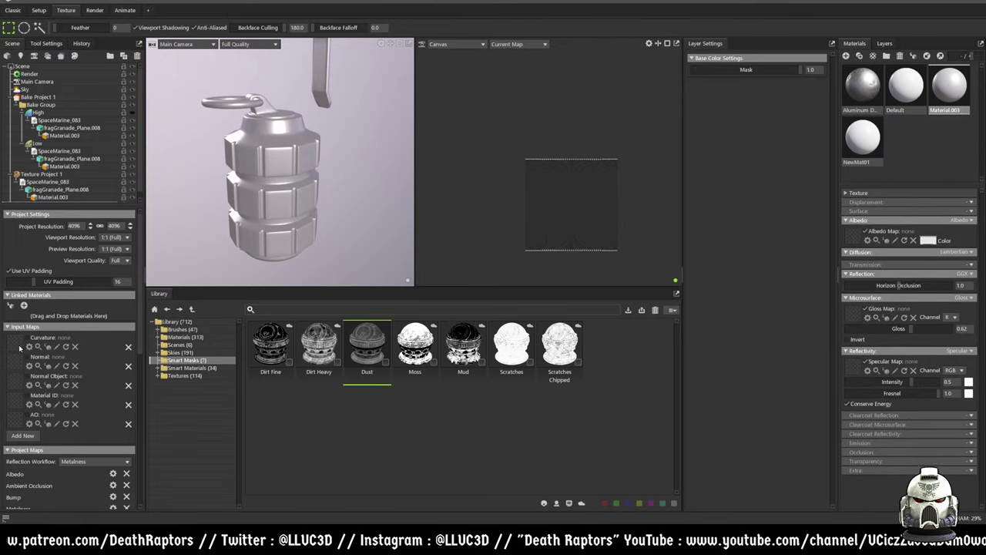
# - Load bks_curve, bks_normal, bks_normalobj and bks_ao PSDs into the matching input map slots
pyautogui.click(114, 406)
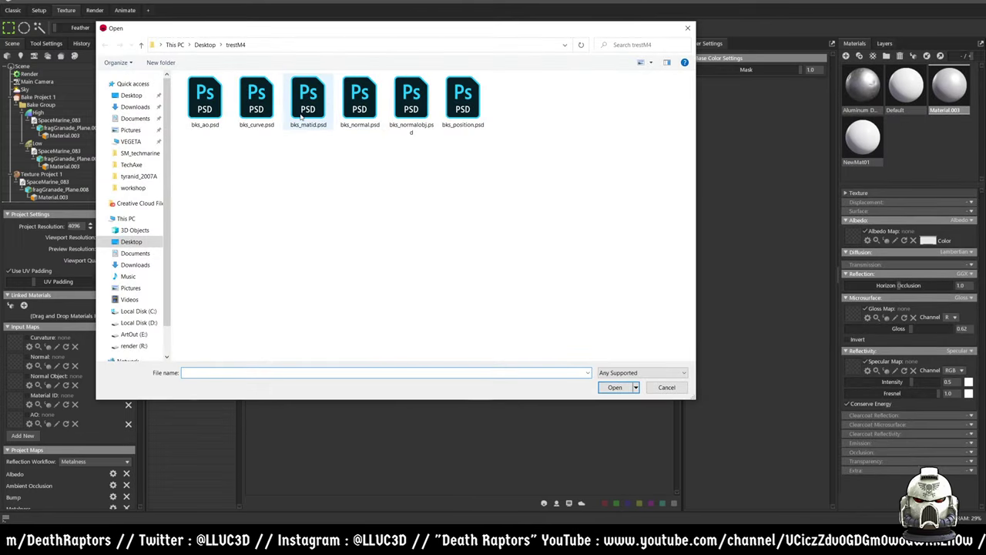
pyautogui.doubleClick(256, 99)
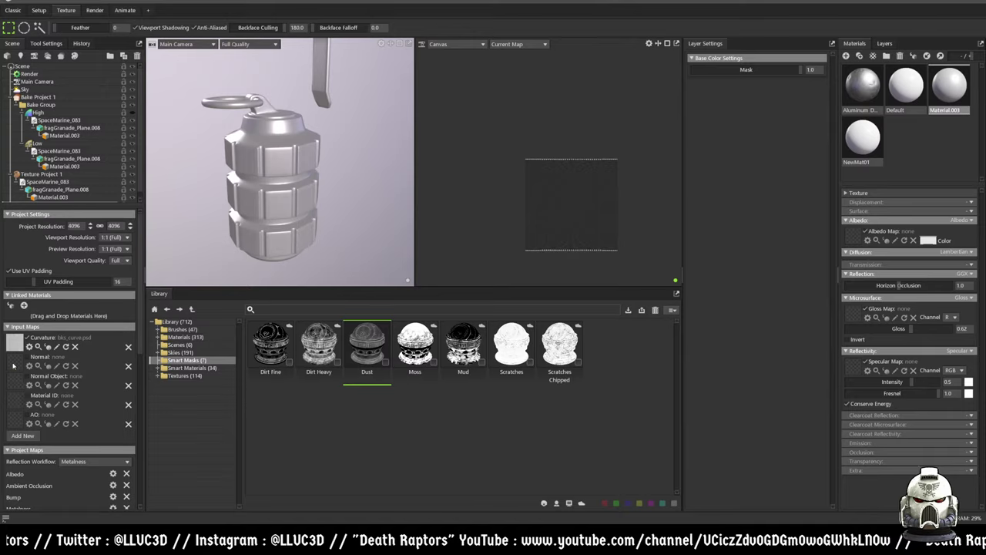
pyautogui.click(11, 362)
pyautogui.doubleClick(355, 107)
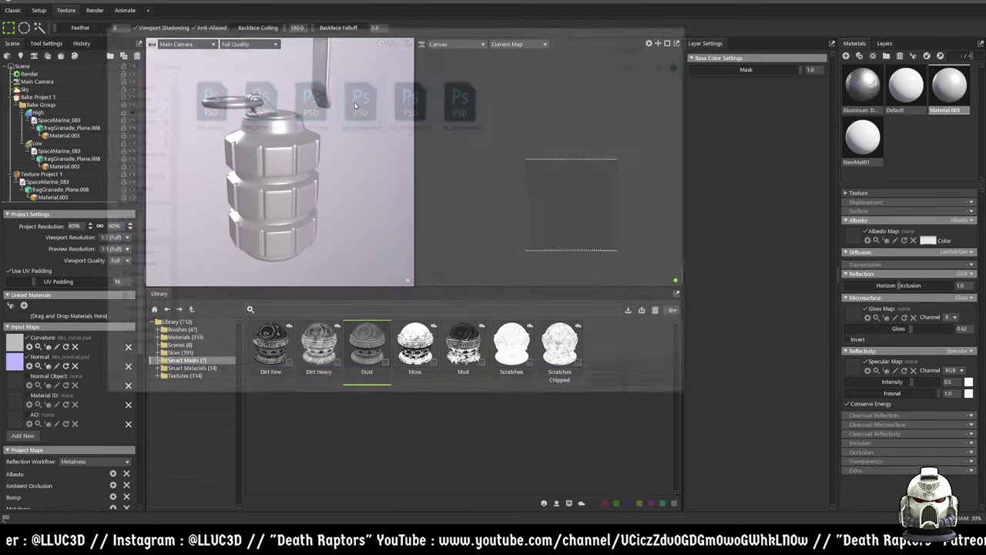
pyautogui.click(20, 381)
pyautogui.doubleClick(409, 100)
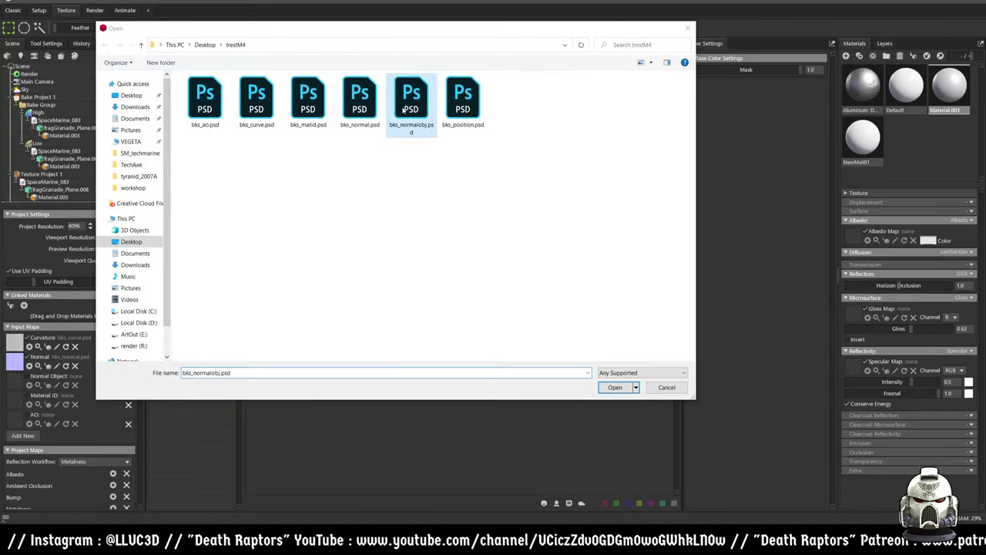
pyautogui.click(20, 401)
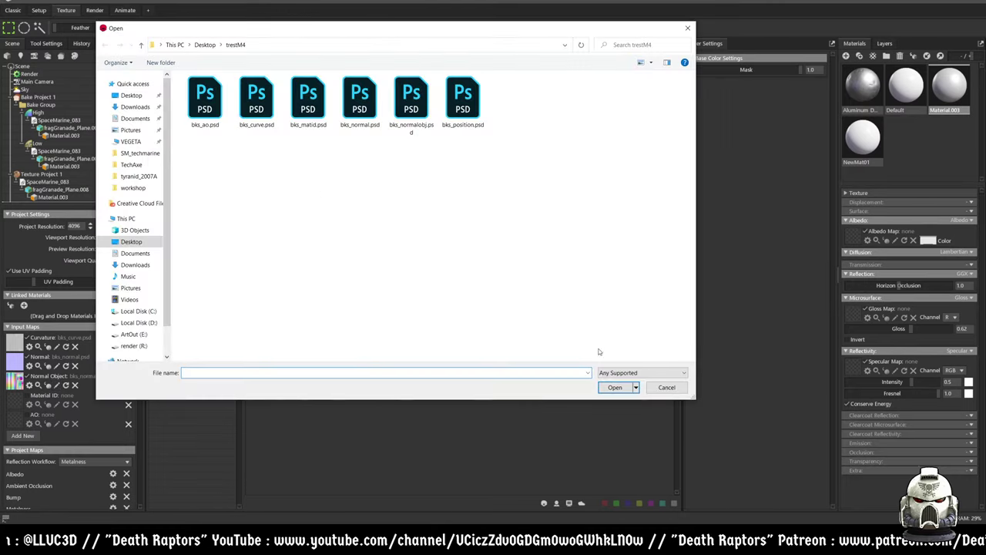
pyautogui.click(667, 388)
pyautogui.click(15, 423)
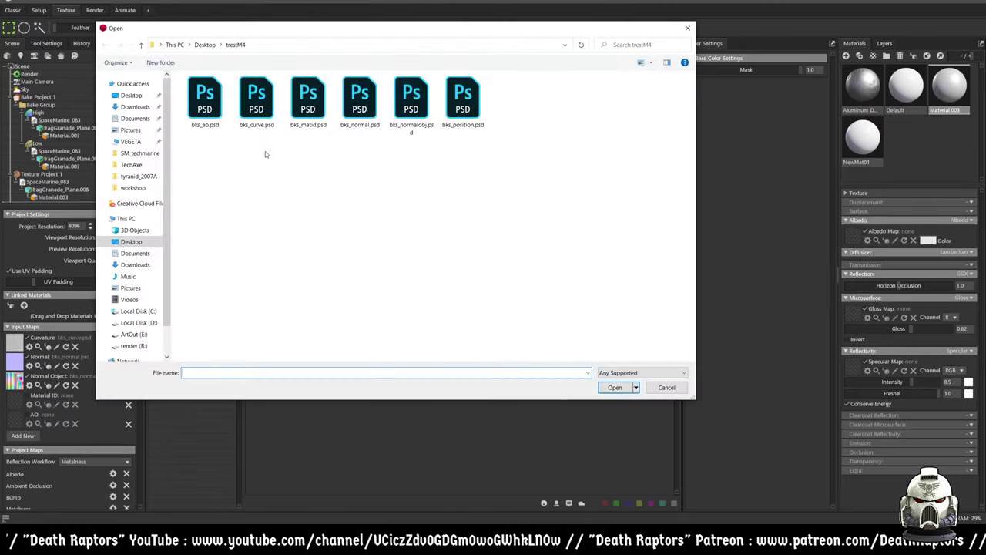
pyautogui.doubleClick(205, 97)
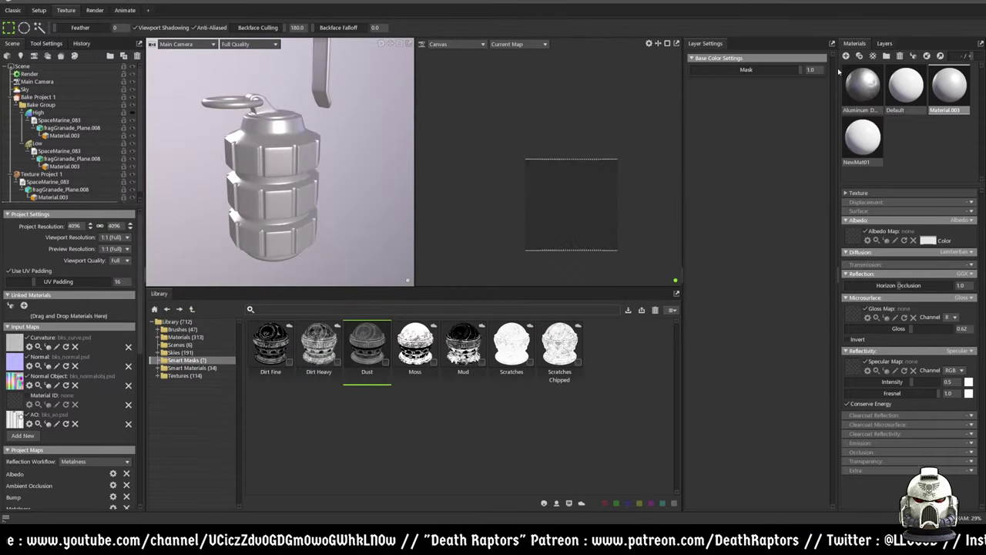
pyautogui.click(884, 43)
# - Delete the Variation and Dust mask layers and drop the Mud smart mask on Aluminum Dented
pyautogui.click(907, 101)
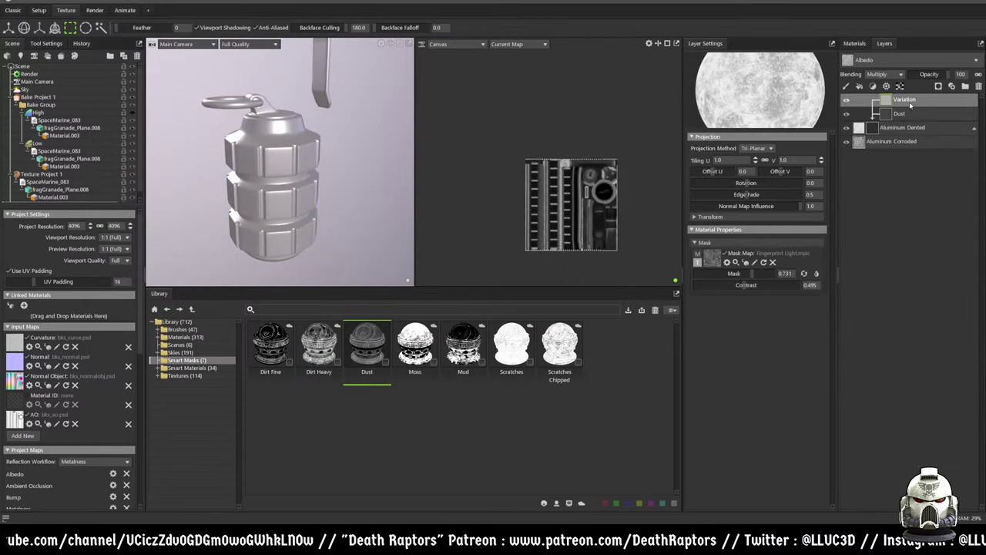
pyautogui.press('Delete')
pyautogui.press('Delete')
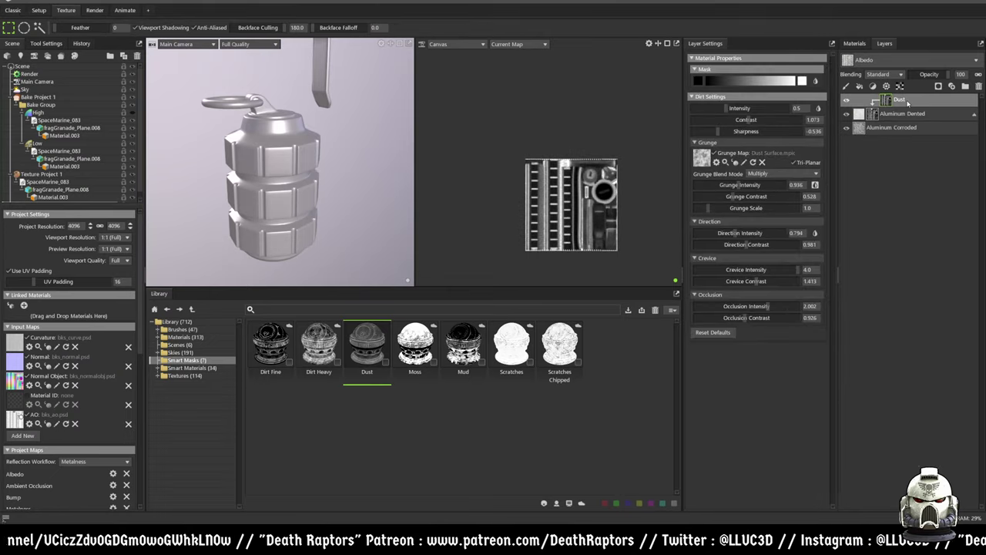
pyautogui.moveTo(463, 347); pyautogui.dragTo(913, 100)
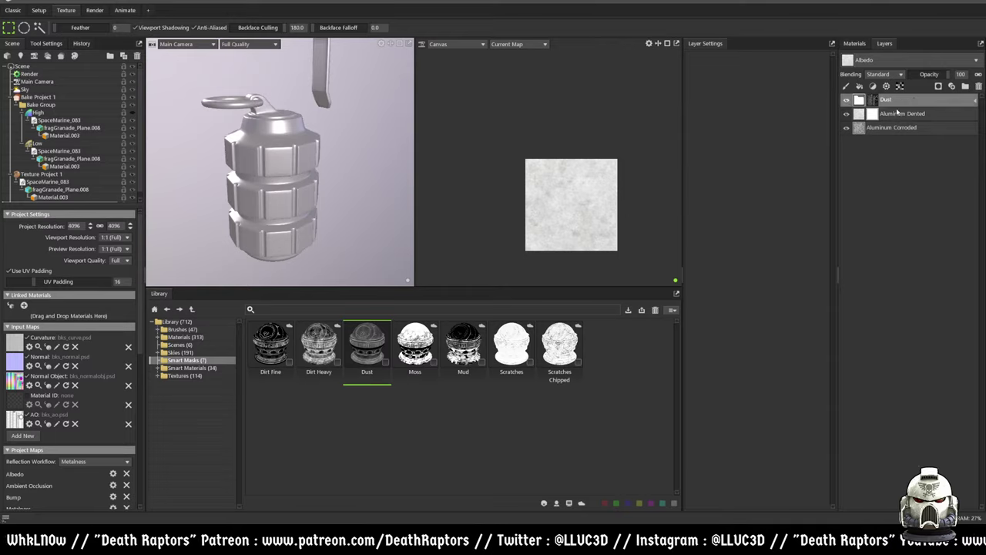
pyautogui.press('Escape')
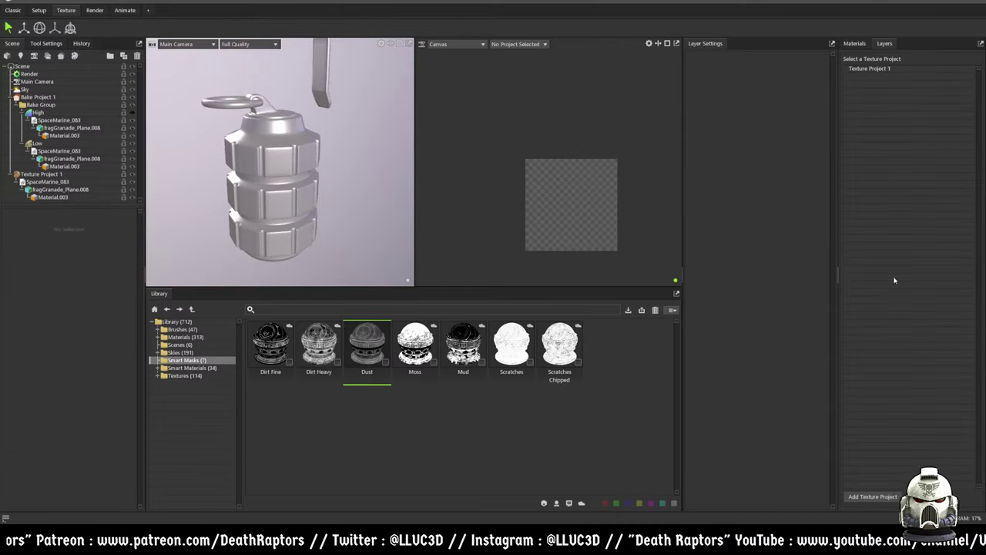
# - Open Texture Project 2 via Material.003 and delete its Dust and Aluminum Dented layers
pyautogui.click(854, 43)
pyautogui.click(951, 85)
pyautogui.click(884, 44)
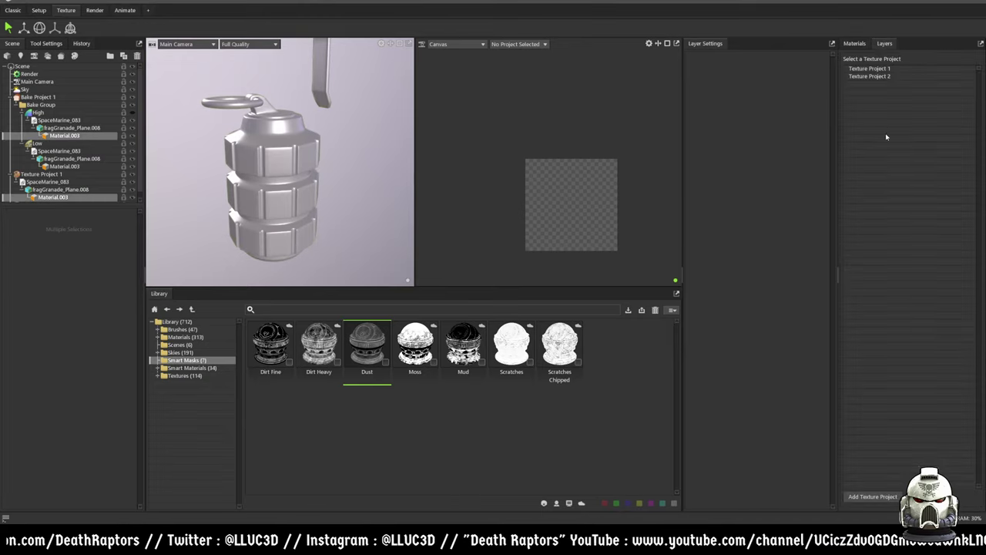
pyautogui.click(880, 78)
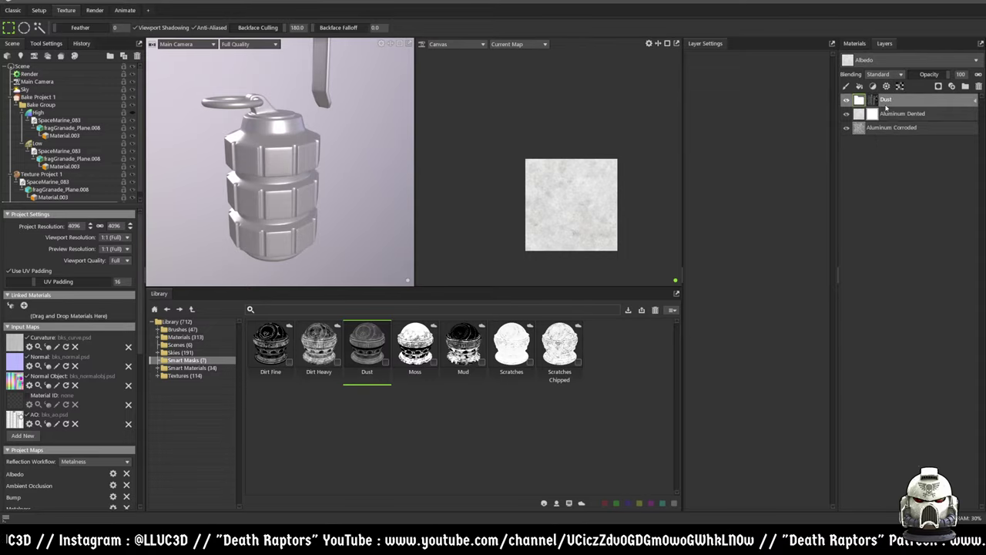
pyautogui.press('Delete')
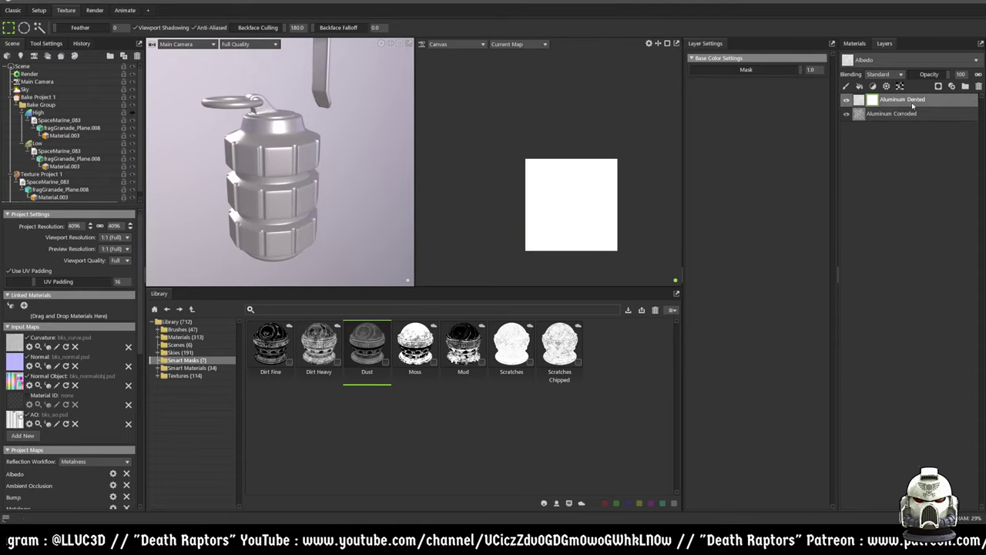
pyautogui.press('Delete')
pyautogui.press('Delete')
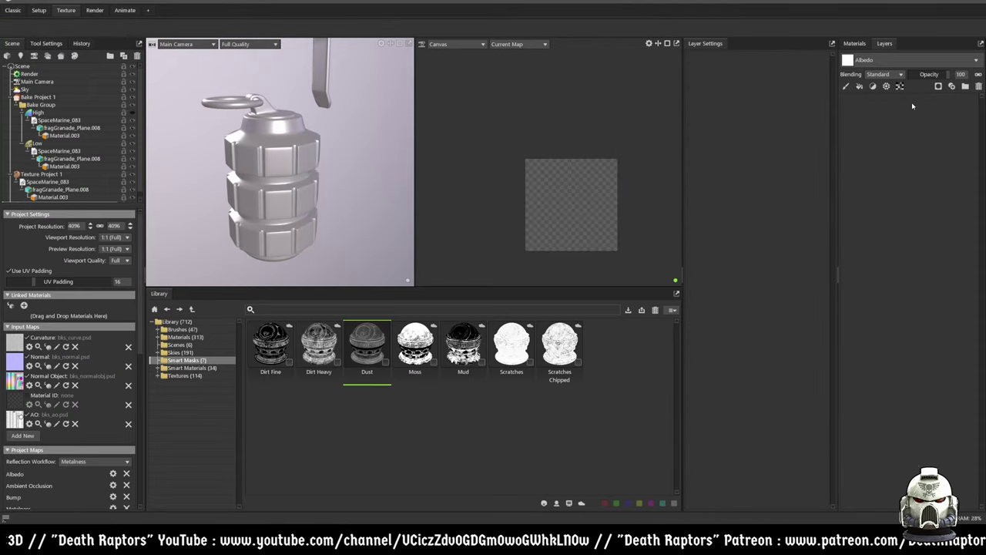
# - Assign Material.003 to the grenade and reopen Texture Project 1's layer stack
pyautogui.click(854, 44)
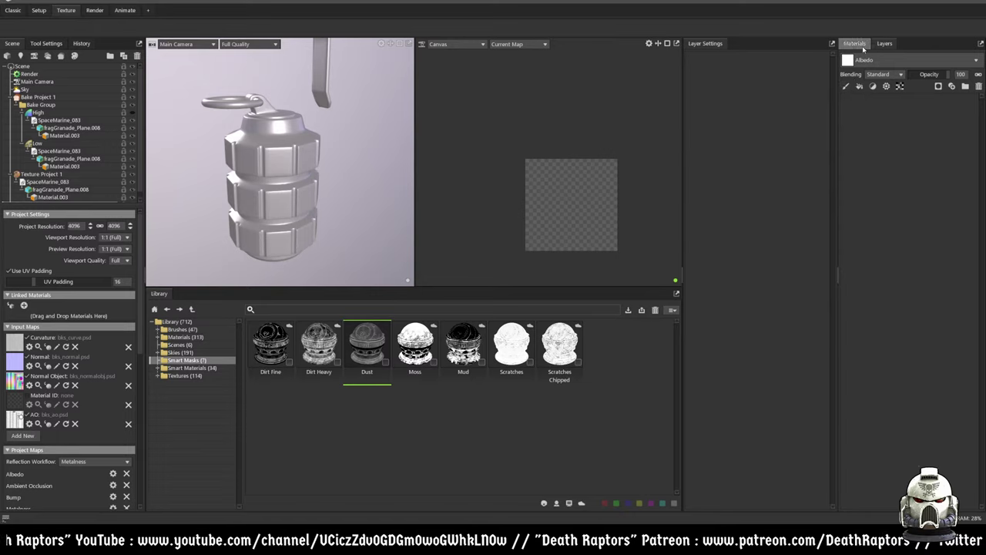
pyautogui.moveTo(949, 86); pyautogui.dragTo(242, 174)
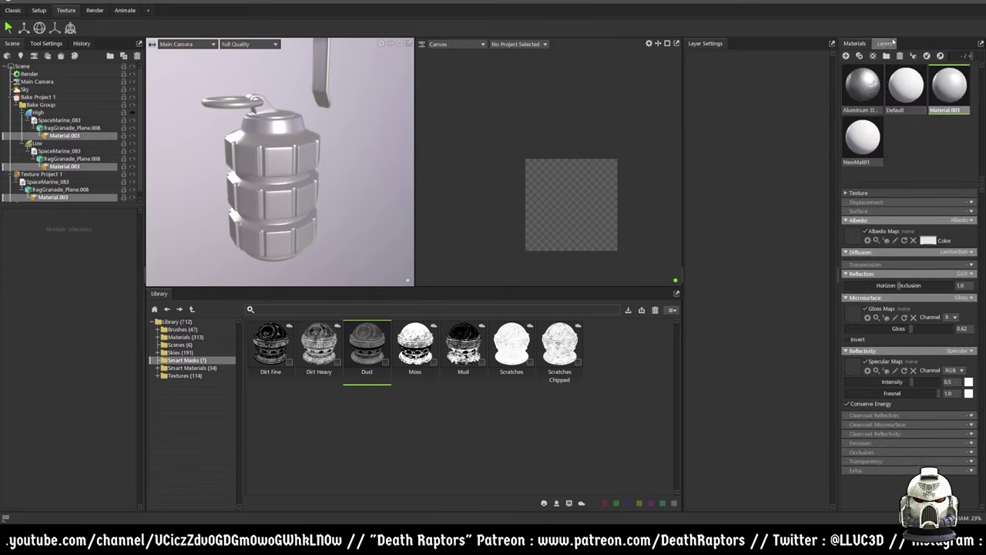
pyautogui.click(884, 43)
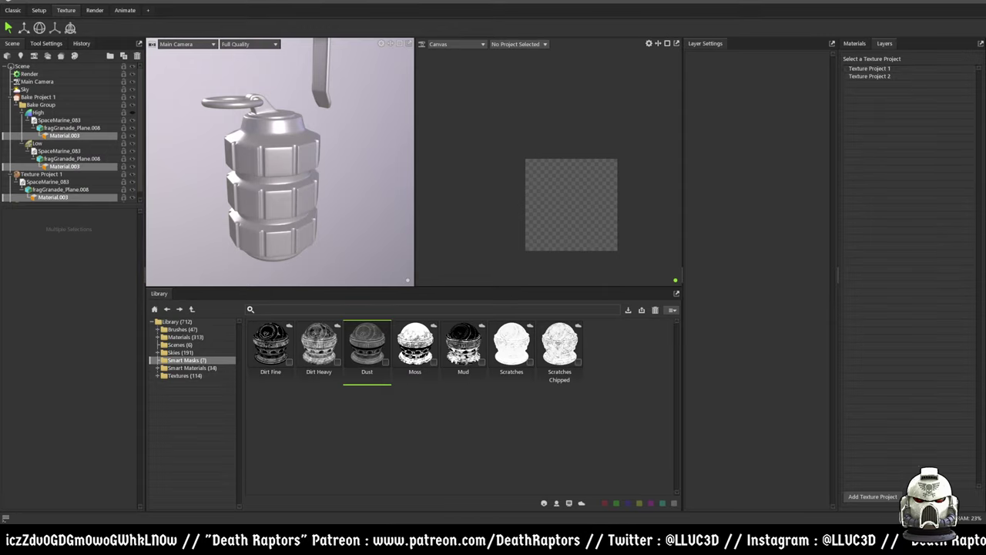
pyautogui.click(868, 68)
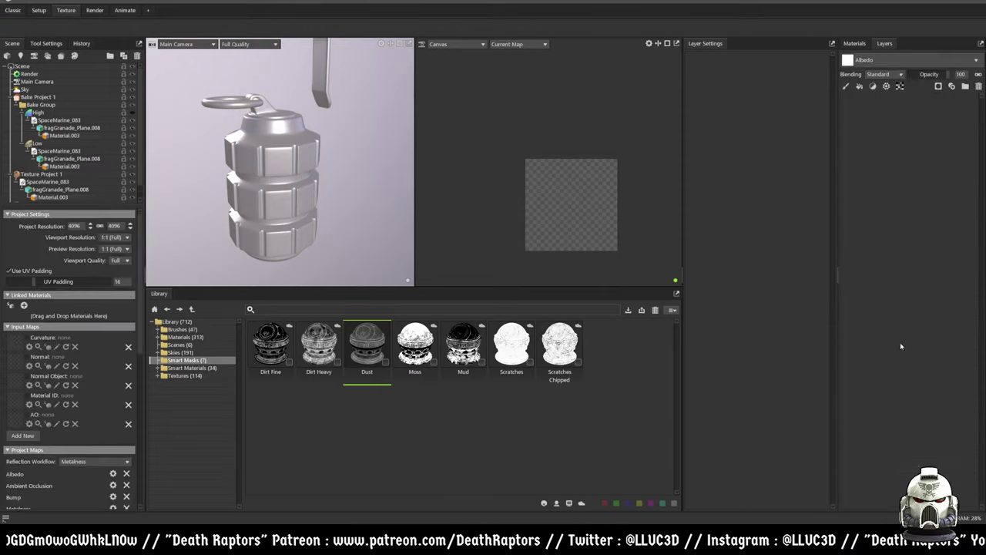
pyautogui.click(860, 44)
pyautogui.click(948, 84)
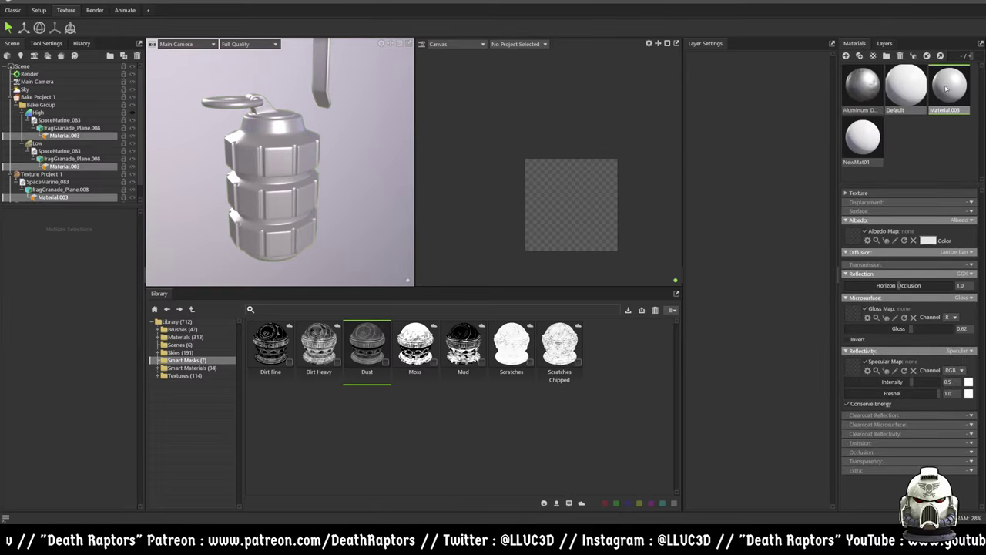
pyautogui.click(884, 43)
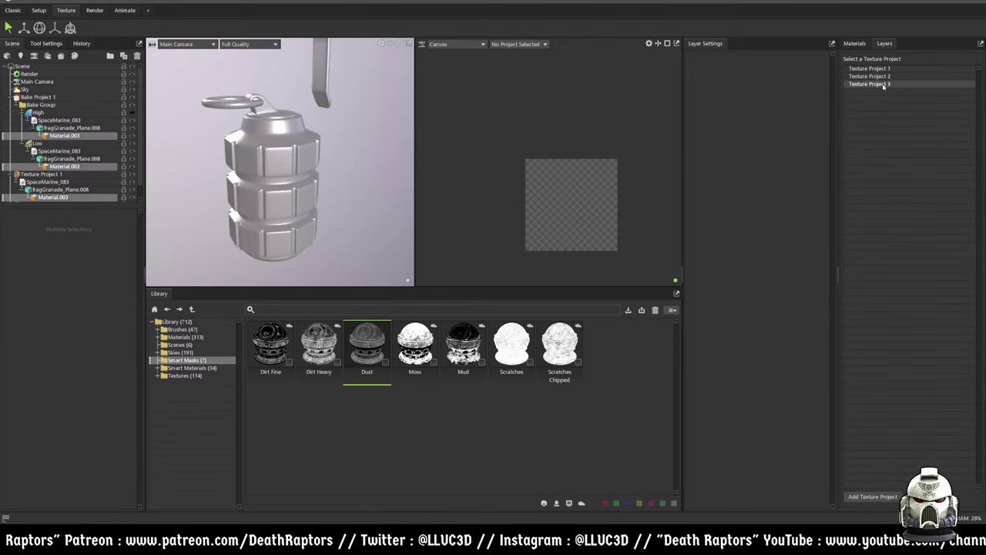
pyautogui.click(883, 68)
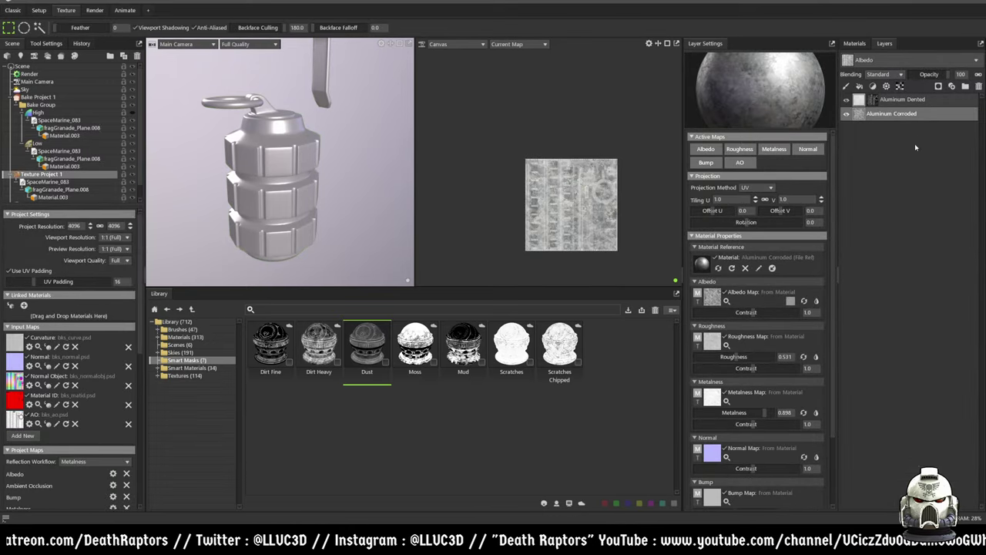
# - Browse the library's Brushes, picking Bolt Shoulder and then the Screw Slotted brush
pyautogui.click(182, 329)
pyautogui.click(405, 395)
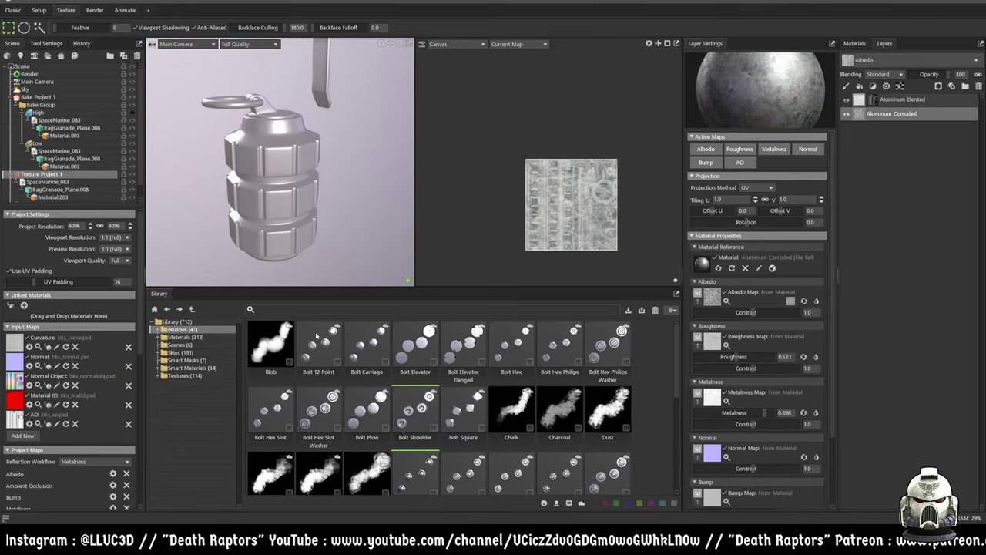
pyautogui.scroll(-2, 490, 416)
pyautogui.scroll(-2, 491, 413)
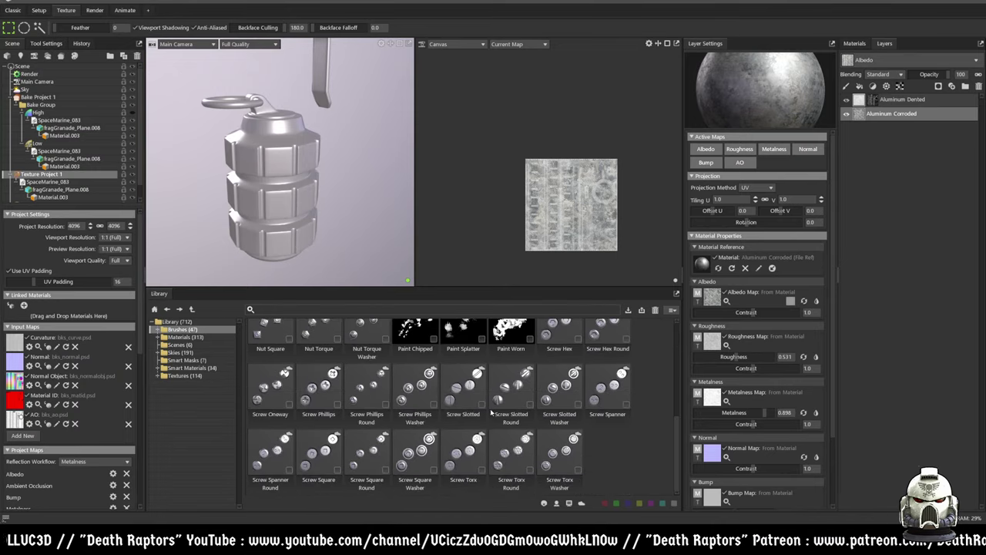
pyautogui.click(466, 396)
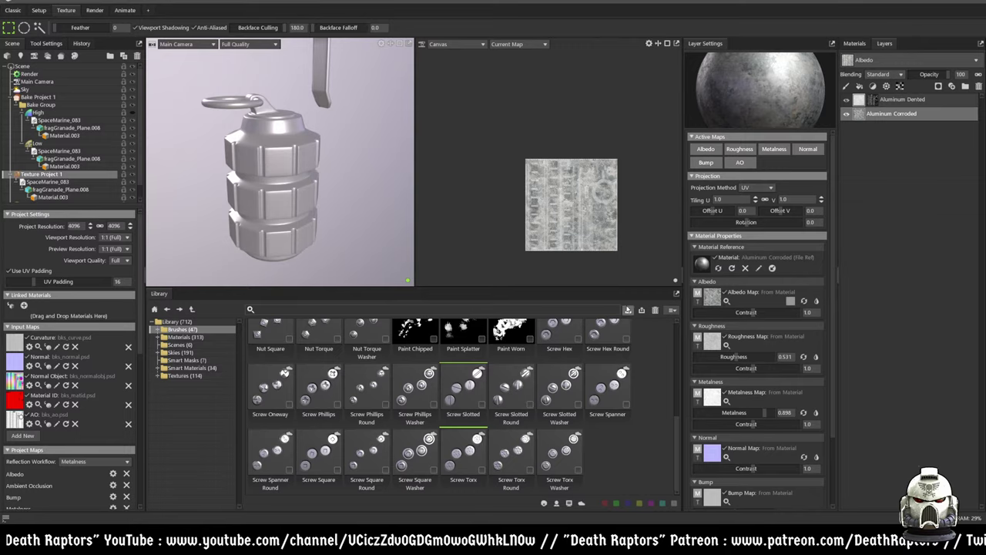
pyautogui.scroll(4, 520, 409)
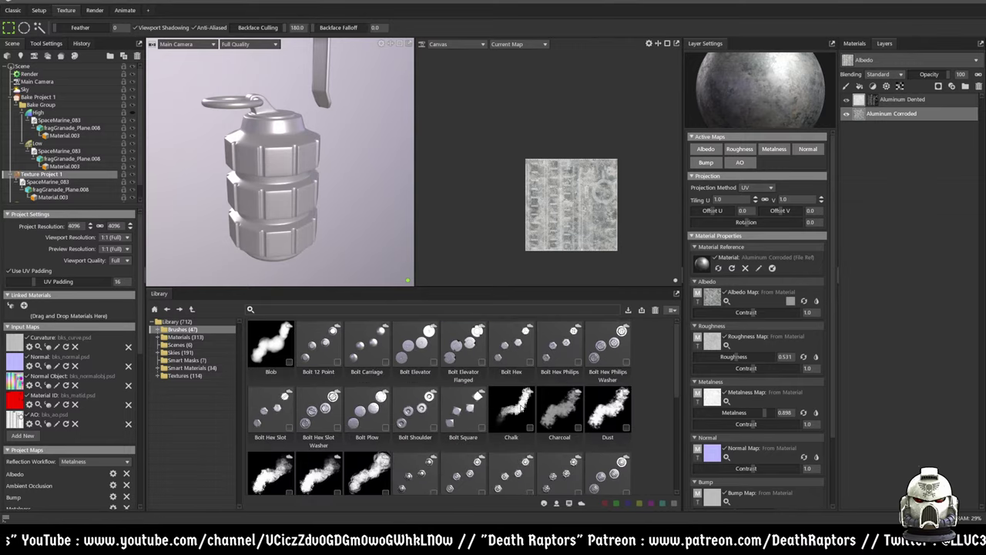
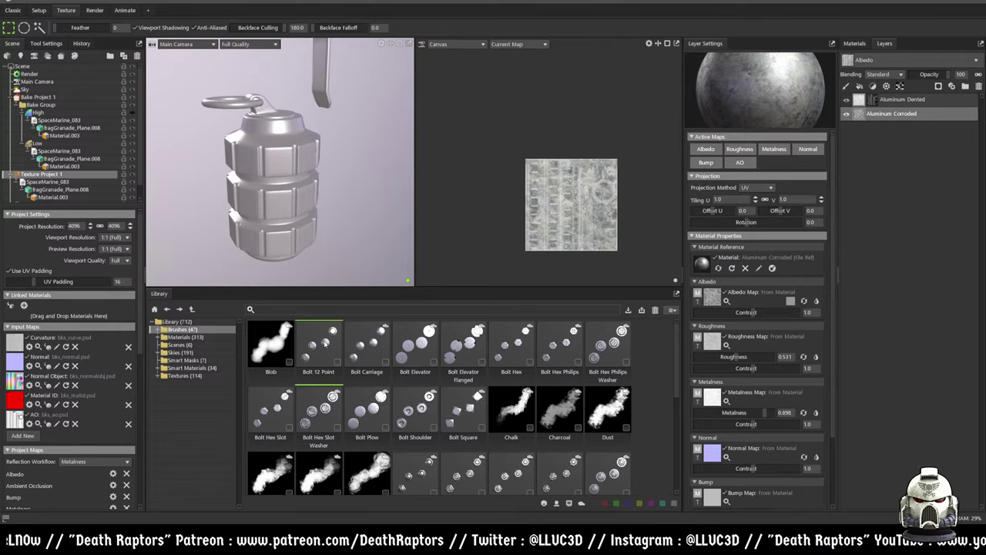
# - Delete the extra Texture Projects 2 and 3, then reselect Texture Project 1
pyautogui.scroll(-1, 65, 194)
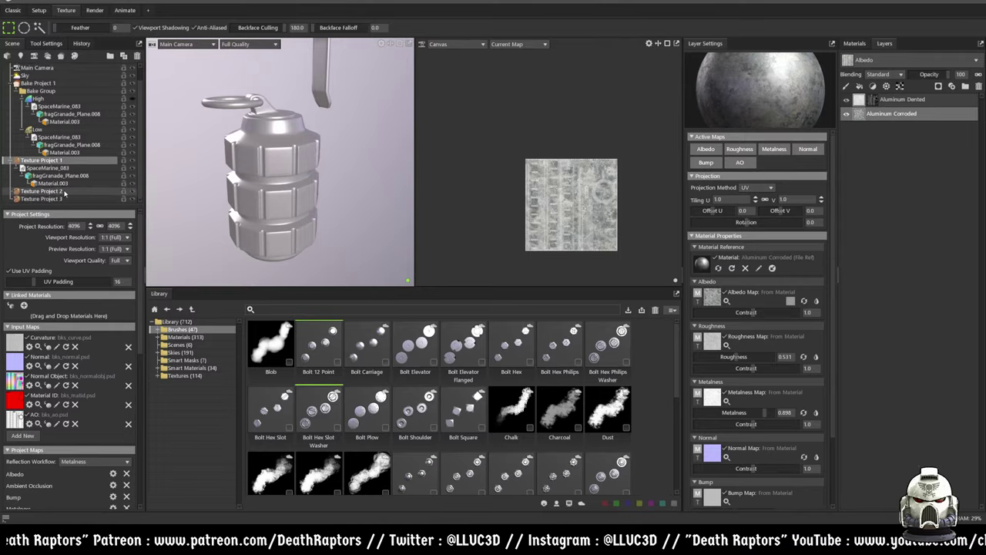
pyautogui.click(50, 191)
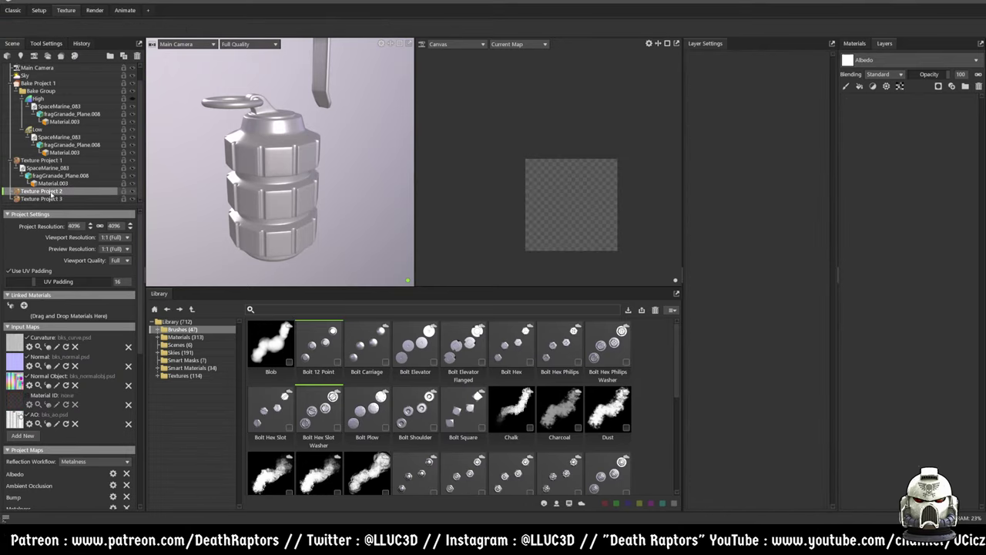
pyautogui.press('Delete')
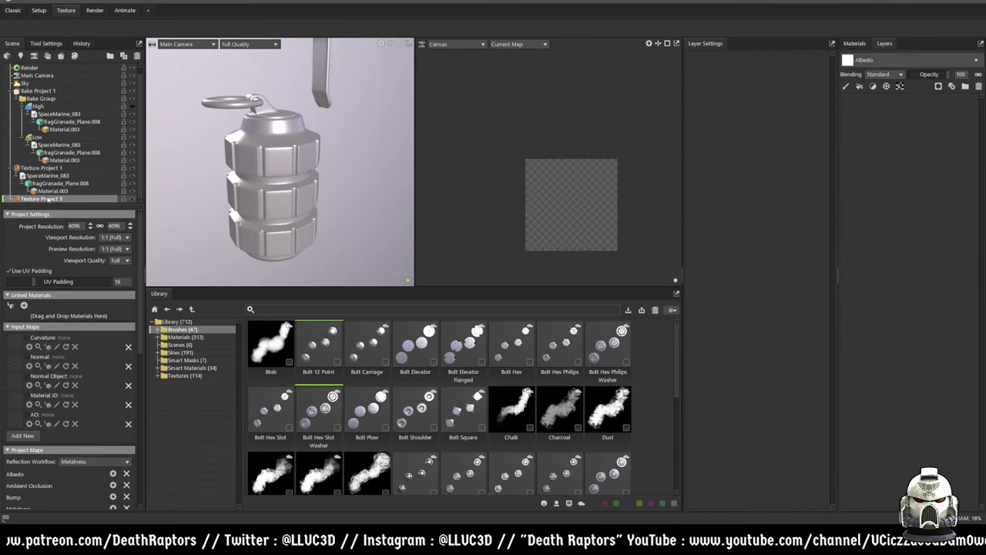
pyautogui.press('Delete')
pyautogui.click(50, 175)
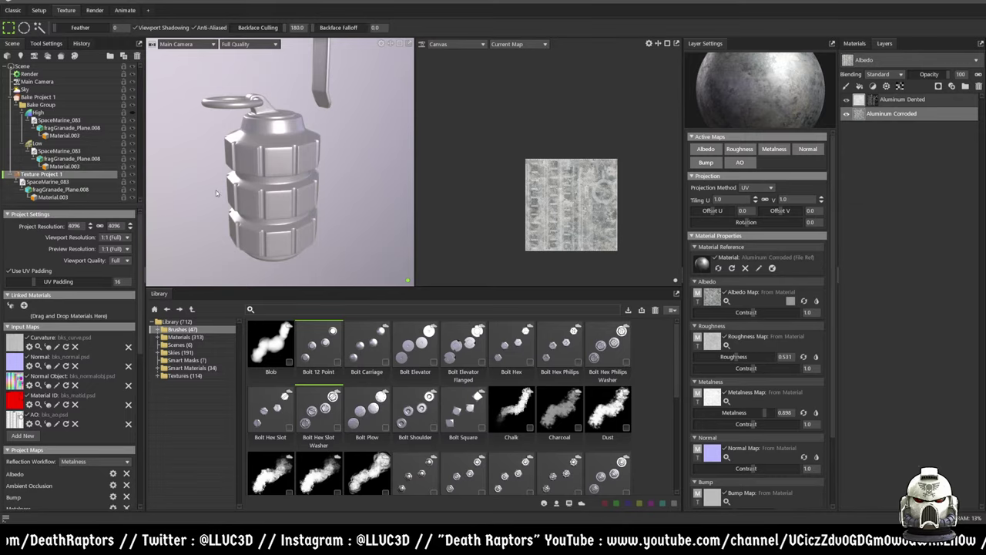
# - Add an empty Paint Layer between Aluminum Dented and Aluminum Corroded
pyautogui.click(899, 100)
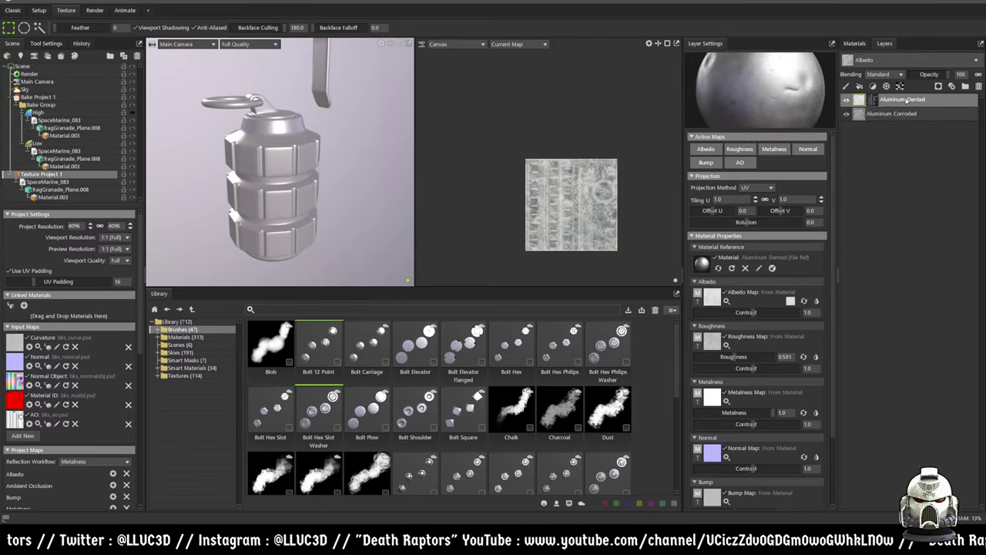
pyautogui.rightClick(886, 114)
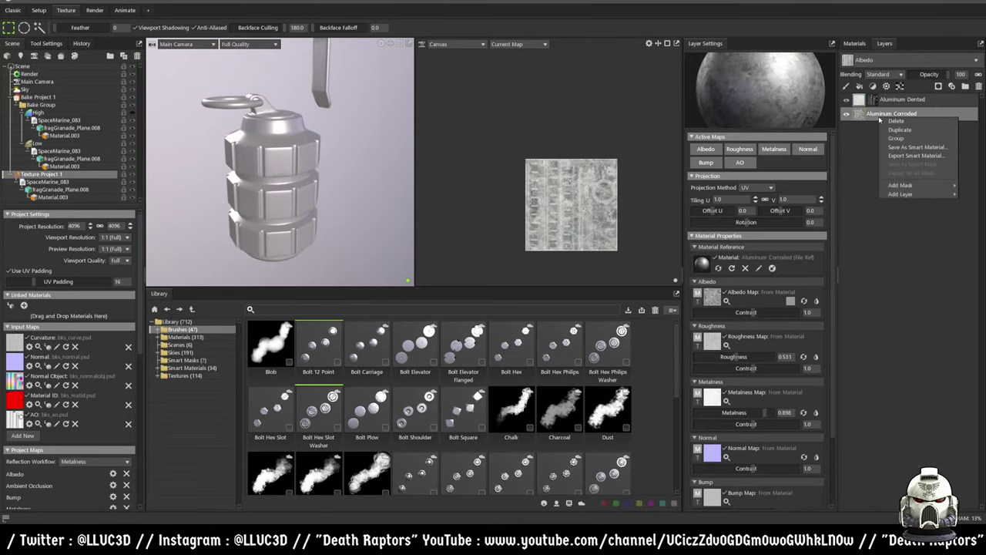
pyautogui.click(862, 158)
pyautogui.rightClick(877, 171)
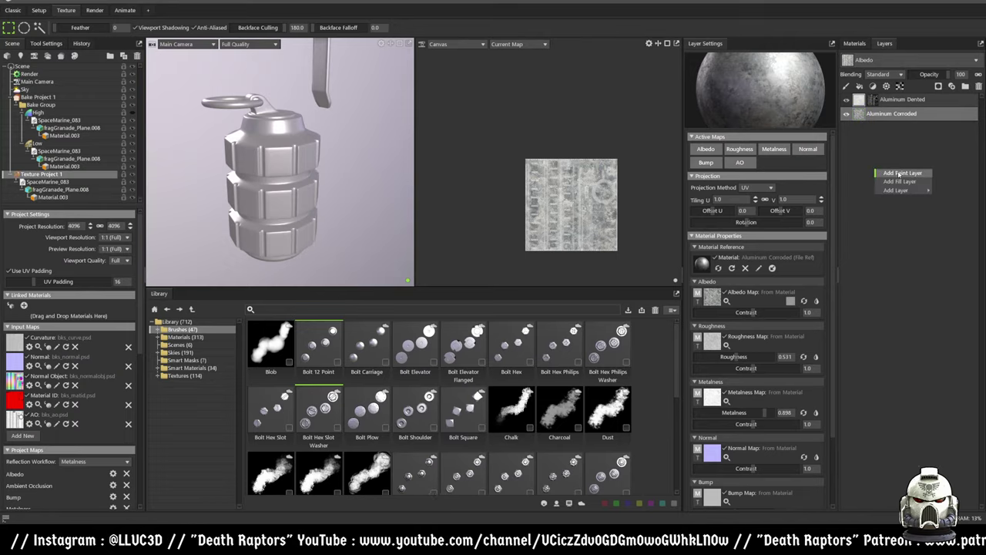
pyautogui.click(902, 174)
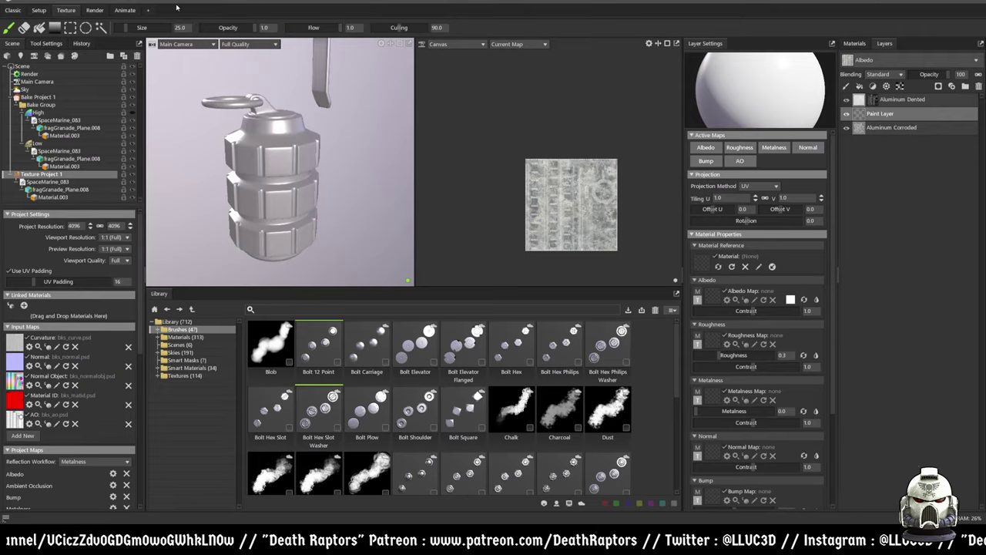
# - Look at the Render and Animate workspaces, then lower the paint layer's albedo contrast to 0.42
pyautogui.click(94, 10)
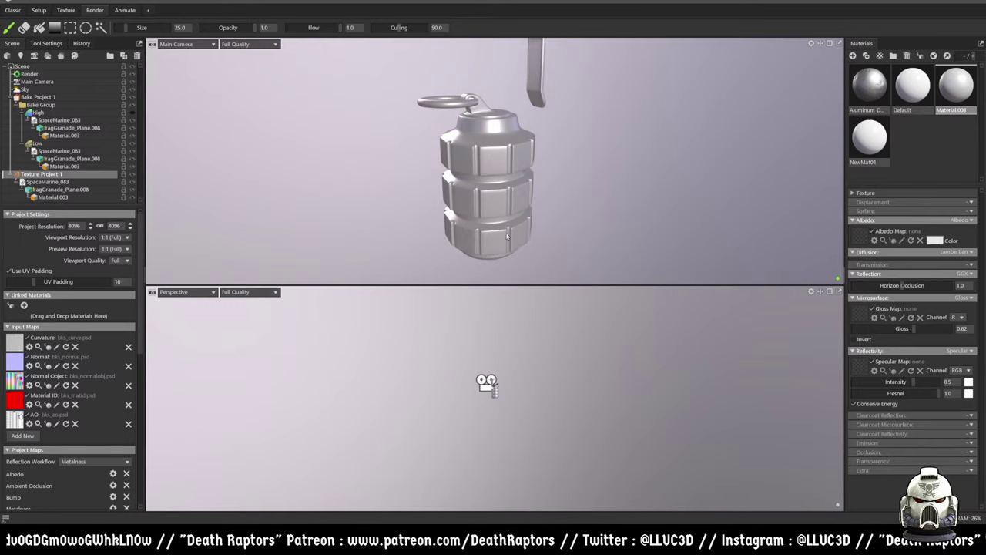
pyautogui.click(126, 10)
pyautogui.click(65, 10)
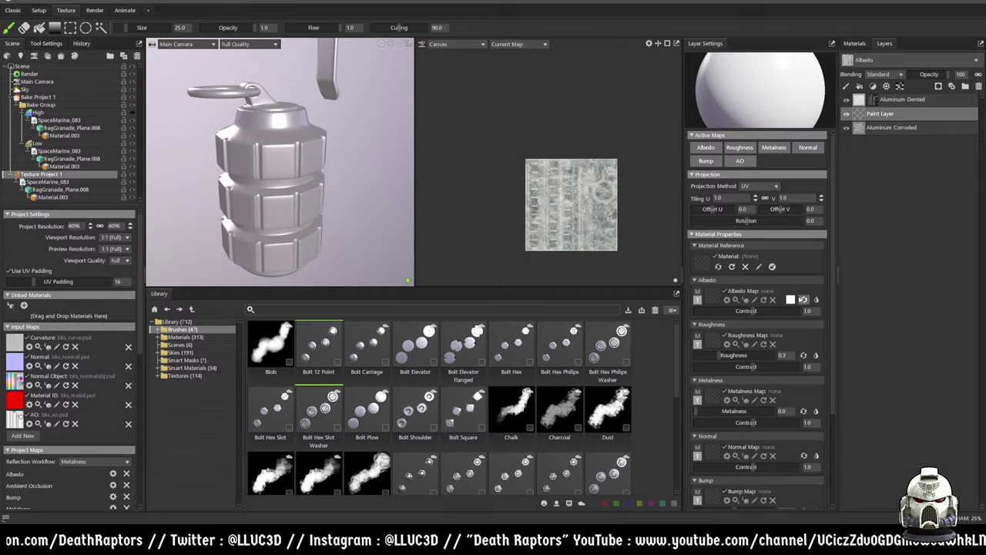
pyautogui.moveTo(755, 310)
pyautogui.mouseDown()
pyautogui.moveTo(731, 312)
pyautogui.moveTo(743, 311)
pyautogui.mouseUp()
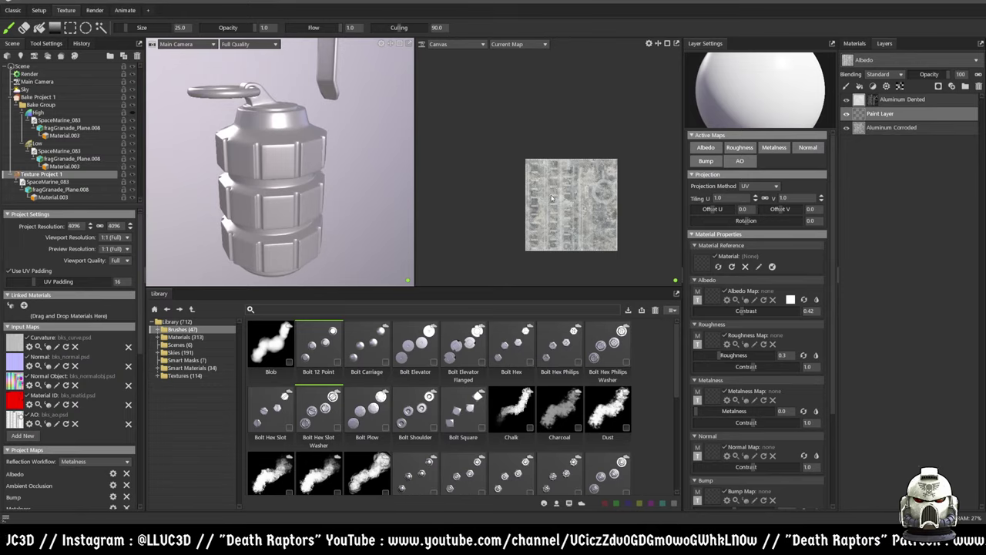
pyautogui.scroll(5, 575, 215)
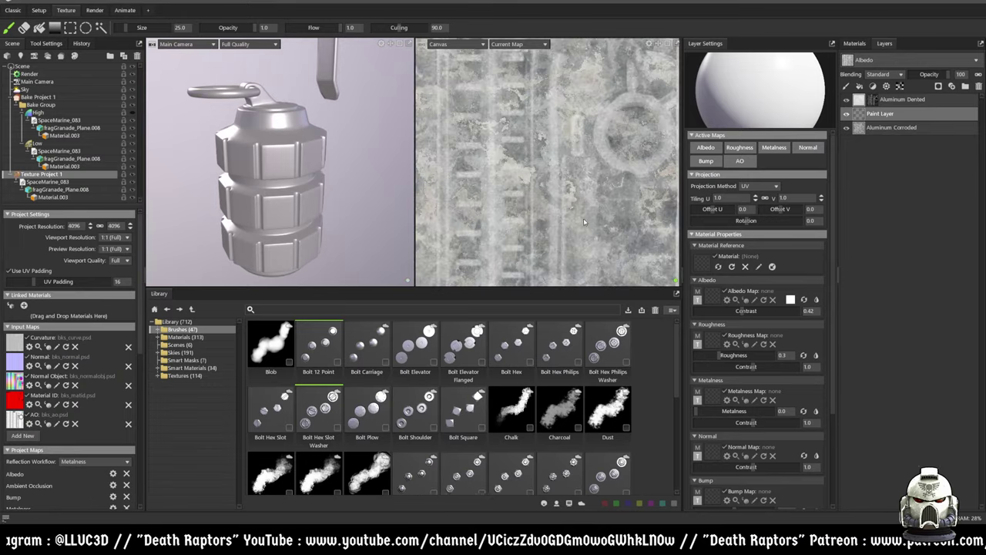
# - Add a second paint layer, then delete both trial paint layers
pyautogui.click(845, 85)
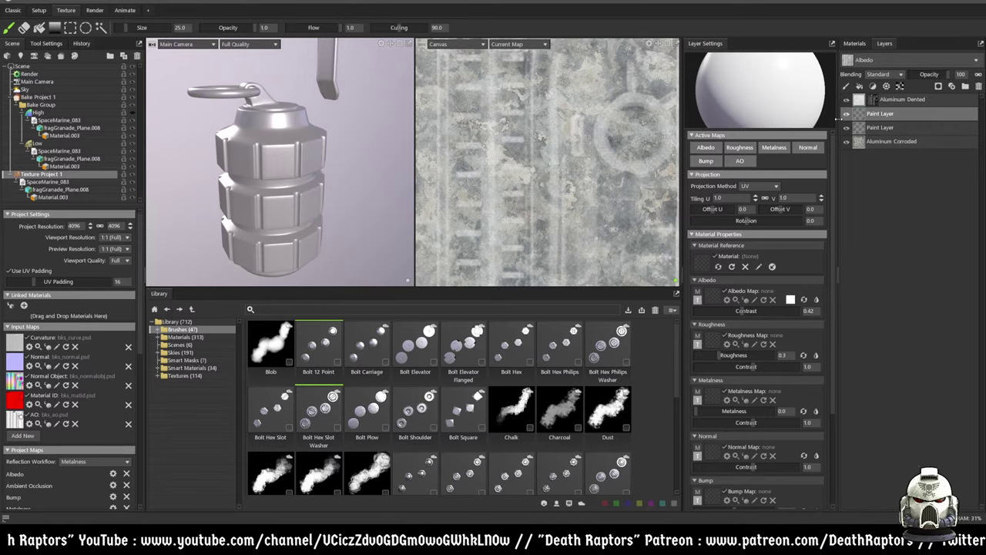
pyautogui.rightClick(893, 117)
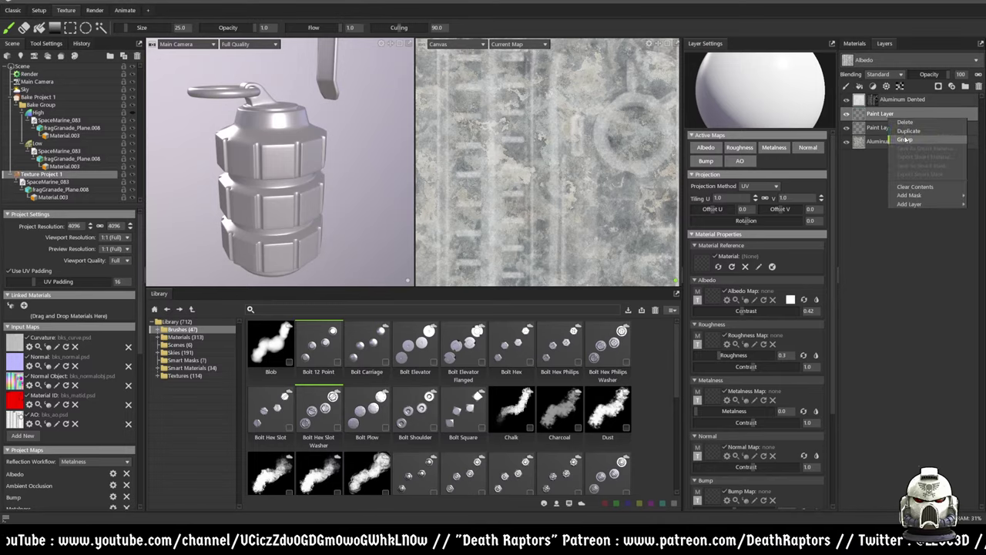
pyautogui.click(904, 122)
pyautogui.rightClick(884, 115)
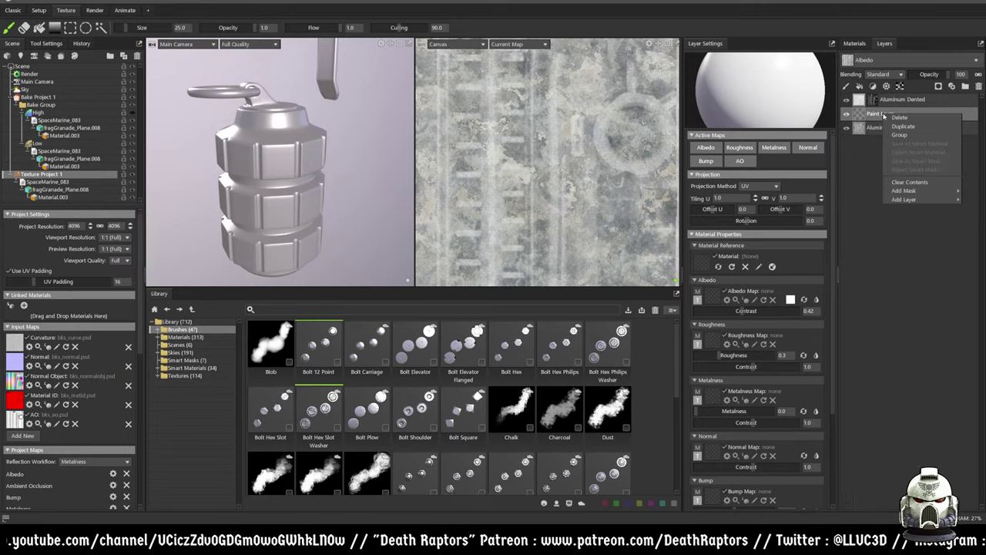
pyautogui.moveTo(924, 201)
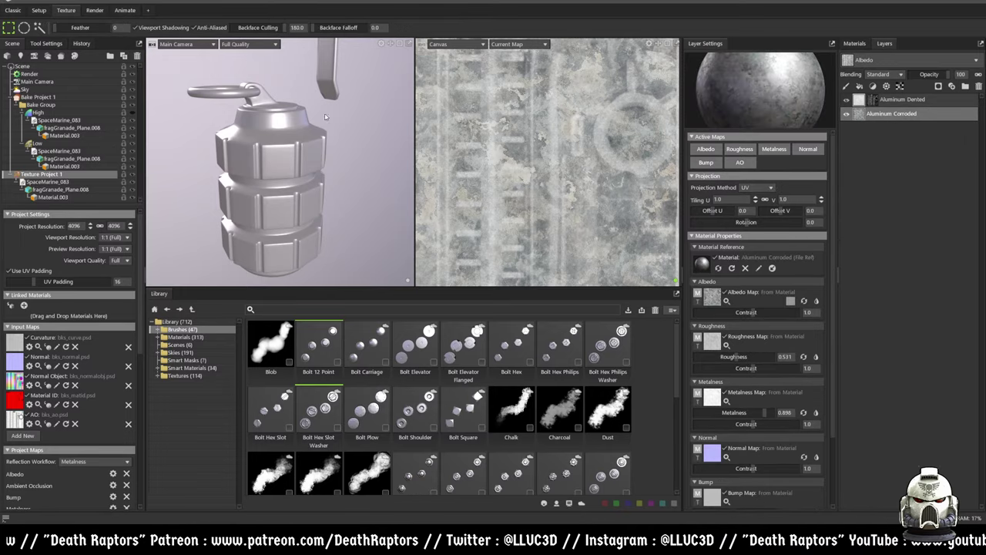
# - Delete the Aluminum Dented, Material.003 and NewMat01 materials from the materials list
pyautogui.click(254, 100)
pyautogui.click(854, 44)
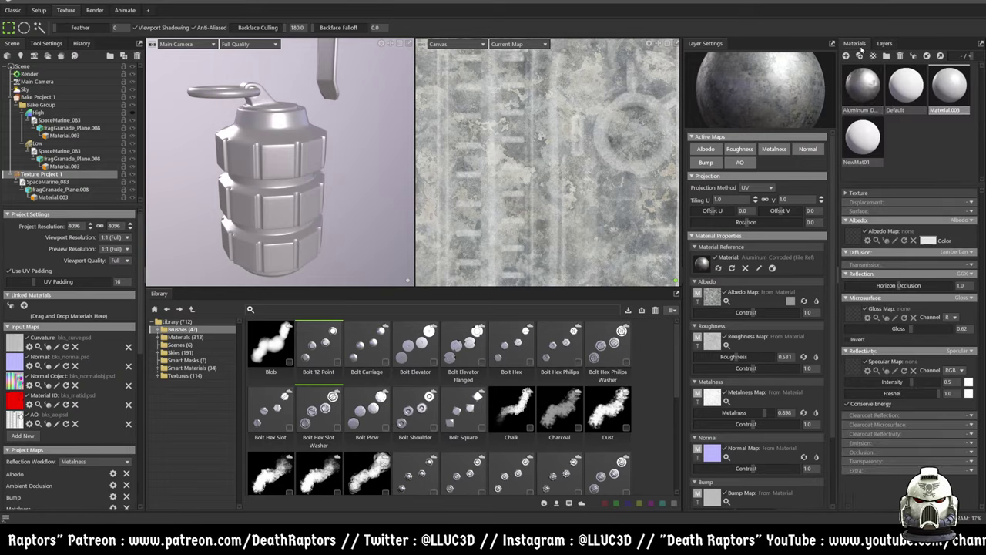
pyautogui.click(861, 85)
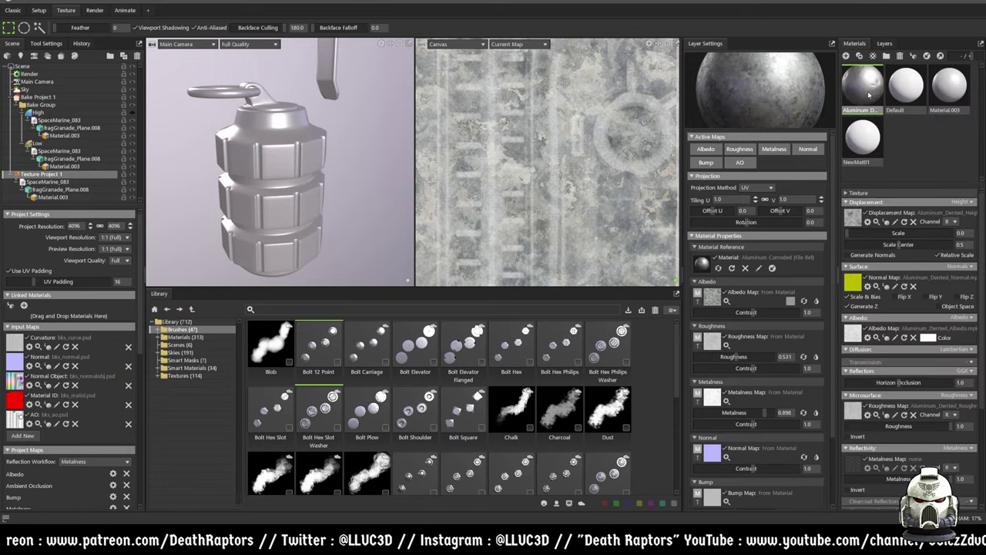
pyautogui.press('Delete')
pyautogui.click(908, 85)
pyautogui.press('Delete')
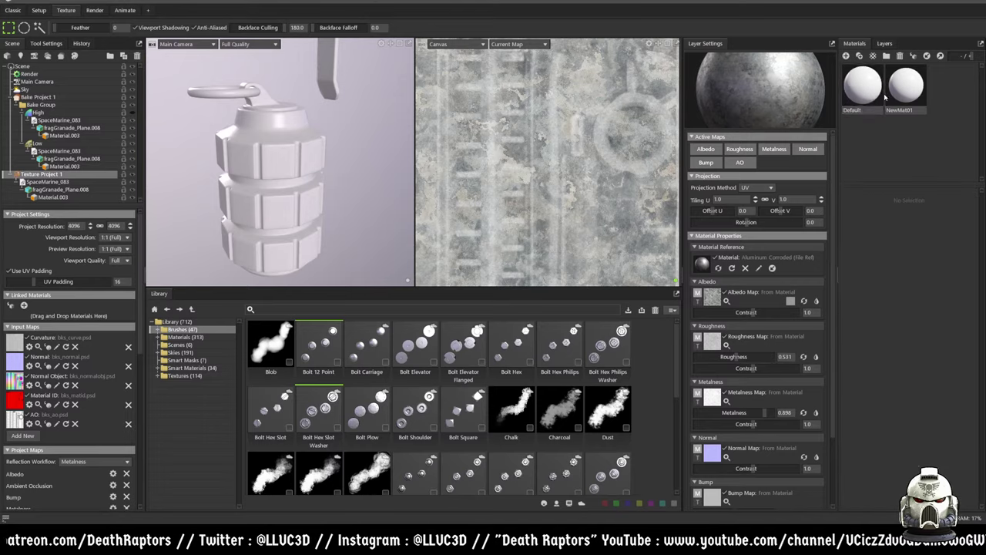
pyautogui.click(865, 92)
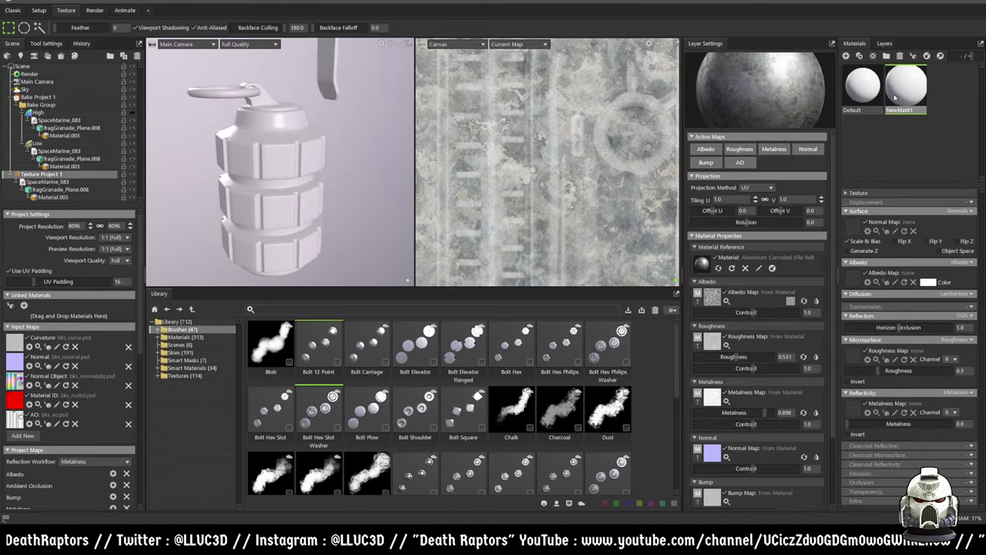
pyautogui.press('Delete')
# - Create a fresh NewMat01 material and apply it to the grenade
pyautogui.rightClick(904, 105)
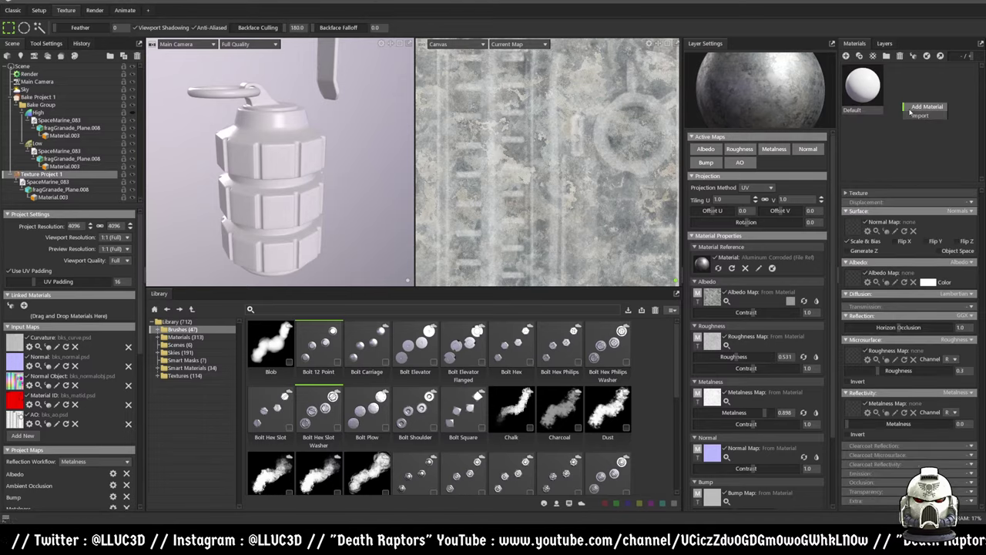
pyautogui.click(924, 106)
pyautogui.moveTo(906, 86); pyautogui.dragTo(288, 168)
pyautogui.click(73, 197)
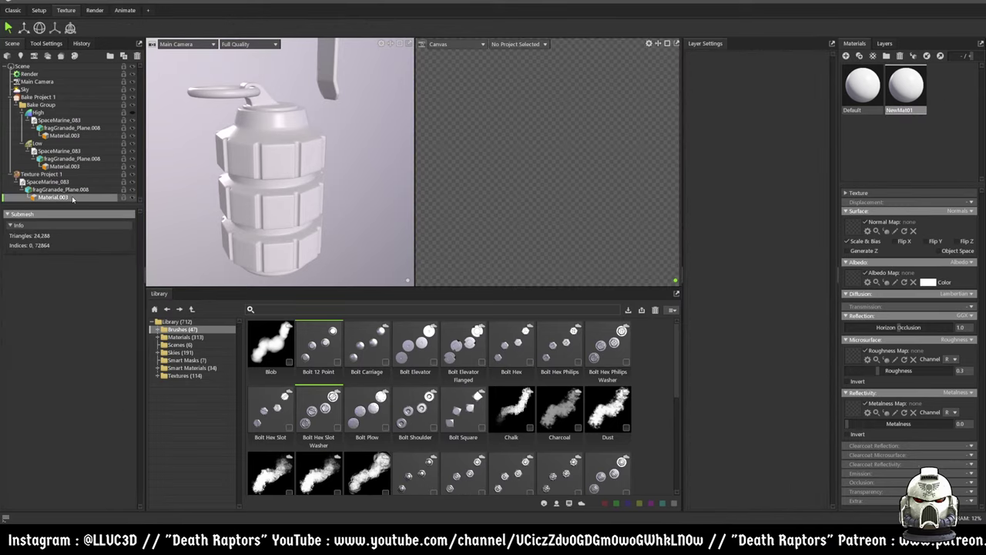
# - Remove the Material.003 entries from the texture project and the Low and High groups
pyautogui.rightClick(70, 198)
pyautogui.click(85, 197)
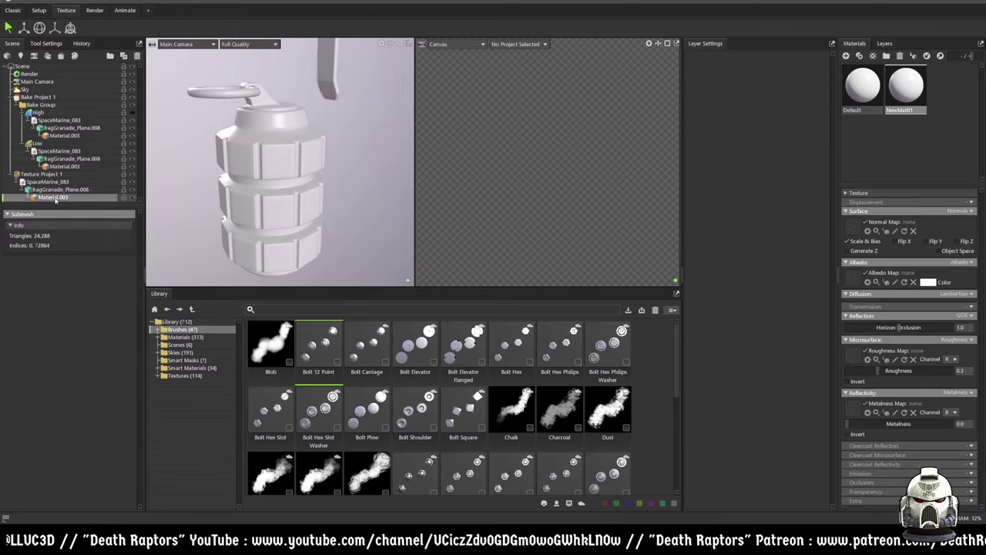
pyautogui.click(63, 165)
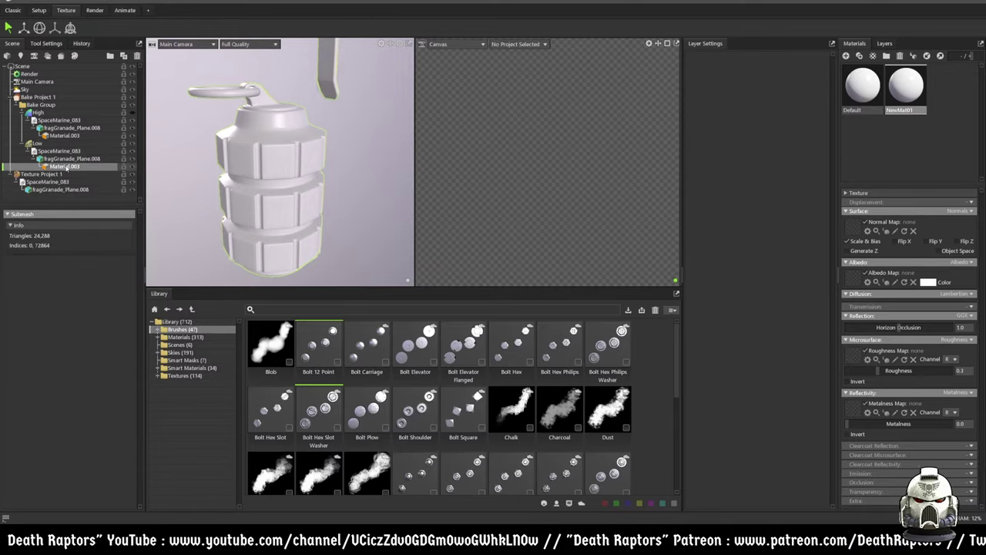
pyautogui.press('Delete')
pyautogui.click(64, 134)
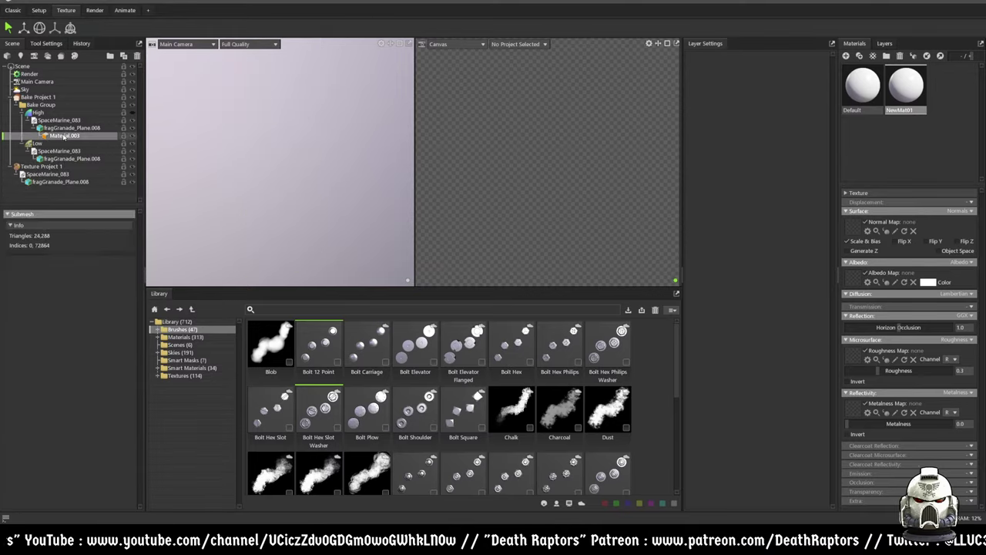
pyautogui.press('Delete')
# - Delete Texture Project 1 from the scene
pyautogui.click(50, 174)
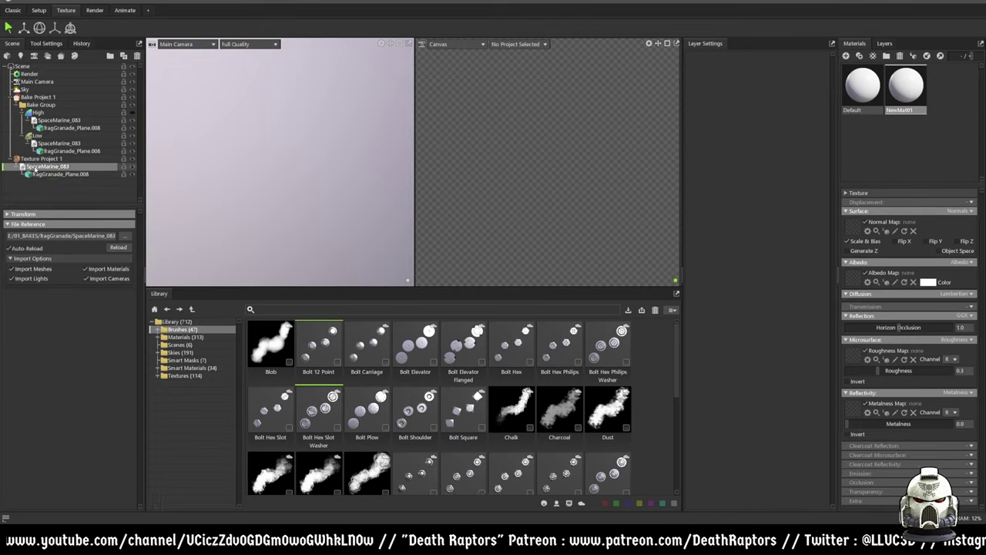
pyautogui.click(39, 152)
pyautogui.click(38, 158)
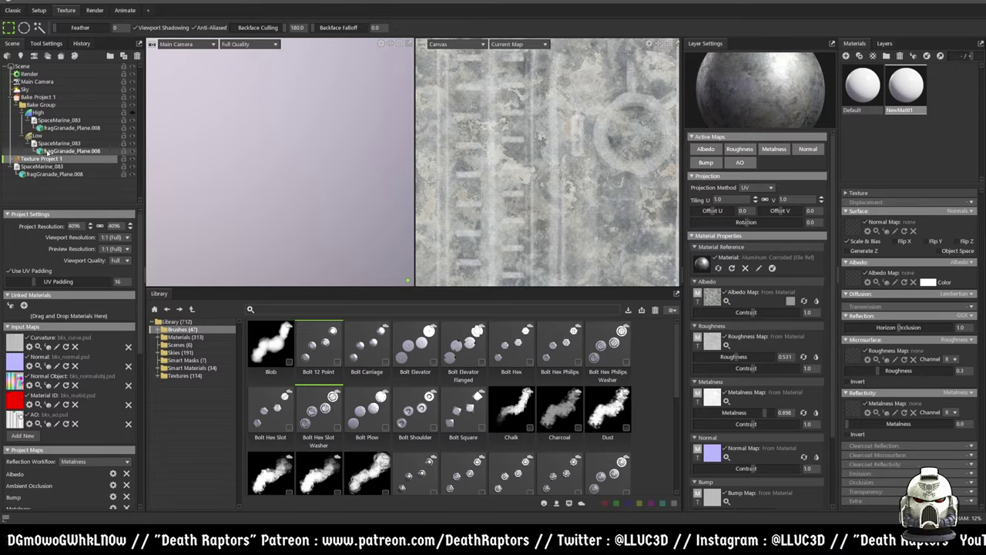
pyautogui.press('Delete')
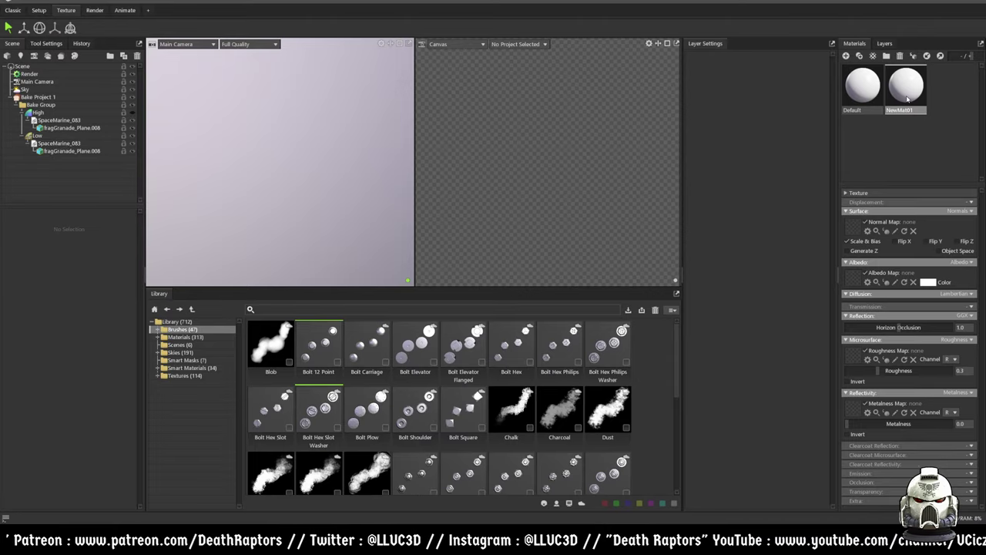
# - Assign NewMat01 to the low-poly grenade mesh in the Scene tree
pyautogui.moveTo(911, 92); pyautogui.dragTo(33, 153)
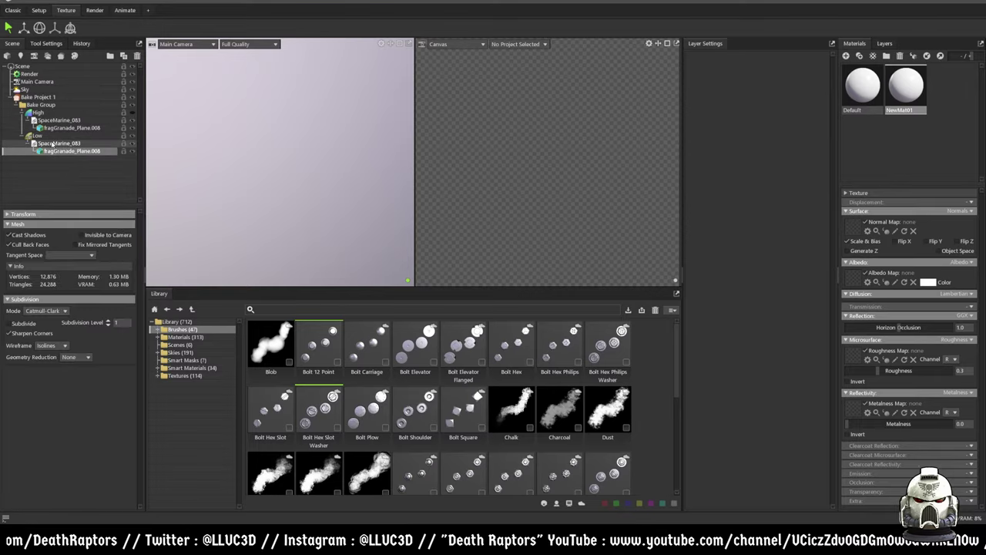
pyautogui.click(54, 144)
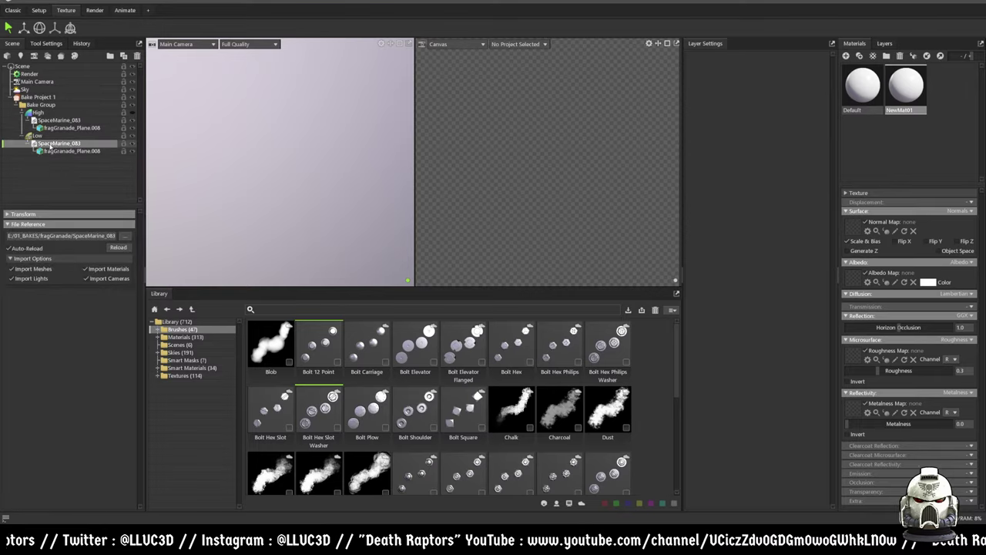
pyautogui.moveTo(901, 91); pyautogui.dragTo(42, 154)
pyautogui.click(52, 143)
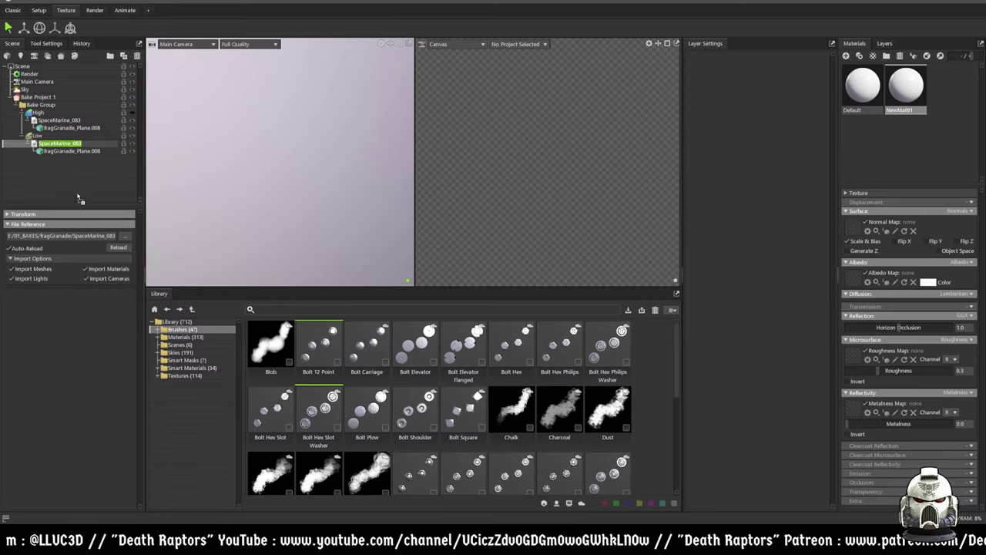
# - Reload the low-poly grenade into the scene and make its Material.003 the edited material
pyautogui.click(35, 173)
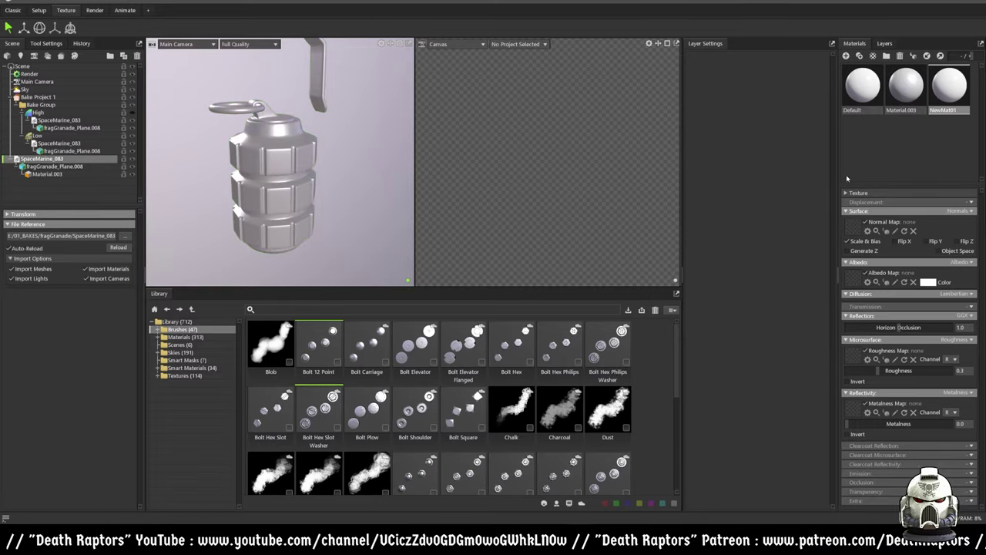
pyautogui.moveTo(945, 88); pyautogui.dragTo(58, 168)
pyautogui.click(43, 174)
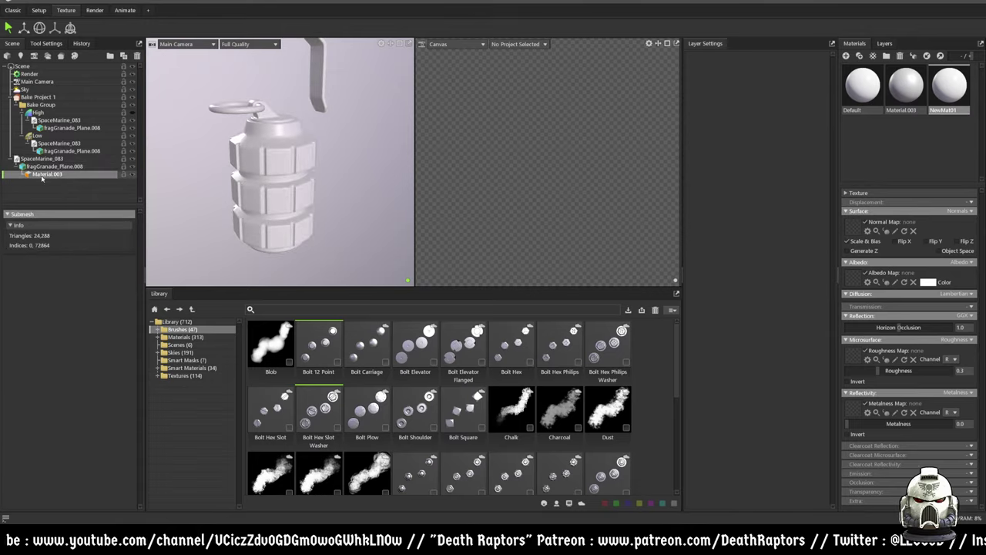
pyautogui.moveTo(914, 120); pyautogui.dragTo(285, 165)
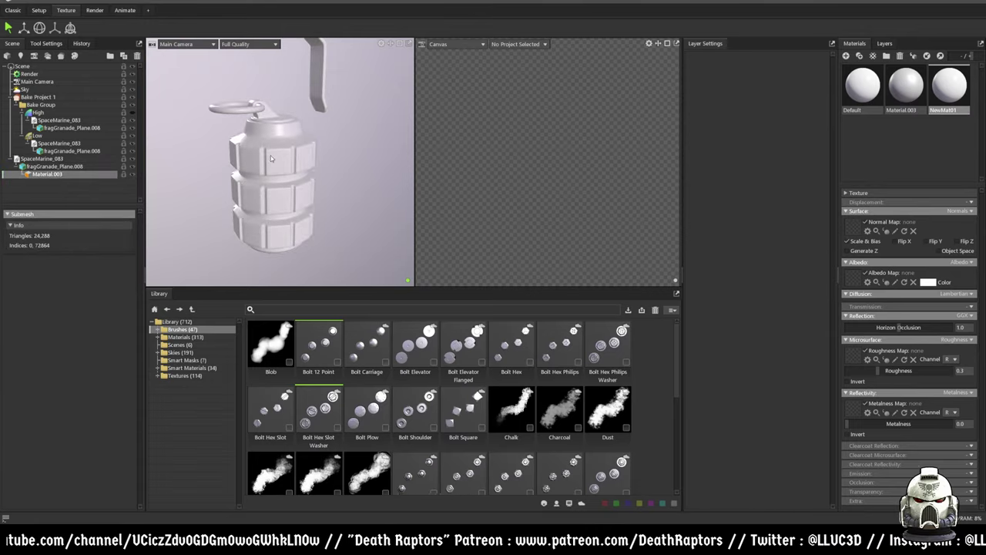
pyautogui.click(273, 157)
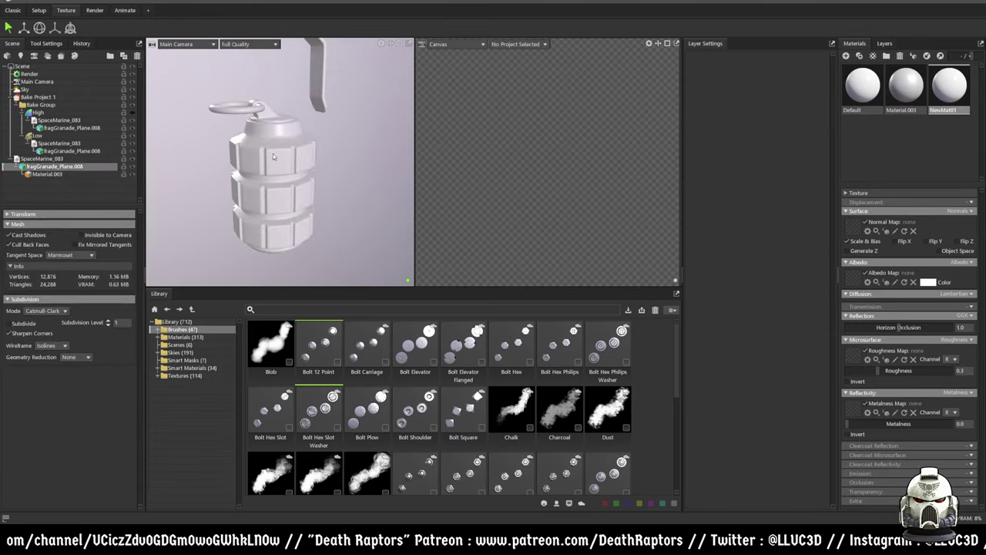
pyautogui.click(81, 174)
pyautogui.click(905, 91)
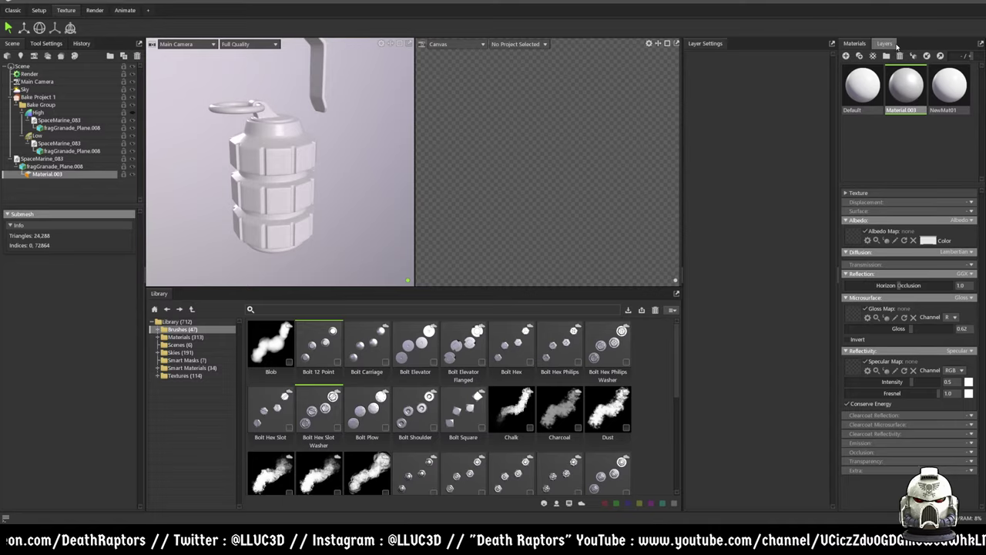
# - Create a new texture project and add Aluminum Dented from the material library as its first layer
pyautogui.click(885, 44)
pyautogui.click(870, 60)
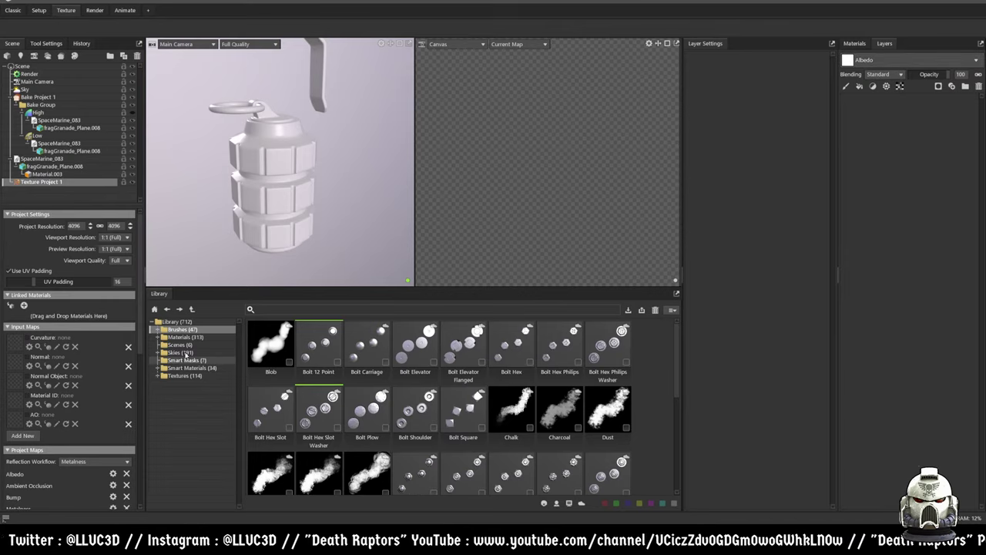
pyautogui.click(185, 337)
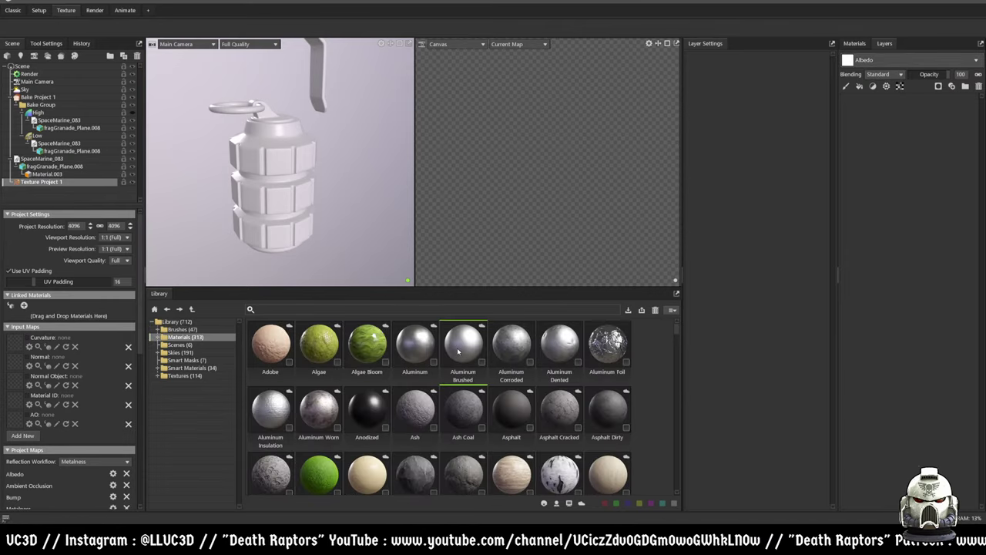
pyautogui.moveTo(559, 343); pyautogui.dragTo(882, 194)
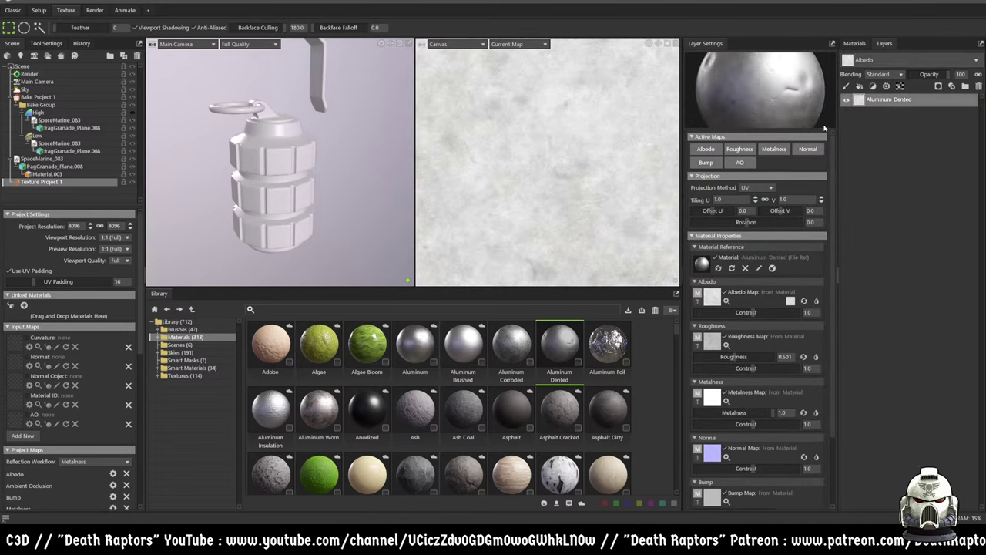
pyautogui.click(856, 44)
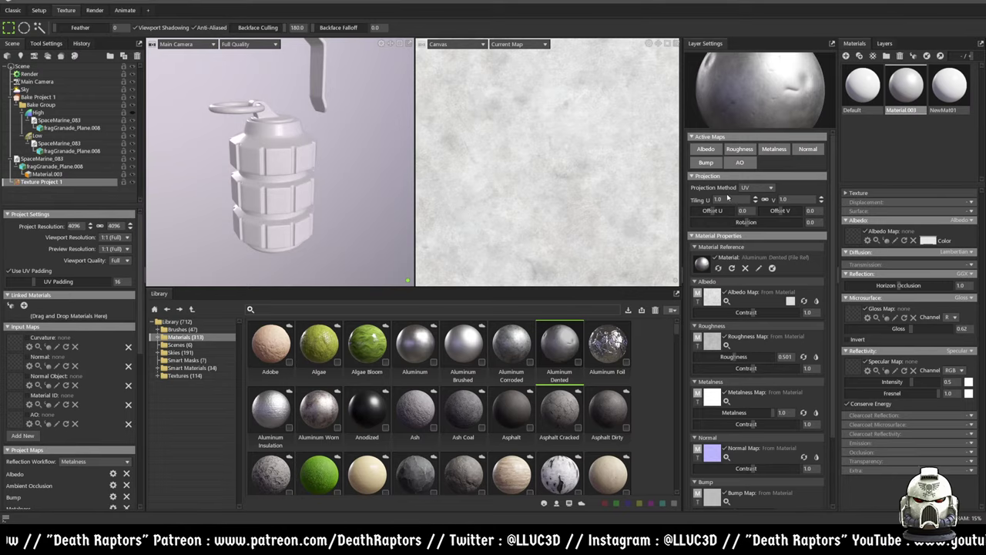
# - Load the baked curvature, bks_normal.psd and object-space normal PSDs into their Input Map slots
pyautogui.click(19, 344)
pyautogui.doubleClick(255, 98)
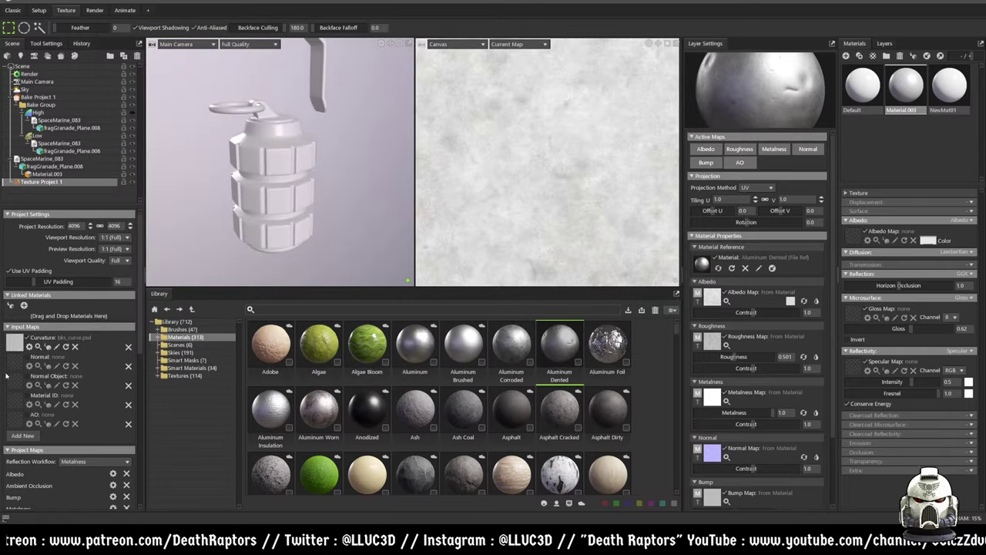
pyautogui.click(18, 368)
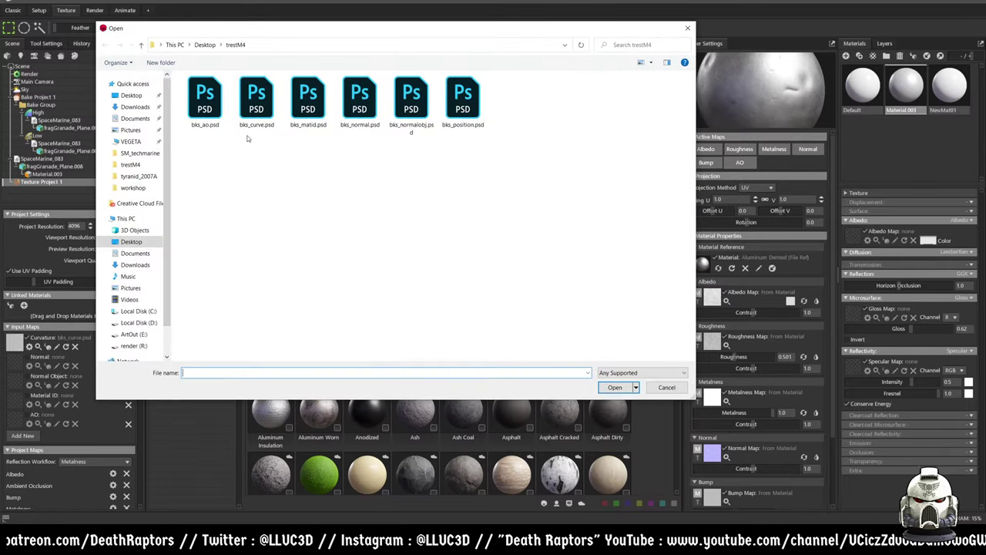
pyautogui.doubleClick(359, 98)
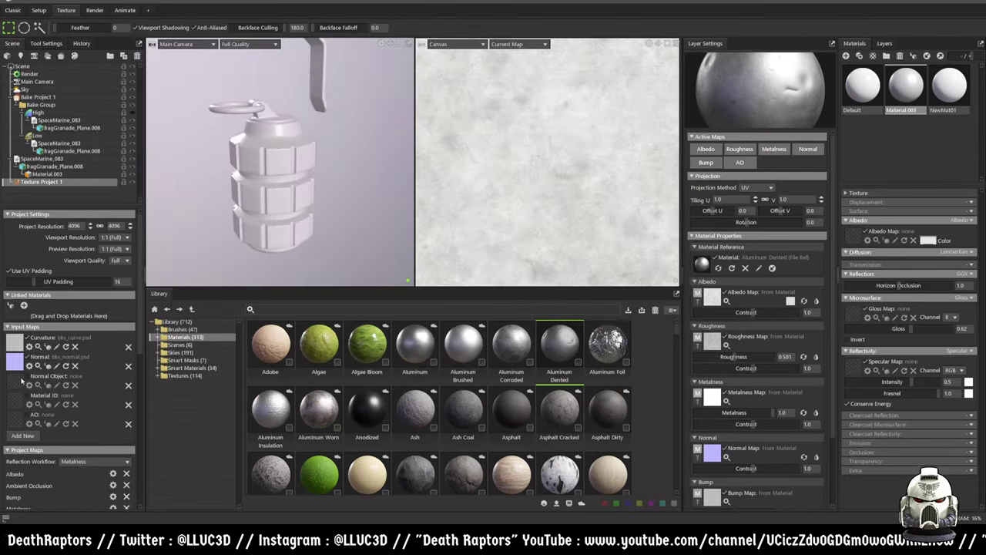
pyautogui.click(21, 379)
pyautogui.doubleClick(414, 99)
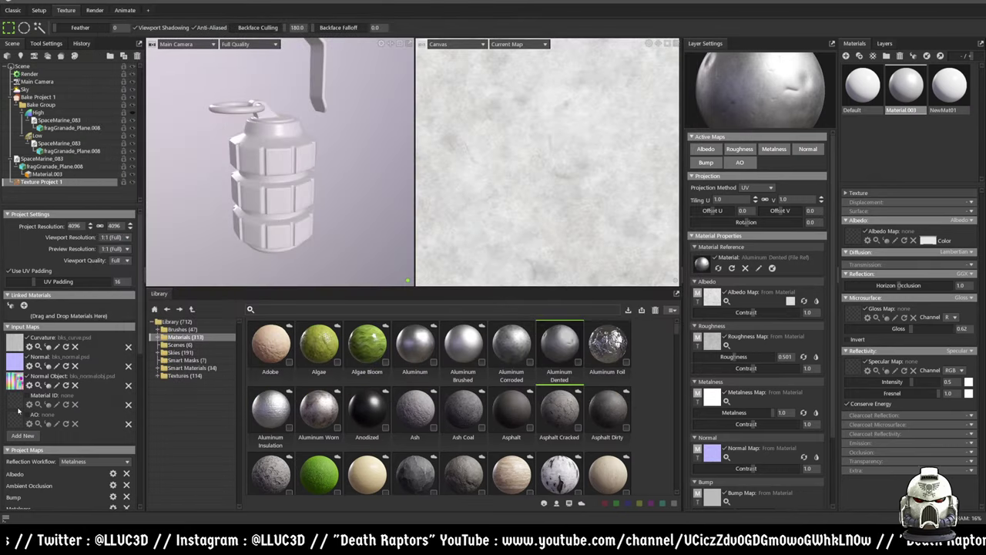
# - Skip the Material ID map and load bks_ao.psd as the AO input map
pyautogui.click(16, 409)
pyautogui.click(666, 392)
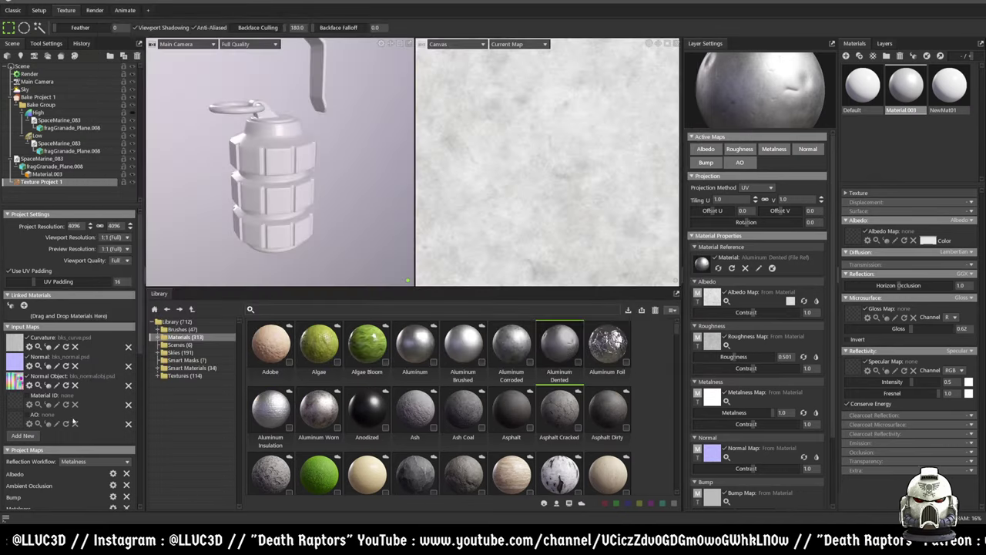
pyautogui.click(16, 424)
pyautogui.doubleClick(203, 97)
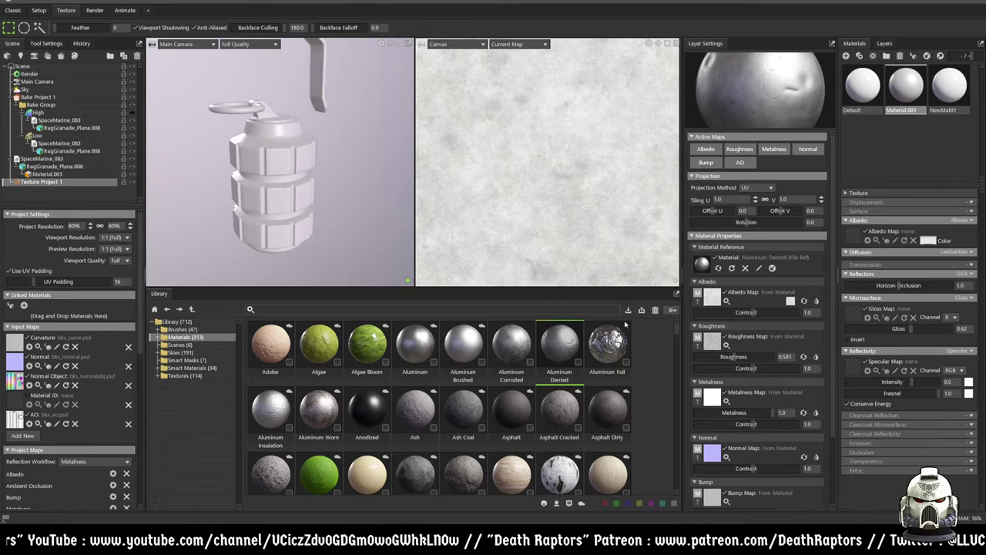
pyautogui.click(884, 43)
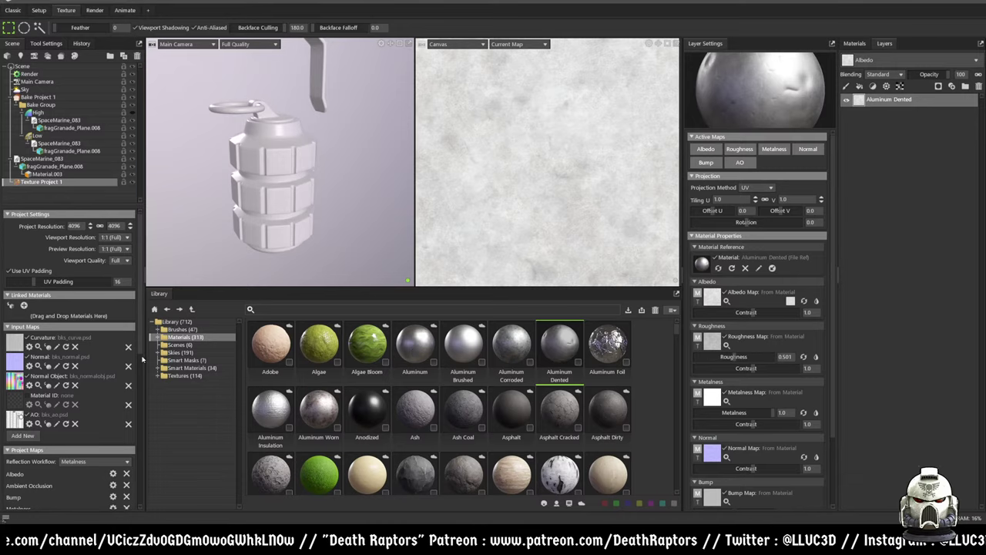
pyautogui.click(184, 360)
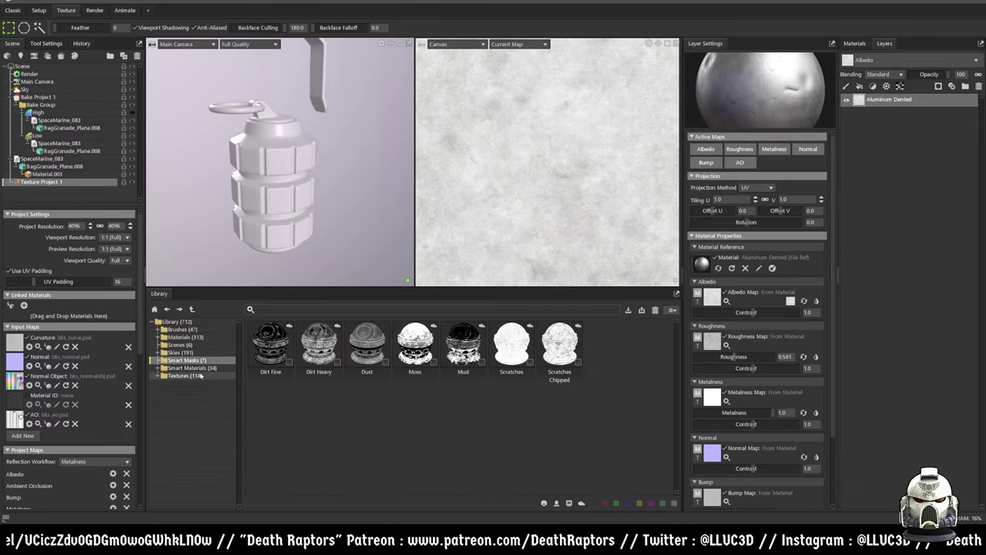
# - Add an Aluminum Corroded layer and a Dust smart mask from the library to the layer stack
pyautogui.click(185, 336)
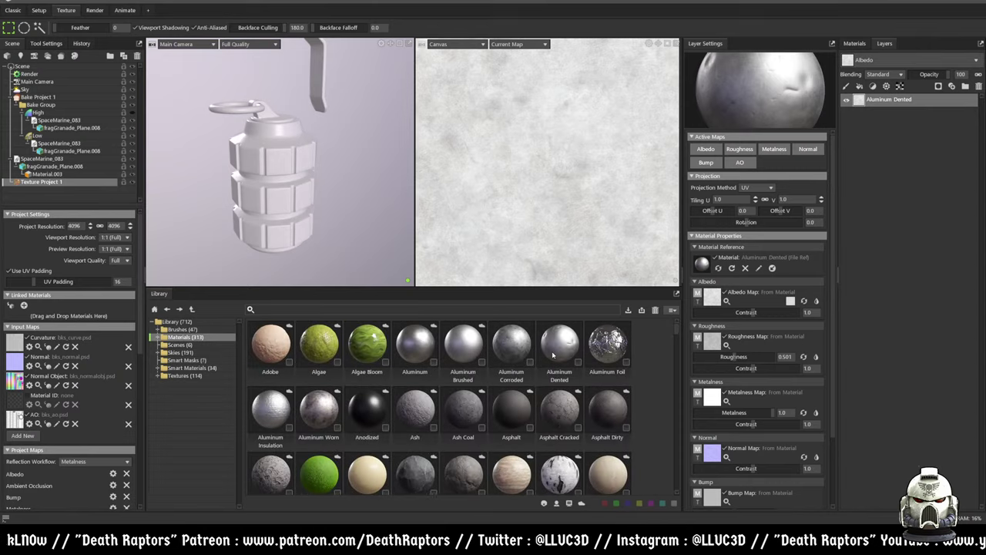
pyautogui.moveTo(521, 349); pyautogui.dragTo(913, 151)
pyautogui.click(184, 360)
pyautogui.moveTo(362, 348); pyautogui.dragTo(891, 102)
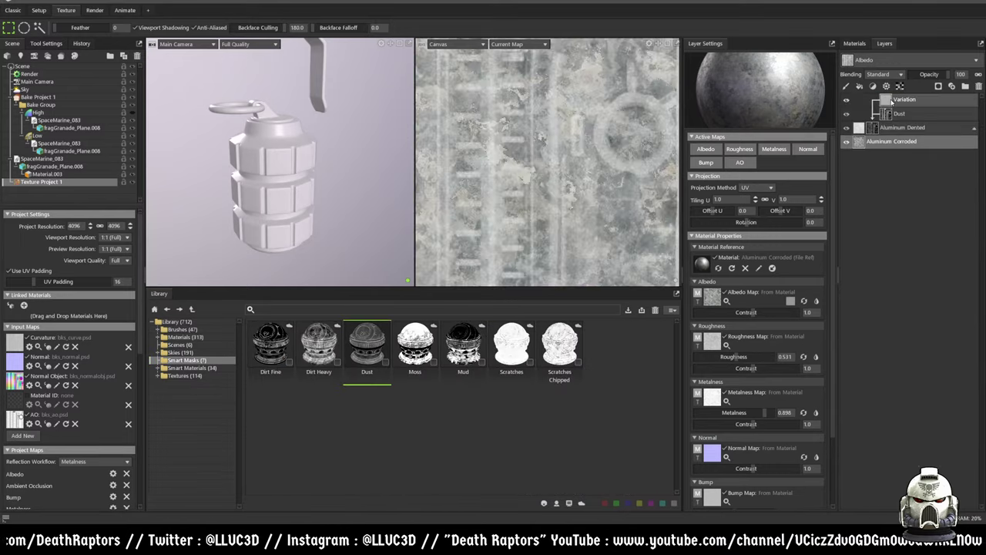
pyautogui.scroll(-3, 554, 220)
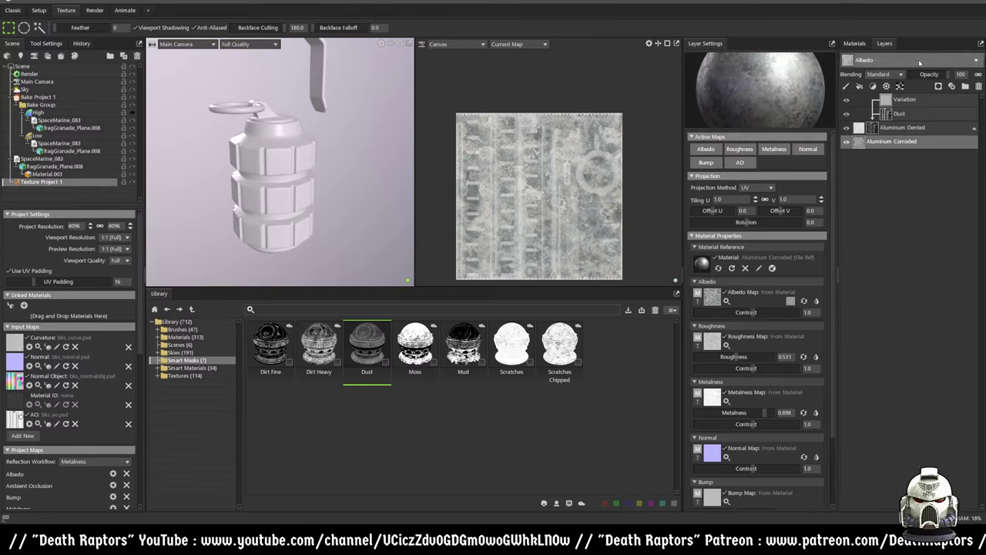
pyautogui.click(854, 43)
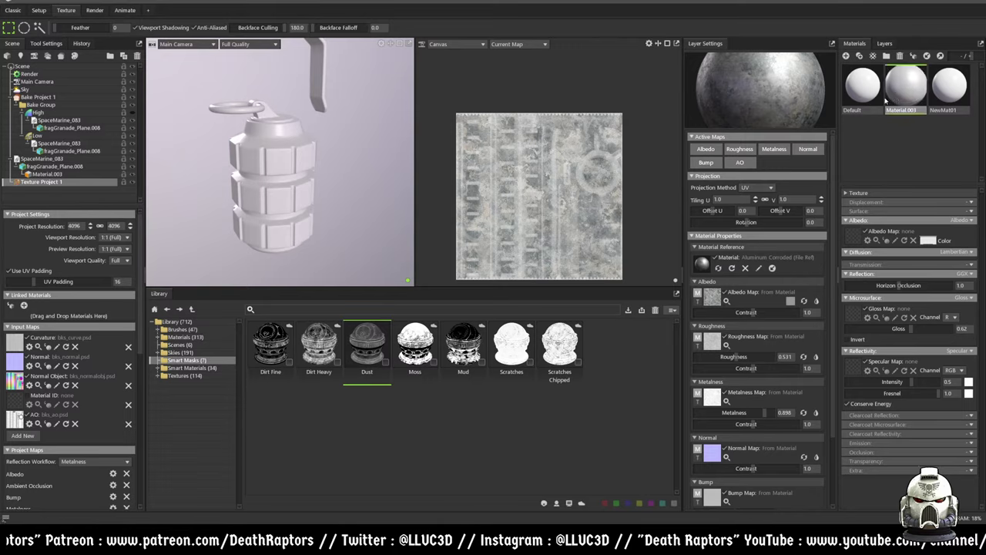
pyautogui.click(889, 45)
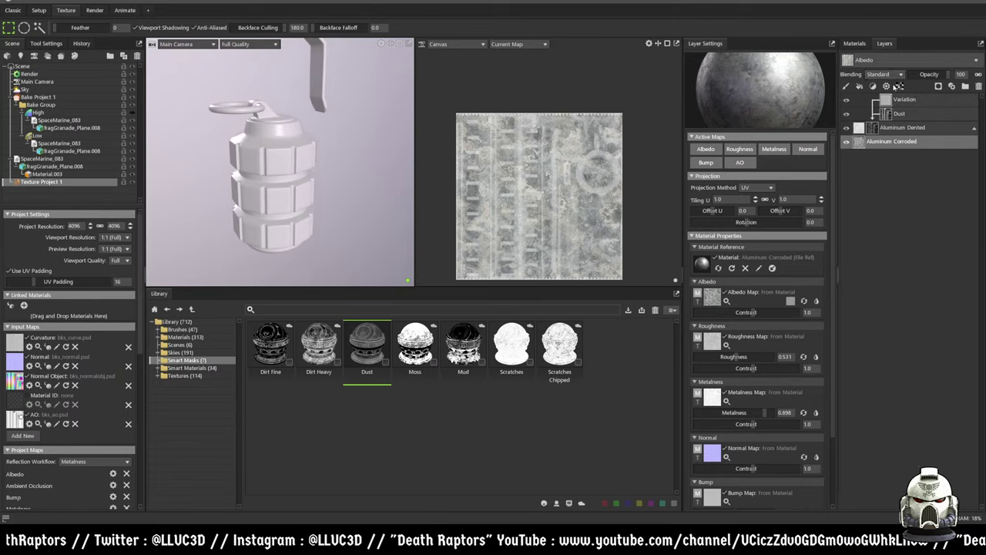
# - Check the Standard blending mode and Aluminum Dented's mask while panning the texture canvas
pyautogui.click(901, 74)
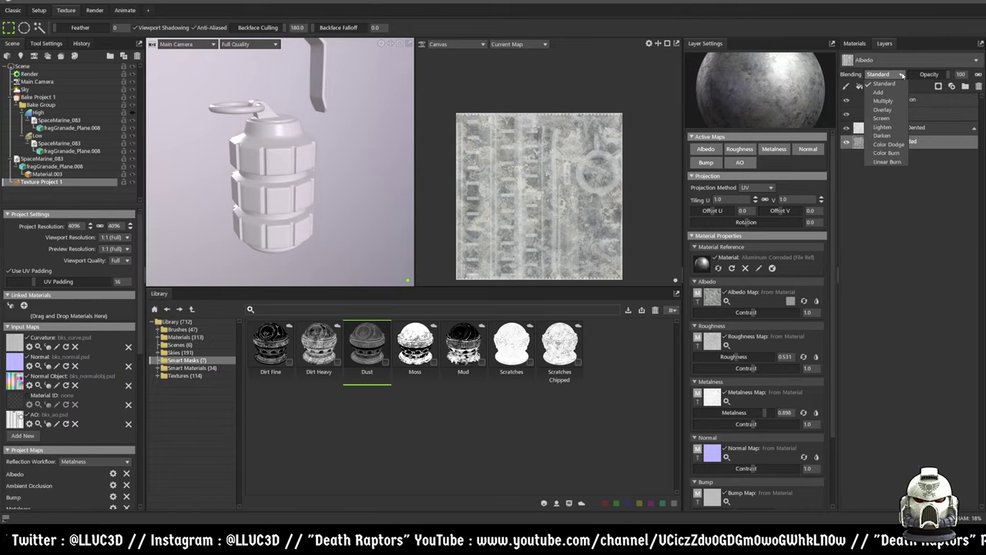
pyautogui.click(902, 74)
pyautogui.click(912, 128)
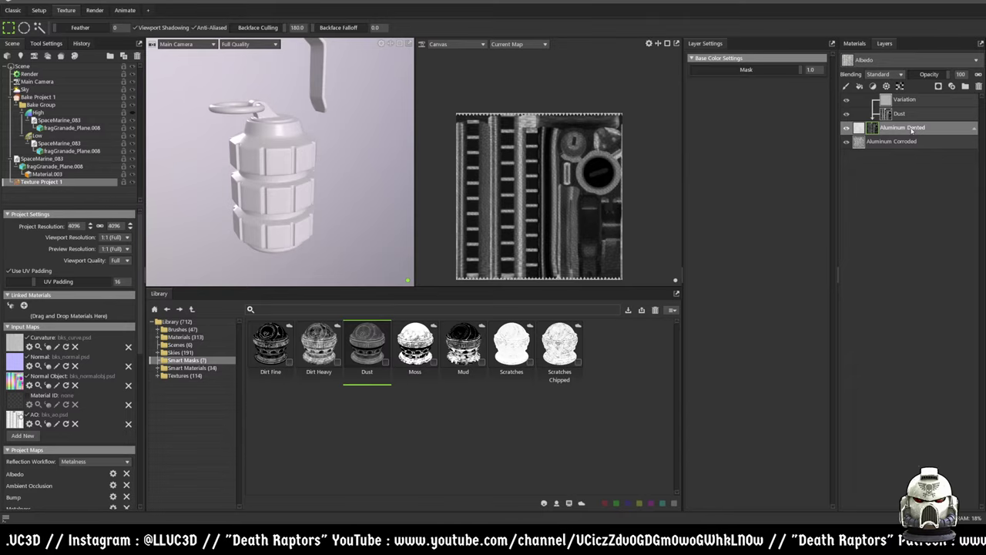
pyautogui.scroll(5, 600, 226)
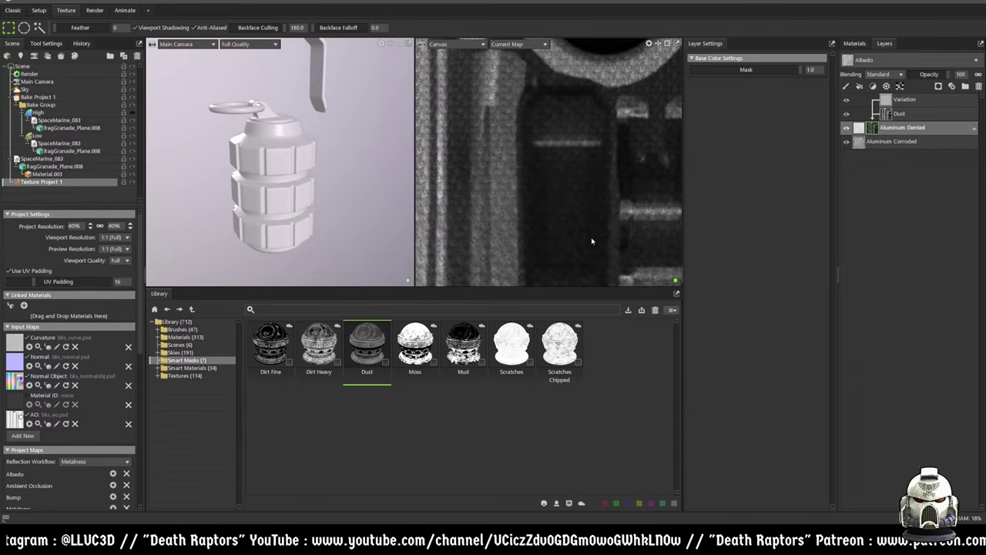
pyautogui.scroll(-2, 527, 189)
pyautogui.moveTo(544, 176); pyautogui.dragTo(562, 189, button='middle')
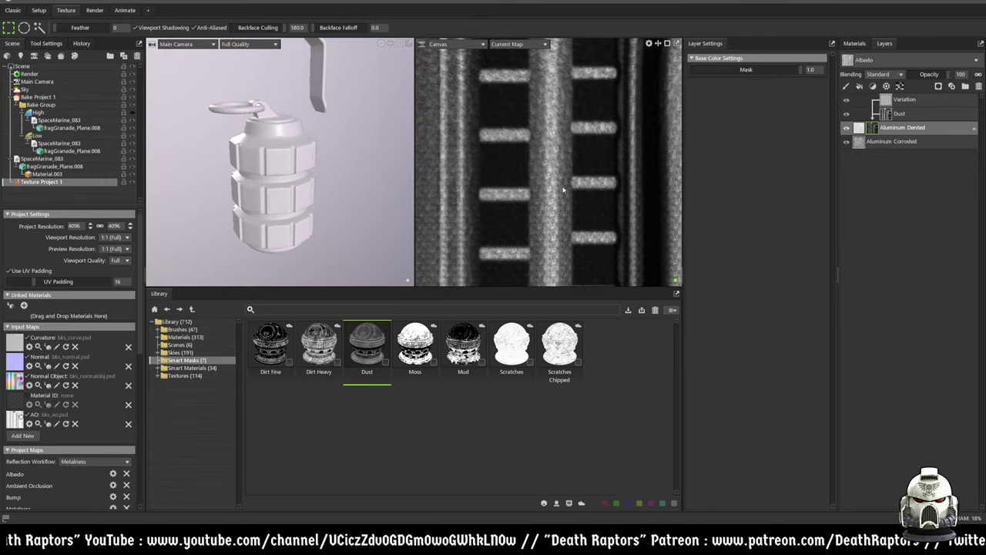
pyautogui.scroll(-3, 563, 189)
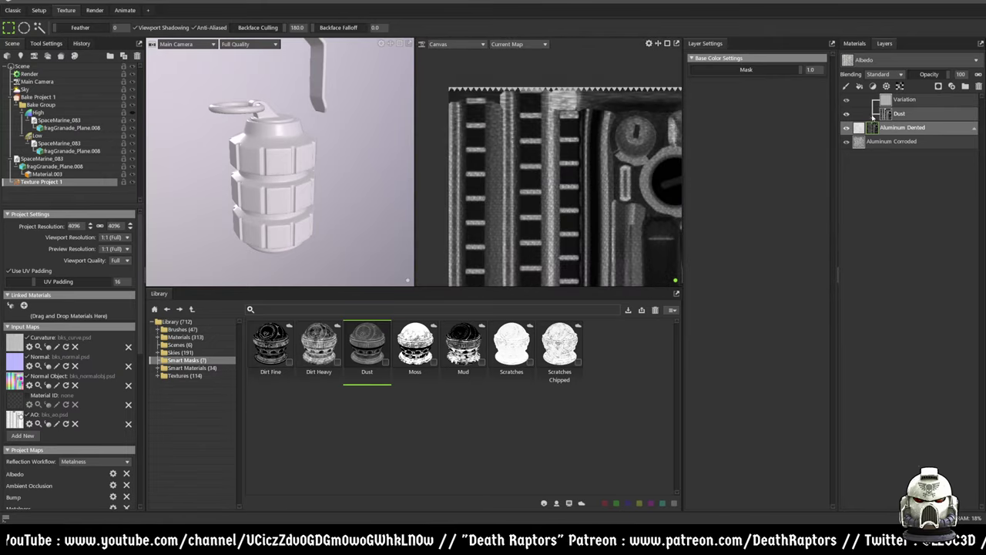
# - Select the Aluminum Corroded layer and zoom the canvas out until the whole texture map fits
pyautogui.click(888, 113)
pyautogui.click(894, 99)
pyautogui.click(894, 127)
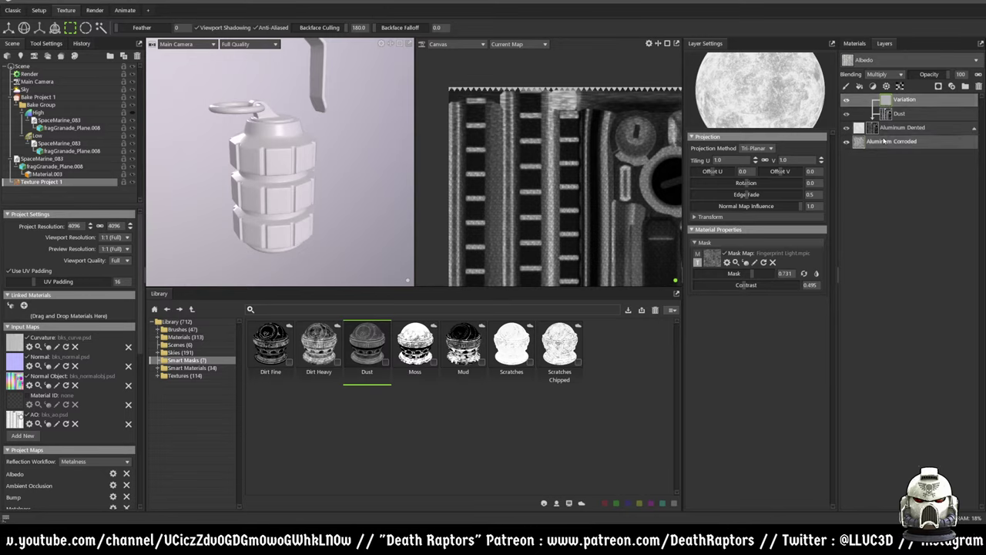
pyautogui.click(884, 141)
pyautogui.scroll(3, 550, 208)
pyautogui.moveTo(550, 208); pyautogui.dragTo(579, 203, button='middle')
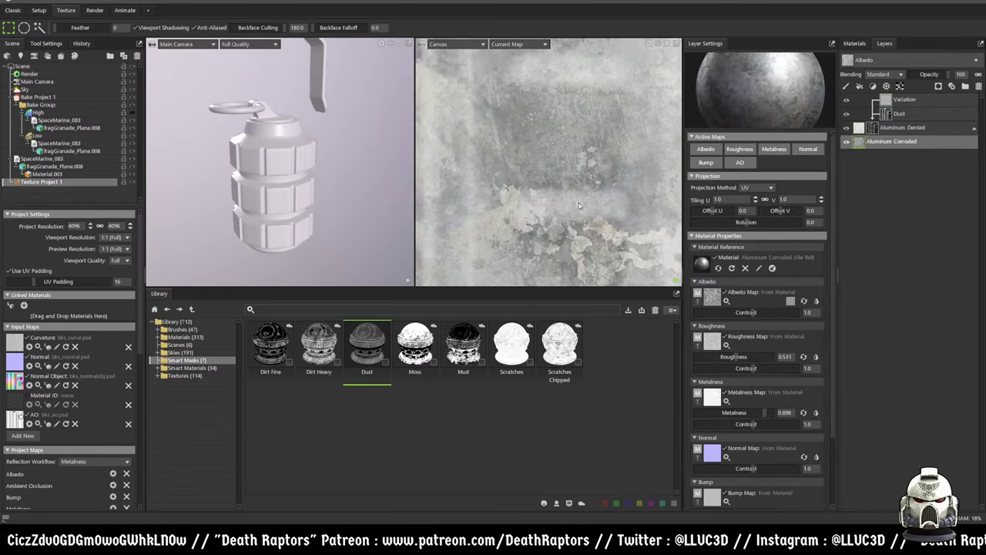
pyautogui.scroll(-2, 580, 203)
pyautogui.scroll(-3, 579, 202)
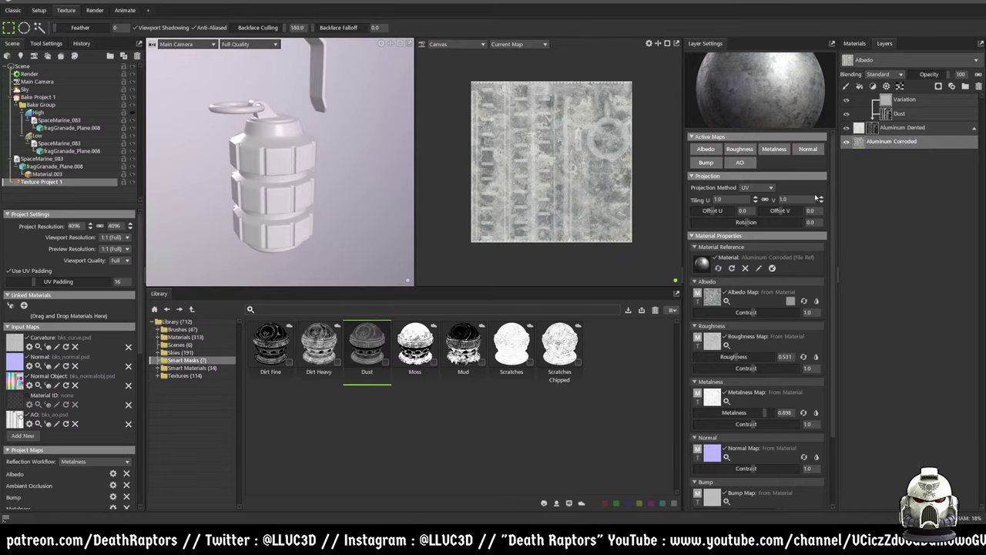
pyautogui.scroll(-3, 816, 185)
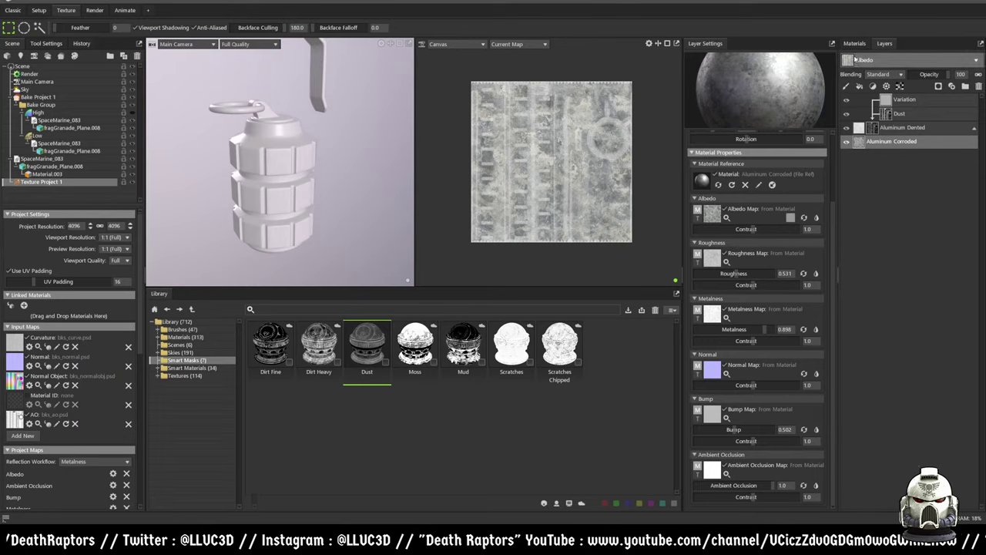
# - Open the Albedo Map image picker in Materials and cancel without loading an image
pyautogui.click(854, 43)
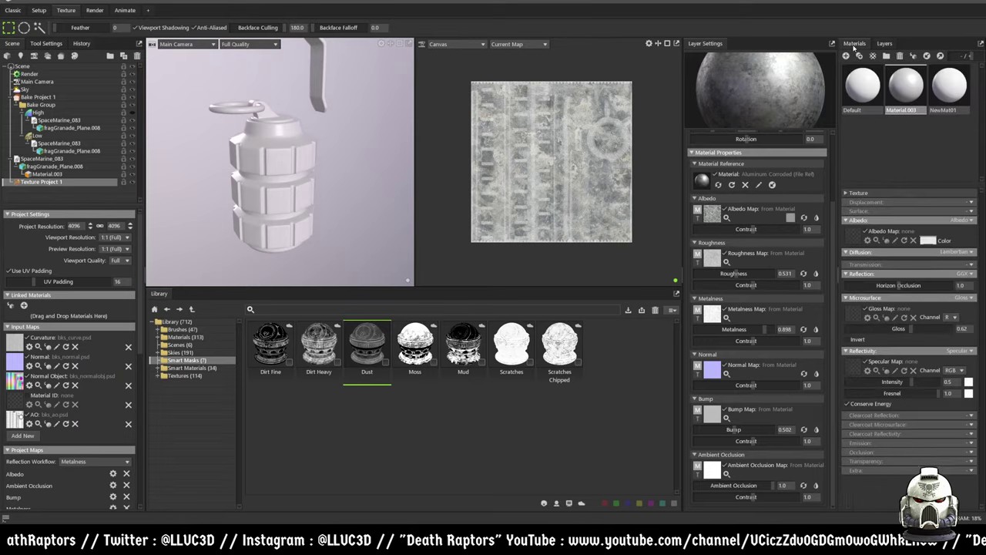
pyautogui.click(852, 240)
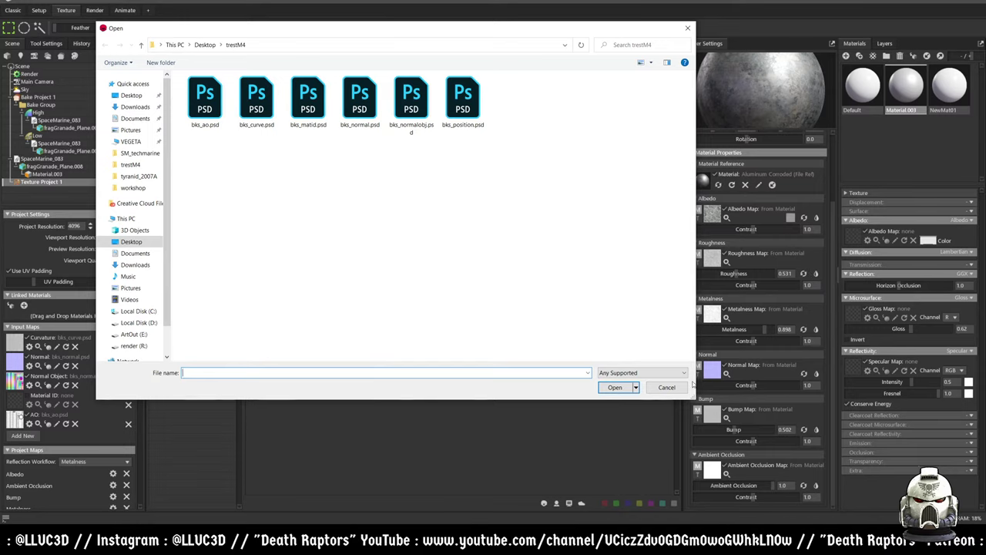
pyautogui.click(664, 386)
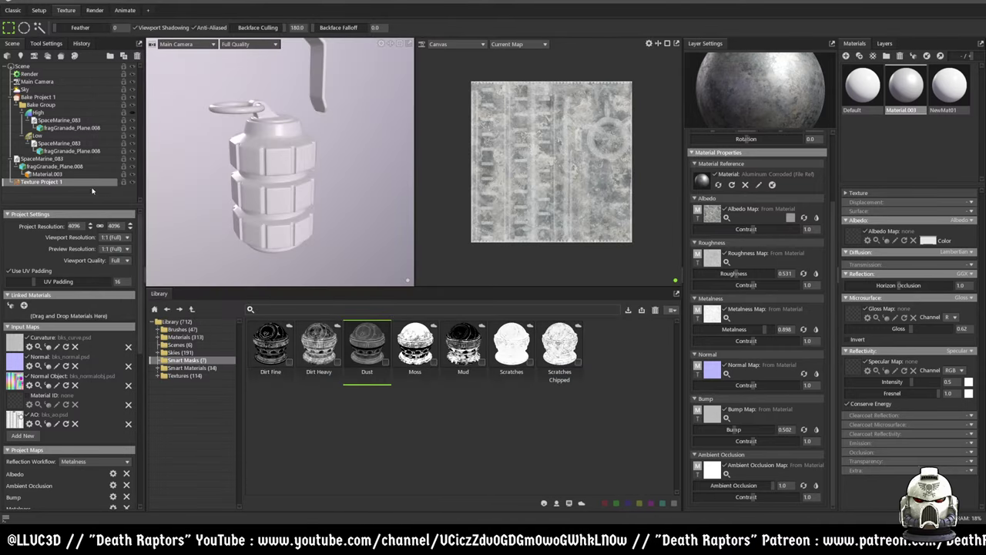
# - Reselect Texture Project 1 and review the Tool Settings and edit History lists
pyautogui.click(42, 182)
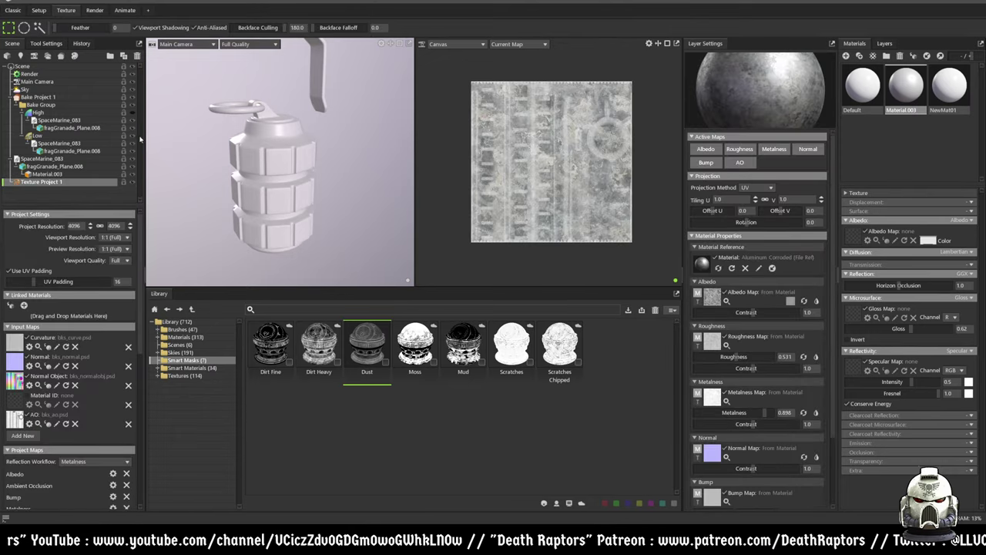
pyautogui.click(52, 160)
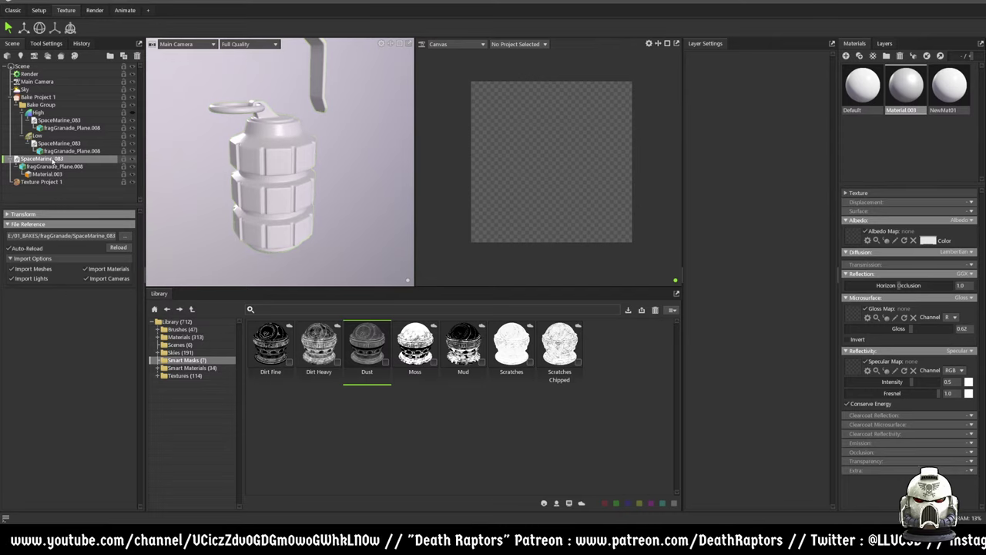
pyautogui.click(45, 181)
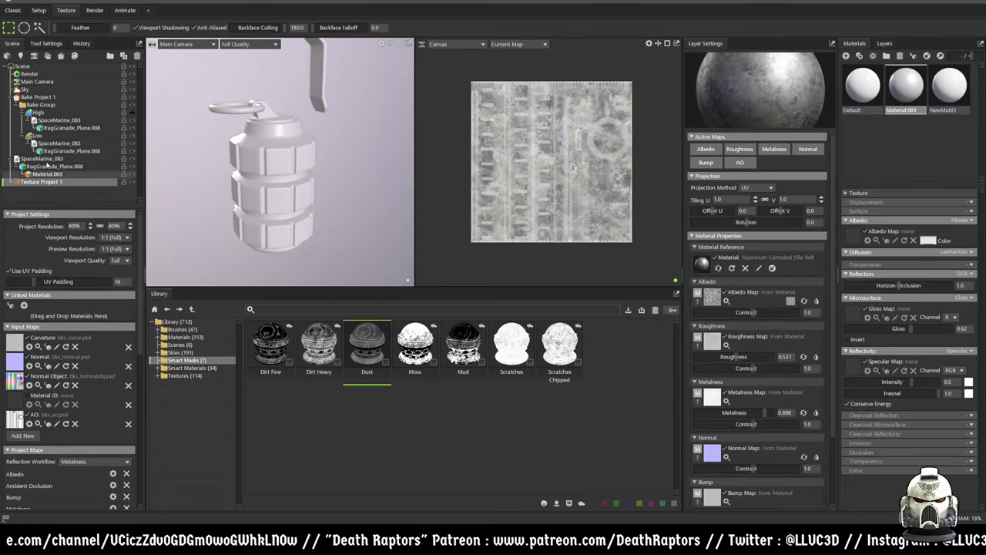
pyautogui.click(45, 44)
pyautogui.click(81, 43)
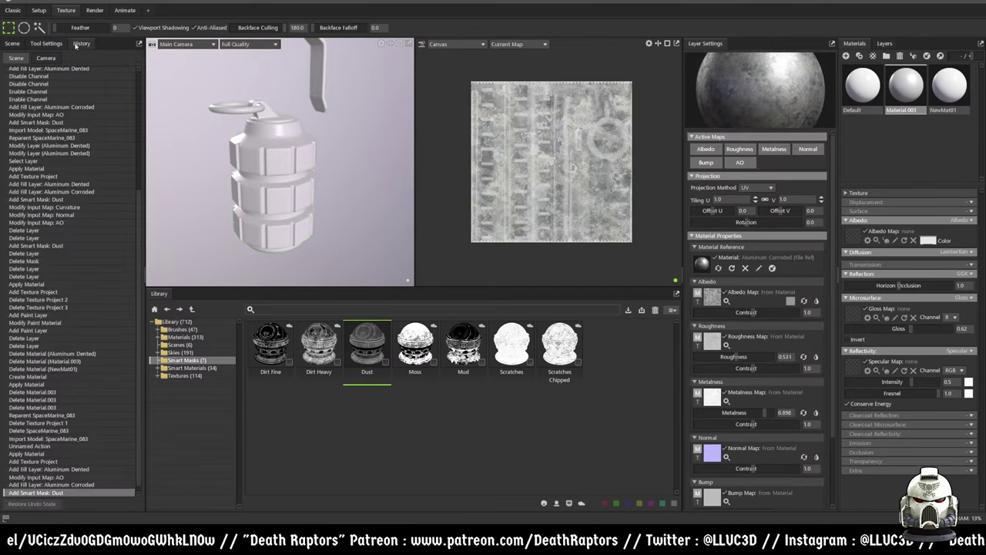
# - Switch from the History list back to the Scene hierarchy
pyautogui.click(13, 43)
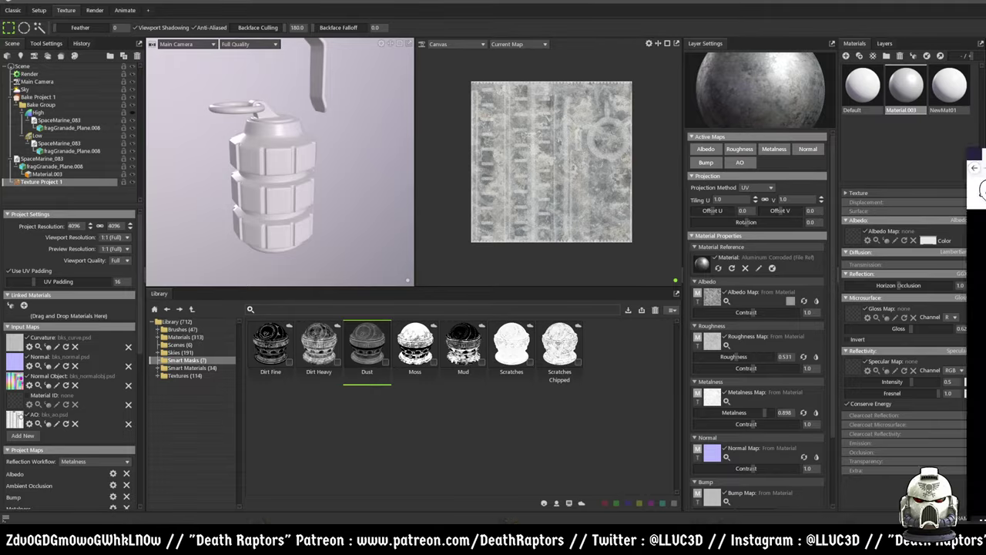
# - In Firefox, open the Texturing a Monkey Character article from Marmoset's Toolbag Tutorials page
pyautogui.hotkey('alt', 'Tab')
pyautogui.moveTo(645, 77)
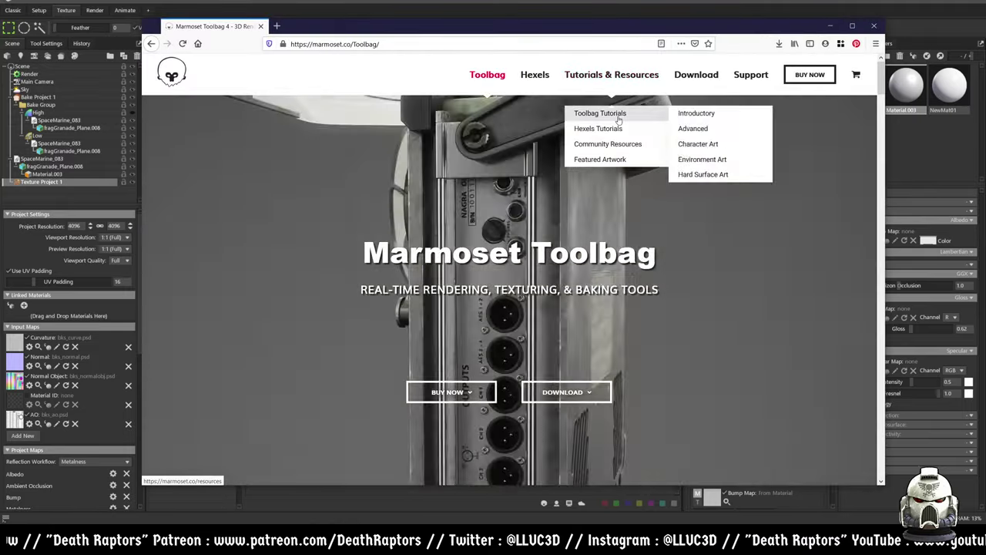
pyautogui.click(636, 115)
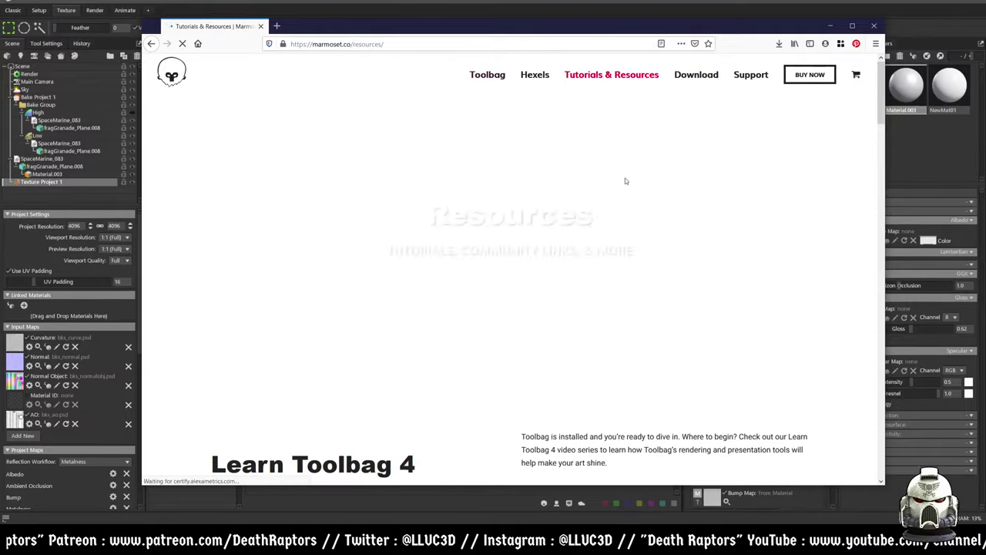
pyautogui.scroll(-10, 588, 250)
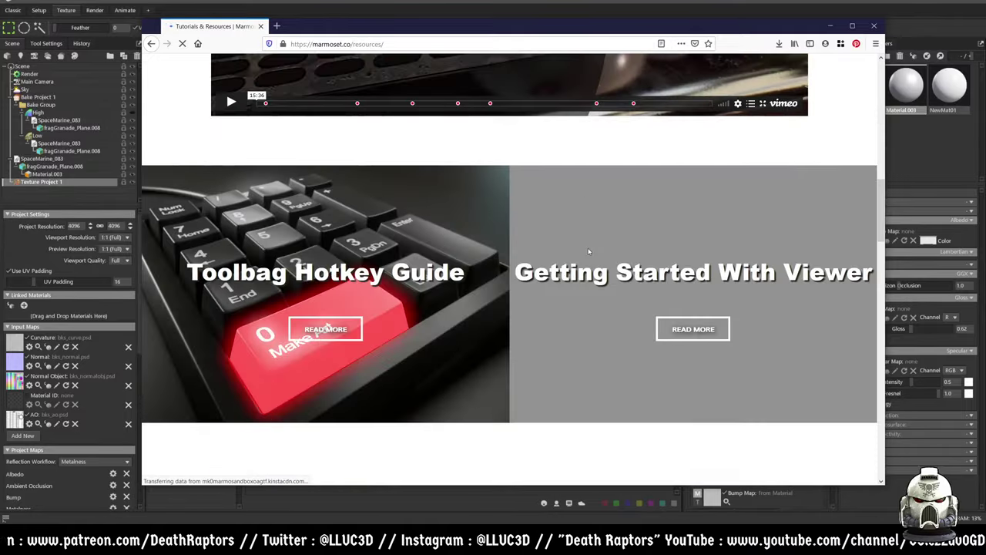
pyautogui.scroll(-4, 588, 250)
pyautogui.scroll(-3, 628, 289)
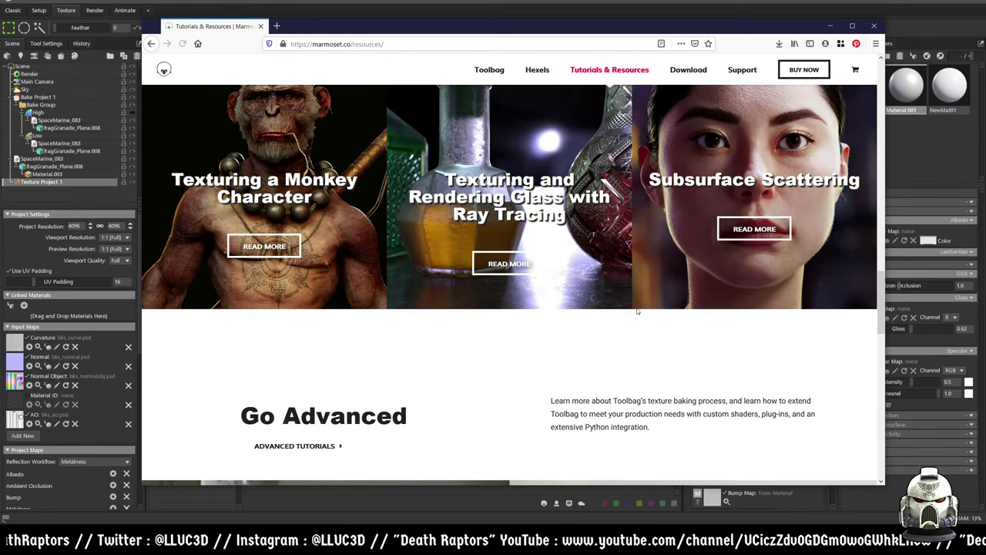
pyautogui.click(269, 251)
pyautogui.scroll(-7, 491, 288)
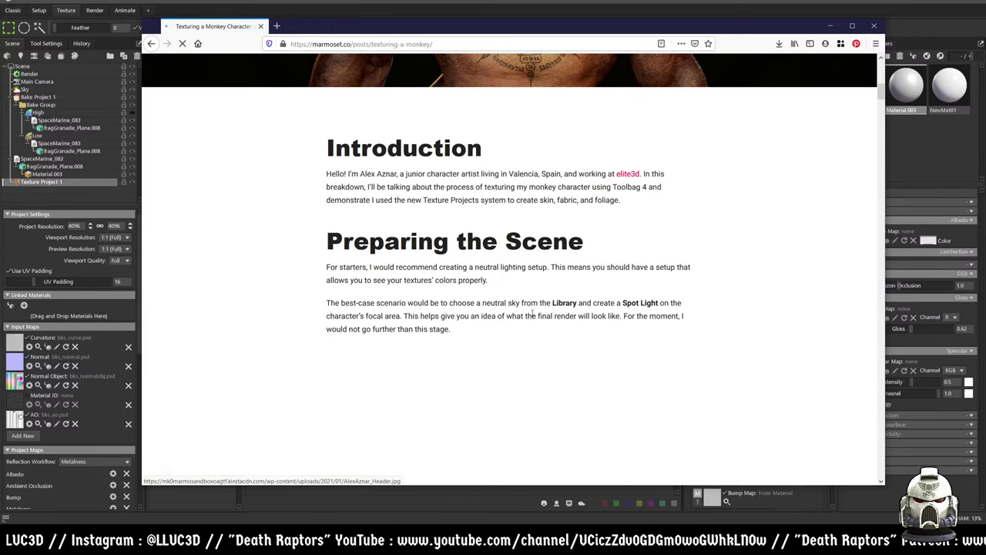
pyautogui.scroll(-4, 531, 315)
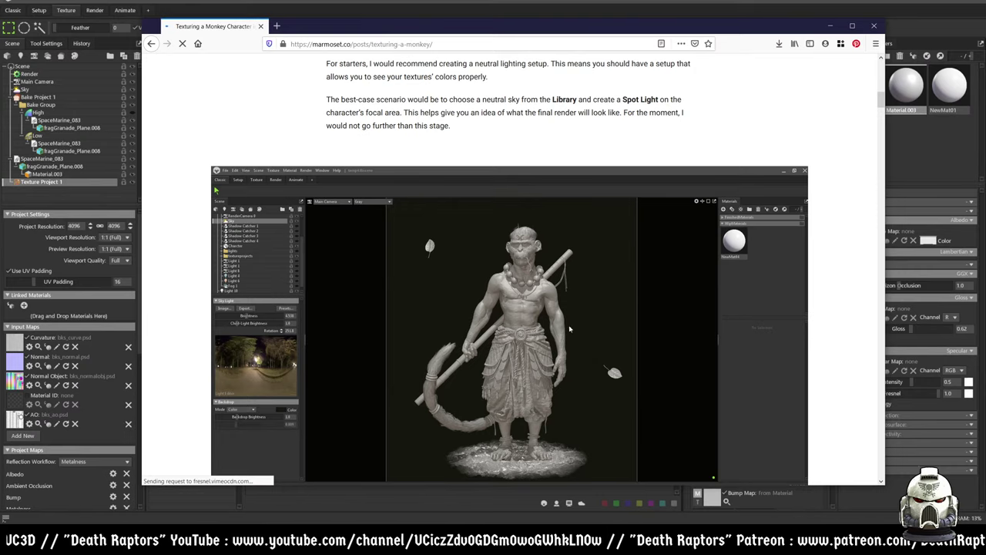
# - Read the article's Creating Texture Projects and Skin Creation sections on wrinkles, scattering and clearcoat
pyautogui.scroll(-6, 570, 331)
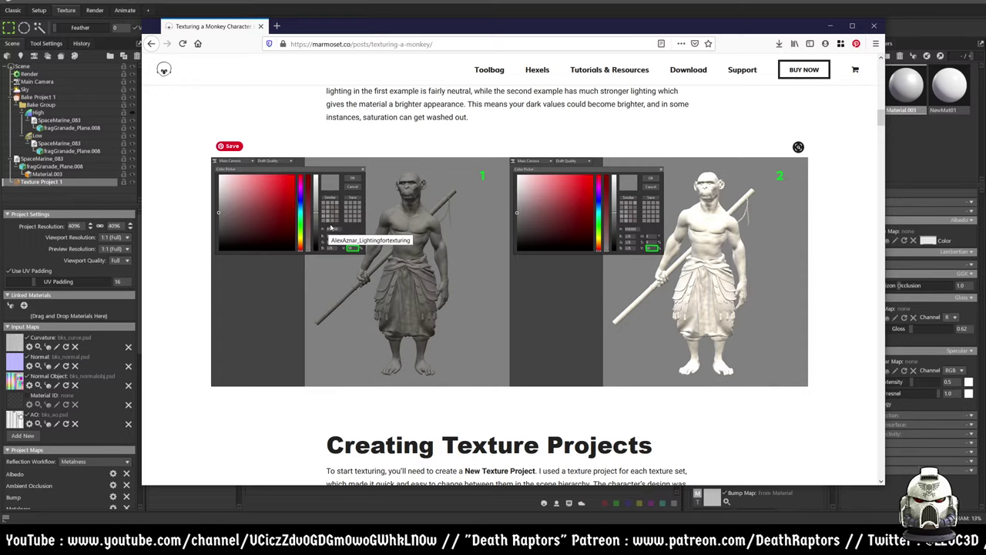
pyautogui.scroll(-5, 523, 275)
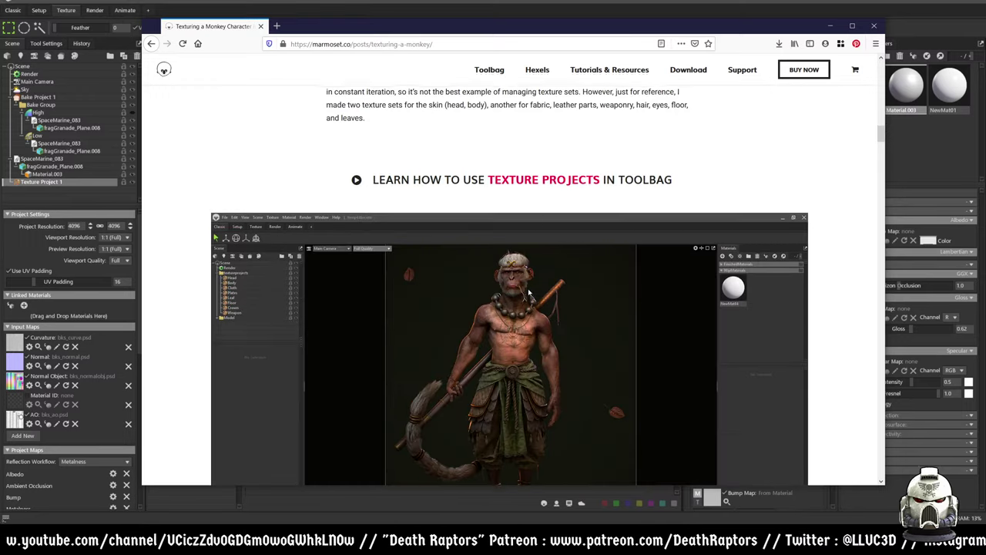
pyautogui.scroll(1, 528, 291)
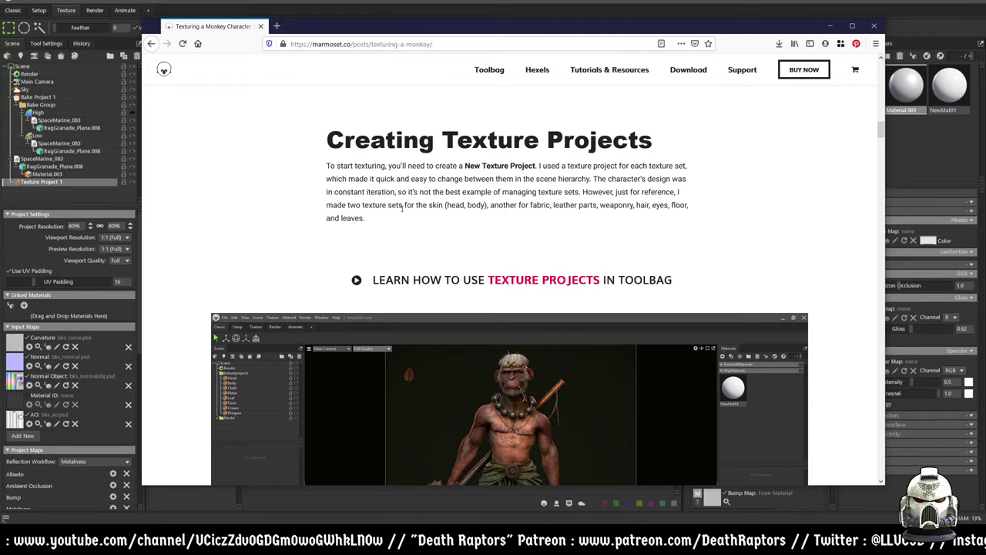
pyautogui.scroll(-1, 405, 211)
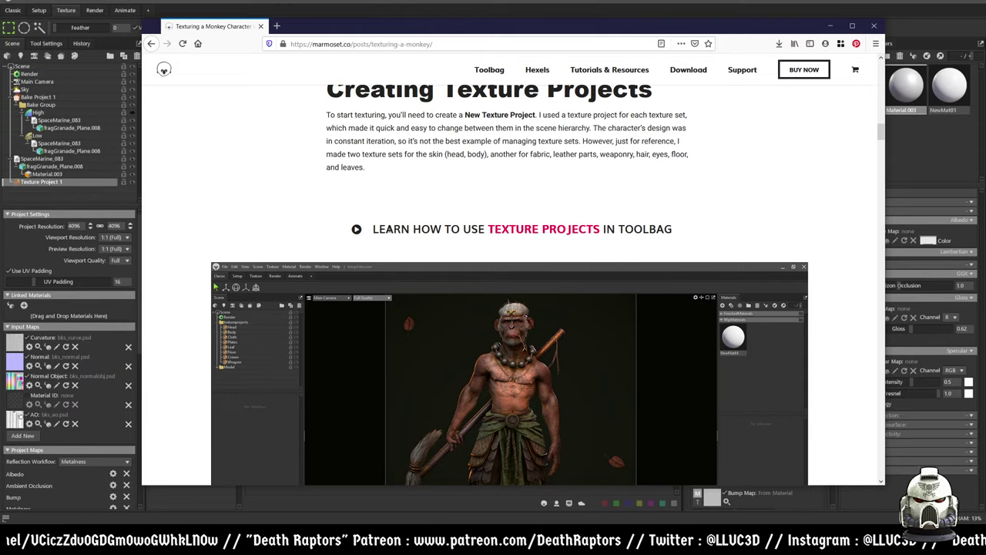
pyautogui.scroll(-3, 682, 267)
pyautogui.scroll(-5, 682, 268)
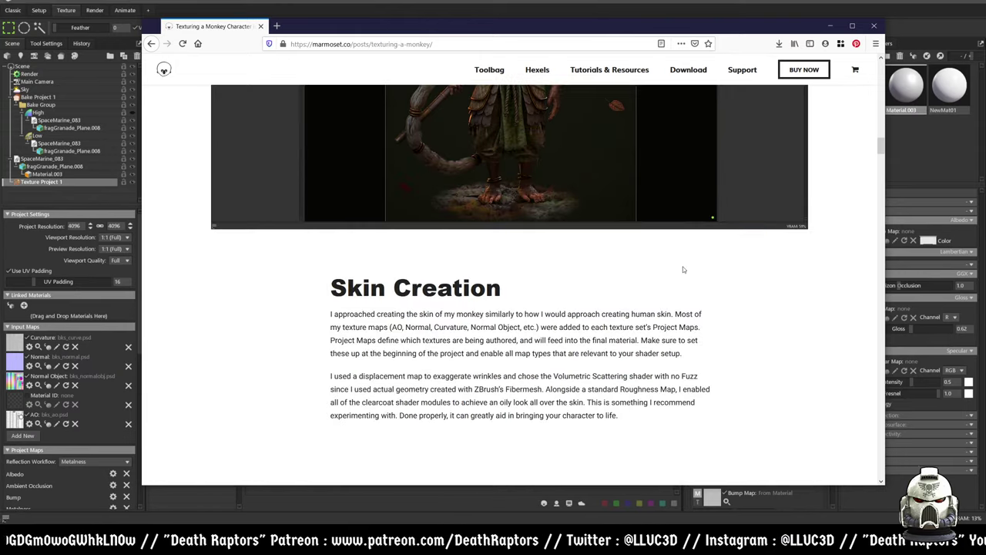
pyautogui.scroll(-3, 682, 271)
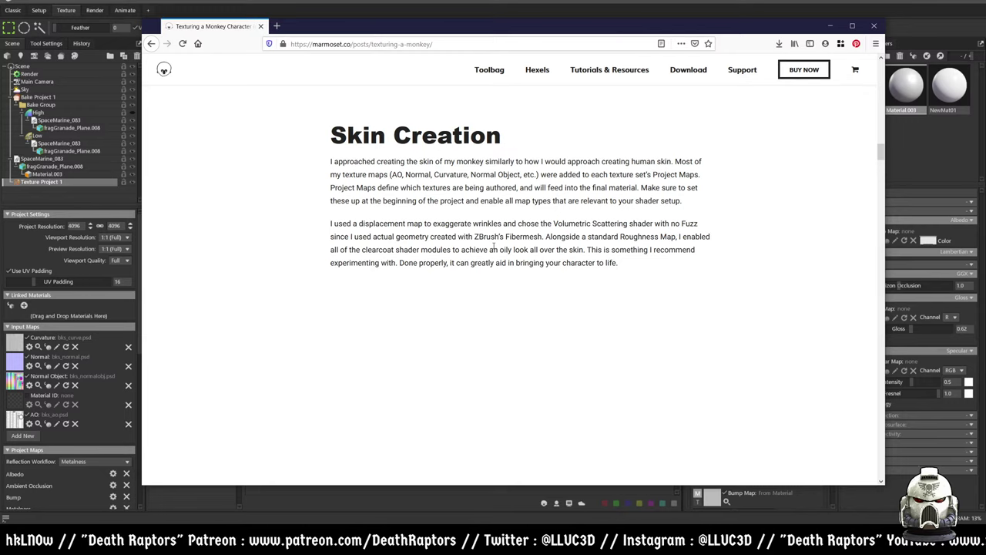
pyautogui.scroll(-10, 490, 248)
pyautogui.scroll(-6, 457, 231)
pyautogui.scroll(11, 459, 235)
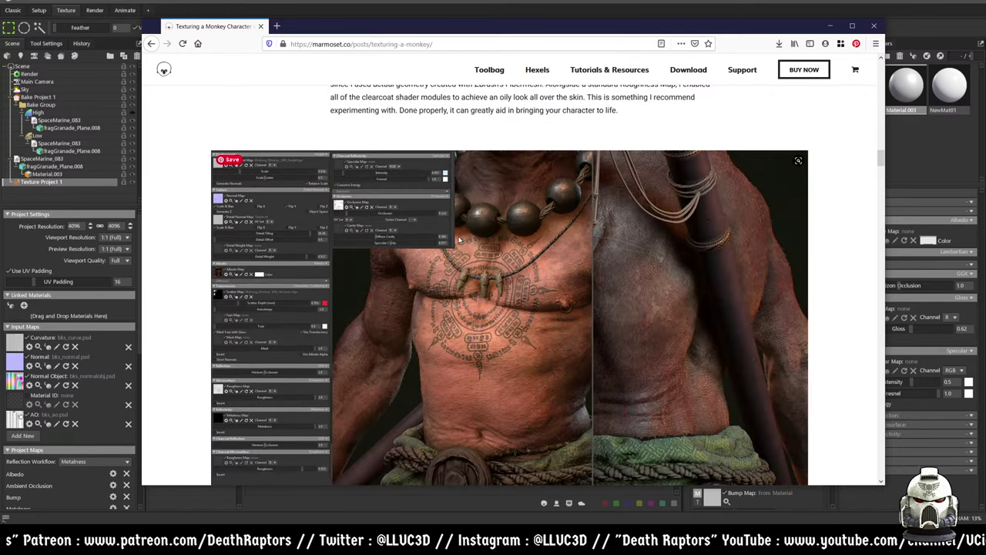
pyautogui.scroll(18, 459, 240)
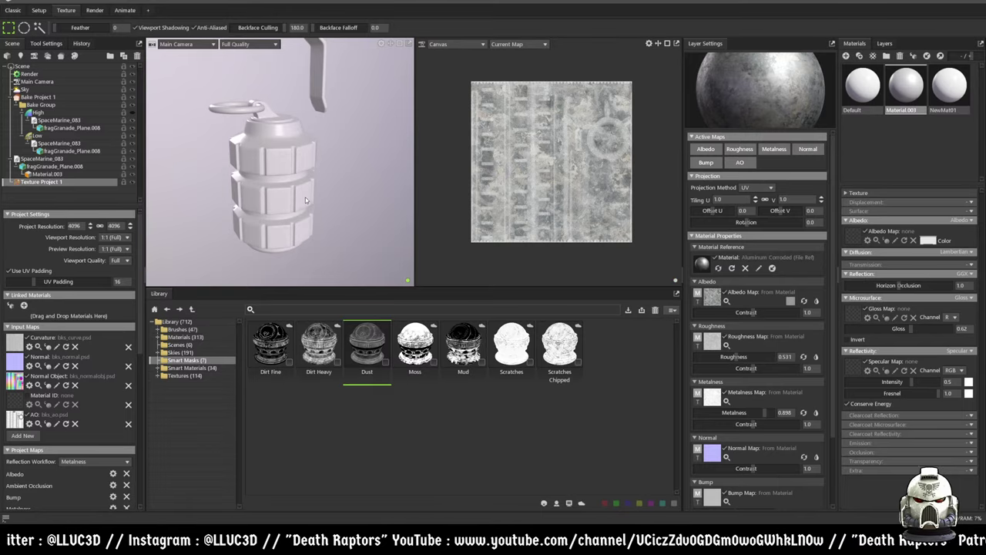
# - Drag Aluminum Corroded, then Aluminum Dented, from the Materials library onto the grenade
pyautogui.click(181, 337)
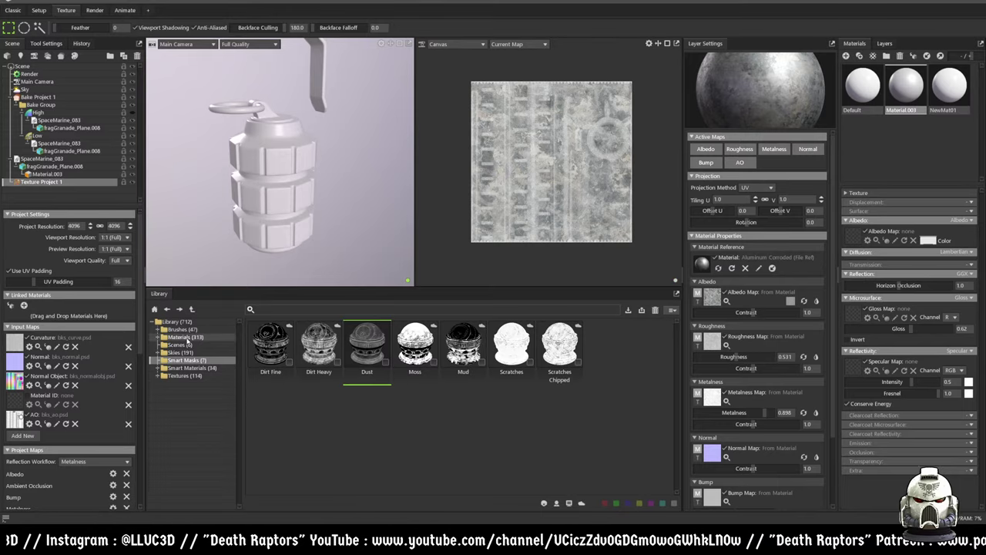
pyautogui.moveTo(511, 344); pyautogui.dragTo(272, 175)
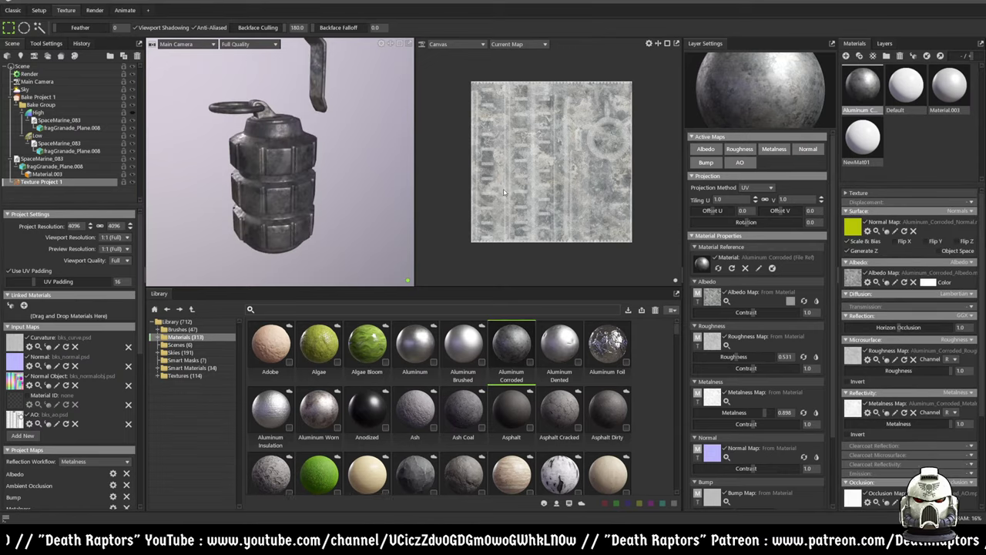
pyautogui.moveTo(566, 357); pyautogui.dragTo(316, 213)
pyautogui.scroll(5, 317, 214)
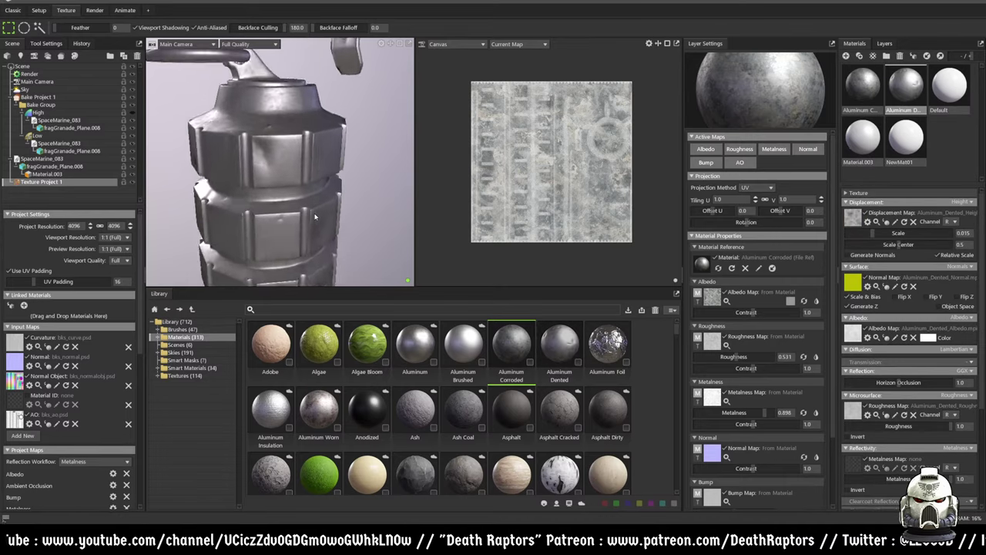
pyautogui.scroll(-3, 739, 399)
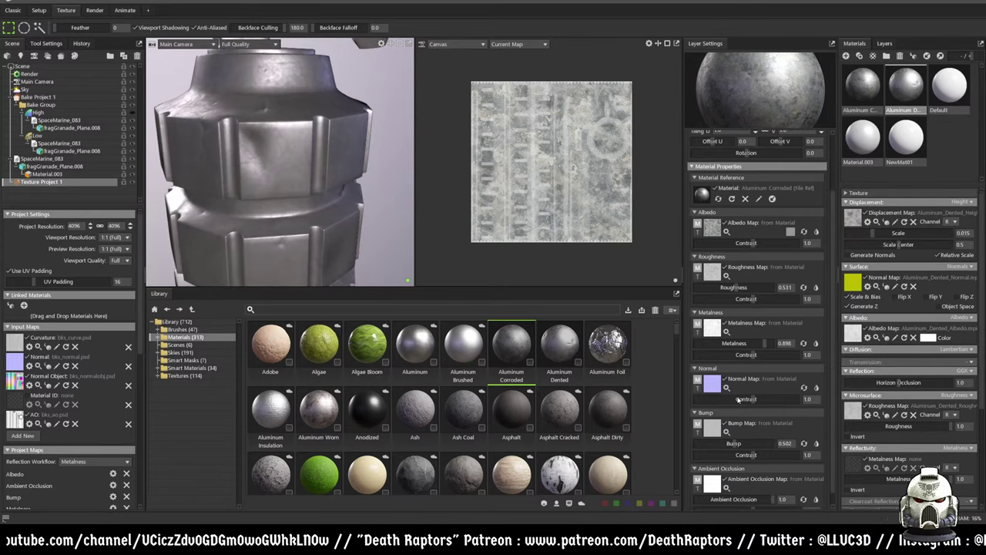
# - Raise the metalness contrast to 1.458 and normal contrast to 1.164, then inspect the grenade
pyautogui.moveTo(755, 359)
pyautogui.mouseDown()
pyautogui.moveTo(767, 355)
pyautogui.moveTo(759, 358)
pyautogui.mouseUp()
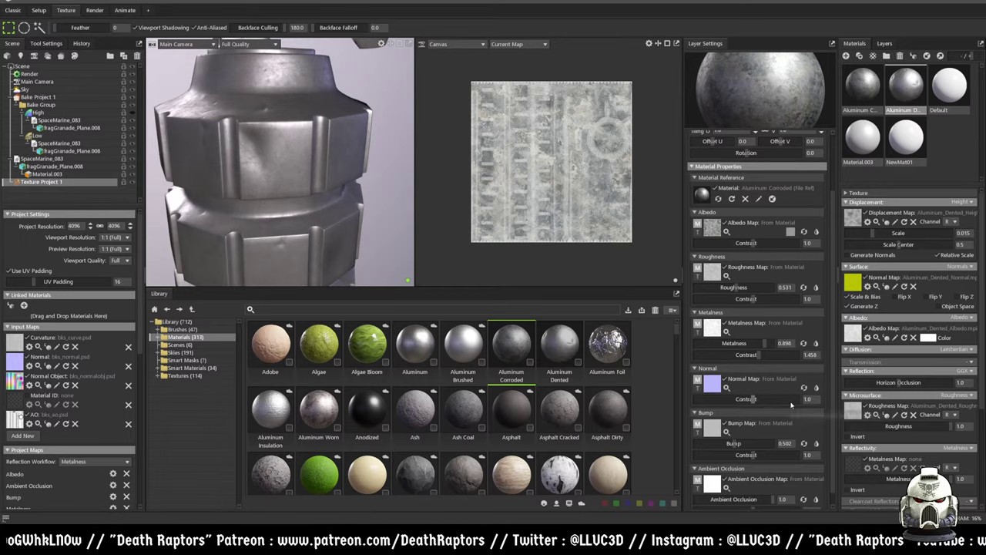
pyautogui.moveTo(755, 399); pyautogui.dragTo(804, 397)
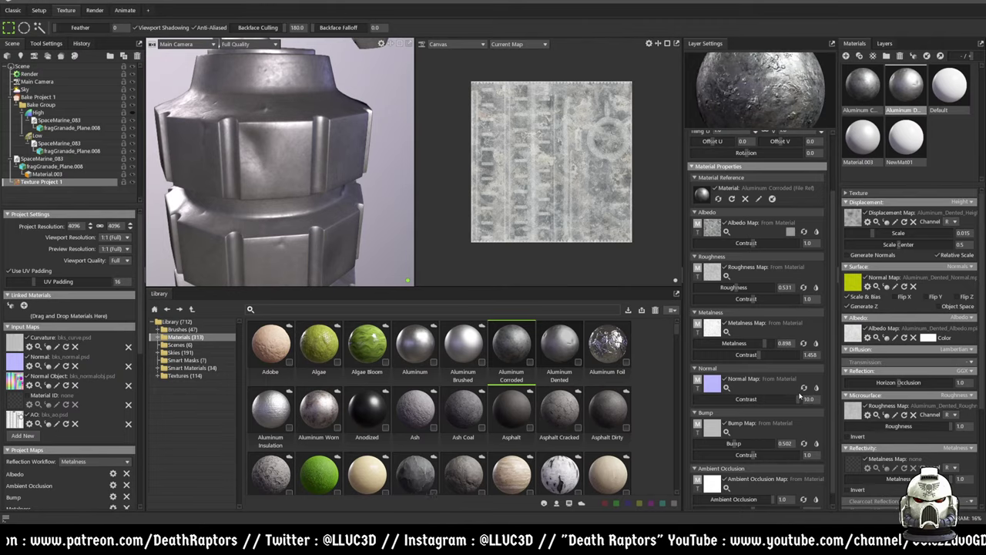
pyautogui.scroll(5, 360, 164)
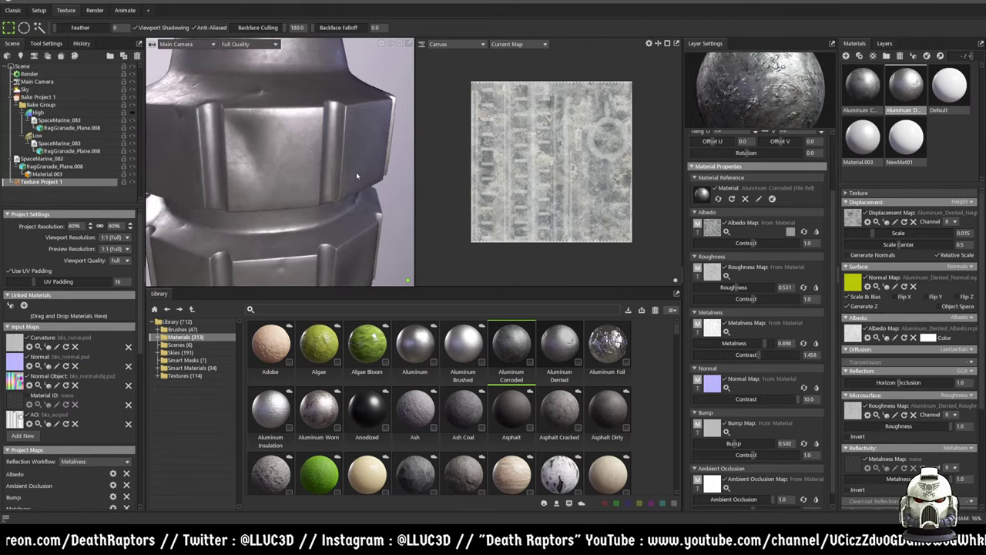
pyautogui.scroll(-3, 309, 161)
pyautogui.moveTo(308, 161); pyautogui.dragTo(610, 273)
pyautogui.scroll(5, 328, 198)
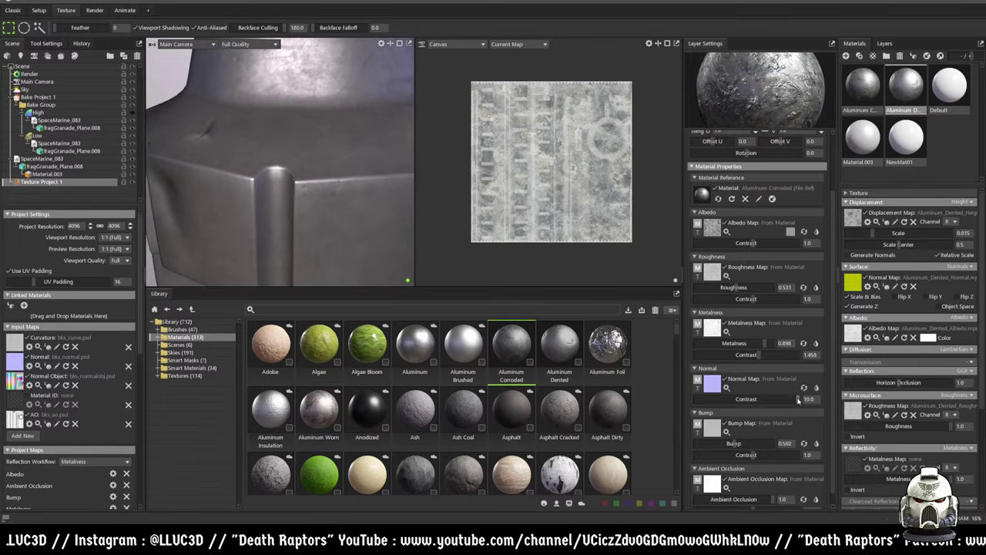
# - Lower the Aluminum Corroded layer's normal map contrast to about 2.857
pyautogui.moveTo(798, 399); pyautogui.dragTo(764, 89)
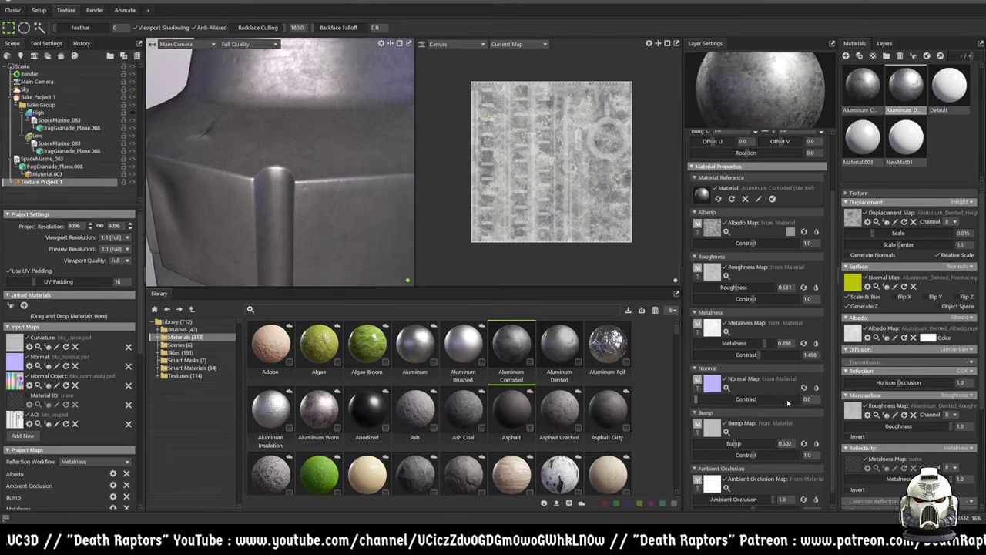
pyautogui.moveTo(784, 399); pyautogui.dragTo(769, 399)
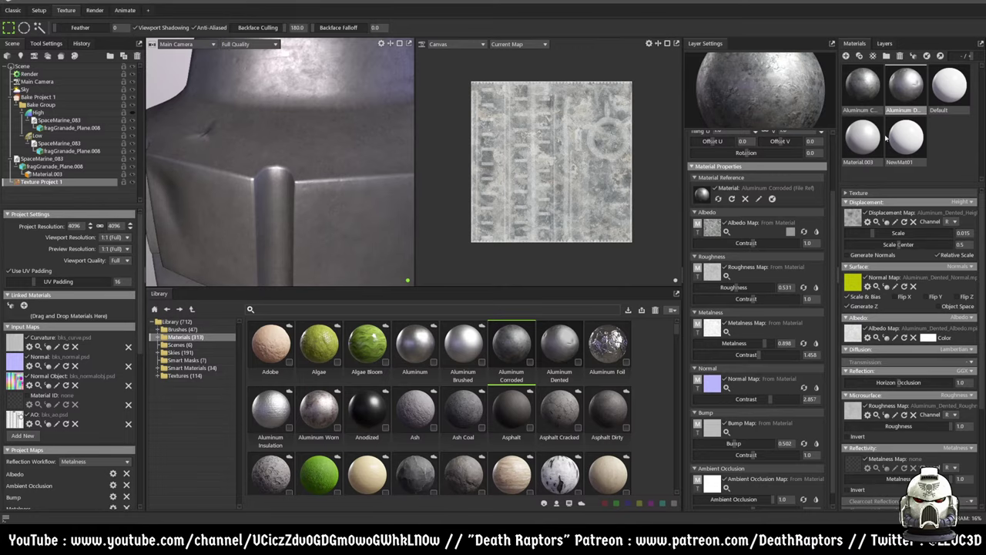
pyautogui.scroll(-1, 724, 474)
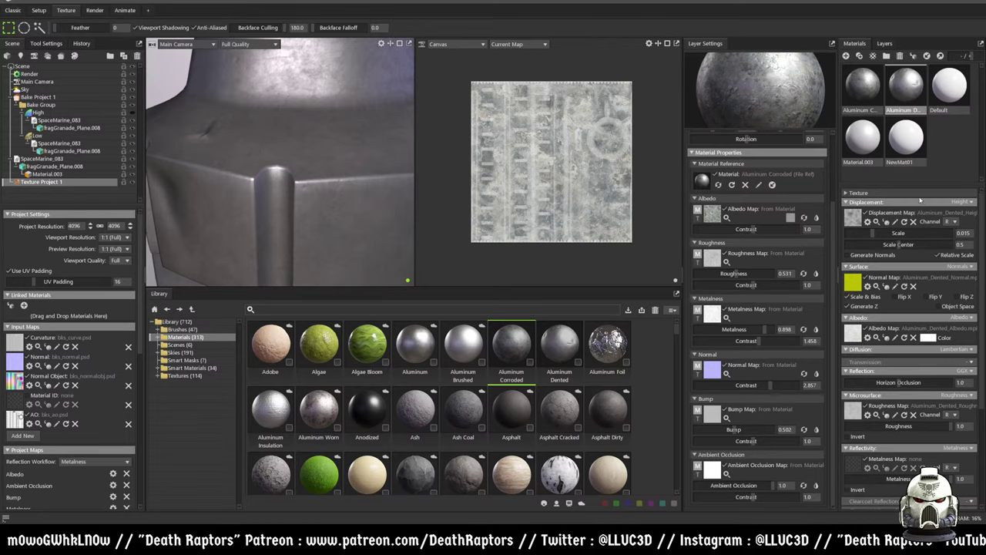
# - Show the layer stack and bring up the actions menu for Texture Project 1
pyautogui.click(885, 44)
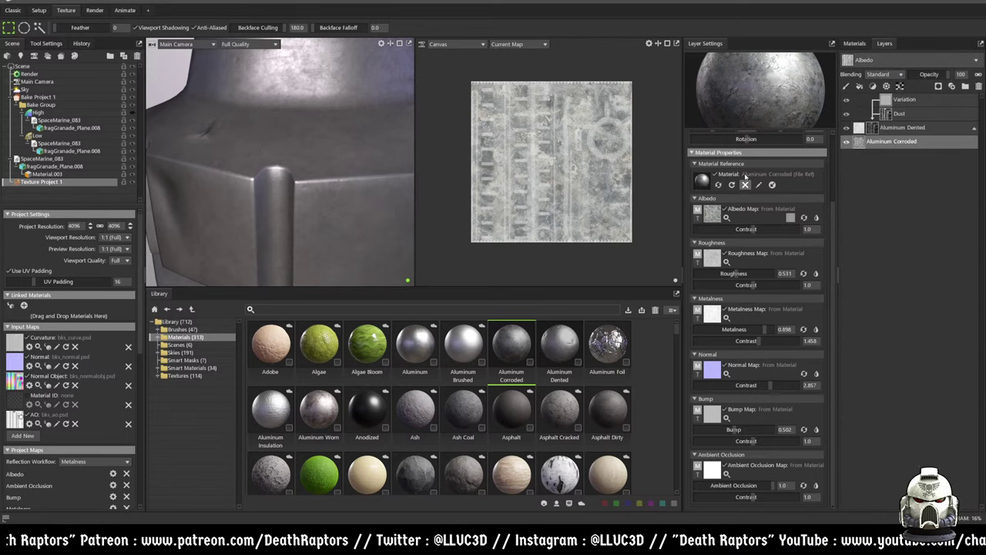
pyautogui.scroll(2, 746, 184)
pyautogui.scroll(-6, 289, 164)
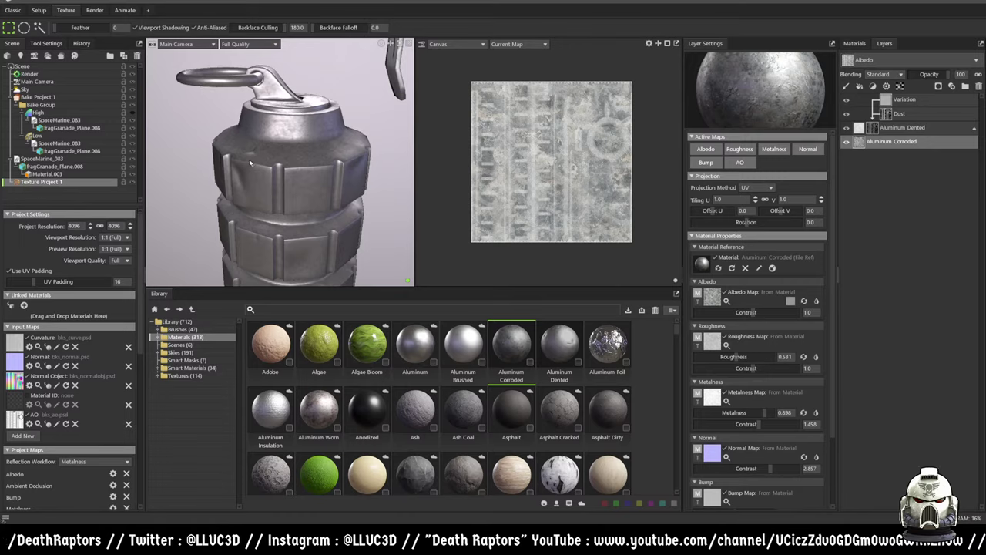
pyautogui.rightClick(40, 183)
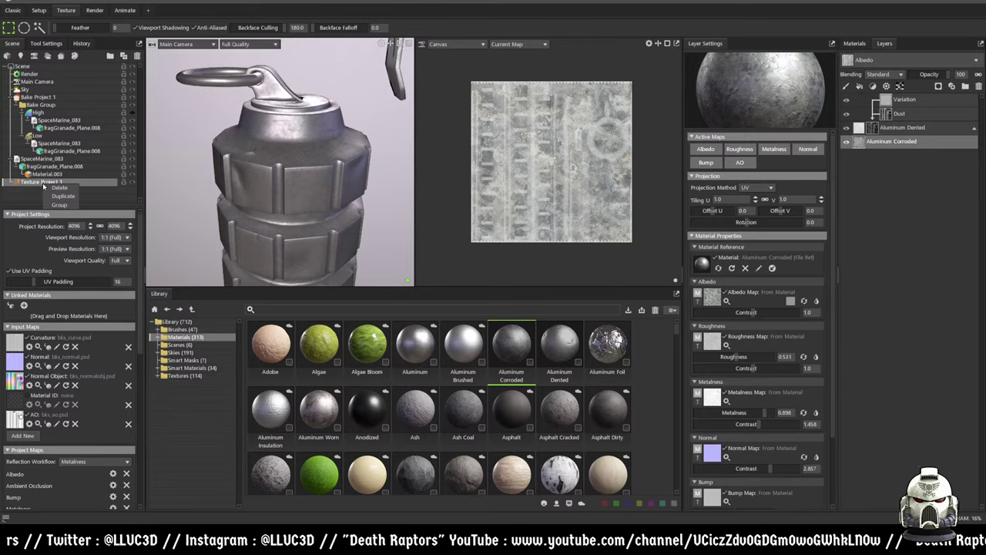
# - Move SpaceMarine_083 below Texture Project 1 in the Scene tree
pyautogui.click(47, 168)
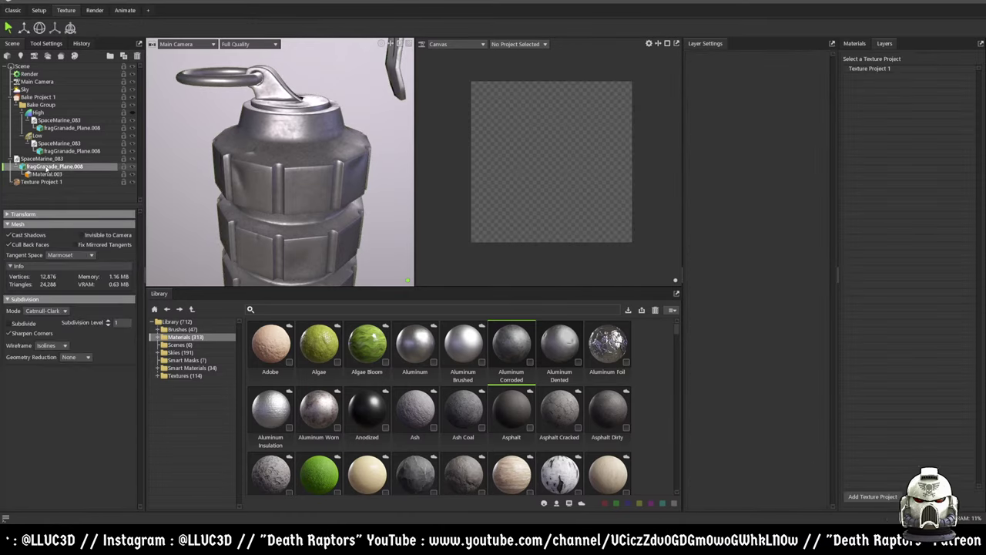
pyautogui.moveTo(42, 159); pyautogui.dragTo(37, 185)
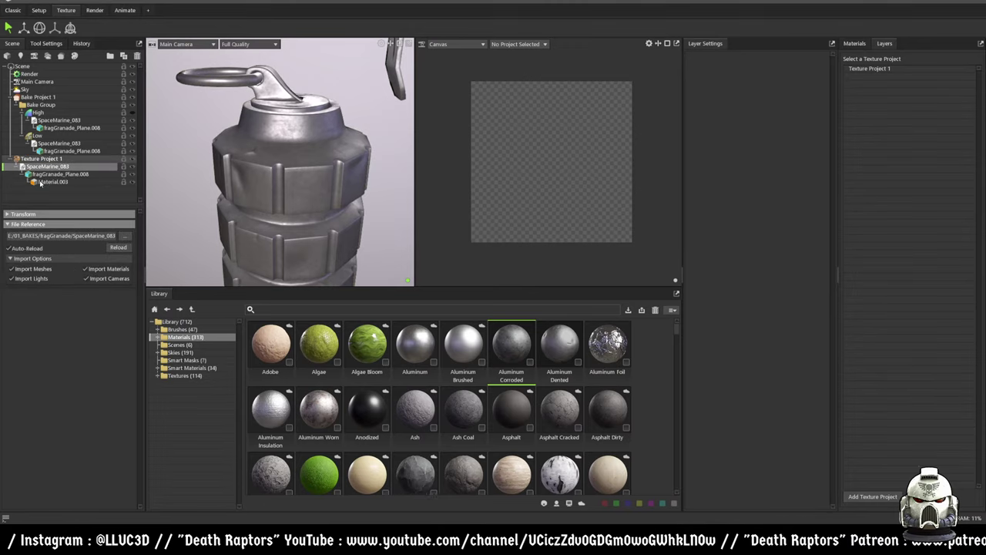
pyautogui.click(41, 159)
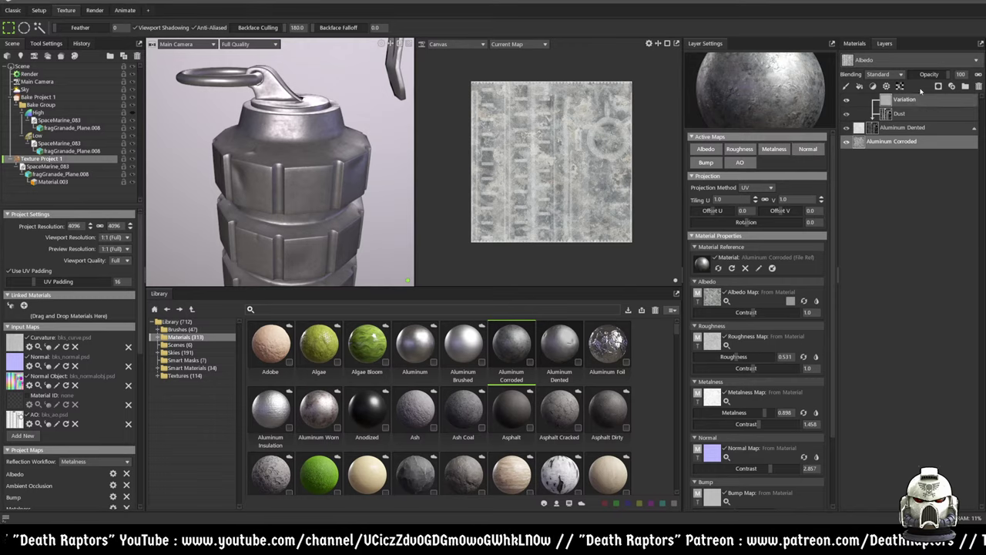
# - Apply the plain white NewMat01 material from the scene materials to the grenade
pyautogui.click(854, 43)
pyautogui.moveTo(906, 137); pyautogui.dragTo(336, 178)
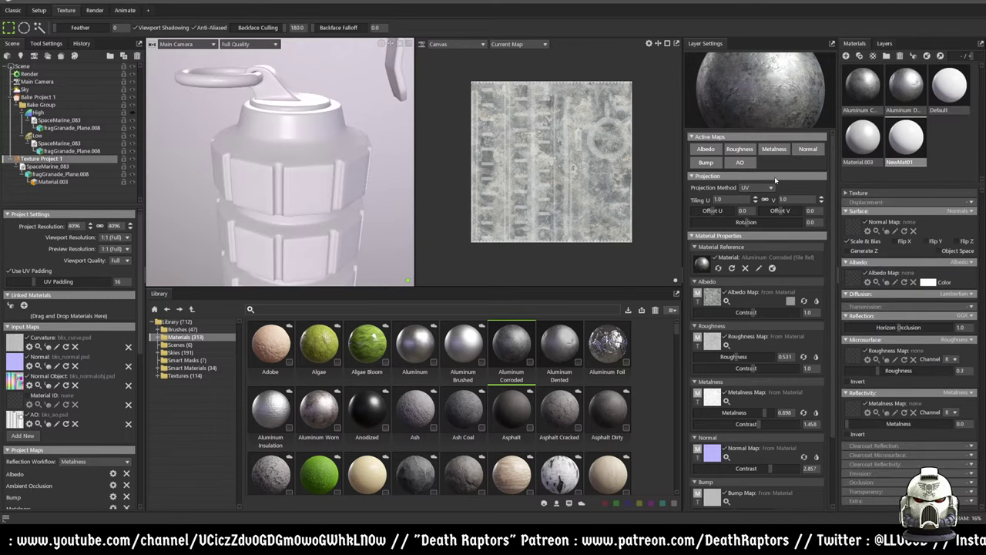
pyautogui.click(909, 100)
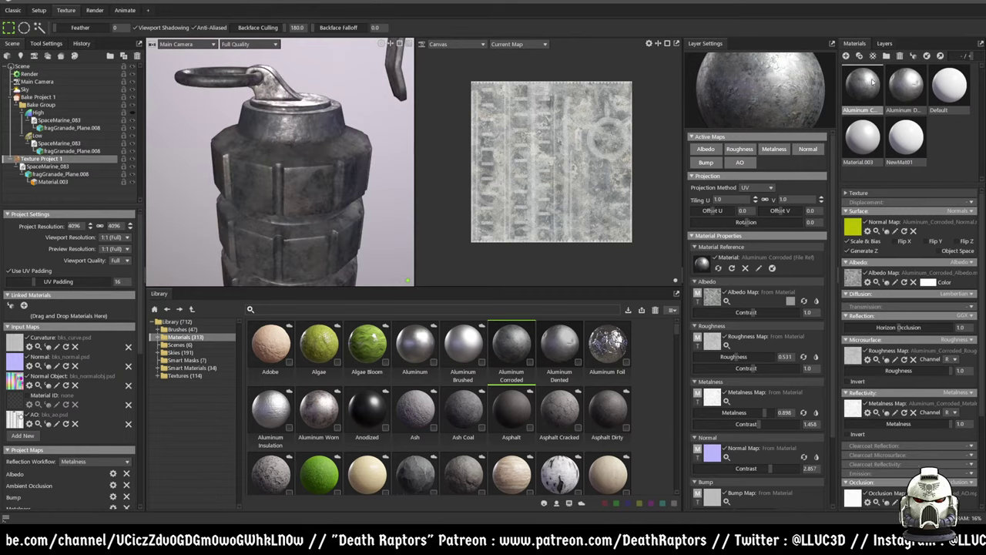
pyautogui.moveTo(906, 137); pyautogui.dragTo(294, 186)
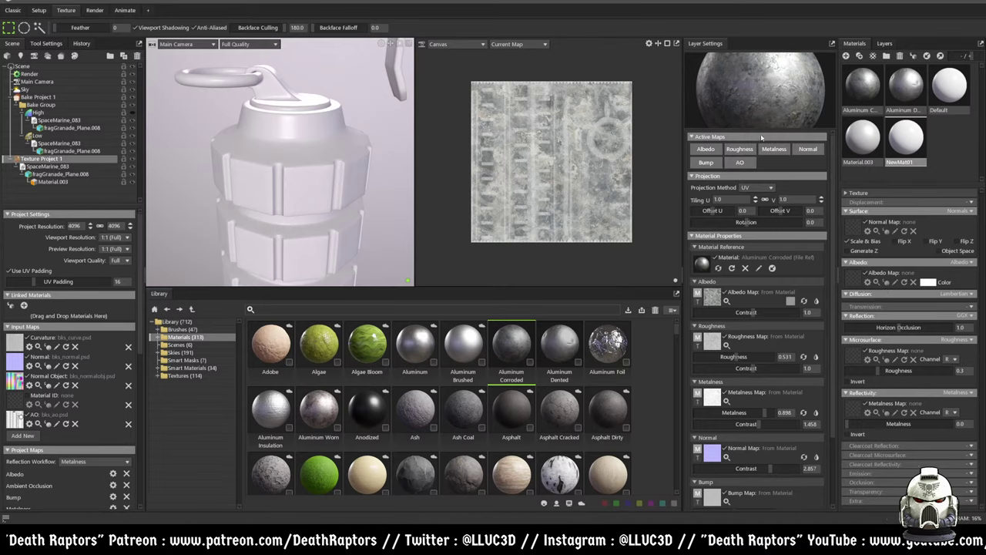
pyautogui.click(885, 44)
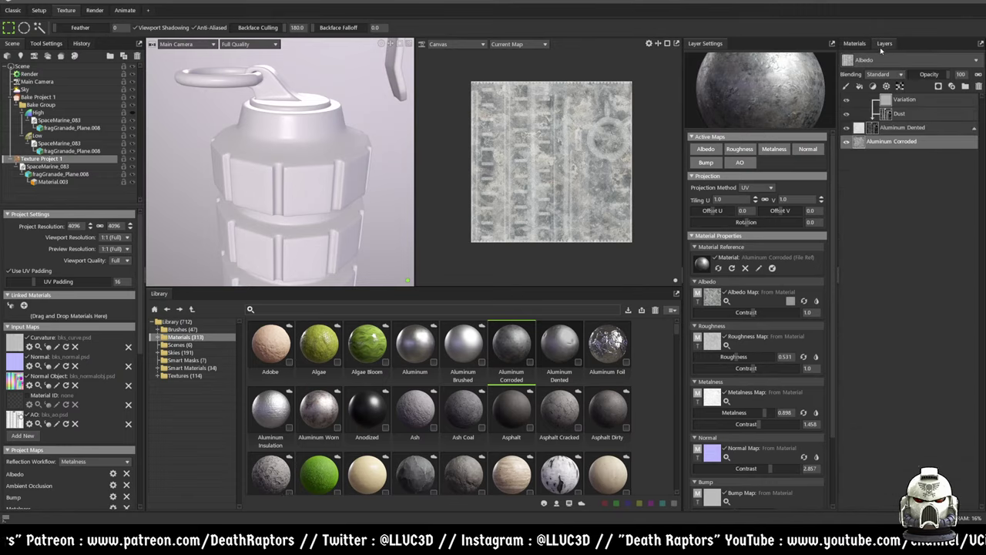
# - Preview the Roughness and Metalness channels on the texture canvas
pyautogui.click(976, 60)
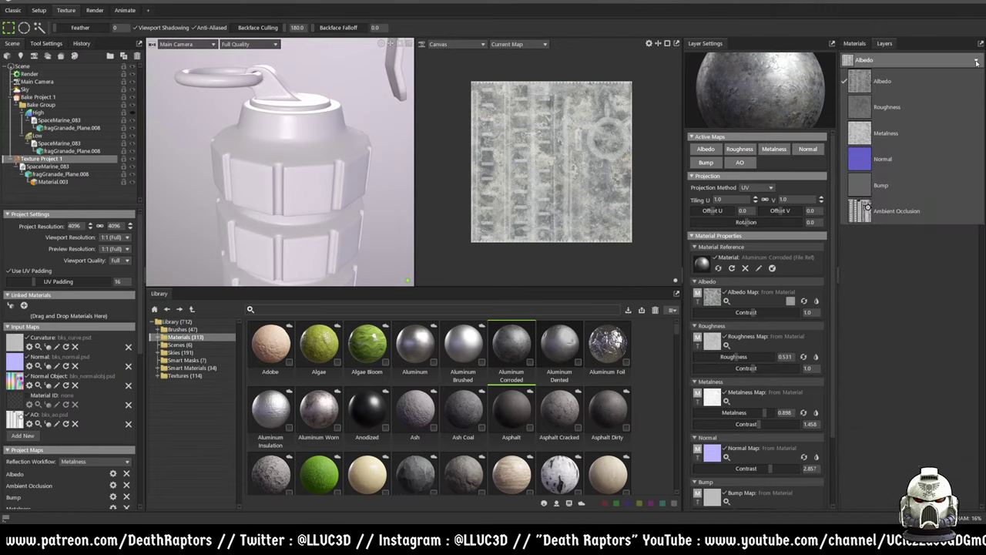
pyautogui.click(976, 61)
pyautogui.click(975, 61)
pyautogui.click(857, 107)
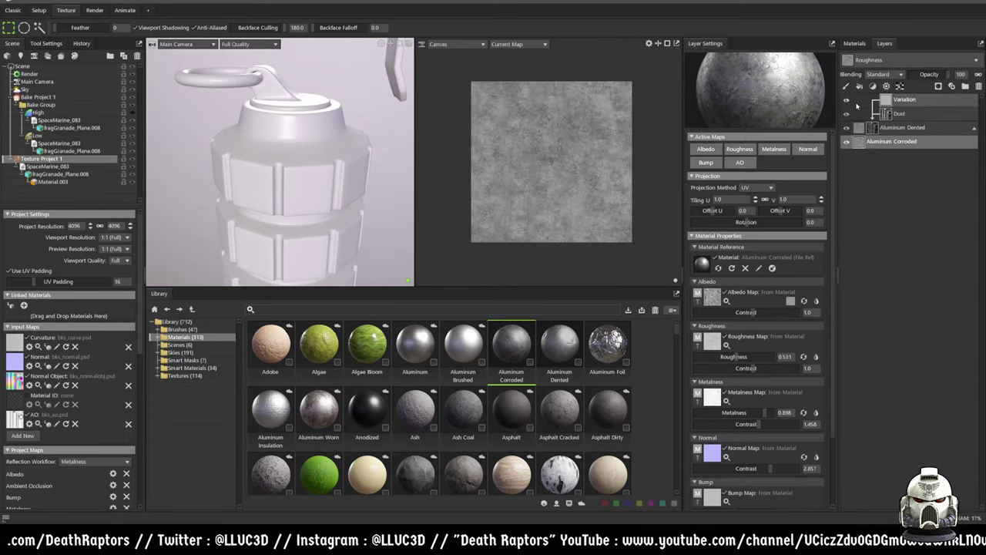
pyautogui.click(955, 61)
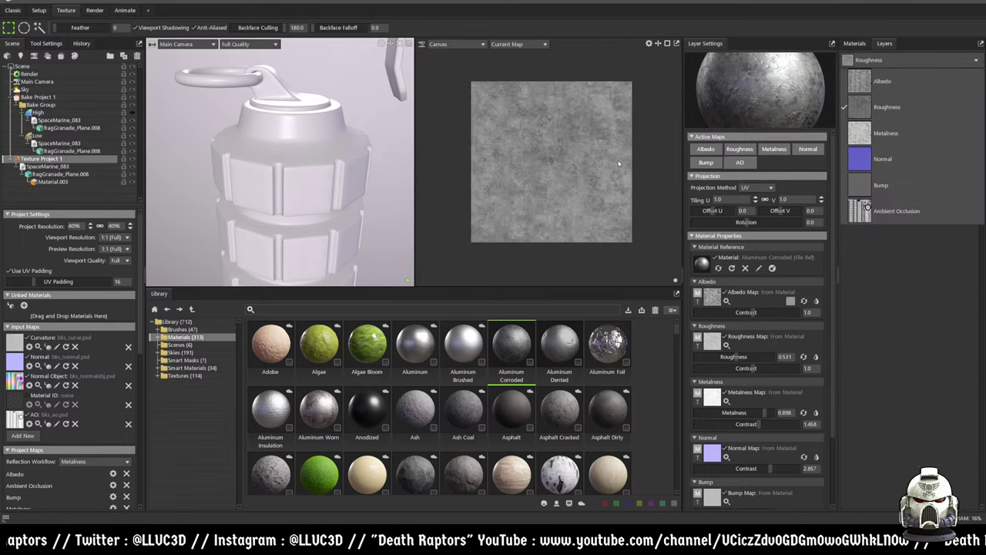
pyautogui.click(857, 133)
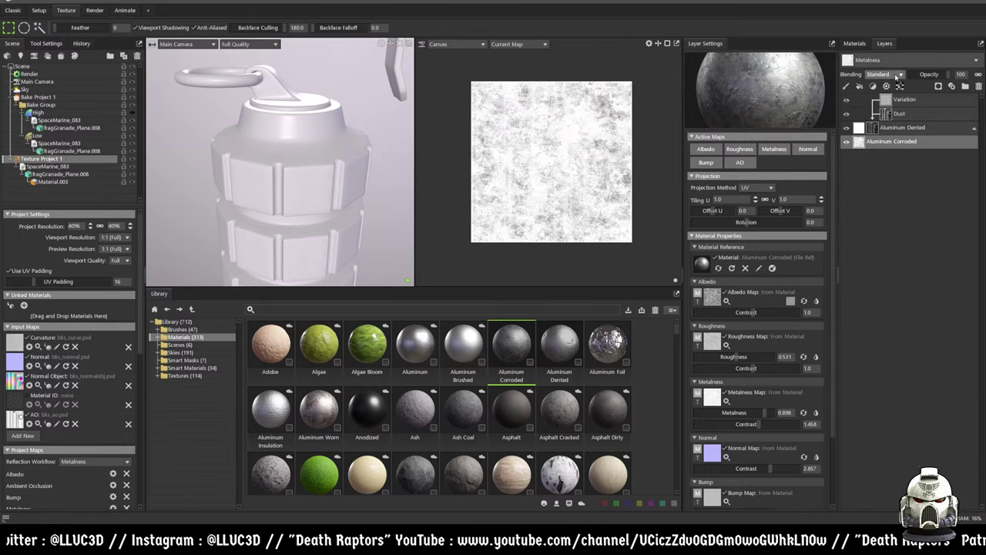
# - Preview Bump and Ambient Occlusion, return to Albedo, and collapse Layer Settings
pyautogui.click(863, 61)
pyautogui.click(857, 185)
pyautogui.click(864, 62)
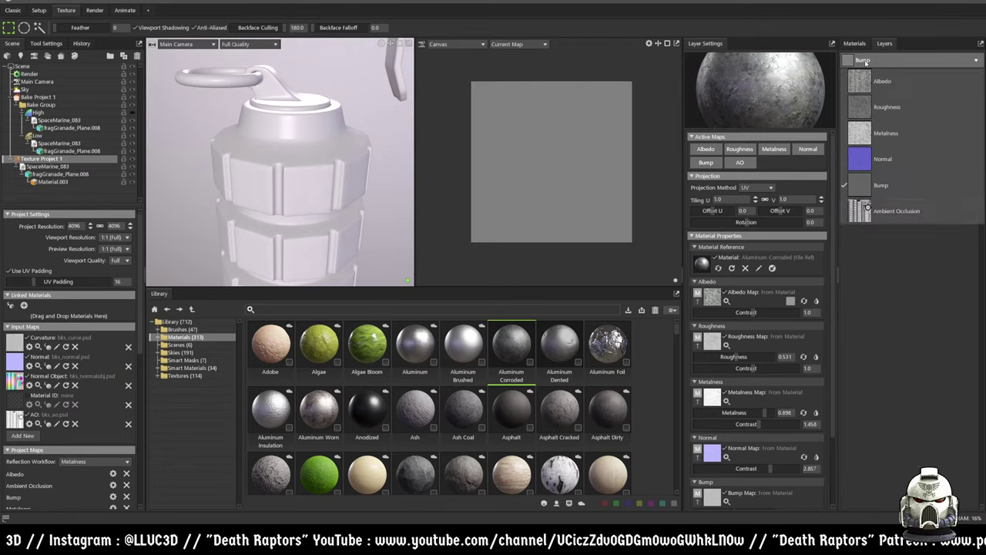
pyautogui.click(878, 210)
pyautogui.click(886, 60)
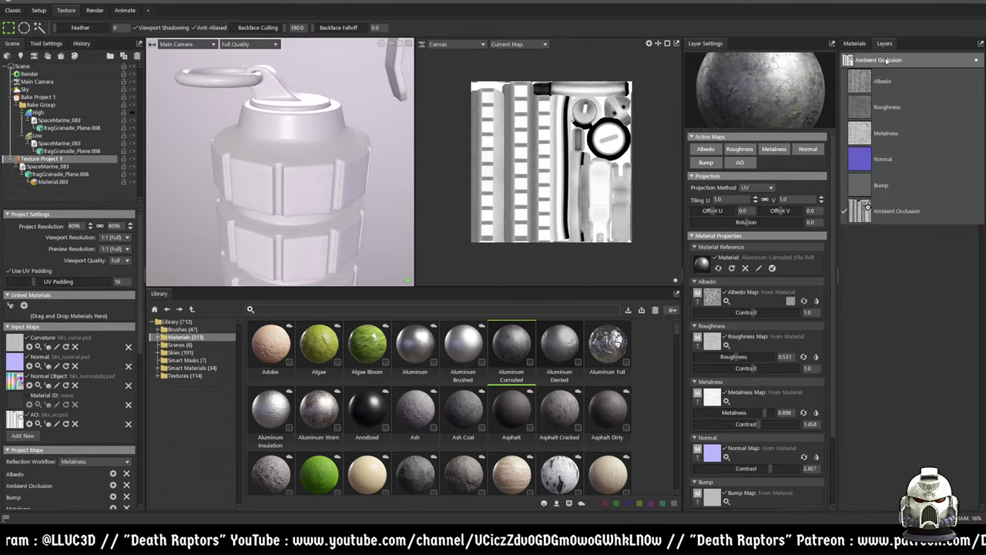
pyautogui.click(880, 82)
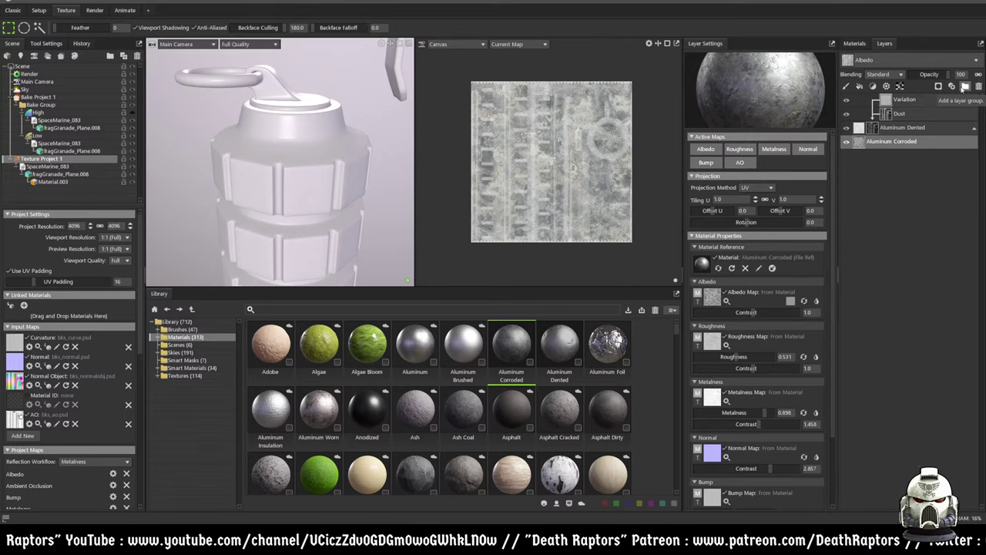
pyautogui.click(980, 44)
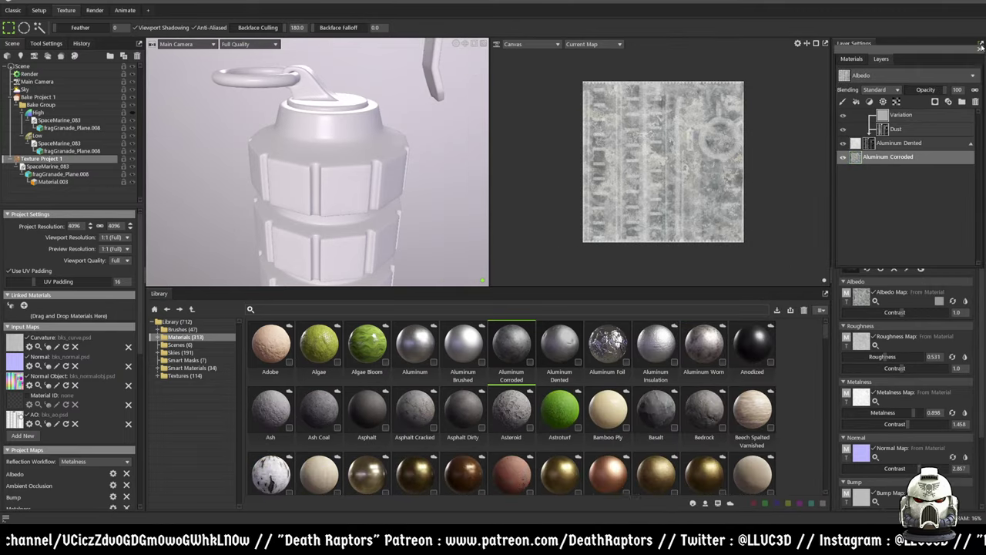
# - Dock the Layers/Materials panel beside the canvas, left of Layer Settings
pyautogui.moveTo(943, 54); pyautogui.dragTo(833, 47)
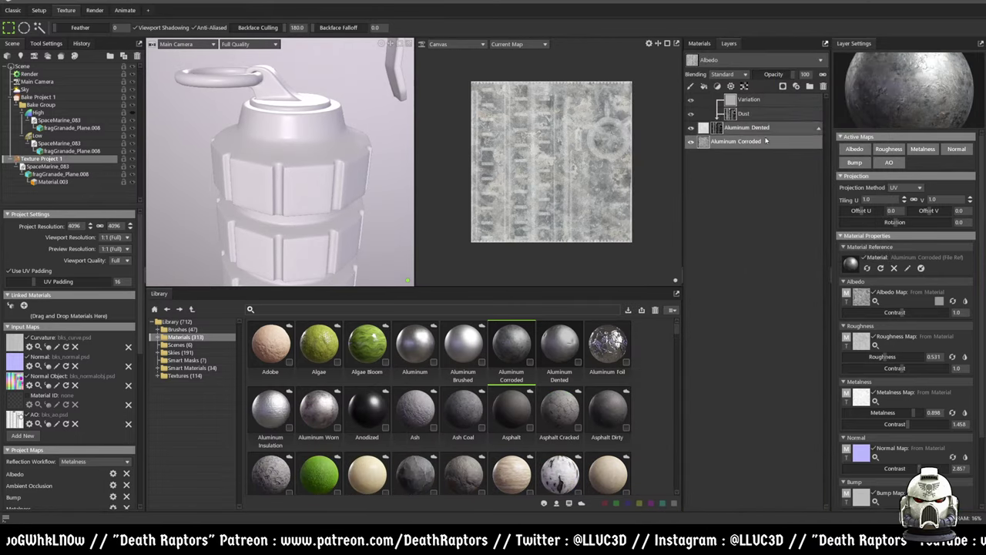
pyautogui.click(699, 43)
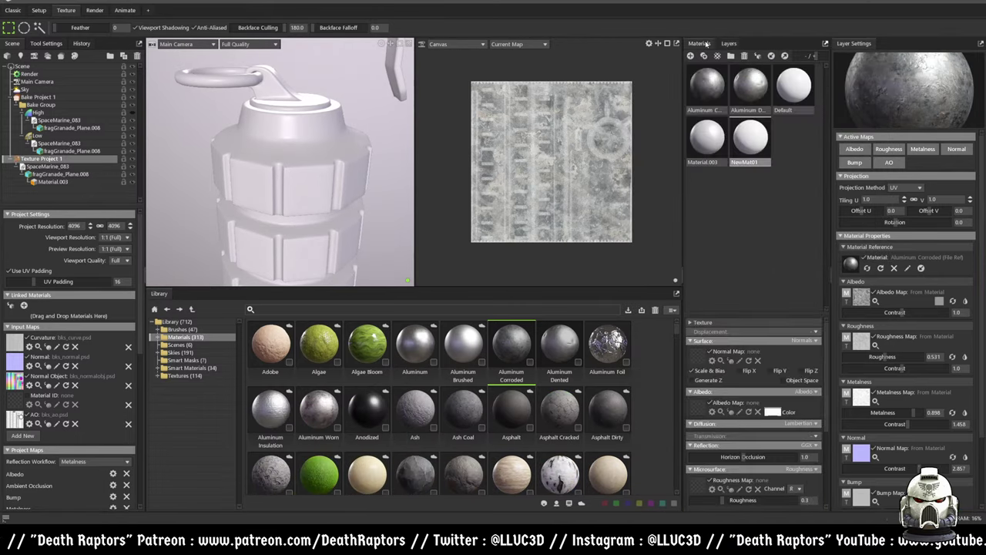
pyautogui.click(728, 43)
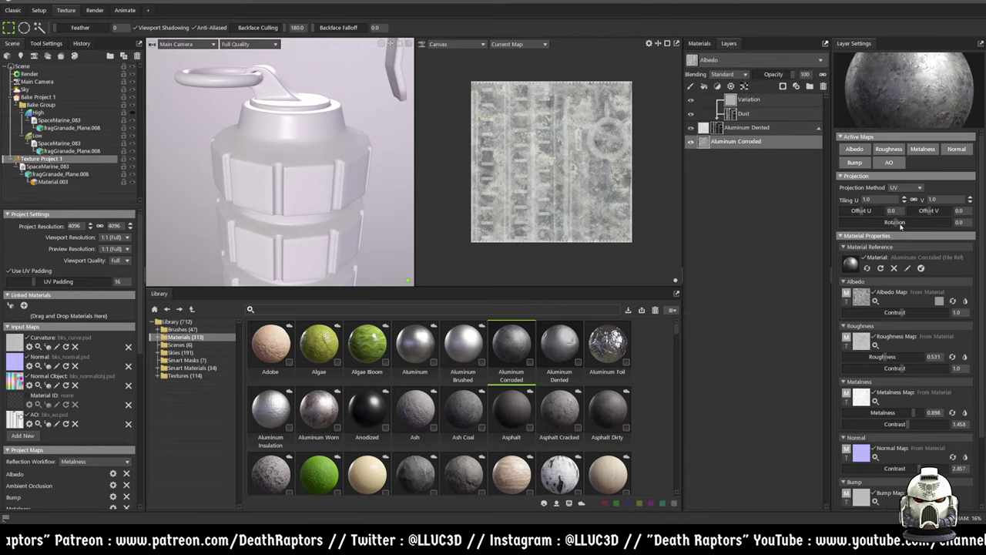
pyautogui.scroll(-2, 888, 213)
pyautogui.scroll(1, 889, 210)
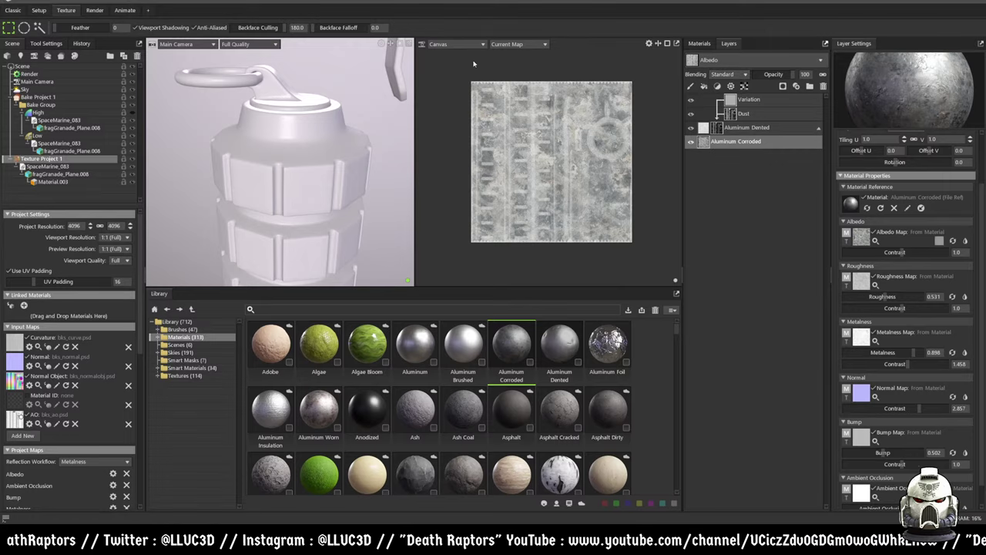
# - Check the Current Map, Canvas view, camera and viewport quality dropdowns
pyautogui.click(506, 45)
pyautogui.click(459, 43)
pyautogui.click(460, 42)
pyautogui.click(459, 42)
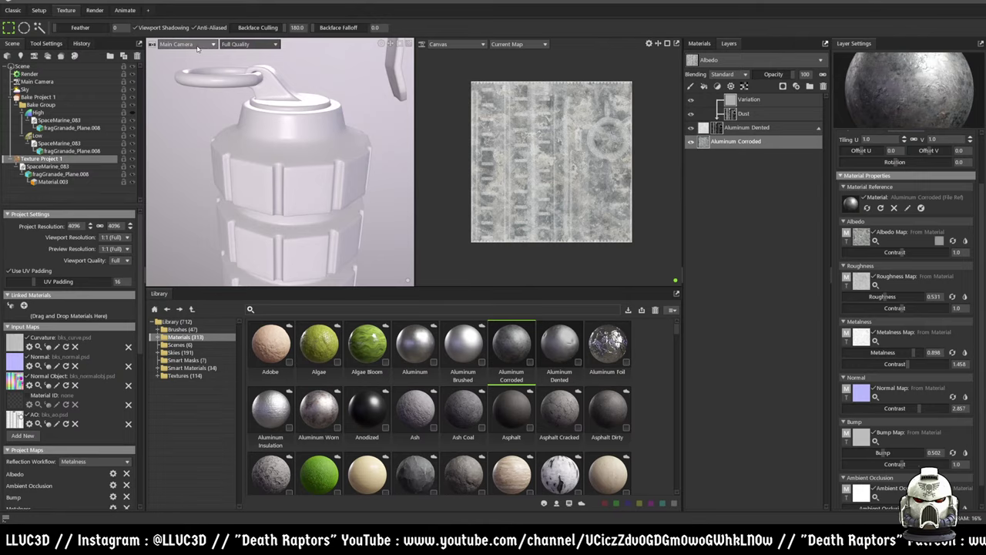
pyautogui.click(211, 45)
pyautogui.click(212, 45)
pyautogui.click(273, 43)
pyautogui.click(273, 44)
pyautogui.click(452, 45)
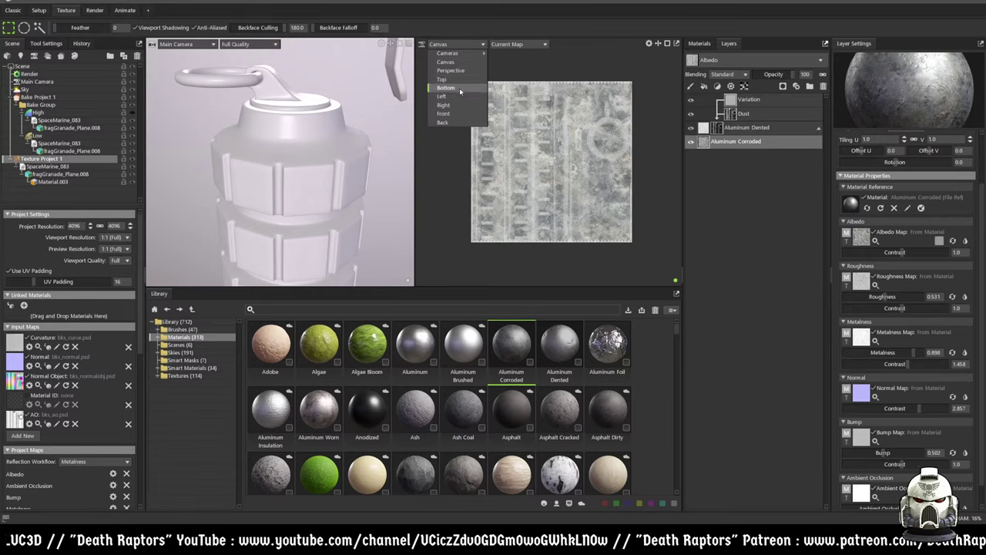
# - Switch the right viewport to Perspective and orbit the 3D grenade
pyautogui.click(455, 62)
pyautogui.click(456, 44)
pyautogui.click(457, 70)
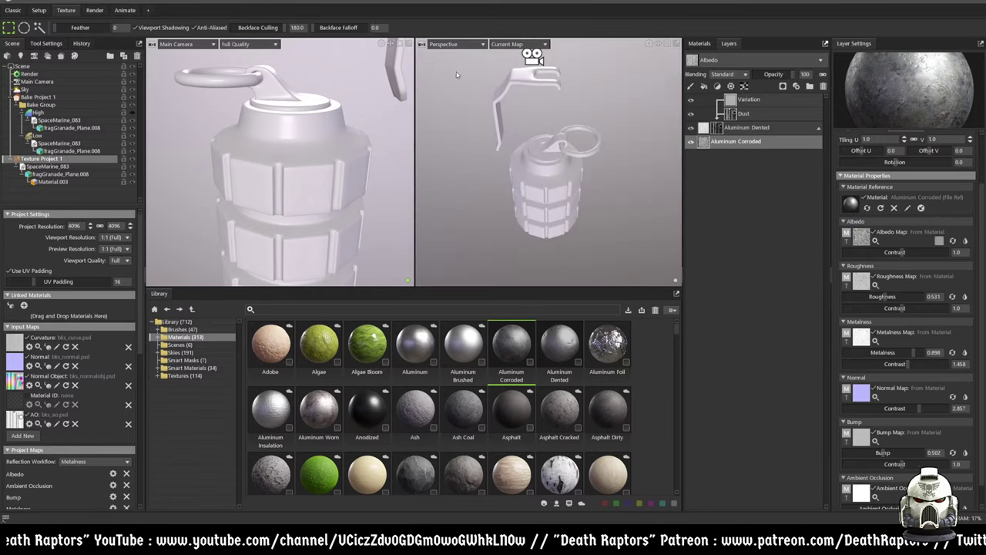
pyautogui.moveTo(531, 151); pyautogui.dragTo(570, 158)
# - Set the right viewport back to Canvas and zoom out on the Albedo texture
pyautogui.click(468, 44)
pyautogui.moveTo(465, 57)
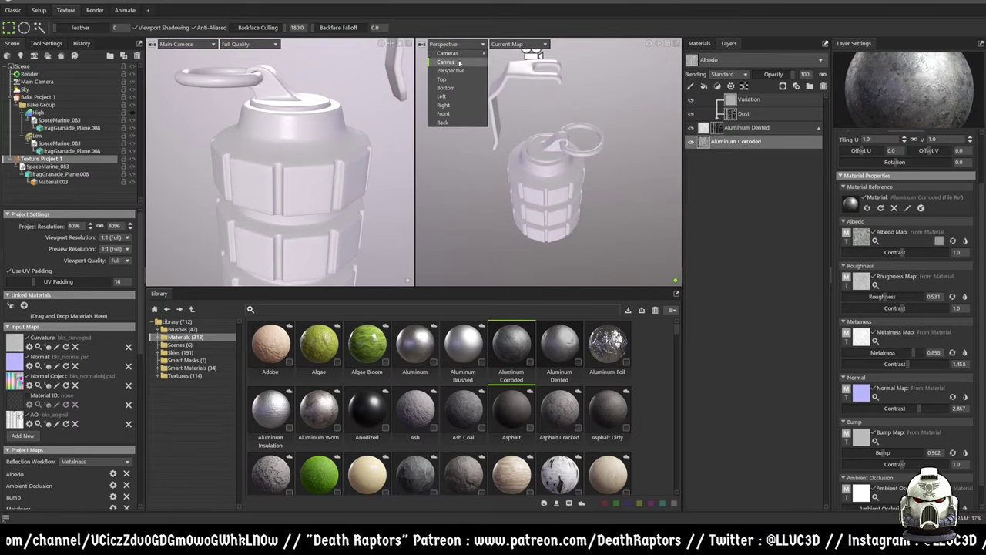
pyautogui.click(457, 62)
pyautogui.scroll(-3, 486, 175)
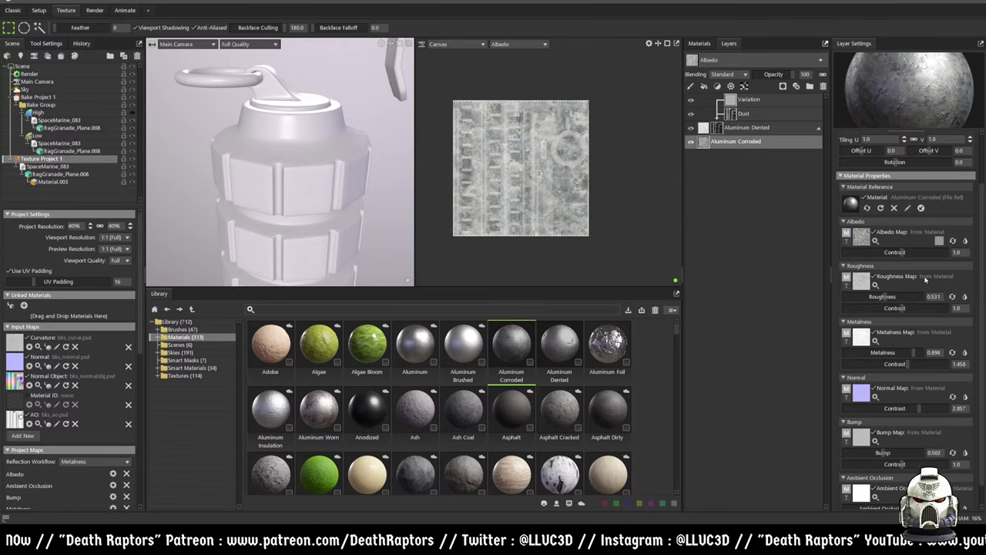
pyautogui.scroll(-1, 916, 288)
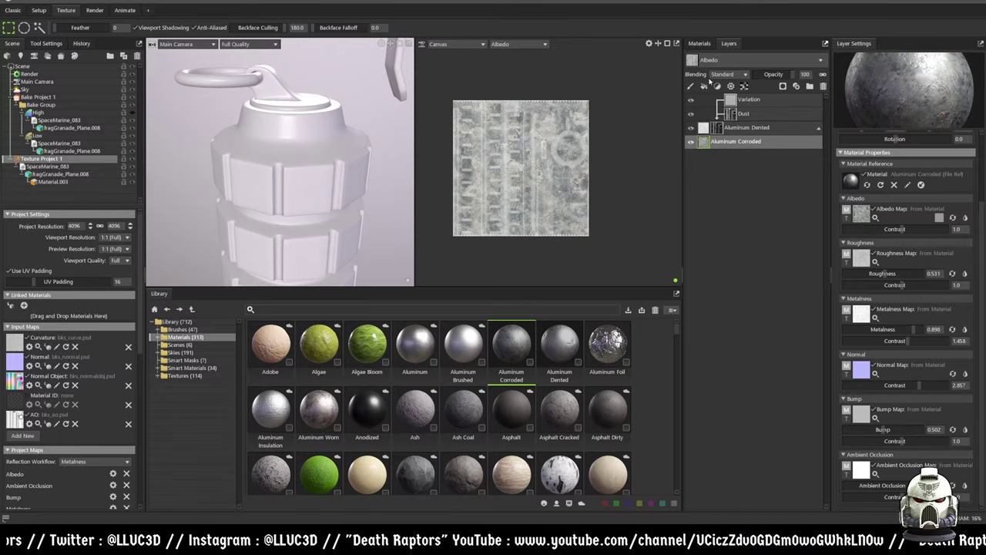
pyautogui.click(700, 43)
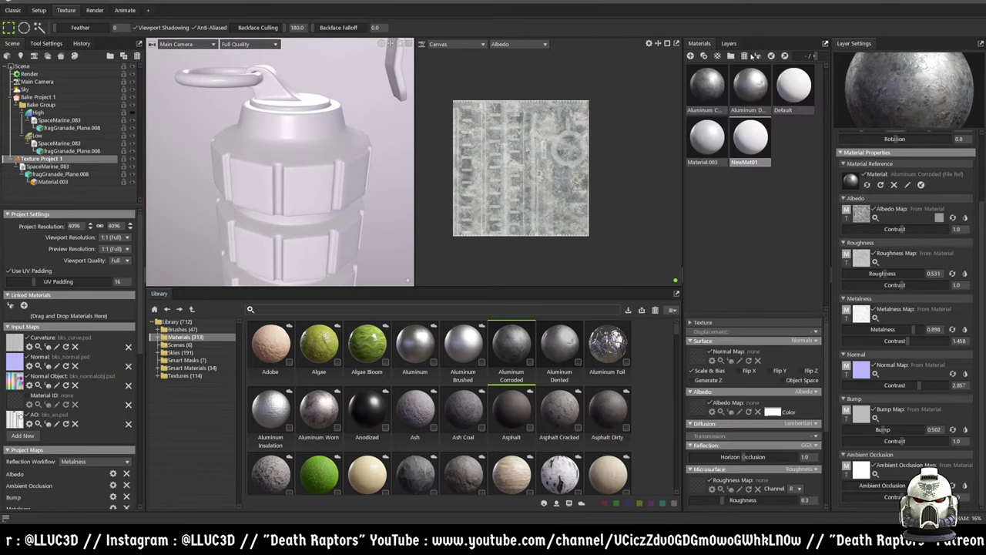
pyautogui.click(729, 44)
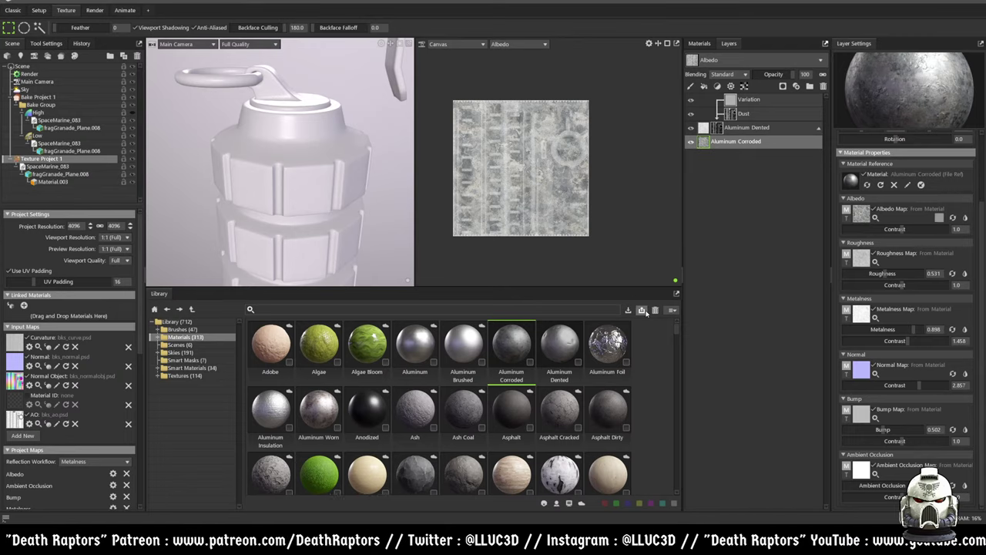
# - Scroll the material library, try Wand then Rectangle Select, and enter the Animate workspace
pyautogui.scroll(-10, 427, 333)
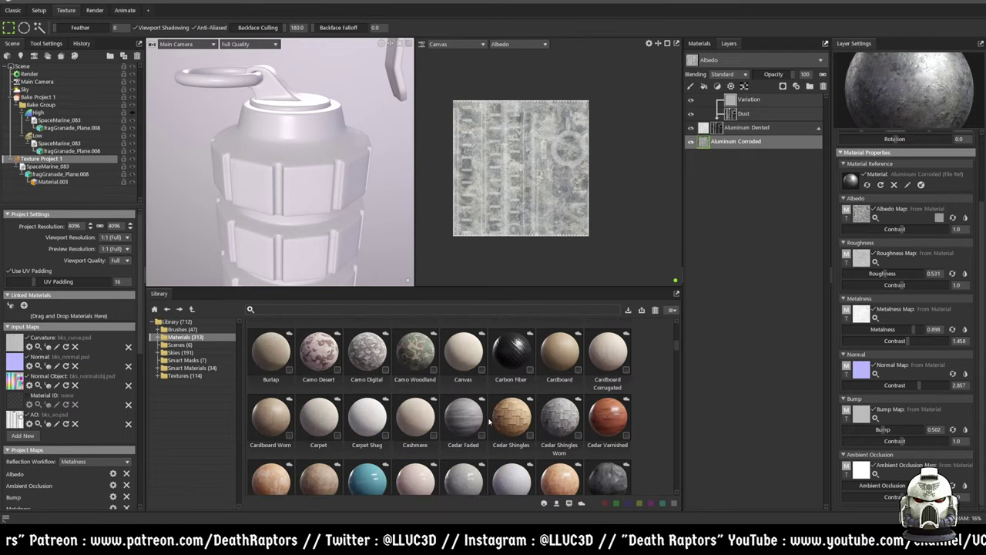
pyautogui.scroll(-10, 489, 418)
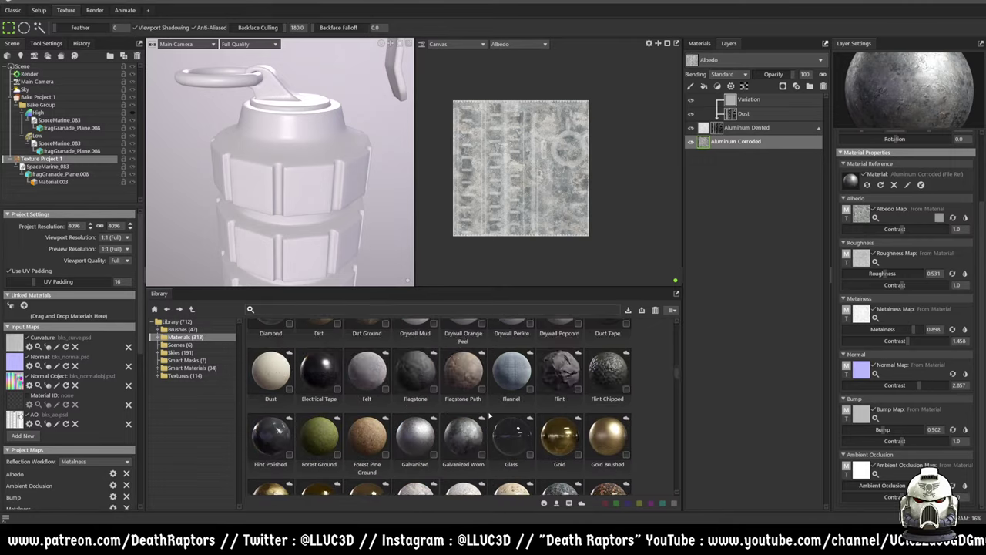
pyautogui.scroll(-3, 493, 405)
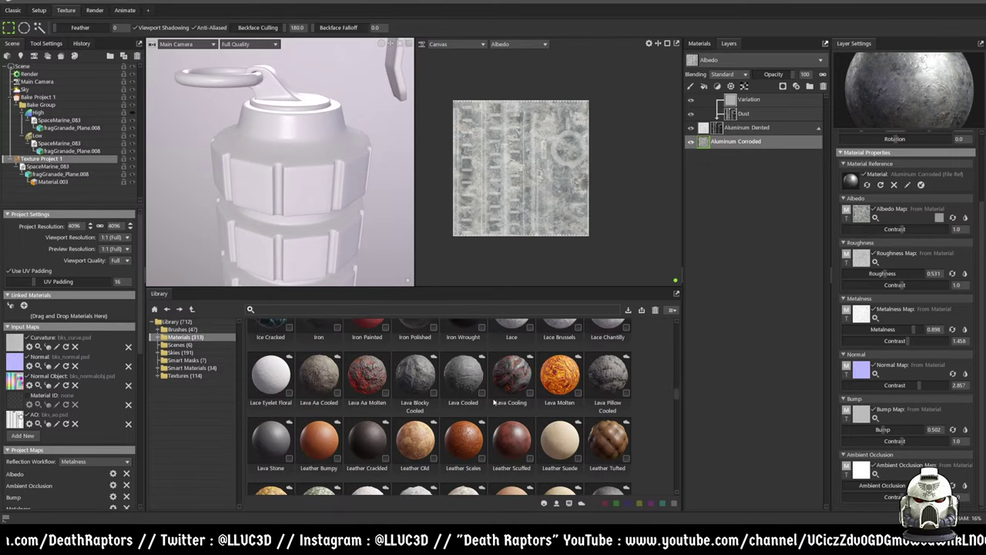
pyautogui.scroll(-10, 494, 403)
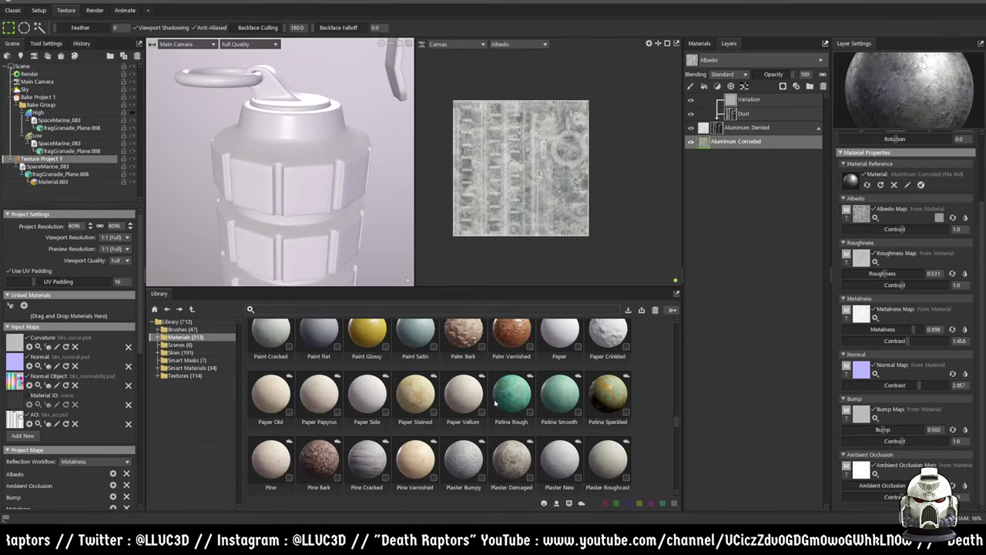
pyautogui.scroll(-3, 494, 402)
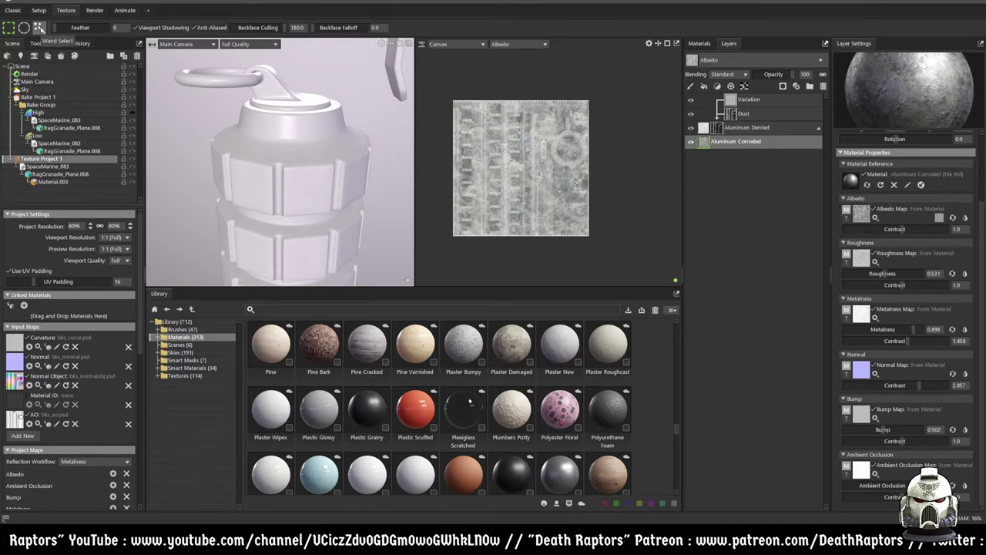
pyautogui.click(38, 27)
pyautogui.click(8, 28)
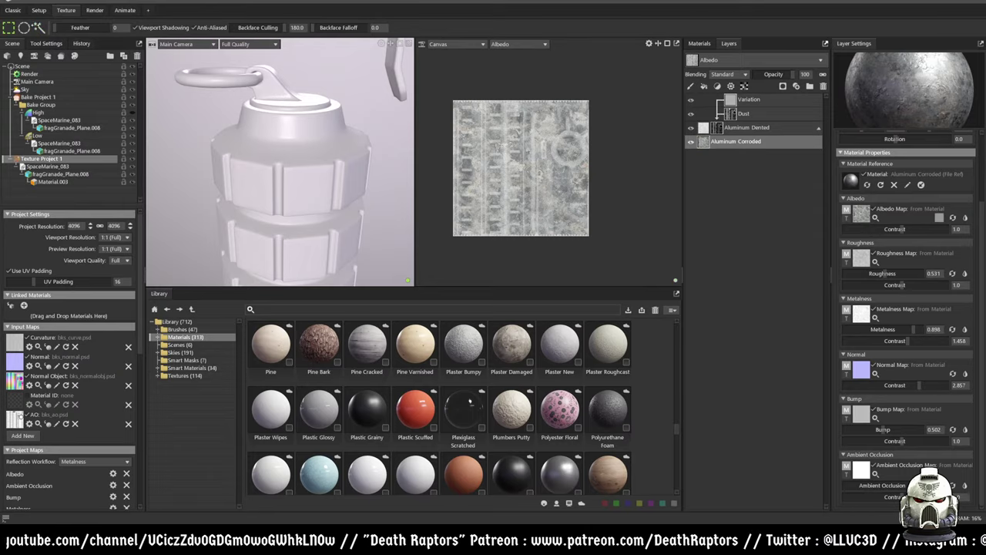
pyautogui.click(125, 10)
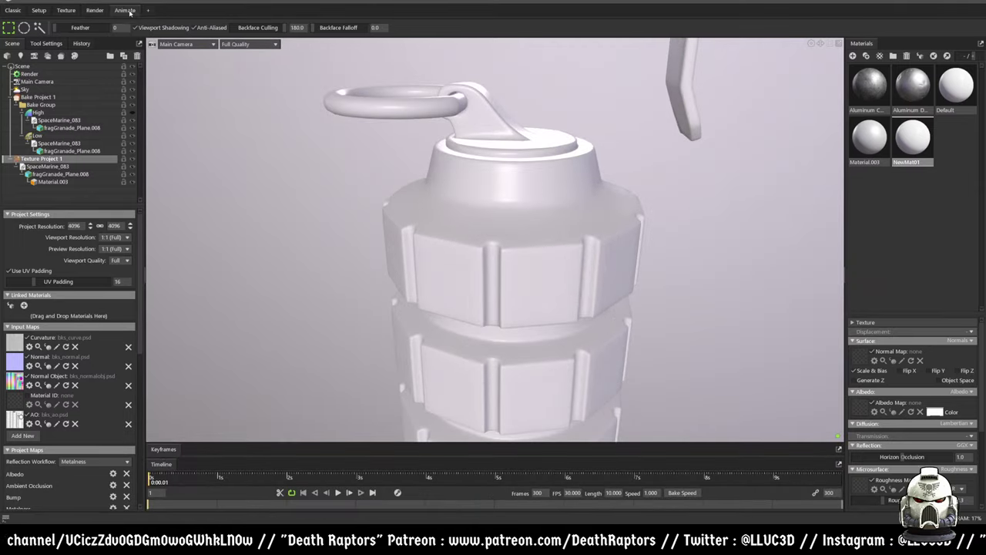
# - Return to the Texture workspace with its canvas and library layout
pyautogui.click(66, 10)
pyautogui.click(38, 10)
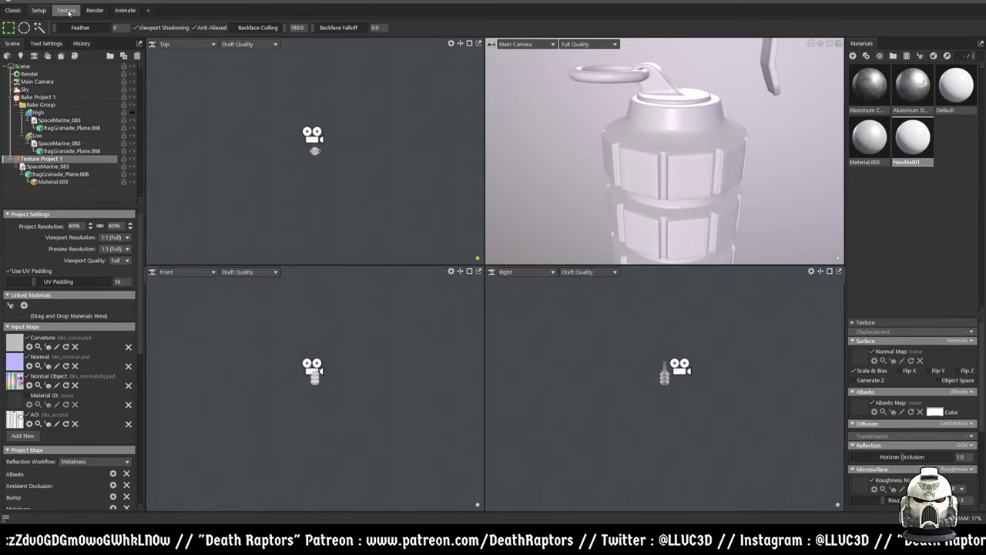
pyautogui.click(68, 11)
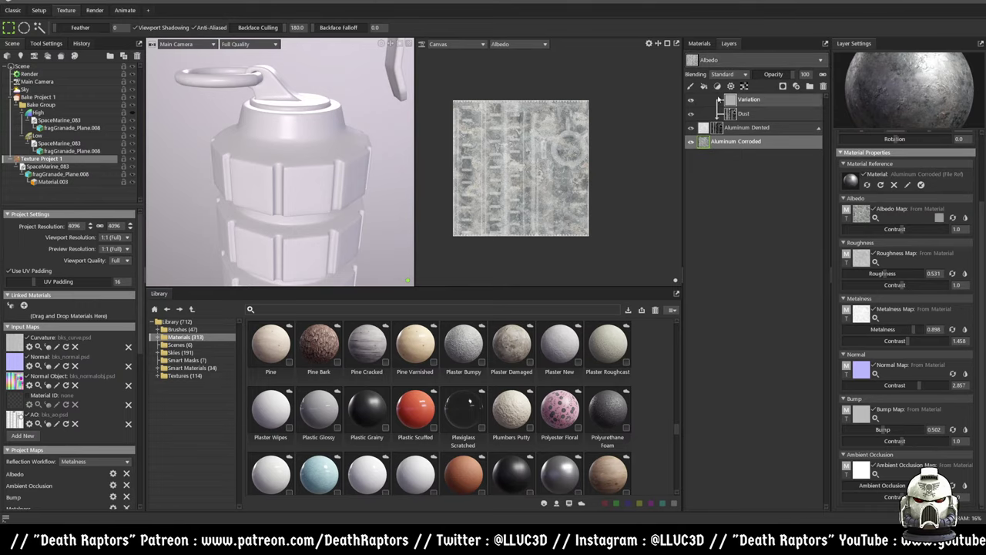
# - Lower the material's Tile U repeat value in its tiling settings
pyautogui.click(699, 44)
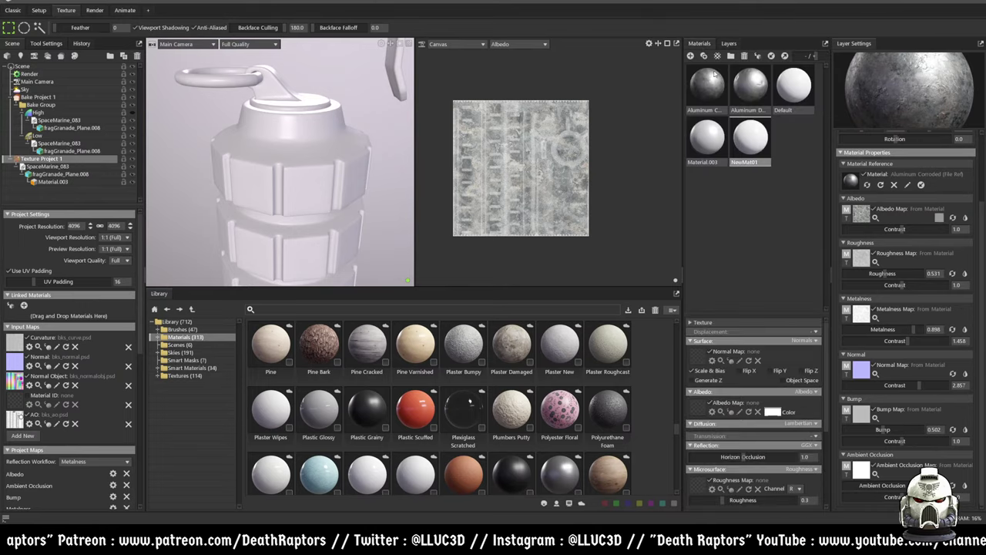
pyautogui.moveTo(737, 313); pyautogui.dragTo(701, 205)
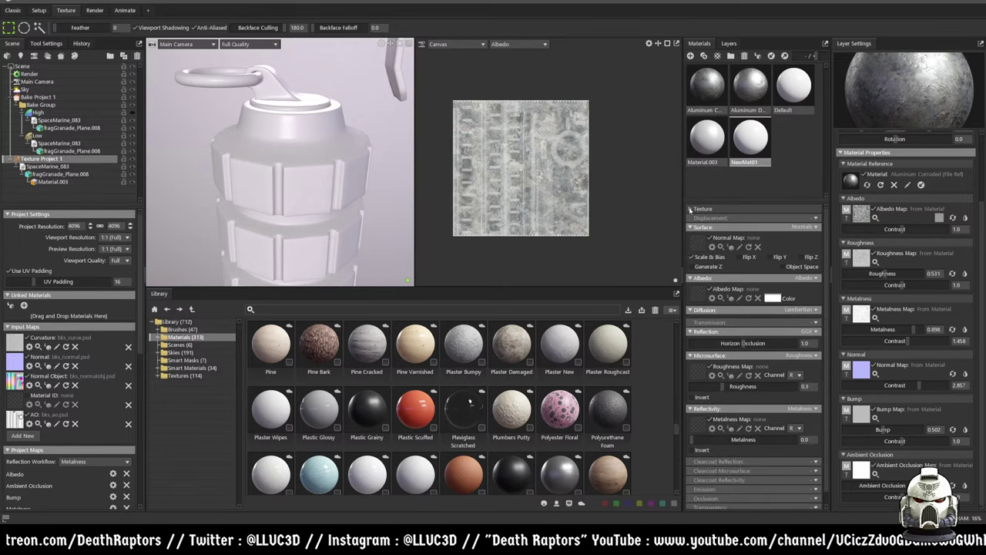
pyautogui.click(696, 209)
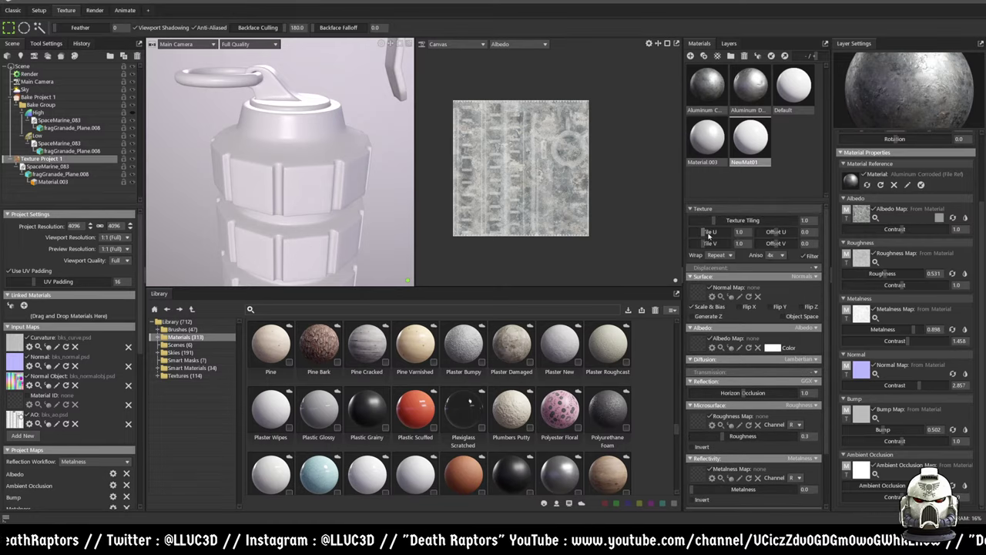
pyautogui.moveTo(722, 231); pyautogui.dragTo(699, 232)
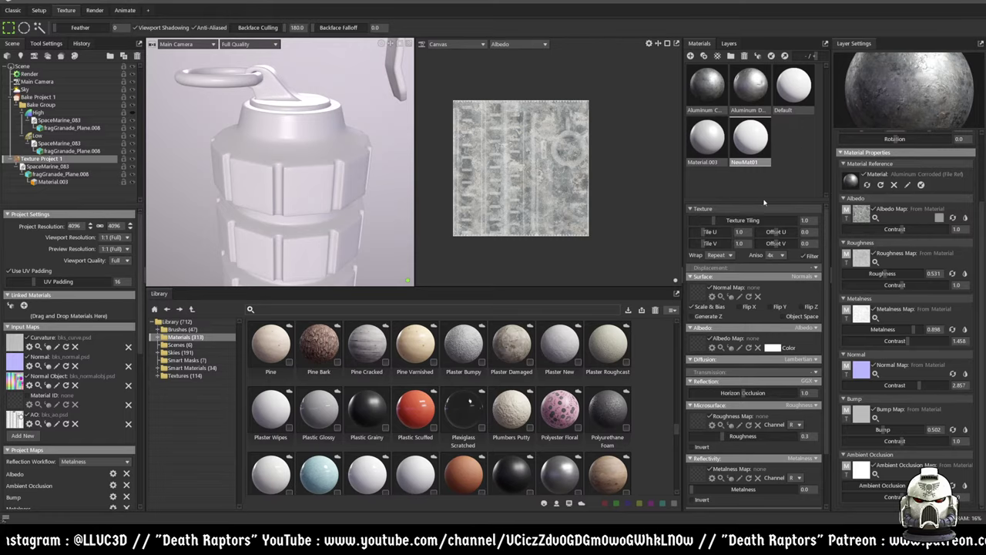
pyautogui.click(732, 44)
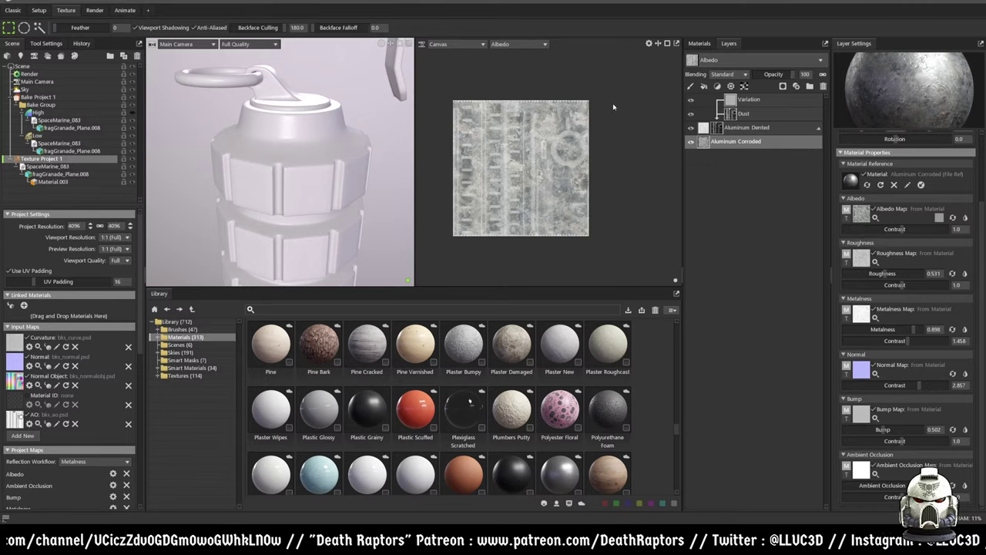
# - Try Aluminum Corroded and Aluminum Dented on the grenade, then reapply plain white NewMat01
pyautogui.click(699, 43)
pyautogui.moveTo(709, 86); pyautogui.dragTo(254, 176)
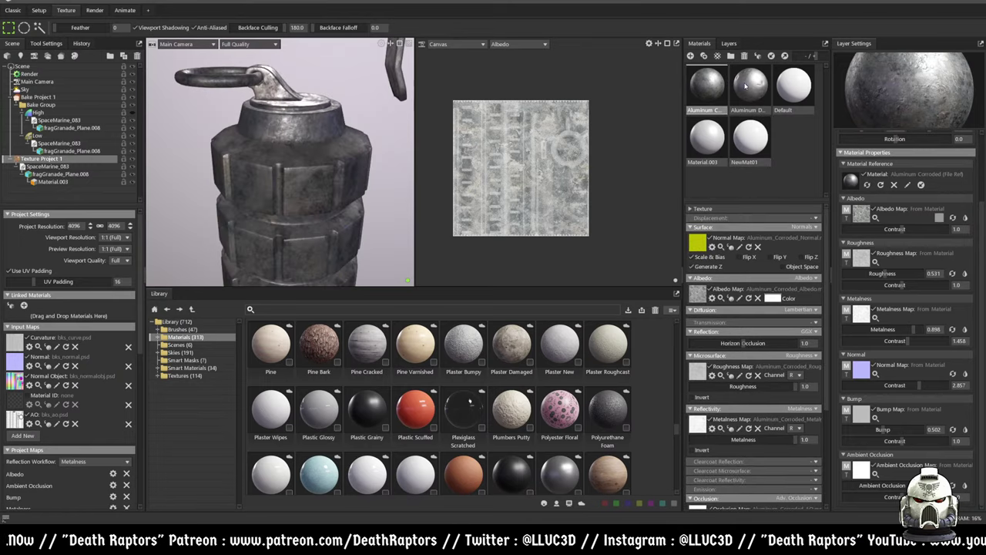
pyautogui.moveTo(745, 86); pyautogui.dragTo(300, 157)
pyautogui.moveTo(764, 143); pyautogui.dragTo(314, 181)
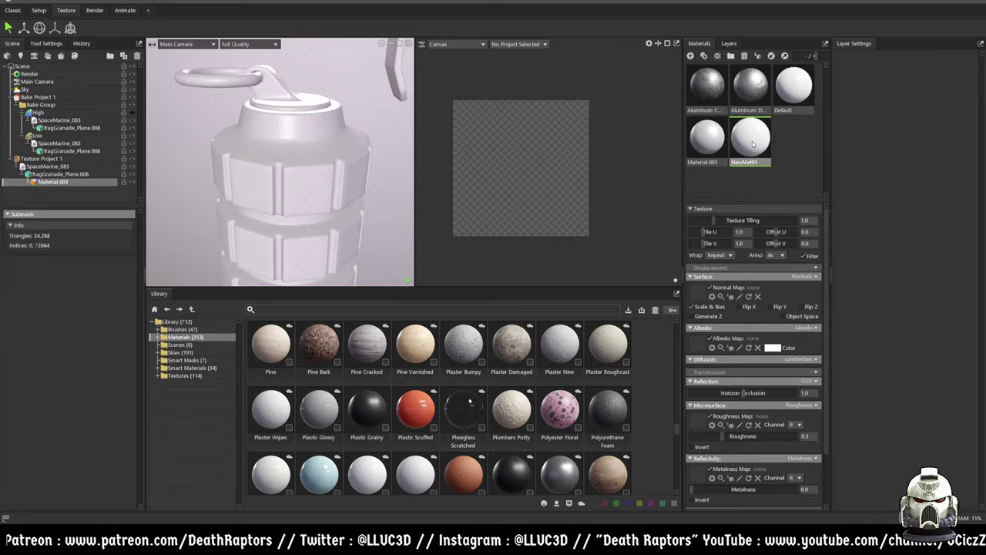
# - Compare settings of Material.003, NewMat01, Default, and the dented and corroded aluminum materials
pyautogui.click(706, 137)
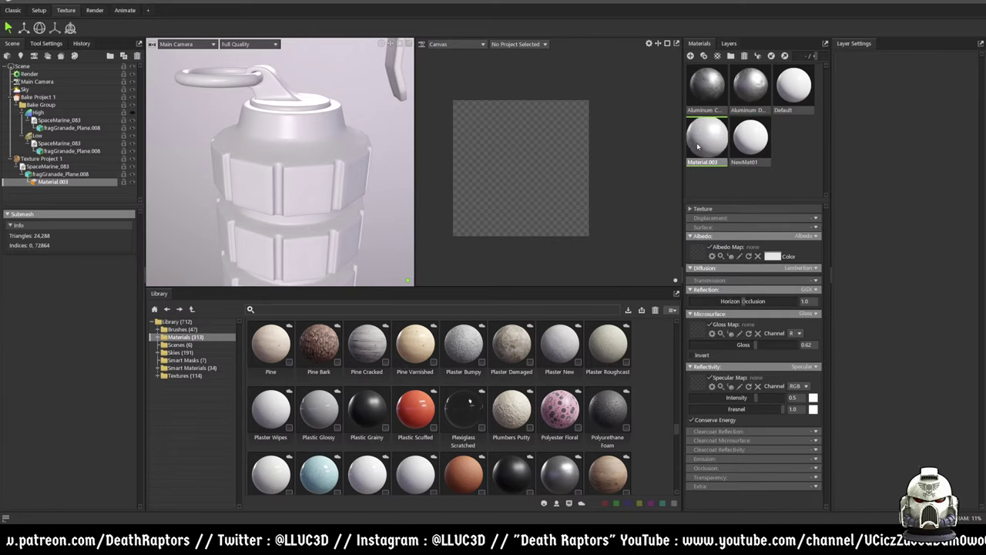
pyautogui.click(750, 139)
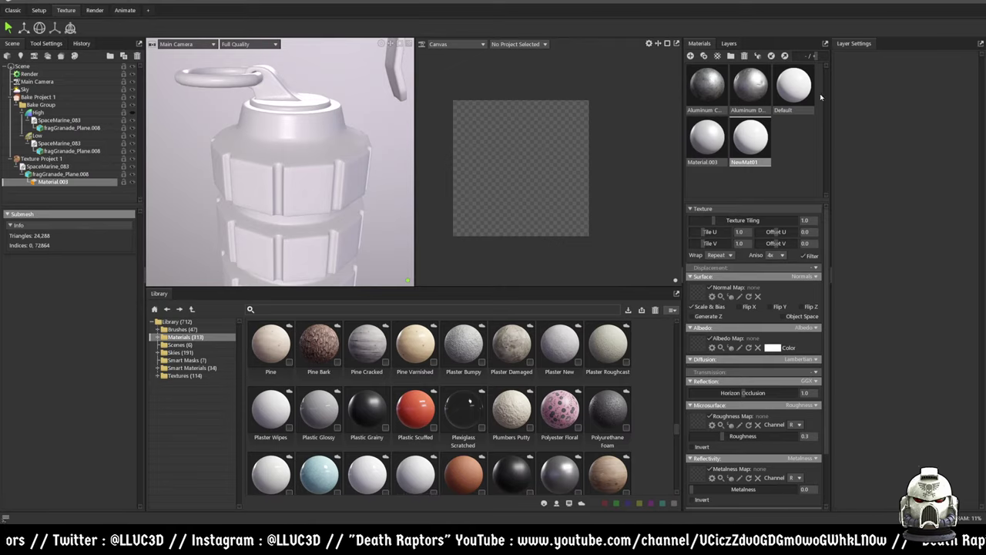
pyautogui.click(707, 137)
pyautogui.click(790, 92)
pyautogui.click(750, 86)
pyautogui.click(706, 86)
pyautogui.click(759, 151)
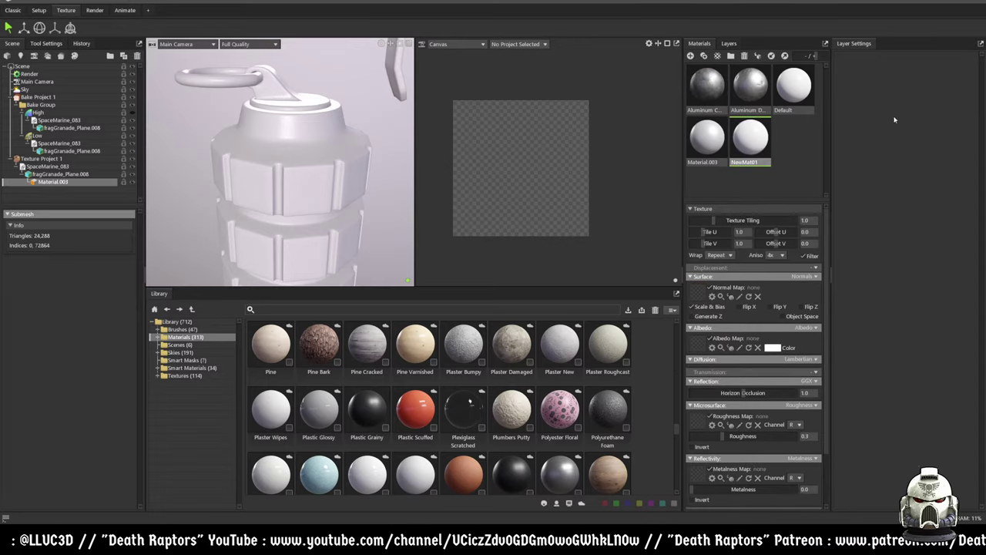
# - Select the texture project, SpaceMarine_083 and the fragGranade_Plane.008 mesh in the Scene tree
pyautogui.click(40, 158)
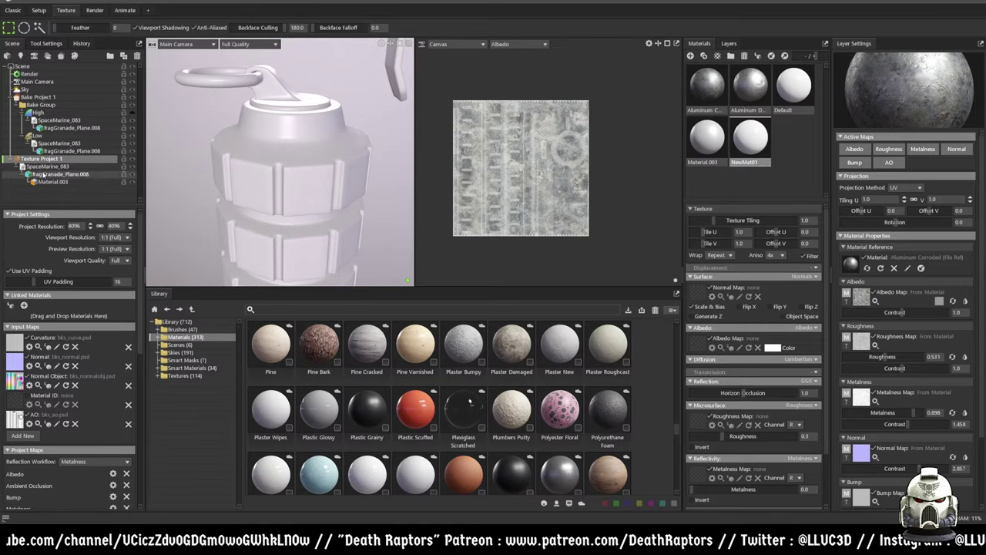
pyautogui.click(46, 167)
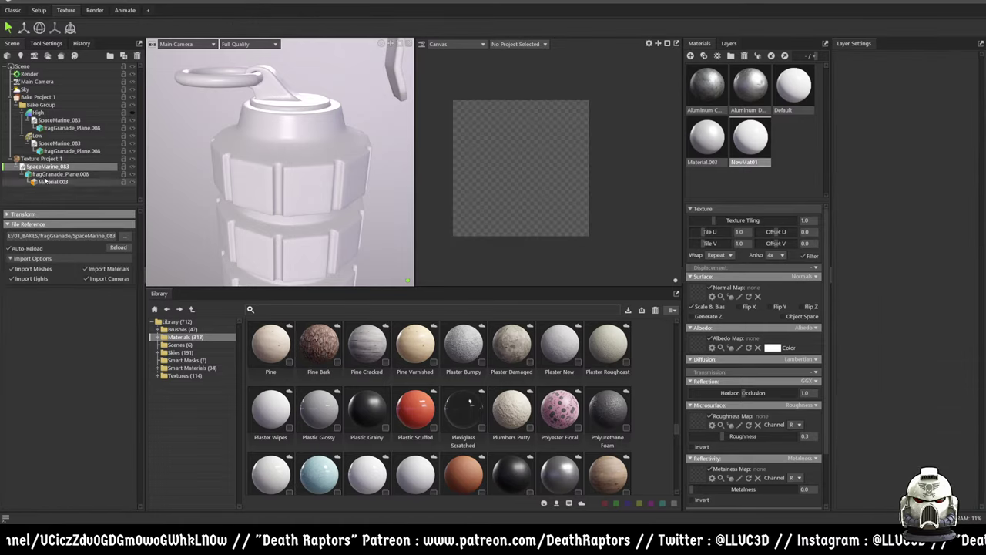
pyautogui.click(45, 182)
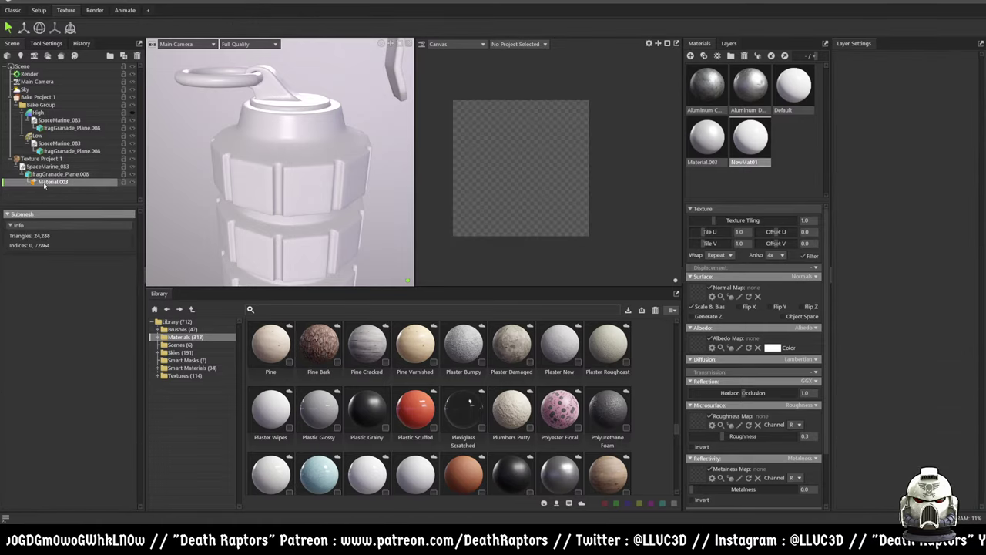
pyautogui.click(47, 174)
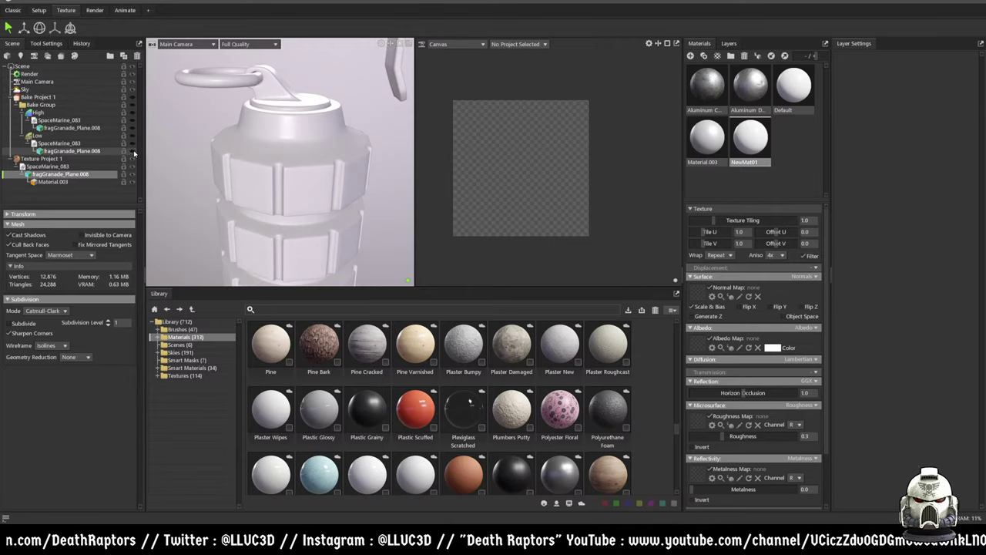
pyautogui.click(11, 97)
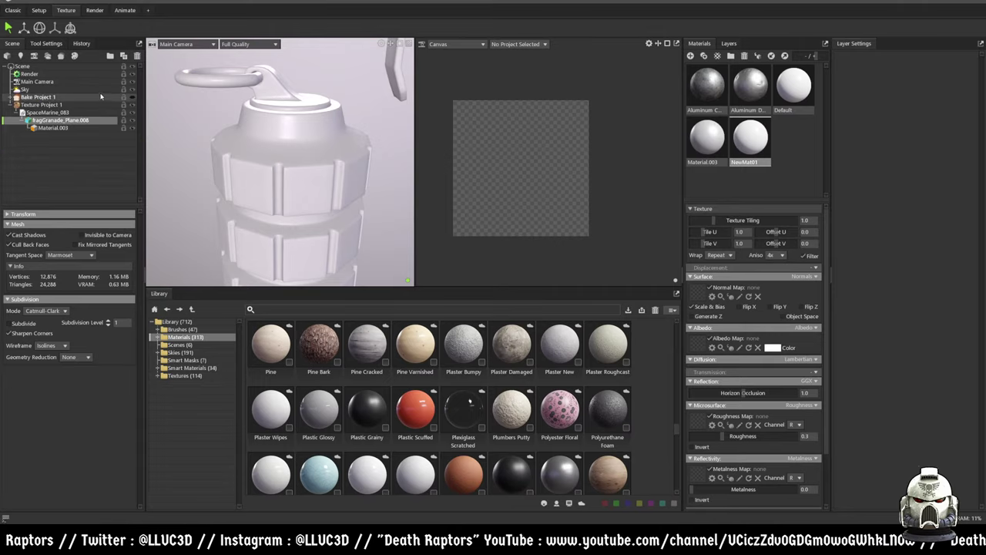
pyautogui.click(115, 120)
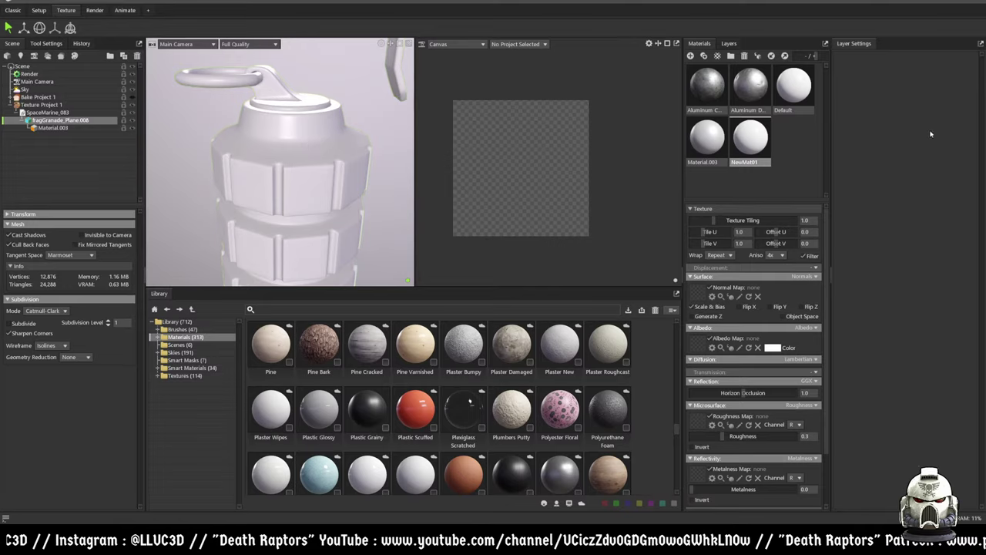
# - Apply NewMat01 to the grenade and display Material.003's gloss 0.62 and specular settings
pyautogui.moveTo(751, 139); pyautogui.dragTo(301, 147)
pyautogui.click(51, 127)
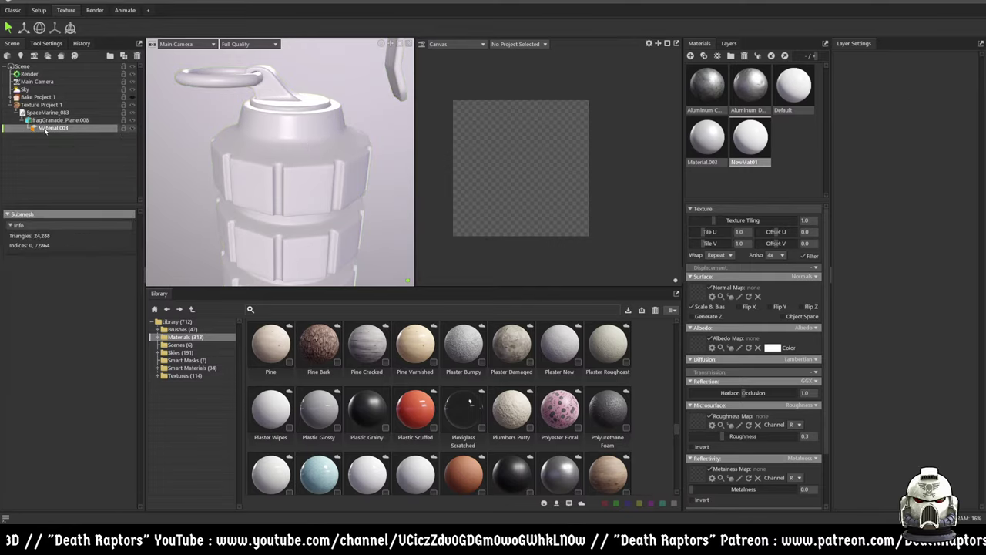
pyautogui.click(719, 147)
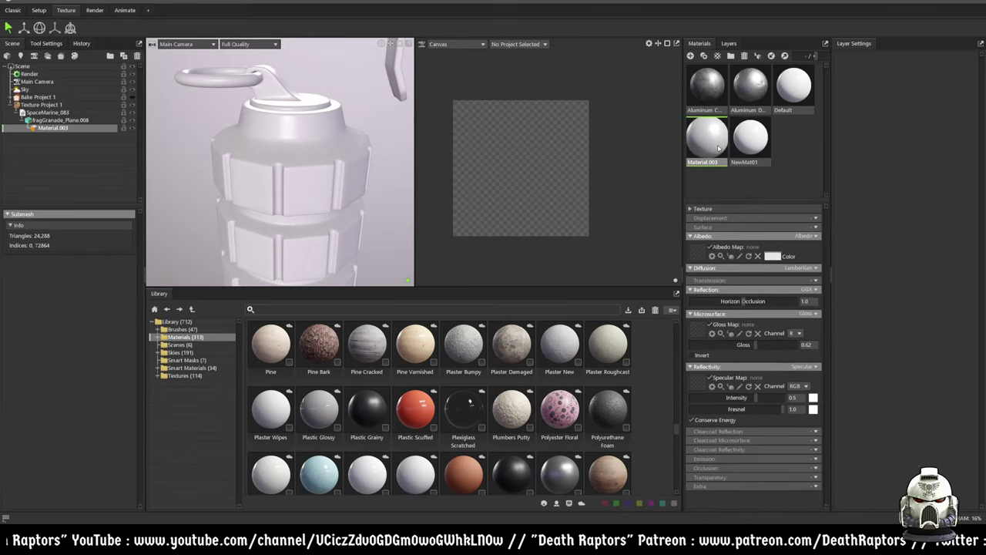
# - Duplicate Material.003 and apply the copy to the FragGrenade_Plane.008 mesh
pyautogui.rightClick(718, 148)
pyautogui.click(738, 158)
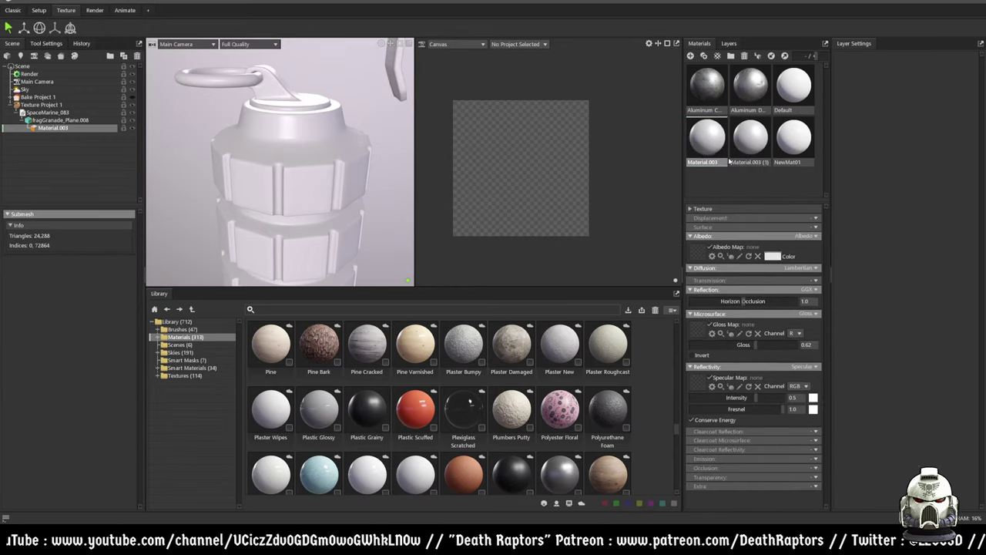
pyautogui.moveTo(747, 159); pyautogui.dragTo(308, 175)
pyautogui.click(306, 157)
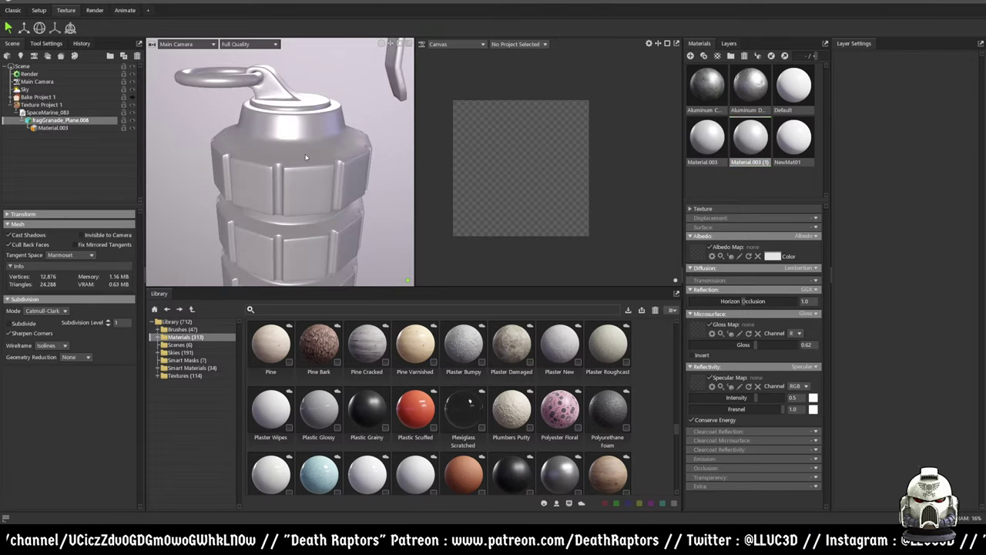
pyautogui.moveTo(768, 152); pyautogui.dragTo(295, 194)
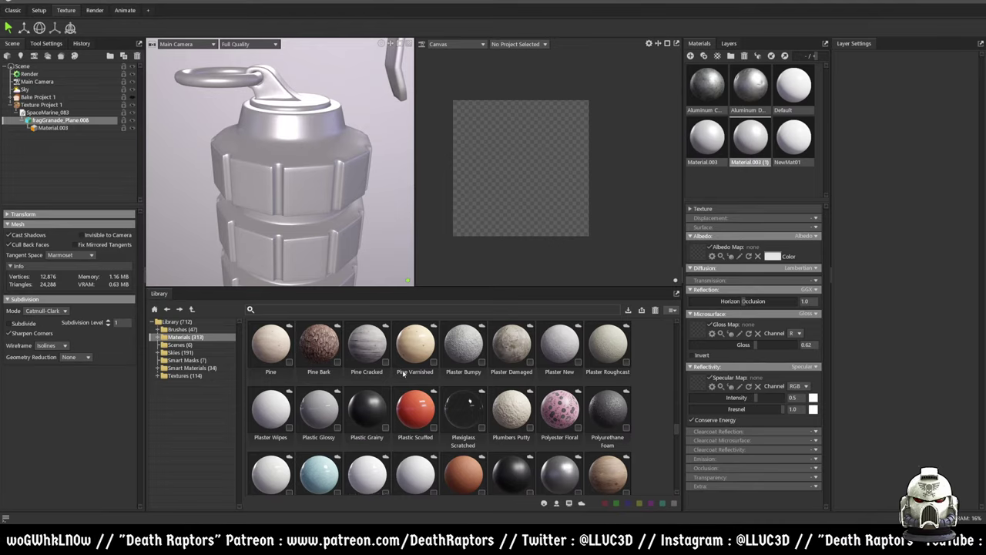
pyautogui.scroll(10, 481, 351)
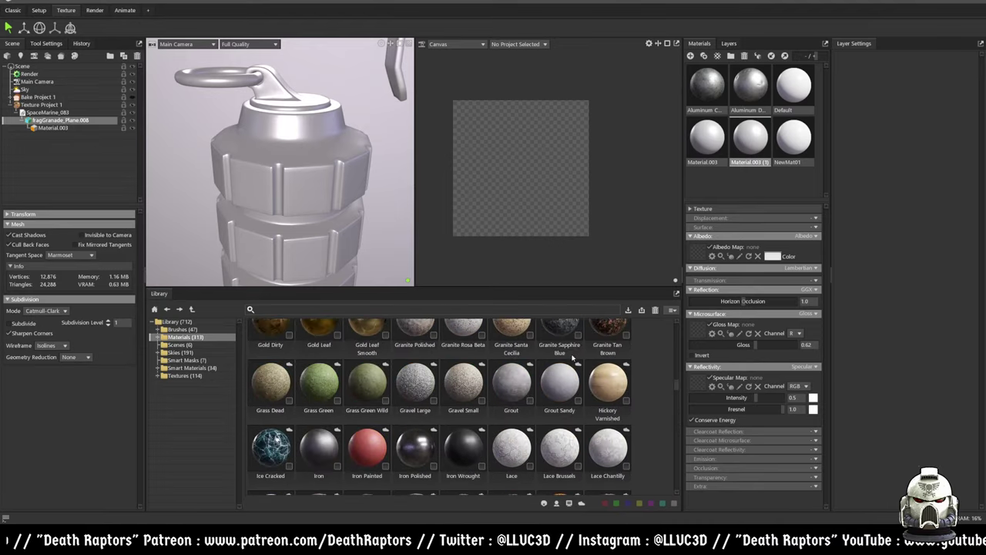
# - Add Aluminum Corroded from the Library to the scene and reapply Material.003 to the grenade
pyautogui.moveTo(556, 349); pyautogui.dragTo(894, 185)
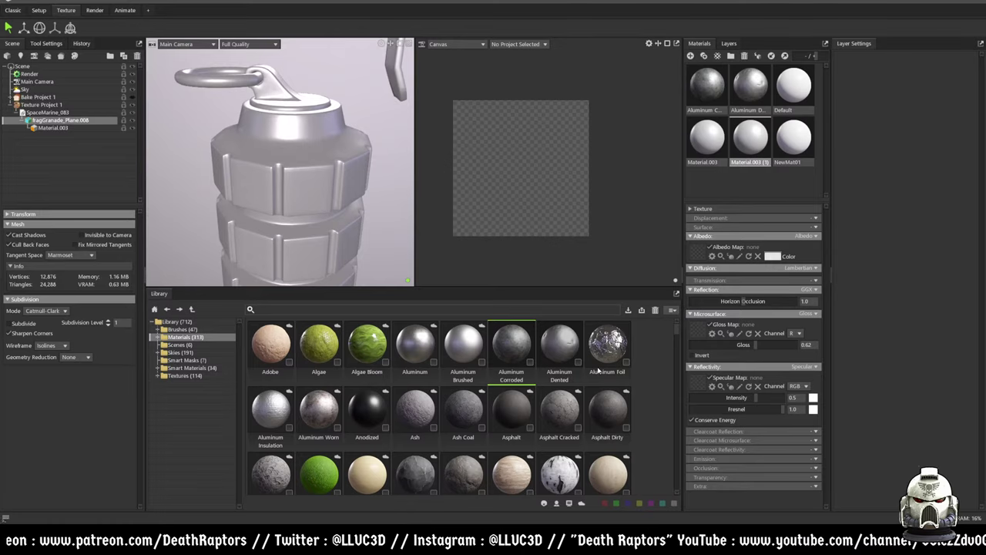
pyautogui.moveTo(515, 348); pyautogui.dragTo(754, 139)
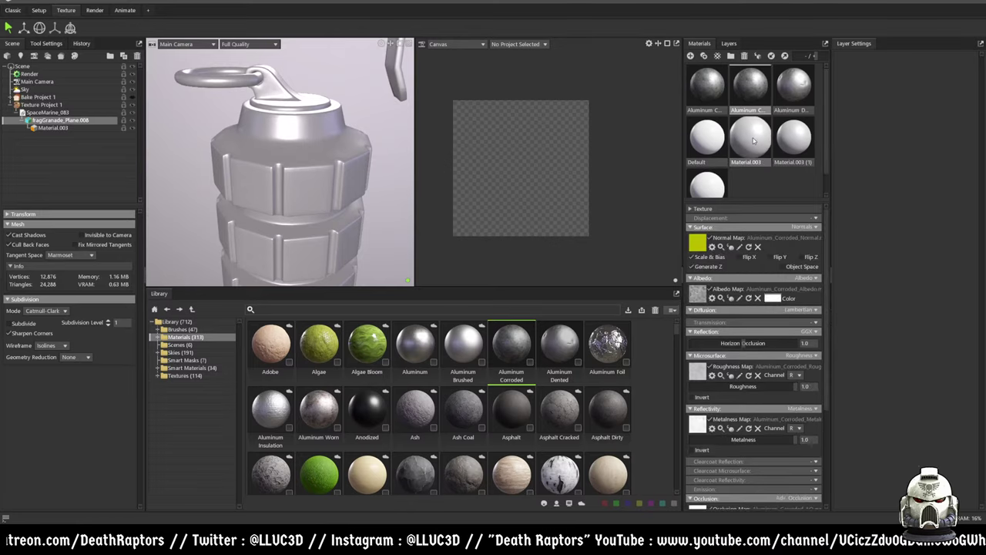
pyautogui.click(753, 156)
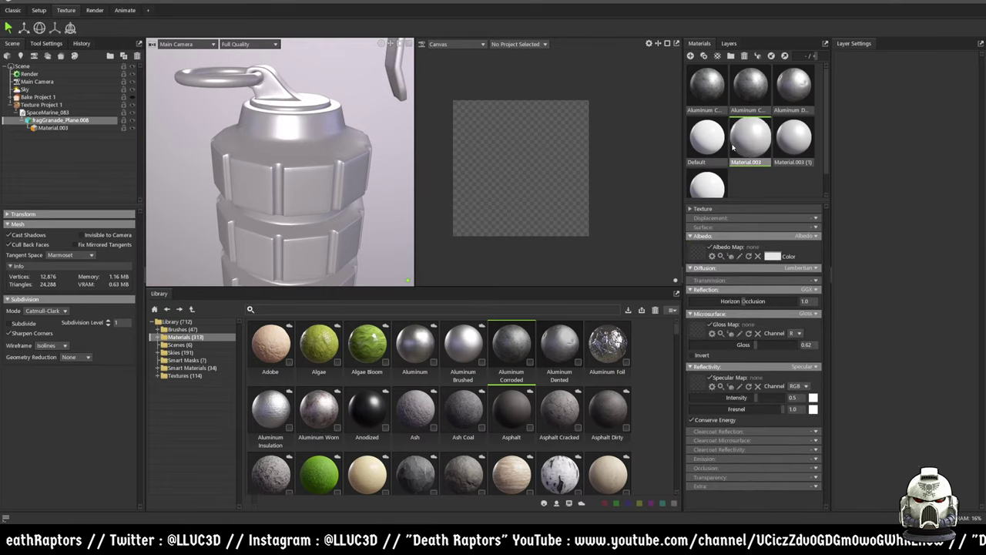
pyautogui.moveTo(753, 154); pyautogui.dragTo(316, 189)
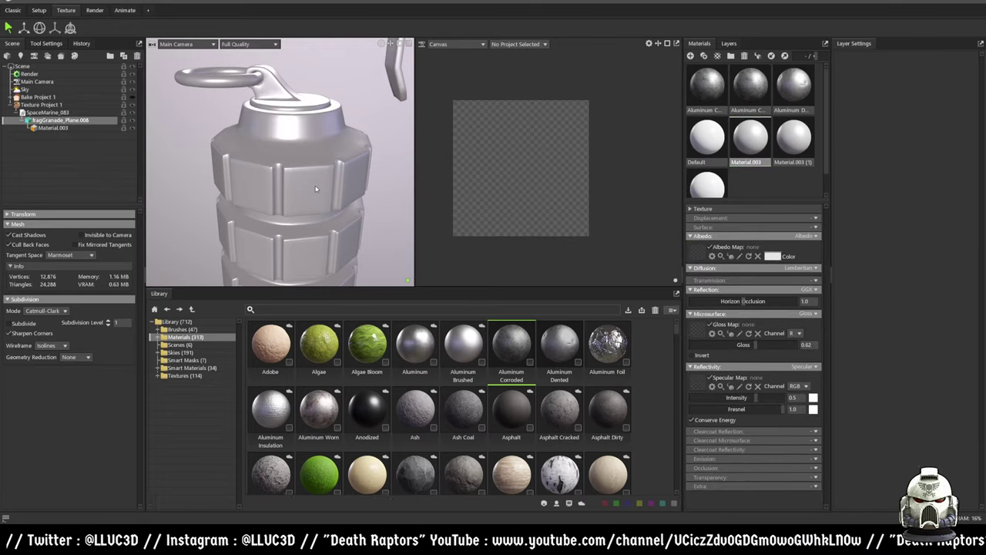
pyautogui.moveTo(749, 147); pyautogui.dragTo(305, 155)
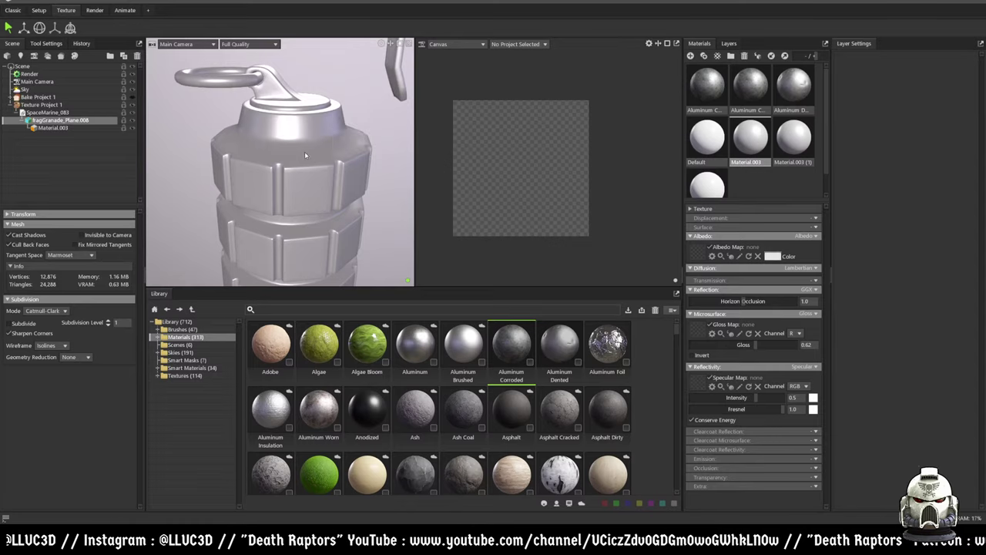
pyautogui.rightClick(744, 132)
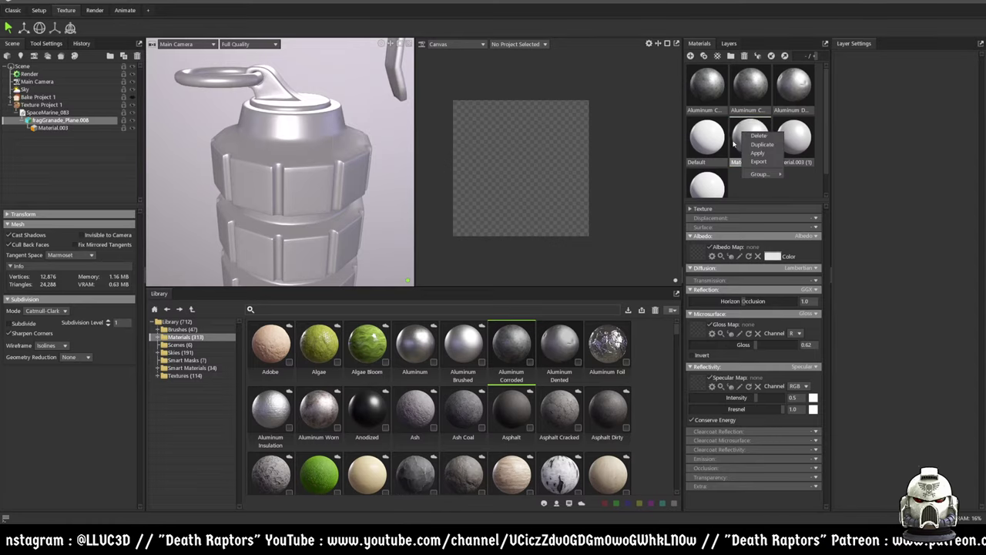
# - Open Texture Project 1's albedo canvas and show its layer stack
pyautogui.click(757, 153)
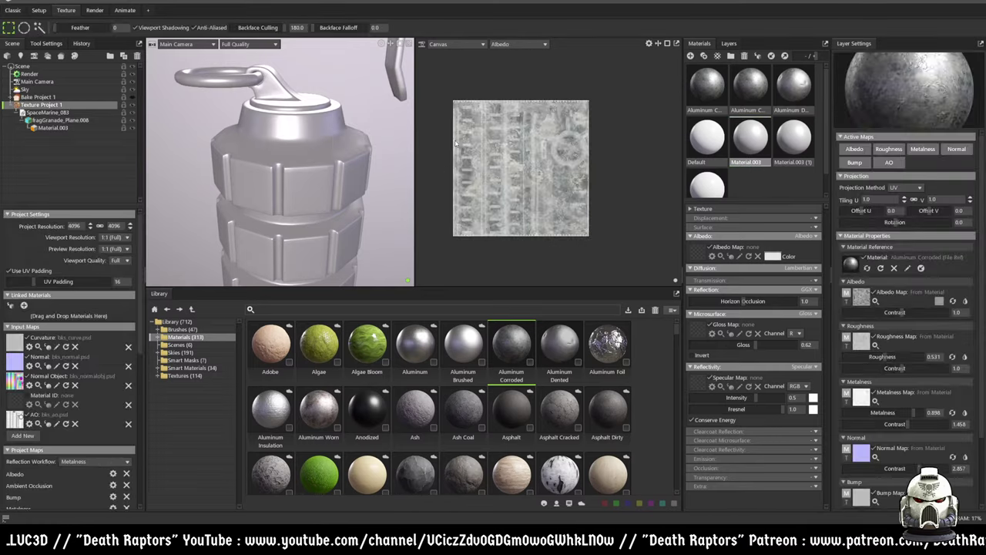
pyautogui.scroll(-2, 882, 237)
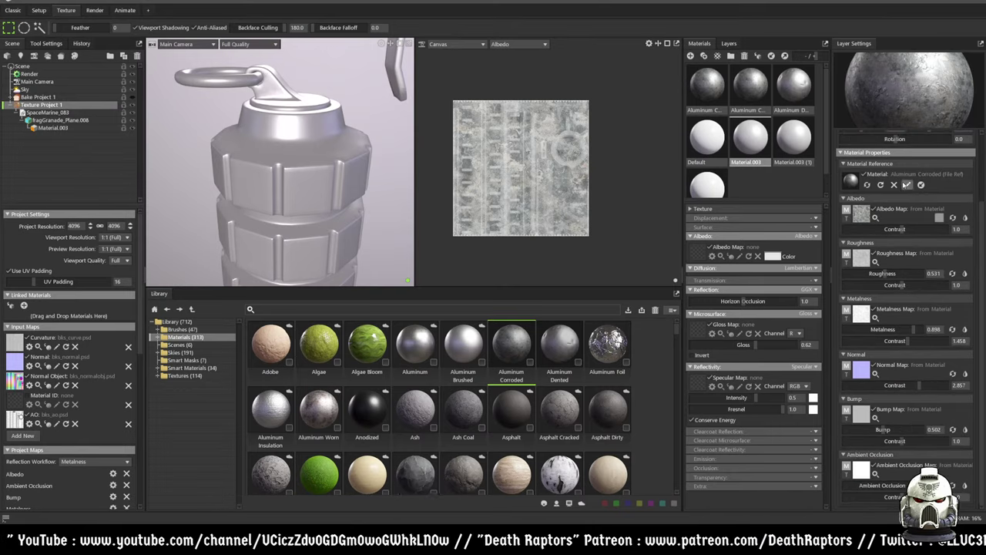
pyautogui.scroll(2, 907, 185)
pyautogui.click(728, 43)
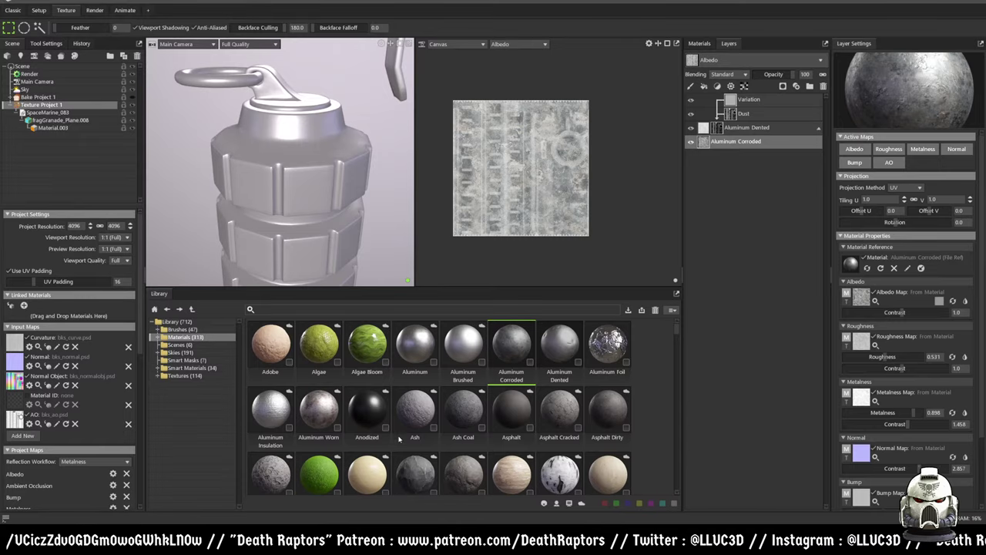
# - Browse the Library's 113 materials and its options list
pyautogui.scroll(-3, 398, 447)
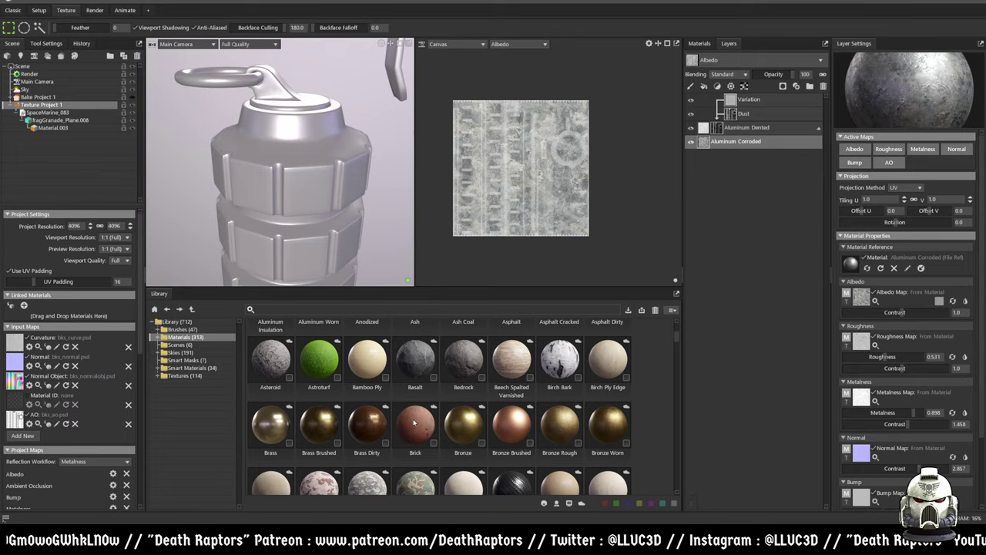
pyautogui.scroll(-9, 416, 422)
pyautogui.scroll(-2, 367, 425)
pyautogui.scroll(8, 478, 377)
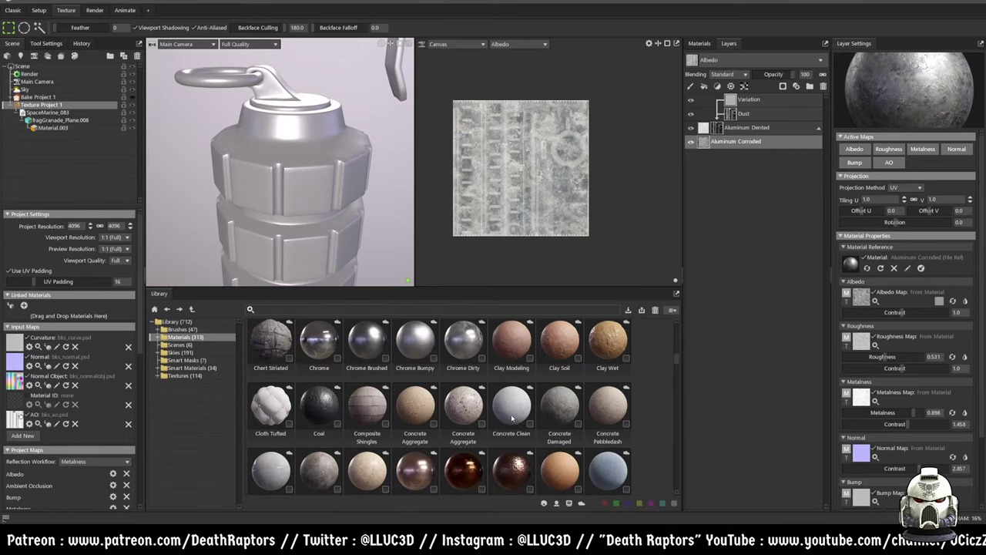
pyautogui.scroll(1, 515, 414)
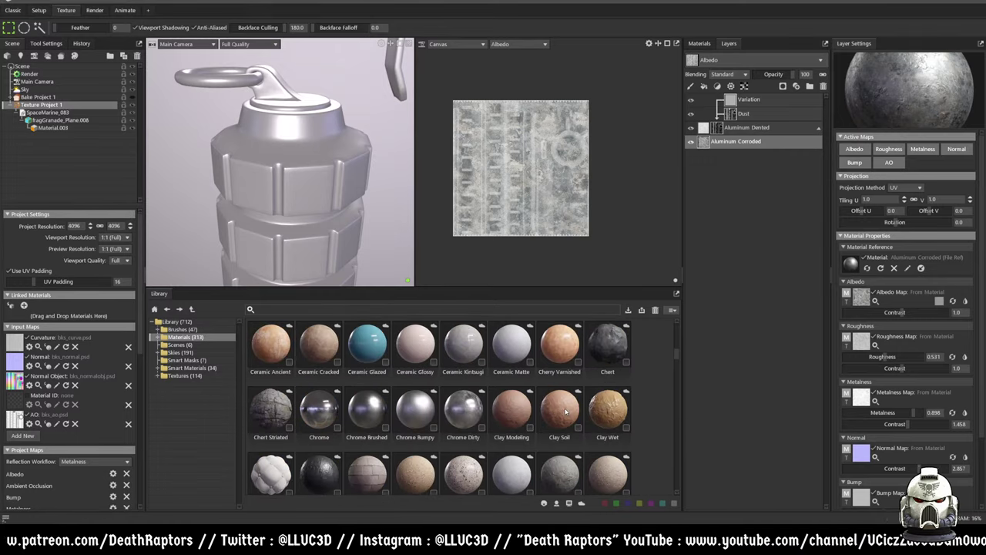
pyautogui.scroll(-5, 555, 416)
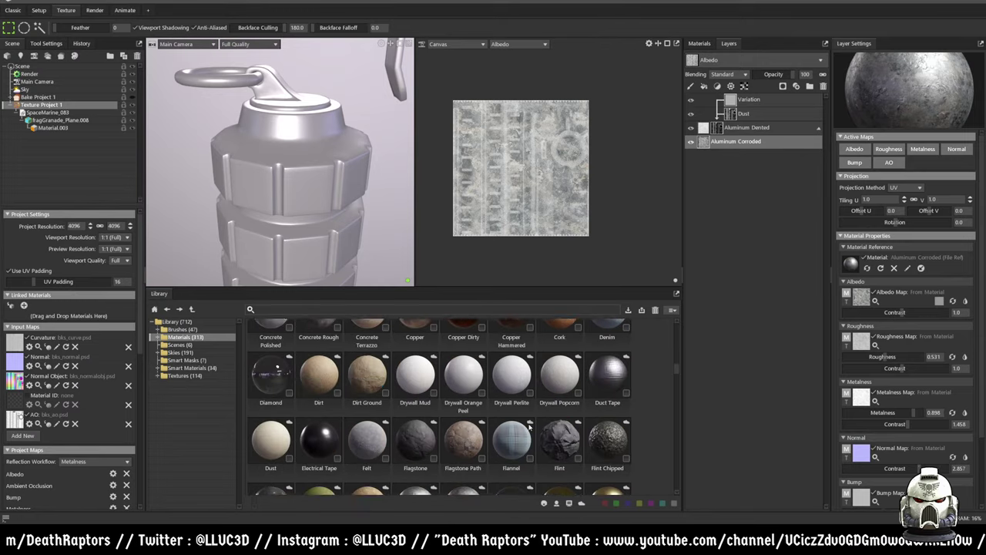
pyautogui.scroll(2, 529, 426)
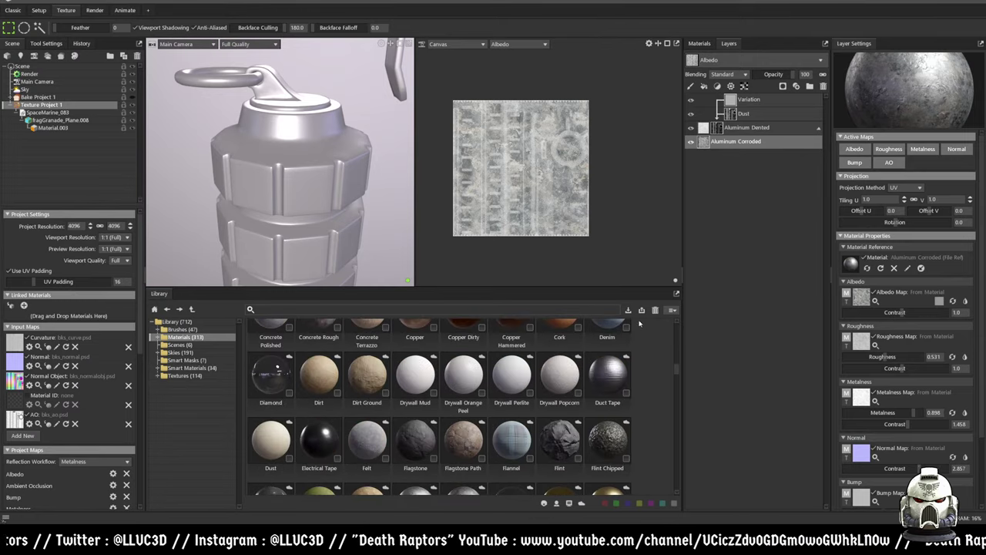
pyautogui.click(673, 310)
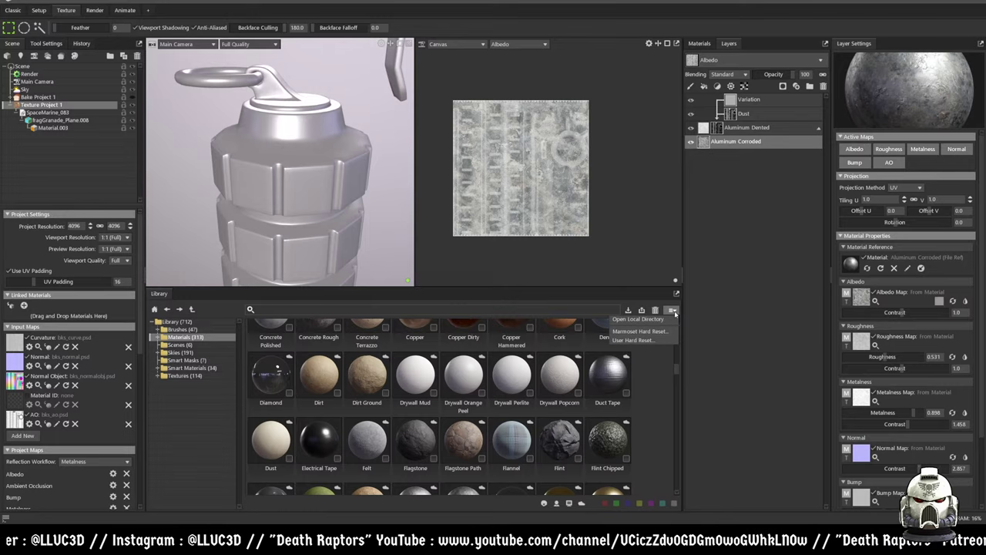
# - Add the Electrical Tape library material as a layer above Variation and Dust
pyautogui.click(669, 323)
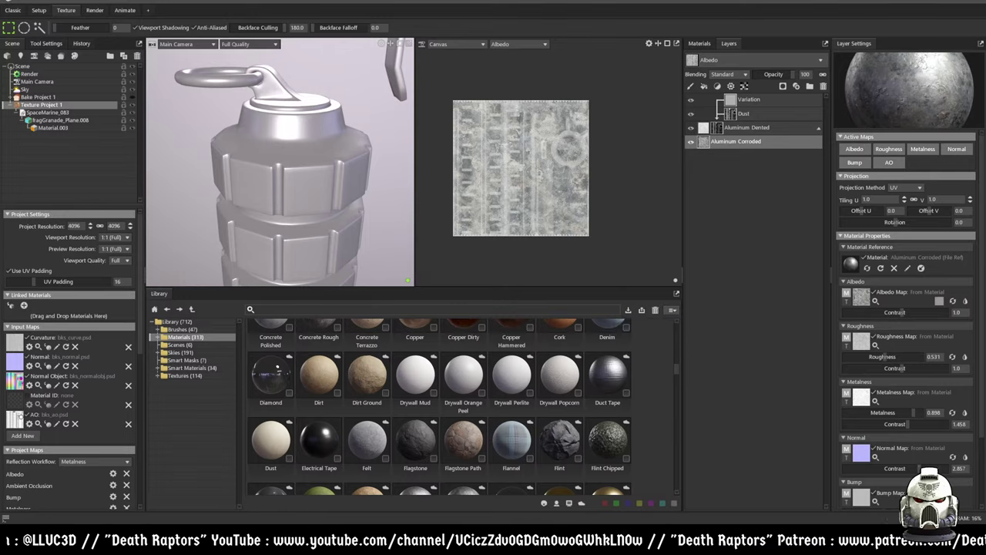
pyautogui.click(673, 311)
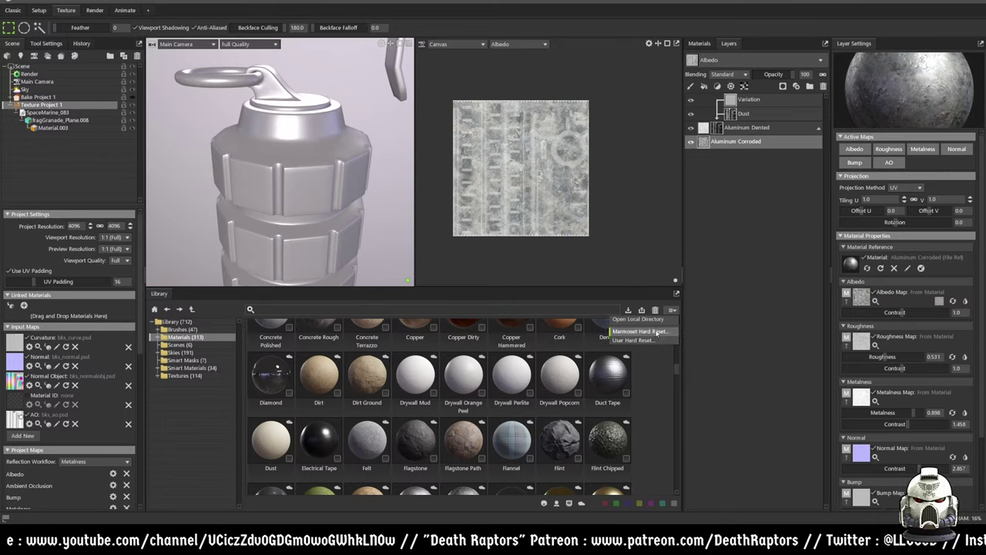
pyautogui.click(217, 311)
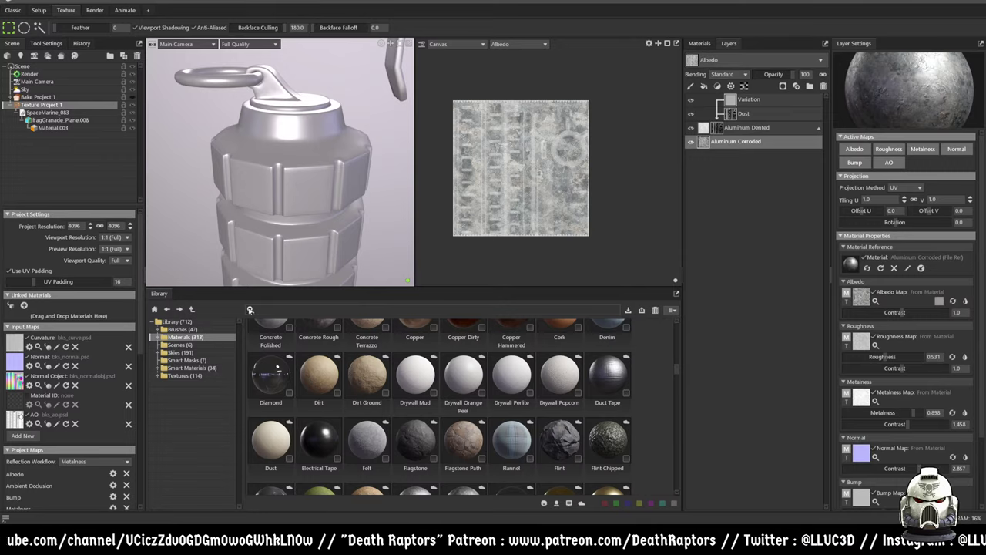
pyautogui.scroll(-1, 440, 411)
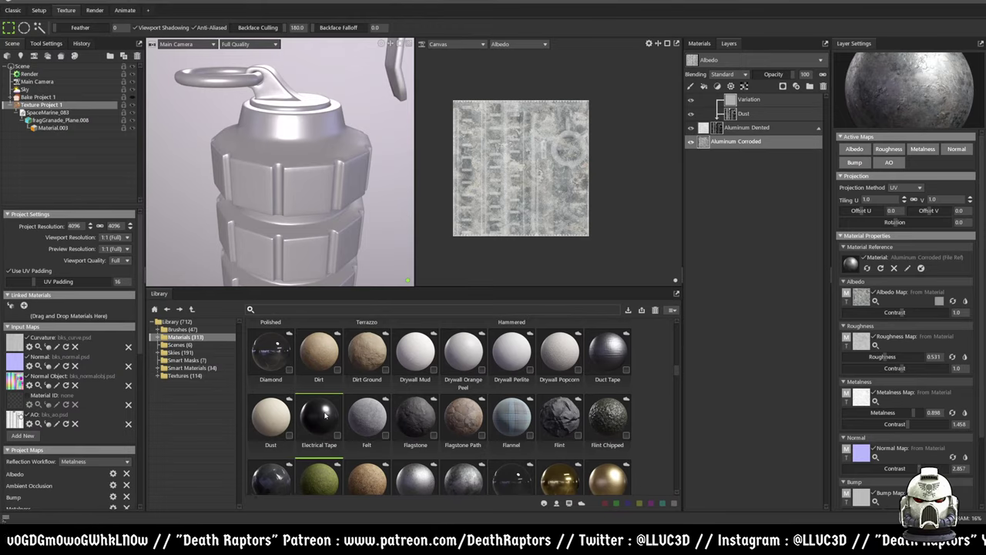
pyautogui.moveTo(321, 421); pyautogui.dragTo(736, 96)
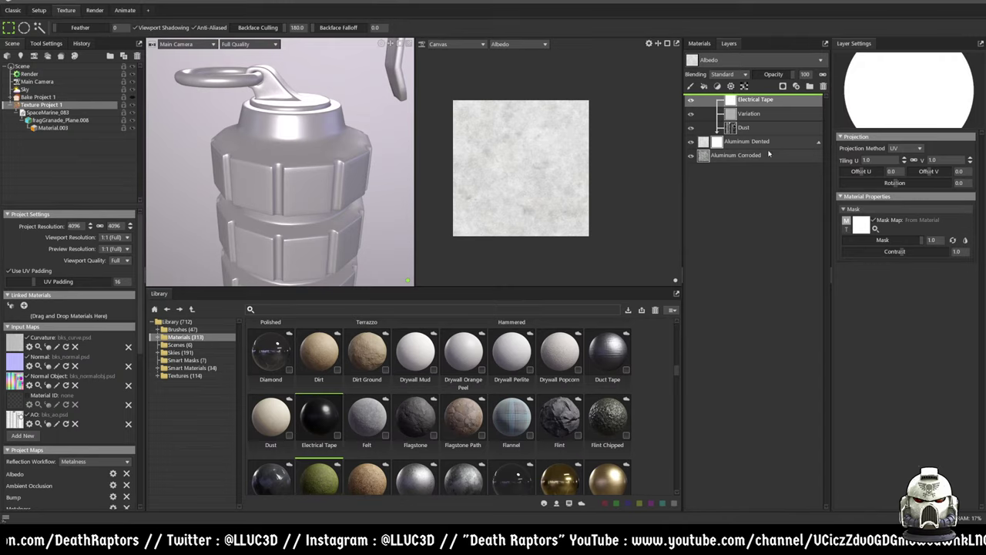
# - Remove a duplicate Electrical Tape layer, then browse the Smart Masks and pick Dirt Fine
pyautogui.click(725, 101)
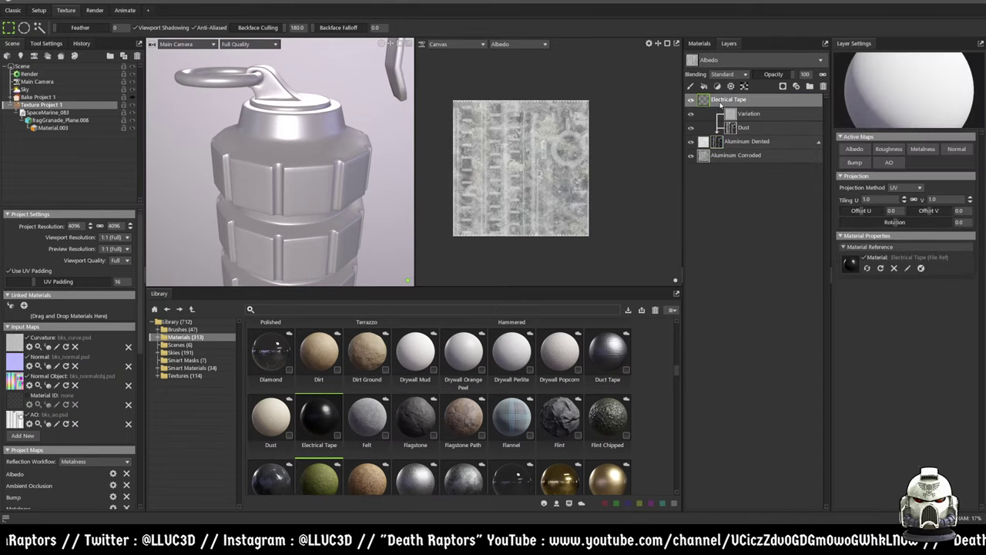
pyautogui.moveTo(319, 419); pyautogui.dragTo(762, 115)
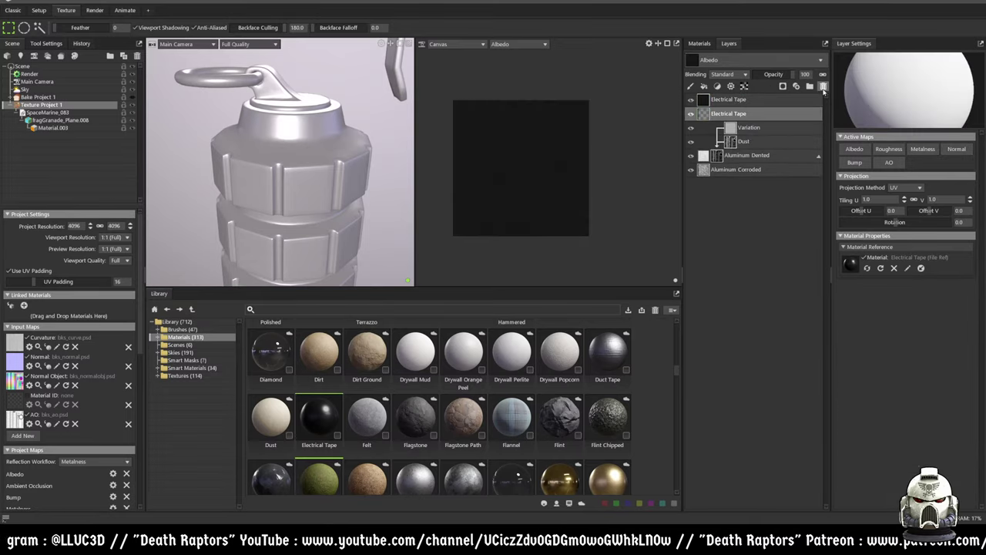
pyautogui.click(823, 86)
pyautogui.click(725, 100)
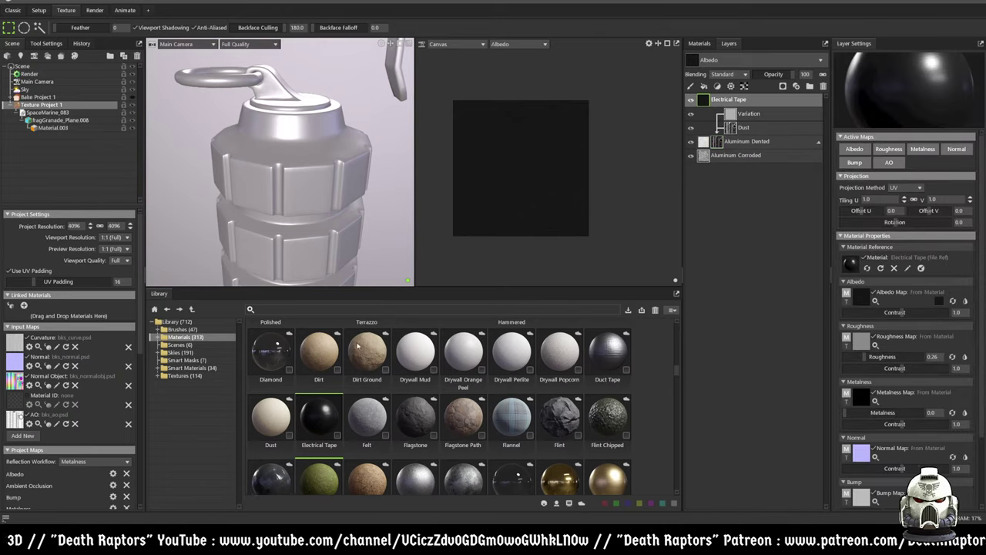
pyautogui.click(185, 359)
pyautogui.click(267, 360)
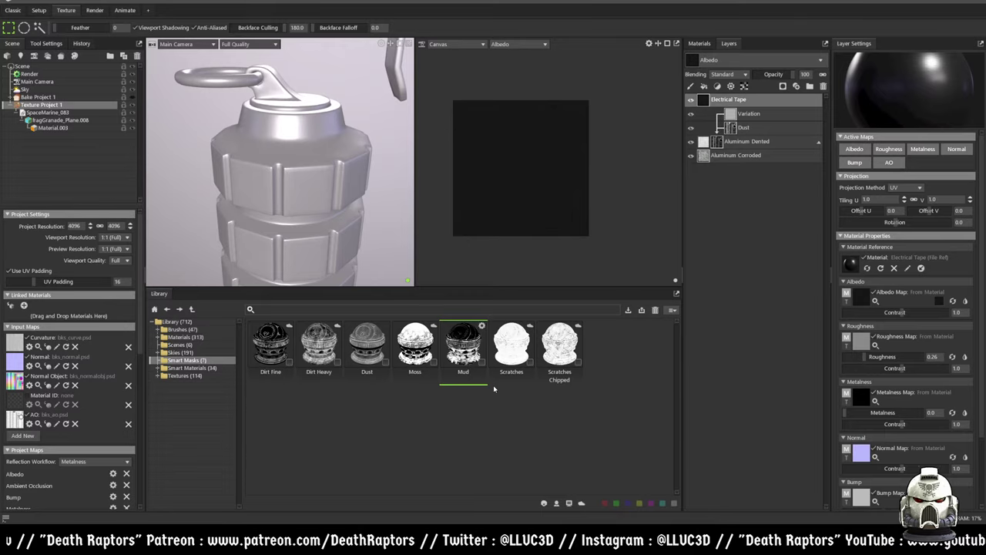
# - Add the Mud smart mask above Electrical Tape and check the Roughness and Albedo channels
pyautogui.moveTo(465, 355); pyautogui.dragTo(732, 96)
pyautogui.click(741, 142)
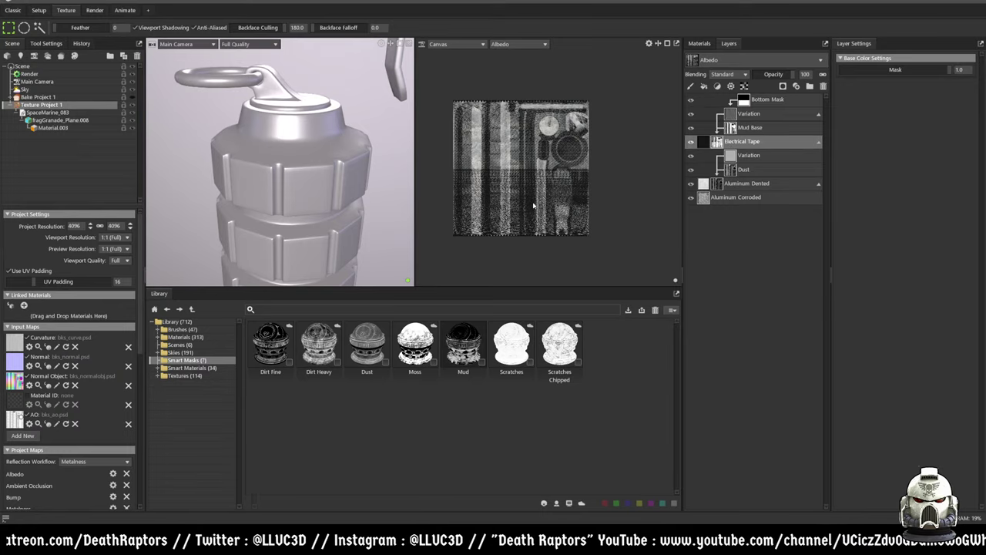
pyautogui.scroll(3, 532, 194)
pyautogui.scroll(2, 532, 193)
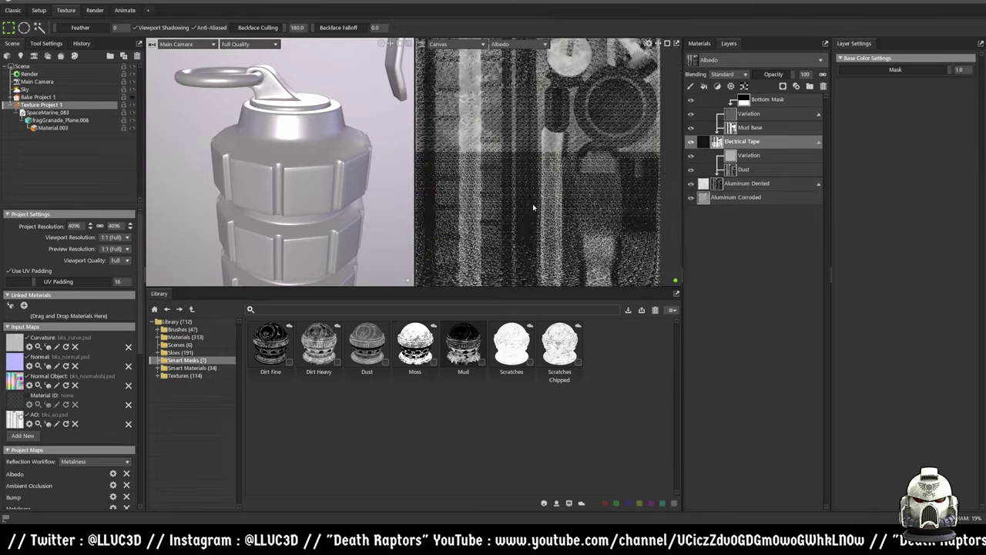
pyautogui.scroll(-5, 533, 207)
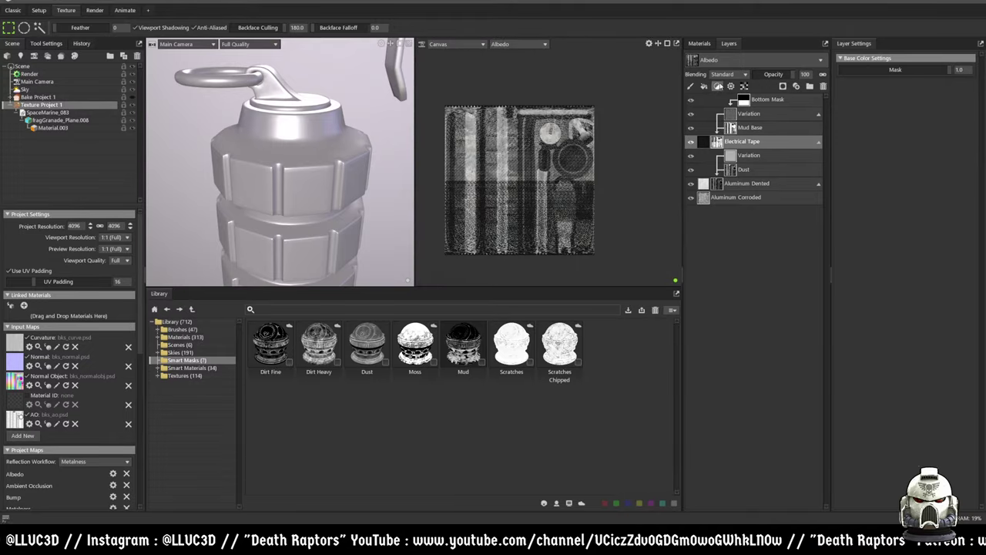
pyautogui.click(704, 61)
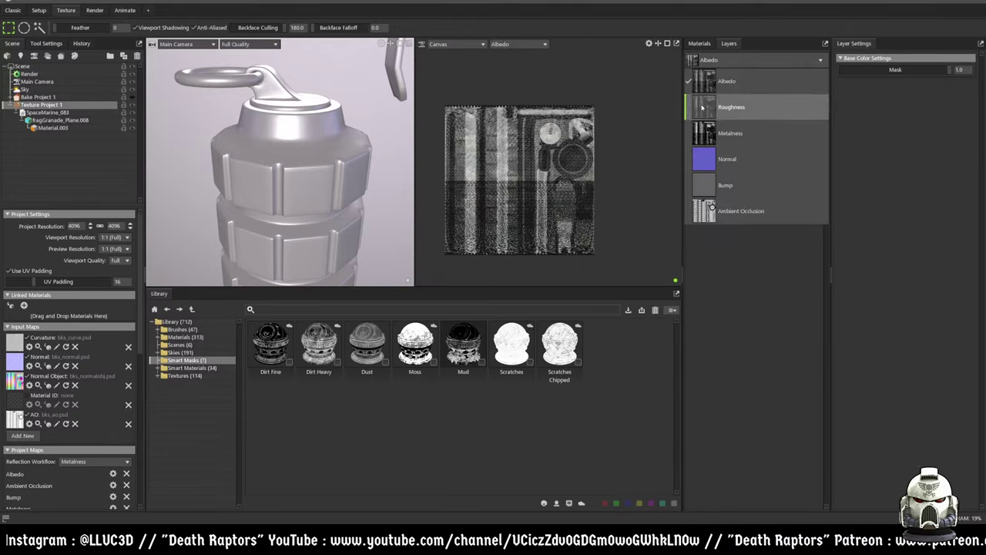
pyautogui.click(705, 105)
pyautogui.click(704, 60)
pyautogui.click(705, 74)
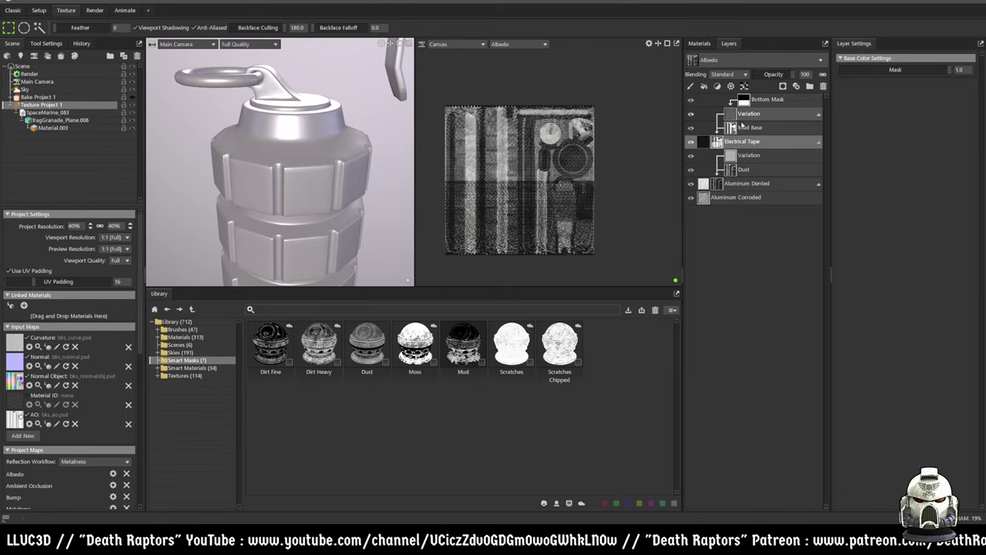
# - Raise the Mud Variation layer's edge fade to 0.46
pyautogui.click(765, 100)
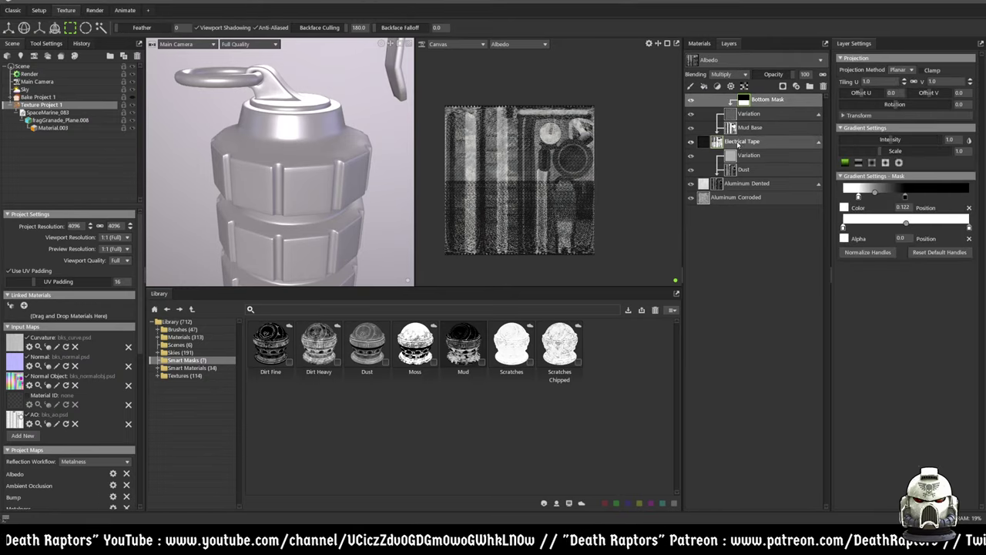
pyautogui.click(744, 141)
pyautogui.click(748, 113)
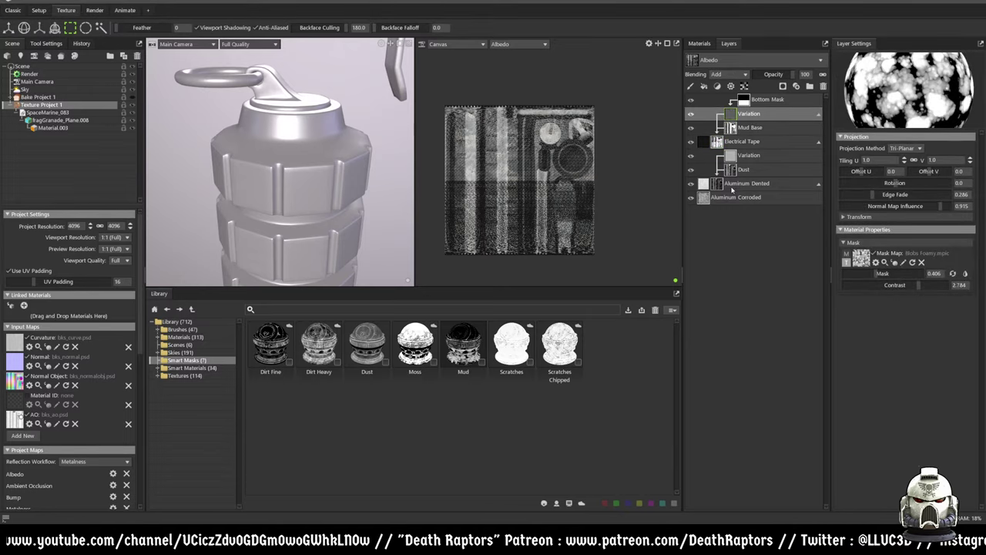
pyautogui.scroll(4, 593, 191)
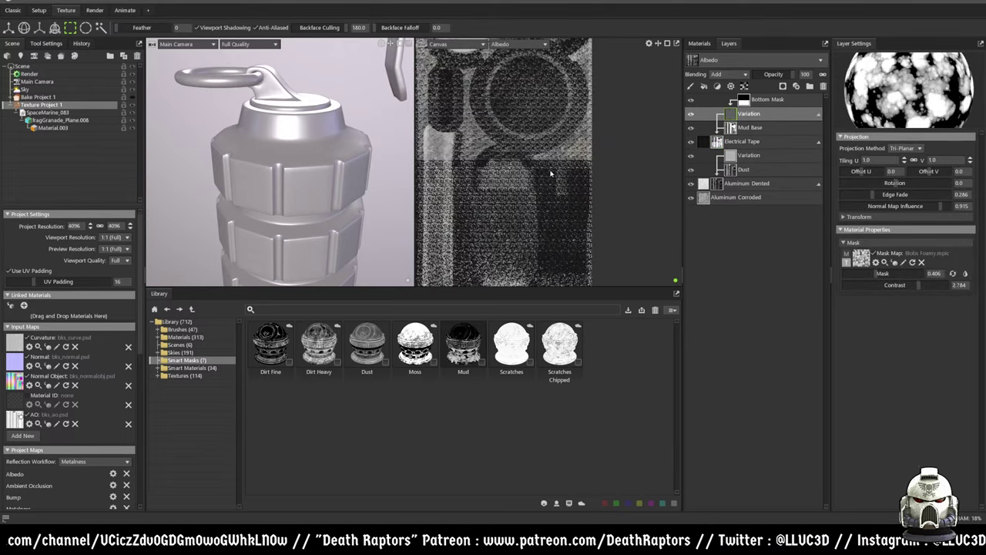
pyautogui.scroll(3, 483, 194)
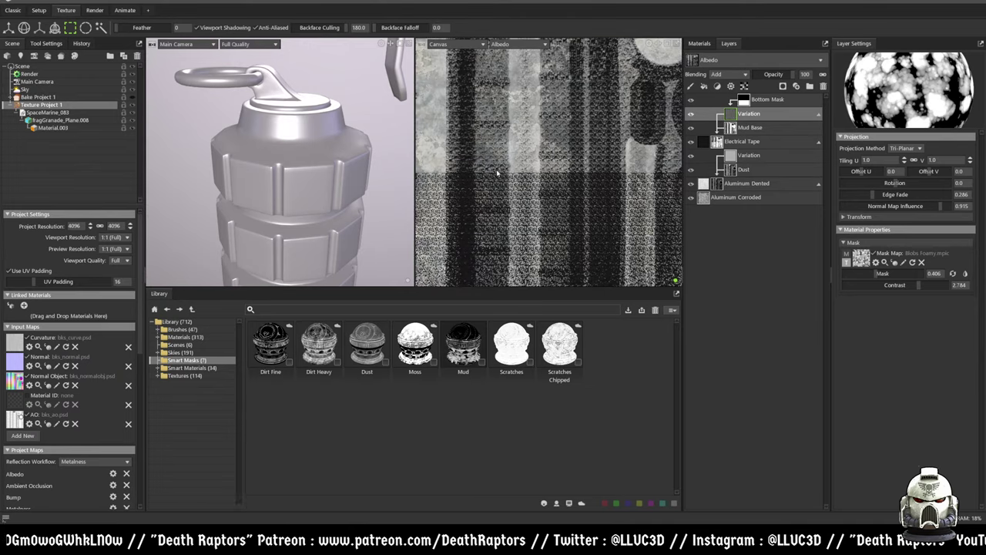
pyautogui.moveTo(884, 194); pyautogui.dragTo(857, 171)
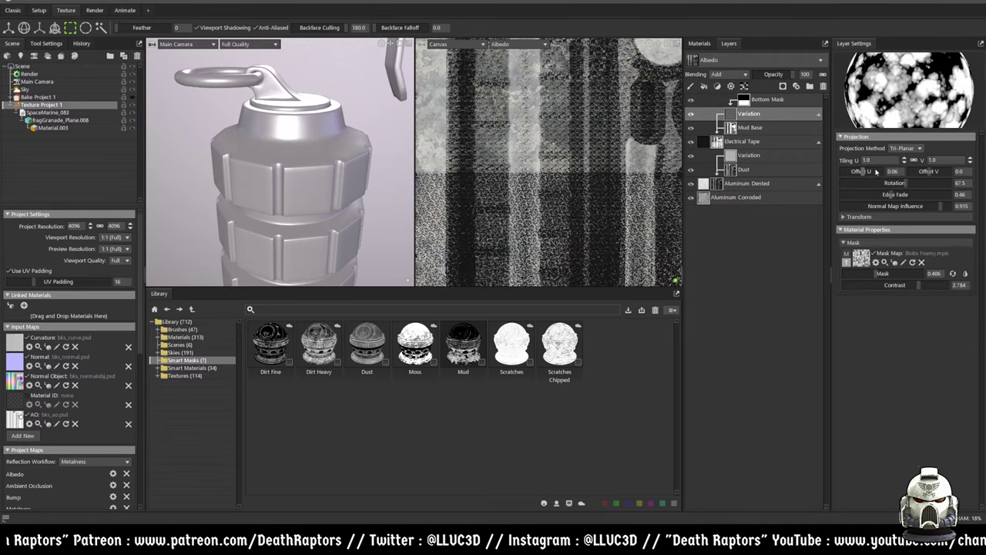
pyautogui.click(751, 127)
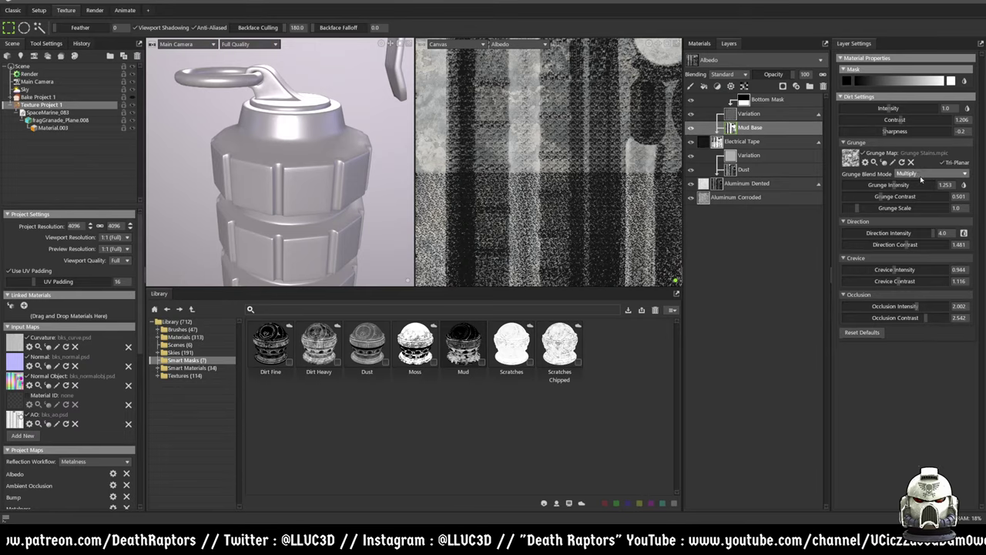
# - Lower the mud variation contrast to 0.807 and shrink Mud Base grunge scale to 0.038
pyautogui.moveTo(888, 107); pyautogui.dragTo(888, 108)
pyautogui.click(798, 114)
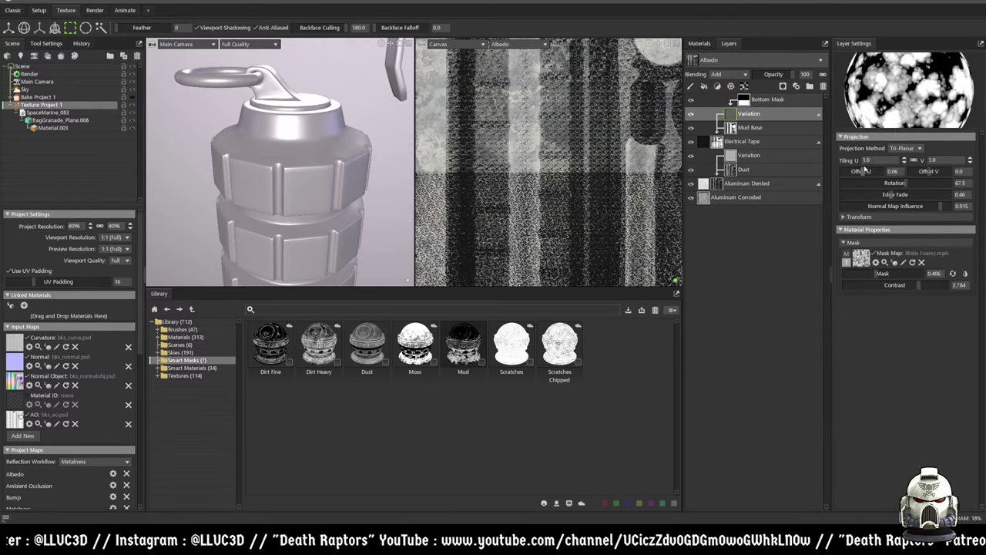
pyautogui.moveTo(874, 279); pyautogui.dragTo(830, 262)
pyautogui.moveTo(886, 285); pyautogui.dragTo(876, 264)
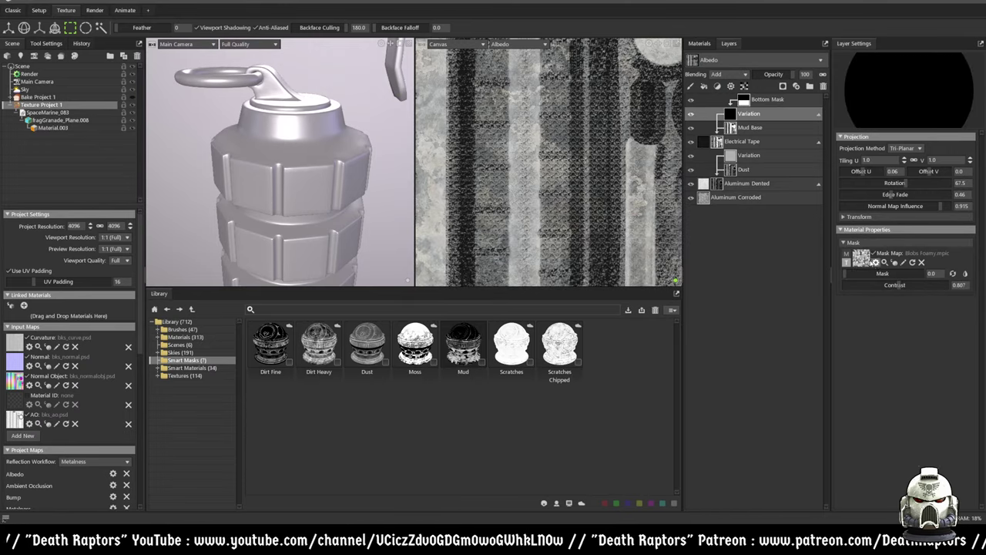
pyautogui.click(751, 127)
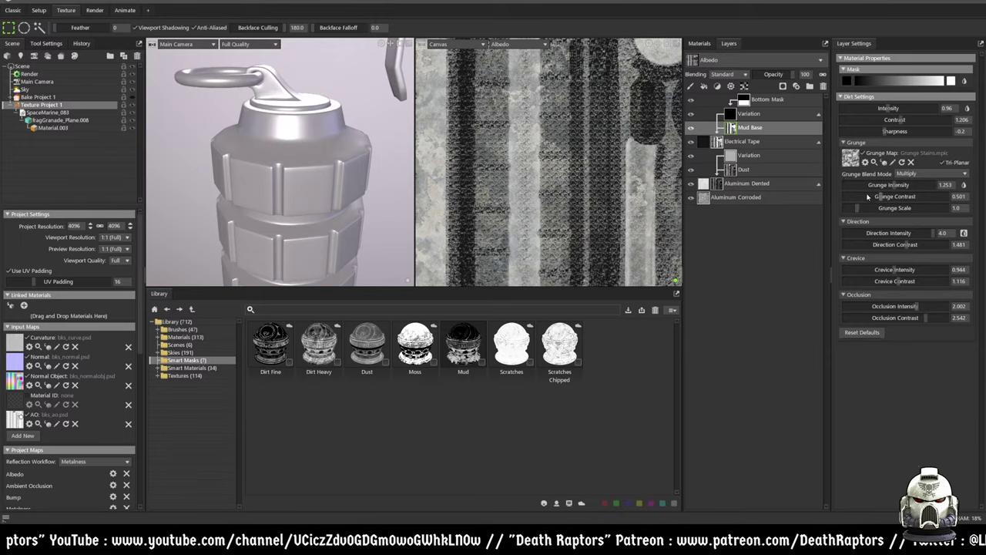
pyautogui.moveTo(859, 213); pyautogui.dragTo(845, 208)
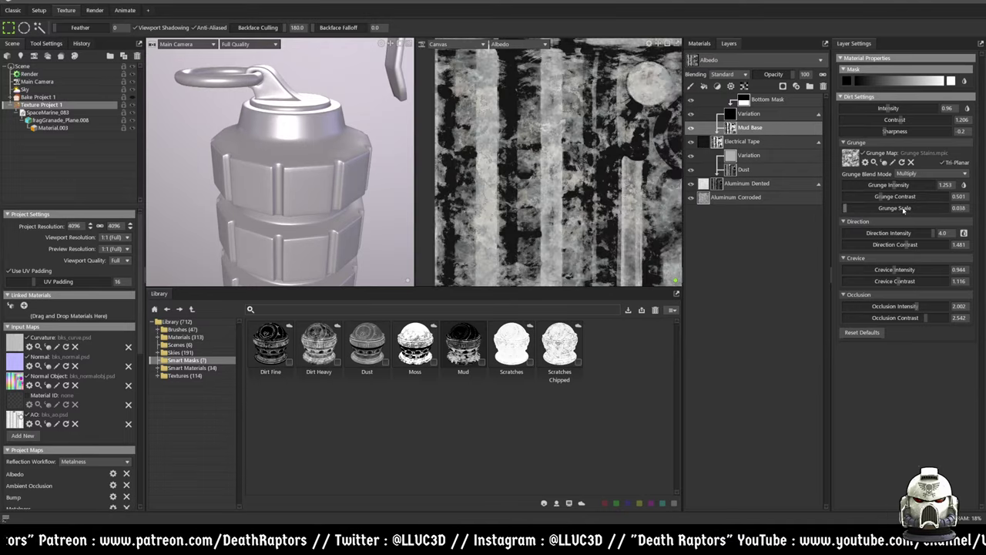
pyautogui.scroll(-1, 568, 199)
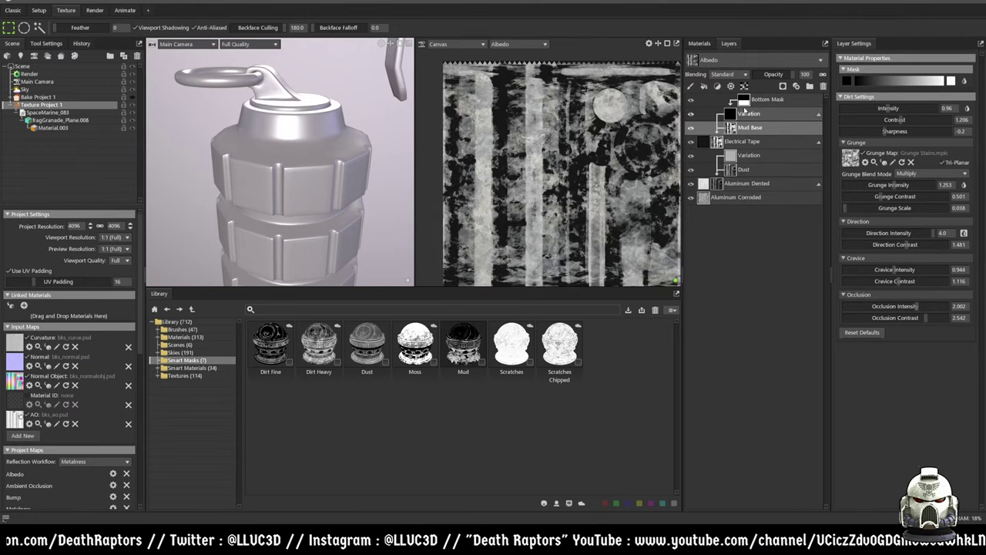
# - Reshape the Bottom Mask gradient stops, set scale 1.327 and add an alpha stop
pyautogui.click(789, 101)
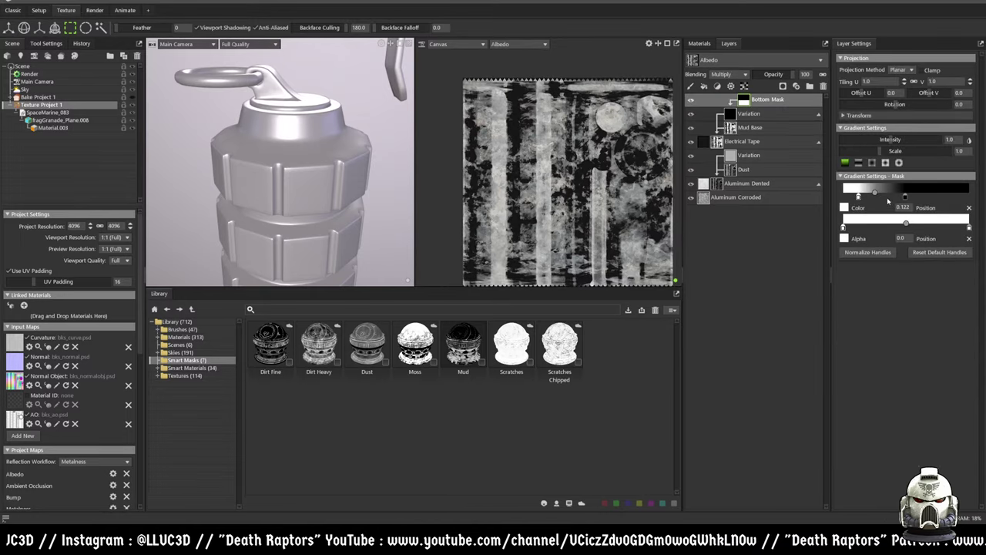
pyautogui.moveTo(904, 197); pyautogui.dragTo(977, 190)
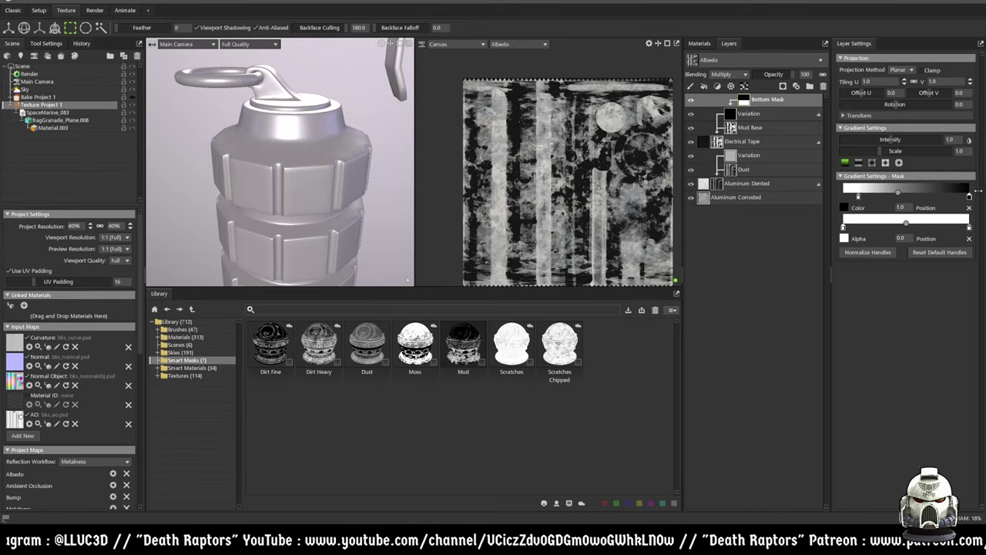
pyautogui.moveTo(857, 196)
pyautogui.mouseDown()
pyautogui.moveTo(949, 191)
pyautogui.moveTo(825, 197)
pyautogui.moveTo(851, 193)
pyautogui.mouseUp()
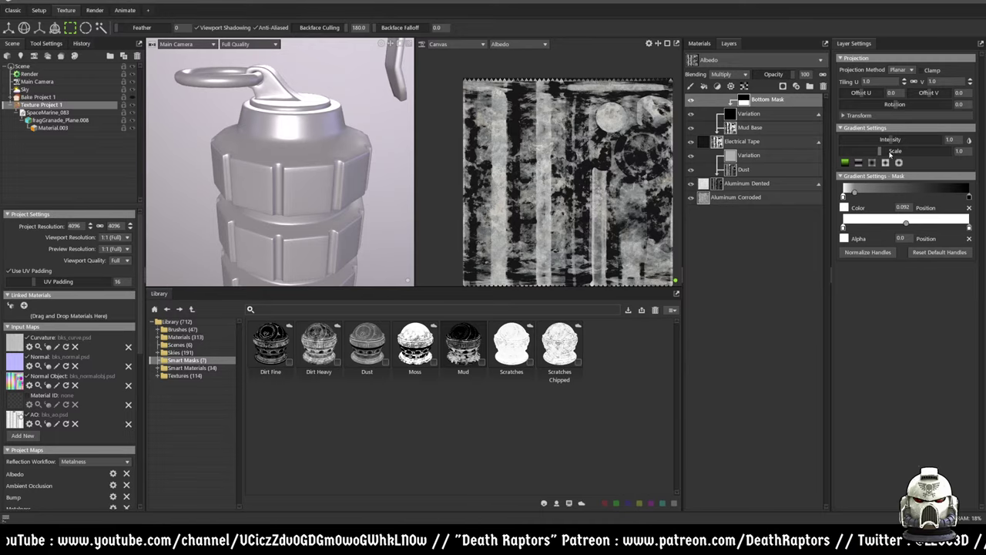
pyautogui.moveTo(886, 153)
pyautogui.mouseDown()
pyautogui.moveTo(851, 151)
pyautogui.moveTo(894, 141)
pyautogui.moveTo(847, 140)
pyautogui.moveTo(902, 141)
pyautogui.mouseUp()
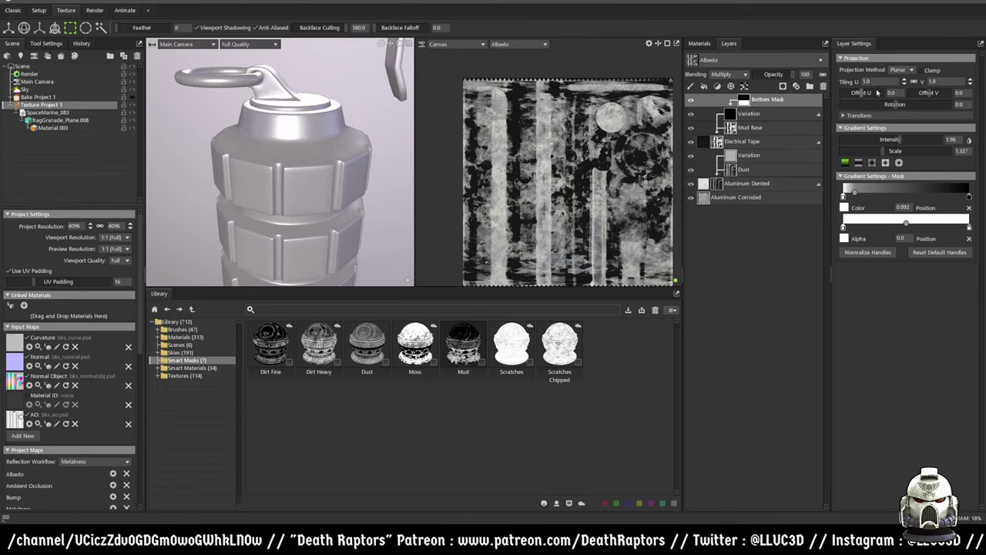
pyautogui.click(899, 223)
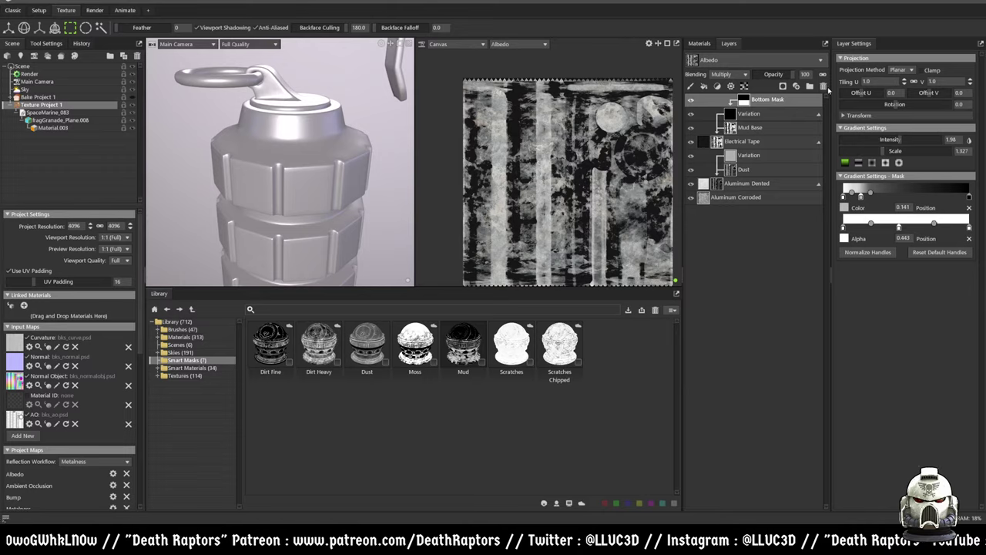
# - Delete the Bottom Mask layer and set the variation mask value to 0
pyautogui.click(822, 86)
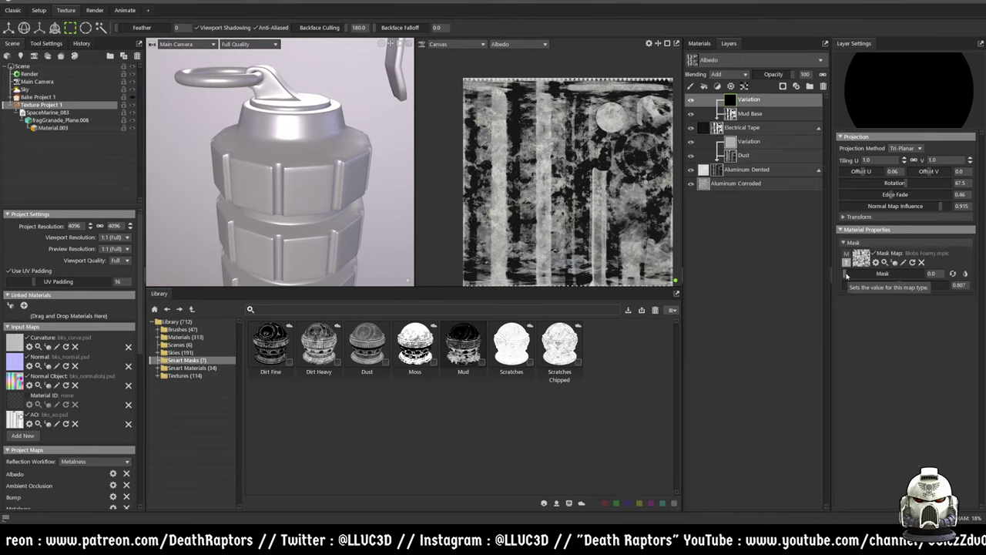
pyautogui.moveTo(844, 279); pyautogui.dragTo(881, 273)
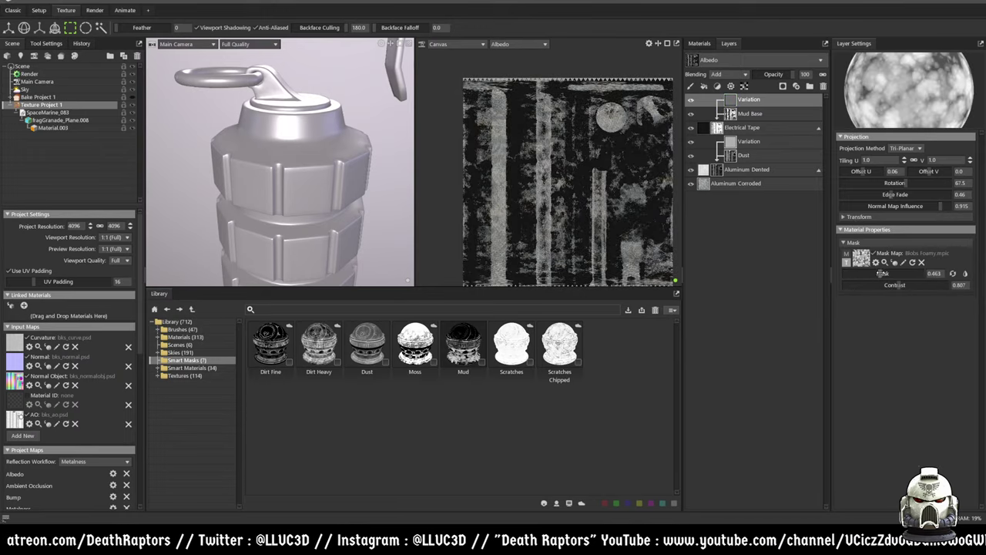
pyautogui.scroll(6, 601, 195)
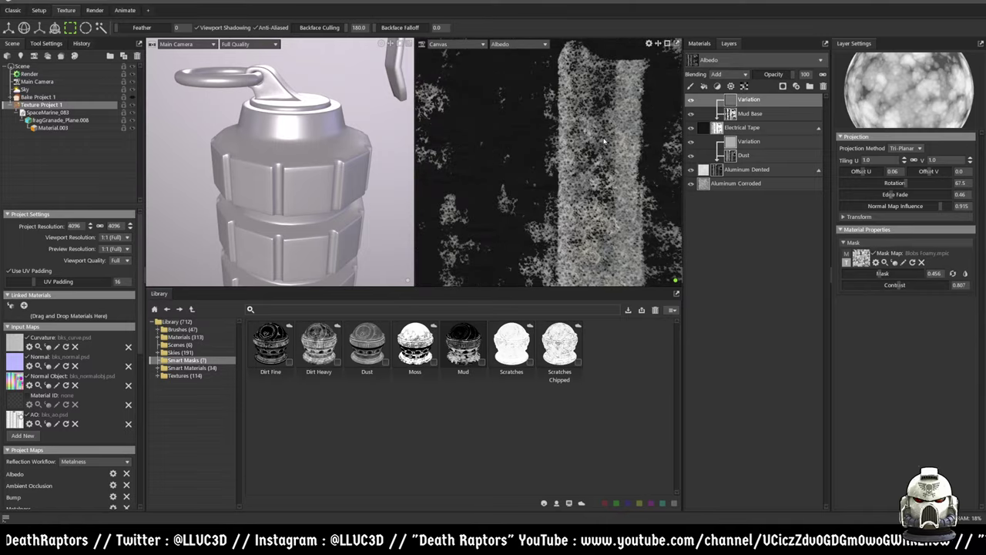
pyautogui.moveTo(891, 284)
pyautogui.mouseDown()
pyautogui.moveTo(875, 285)
pyautogui.moveTo(875, 267)
pyautogui.moveTo(920, 264)
pyautogui.mouseUp()
pyautogui.write('0')
pyautogui.press('Return')
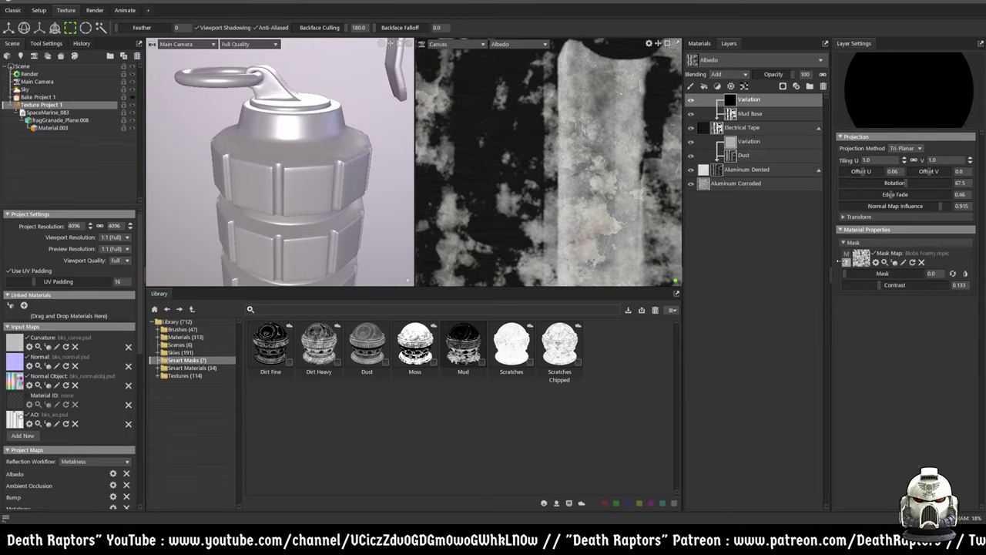
pyautogui.scroll(-5, 593, 201)
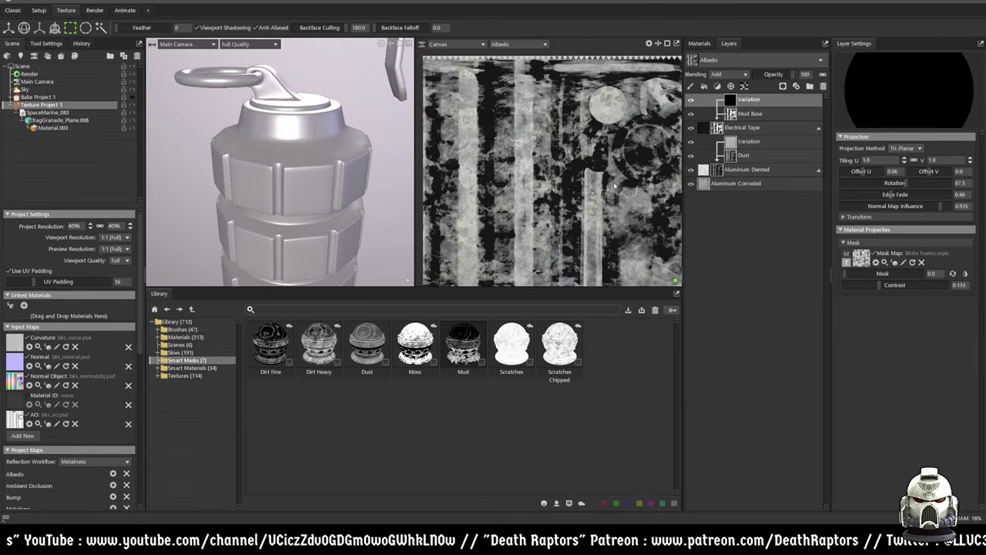
# - Set Mud Base occlusion 1.769, crevice 0.705, raise grunge, and lower dirt intensity to 0.454
pyautogui.click(749, 113)
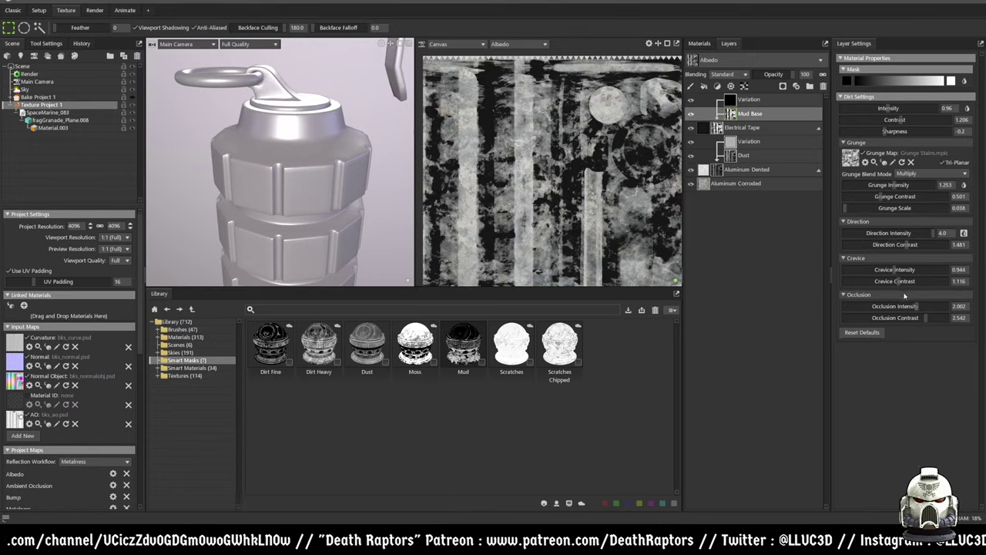
pyautogui.moveTo(916, 307)
pyautogui.mouseDown()
pyautogui.moveTo(862, 317)
pyautogui.moveTo(910, 318)
pyautogui.mouseUp()
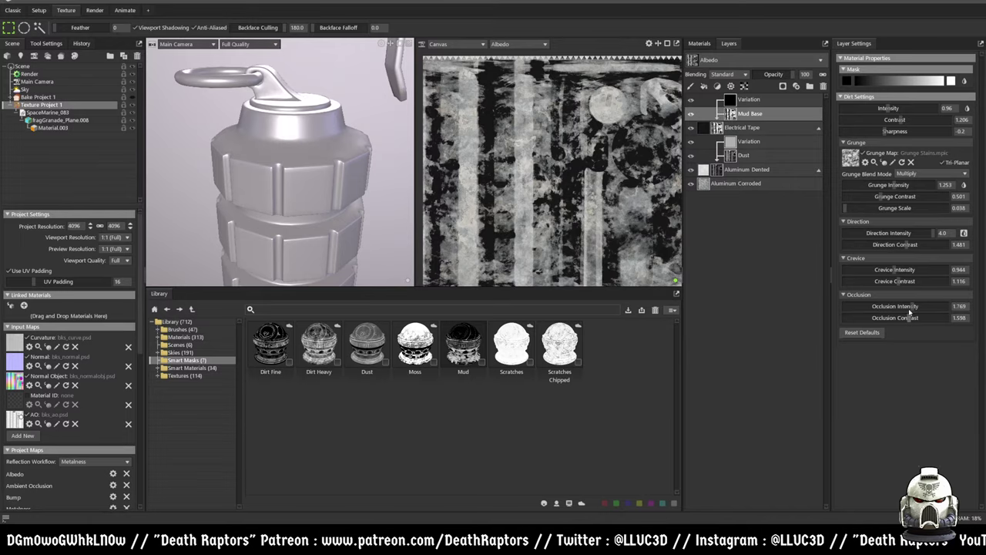
pyautogui.moveTo(895, 270); pyautogui.dragTo(877, 270)
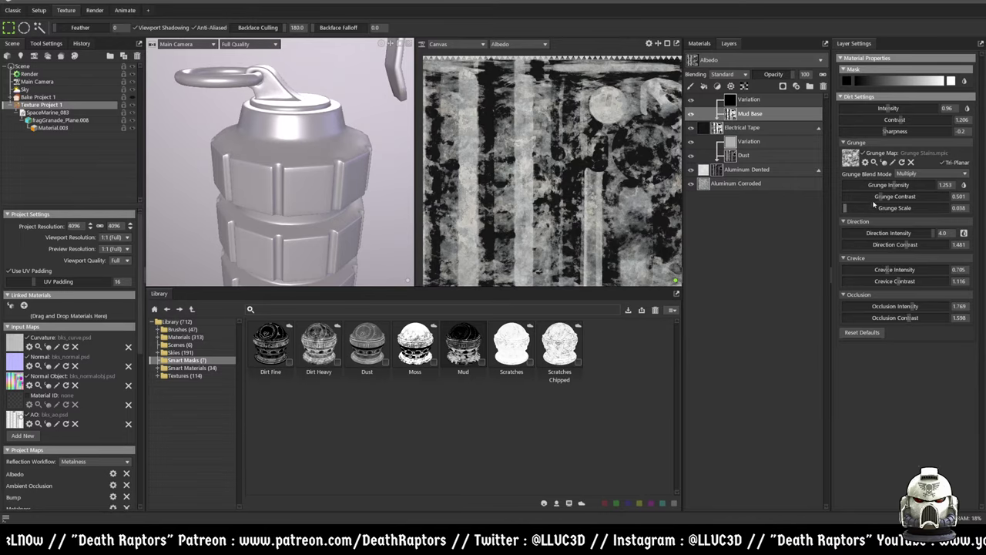
pyautogui.moveTo(886, 185); pyautogui.dragTo(890, 186)
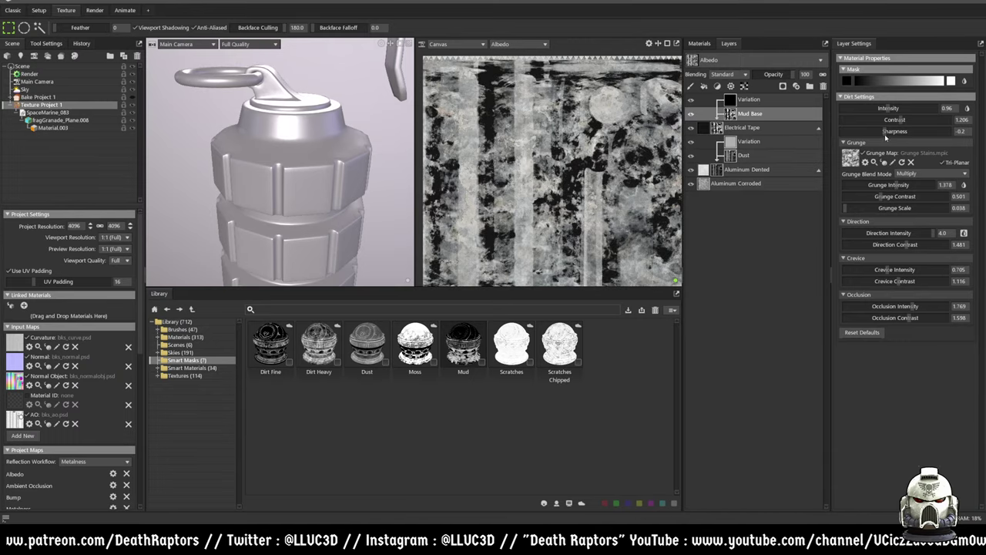
pyautogui.moveTo(887, 108); pyautogui.dragTo(892, 132)
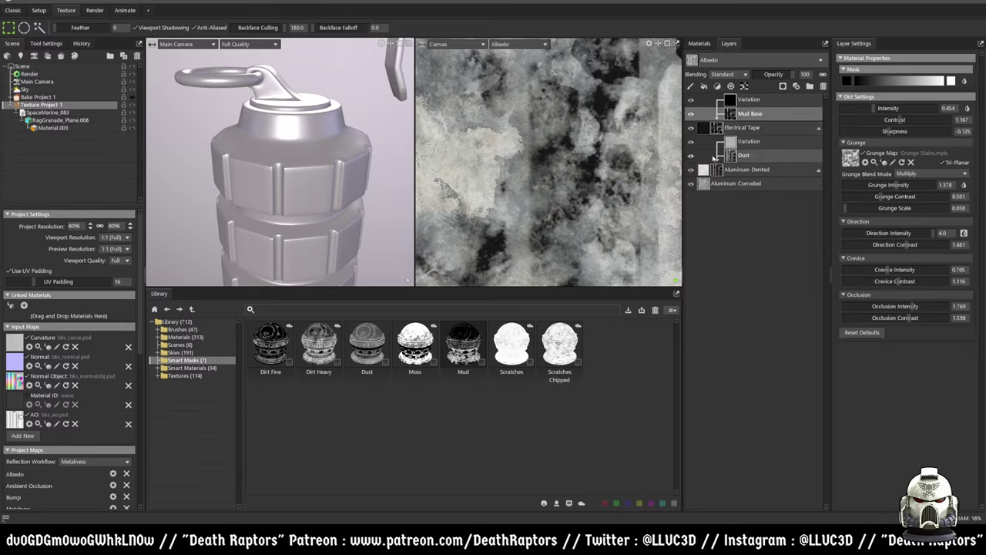
pyautogui.click(705, 132)
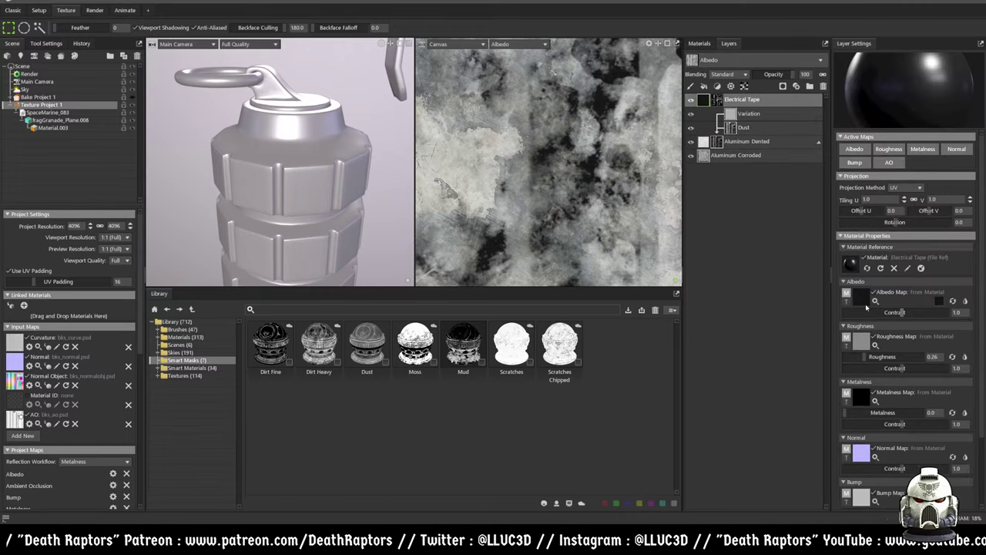
# - Lower the tape albedo contrast to 0.625 and try red, tan and dark gold tints
pyautogui.moveTo(899, 314); pyautogui.dragTo(879, 312)
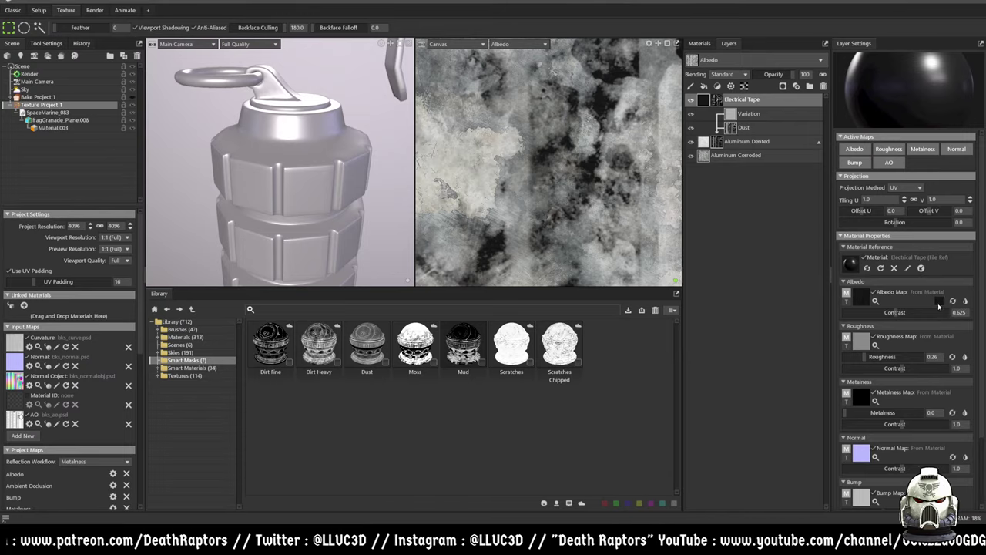
pyautogui.click(939, 301)
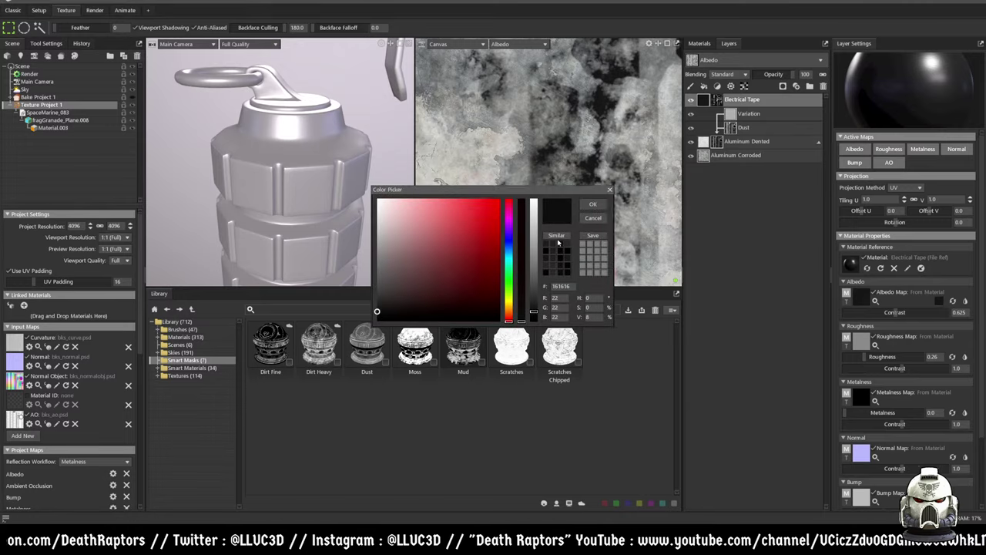
pyautogui.click(480, 206)
pyautogui.moveTo(533, 205); pyautogui.dragTo(521, 278)
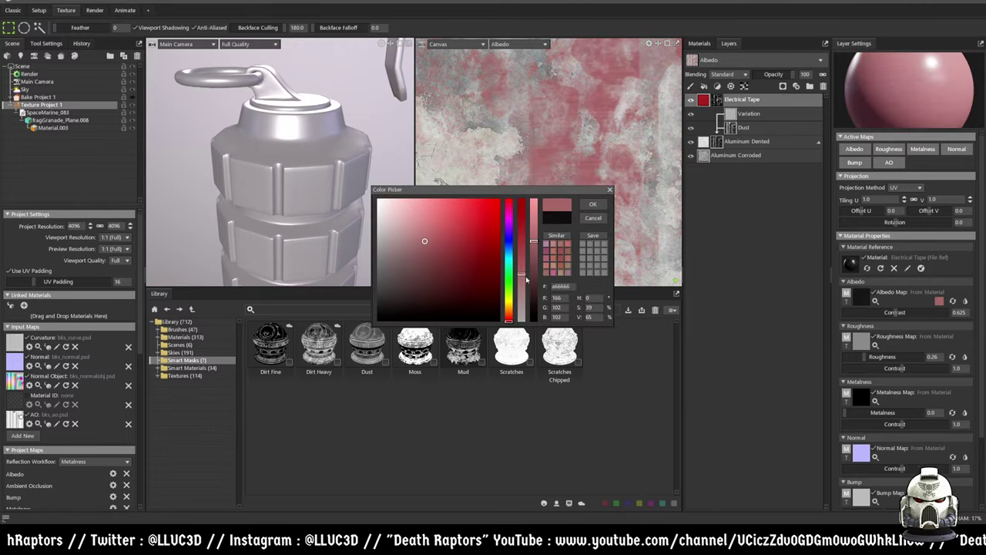
pyautogui.click(513, 311)
pyautogui.click(465, 257)
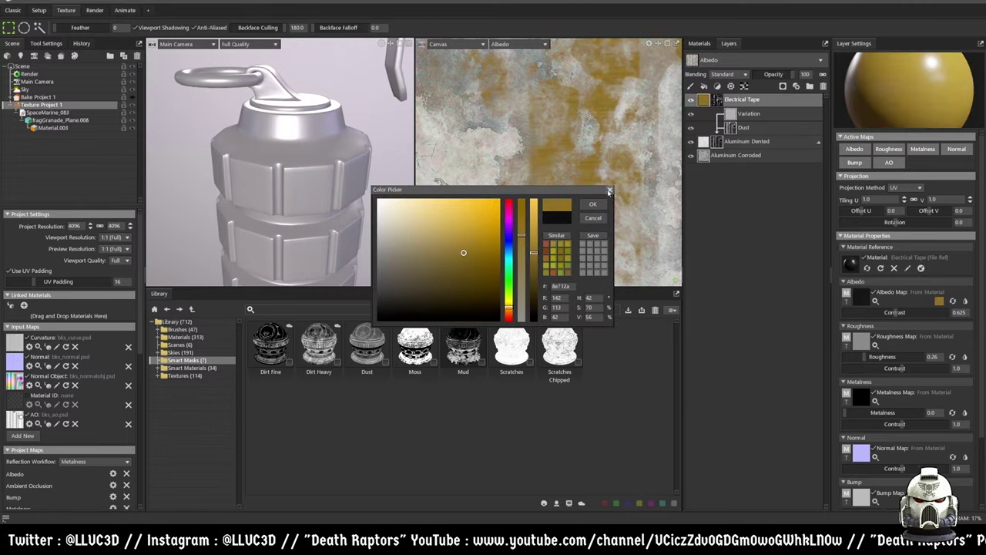
pyautogui.click(592, 203)
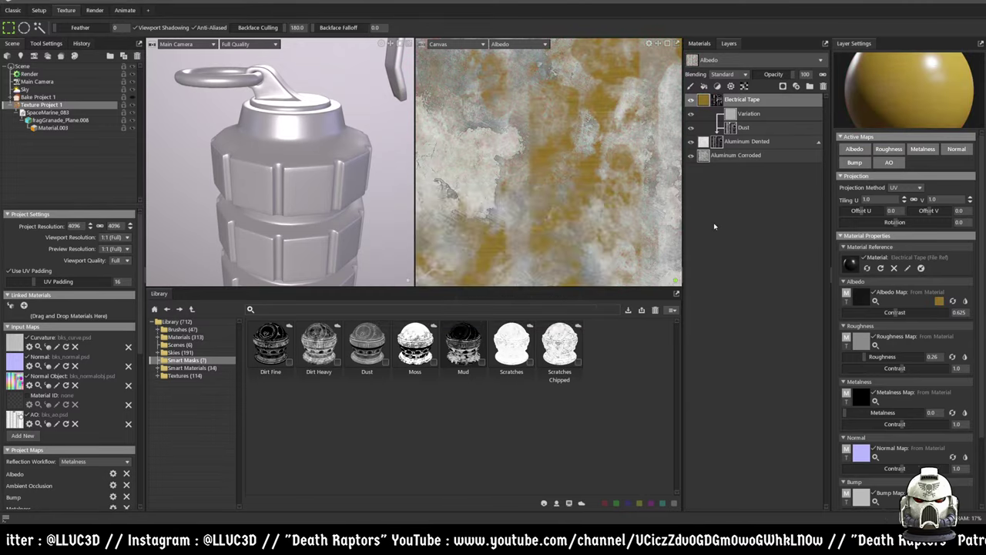
# - Try a brighter gold tint, then clear the tape albedo back to plain white
pyautogui.click(940, 302)
pyautogui.click(466, 243)
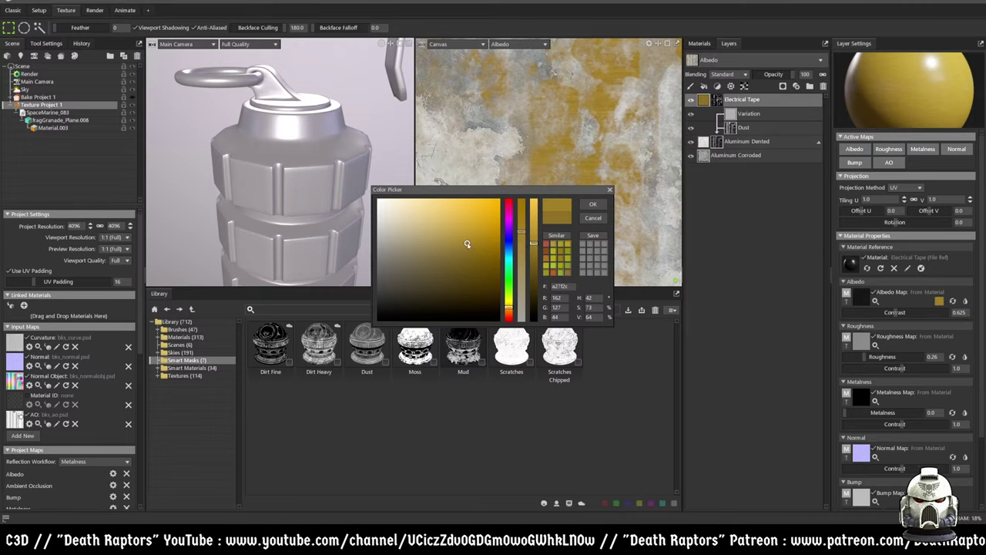
pyautogui.click(592, 203)
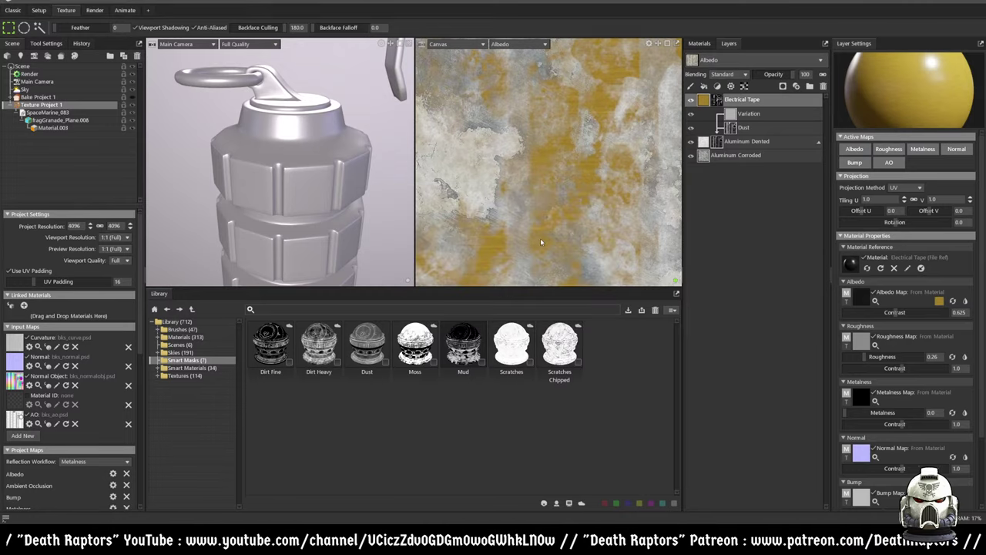
pyautogui.click(848, 303)
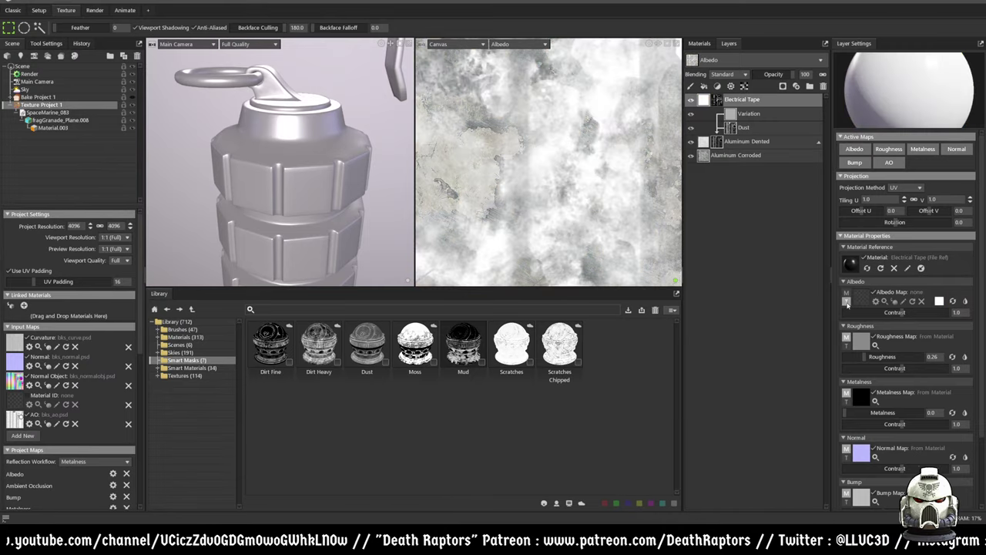
# - Load TexturesCom_ConcreteBare0378_11_seamless_S.png from D:\CGResources\CGtextures as the Electrical Tape albedo map
pyautogui.click(863, 302)
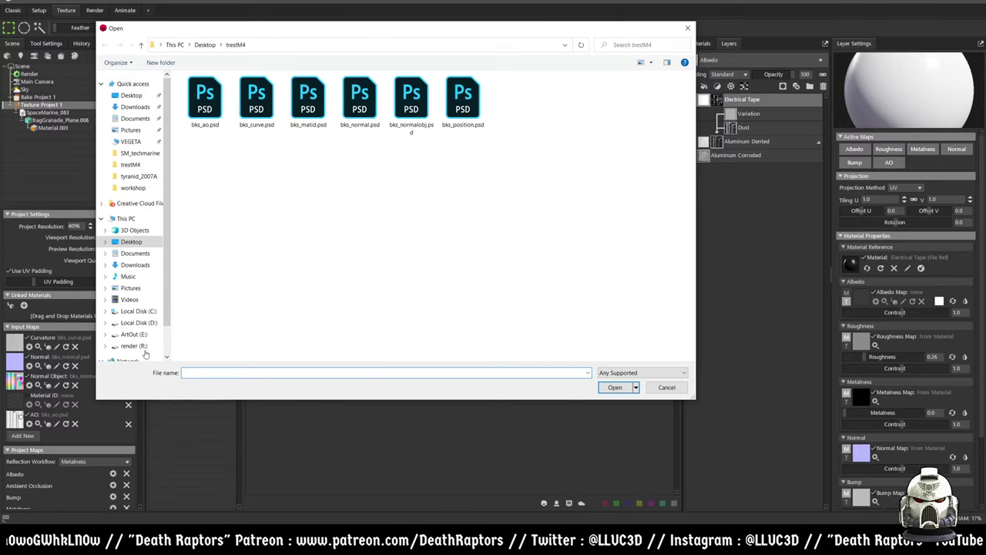
pyautogui.click(139, 323)
pyautogui.click(208, 122)
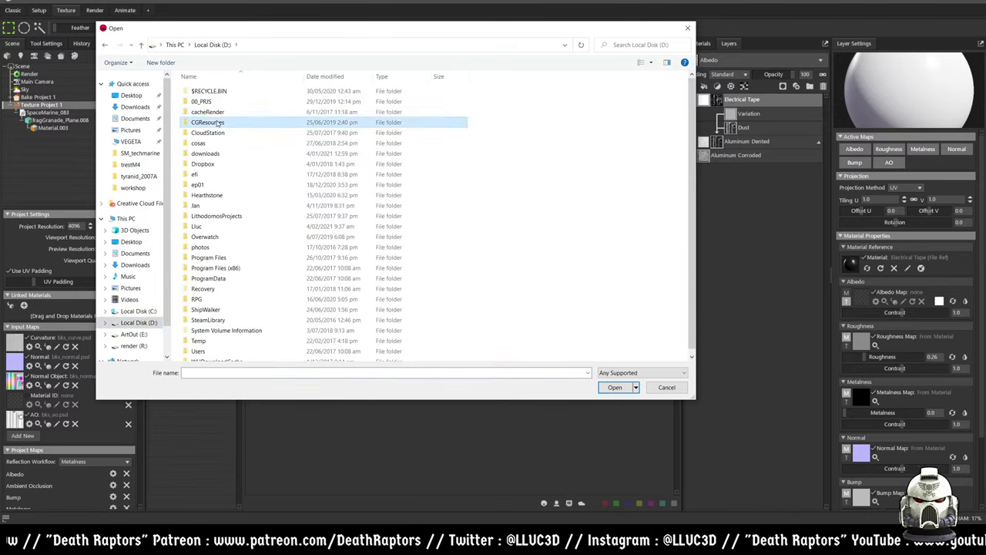
pyautogui.moveTo(260, 32); pyautogui.dragTo(491, 77)
pyautogui.click(906, 504)
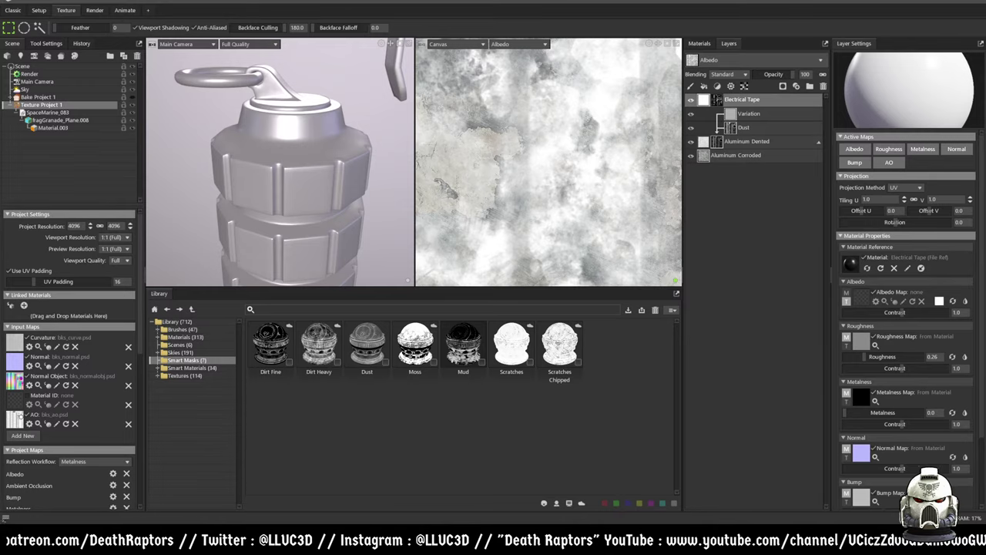
pyautogui.moveTo(982, 172); pyautogui.dragTo(920, 95)
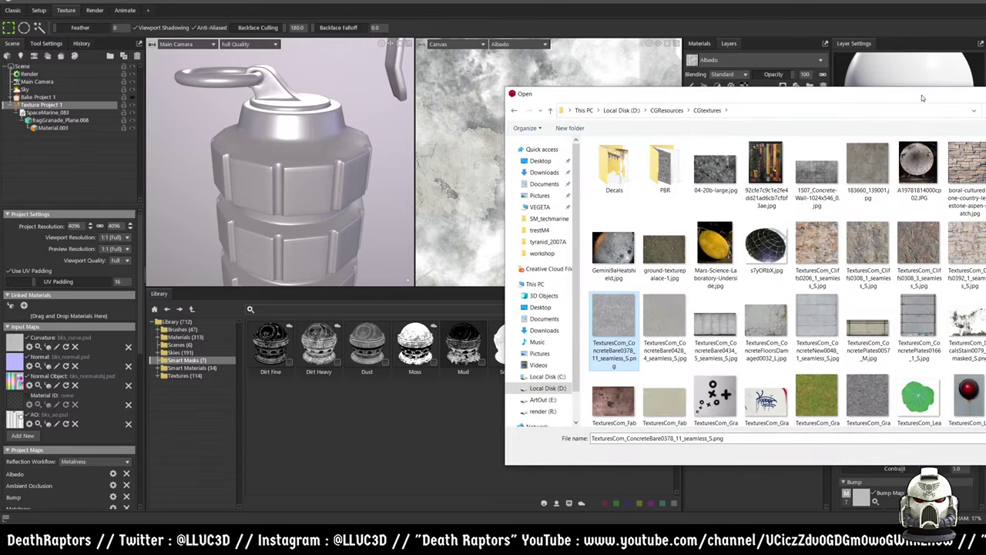
pyautogui.moveTo(789, 96); pyautogui.dragTo(838, 103)
pyautogui.press('Return')
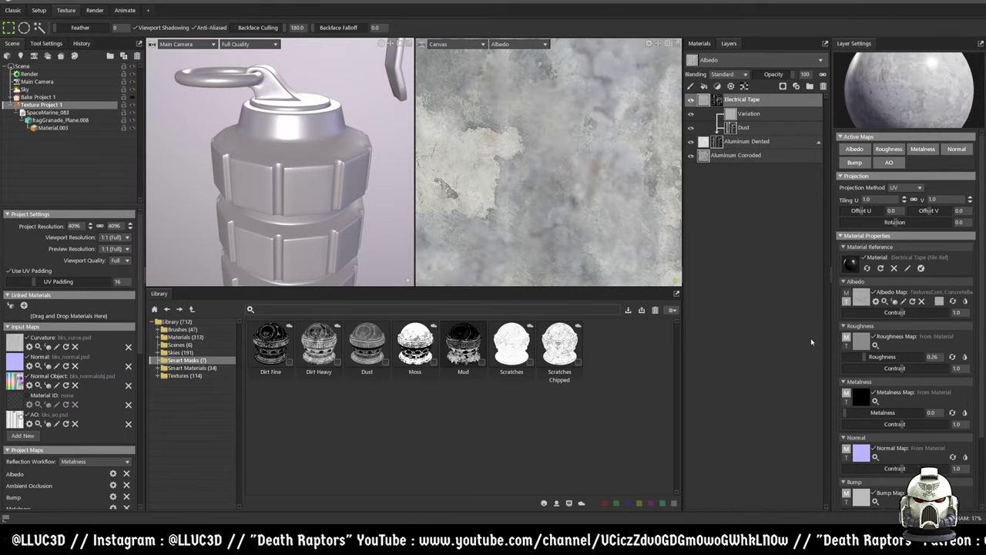
pyautogui.scroll(-5, 592, 173)
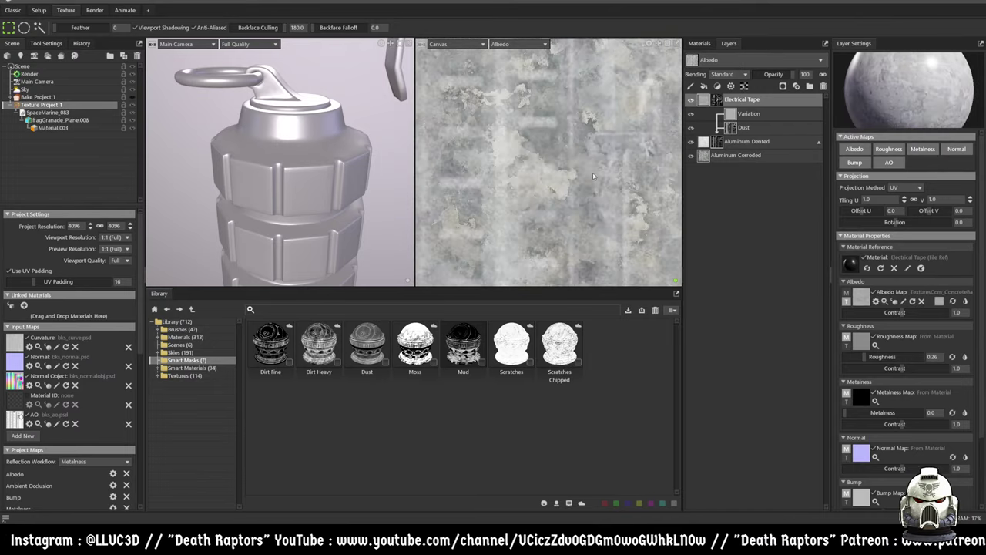
pyautogui.scroll(2, 606, 180)
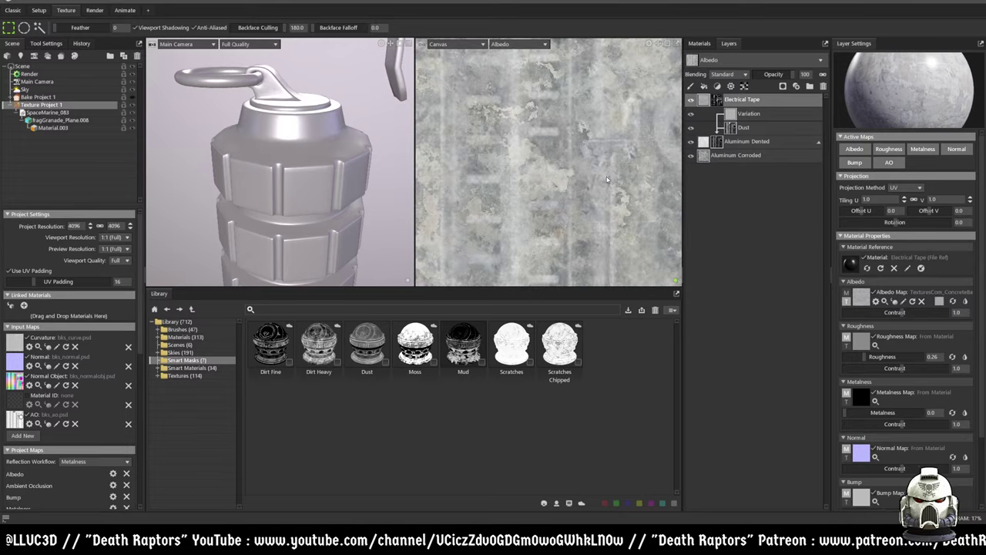
pyautogui.click(939, 301)
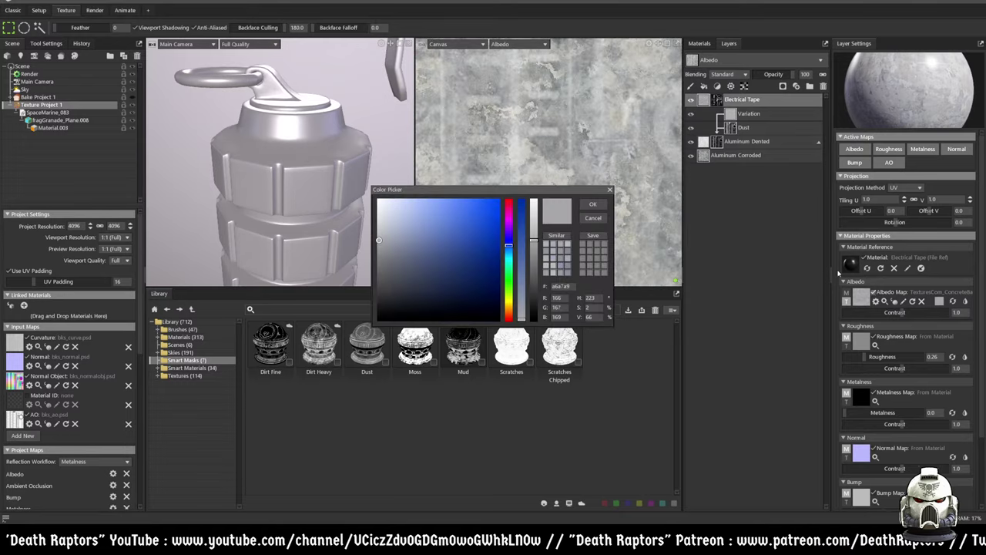
# - Tint the tape's concrete albedo a dark olive gold, hex 6b5a2f (R107, G90, B47)
pyautogui.click(509, 305)
pyautogui.click(453, 255)
pyautogui.moveTo(453, 255)
pyautogui.mouseDown()
pyautogui.moveTo(448, 264)
pyautogui.moveTo(417, 260)
pyautogui.moveTo(438, 270)
pyautogui.moveTo(468, 257)
pyautogui.moveTo(469, 275)
pyautogui.moveTo(398, 271)
pyautogui.moveTo(434, 269)
pyautogui.mouseUp()
pyautogui.click(459, 265)
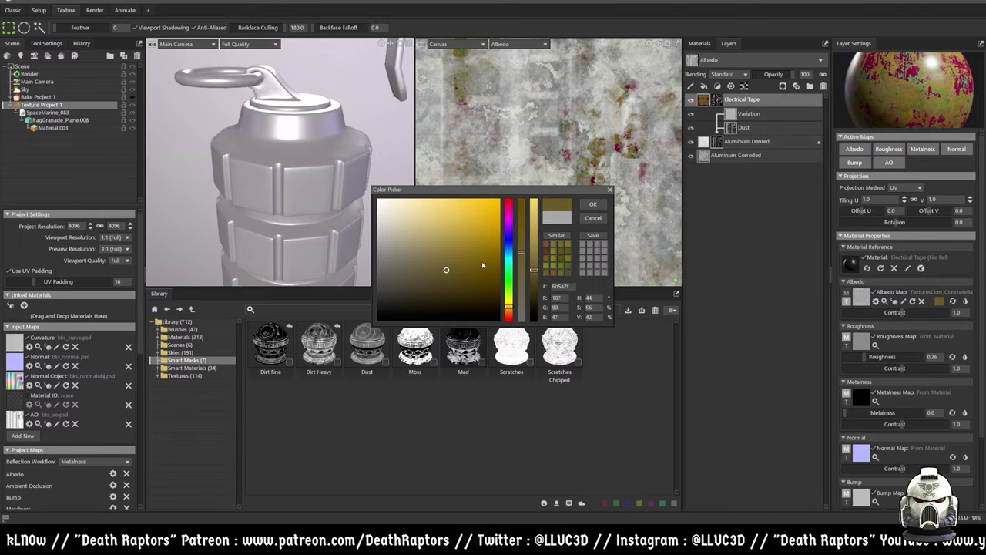
pyautogui.click(592, 205)
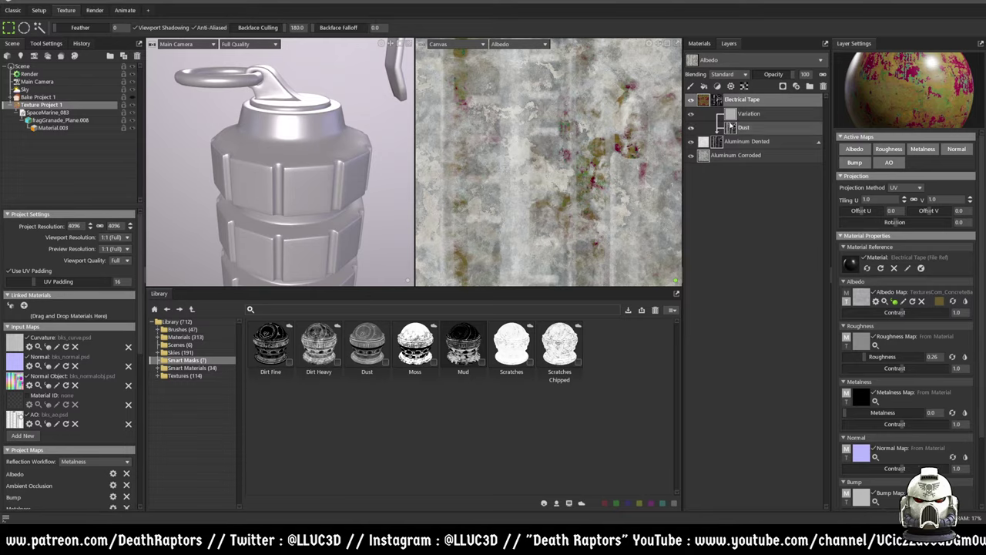
pyautogui.click(736, 155)
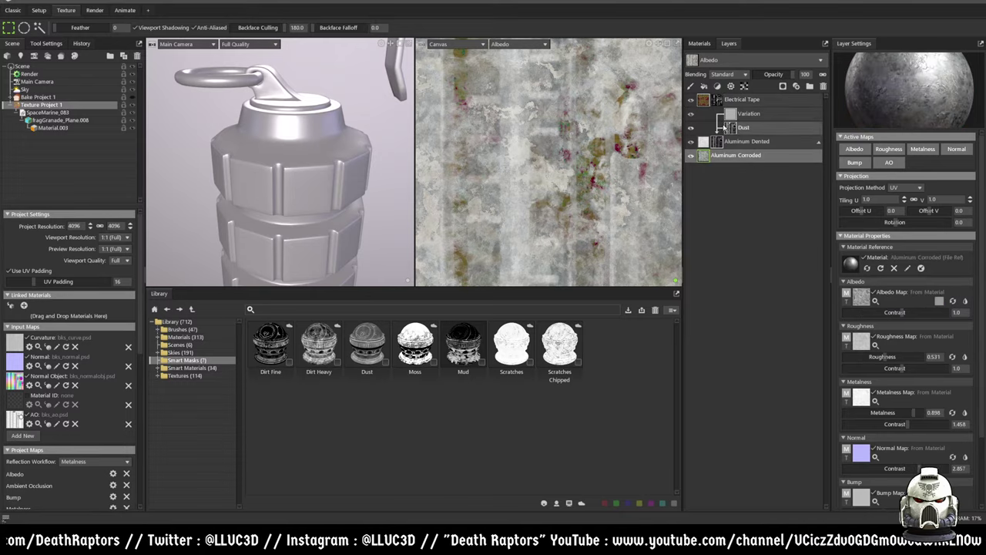
# - Pick the Blob brush from the Brushes library and scroll down to the TGA output maps
pyautogui.scroll(-3, 546, 181)
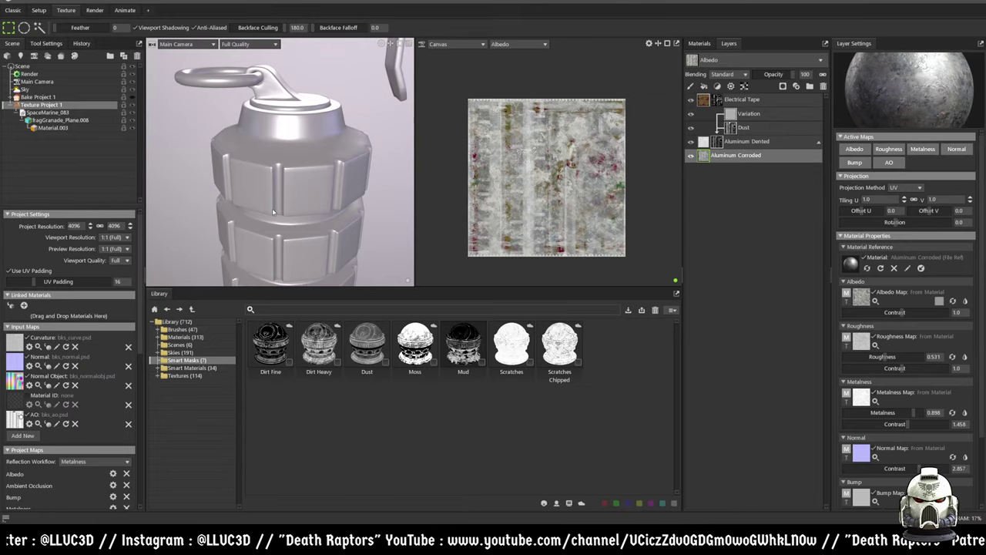
pyautogui.moveTo(290, 180); pyautogui.dragTo(300, 163, button='middle')
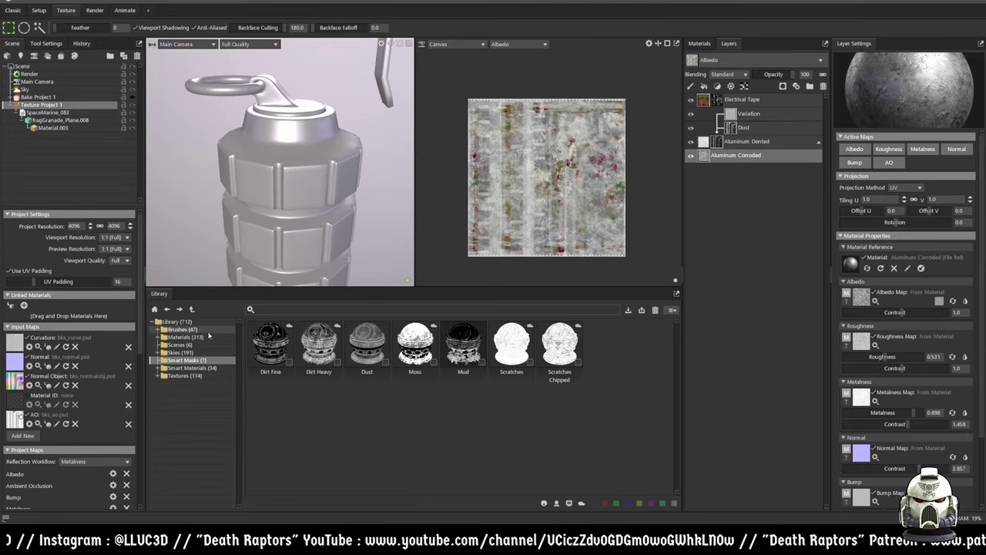
pyautogui.click(182, 328)
pyautogui.click(289, 343)
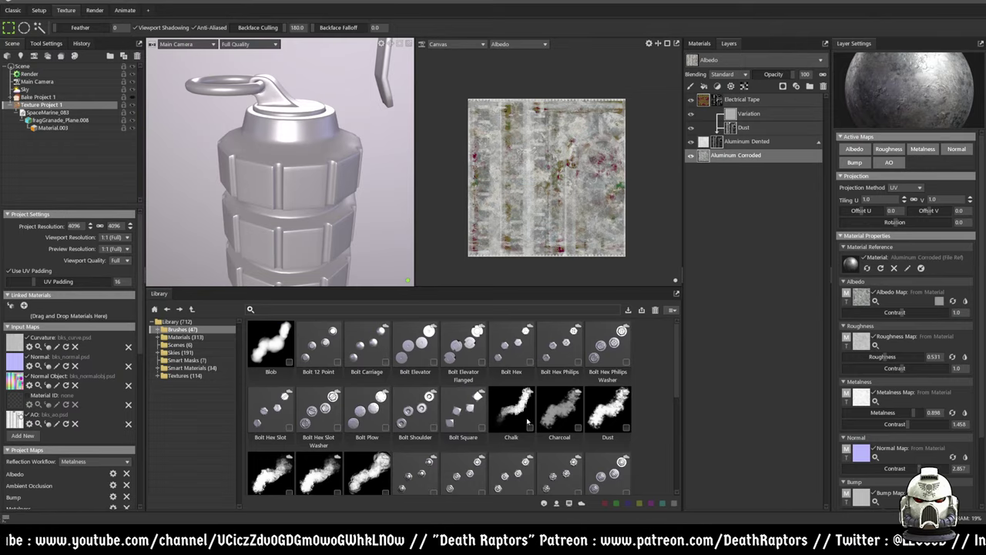
pyautogui.click(281, 346)
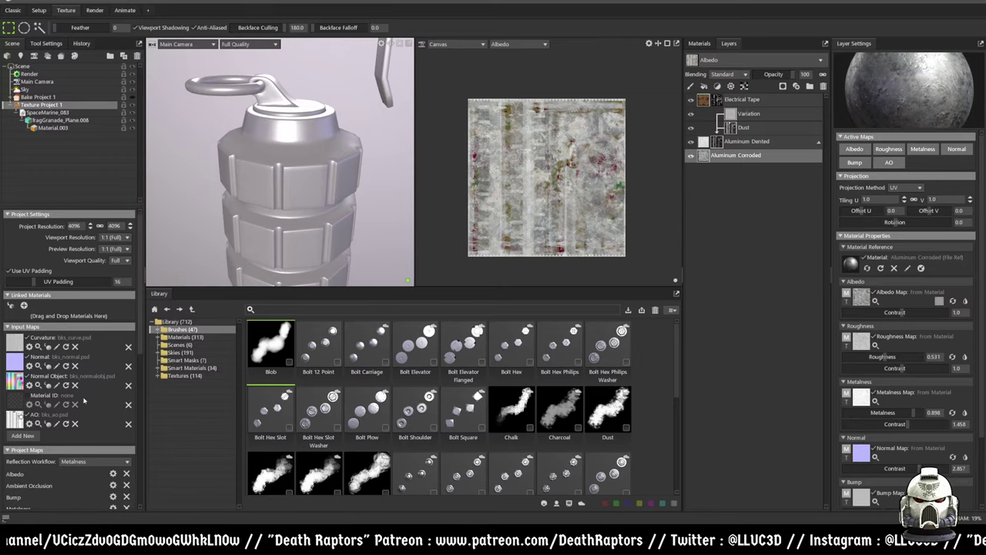
pyautogui.scroll(-3, 89, 388)
pyautogui.scroll(-10, 66, 471)
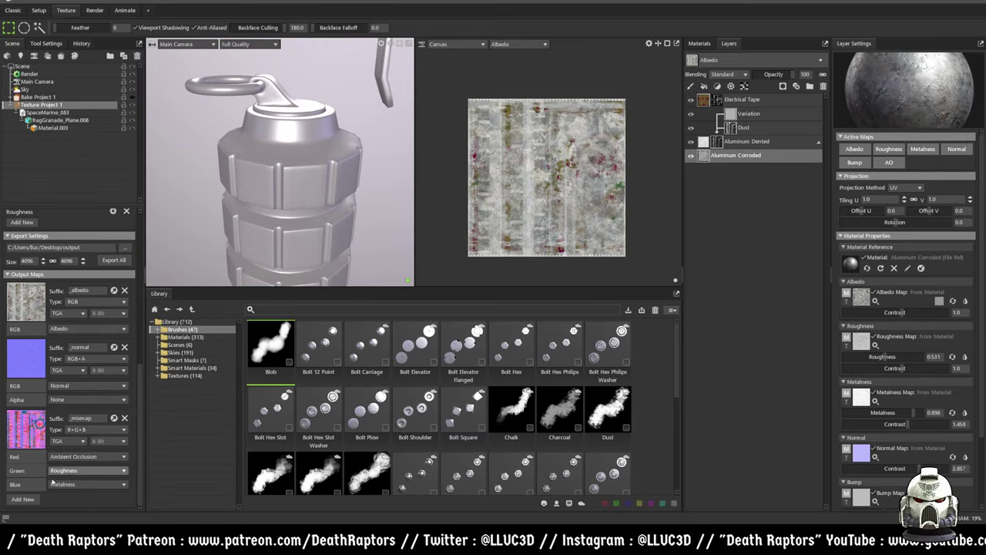
# - Set the map export destination to a new folder named flats with file name test
pyautogui.scroll(2, 42, 420)
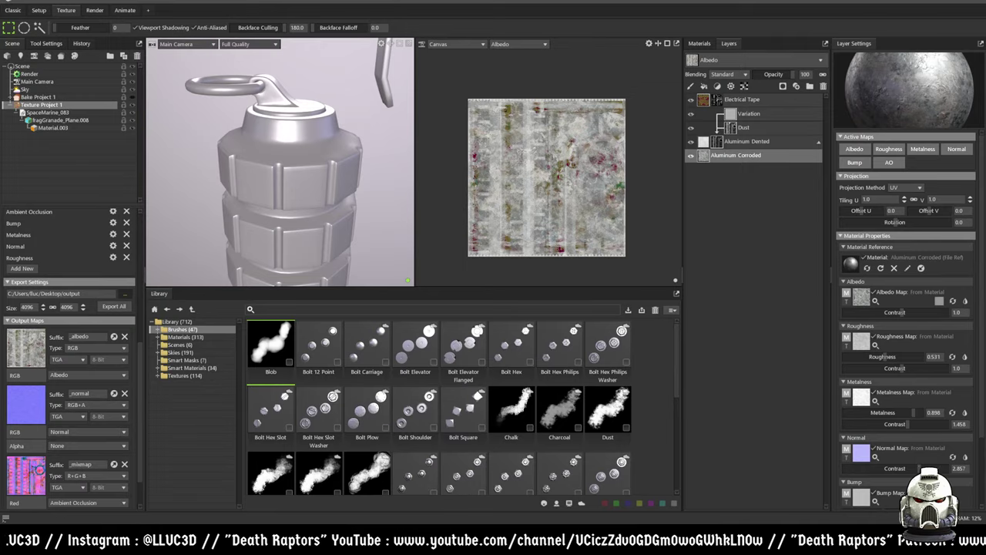
pyautogui.click(124, 294)
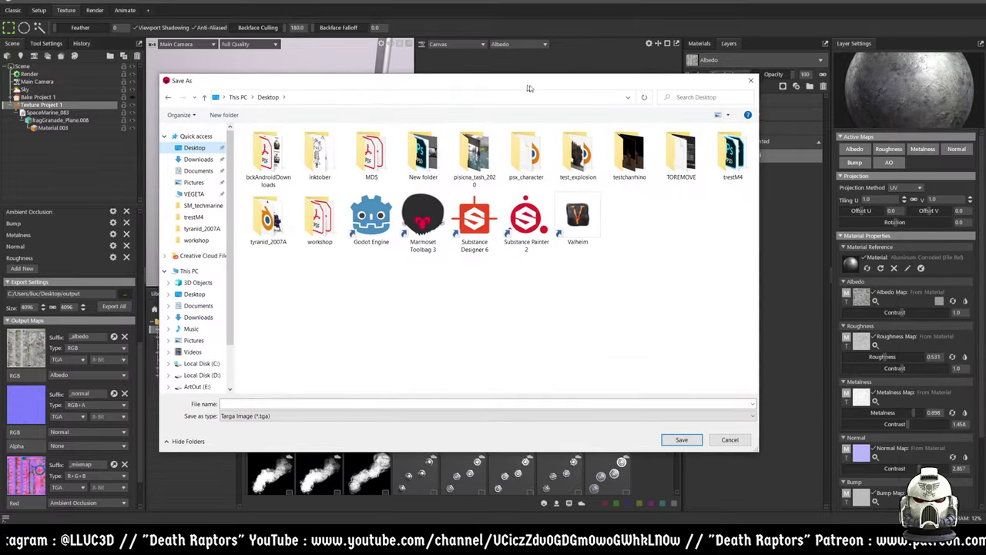
pyautogui.doubleClick(730, 157)
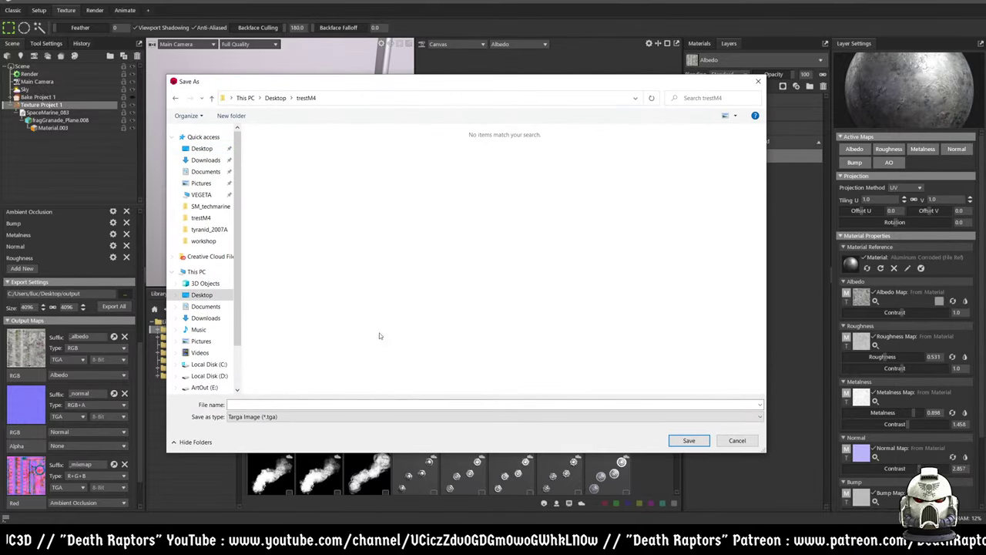
pyautogui.click(254, 117)
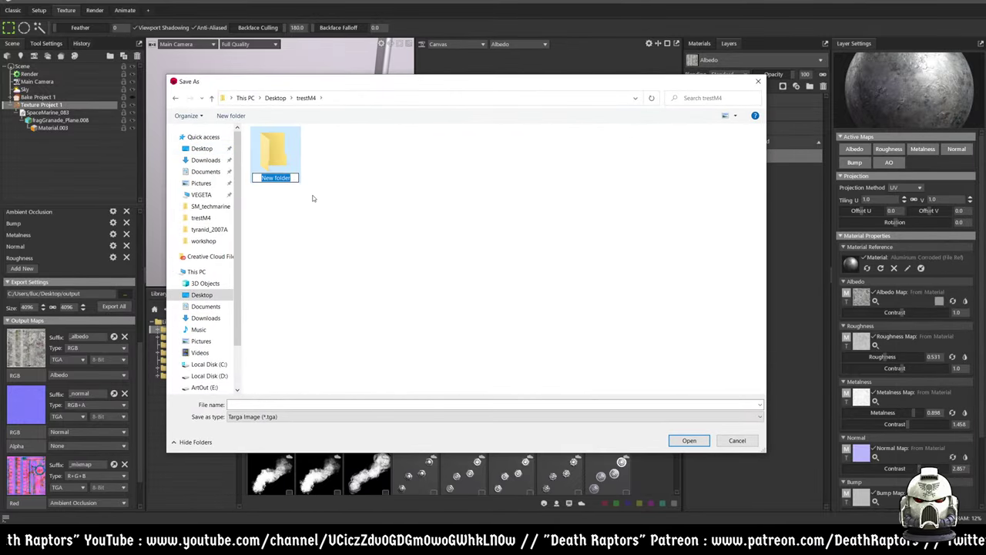
pyautogui.write('flats')
pyautogui.press('Return')
pyautogui.doubleClick(270, 141)
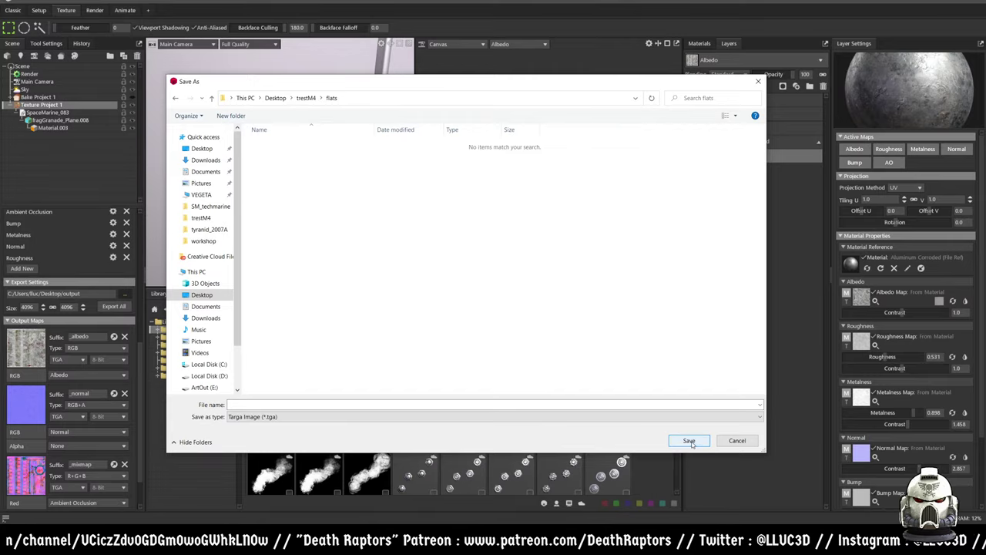
pyautogui.click(322, 404)
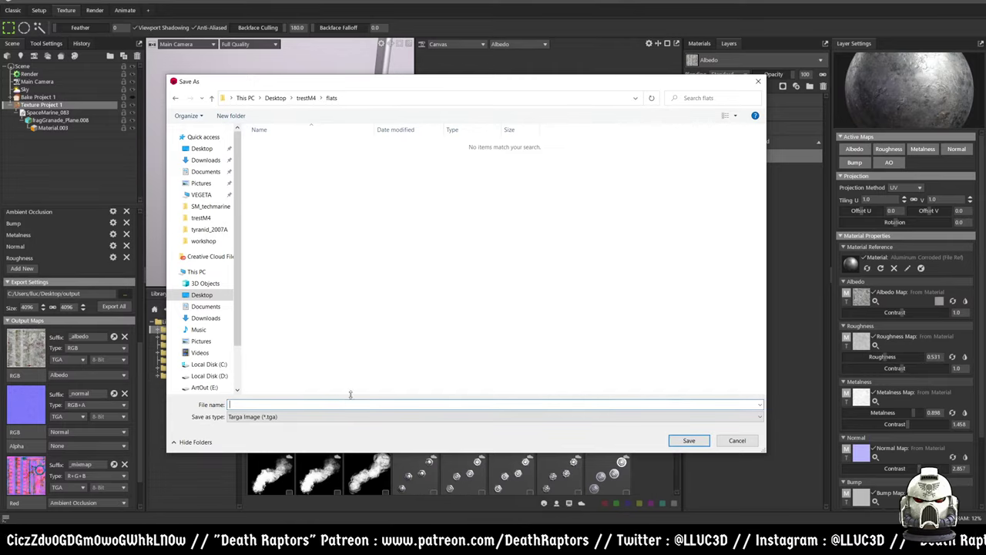
pyautogui.write('test')
pyautogui.click(689, 440)
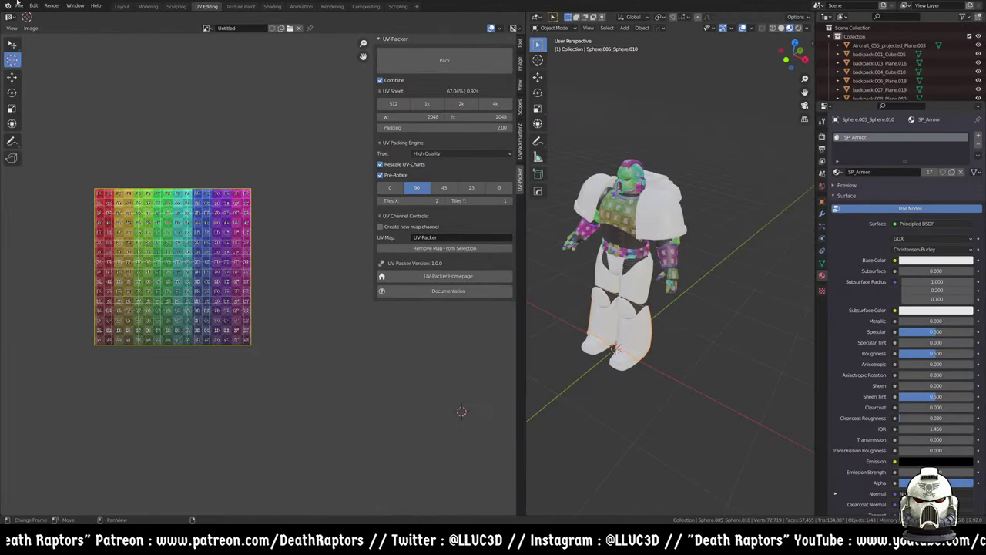
pyautogui.click(19, 6)
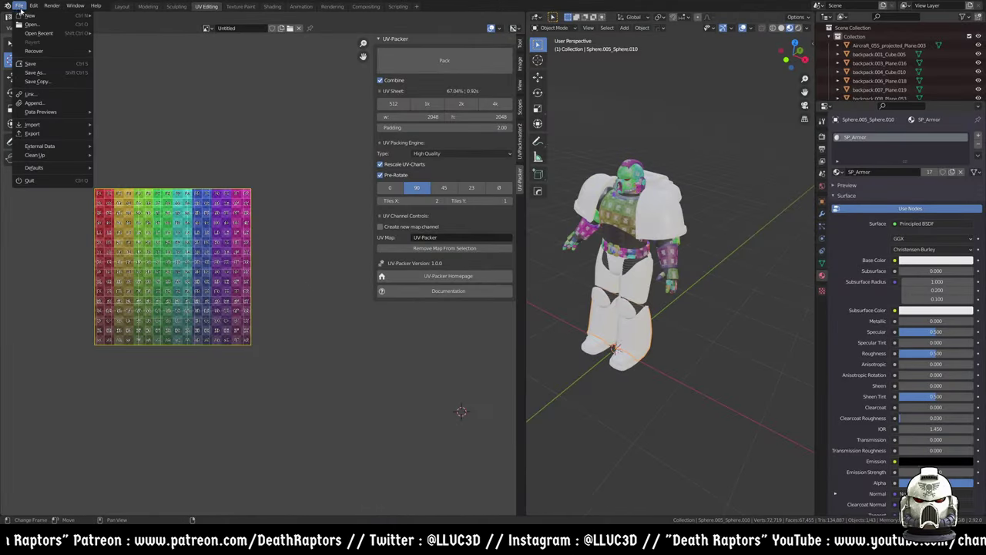
# - Start a new General scene in Blender, discarding the current file
pyautogui.moveTo(31, 15)
pyautogui.click(123, 16)
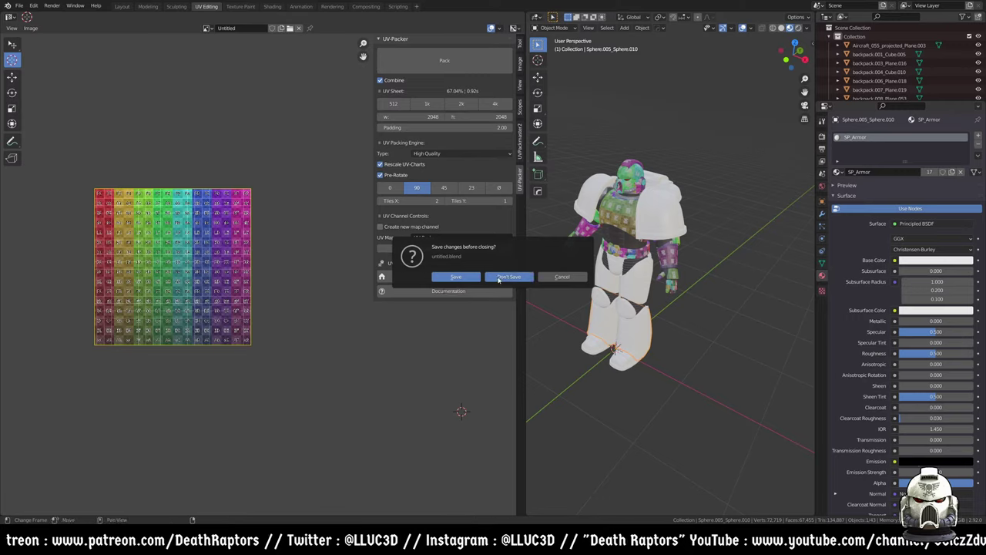
pyautogui.click(499, 278)
# - Import SpaceMarine_083.obj from E:\01_BAKES\fragGranade as a Wavefront OBJ
pyautogui.click(19, 6)
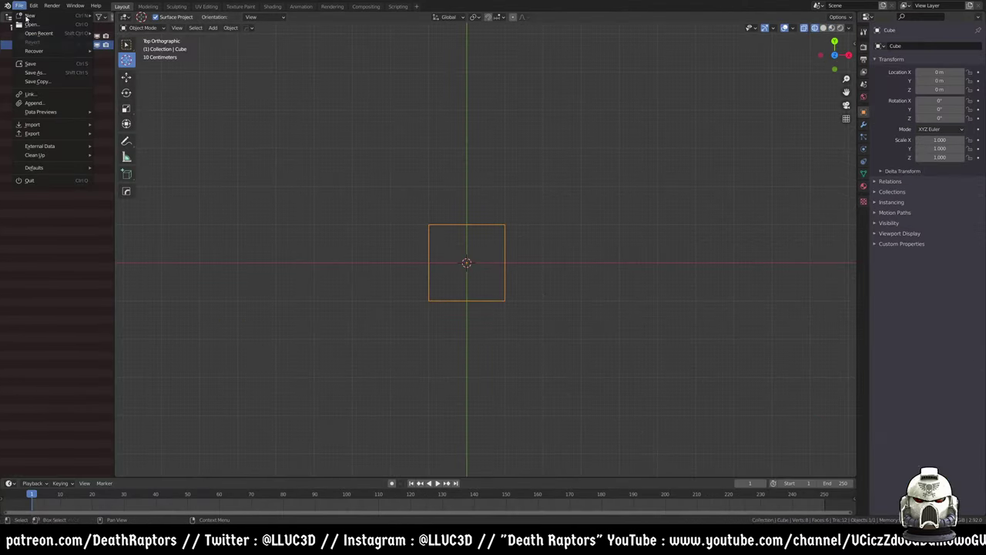
pyautogui.moveTo(57, 126)
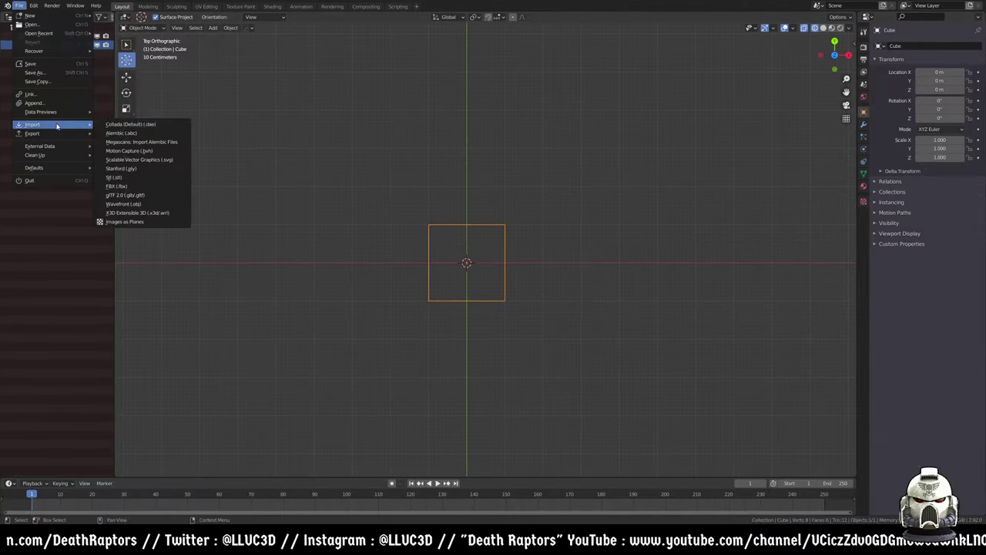
pyautogui.click(127, 203)
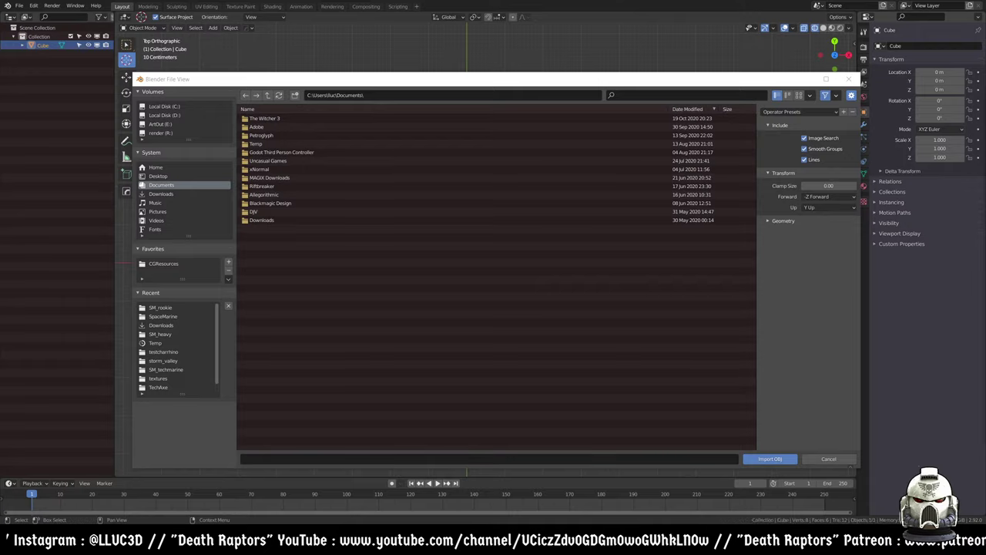
pyautogui.click(462, 94)
pyautogui.write('E:\\01_BAKES\\fragGranade')
pyautogui.press('Return')
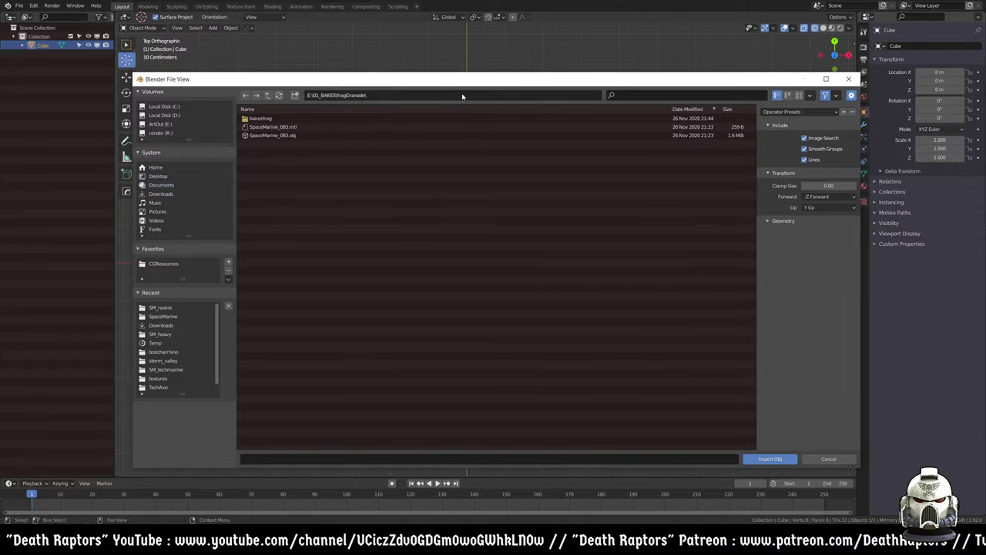
pyautogui.click(306, 135)
pyautogui.doubleClick(306, 135)
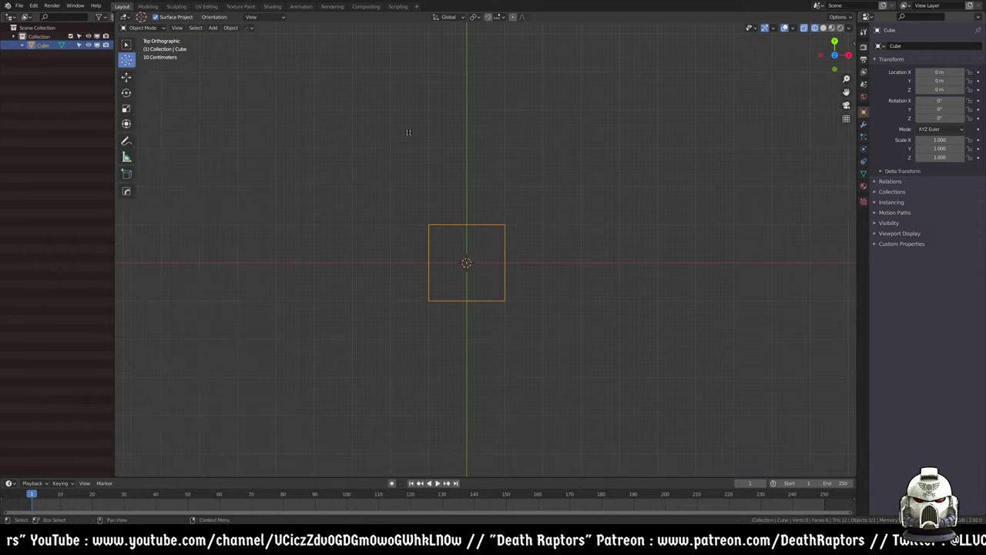
# - Delete the default cube, leaving only the imported grenade
pyautogui.press('x')
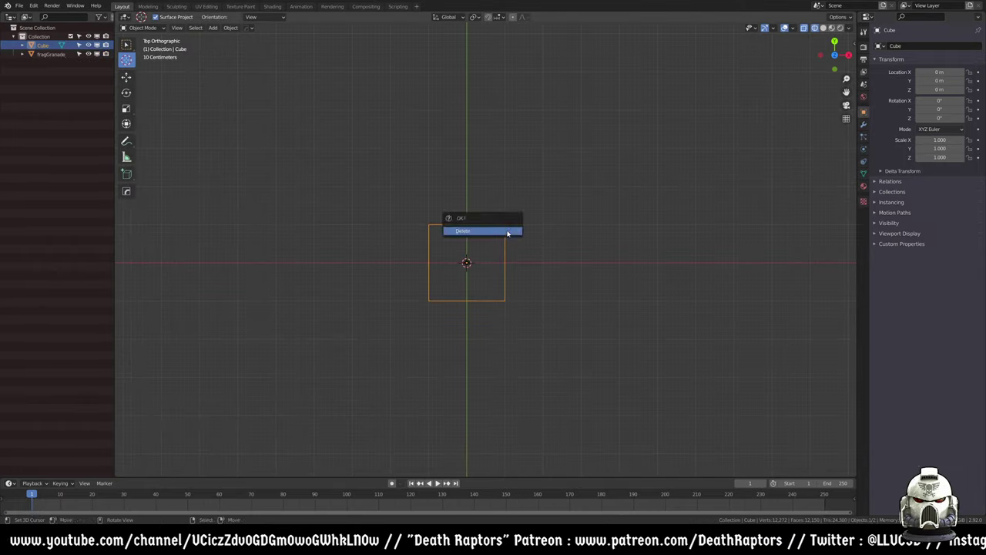
pyautogui.press('Delete')
pyautogui.moveTo(483, 352); pyautogui.dragTo(553, 295, button='middle')
pyautogui.scroll(8, 565, 288)
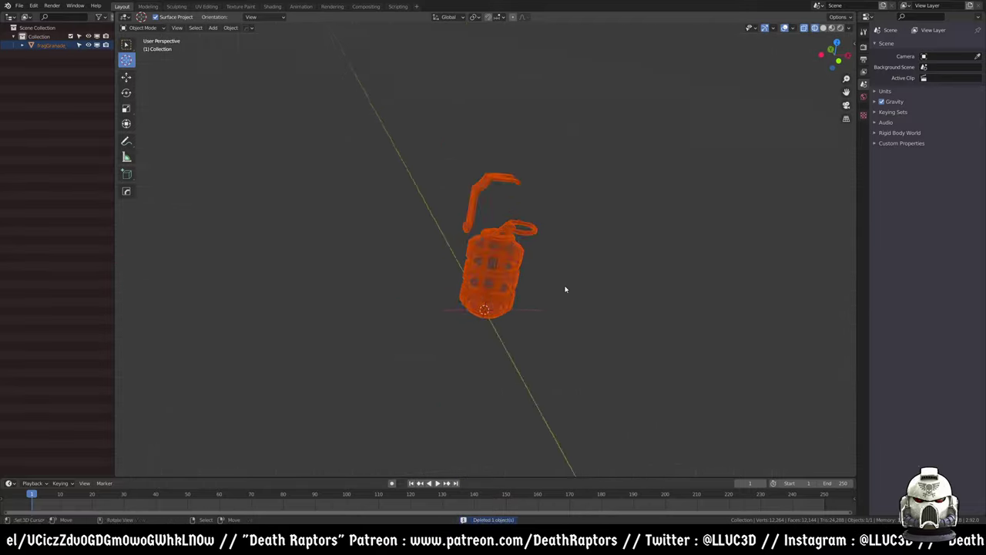
pyautogui.moveTo(678, 306); pyautogui.dragTo(558, 193, button='middle')
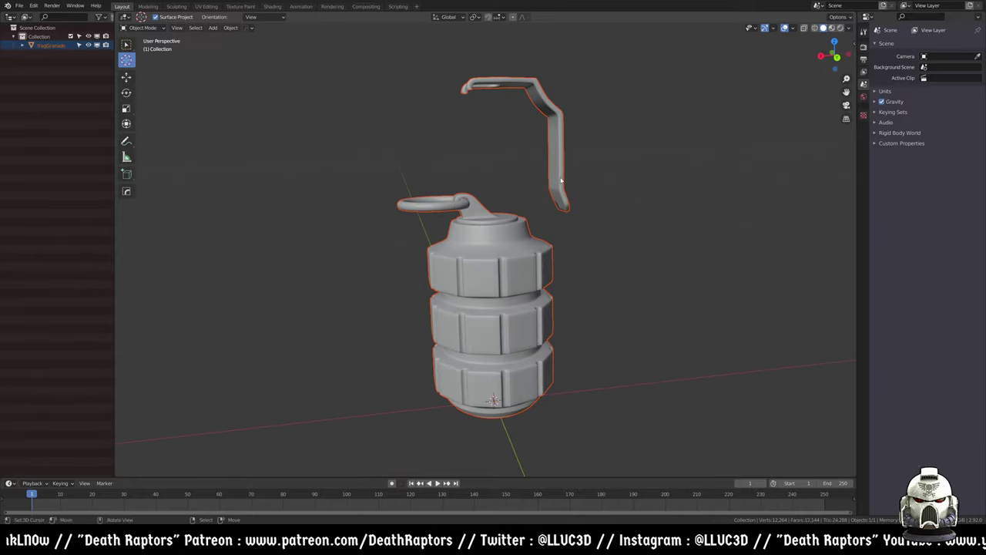
# - In Edit Mode, select the safety lever and move it down along Z onto the body
pyautogui.press('Tab')
pyautogui.hotkey('alt', 'a')
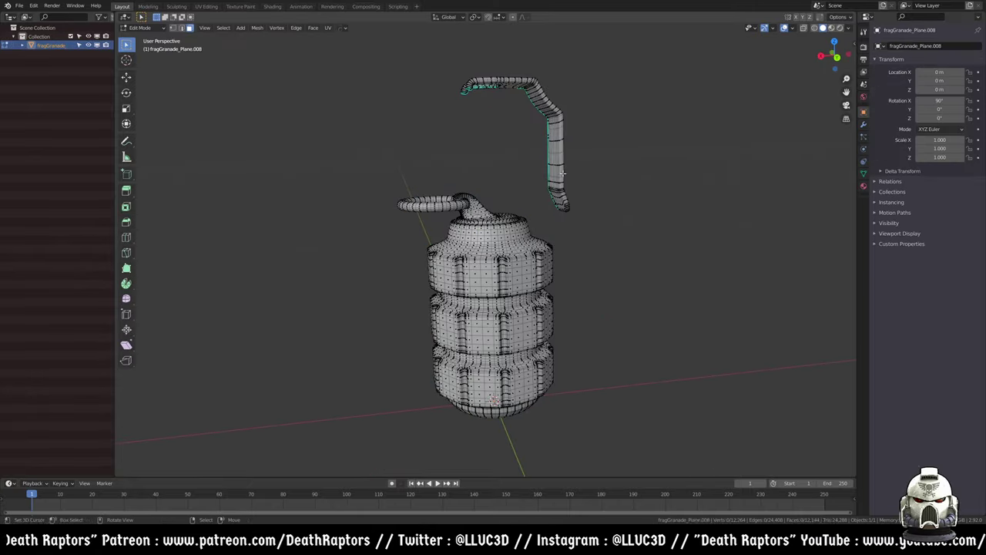
pyautogui.click(563, 174)
pyautogui.hotkey('ctrl', 'l')
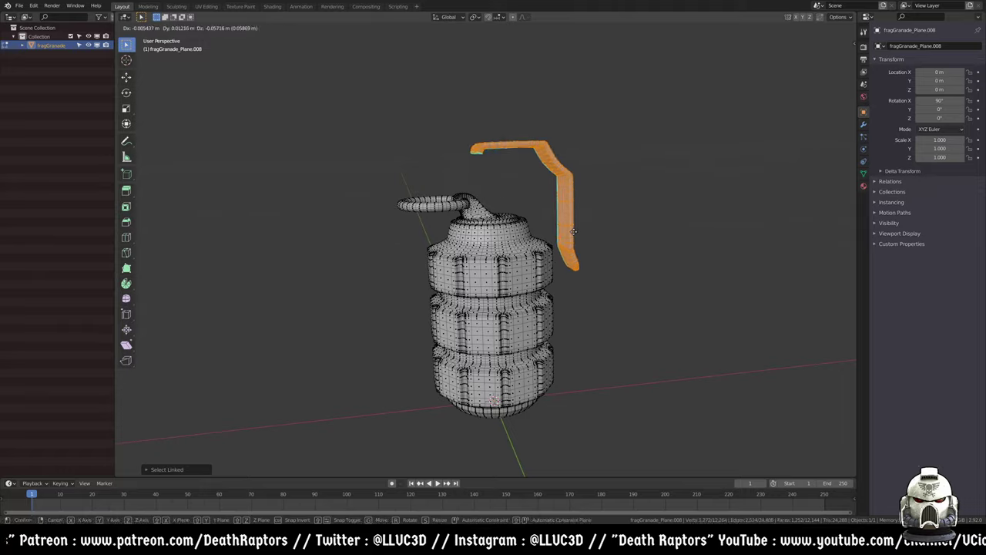
pyautogui.press('z')
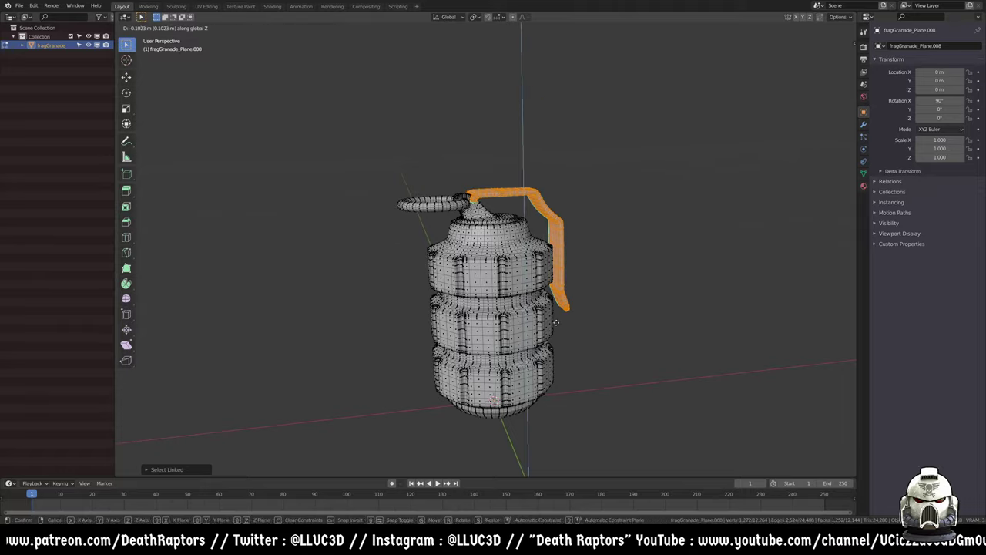
pyautogui.rightClick(557, 319)
pyautogui.moveTo(551, 268); pyautogui.dragTo(534, 333, button='middle')
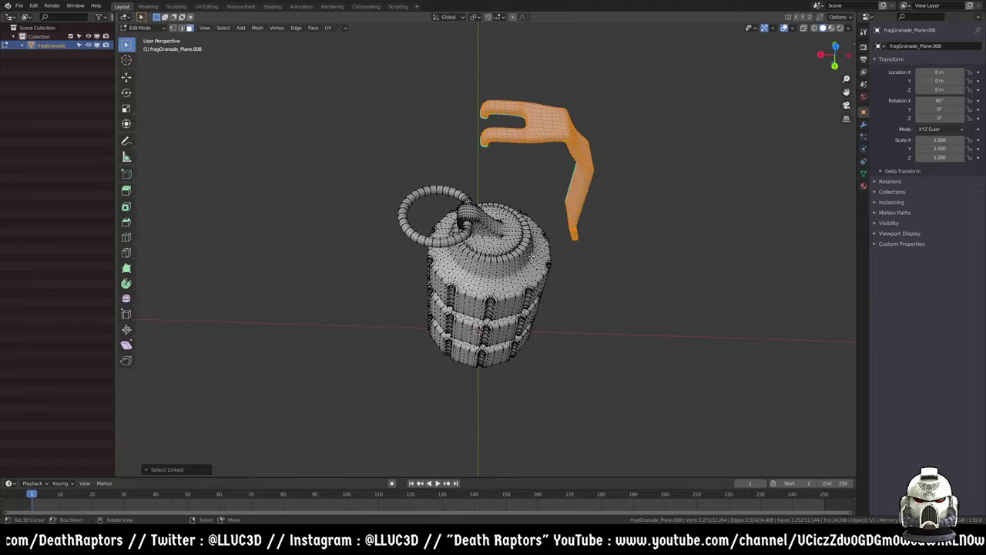
pyautogui.press('g')
pyautogui.press('z')
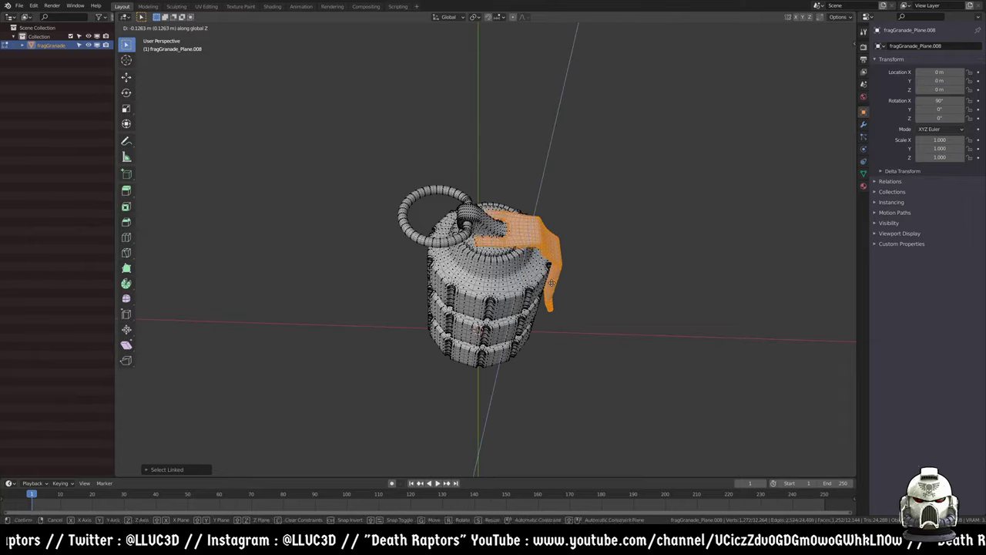
pyautogui.click(556, 255)
pyautogui.press('Tab')
pyautogui.moveTo(556, 255); pyautogui.dragTo(535, 266, button='middle')
pyautogui.click(513, 265)
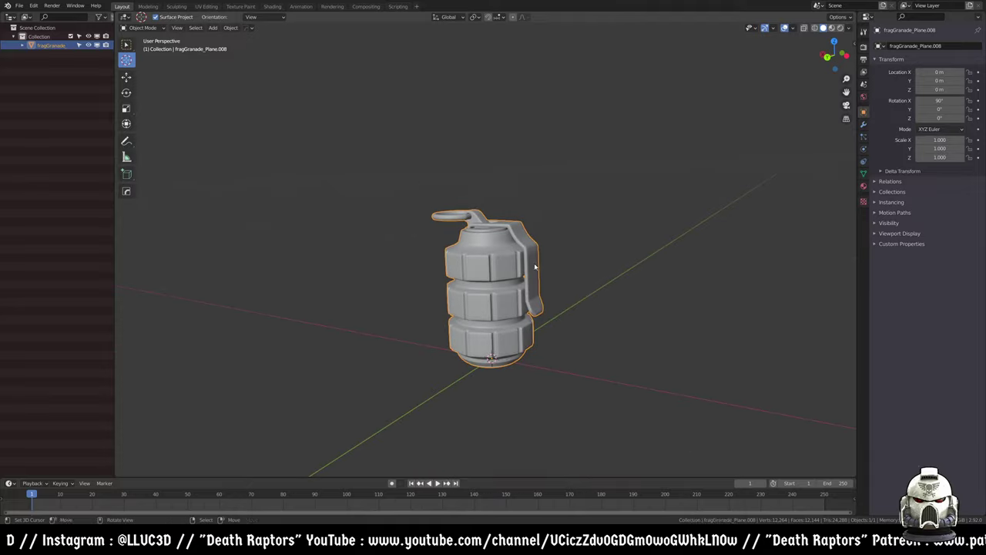
# - In Shading, delete the unused Image Texture node and move the Principled BSDF up
pyautogui.click(272, 7)
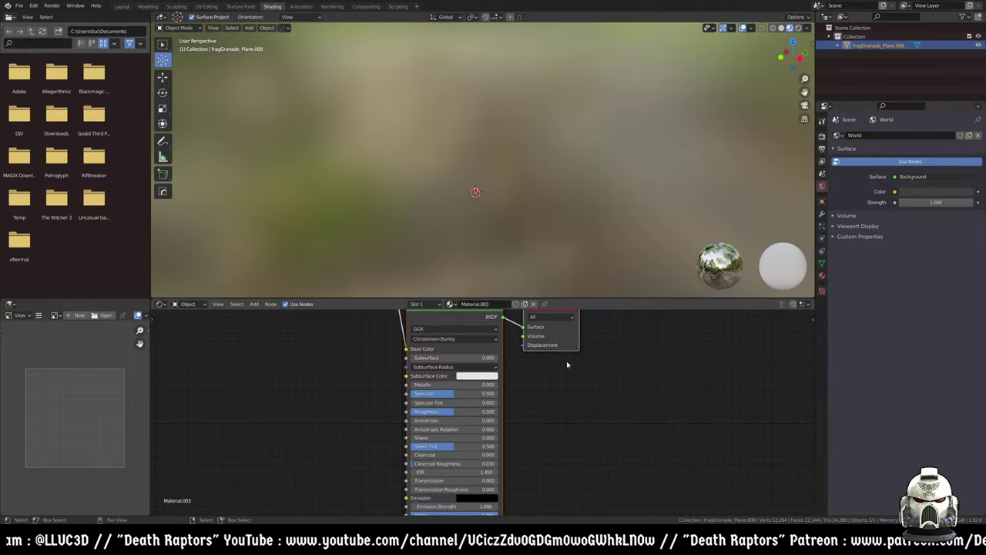
pyautogui.scroll(-3, 533, 355)
pyautogui.click(418, 337)
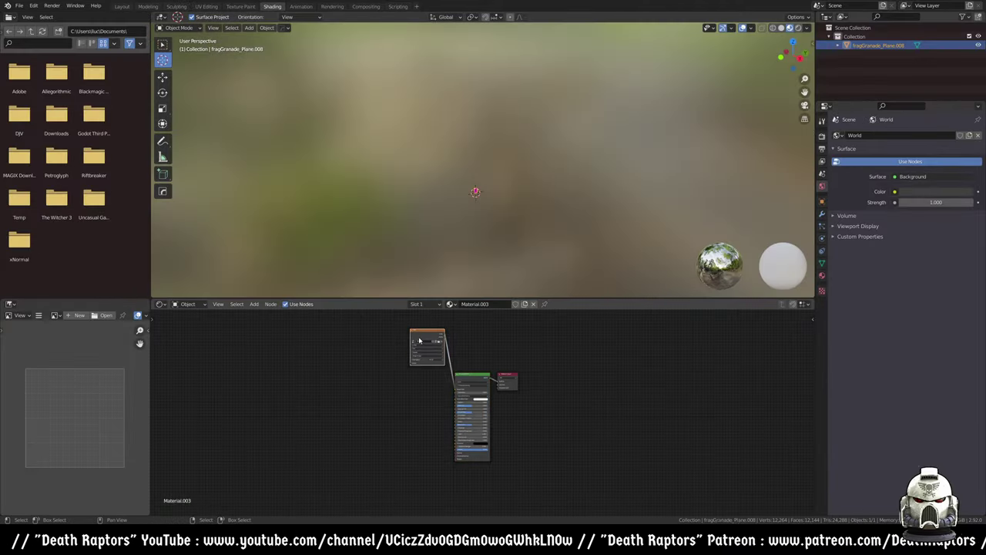
pyautogui.press('x')
pyautogui.moveTo(475, 375); pyautogui.dragTo(475, 351)
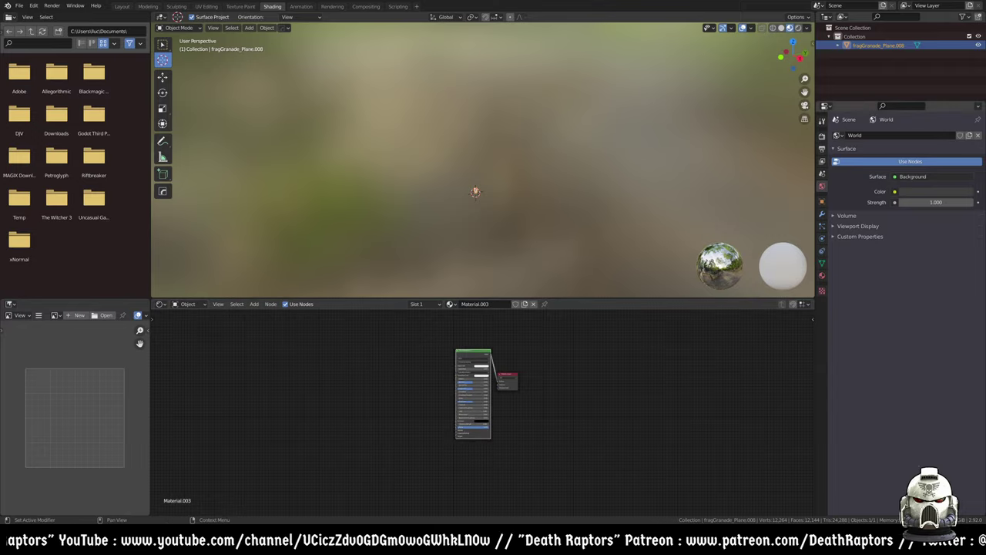
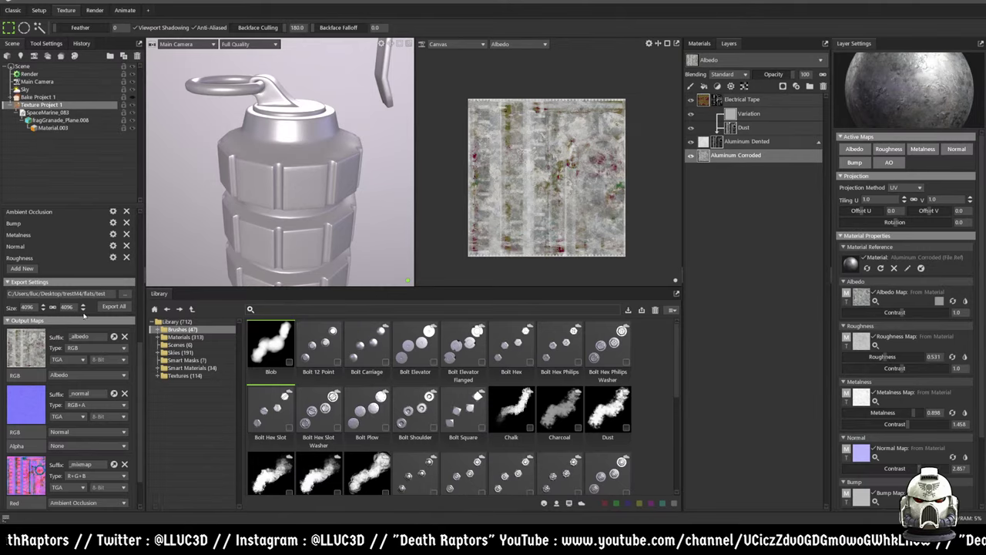
# - Export every output map of the grenade texture project to disk with Export All
pyautogui.click(113, 308)
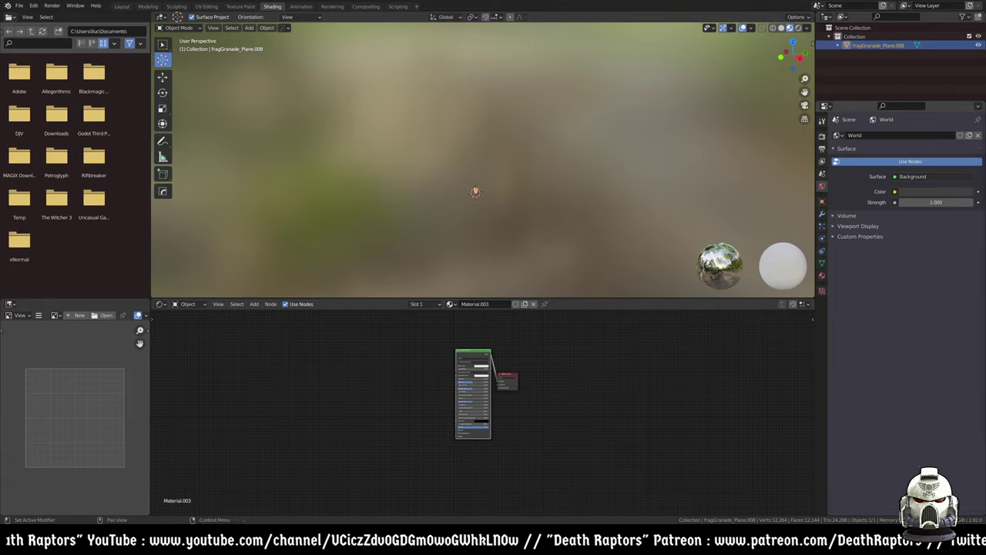
# - Paste the albedo Image Texture node left of the Principled BSDF and start bringing in test_normal.tga
pyautogui.hotkey('ctrl', 'v')
pyautogui.scroll(3, 432, 339)
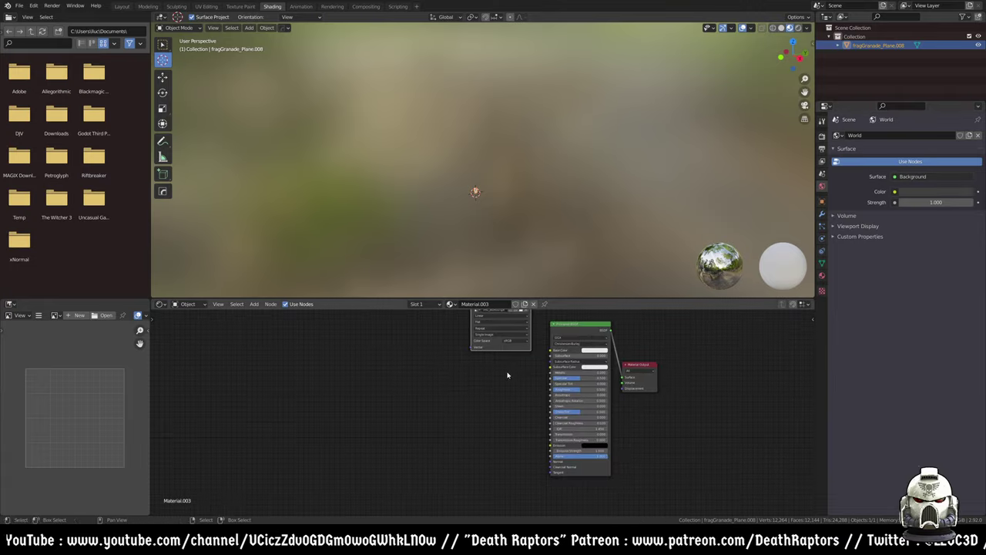
pyautogui.moveTo(501, 324); pyautogui.dragTo(571, 384)
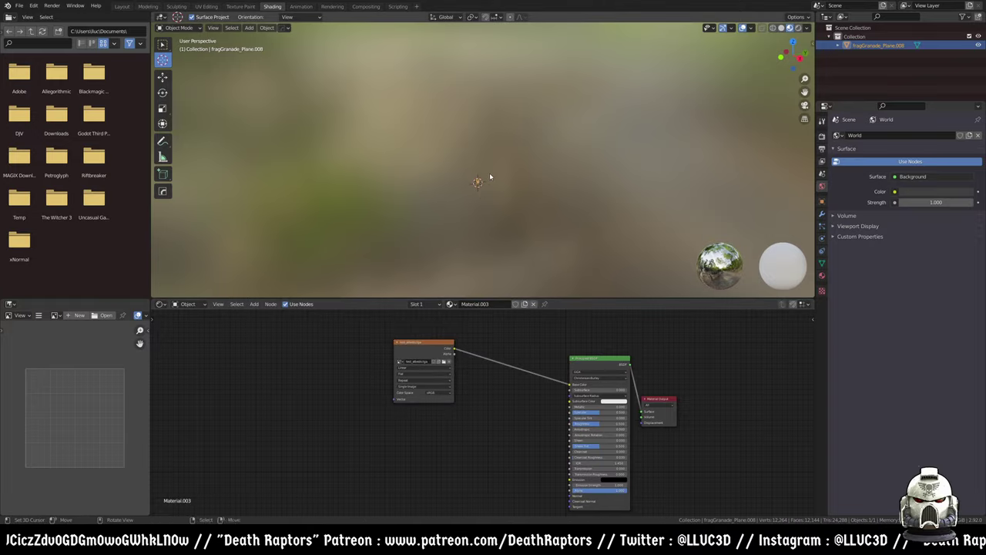
pyautogui.moveTo(493, 177); pyautogui.dragTo(508, 127, button='middle')
pyautogui.scroll(5, 531, 162)
pyautogui.scroll(-5, 527, 178)
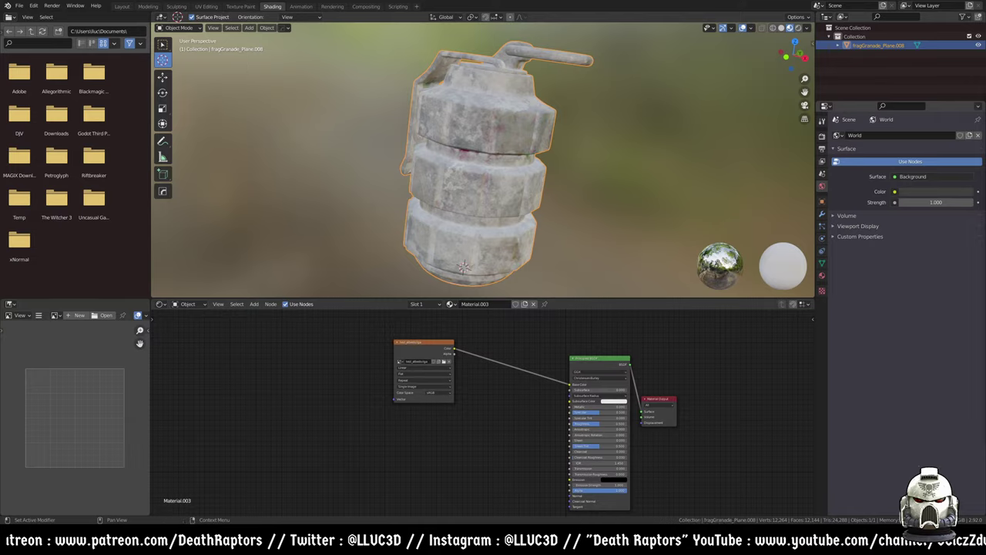
pyautogui.moveTo(293, 487); pyautogui.dragTo(312, 472)
# - Add test_normal.tga as an image node with its colour space set to Non-Color
pyautogui.moveTo(411, 476); pyautogui.dragTo(366, 411, button='middle')
pyautogui.click(393, 414)
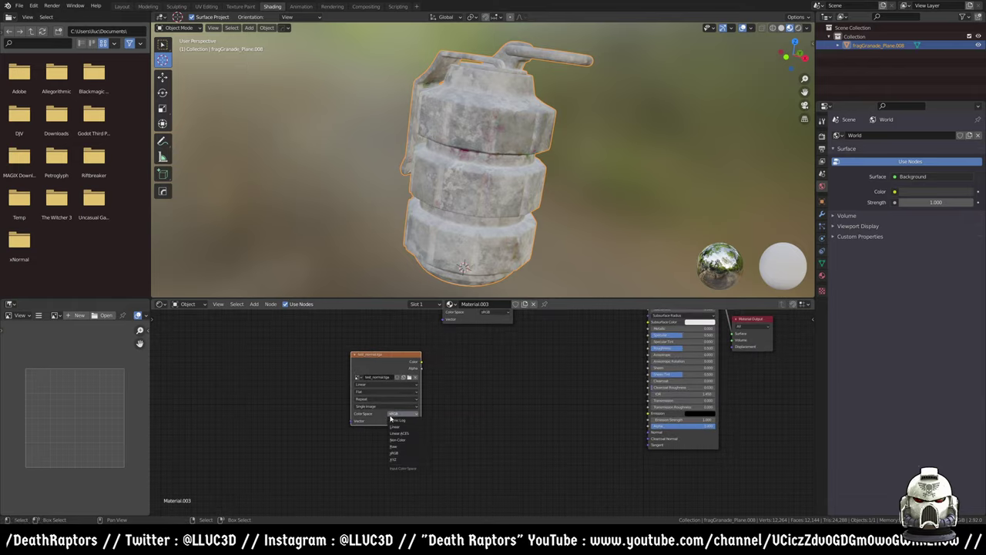
pyautogui.click(408, 440)
# - Add a Normal Map node fed by the normal image and wired into the shader's Normal input
pyautogui.hotkey('shift', 'a')
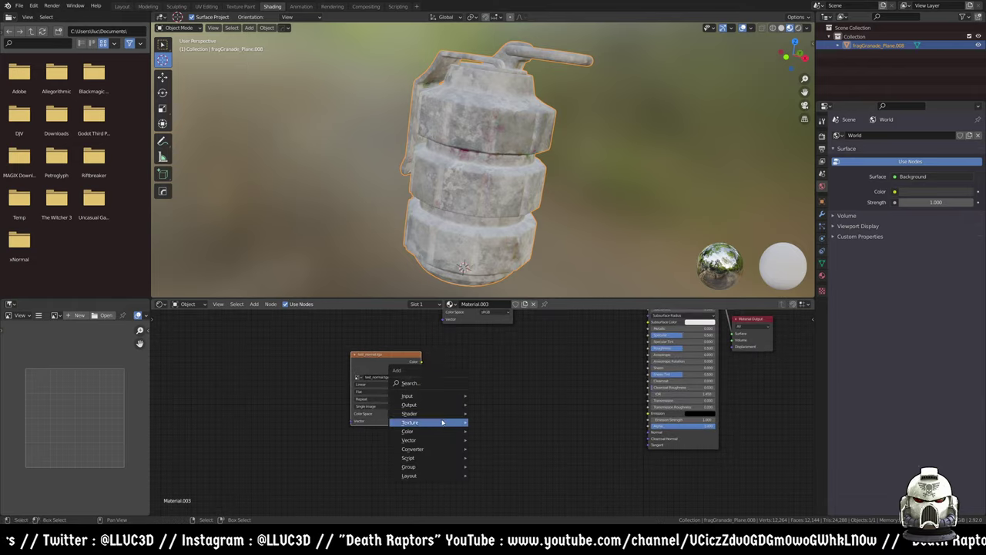
pyautogui.moveTo(431, 439)
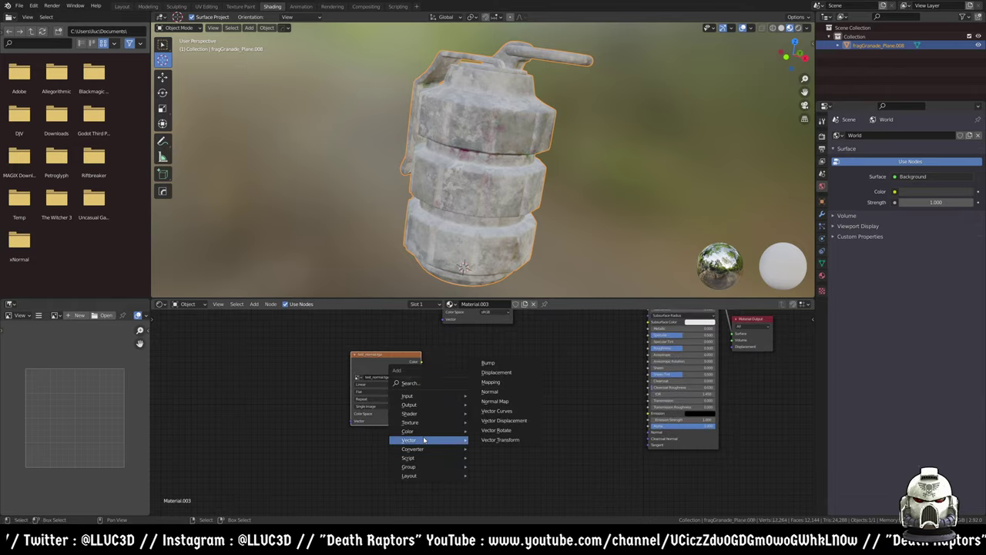
pyautogui.click(495, 401)
pyautogui.click(462, 379)
pyautogui.moveTo(421, 362); pyautogui.dragTo(443, 404)
pyautogui.moveTo(484, 373)
pyautogui.mouseDown()
pyautogui.moveTo(568, 375)
pyautogui.moveTo(648, 431)
pyautogui.mouseUp()
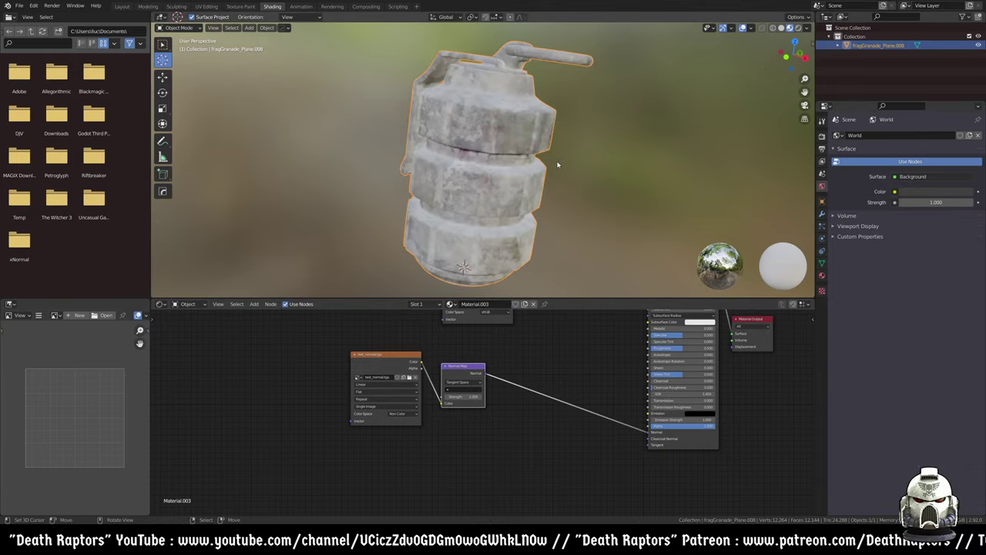
# - Disconnect the albedo texture from the shader's Base Color input
pyautogui.moveTo(557, 165); pyautogui.dragTo(510, 183, button='middle')
pyautogui.scroll(5, 510, 183)
pyautogui.moveTo(610, 329); pyautogui.dragTo(562, 403, button='middle')
pyautogui.moveTo(601, 378); pyautogui.dragTo(576, 384)
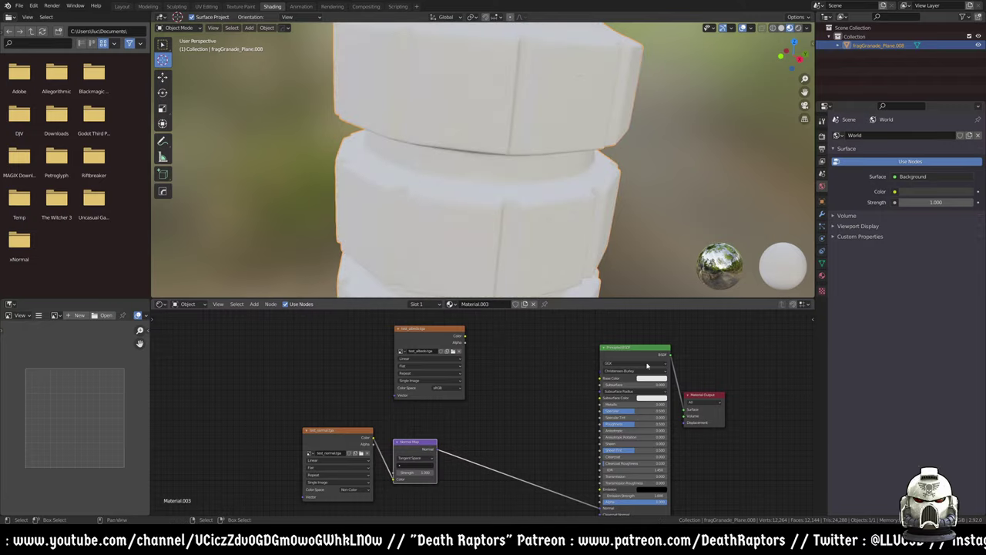
# - Test a red base colour and a Normal Map strength of 3 on the grenade
pyautogui.click(648, 379)
pyautogui.click(677, 312)
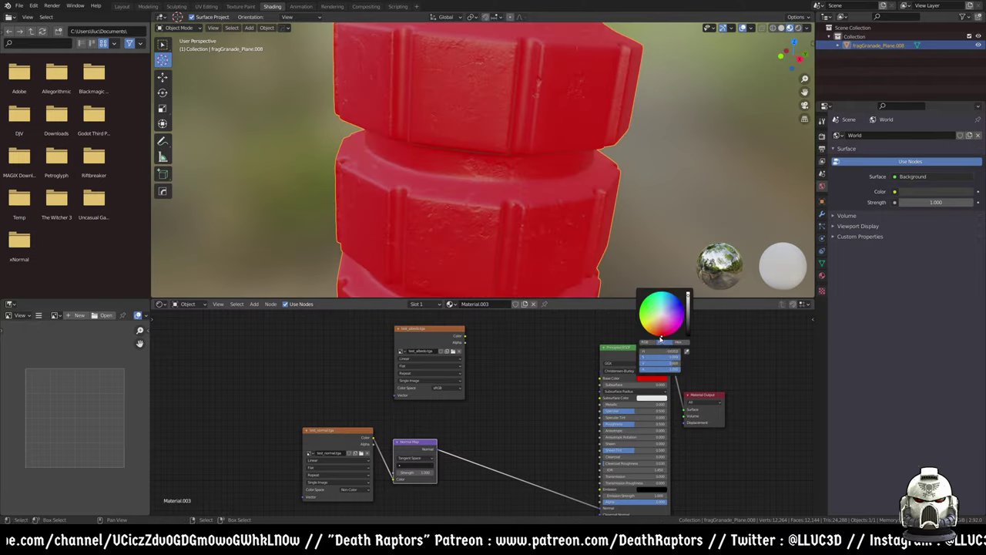
pyautogui.scroll(3, 513, 221)
pyautogui.moveTo(492, 199); pyautogui.dragTo(463, 231, button='middle')
pyautogui.scroll(-3, 491, 249)
pyautogui.scroll(1, 422, 474)
pyautogui.moveTo(423, 475); pyautogui.dragTo(462, 474)
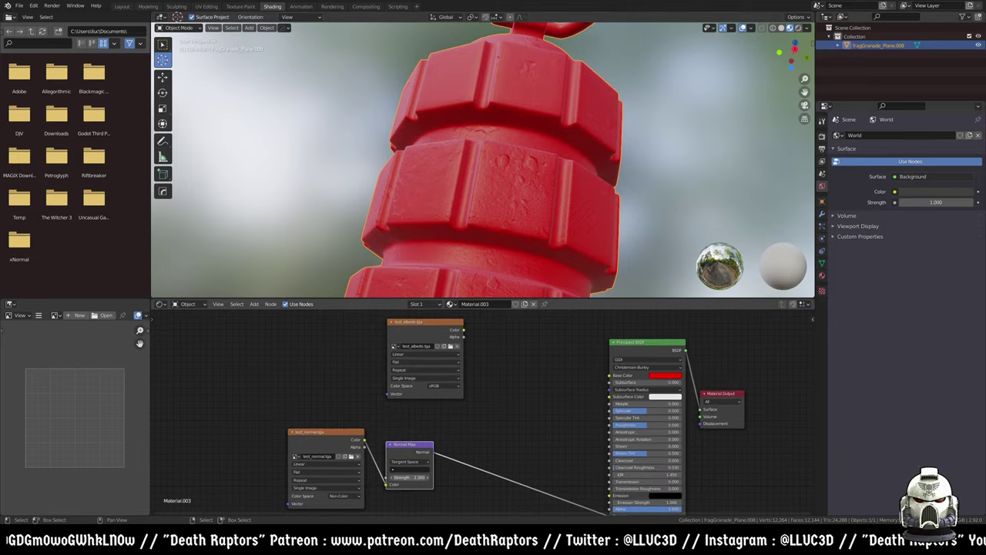
pyautogui.moveTo(545, 156)
pyautogui.mouseDown(button='middle')
pyautogui.moveTo(481, 154)
pyautogui.moveTo(526, 152)
pyautogui.mouseUp(button='middle')
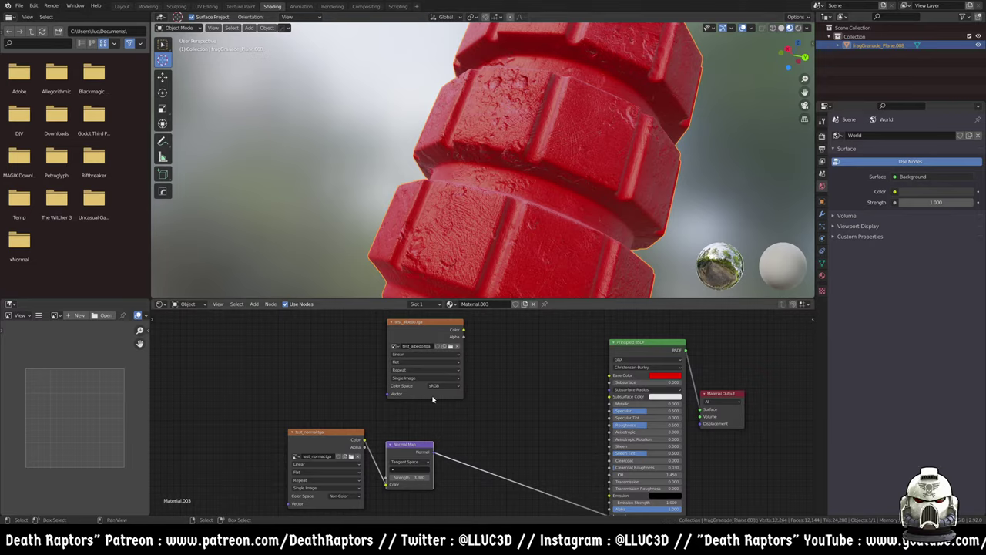
# - Set the Normal Map strength back to 1 and reconnect the albedo to Base Color
pyautogui.click(420, 475)
pyautogui.write('1.')
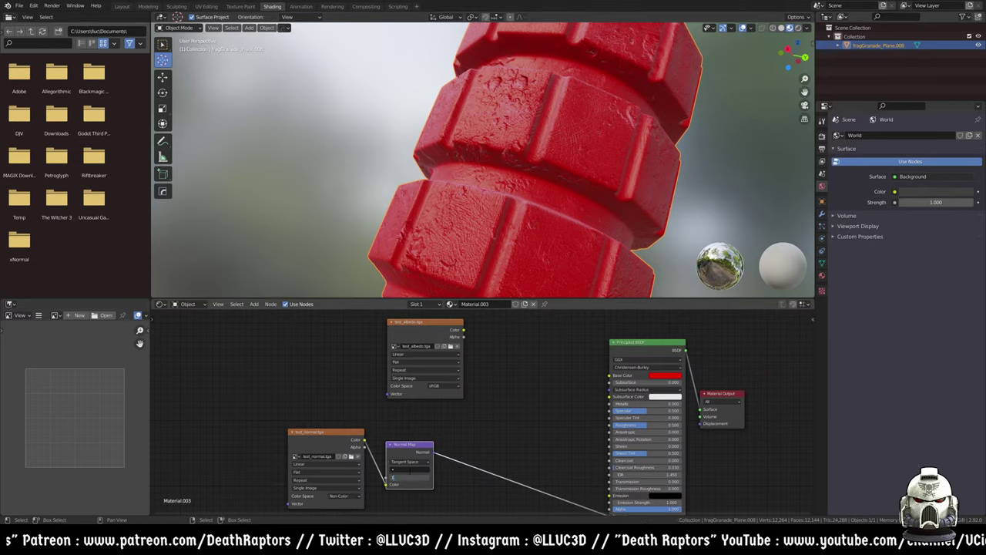
pyautogui.press('Return')
pyautogui.moveTo(463, 329); pyautogui.dragTo(609, 375)
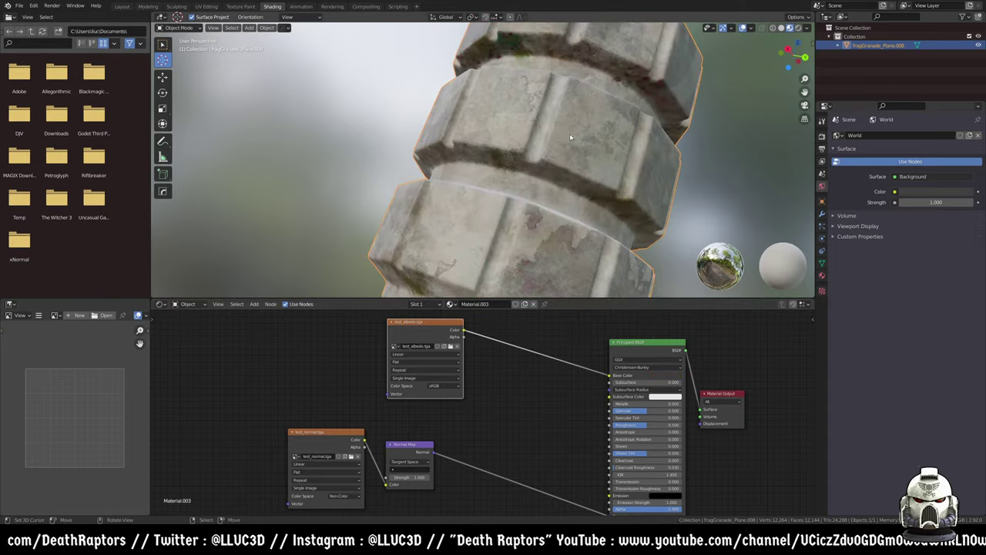
# - Switch the 3D viewport to Rendered shading with the grenade framed upright
pyautogui.scroll(-4, 566, 138)
pyautogui.moveTo(566, 139); pyautogui.dragTo(634, 140, button='middle')
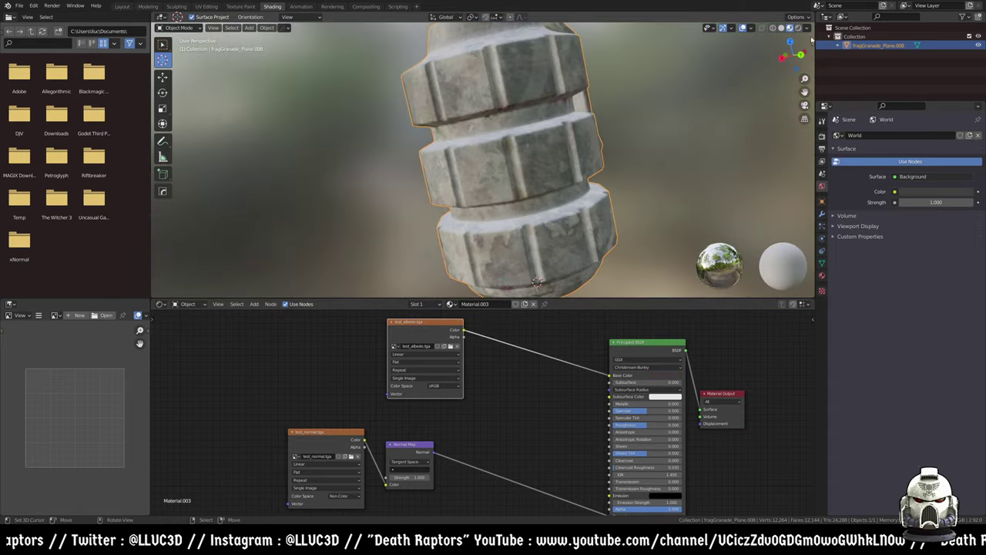
pyautogui.click(797, 28)
pyautogui.moveTo(508, 133)
pyautogui.mouseDown(button='middle')
pyautogui.moveTo(535, 131)
pyautogui.moveTo(576, 158)
pyautogui.mouseUp(button='middle')
pyautogui.hotkey('shift', 'a')
# - Add a Sun light, move it to the grenade's left and rotate it toward the grenade
pyautogui.moveTo(572, 159)
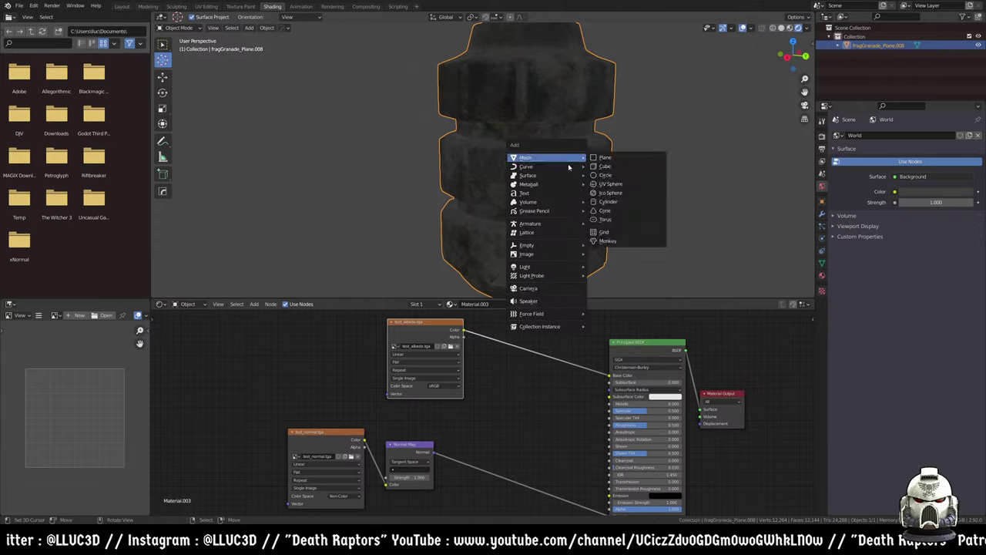
pyautogui.moveTo(574, 266)
pyautogui.click(608, 277)
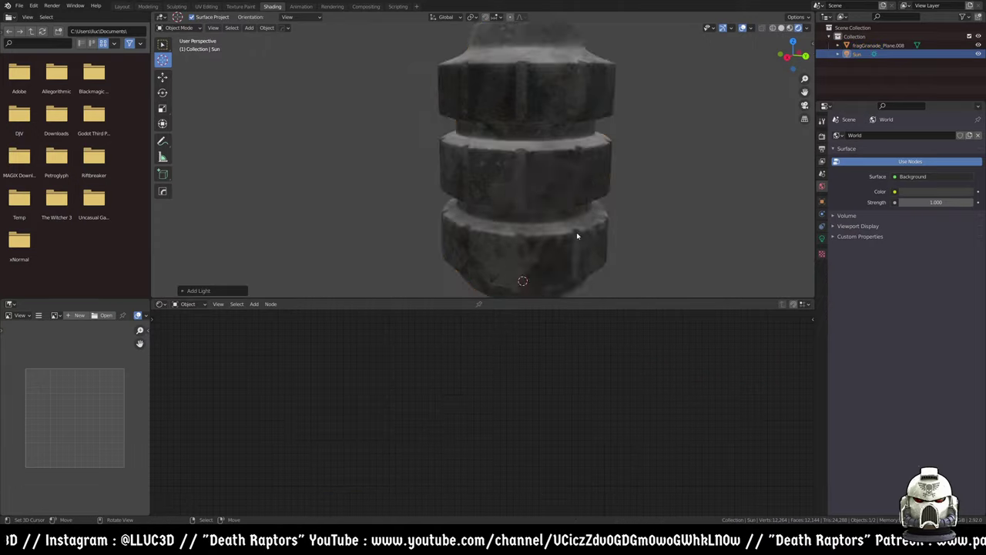
pyautogui.scroll(2, 598, 259)
pyautogui.scroll(-8, 590, 198)
pyautogui.press('g')
pyautogui.click(539, 202)
pyautogui.press('r')
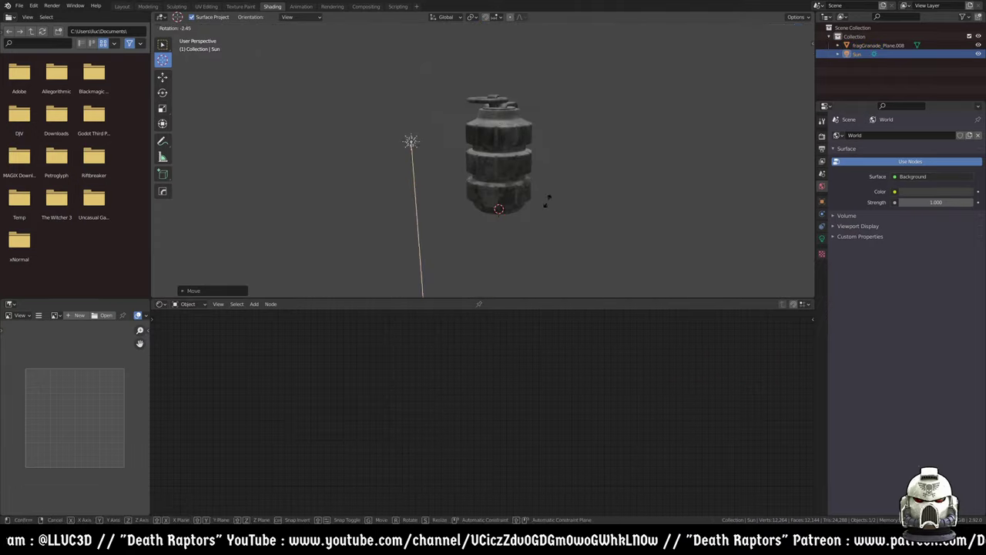
pyautogui.click(582, 93)
# - Check the sun's lighting from several angles, then reselect the grenade
pyautogui.moveTo(582, 92); pyautogui.dragTo(571, 149, button='middle')
pyautogui.scroll(4, 571, 149)
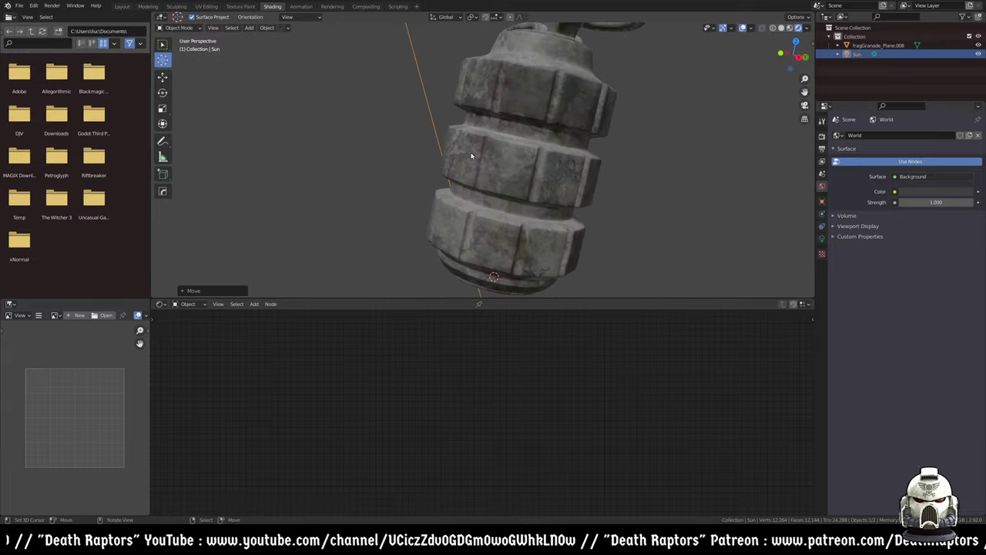
pyautogui.moveTo(486, 150); pyautogui.dragTo(555, 225, button='middle')
pyautogui.scroll(4, 515, 203)
pyautogui.scroll(-3, 517, 132)
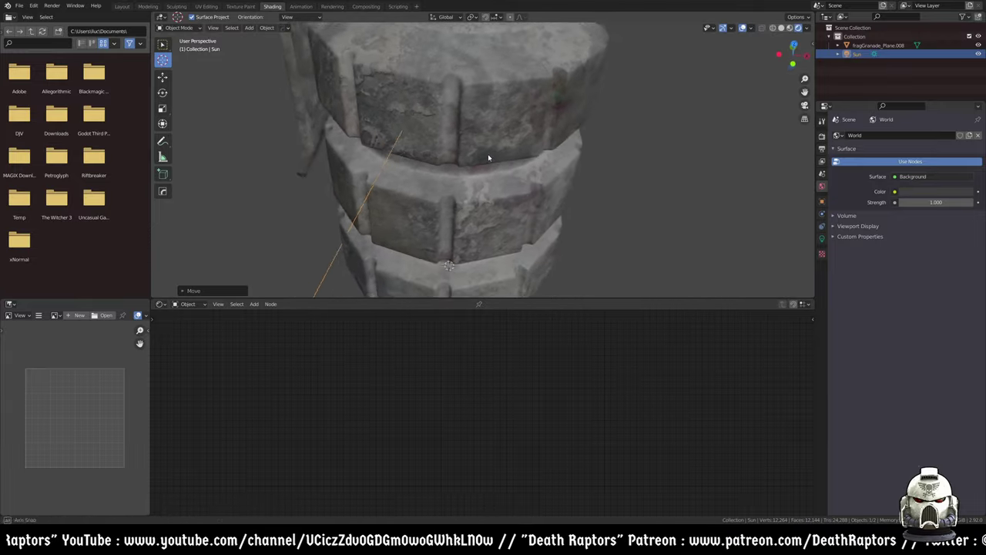
pyautogui.moveTo(516, 132); pyautogui.dragTo(487, 210, button='middle')
pyautogui.click(486, 154)
pyautogui.scroll(-3, 485, 256)
pyautogui.scroll(-3, 508, 323)
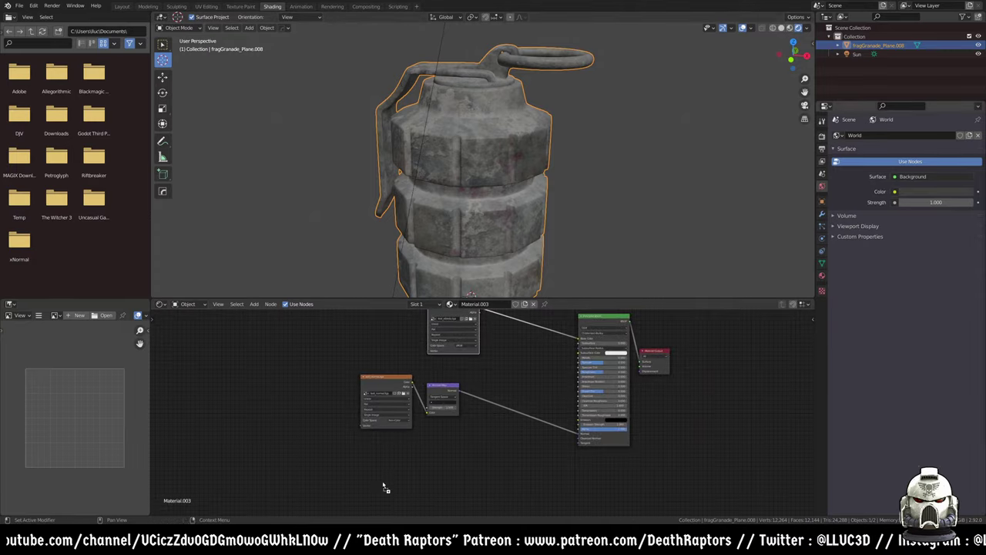
# - Set the test_mixmap.tga image node to Non-Color and move it up beside the shader
pyautogui.hotkey('ctrl', 'z')
pyautogui.hotkey('ctrl', 'z')
pyautogui.hotkey('ctrl', 'z')
pyautogui.hotkey('ctrl', 'z')
pyautogui.hotkey('ctrl', 'shift', 'z')
pyautogui.hotkey('ctrl', 'shift', 'z')
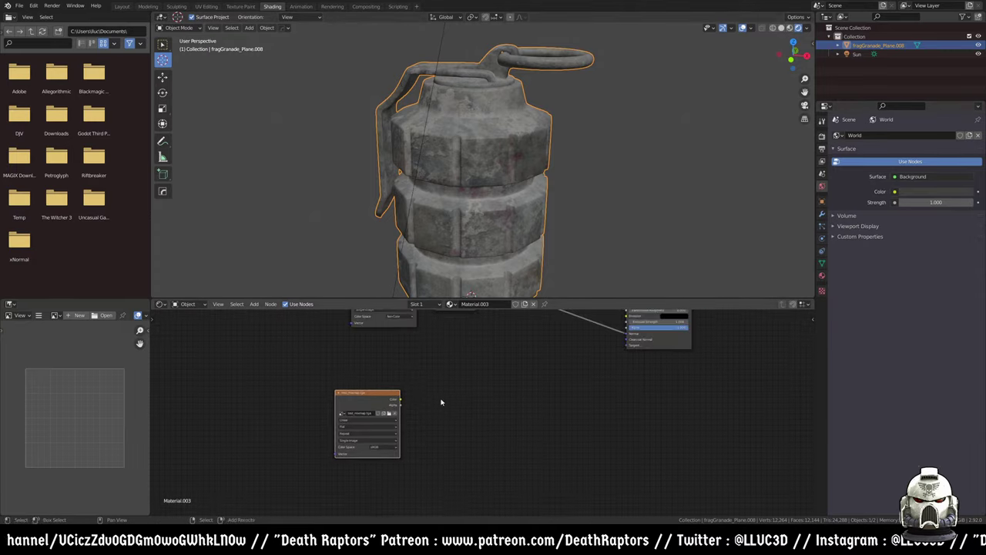
pyautogui.click(383, 450)
pyautogui.click(389, 471)
pyautogui.moveTo(377, 405); pyautogui.dragTo(409, 355)
pyautogui.scroll(1, 408, 355)
# - Add a Separate XYZ node fed by the mixmap colour and preview its channels
pyautogui.hotkey('shift', 'a')
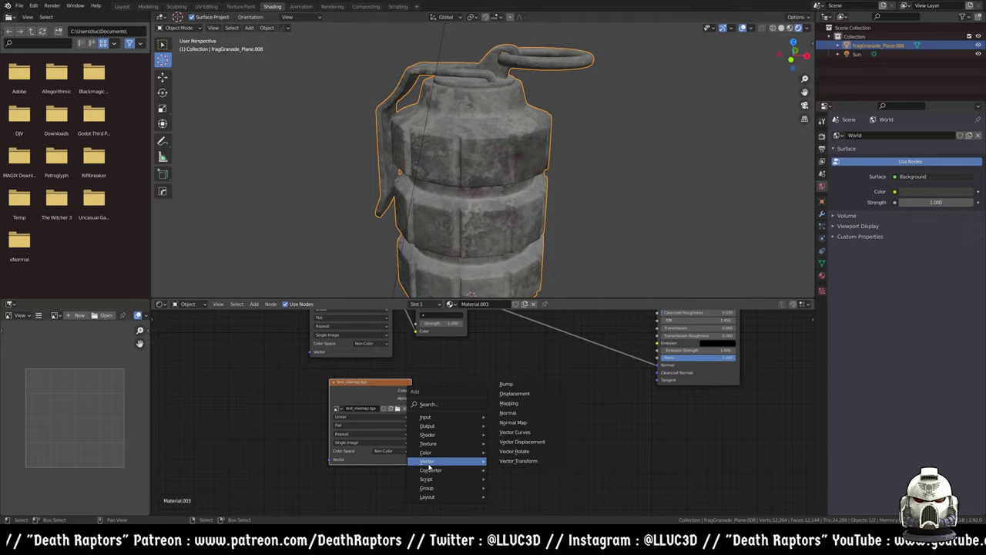
pyautogui.moveTo(435, 469)
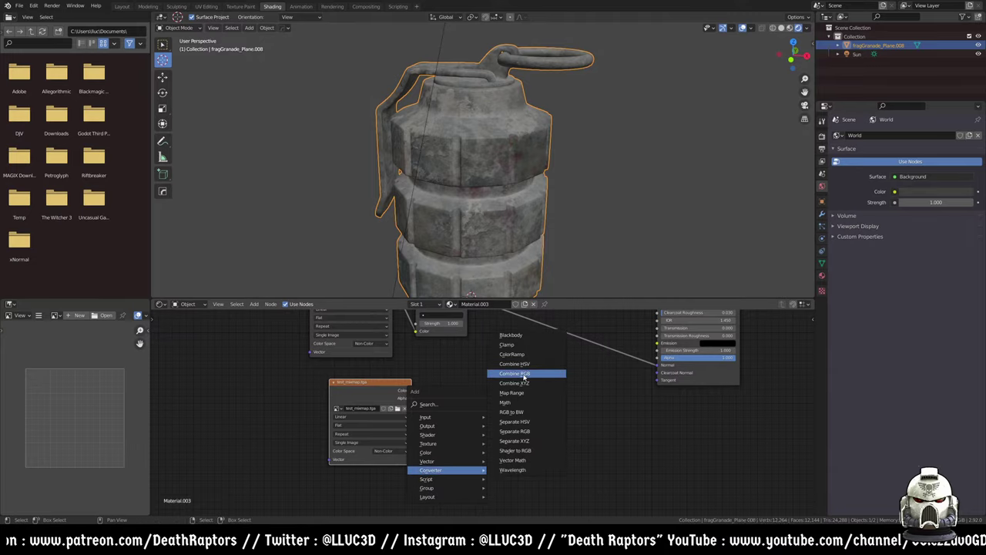
pyautogui.click(525, 441)
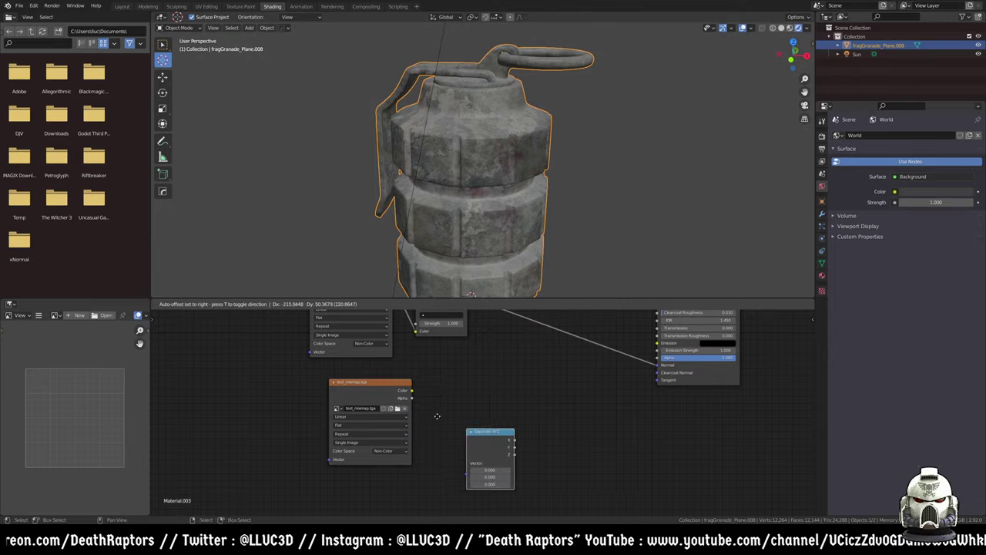
pyautogui.click(465, 377)
pyautogui.moveTo(411, 391); pyautogui.dragTo(443, 405)
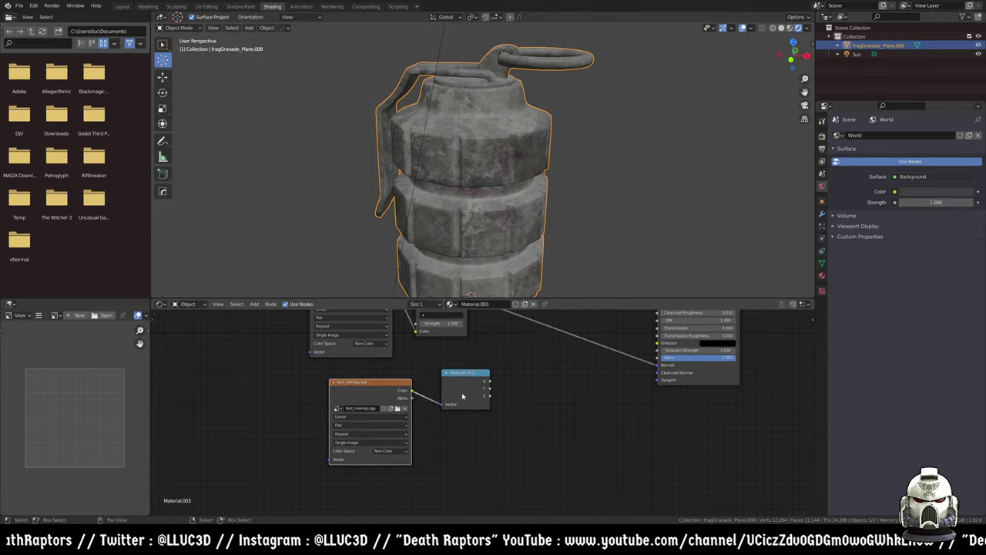
pyautogui.keyDown('ctrl'); pyautogui.keyDown('shift'); pyautogui.click(472, 382); pyautogui.keyUp('shift'); pyautogui.keyUp('ctrl')
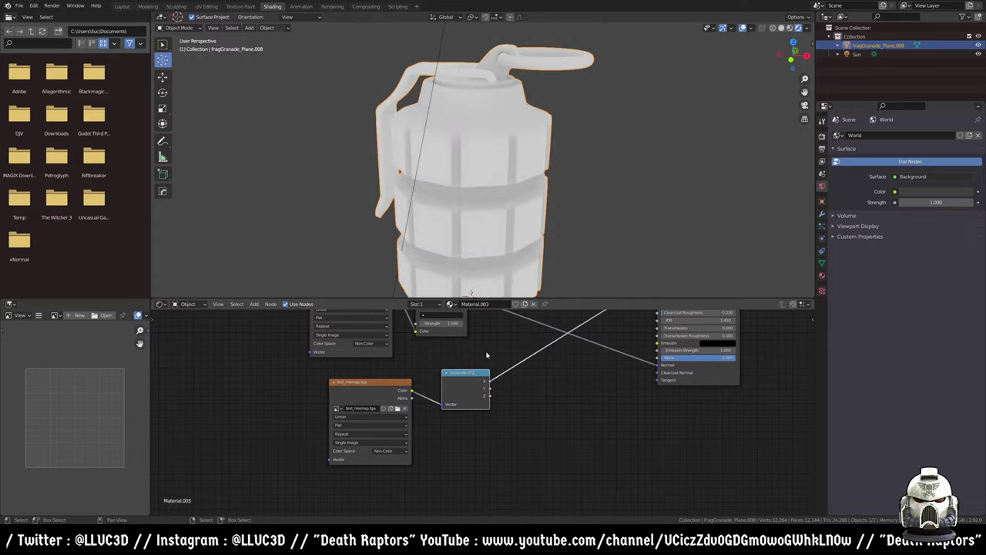
pyautogui.moveTo(472, 385); pyautogui.dragTo(439, 416, button='middle')
pyautogui.keyDown('ctrl'); pyautogui.keyDown('shift'); pyautogui.click(438, 416); pyautogui.keyUp('shift'); pyautogui.keyUp('ctrl')
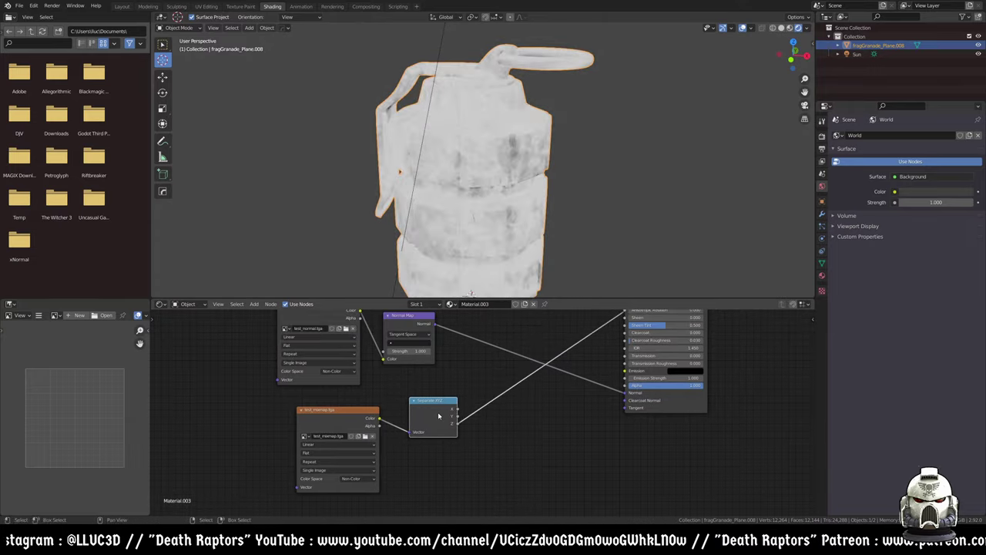
pyautogui.keyDown('ctrl'); pyautogui.keyDown('shift'); pyautogui.click(439, 416); pyautogui.keyUp('shift'); pyautogui.keyUp('ctrl')
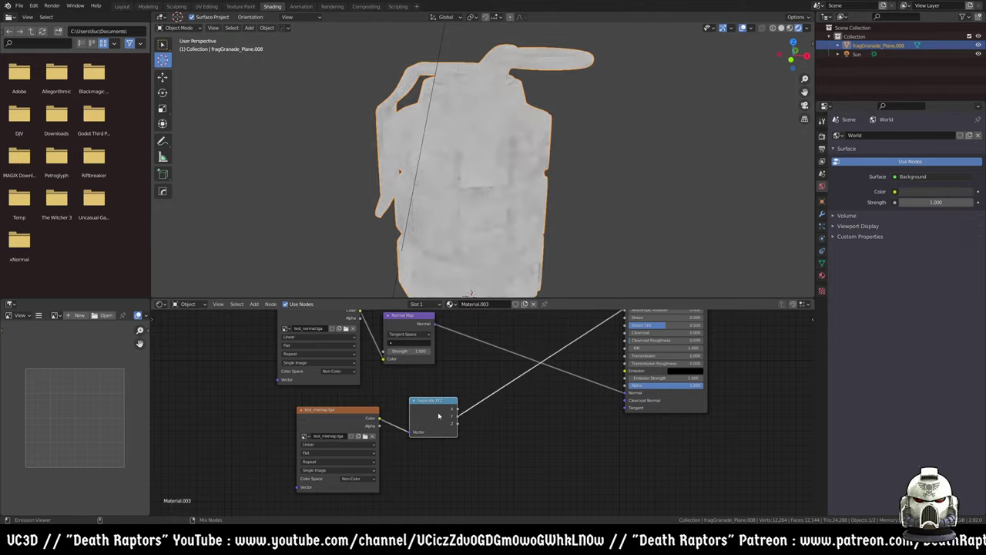
# - Wire the Z channel into Metallic and the Y channel into Roughness
pyautogui.moveTo(624, 410); pyautogui.dragTo(558, 464, button='middle')
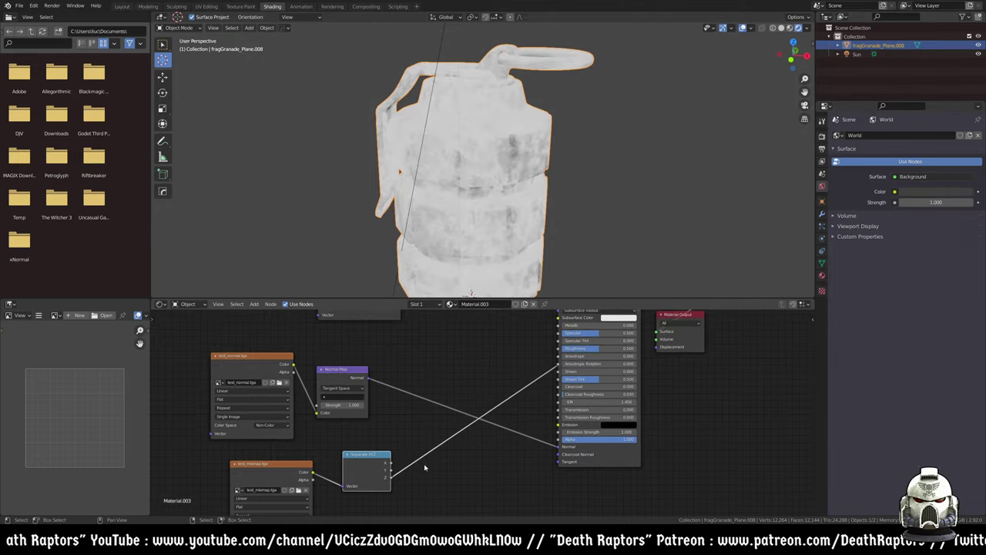
pyautogui.moveTo(392, 476); pyautogui.dragTo(557, 324)
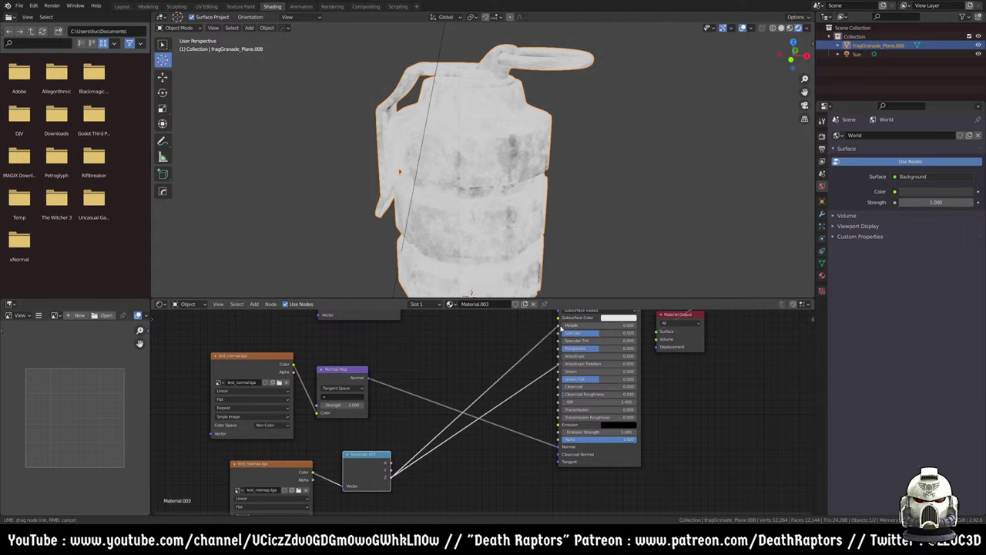
pyautogui.moveTo(390, 468); pyautogui.dragTo(559, 348)
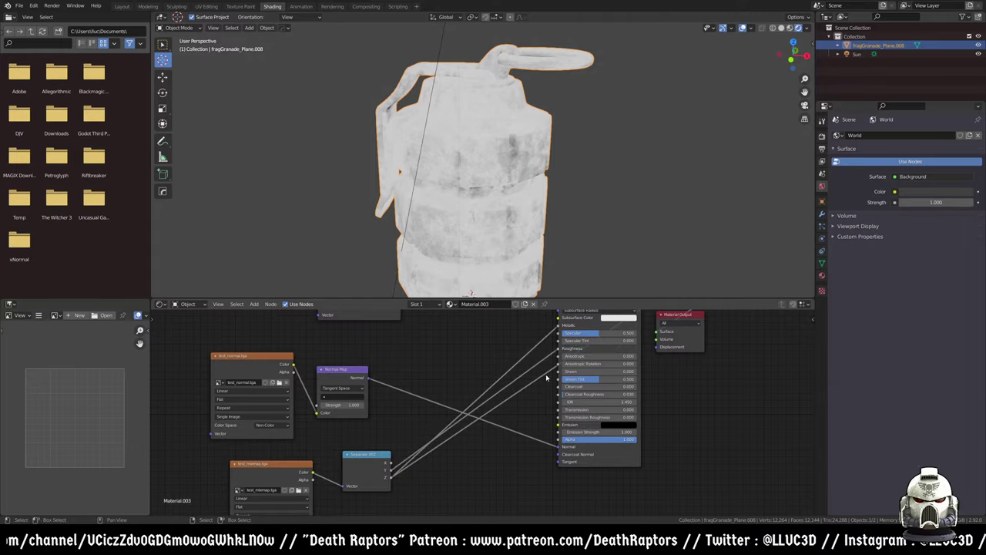
pyautogui.moveTo(550, 359); pyautogui.dragTo(482, 439, button='middle')
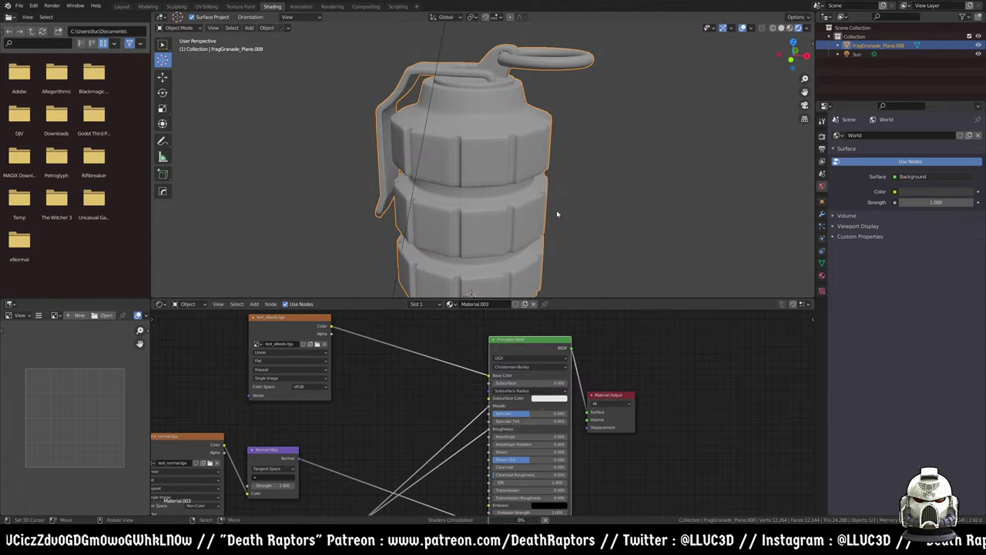
# - Orbit and zoom around the grenade to inspect its ridged bands and corroded metal sides
pyautogui.scroll(8, 523, 222)
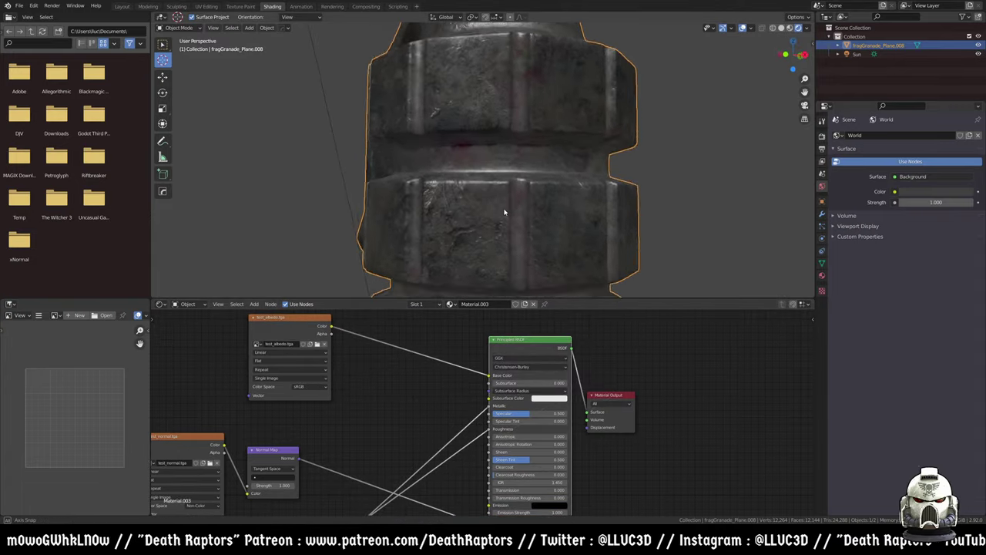
pyautogui.moveTo(504, 192); pyautogui.dragTo(497, 143, button='middle')
pyautogui.moveTo(367, 391); pyautogui.dragTo(400, 362, button='middle')
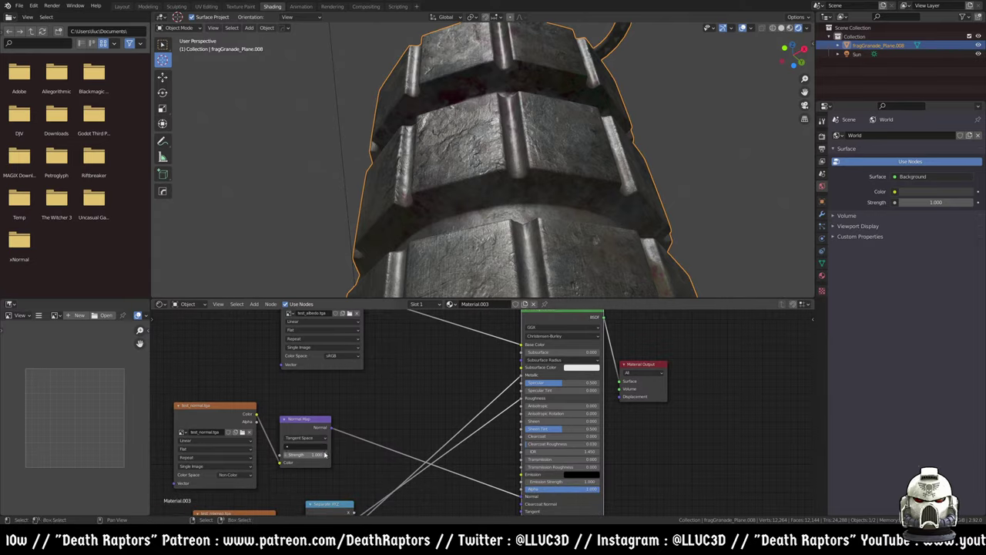
pyautogui.moveTo(568, 147); pyautogui.dragTo(513, 194, button='middle')
pyautogui.scroll(-3, 560, 219)
pyautogui.scroll(4, 438, 185)
pyautogui.scroll(3, 438, 186)
pyautogui.scroll(-2, 477, 147)
pyautogui.moveTo(478, 147); pyautogui.dragTo(455, 110, button='middle')
pyautogui.scroll(-3, 430, 347)
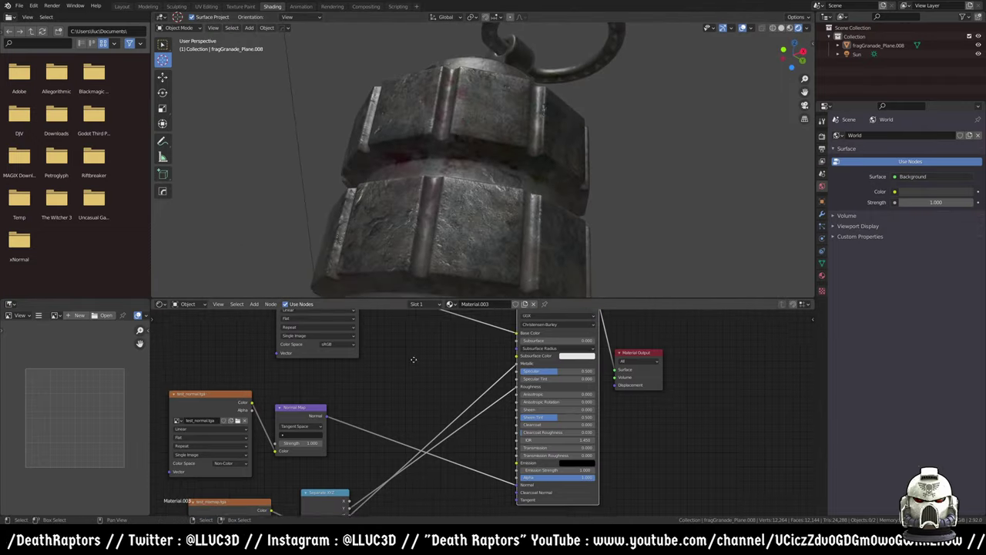
pyautogui.scroll(-4, 484, 224)
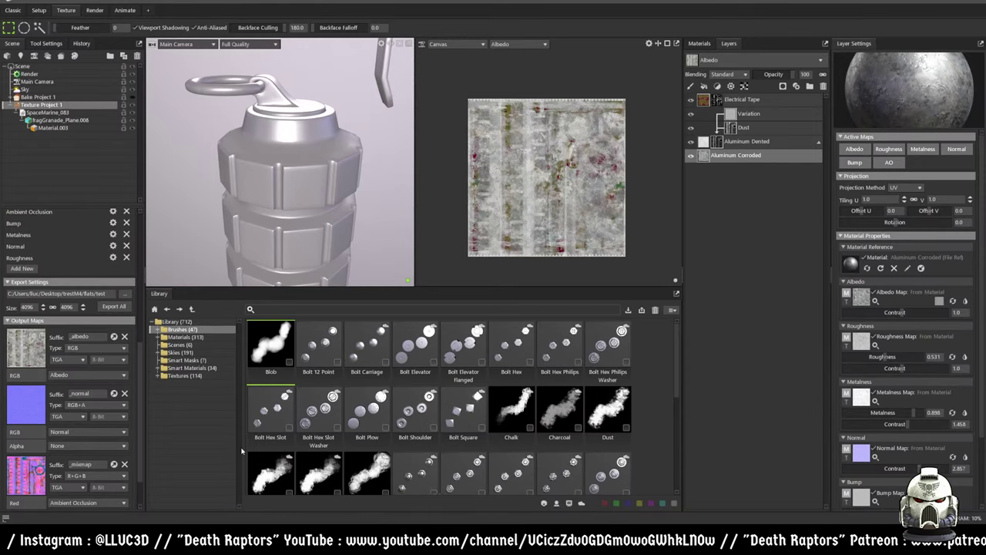
# - Show the Materials tab instead of the layer stack and set selection feather to 38
pyautogui.scroll(3, 43, 446)
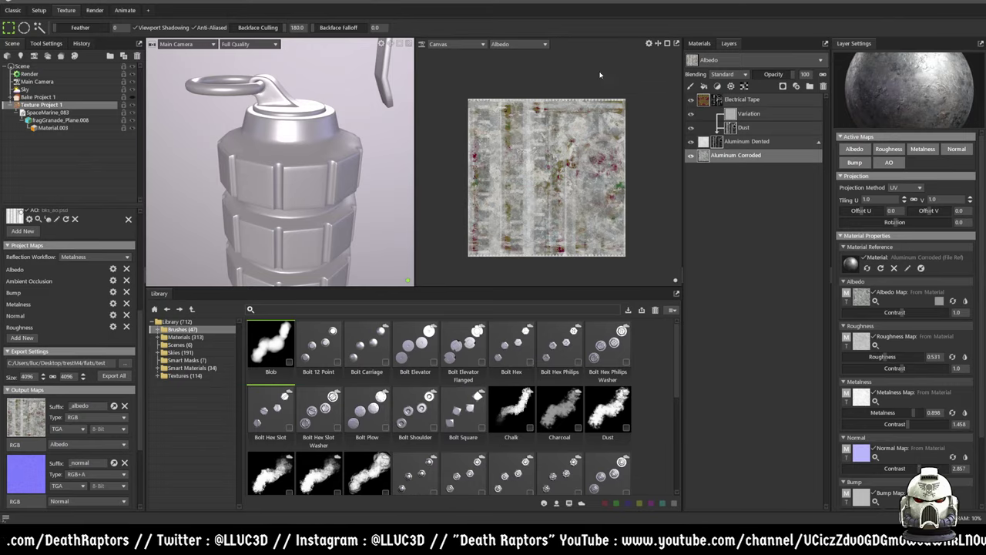
pyautogui.click(699, 44)
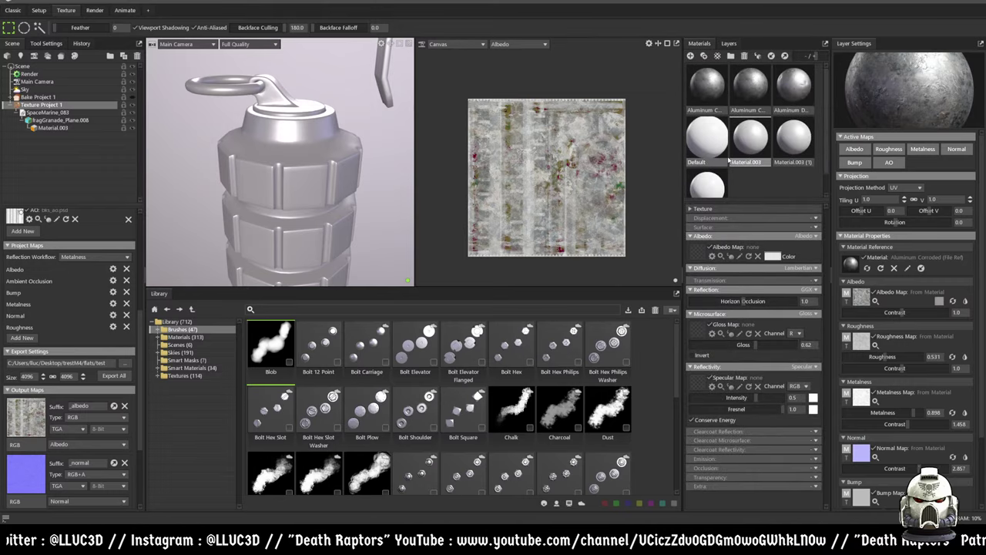
pyautogui.click(728, 44)
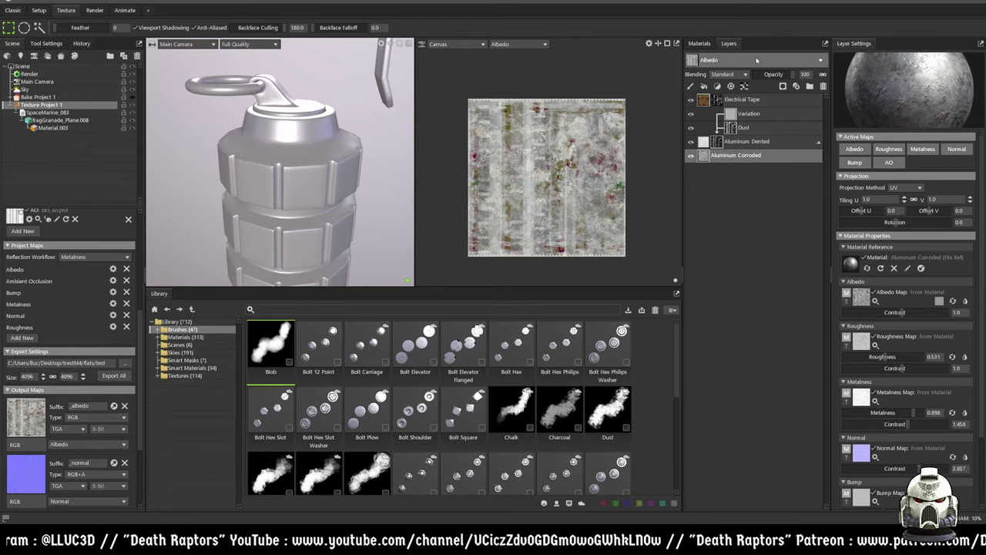
pyautogui.click(700, 43)
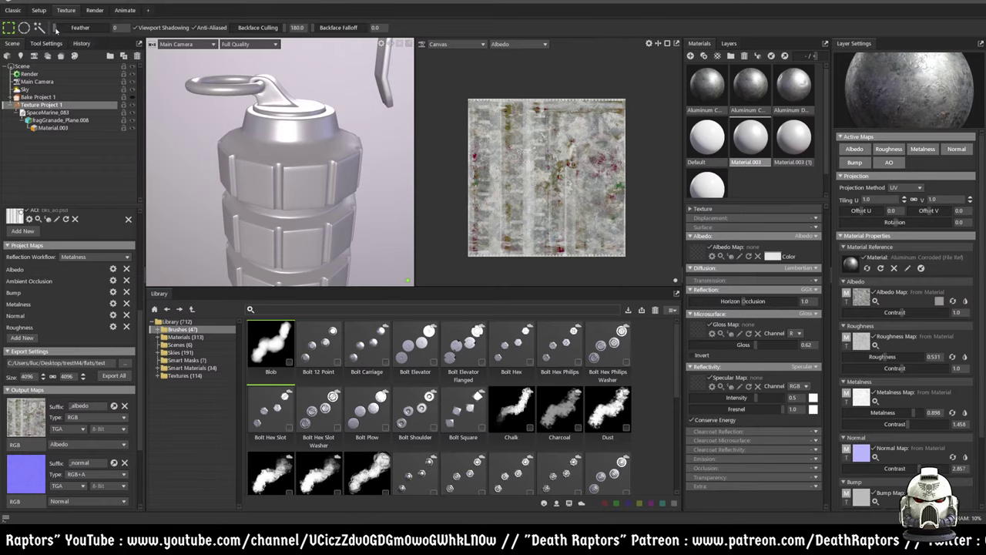
pyautogui.moveTo(60, 30); pyautogui.dragTo(80, 28)
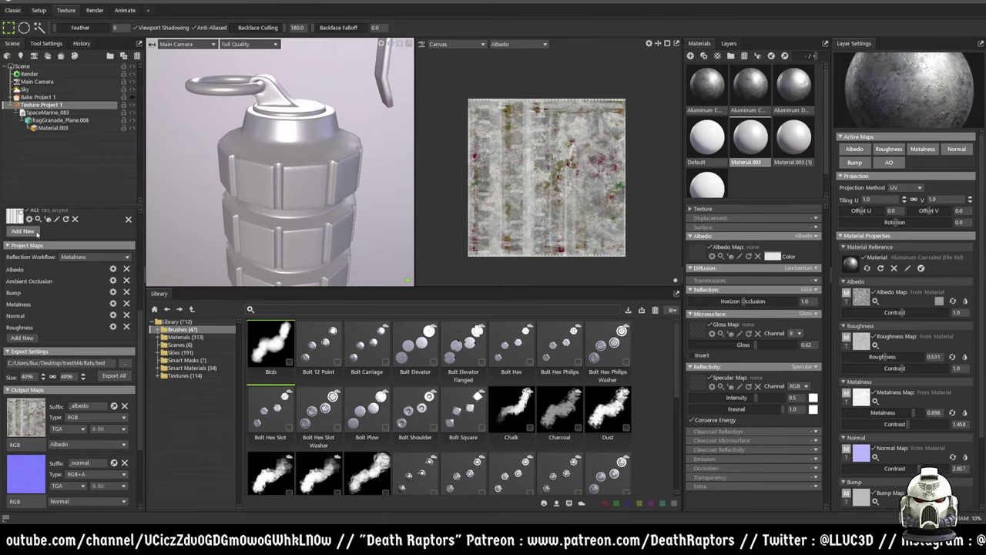
pyautogui.scroll(5, 39, 245)
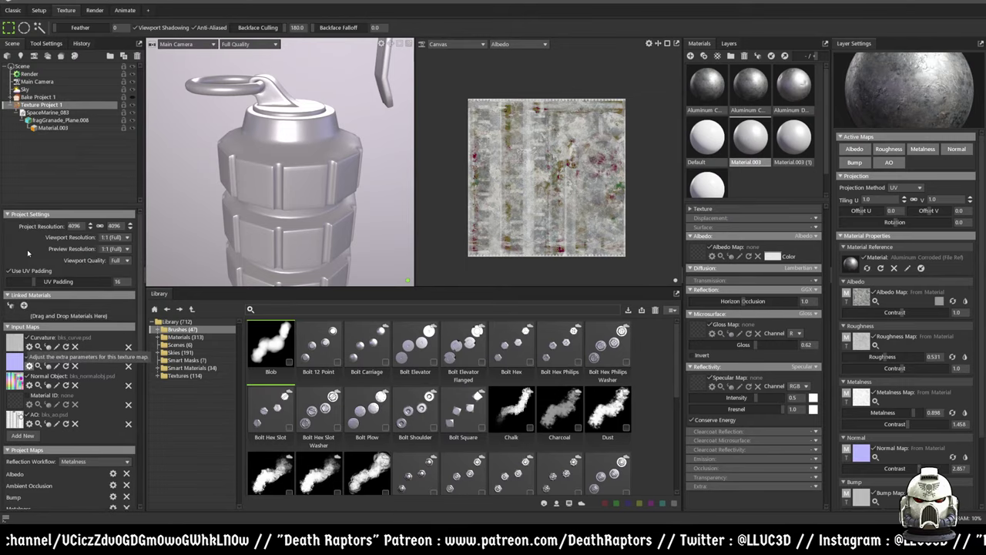
# - Link Material.003 to the texture project, then create a new blank material, NewMat02
pyautogui.click(11, 305)
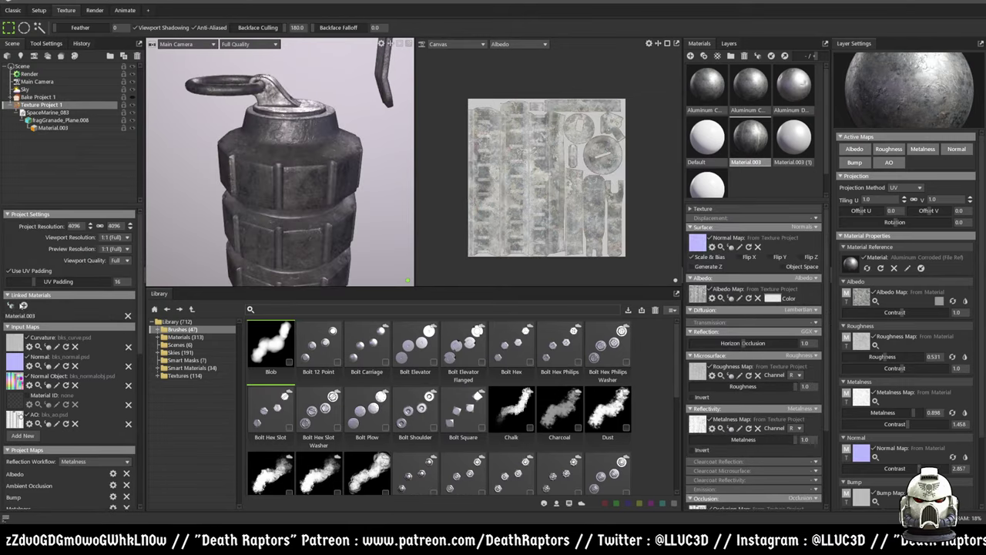
pyautogui.scroll(5, 332, 134)
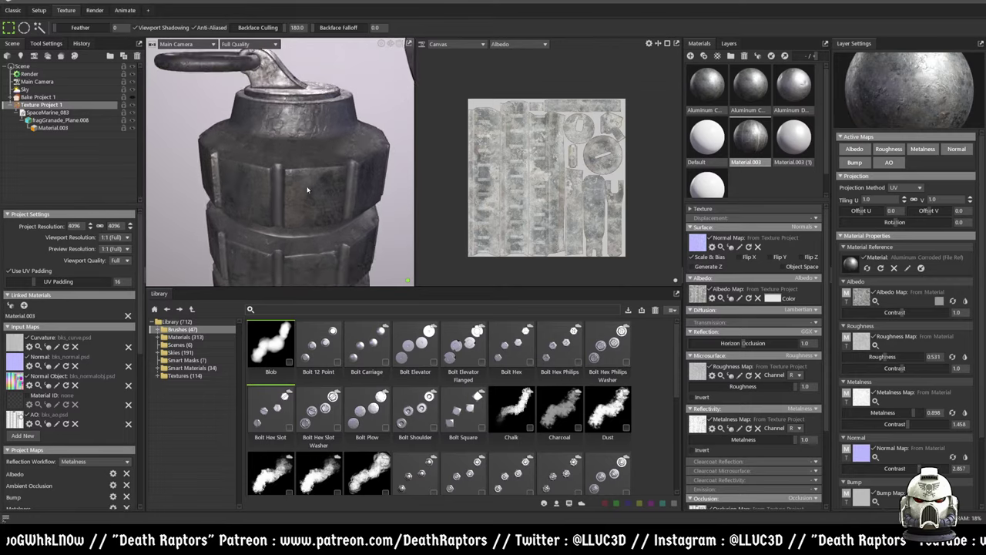
pyautogui.moveTo(276, 207); pyautogui.dragTo(310, 168, button='middle')
pyautogui.moveTo(310, 167); pyautogui.dragTo(293, 202)
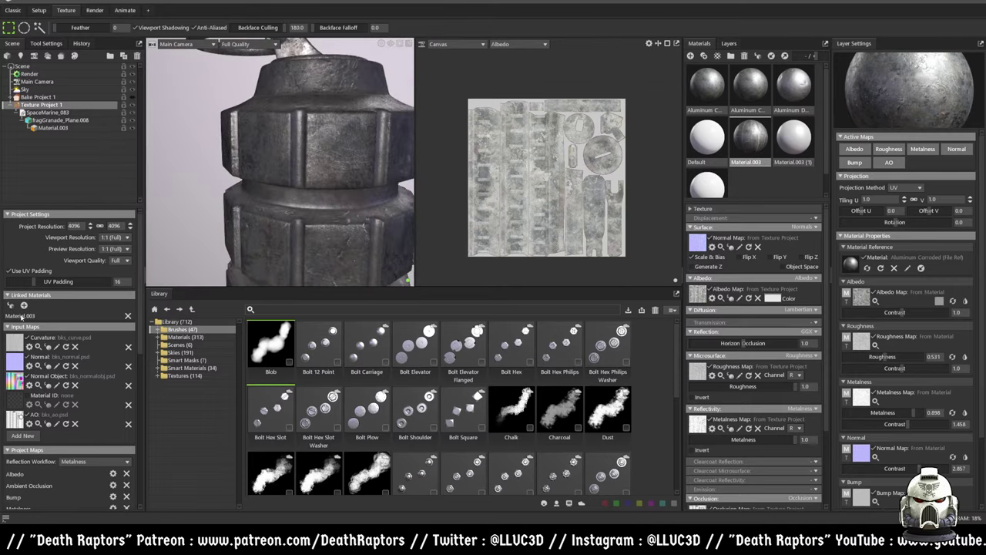
pyautogui.moveTo(339, 171); pyautogui.dragTo(17, 329)
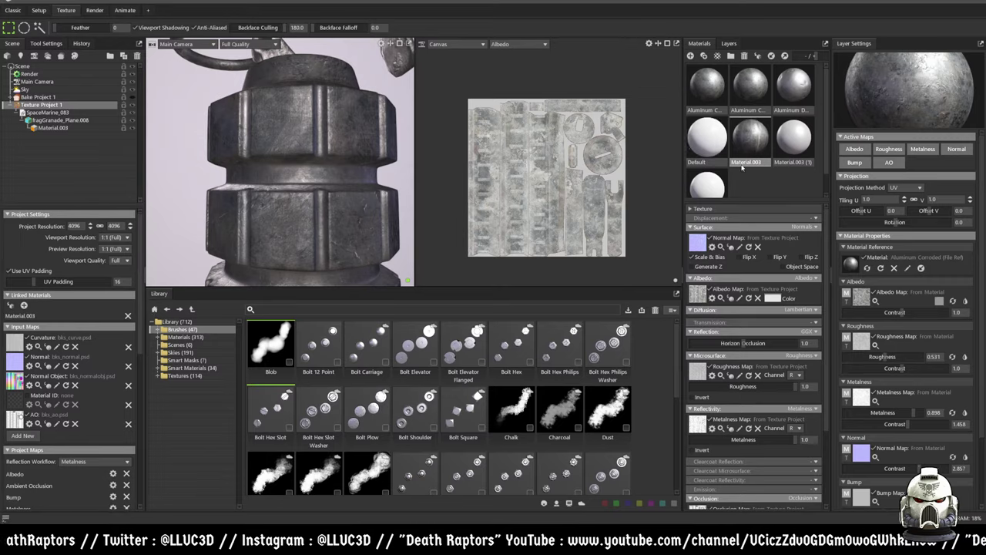
pyautogui.moveTo(361, 149); pyautogui.dragTo(754, 193)
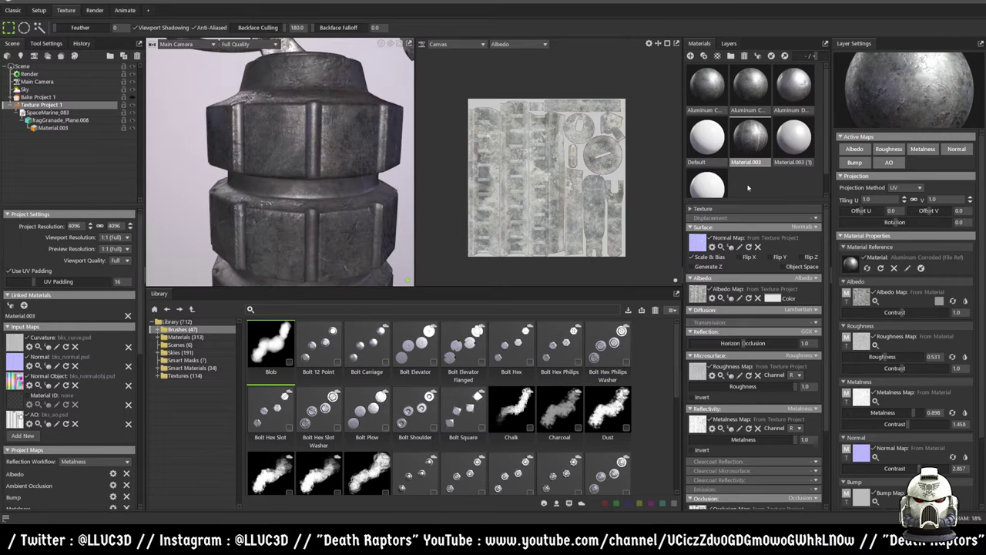
pyautogui.scroll(-1, 747, 187)
pyautogui.click(776, 174)
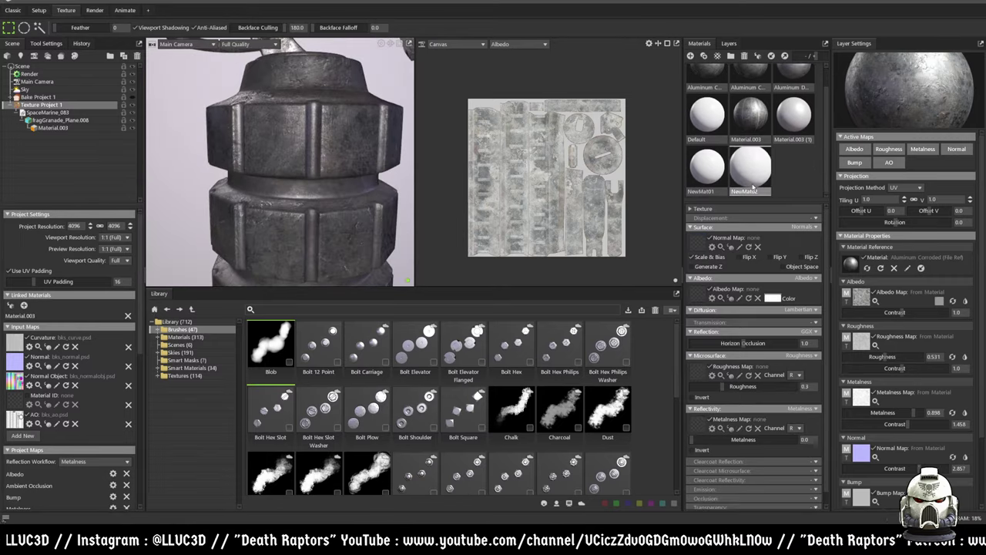
# - Drag NewMat02 onto the grenade, adding it to the project's linked materials
pyautogui.moveTo(750, 166); pyautogui.dragTo(358, 139)
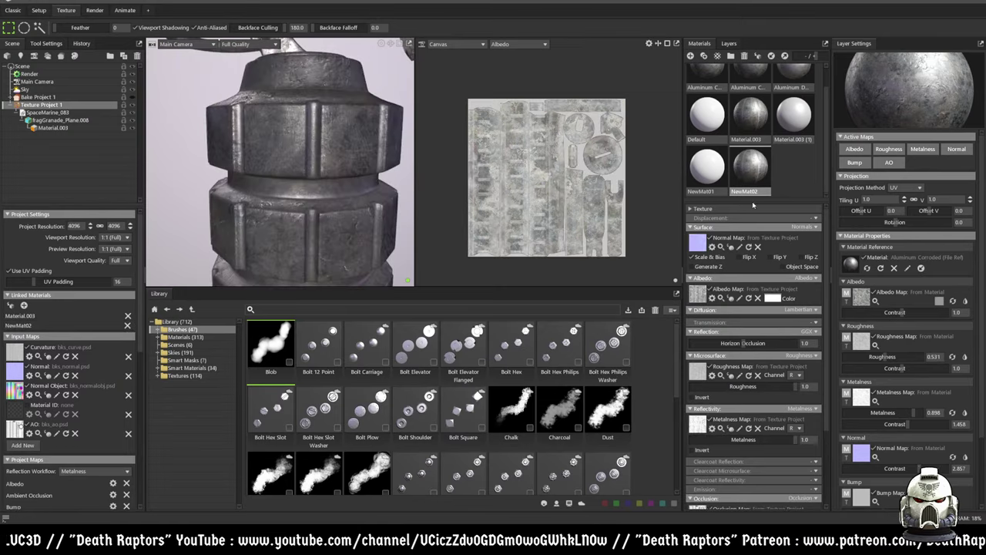
pyautogui.moveTo(366, 187); pyautogui.dragTo(299, 214)
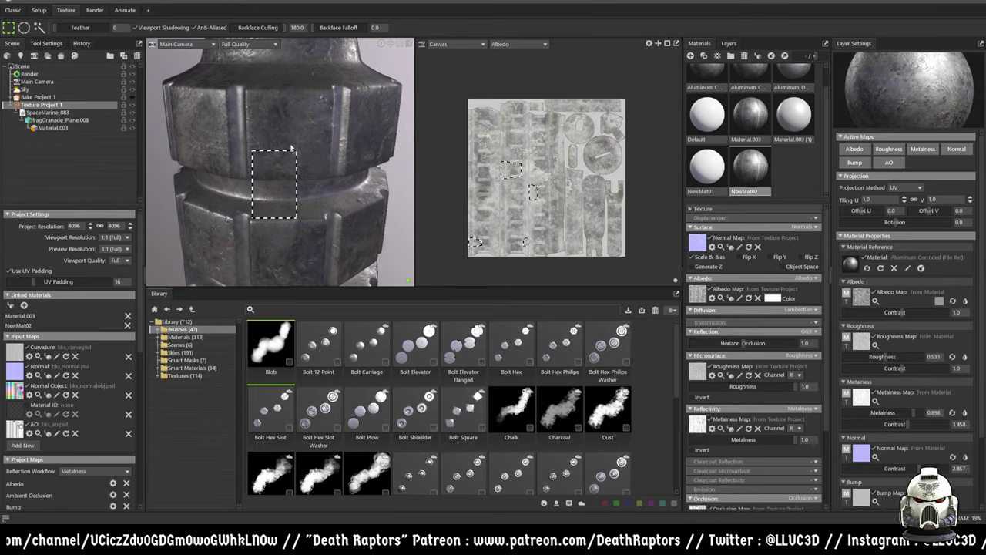
# - Marquee-select the grenade's upper ridged band from a straighter side view
pyautogui.keyDown('alt'); pyautogui.moveTo(292, 202); pyautogui.dragTo(314, 164); pyautogui.keyUp('alt')
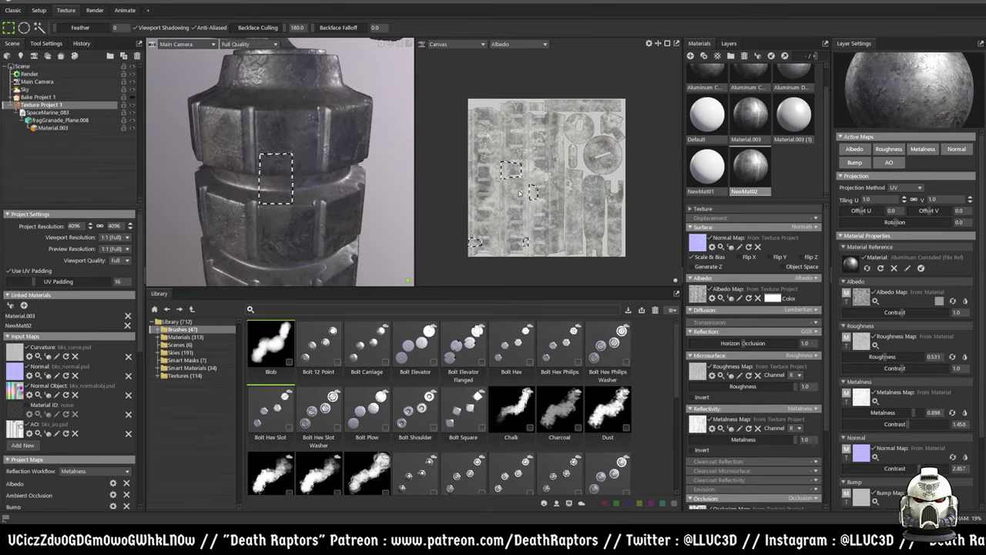
pyautogui.scroll(2, 530, 198)
pyautogui.scroll(2, 531, 205)
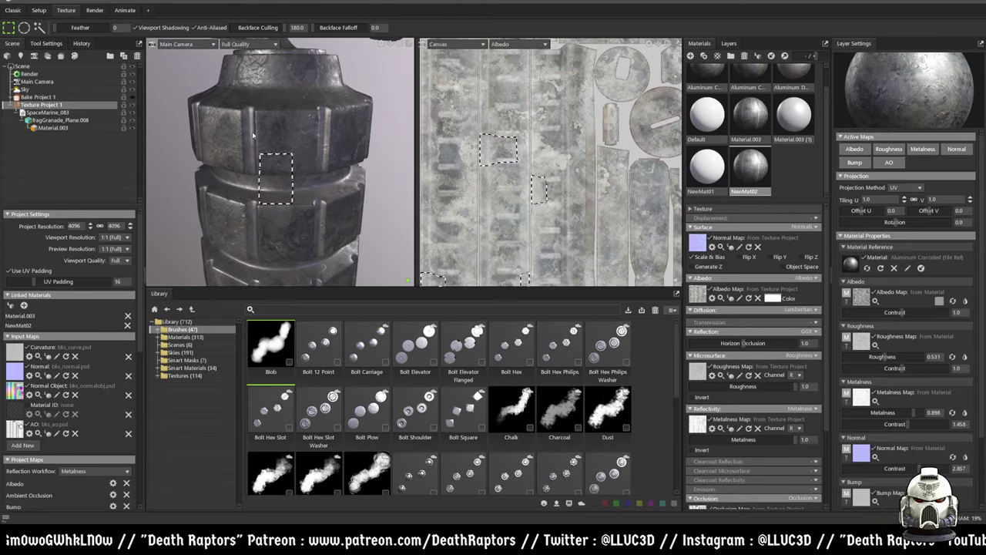
pyautogui.moveTo(192, 117); pyautogui.dragTo(324, 187)
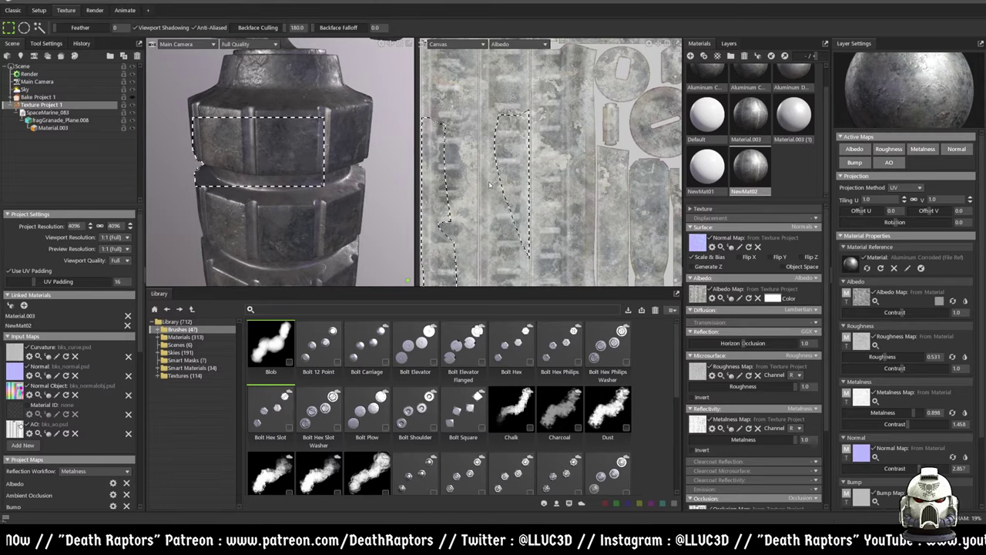
# - Re-frame the grenade from slightly above and marquee-select its middle ring band instead
pyautogui.scroll(-3, 498, 208)
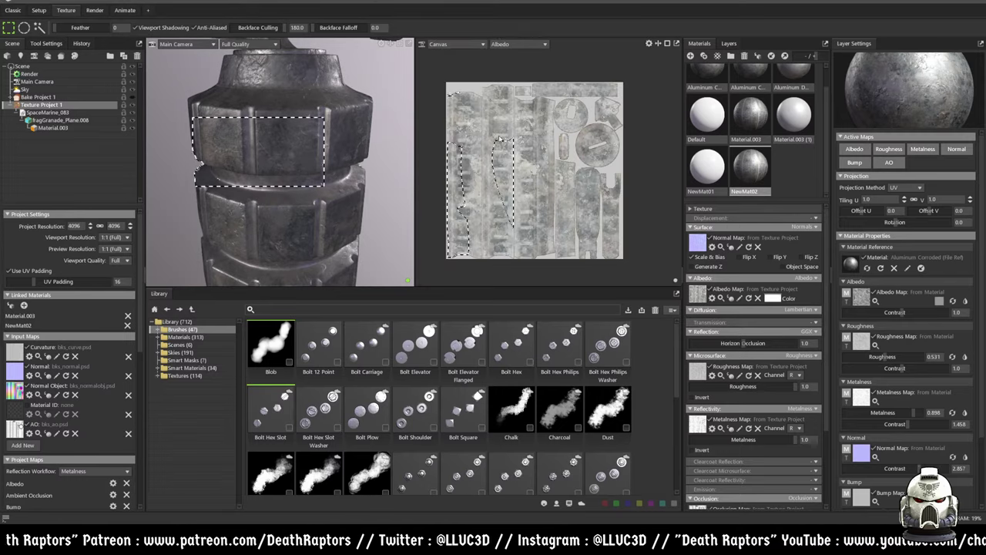
pyautogui.scroll(3, 528, 214)
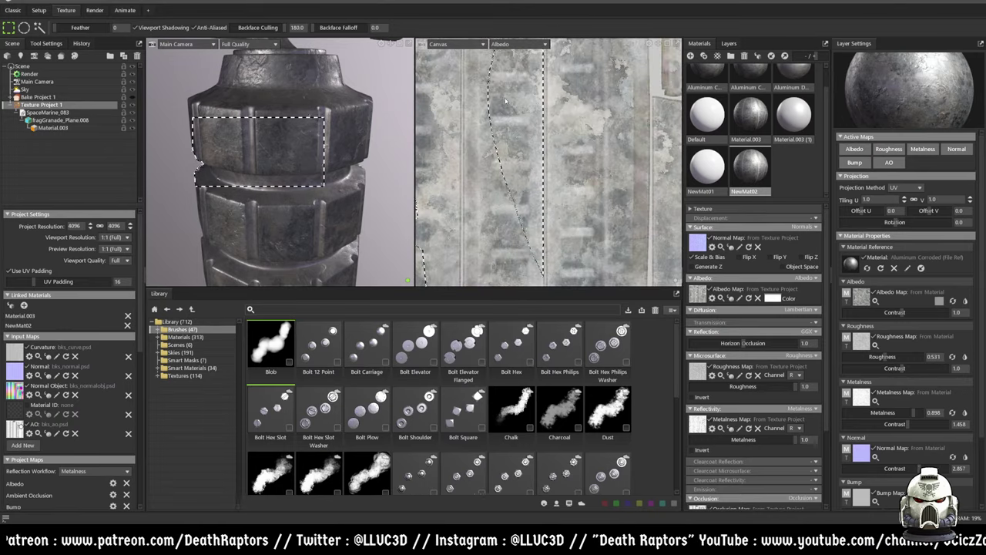
pyautogui.scroll(2, 503, 129)
pyautogui.scroll(3, 504, 185)
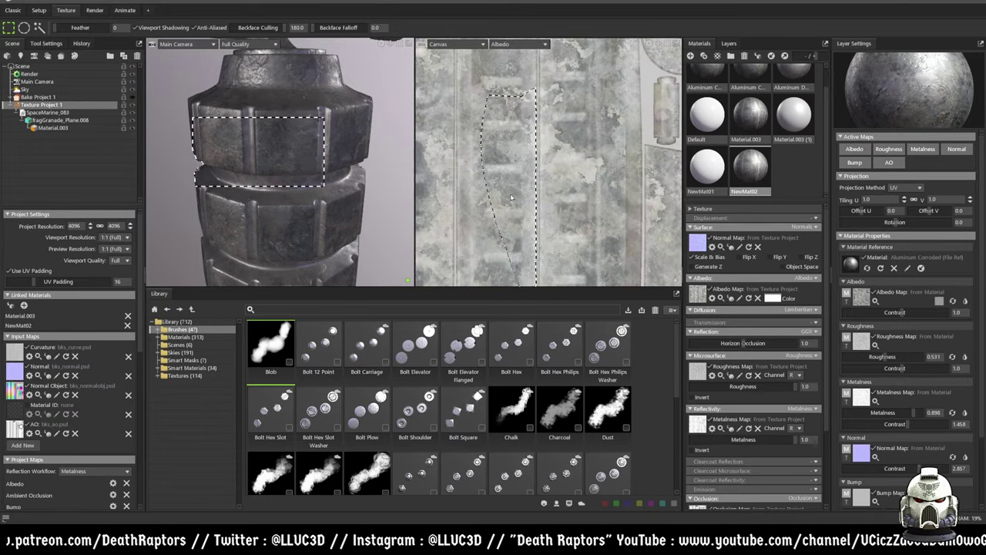
pyautogui.scroll(-2, 503, 193)
pyautogui.scroll(-3, 457, 168)
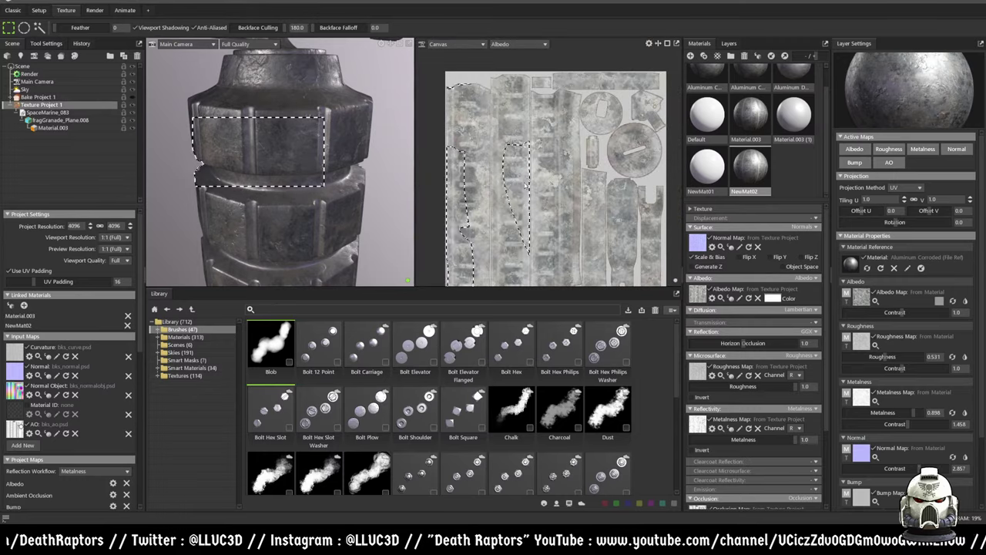
pyautogui.scroll(-2, 353, 182)
pyautogui.scroll(-3, 342, 174)
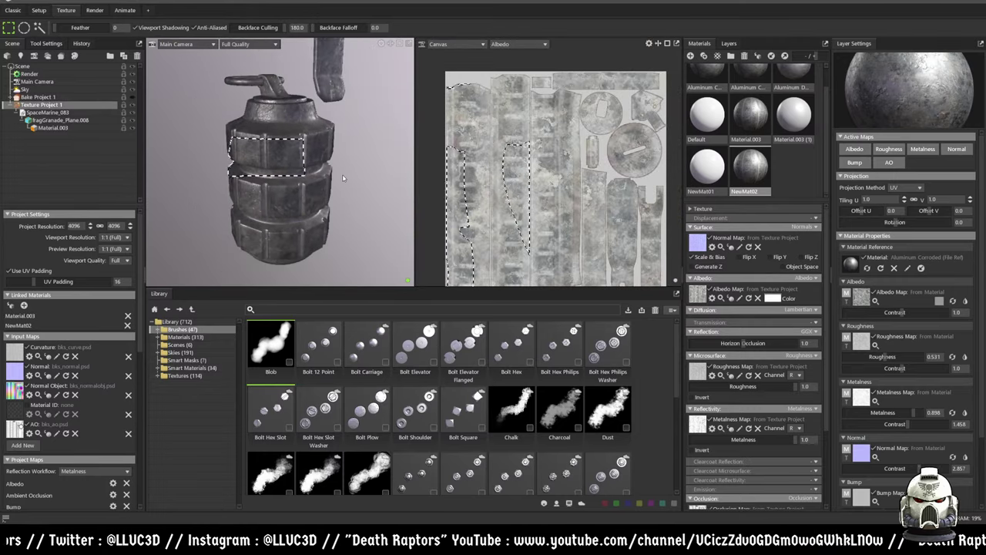
pyautogui.moveTo(337, 174); pyautogui.dragTo(328, 160)
pyautogui.moveTo(186, 144); pyautogui.dragTo(264, 177)
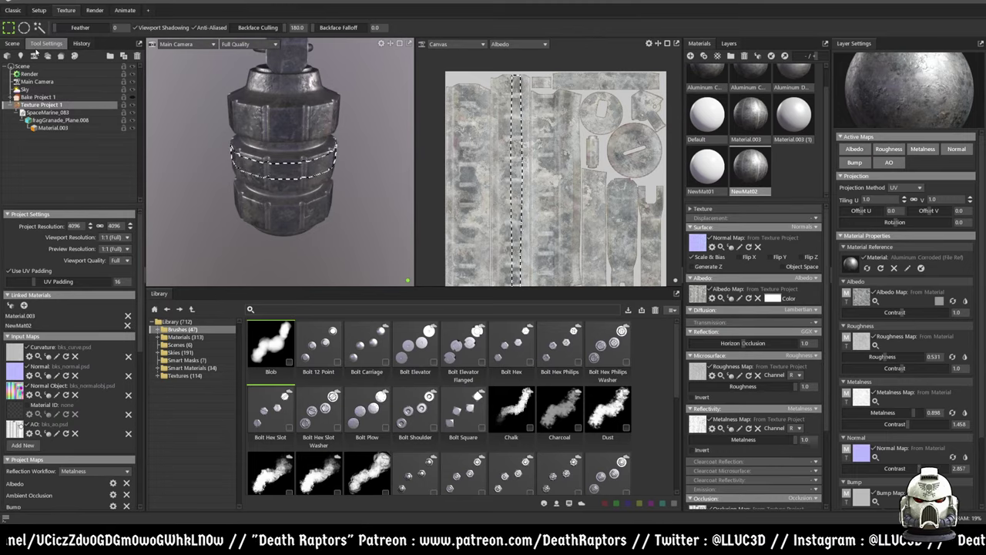
# - Review the marquee Tool Settings and History list, then bring up the Layers stack
pyautogui.click(43, 44)
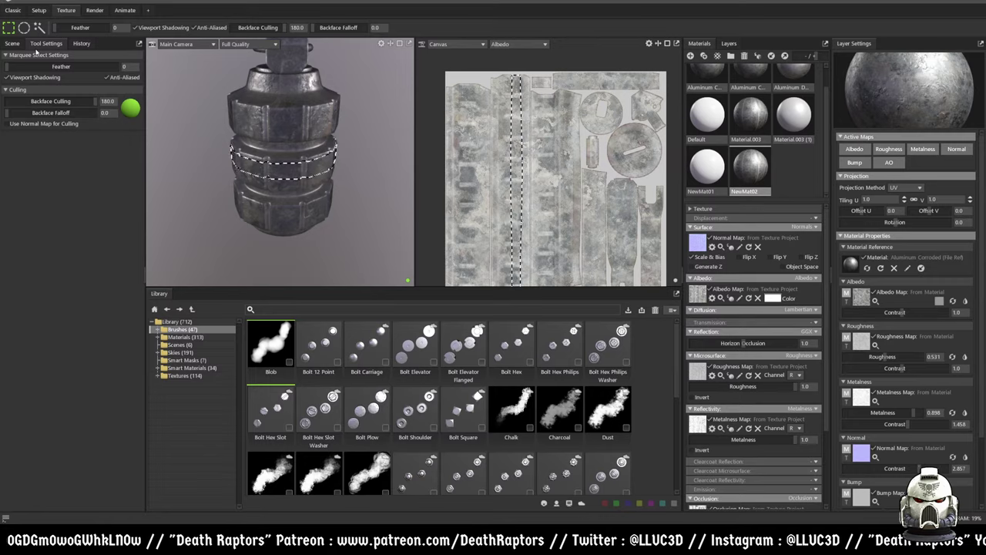
pyautogui.click(80, 43)
pyautogui.click(13, 43)
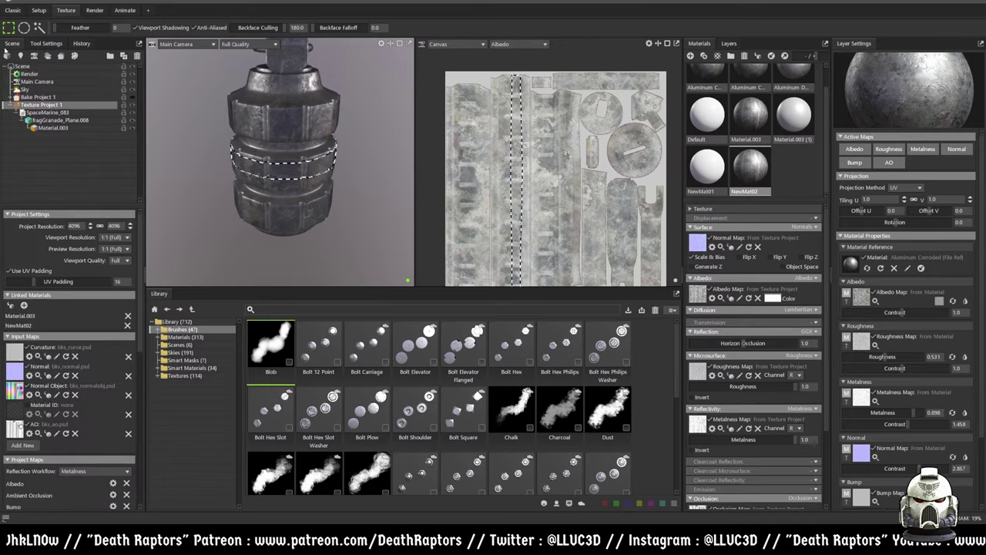
pyautogui.click(80, 44)
pyautogui.scroll(-3, 77, 309)
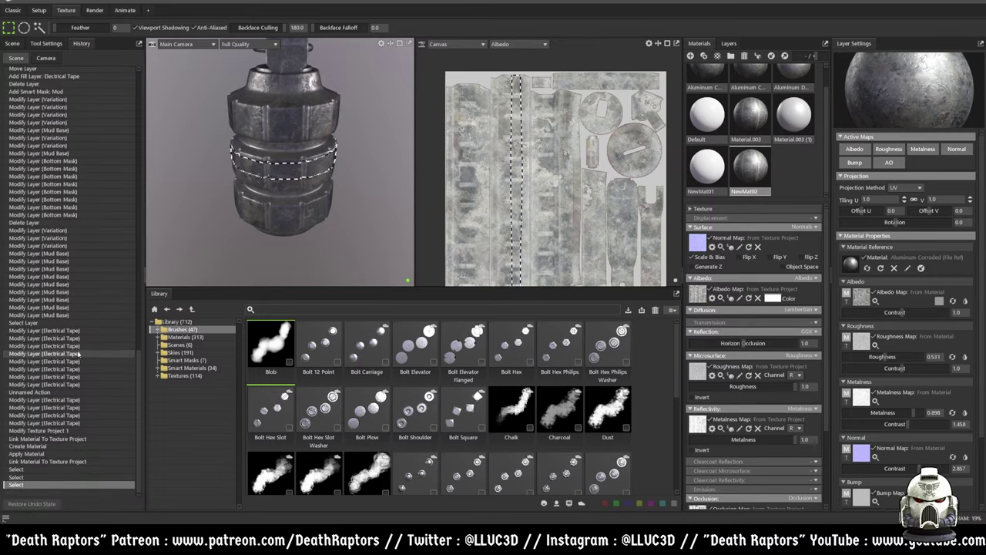
pyautogui.scroll(-7, 77, 353)
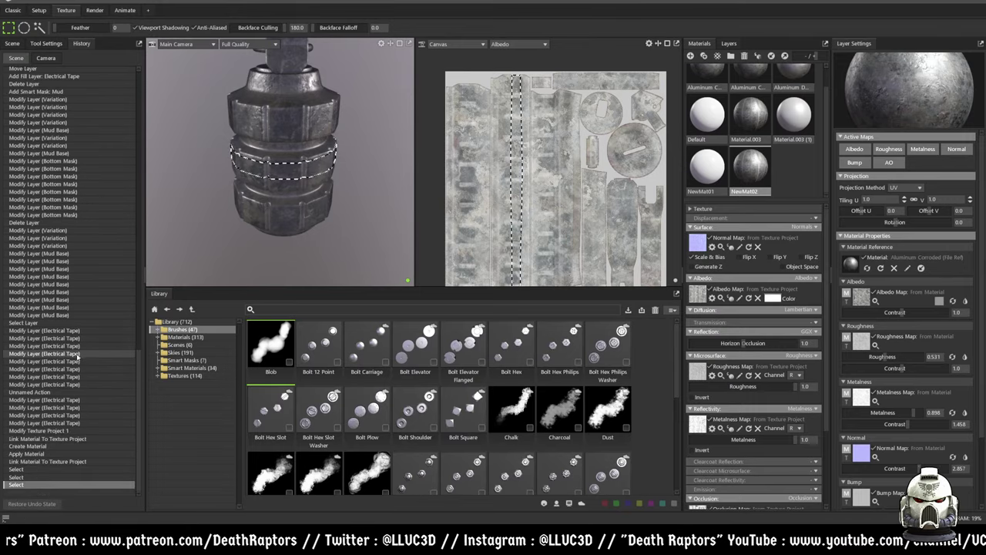
pyautogui.click(48, 44)
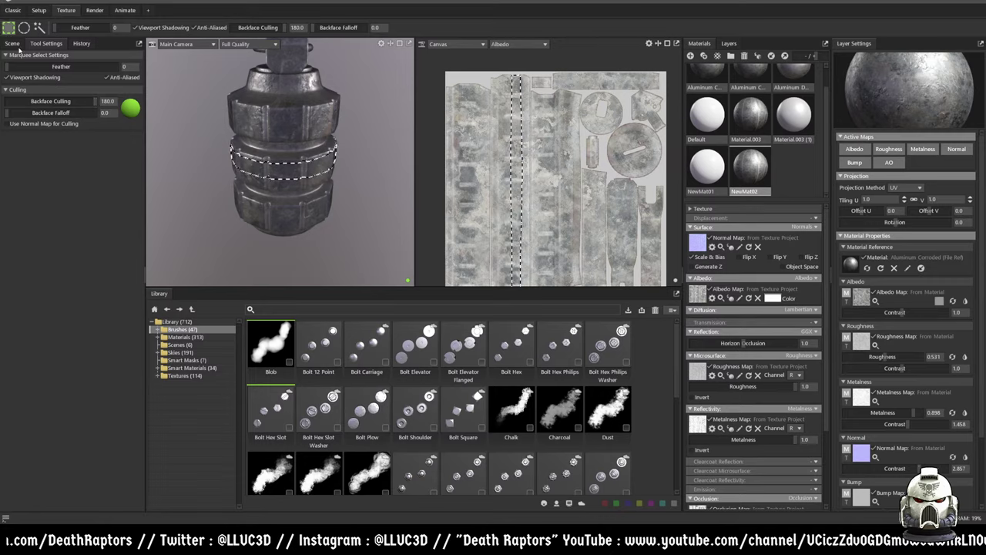
pyautogui.click(13, 43)
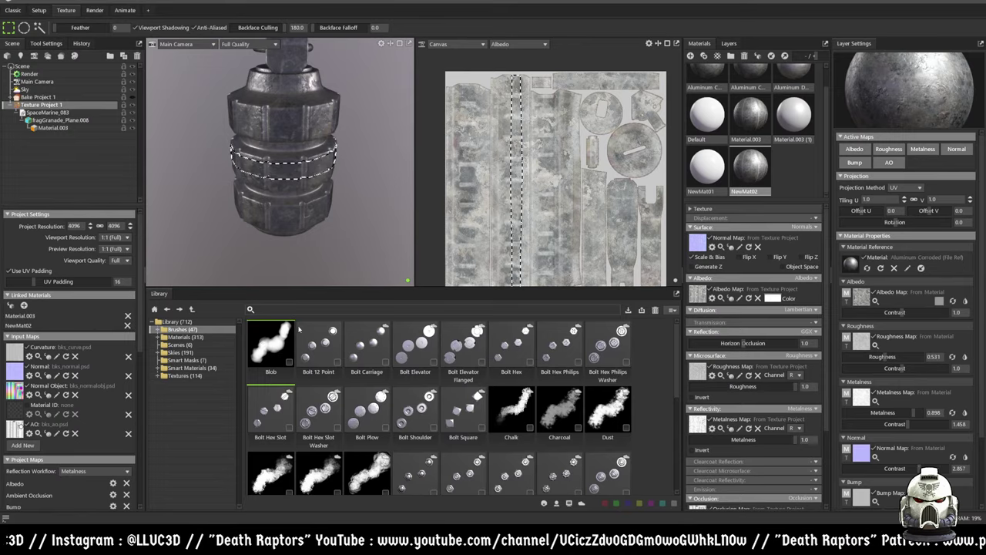
pyautogui.click(728, 44)
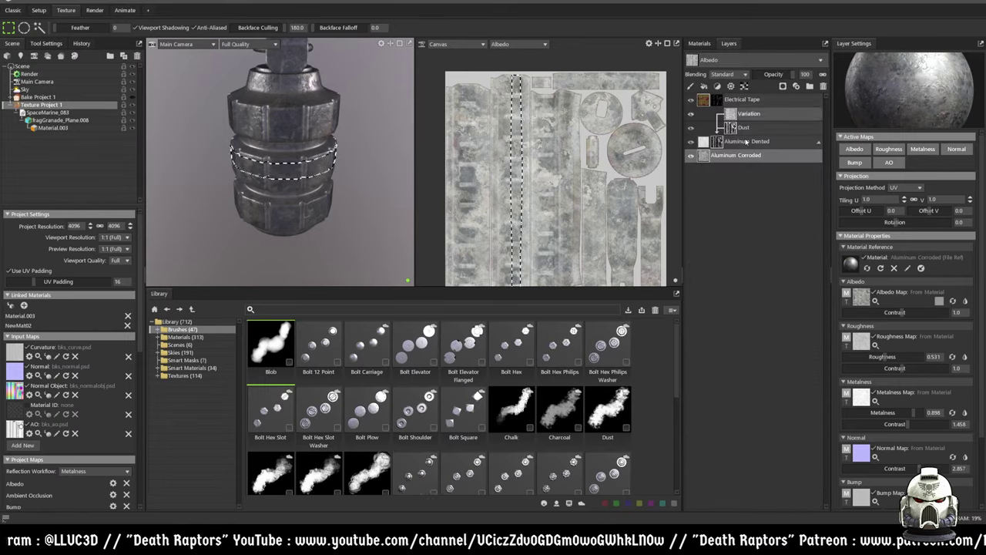
# - Select Electrical Tape and hide the material layers, down to Aluminum Corroded
pyautogui.rightClick(744, 197)
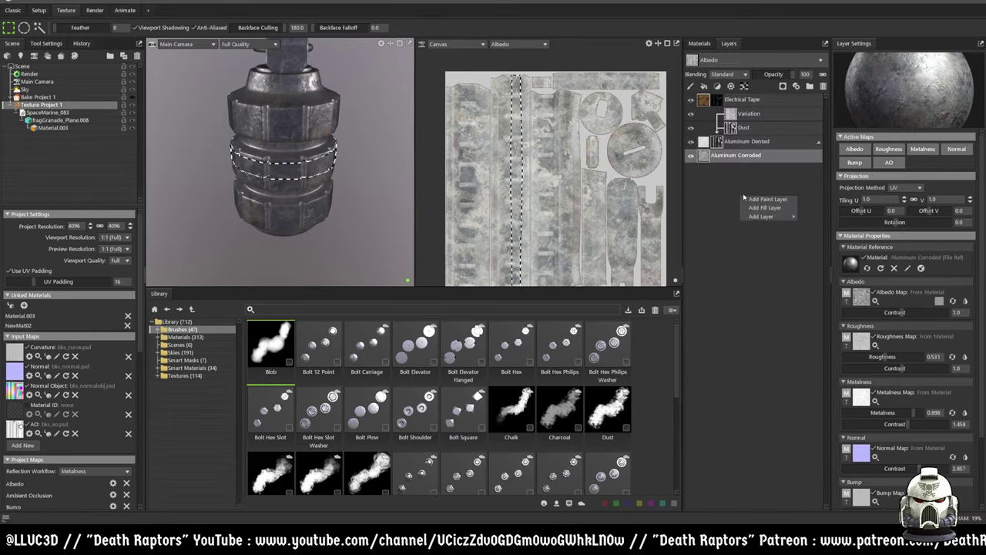
pyautogui.click(763, 100)
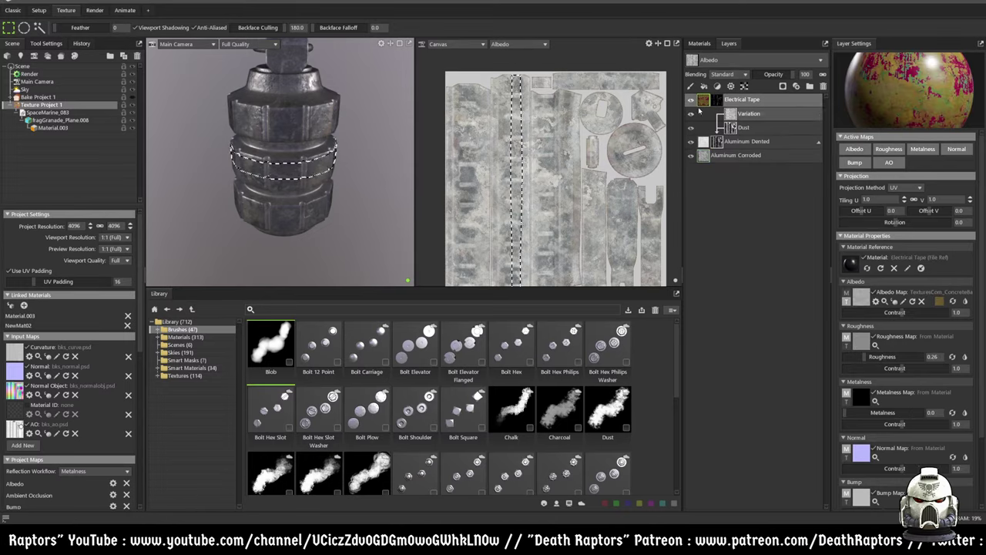
pyautogui.click(691, 143)
pyautogui.click(691, 144)
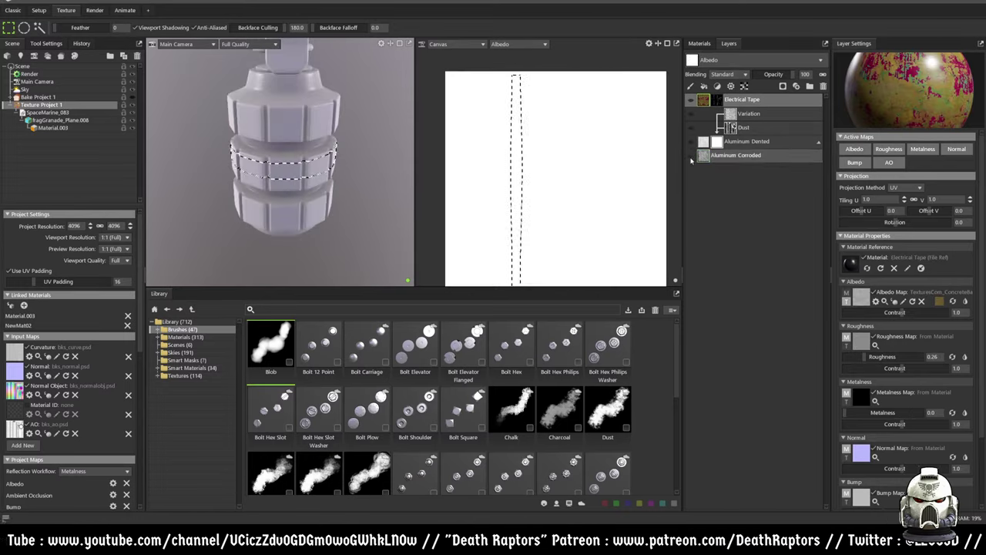
# - Find Lava Aa Molten in the Library's Materials and drag it toward the layer stack
pyautogui.click(181, 337)
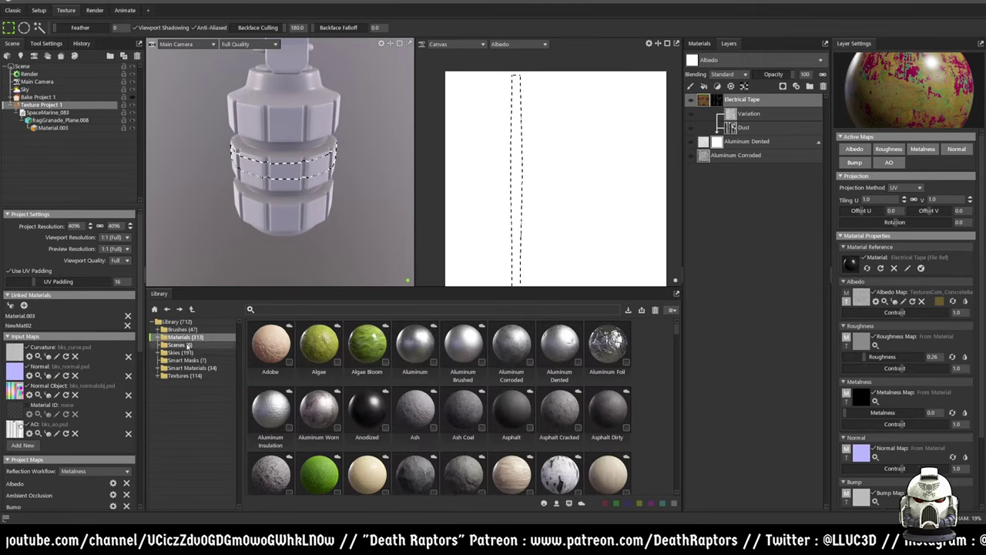
pyautogui.scroll(-3, 409, 413)
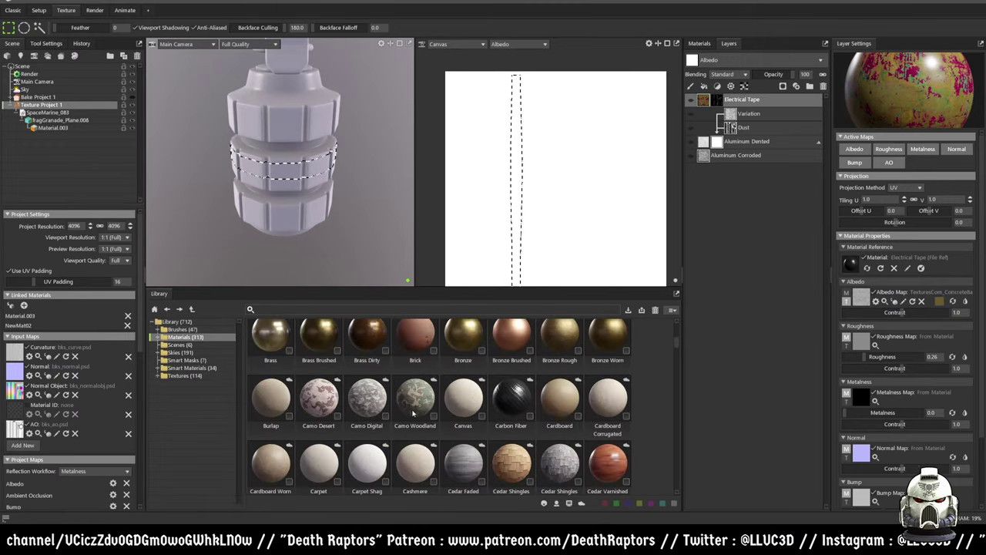
pyautogui.scroll(2, 413, 414)
pyautogui.scroll(1, 414, 415)
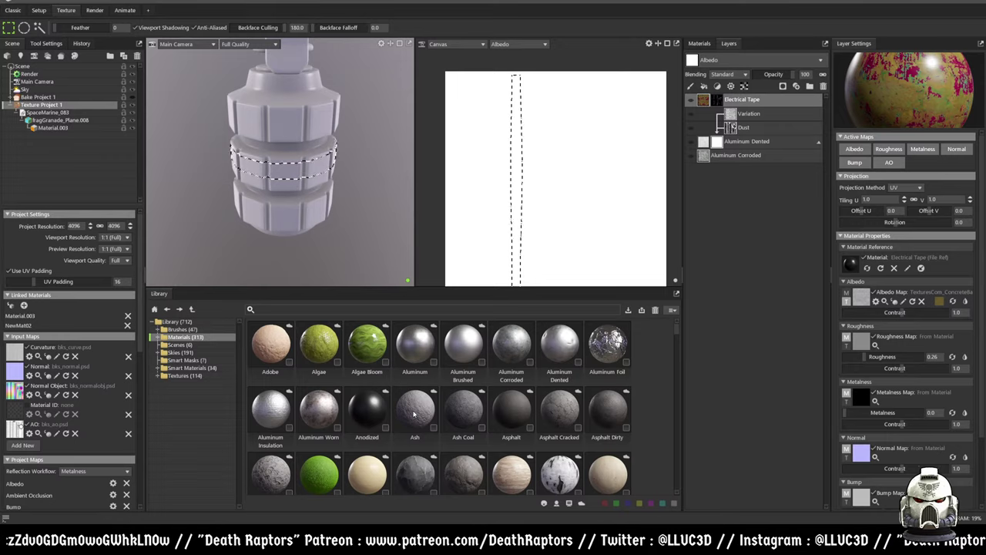
pyautogui.scroll(-1, 414, 415)
pyautogui.scroll(1, 414, 414)
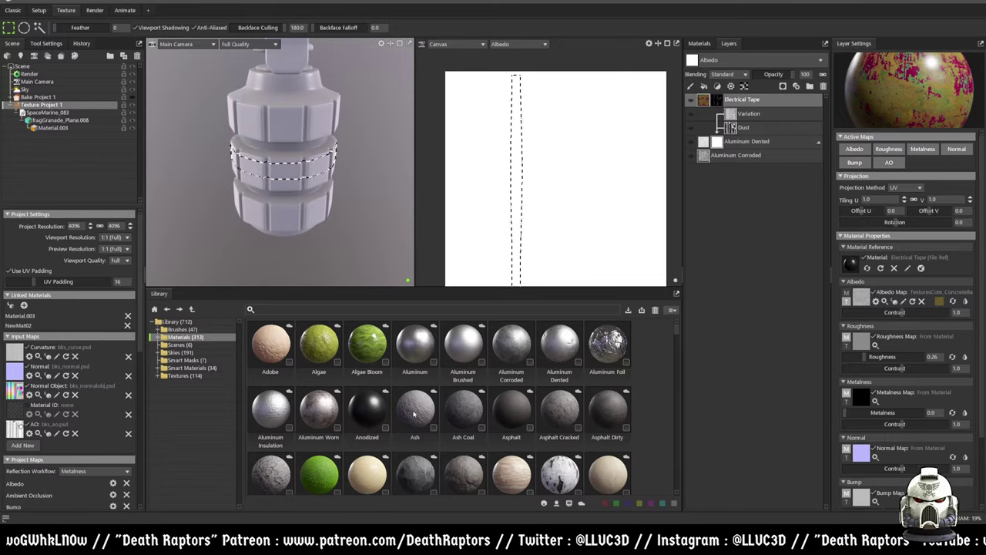
pyautogui.scroll(-5, 414, 414)
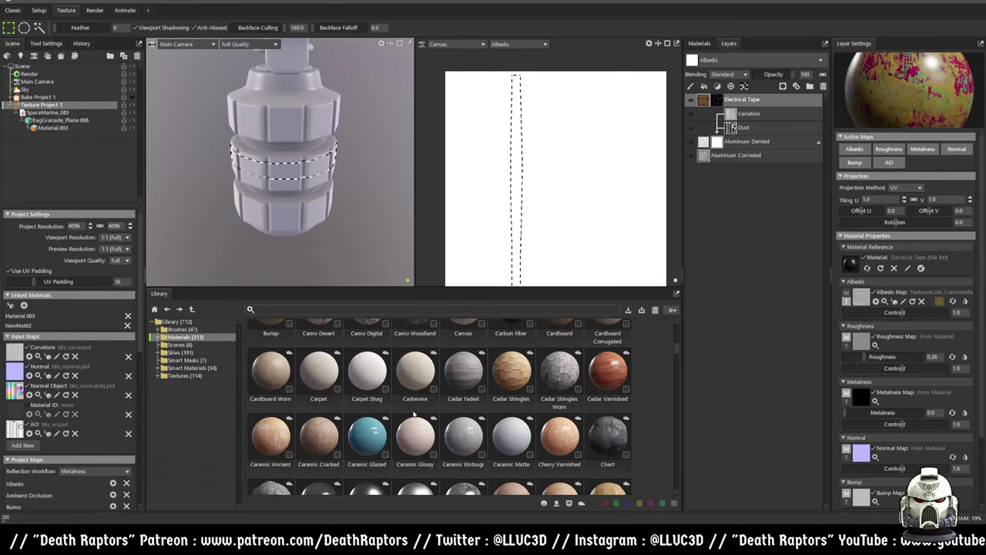
pyautogui.scroll(-3, 413, 415)
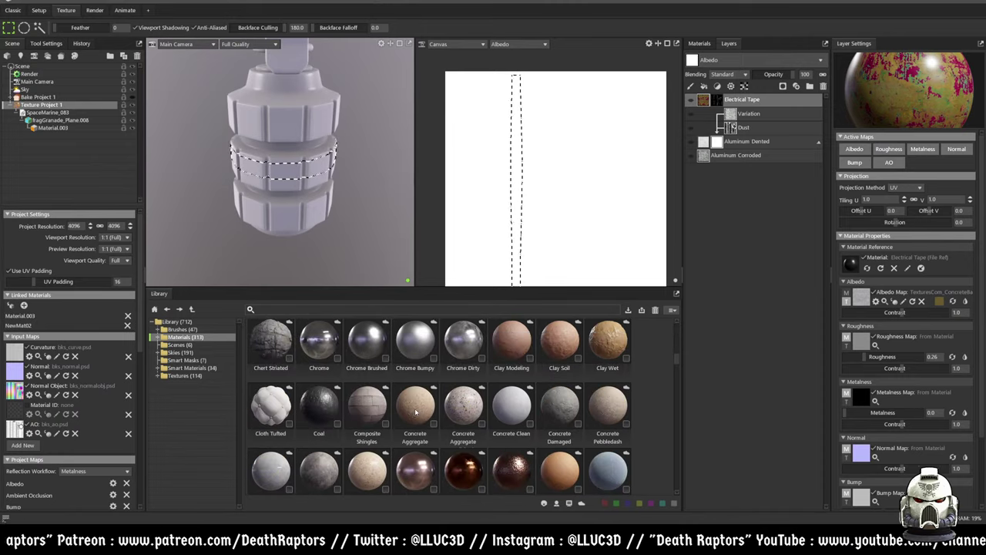
pyautogui.scroll(-1, 416, 409)
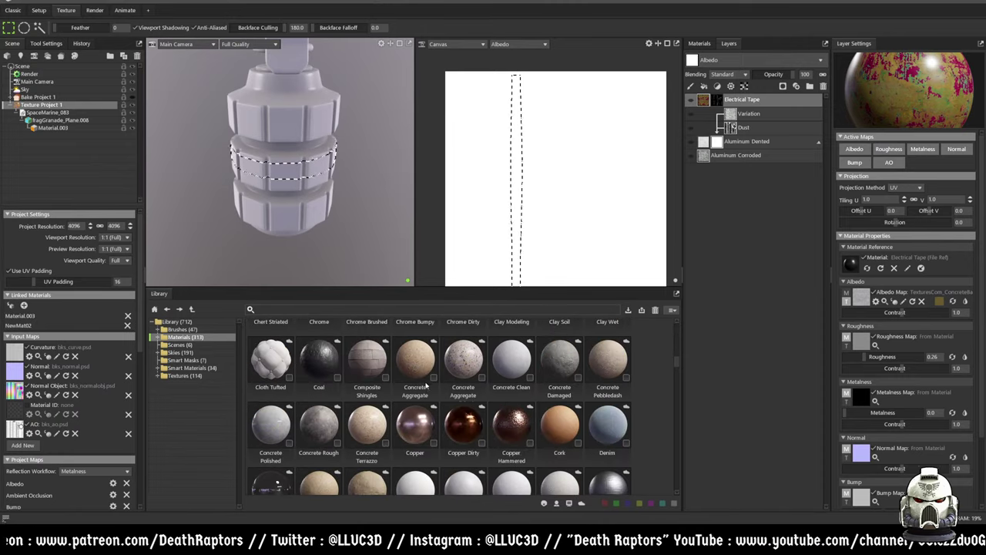
pyautogui.scroll(-1, 426, 387)
pyautogui.scroll(-1, 423, 379)
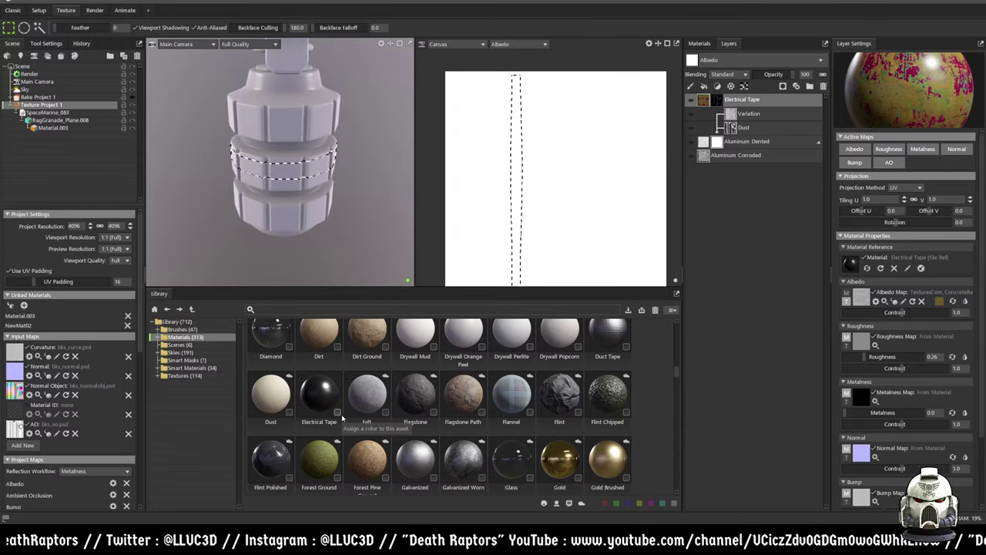
pyautogui.scroll(-1, 343, 417)
pyautogui.scroll(-4, 344, 417)
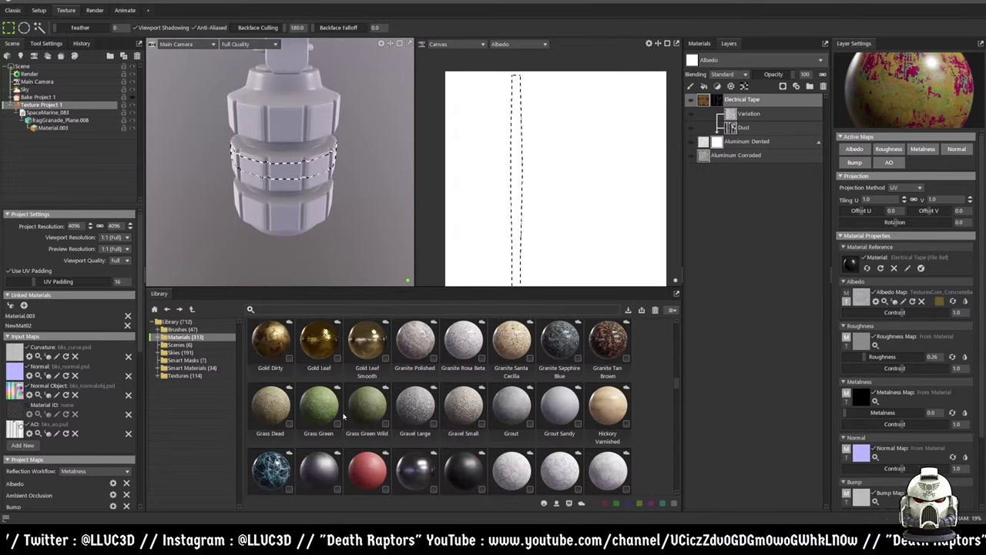
pyautogui.scroll(-1, 344, 415)
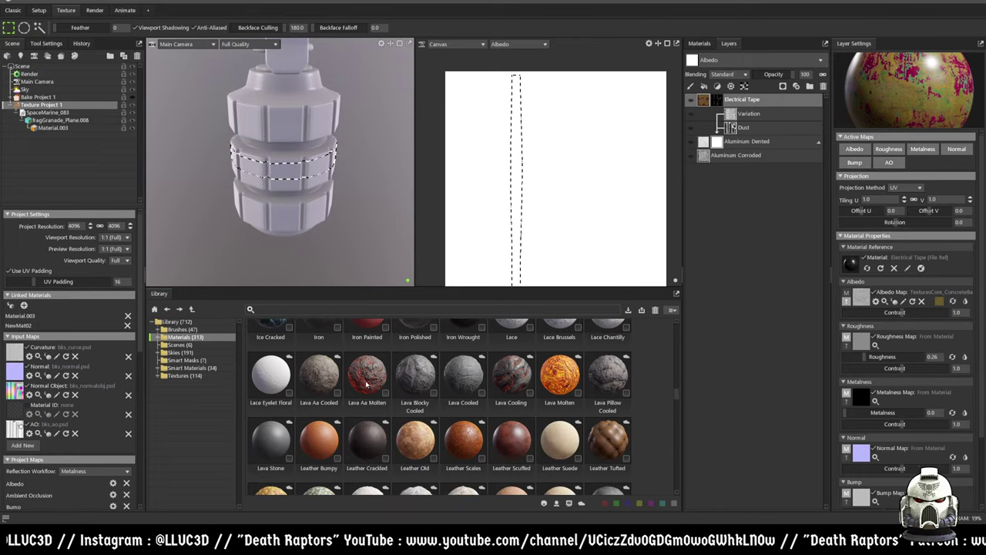
pyautogui.moveTo(375, 393); pyautogui.dragTo(737, 224)
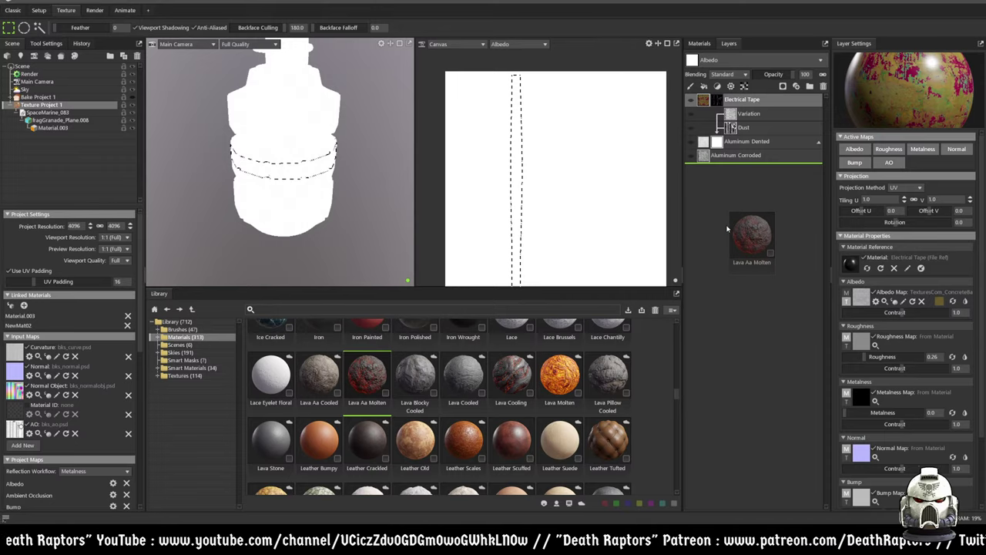
# - Drop Lava Aa Molten in as the bottom layer and view the molten-rock grenade from above
pyautogui.moveTo(708, 255); pyautogui.dragTo(709, 231)
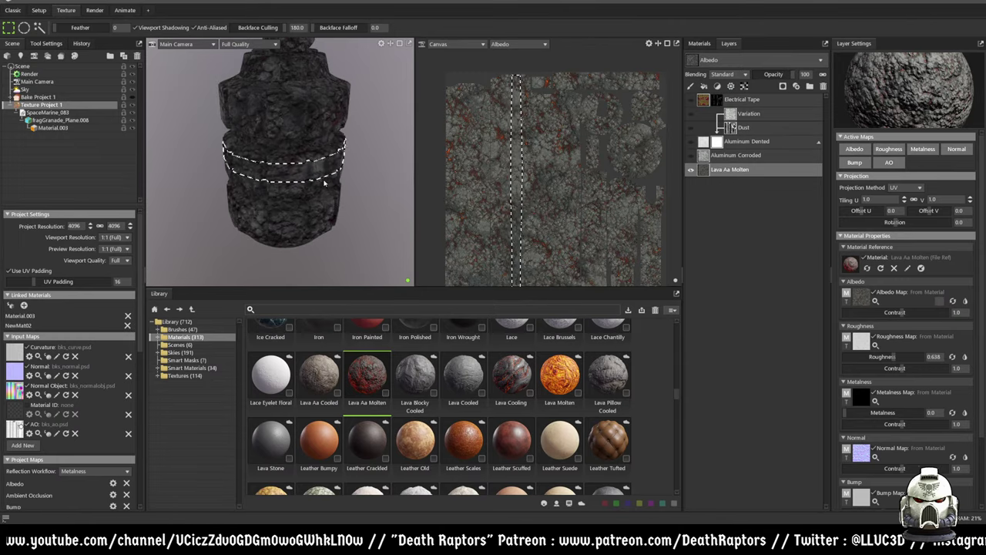
pyautogui.moveTo(306, 180); pyautogui.dragTo(317, 155, button='middle')
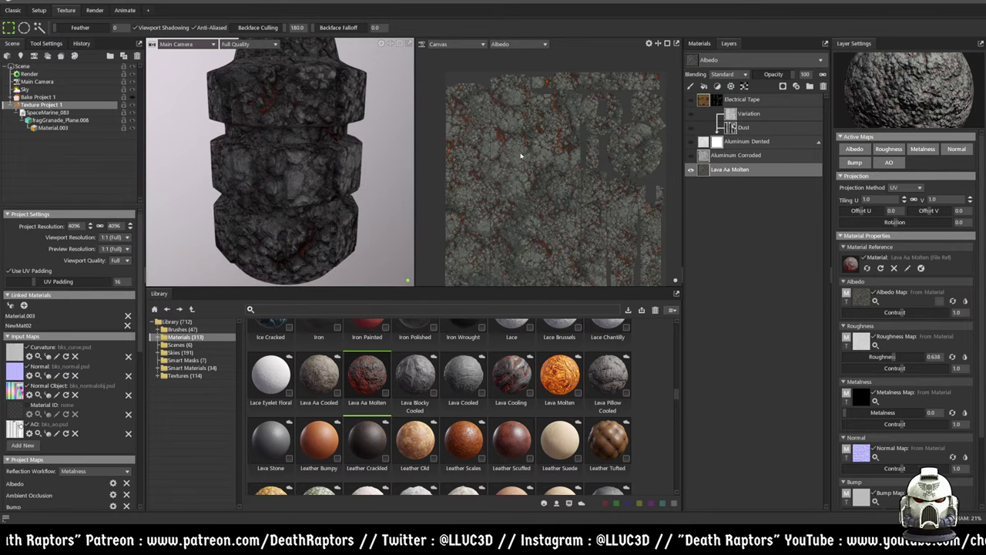
pyautogui.rightClick(726, 171)
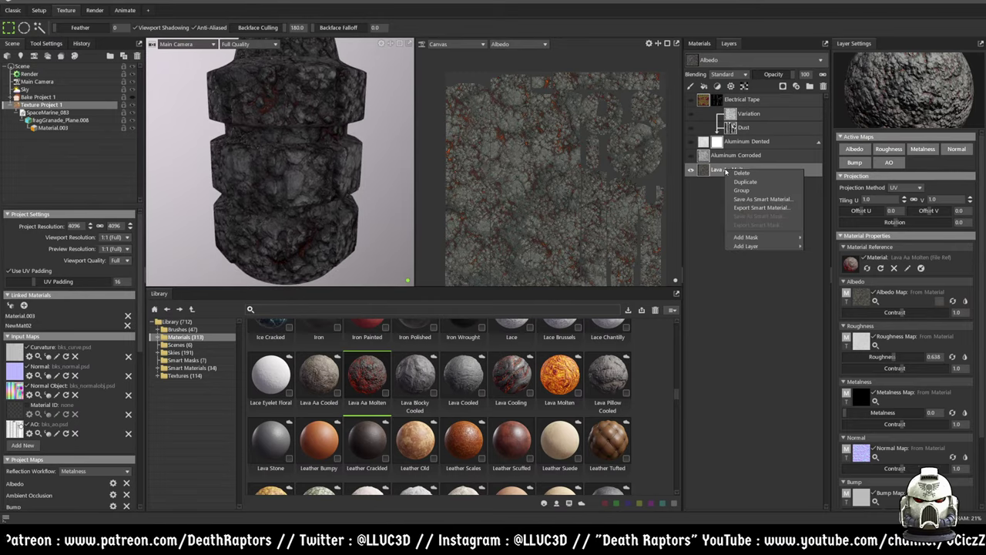
# - Add a mask to Lava Aa Molten, show Library brushes, and try then clear marquee selections
pyautogui.moveTo(751, 238)
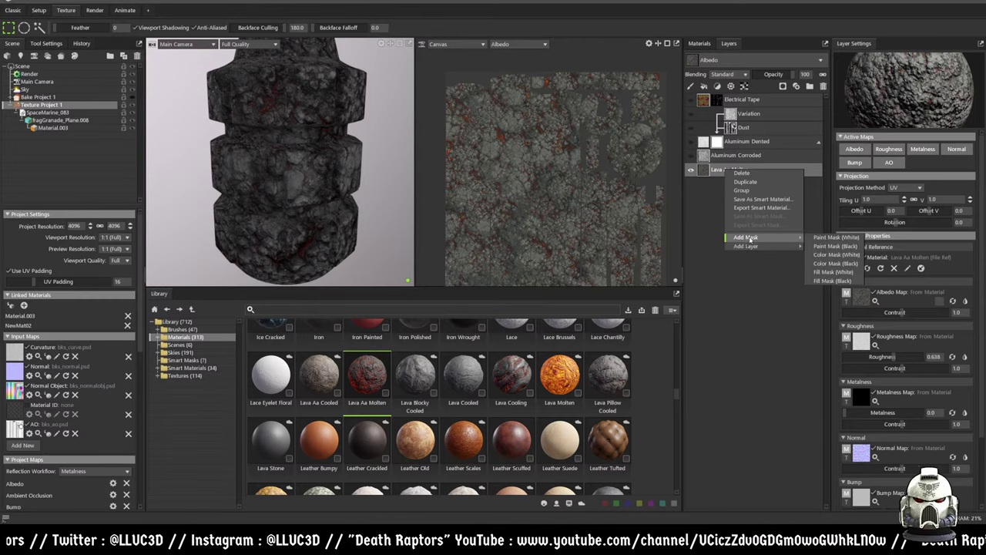
pyautogui.click(825, 247)
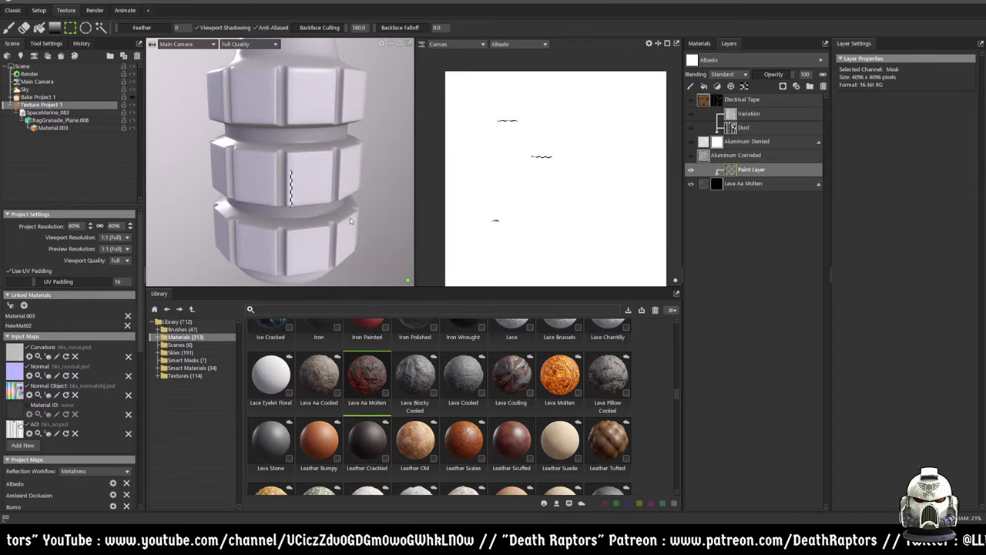
pyautogui.moveTo(202, 61); pyautogui.dragTo(407, 264)
pyautogui.click(386, 194)
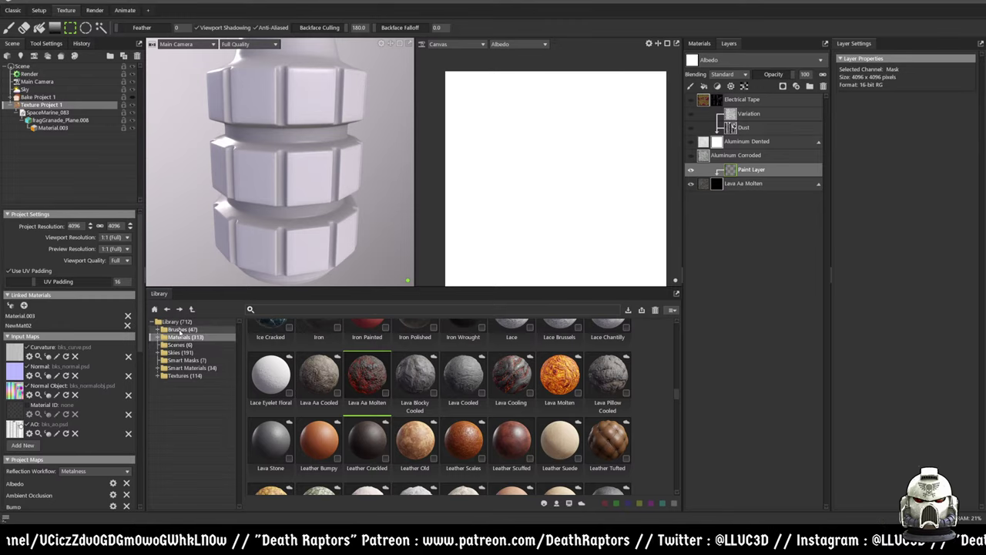
pyautogui.click(183, 328)
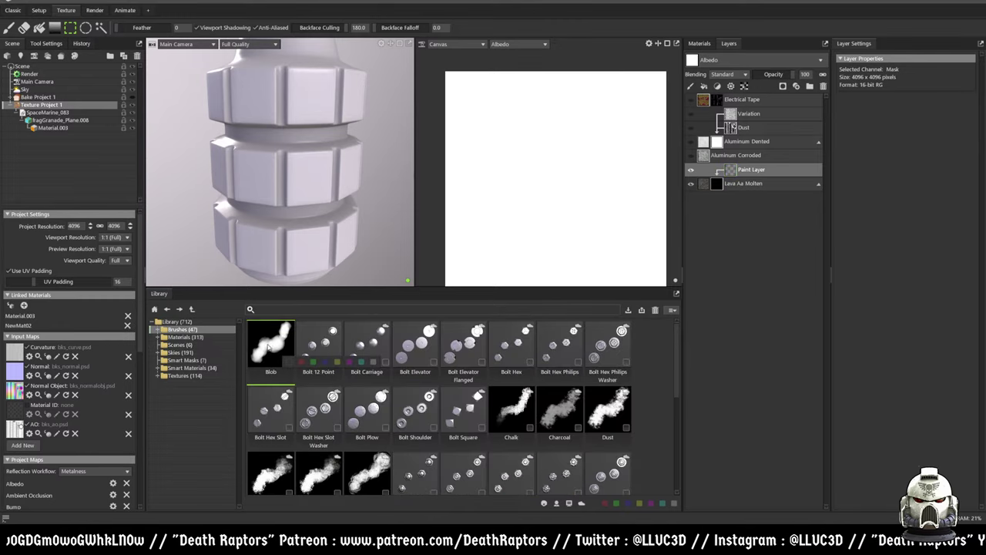
pyautogui.moveTo(322, 181); pyautogui.dragTo(273, 221)
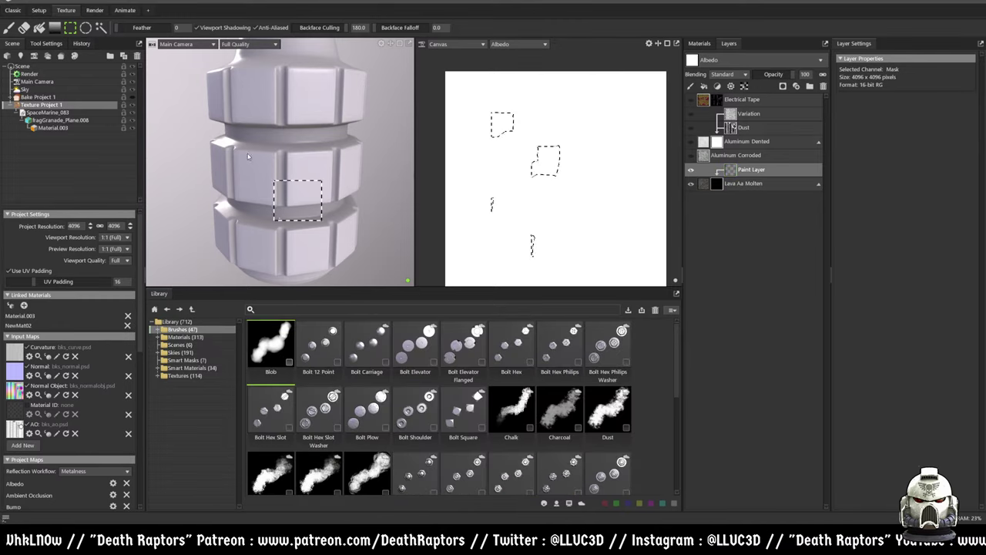
pyautogui.click(396, 153)
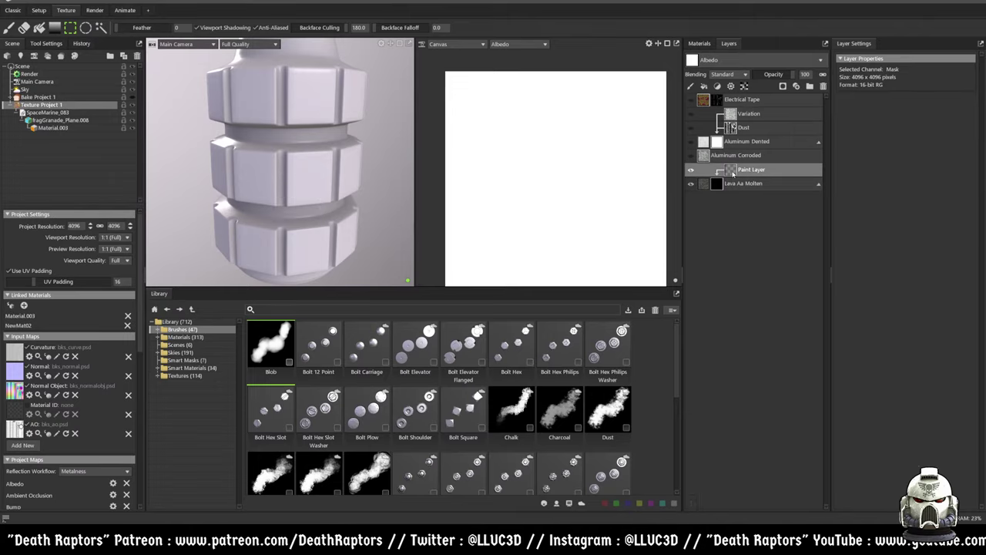
# - Open the Paint Layer's context menu and pick the Lava Aa Molten layer
pyautogui.rightClick(732, 174)
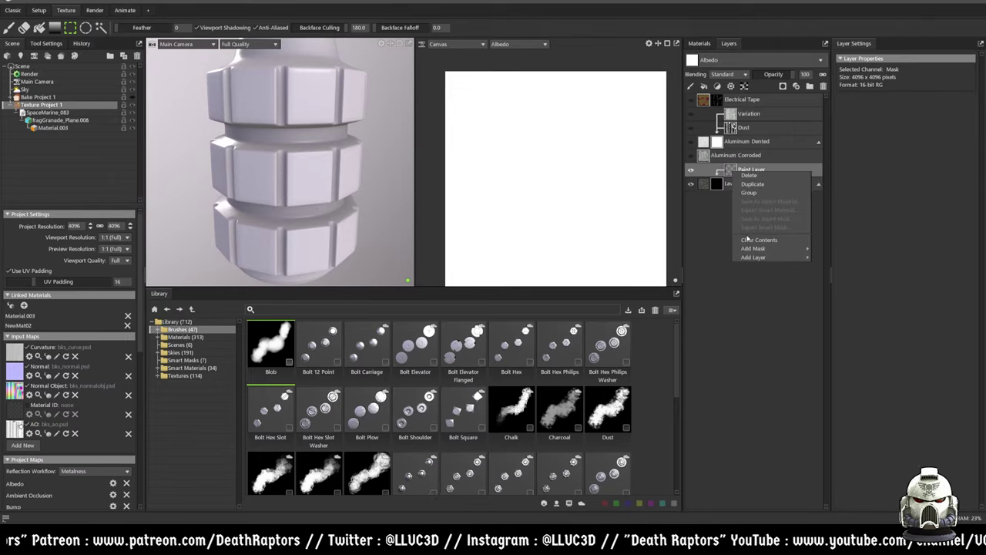
pyautogui.click(731, 171)
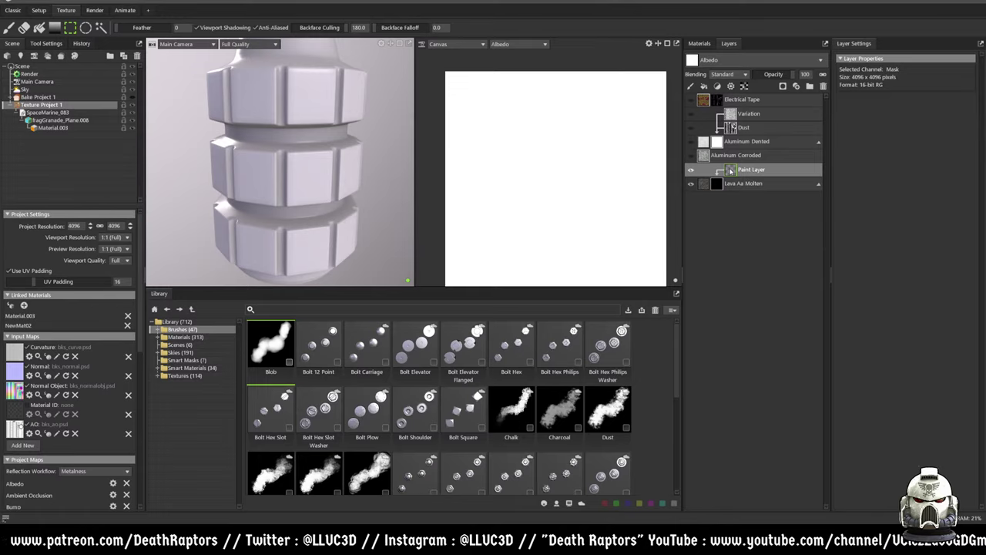
pyautogui.rightClick(729, 172)
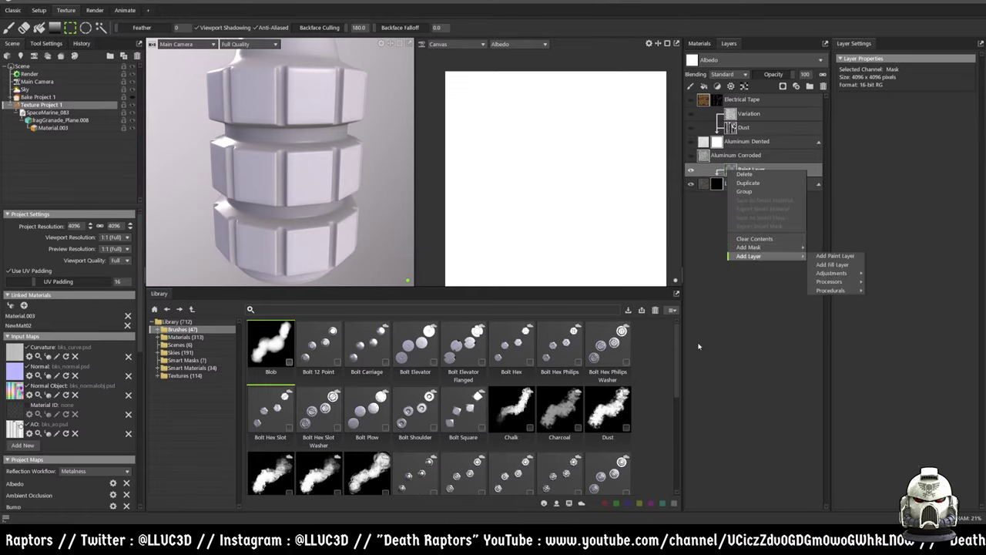
pyautogui.click(705, 193)
pyautogui.click(718, 185)
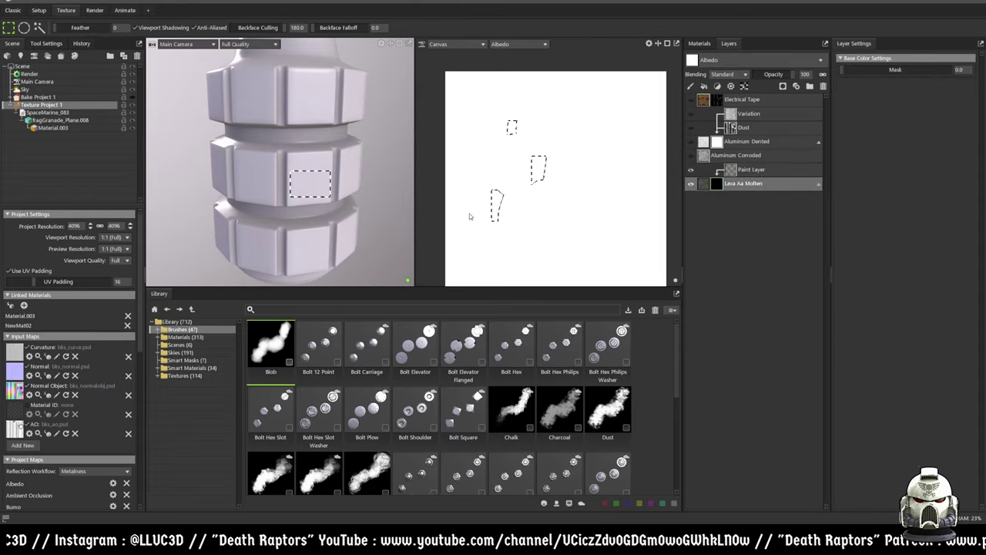
# - Make the Paint Layer the active layer and switch to the Paint brush tool
pyautogui.scroll(2, 346, 197)
pyautogui.scroll(-3, 363, 193)
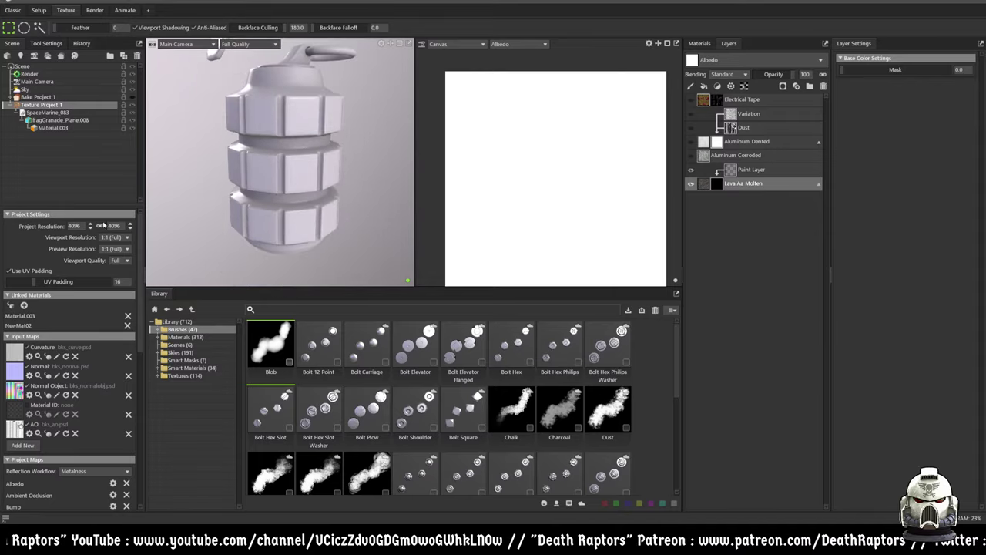
pyautogui.scroll(-6, 74, 368)
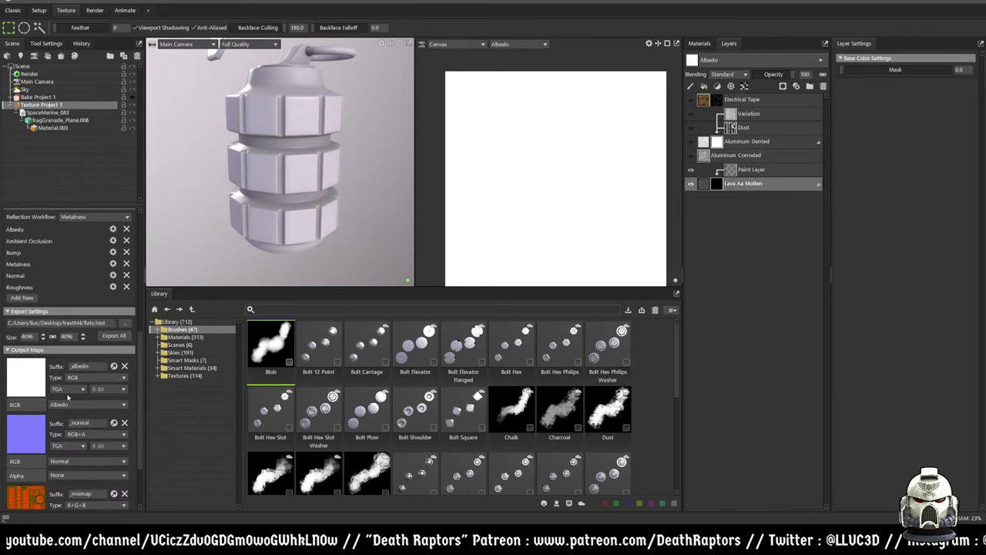
pyautogui.scroll(-3, 68, 399)
pyautogui.scroll(5, 70, 397)
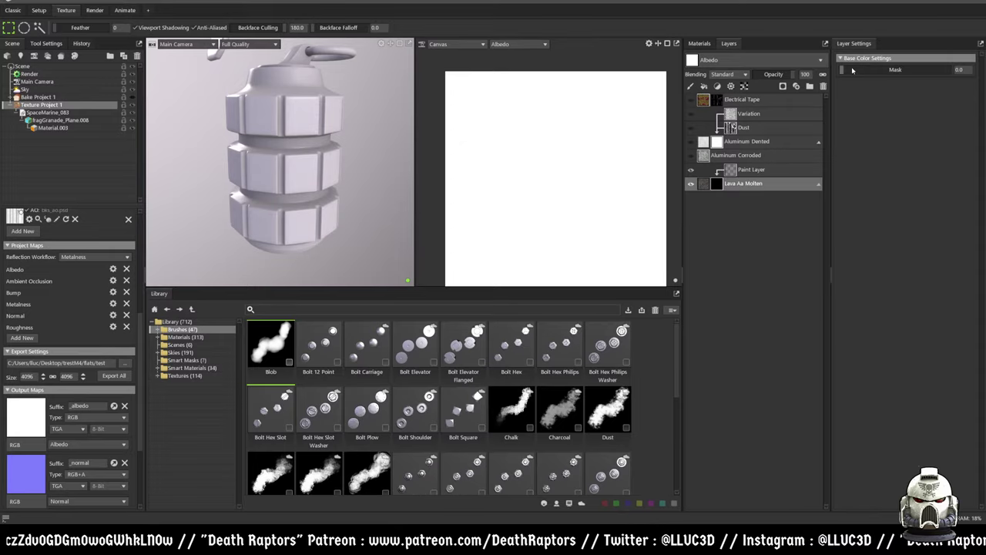
pyautogui.click(724, 169)
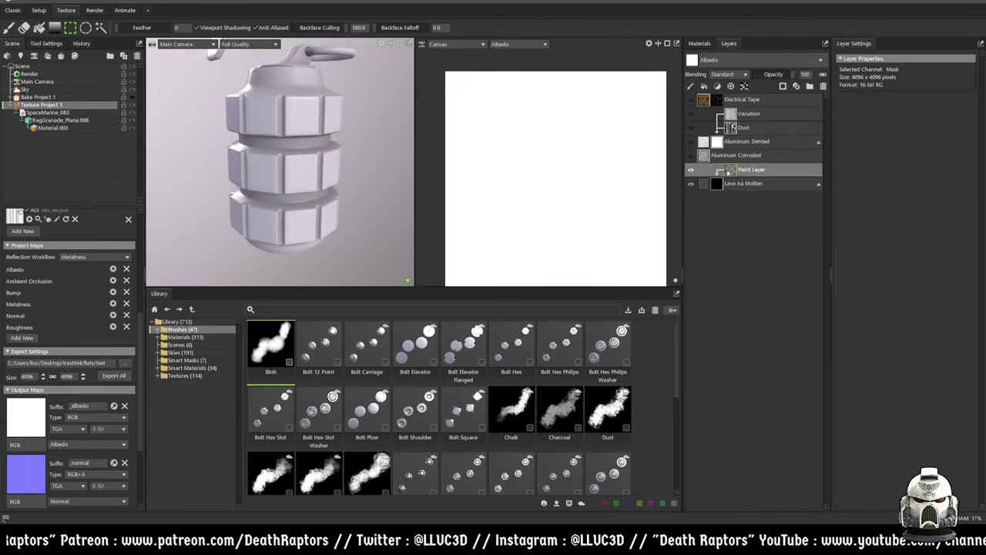
pyautogui.press('Escape')
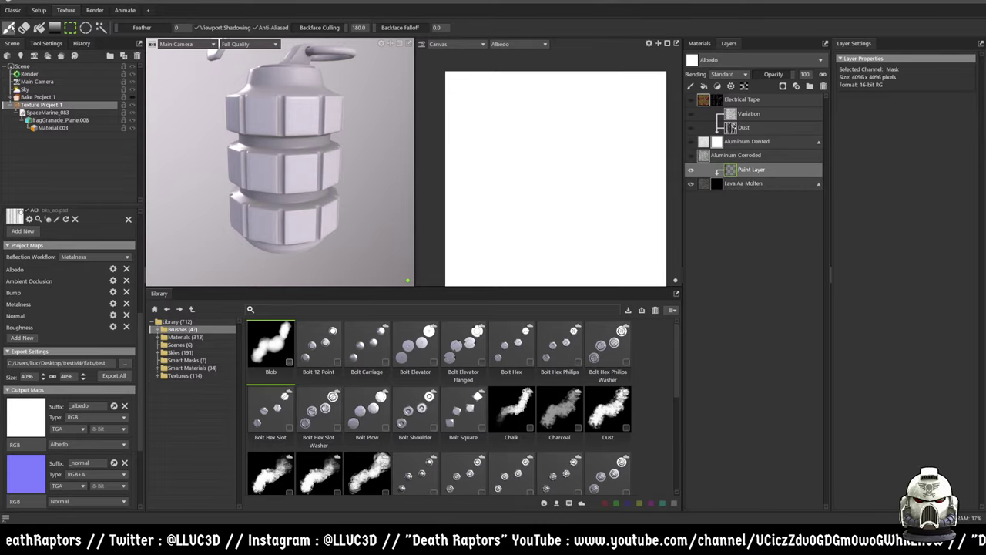
pyautogui.click(9, 27)
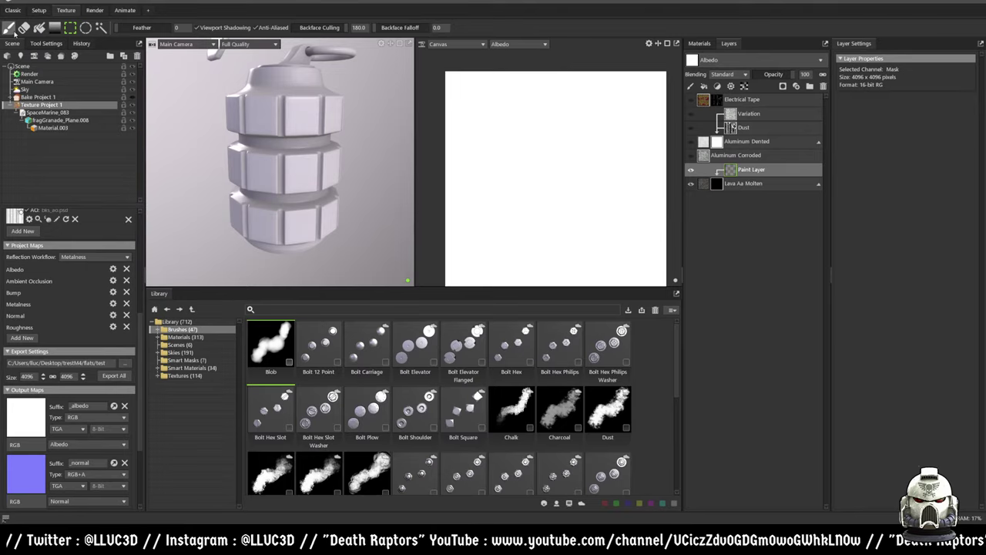
# - Brush dark smoky strokes and dabs down the grenade body's column
pyautogui.moveTo(273, 129)
pyautogui.mouseDown()
pyautogui.moveTo(283, 180)
pyautogui.moveTo(286, 163)
pyautogui.mouseUp()
pyautogui.scroll(6, 286, 163)
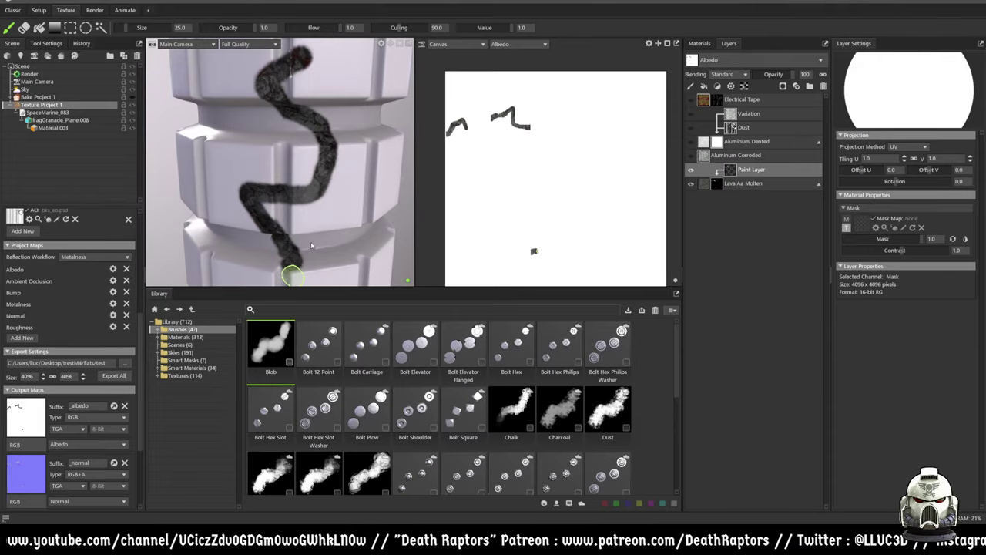
pyautogui.moveTo(313, 215); pyautogui.dragTo(346, 181, button='right')
pyautogui.moveTo(346, 180)
pyautogui.mouseDown()
pyautogui.moveTo(282, 231)
pyautogui.moveTo(293, 271)
pyautogui.mouseUp()
pyautogui.moveTo(308, 174)
pyautogui.mouseDown()
pyautogui.moveTo(279, 165)
pyautogui.moveTo(226, 183)
pyautogui.moveTo(249, 170)
pyautogui.moveTo(304, 178)
pyautogui.mouseUp()
pyautogui.moveTo(305, 178); pyautogui.dragTo(297, 198, button='right')
pyautogui.moveTo(297, 198)
pyautogui.mouseDown()
pyautogui.moveTo(299, 169)
pyautogui.moveTo(260, 157)
pyautogui.moveTo(235, 161)
pyautogui.mouseUp()
# - Add more smoky strokes across the column, seen from the side
pyautogui.moveTo(242, 194)
pyautogui.mouseDown(button='right')
pyautogui.moveTo(286, 198)
pyautogui.moveTo(308, 187)
pyautogui.moveTo(324, 158)
pyautogui.moveTo(300, 156)
pyautogui.mouseUp(button='right')
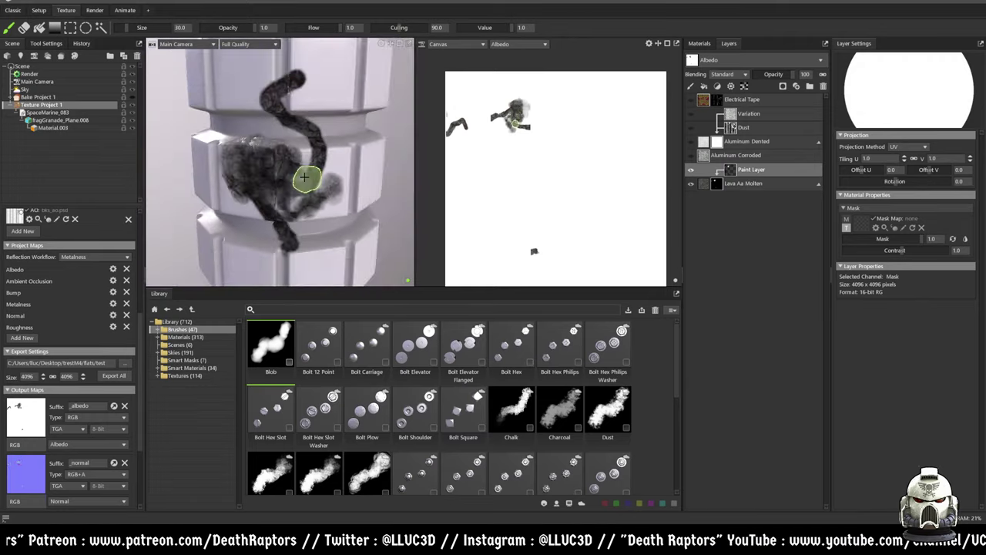
pyautogui.moveTo(299, 156)
pyautogui.mouseDown()
pyautogui.moveTo(219, 158)
pyautogui.moveTo(280, 216)
pyautogui.mouseUp()
pyautogui.moveTo(280, 216); pyautogui.dragTo(278, 177, button='right')
pyautogui.moveTo(278, 177)
pyautogui.mouseDown()
pyautogui.moveTo(245, 168)
pyautogui.moveTo(276, 155)
pyautogui.mouseUp()
pyautogui.moveTo(276, 156); pyautogui.dragTo(271, 168, button='right')
pyautogui.moveTo(271, 168)
pyautogui.mouseDown()
pyautogui.moveTo(303, 146)
pyautogui.moveTo(316, 168)
pyautogui.mouseUp()
pyautogui.moveTo(316, 168)
pyautogui.mouseDown(button='right')
pyautogui.moveTo(306, 161)
pyautogui.moveTo(331, 231)
pyautogui.moveTo(231, 158)
pyautogui.mouseUp(button='right')
pyautogui.moveTo(231, 158); pyautogui.dragTo(223, 156)
pyautogui.moveTo(223, 155)
pyautogui.mouseDown(button='right')
pyautogui.moveTo(293, 158)
pyautogui.moveTo(289, 174)
pyautogui.mouseUp(button='right')
pyautogui.moveTo(288, 174); pyautogui.dragTo(287, 175)
# - Dab smoky paint on the lower column from several angles around the grenade
pyautogui.moveTo(271, 183); pyautogui.dragTo(280, 157, button='right')
pyautogui.moveTo(280, 157)
pyautogui.mouseDown()
pyautogui.moveTo(257, 146)
pyautogui.moveTo(282, 154)
pyautogui.mouseUp()
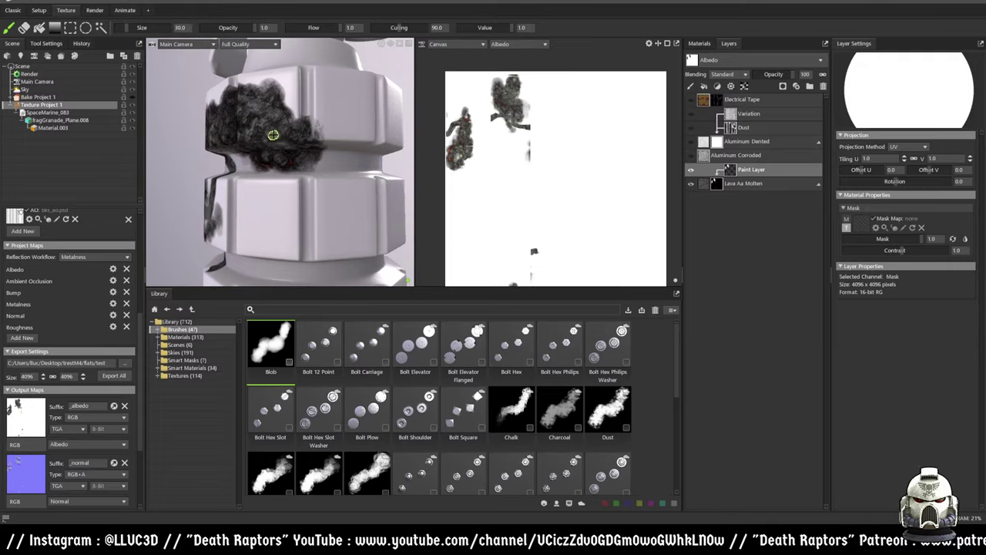
pyautogui.moveTo(273, 135)
pyautogui.mouseDown(button='right')
pyautogui.moveTo(324, 165)
pyautogui.moveTo(227, 139)
pyautogui.mouseUp(button='right')
pyautogui.moveTo(227, 138); pyautogui.dragTo(238, 133)
pyautogui.moveTo(238, 133); pyautogui.dragTo(329, 176, button='right')
pyautogui.moveTo(330, 176); pyautogui.dragTo(324, 168)
pyautogui.moveTo(324, 168); pyautogui.dragTo(320, 162, button='right')
pyautogui.moveTo(321, 162)
pyautogui.mouseDown()
pyautogui.moveTo(322, 189)
pyautogui.moveTo(328, 164)
pyautogui.mouseUp()
pyautogui.moveTo(329, 163)
pyautogui.mouseDown(button='right')
pyautogui.moveTo(323, 177)
pyautogui.moveTo(308, 136)
pyautogui.moveTo(285, 178)
pyautogui.mouseUp(button='right')
# - Paint smoky dabs on the grenade's top, the column's side and the ring handle
pyautogui.moveTo(326, 177); pyautogui.dragTo(292, 165)
pyautogui.moveTo(293, 164)
pyautogui.mouseDown(button='right')
pyautogui.moveTo(285, 208)
pyautogui.moveTo(281, 164)
pyautogui.mouseUp(button='right')
pyautogui.moveTo(282, 165)
pyautogui.mouseDown()
pyautogui.moveTo(267, 125)
pyautogui.moveTo(264, 92)
pyautogui.moveTo(228, 144)
pyautogui.moveTo(270, 98)
pyautogui.moveTo(217, 172)
pyautogui.moveTo(231, 202)
pyautogui.mouseUp()
pyautogui.moveTo(231, 202)
pyautogui.mouseDown(button='right')
pyautogui.moveTo(278, 199)
pyautogui.moveTo(280, 209)
pyautogui.moveTo(275, 164)
pyautogui.moveTo(293, 110)
pyautogui.mouseUp(button='right')
pyautogui.moveTo(293, 110); pyautogui.dragTo(292, 135)
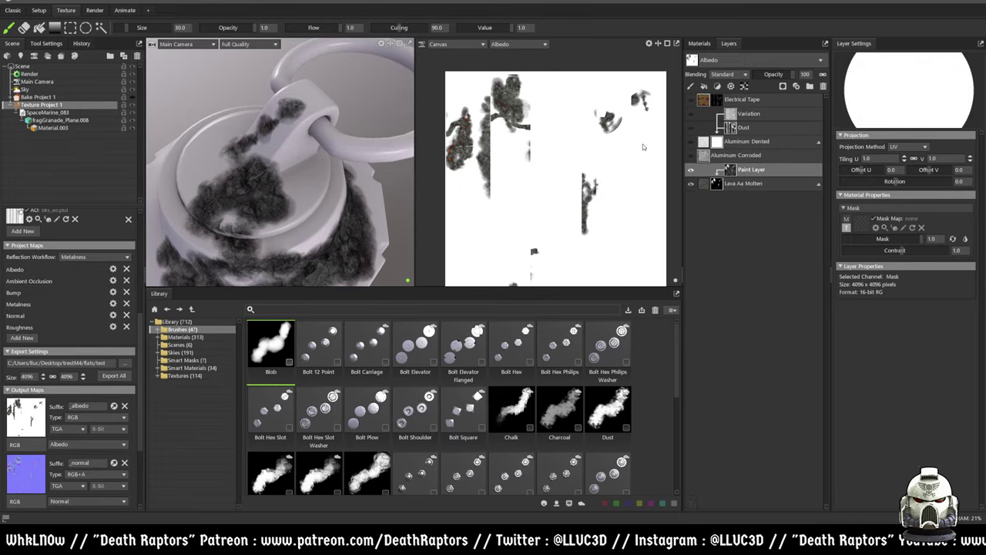
pyautogui.click(762, 100)
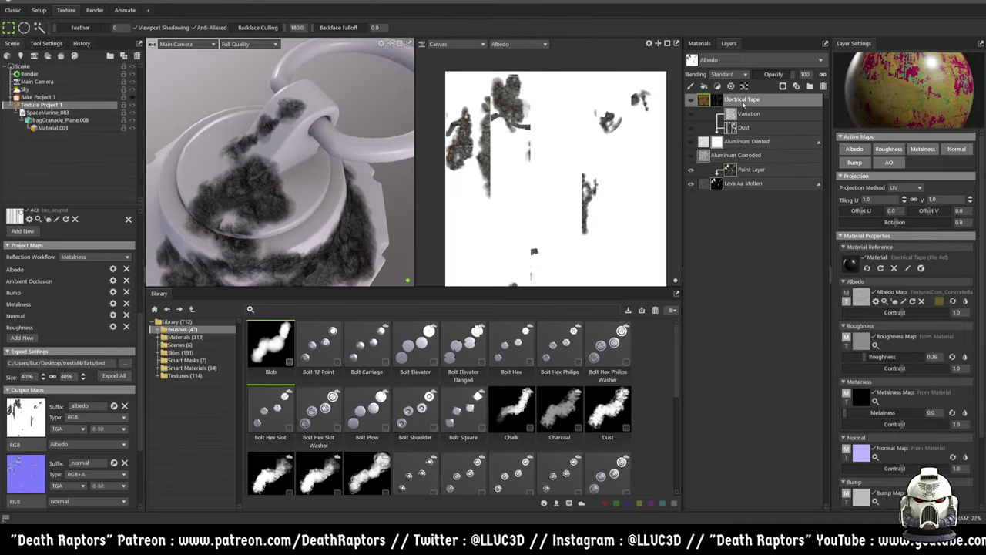
# - Delete all existing layers and add Aluminum Dented from the Library materials
pyautogui.keyDown('shift'); pyautogui.click(770, 183); pyautogui.keyUp('shift')
pyautogui.click(823, 86)
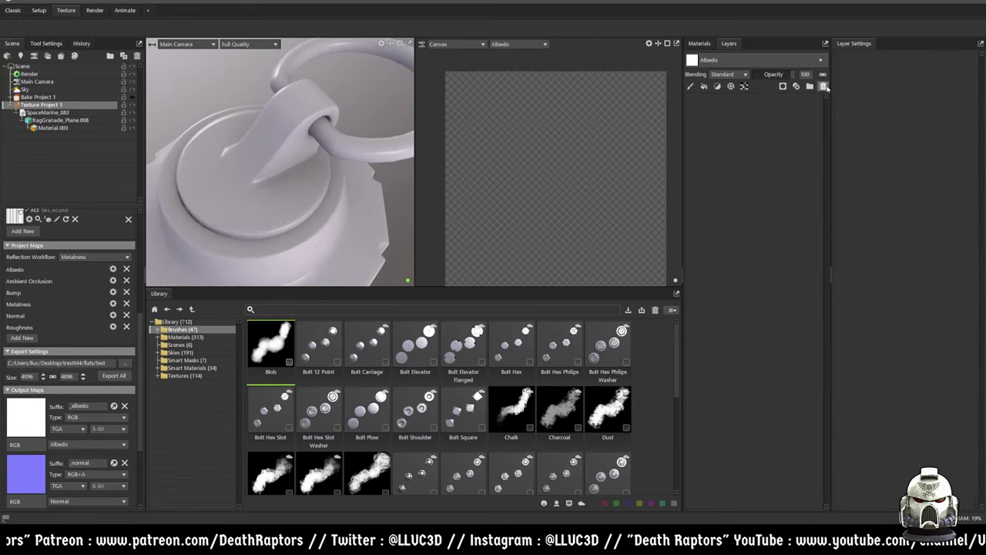
pyautogui.moveTo(316, 174)
pyautogui.mouseDown()
pyautogui.moveTo(352, 186)
pyautogui.moveTo(344, 217)
pyautogui.mouseUp()
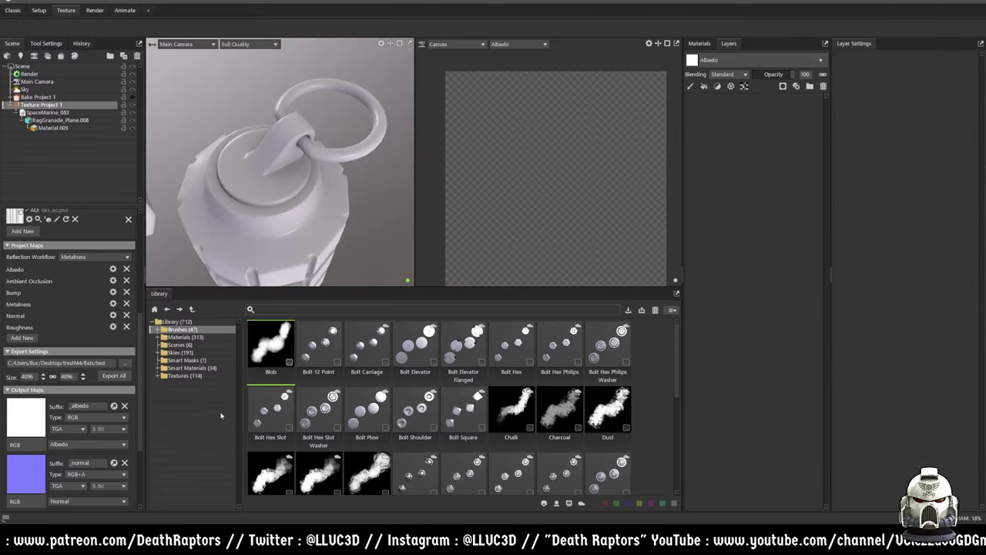
pyautogui.click(183, 336)
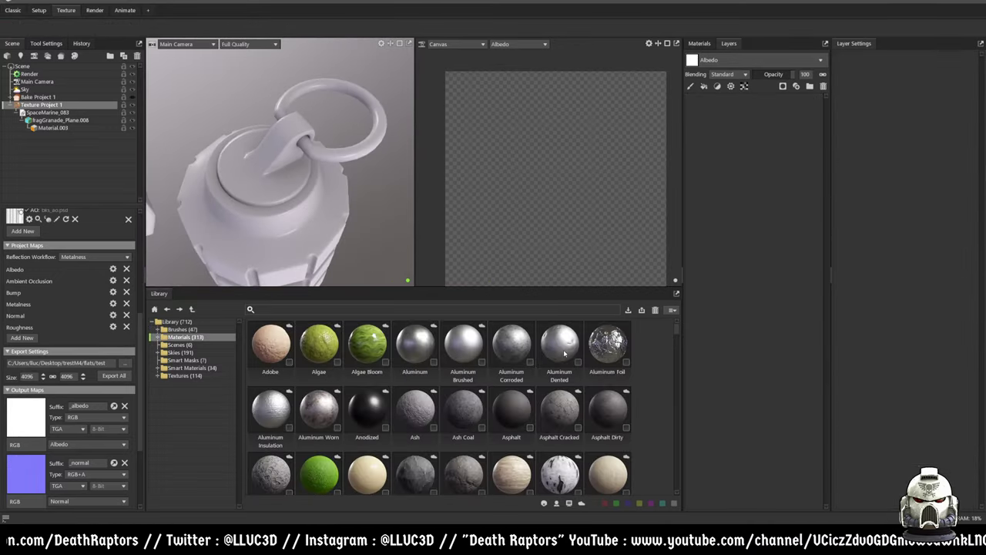
pyautogui.moveTo(559, 346); pyautogui.dragTo(748, 240)
pyautogui.moveTo(428, 231); pyautogui.dragTo(225, 186)
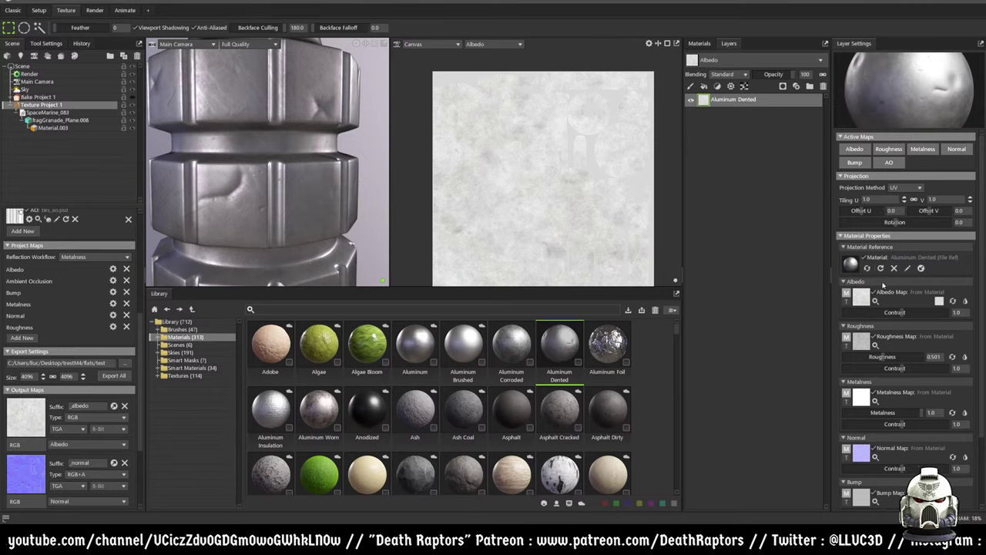
# - Set Aluminum Dented tiling to 3.4, offset 0.084/0.157 and rotation 51.43
pyautogui.scroll(-1, 886, 293)
pyautogui.scroll(1, 902, 345)
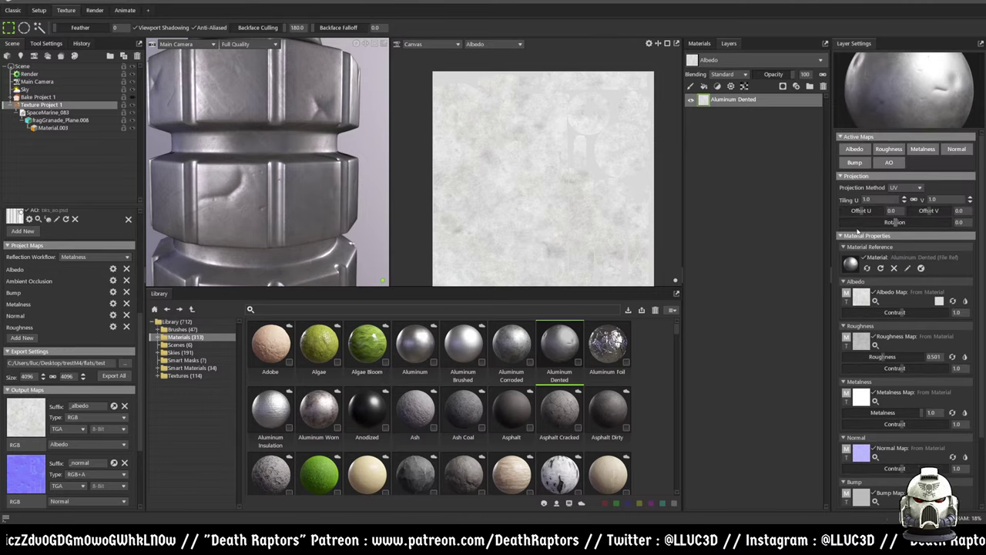
pyautogui.moveTo(859, 215)
pyautogui.mouseDown()
pyautogui.moveTo(869, 210)
pyautogui.moveTo(867, 221)
pyautogui.mouseUp()
pyautogui.moveTo(928, 211); pyautogui.dragTo(886, 215)
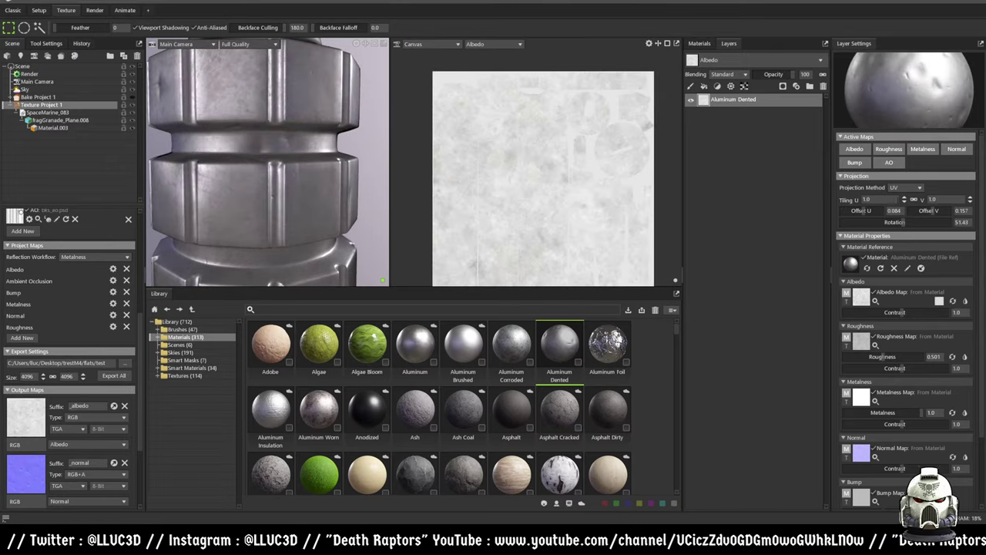
pyautogui.moveTo(905, 199); pyautogui.dragTo(905, 199)
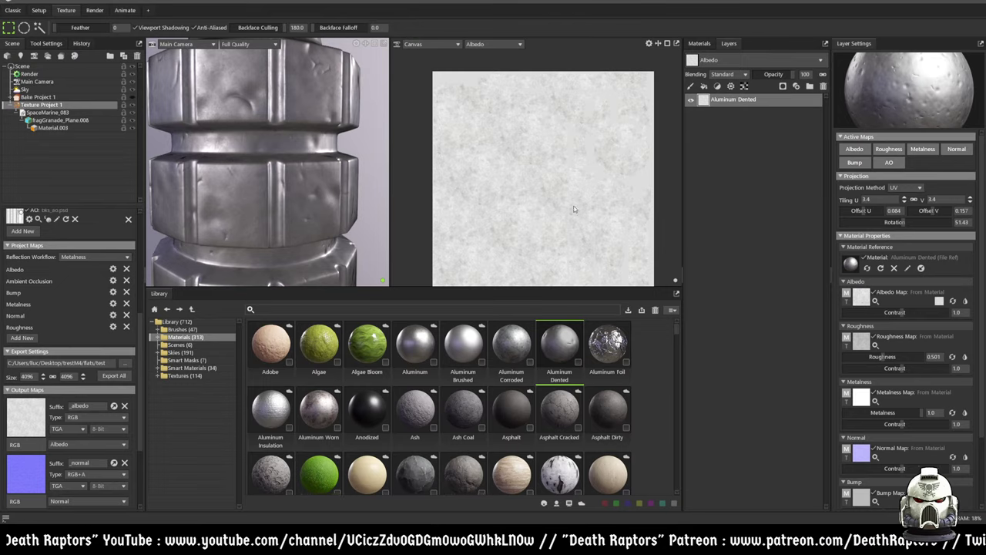
pyautogui.scroll(3, 593, 211)
pyautogui.scroll(-2, 279, 173)
# - Raise Aluminum Dented roughness to about 0.55 and lower normal contrast to 0.183
pyautogui.moveTo(318, 168); pyautogui.dragTo(267, 150)
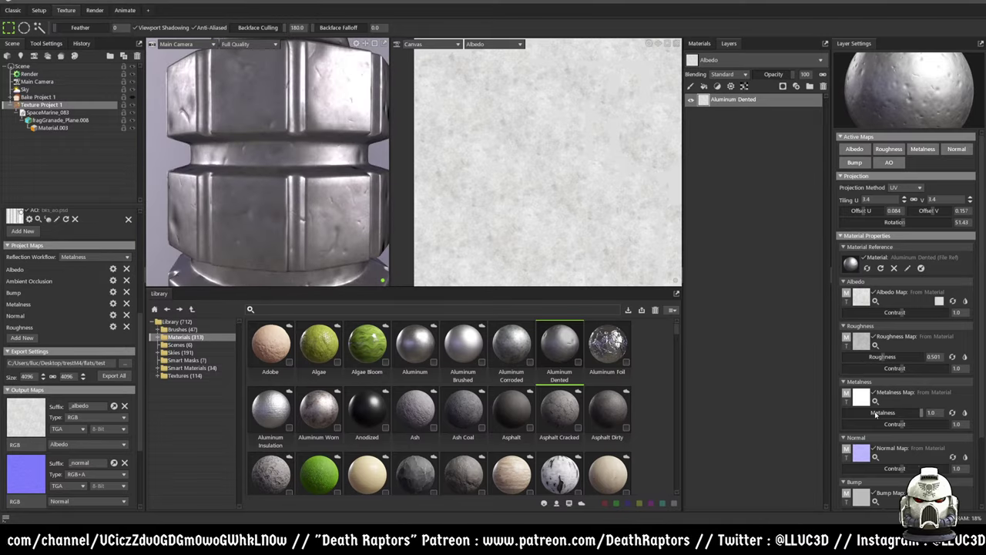
pyautogui.scroll(2, 312, 203)
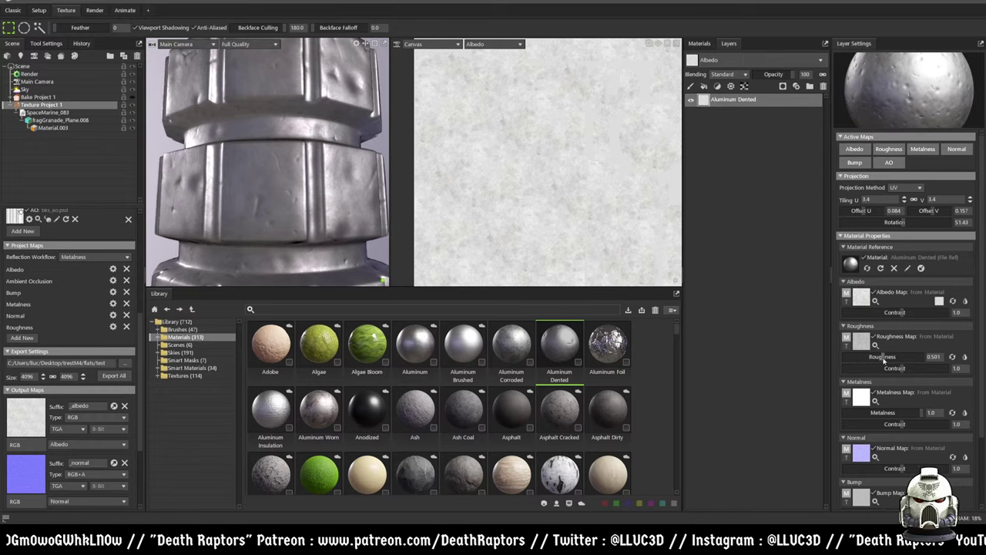
pyautogui.moveTo(884, 360); pyautogui.dragTo(888, 358)
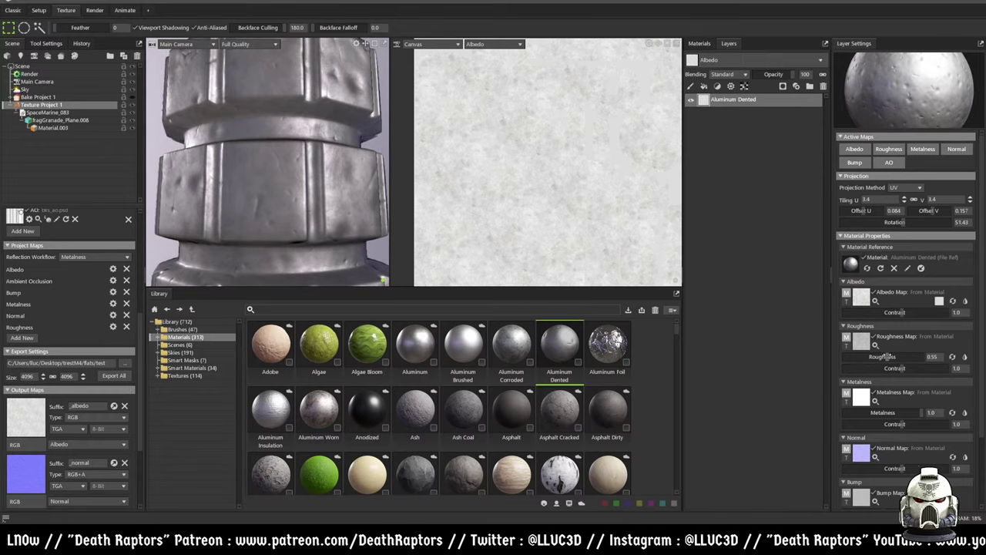
pyautogui.scroll(-3, 883, 419)
pyautogui.moveTo(899, 385)
pyautogui.mouseDown()
pyautogui.moveTo(867, 385)
pyautogui.moveTo(920, 384)
pyautogui.moveTo(878, 383)
pyautogui.moveTo(906, 383)
pyautogui.mouseUp()
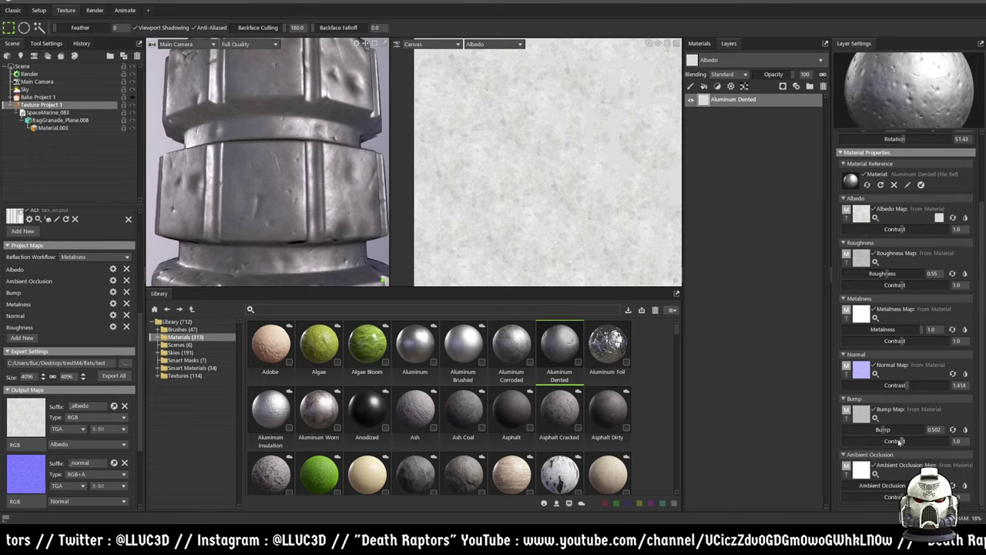
pyautogui.scroll(-5, 354, 188)
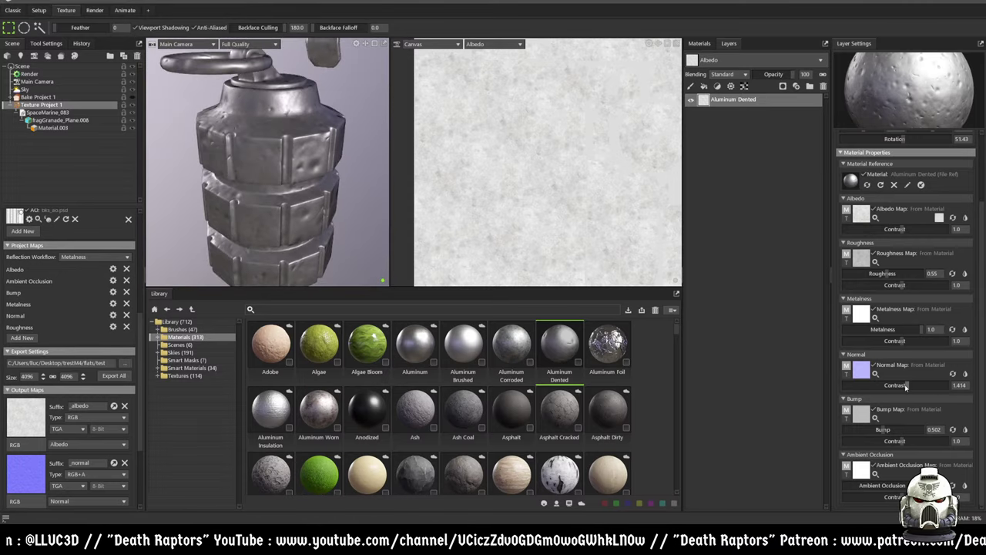
pyautogui.moveTo(905, 385); pyautogui.dragTo(880, 385)
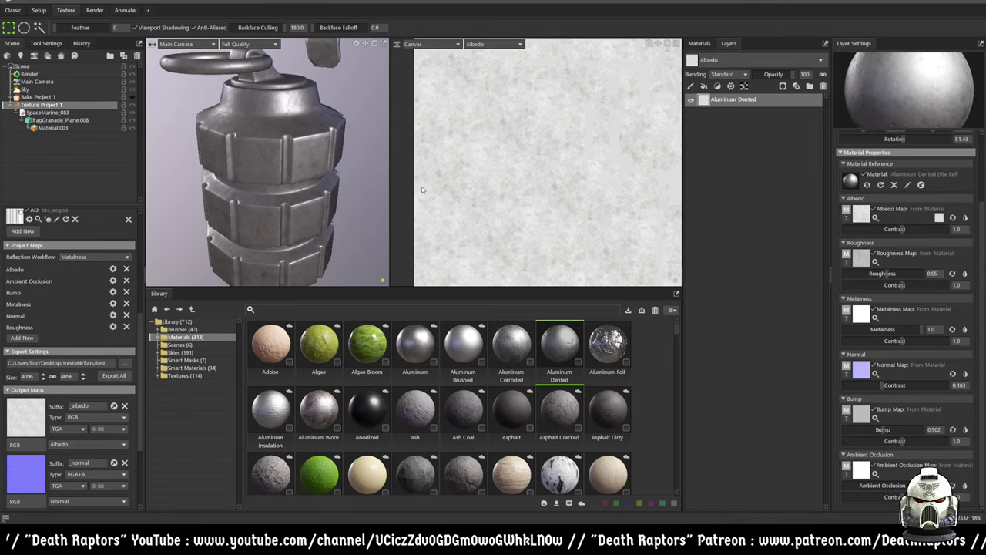
pyautogui.scroll(4, 349, 140)
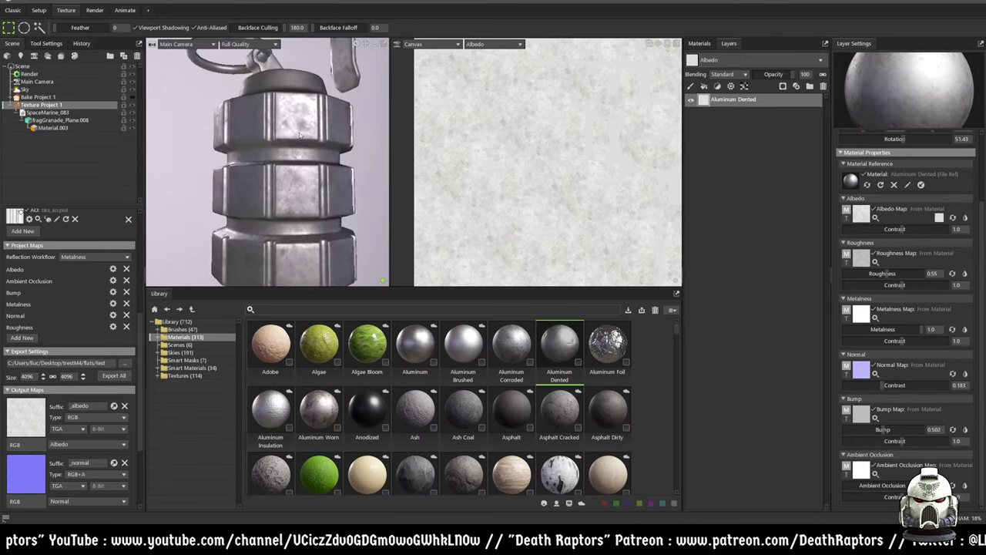
# - Check the flattened dents, then add Aluminum Corroded as a new material layer
pyautogui.moveTo(263, 131); pyautogui.dragTo(367, 158)
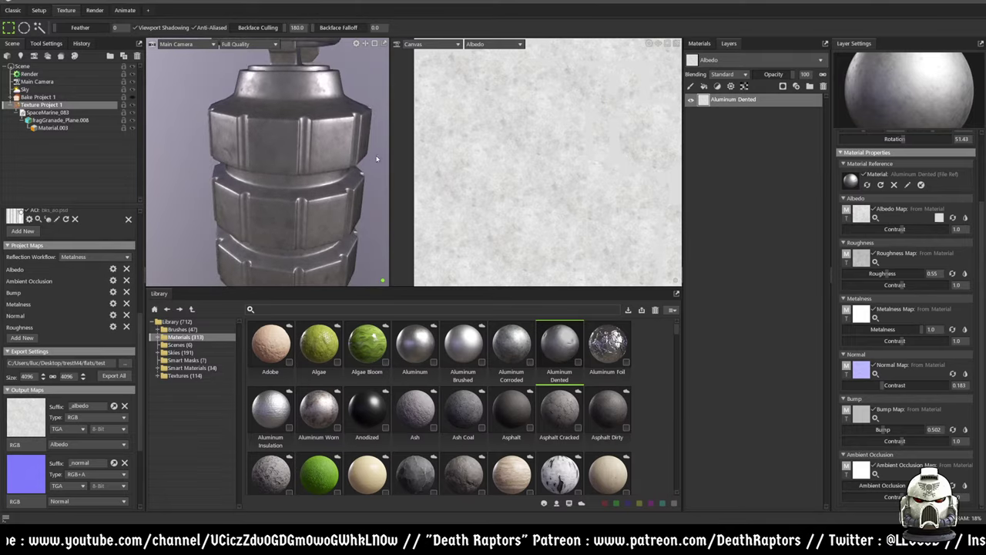
pyautogui.moveTo(350, 204); pyautogui.dragTo(327, 178)
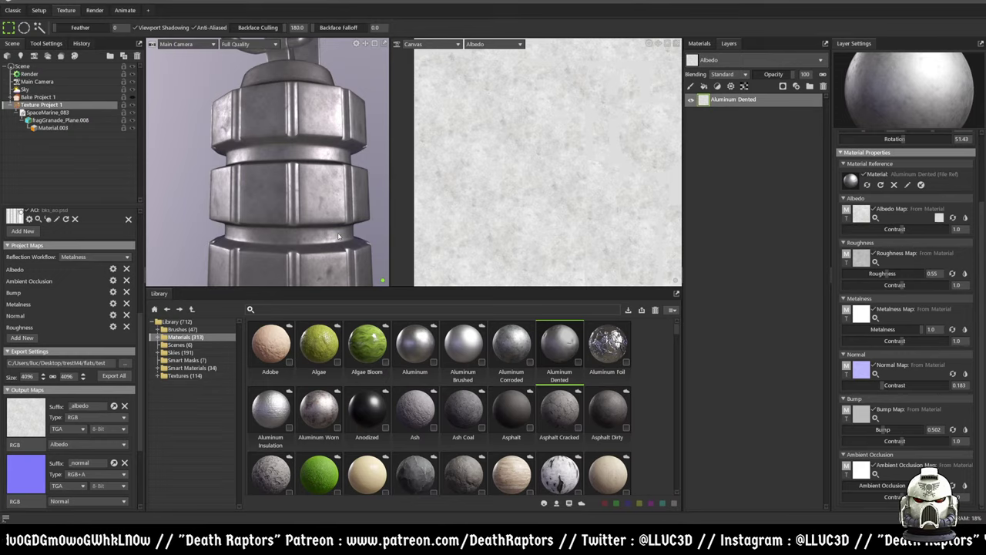
pyautogui.scroll(-2, 420, 378)
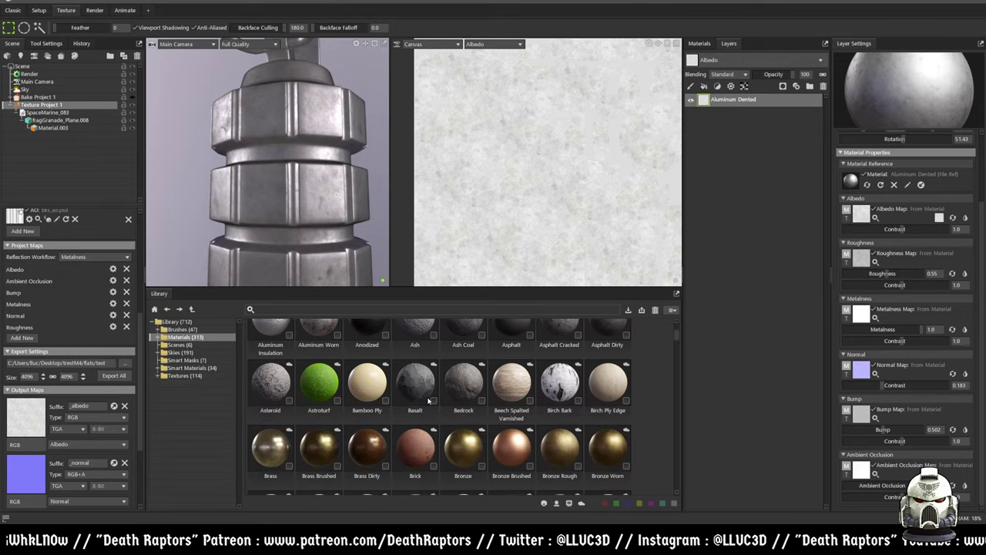
pyautogui.scroll(3, 430, 405)
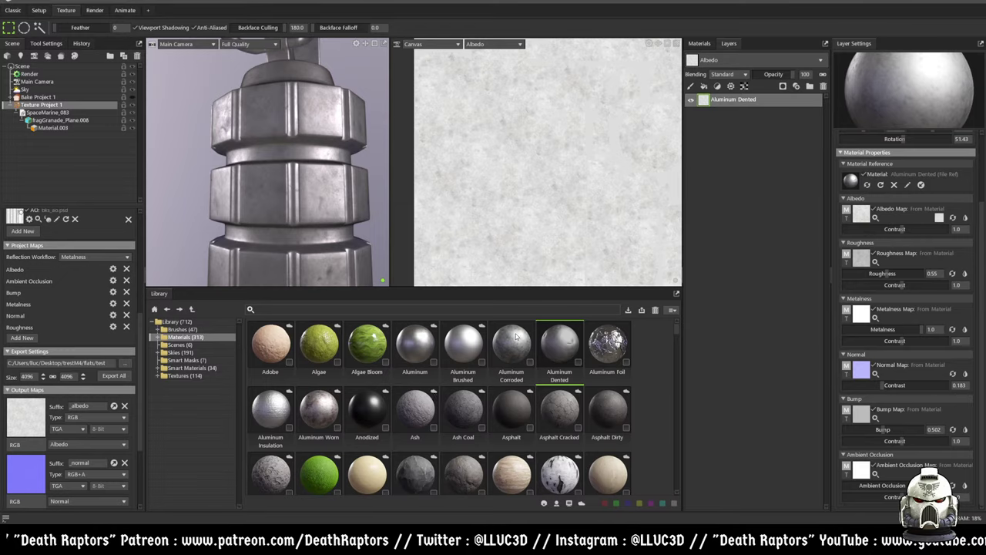
pyautogui.moveTo(512, 344); pyautogui.dragTo(775, 99)
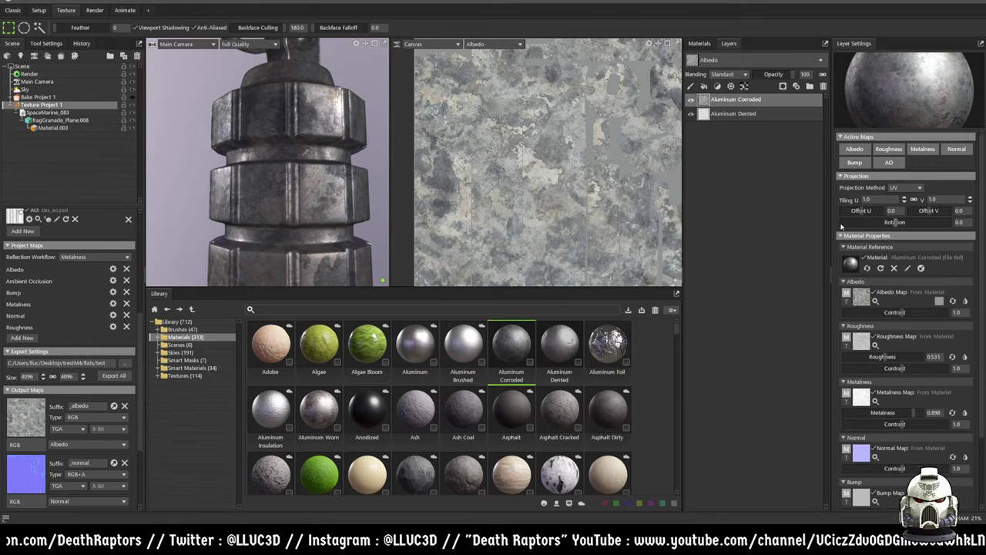
# - Set the Aluminum Corroded layer's tiling to 3.1
pyautogui.moveTo(905, 200); pyautogui.dragTo(904, 198)
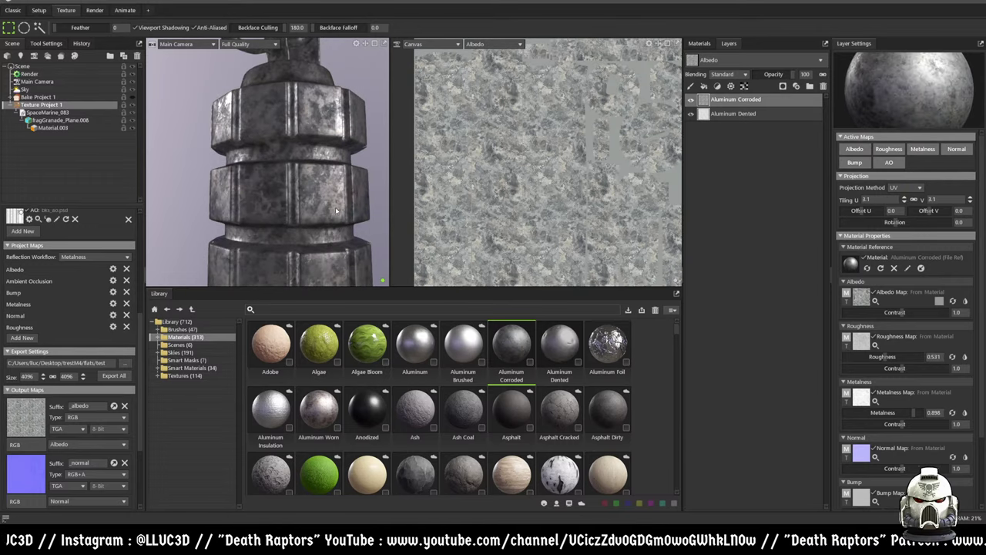
pyautogui.scroll(2, 354, 156)
pyautogui.press('super')
pyautogui.press('super')
pyautogui.moveTo(370, 138); pyautogui.dragTo(334, 161)
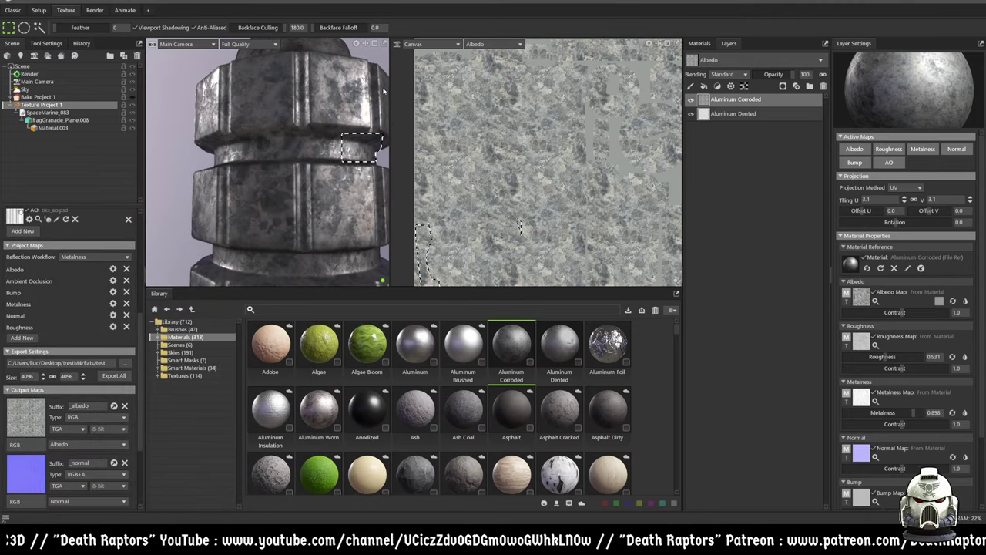
pyautogui.scroll(-1, 342, 154)
# - Inspect the cylinder's upper rim, then browse Smart Masks and view the Scratches mask
pyautogui.keyDown('alt'); pyautogui.moveTo(367, 69); pyautogui.dragTo(274, 198); pyautogui.keyUp('alt')
pyautogui.keyDown('alt'); pyautogui.moveTo(313, 158); pyautogui.dragTo(281, 174); pyautogui.keyUp('alt')
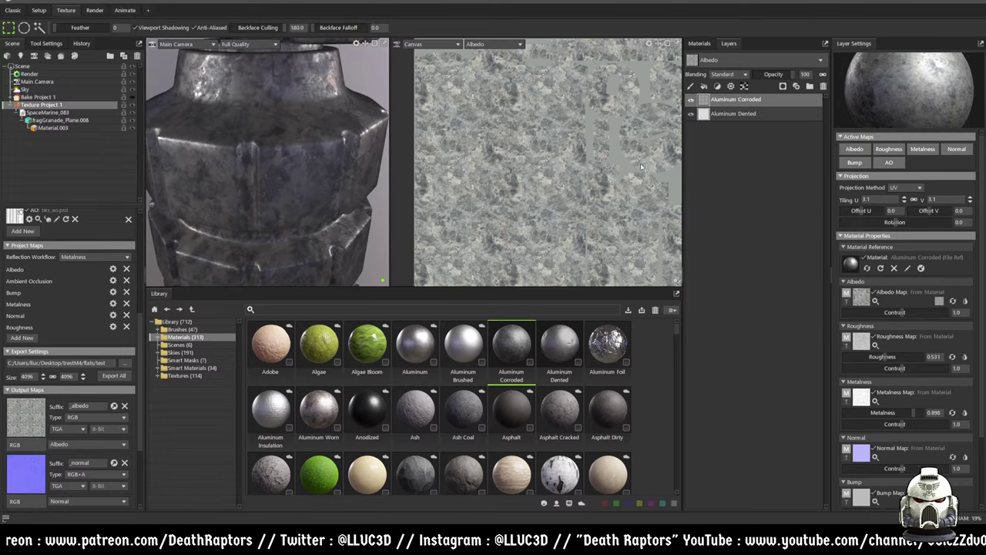
pyautogui.click(188, 360)
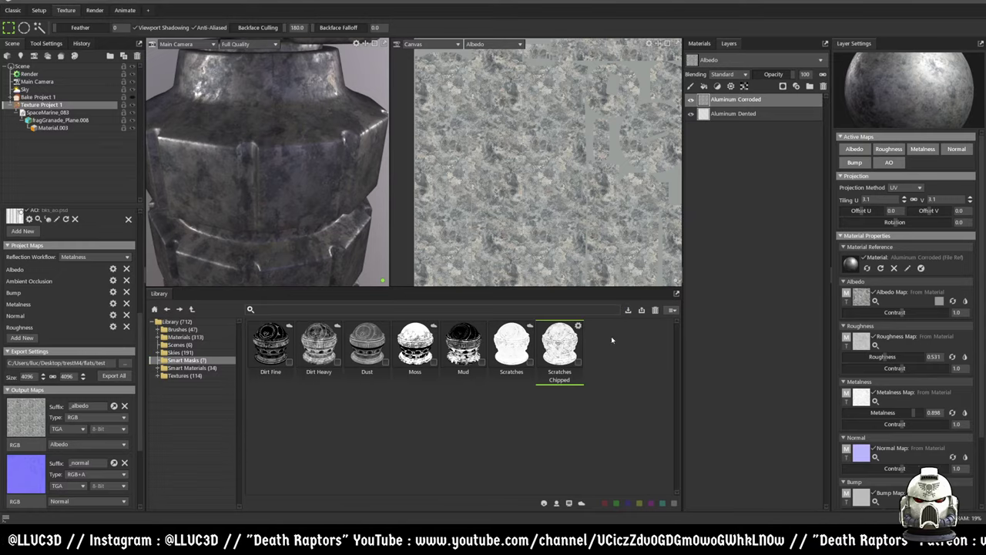
pyautogui.click(517, 346)
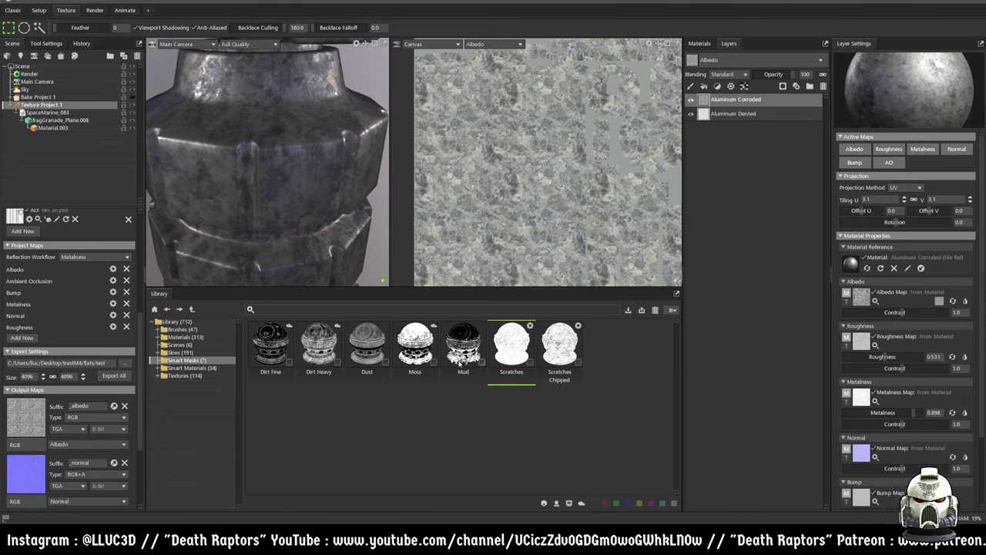
# - Download the Dirt Fine smart mask and apply the Dust smart mask to Aluminum Corroded
pyautogui.click(414, 347)
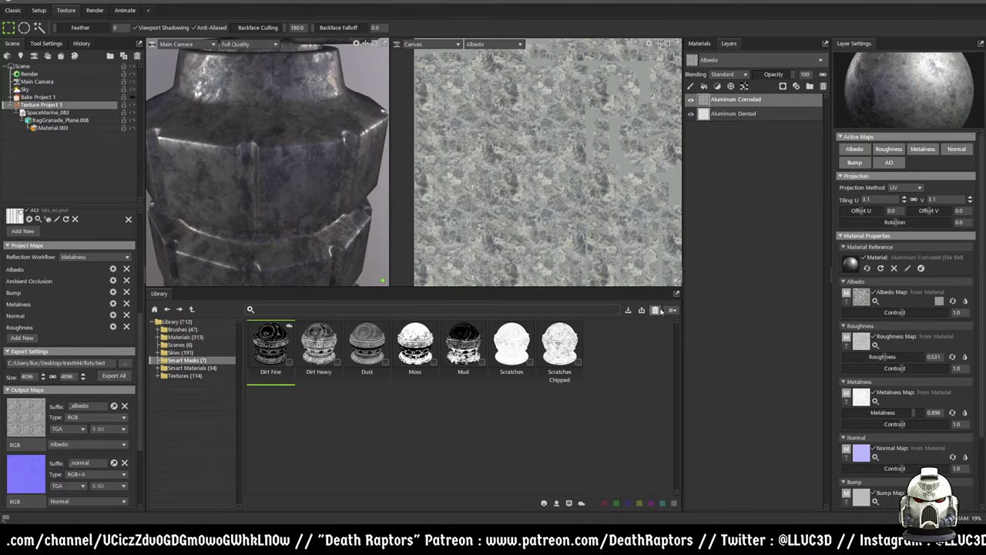
pyautogui.click(629, 310)
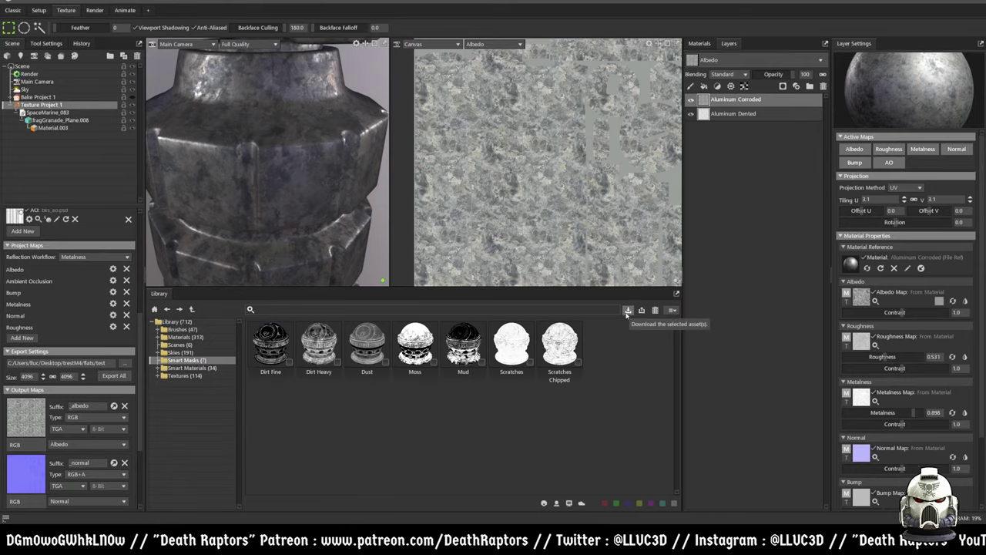
pyautogui.click(375, 369)
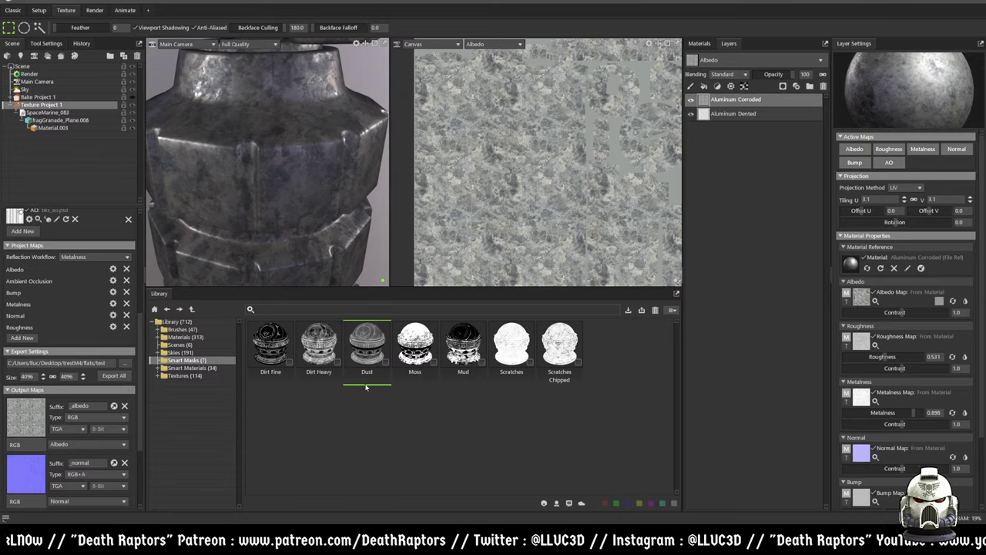
pyautogui.moveTo(362, 353); pyautogui.dragTo(722, 105)
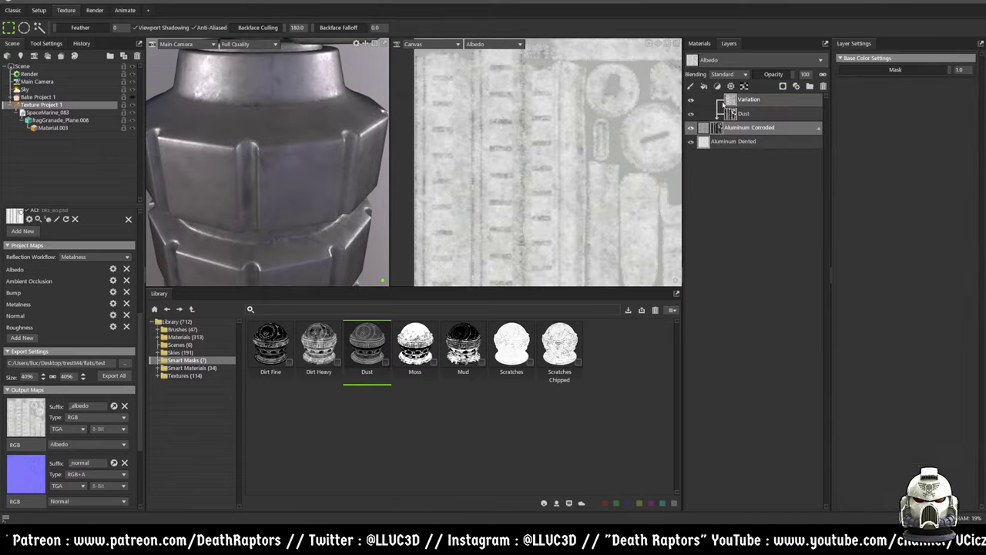
pyautogui.scroll(-3, 325, 214)
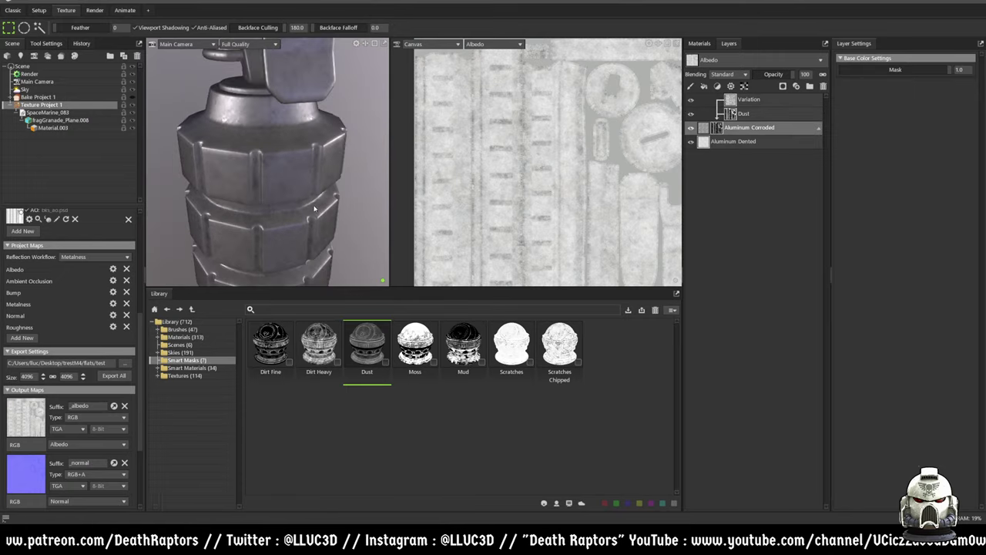
pyautogui.scroll(5, 312, 182)
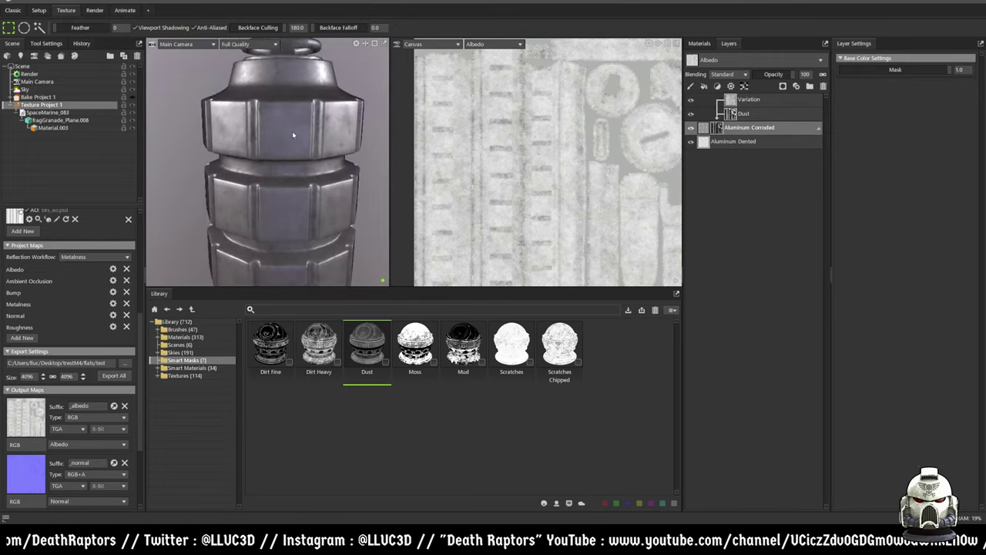
pyautogui.moveTo(304, 98); pyautogui.dragTo(294, 198)
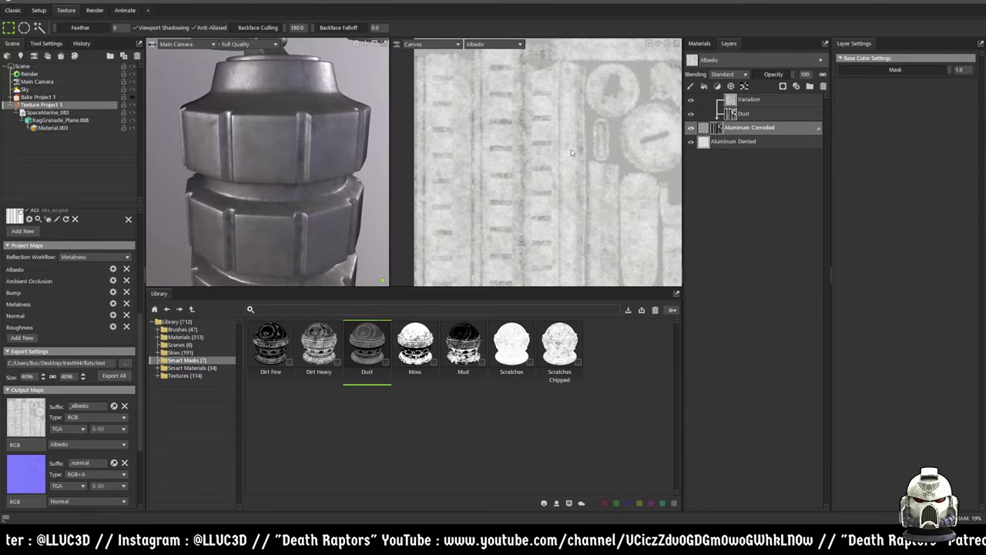
# - Adjust the Variation offset and tiling, then tune Dust to grunge 0.915 with lower contrast and softer edges
pyautogui.click(731, 102)
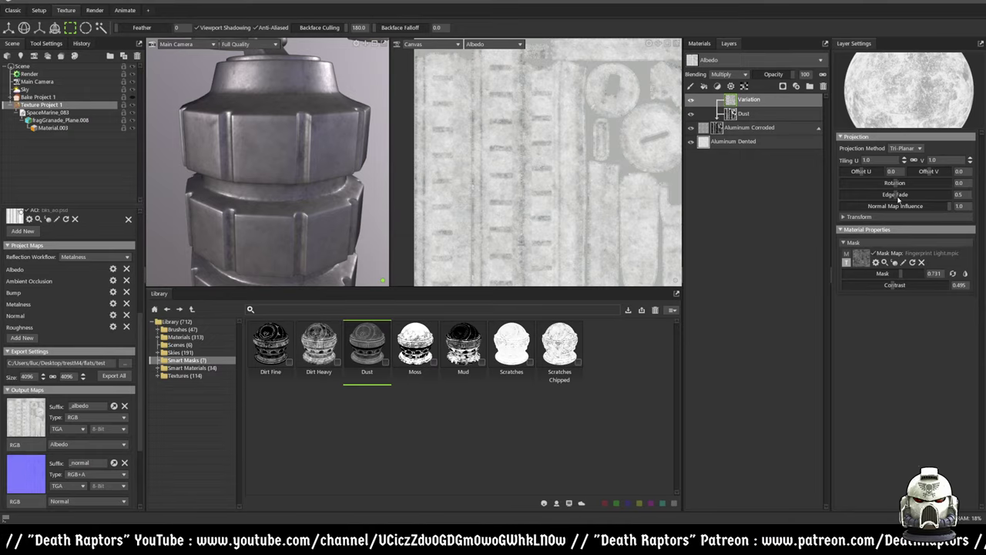
pyautogui.moveTo(862, 172); pyautogui.dragTo(864, 171)
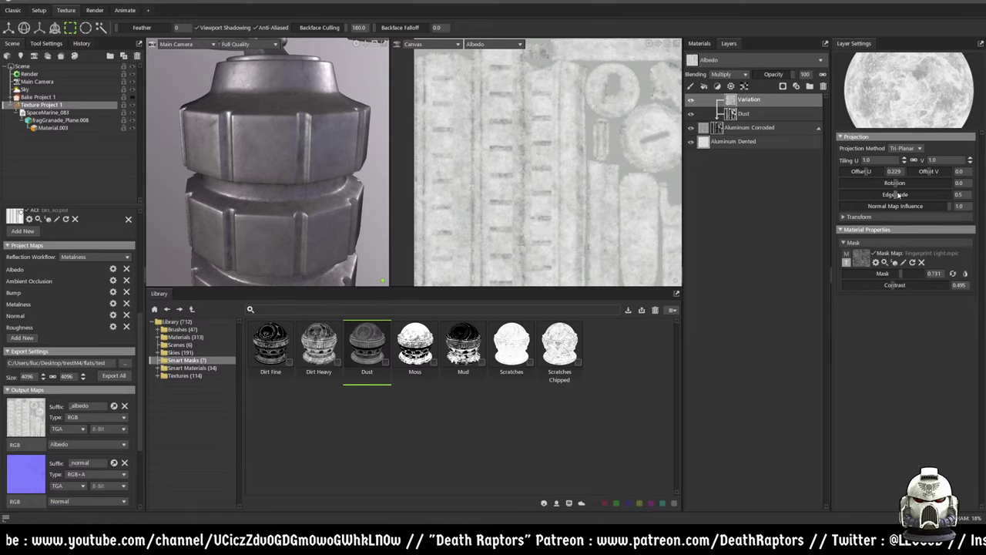
pyautogui.moveTo(905, 160); pyautogui.dragTo(905, 164)
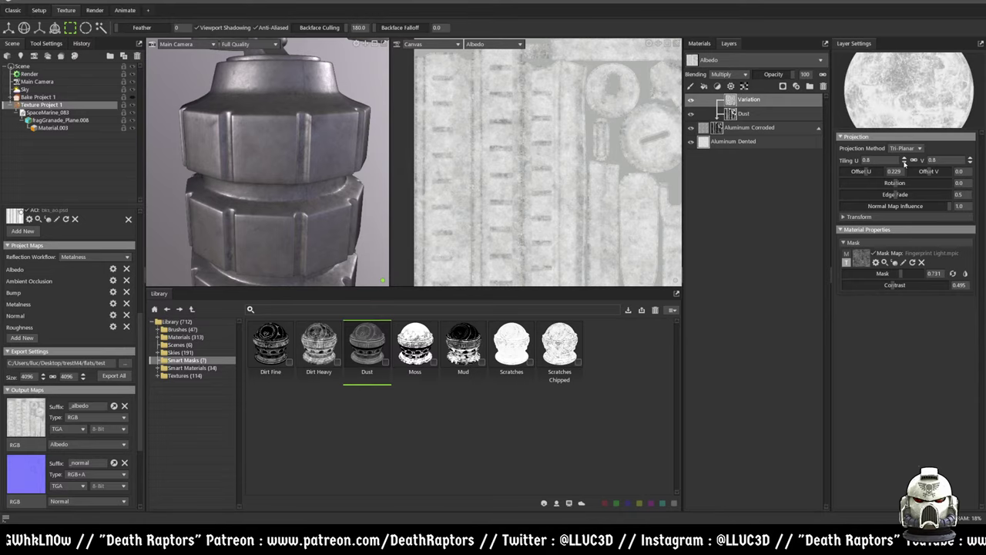
pyautogui.click(740, 114)
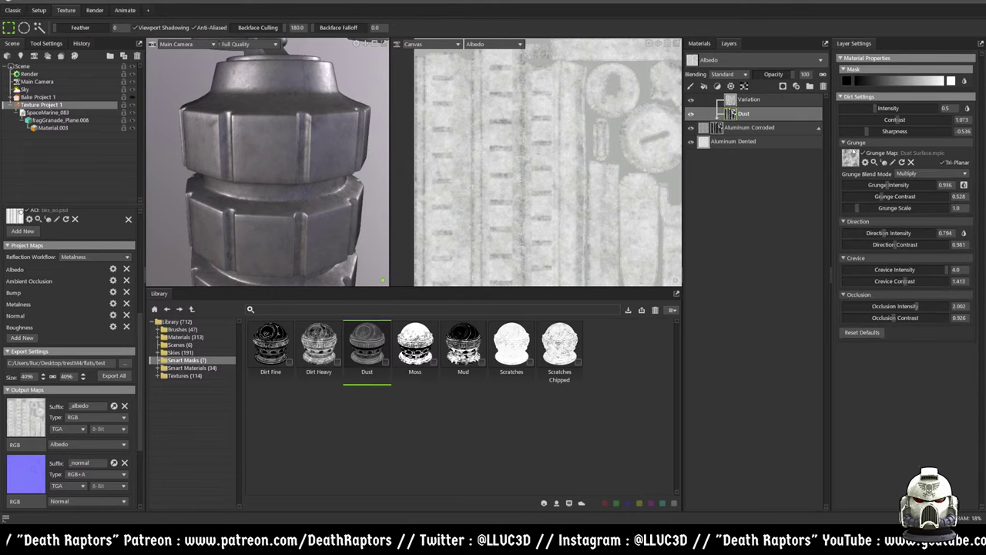
pyautogui.moveTo(858, 208); pyautogui.dragTo(873, 182)
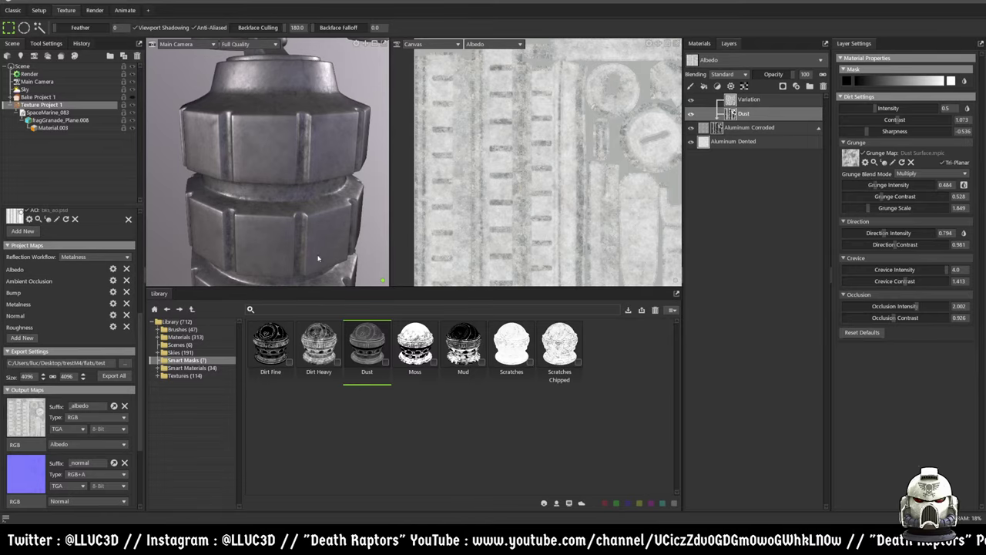
pyautogui.moveTo(296, 173)
pyautogui.mouseDown()
pyautogui.moveTo(282, 191)
pyautogui.moveTo(293, 111)
pyautogui.moveTo(286, 165)
pyautogui.mouseUp()
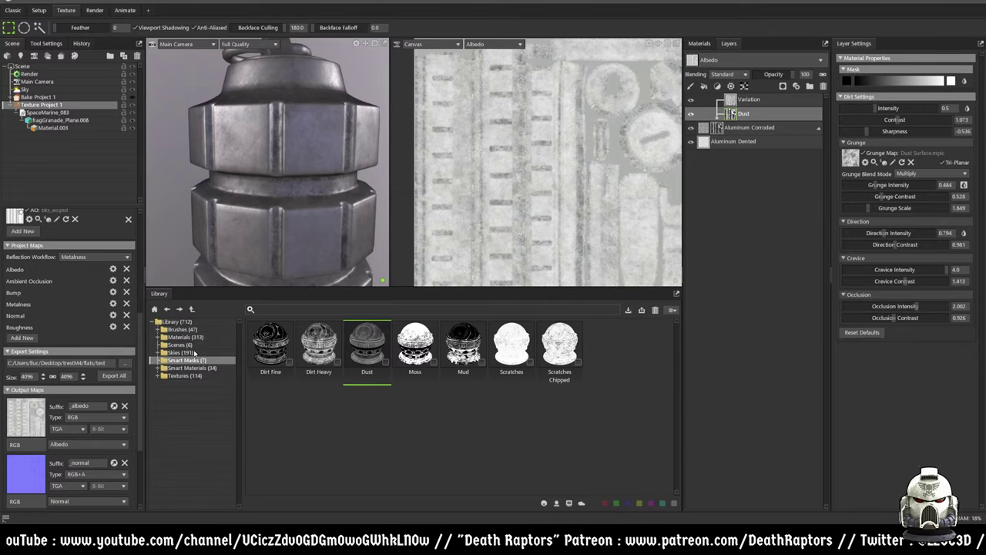
pyautogui.moveTo(900, 123)
pyautogui.mouseDown()
pyautogui.moveTo(878, 120)
pyautogui.moveTo(882, 108)
pyautogui.moveTo(899, 108)
pyautogui.moveTo(878, 131)
pyautogui.moveTo(918, 131)
pyautogui.moveTo(857, 130)
pyautogui.moveTo(901, 131)
pyautogui.moveTo(886, 131)
pyautogui.mouseUp()
pyautogui.moveTo(875, 184); pyautogui.dragTo(887, 185)
pyautogui.moveTo(370, 162)
pyautogui.mouseDown()
pyautogui.moveTo(372, 138)
pyautogui.moveTo(362, 177)
pyautogui.mouseUp()
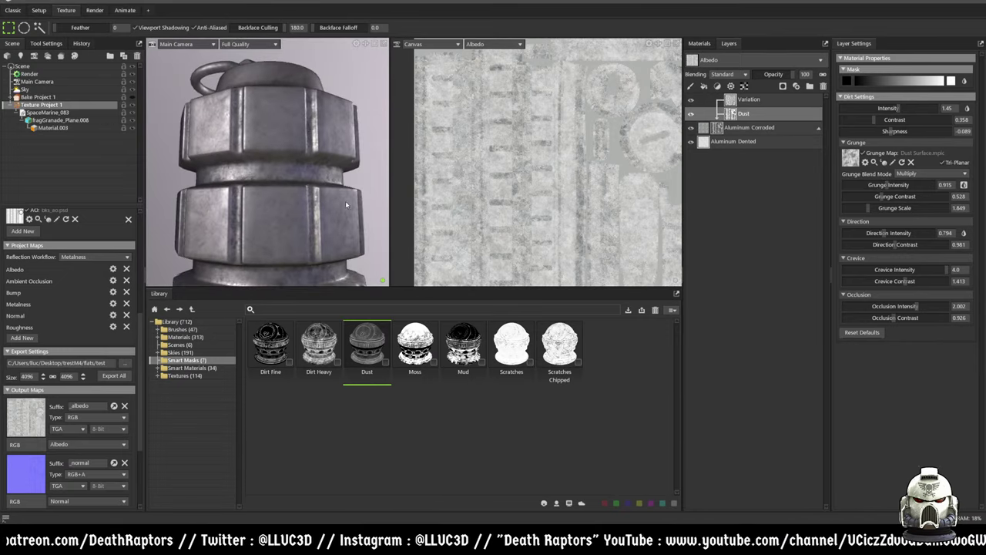
pyautogui.click(176, 368)
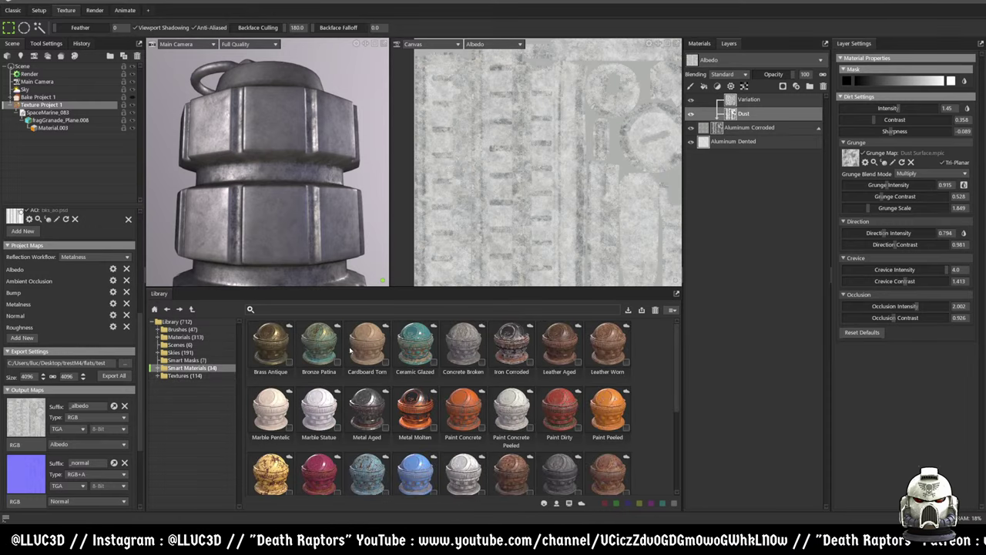
# - Switch the library from Smart Materials to the stock Materials collection
pyautogui.scroll(-1, 441, 390)
pyautogui.scroll(-2, 440, 390)
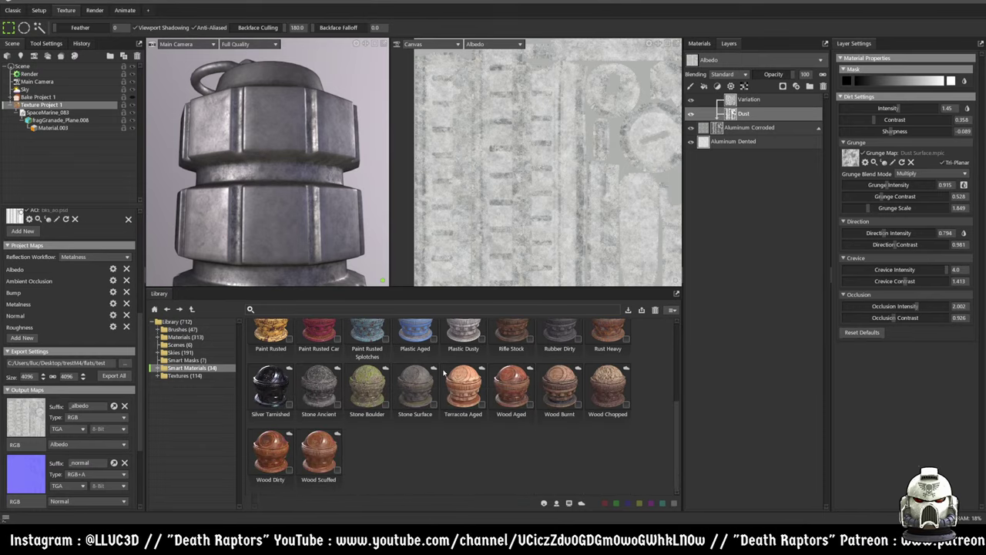
pyautogui.scroll(2, 443, 372)
pyautogui.scroll(1, 445, 372)
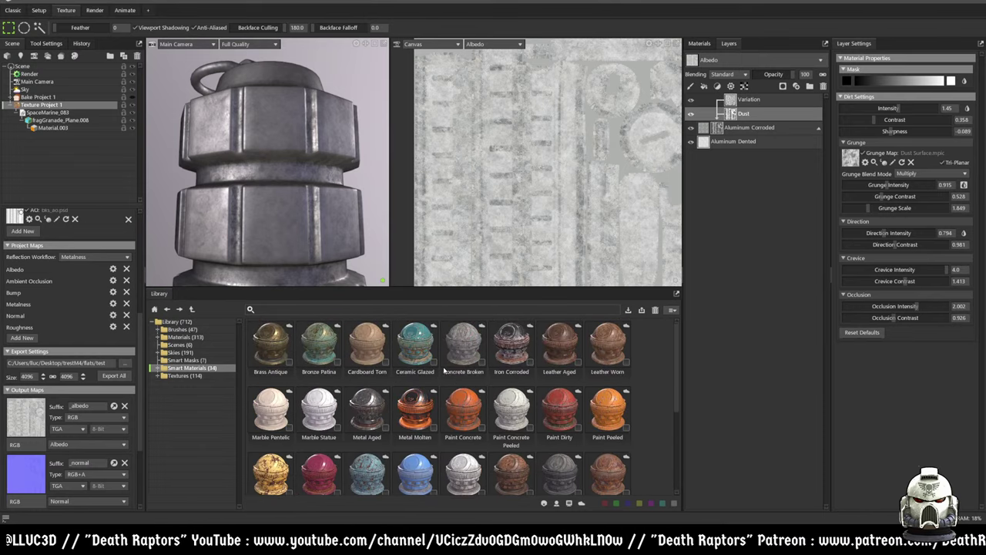
pyautogui.click(185, 359)
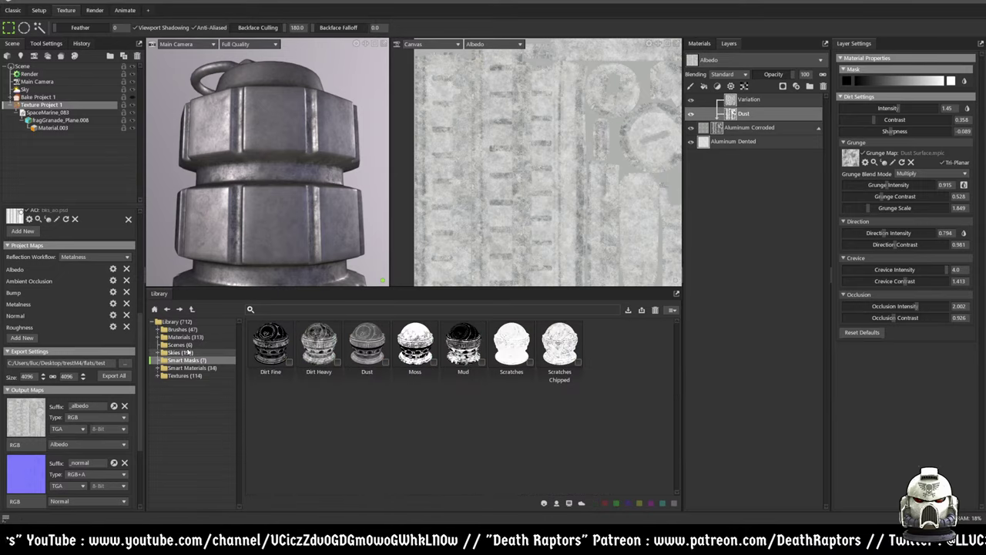
pyautogui.click(185, 337)
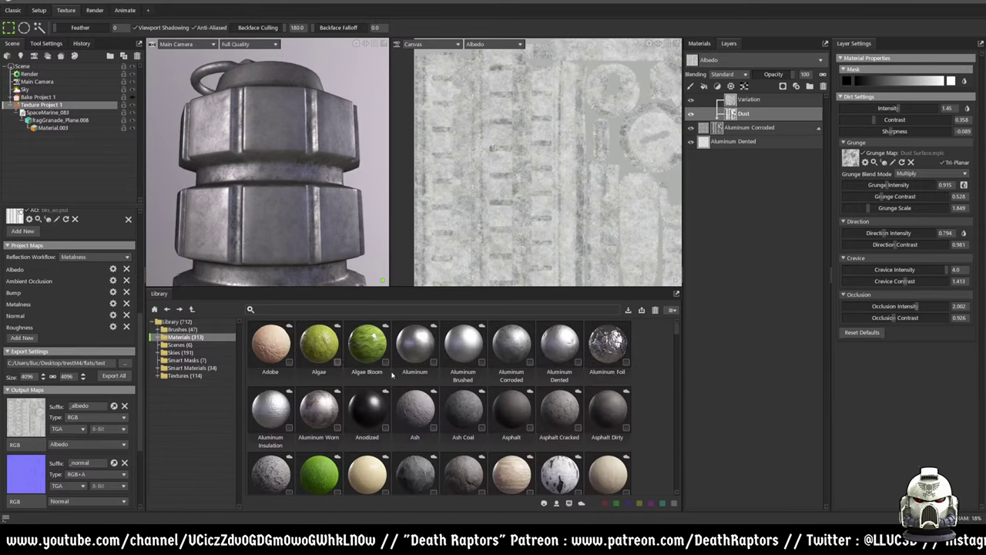
# - Browse the stock materials, previewing Nylon and Nylon Strap
pyautogui.scroll(-10, 443, 396)
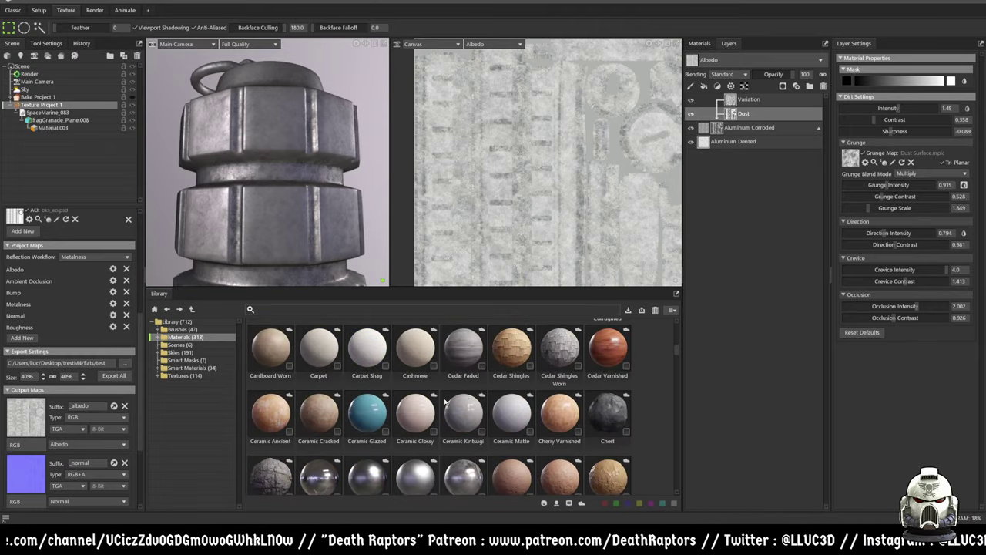
pyautogui.scroll(-10, 444, 412)
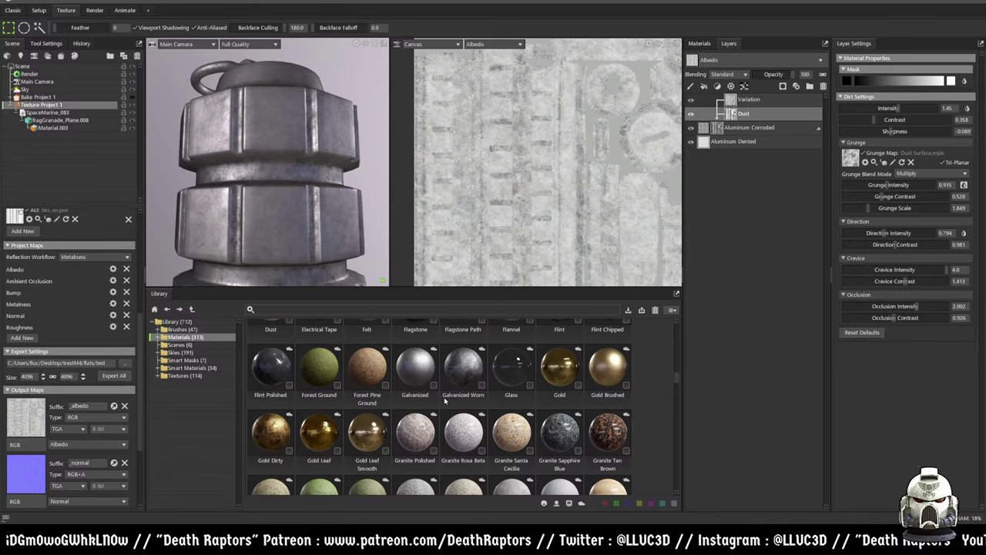
pyautogui.scroll(-5, 443, 397)
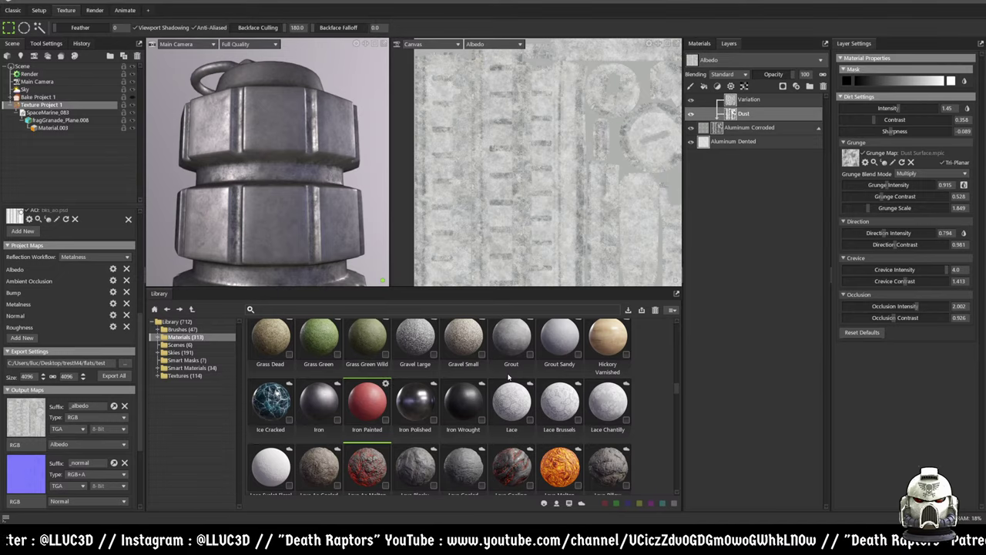
pyautogui.scroll(10, 508, 378)
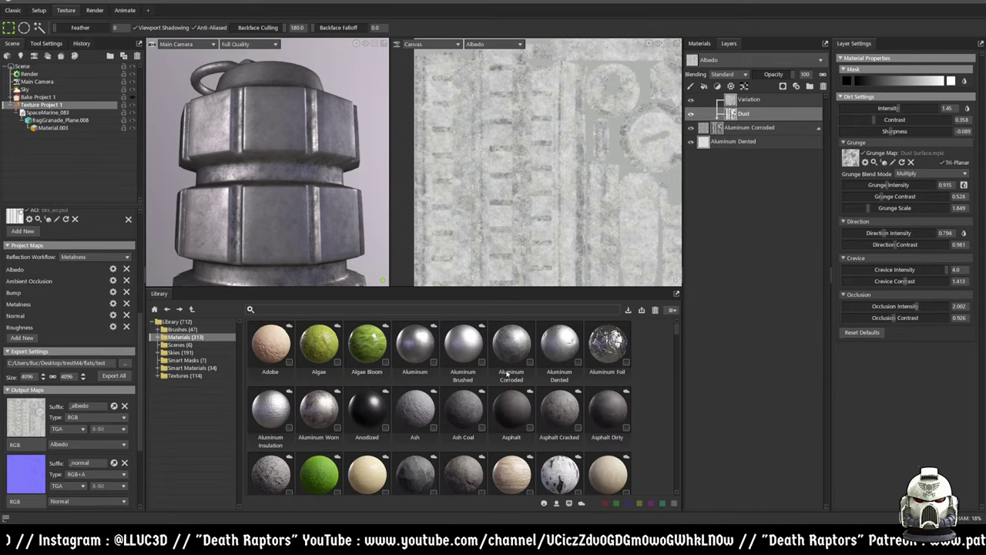
pyautogui.scroll(-4, 508, 376)
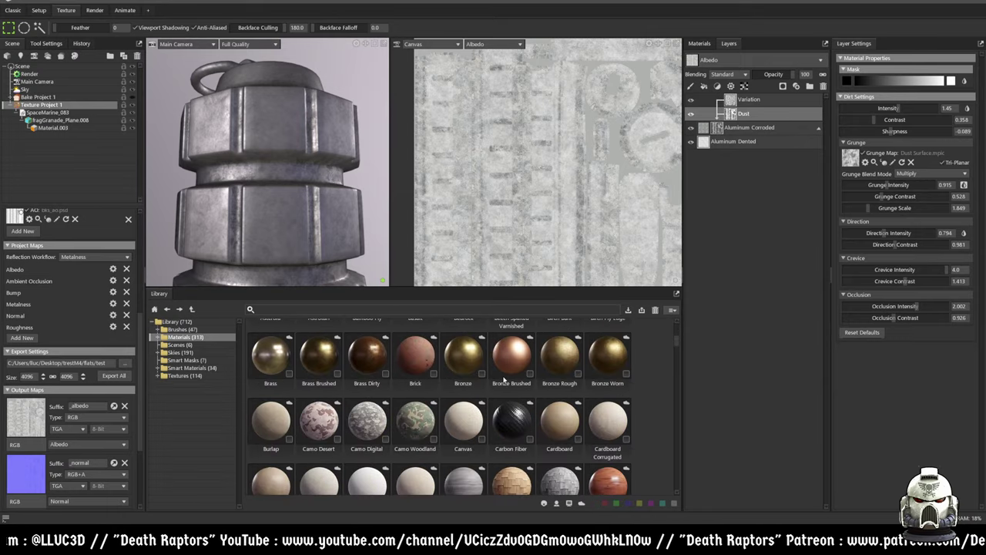
pyautogui.scroll(-4, 505, 378)
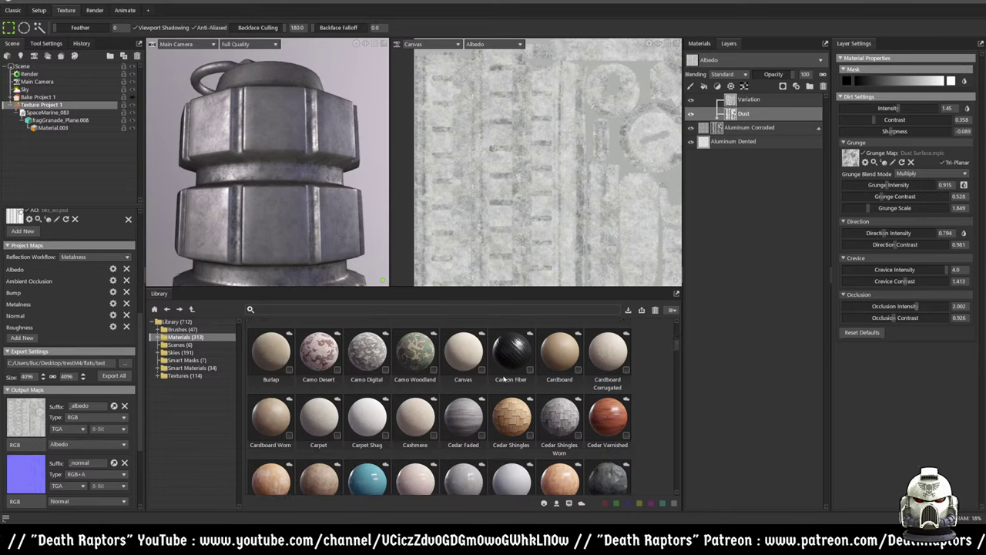
pyautogui.scroll(-4, 504, 377)
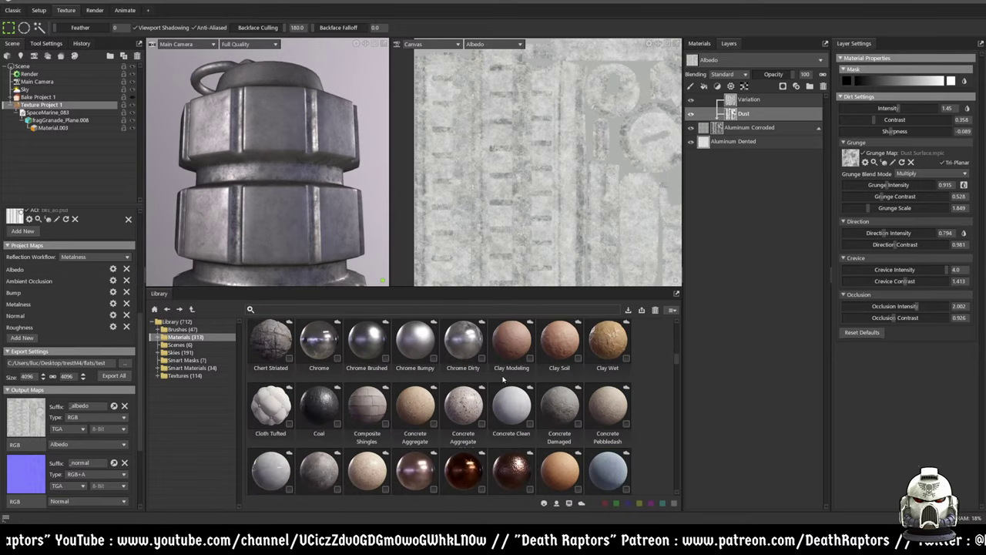
pyautogui.scroll(-1, 502, 378)
pyautogui.scroll(-5, 502, 378)
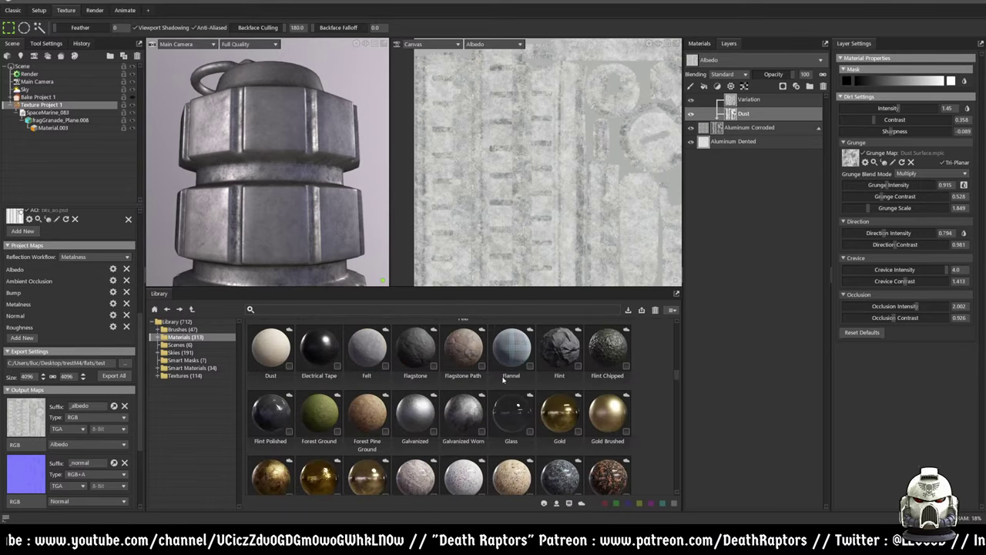
pyautogui.scroll(-5, 503, 379)
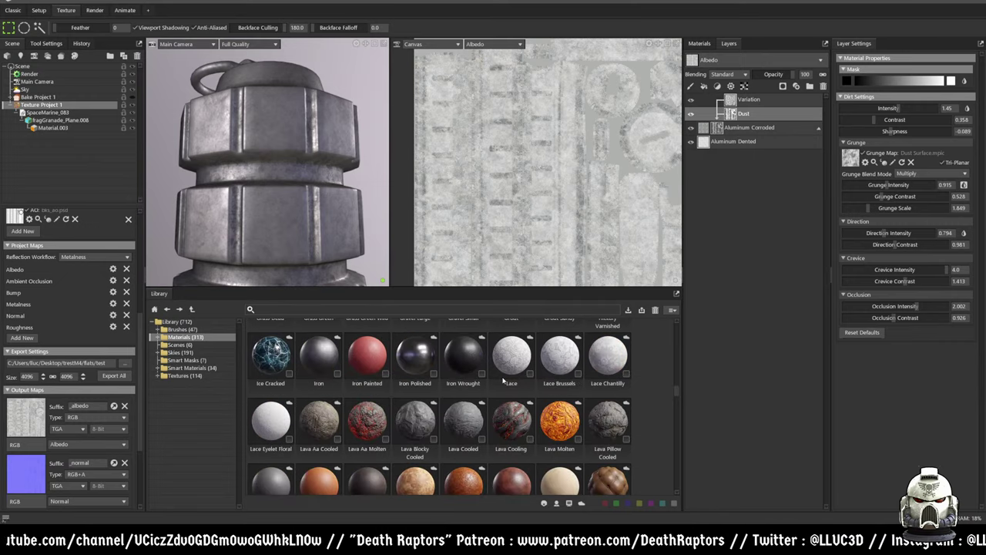
pyautogui.scroll(-3, 487, 382)
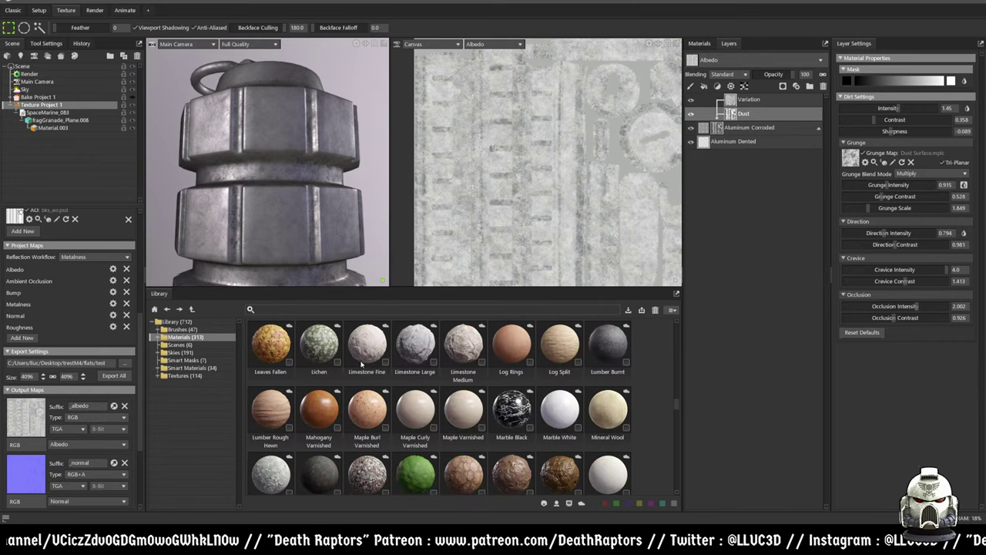
pyautogui.scroll(1, 361, 364)
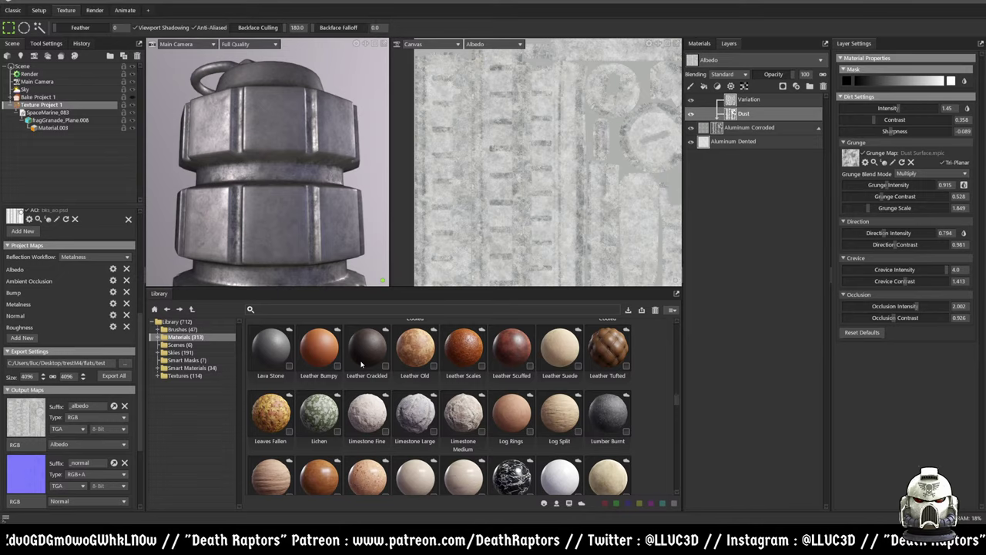
pyautogui.scroll(-2, 361, 363)
pyautogui.scroll(-2, 361, 366)
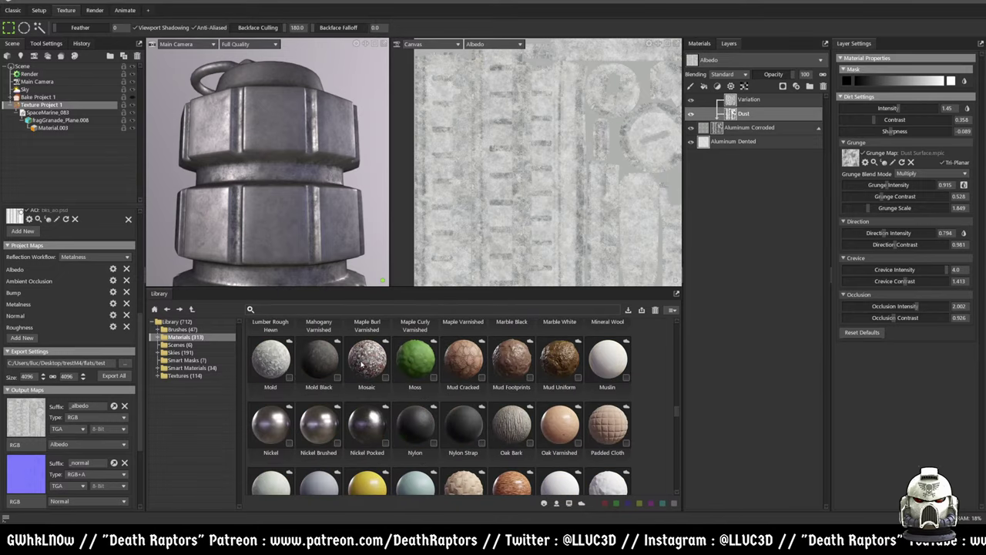
pyautogui.click(424, 423)
pyautogui.click(472, 422)
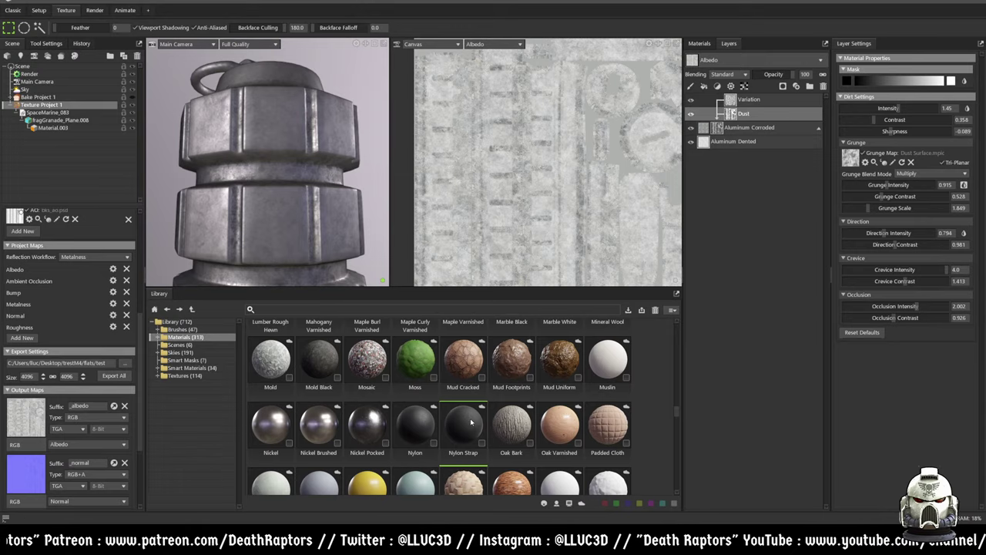
# - Compare Paint Glossy, Paint Satin, Paint Flat and Paint Cracked, settling on Paint Glossy
pyautogui.scroll(-1, 471, 421)
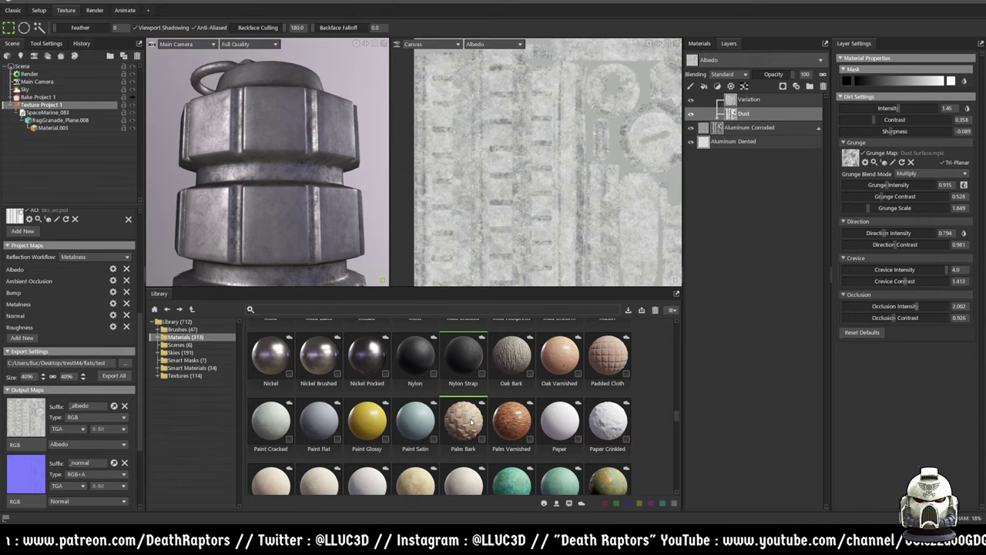
pyautogui.scroll(-1, 472, 421)
pyautogui.scroll(-1, 369, 362)
pyautogui.click(369, 363)
pyautogui.click(423, 363)
pyautogui.click(337, 366)
pyautogui.click(274, 365)
pyautogui.click(375, 360)
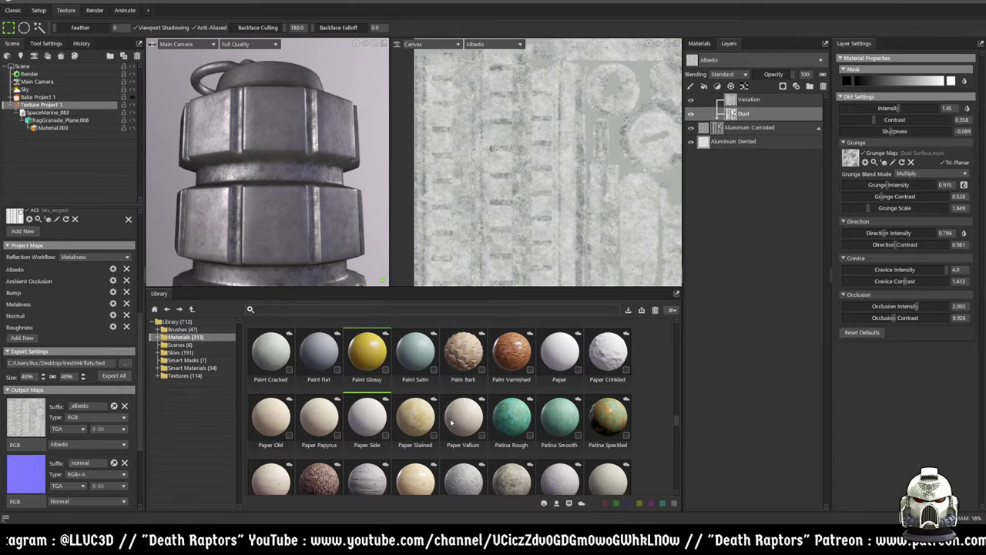
# - Add Paint Glossy to the layer stack as a new layer
pyautogui.scroll(-1, 519, 433)
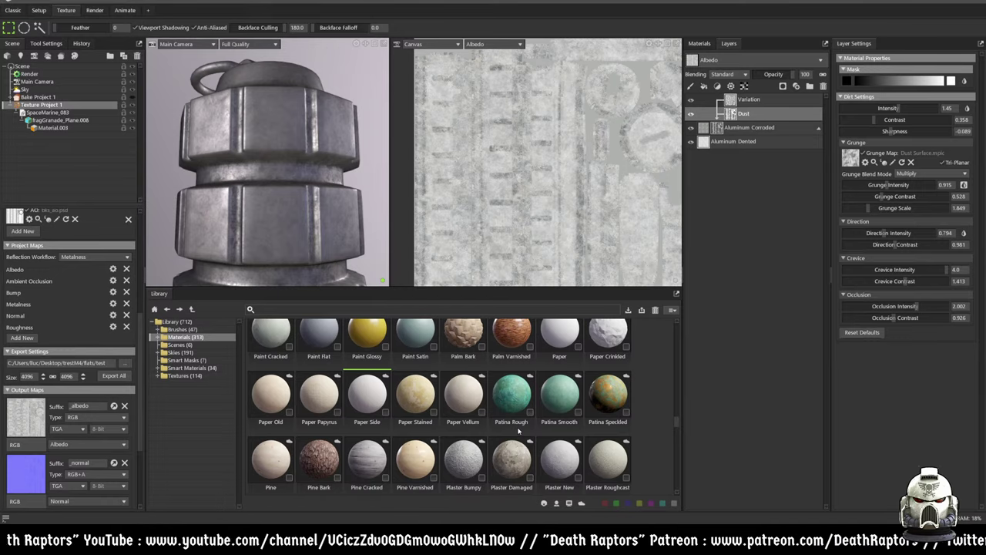
pyautogui.scroll(2, 512, 433)
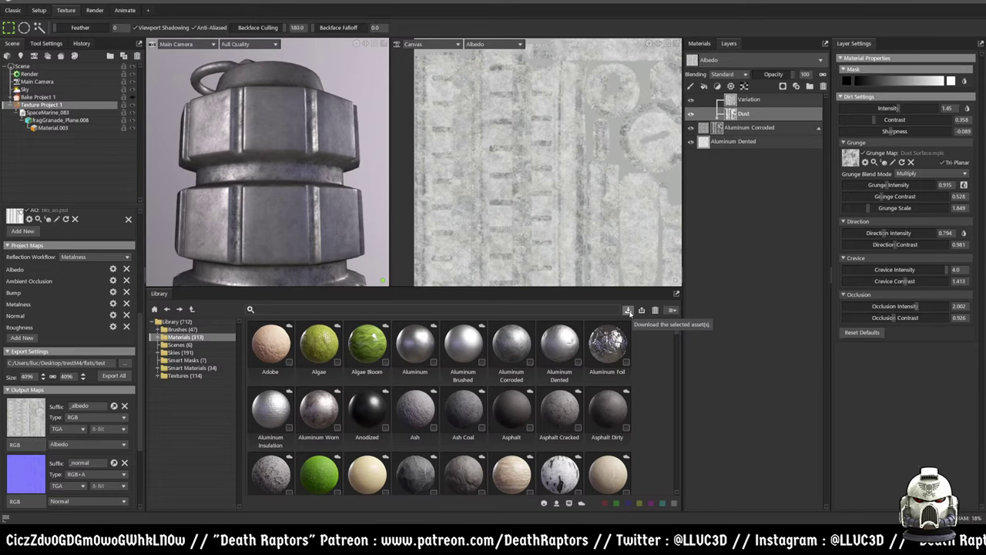
pyautogui.scroll(-8, 612, 358)
pyautogui.scroll(-8, 610, 366)
pyautogui.scroll(-1, 606, 372)
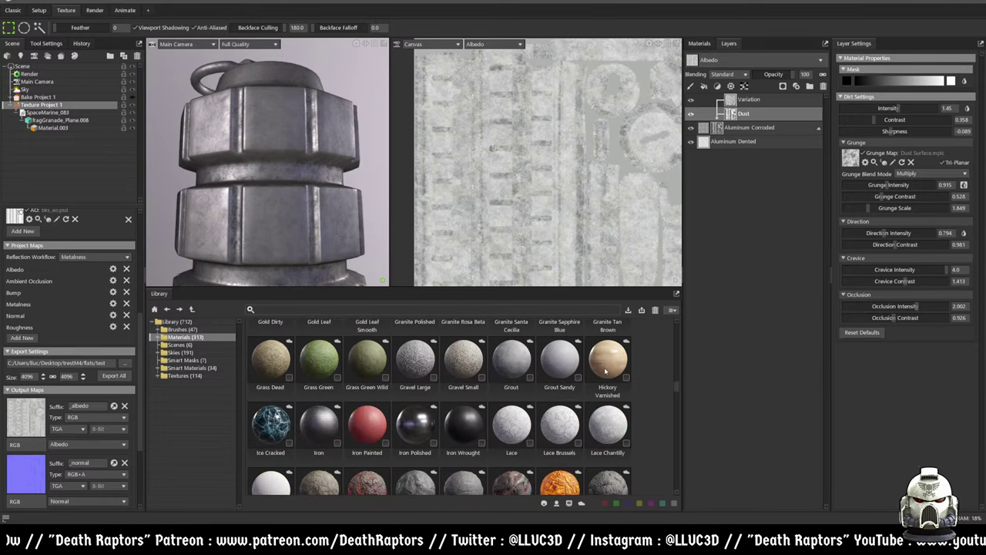
pyautogui.scroll(-12, 603, 369)
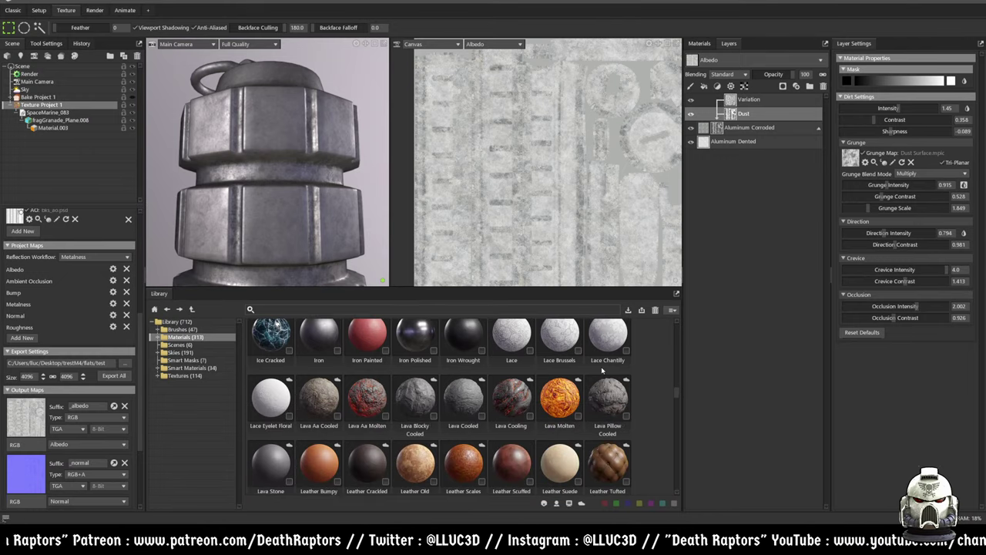
pyautogui.scroll(-6, 600, 375)
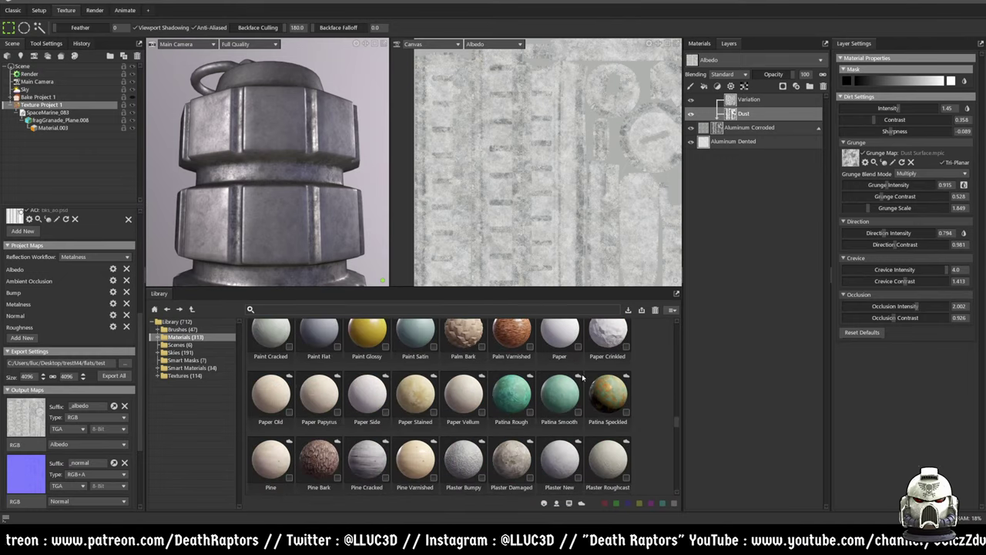
pyautogui.moveTo(372, 412)
pyautogui.mouseDown()
pyautogui.moveTo(693, 248)
pyautogui.moveTo(748, 94)
pyautogui.moveTo(694, 211)
pyautogui.mouseUp()
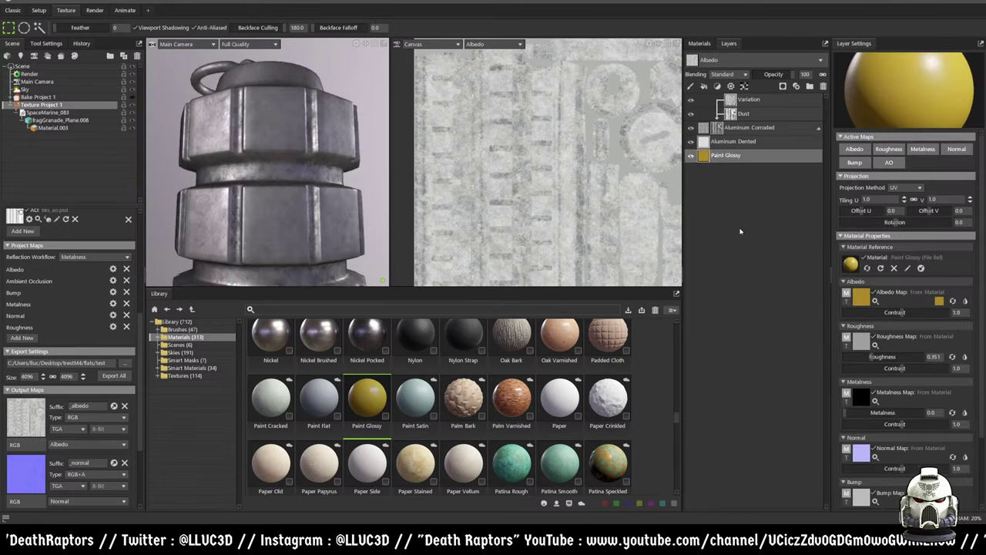
# - Move Paint Glossy to the top of the layer stack and pick the Scratches Chipped smart mask
pyautogui.moveTo(758, 158); pyautogui.dragTo(773, 94)
pyautogui.moveTo(321, 205); pyautogui.dragTo(312, 254)
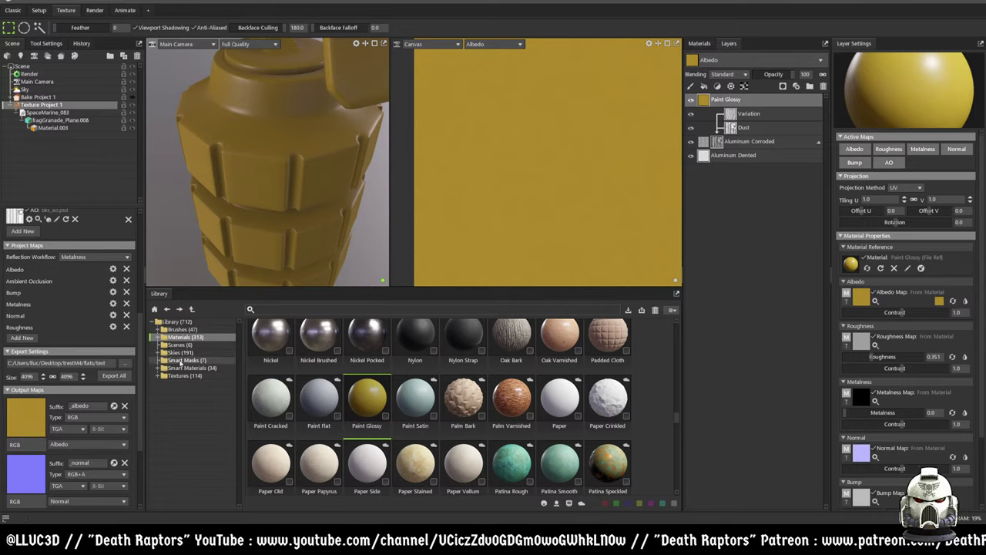
pyautogui.click(183, 360)
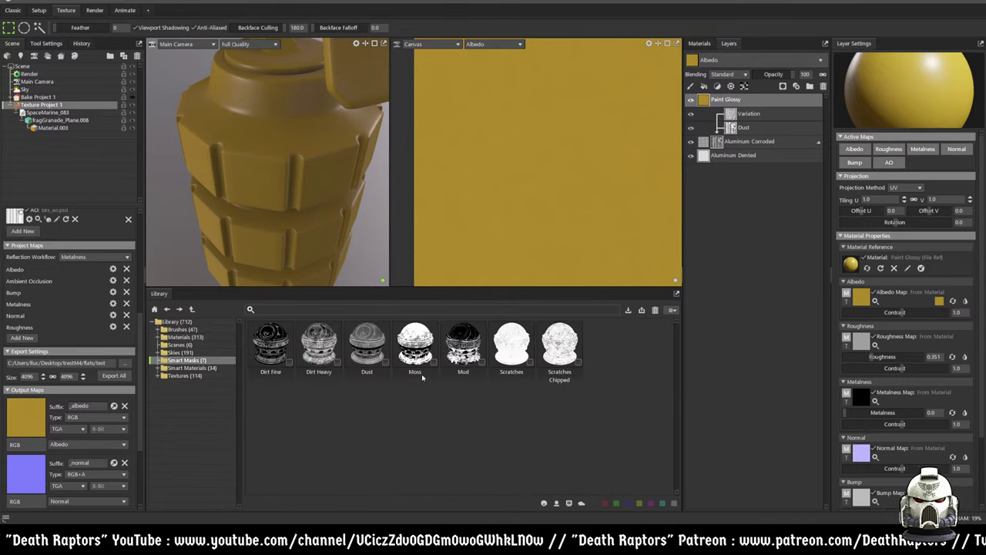
pyautogui.click(558, 353)
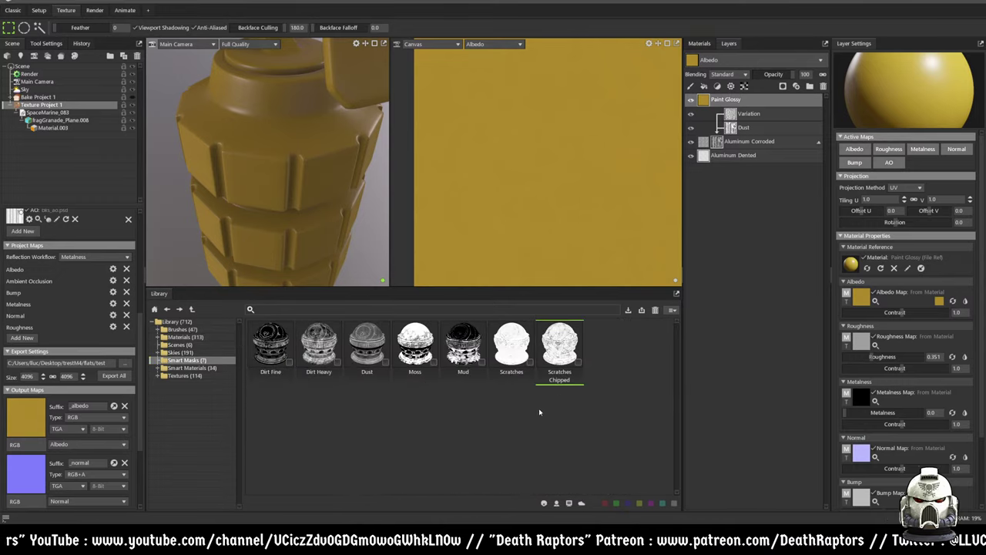
# - Apply Scratches Chipped to Paint Glossy, rotating it to 48.21 and tiling it at 0.7
pyautogui.moveTo(557, 348)
pyautogui.mouseDown()
pyautogui.moveTo(608, 302)
pyautogui.moveTo(726, 93)
pyautogui.moveTo(724, 104)
pyautogui.mouseUp()
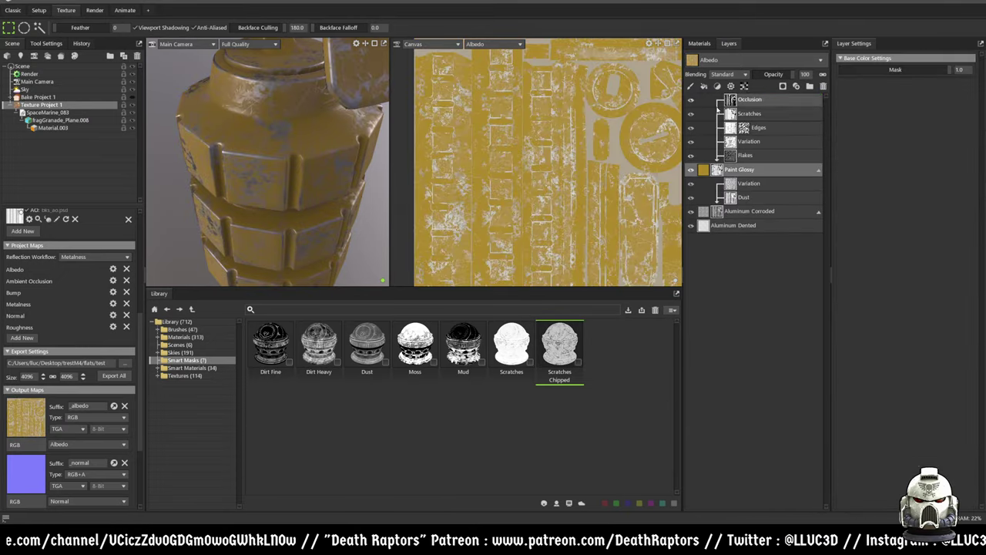
pyautogui.moveTo(319, 204); pyautogui.dragTo(231, 183)
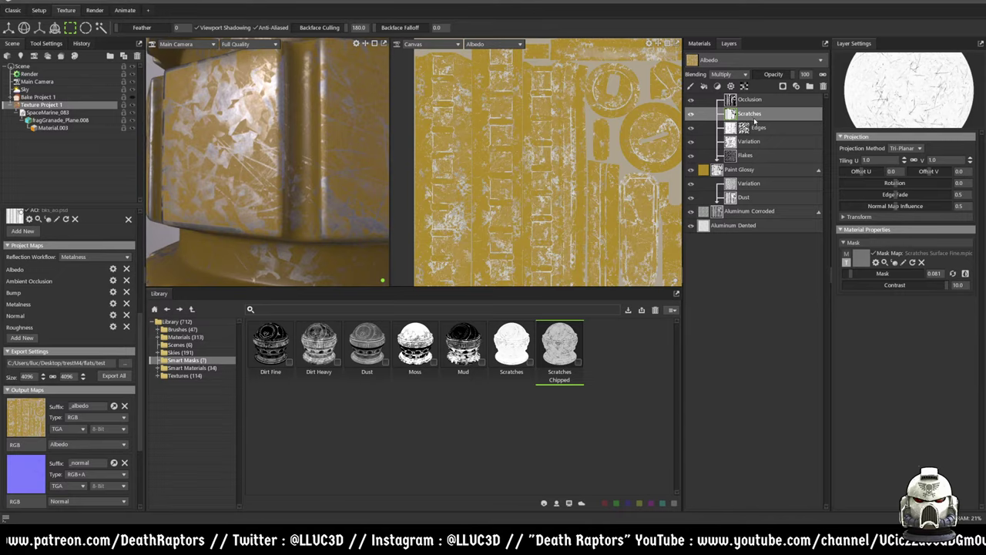
pyautogui.moveTo(899, 189); pyautogui.dragTo(932, 189)
pyautogui.moveTo(357, 174); pyautogui.dragTo(295, 212)
pyautogui.scroll(-5, 298, 205)
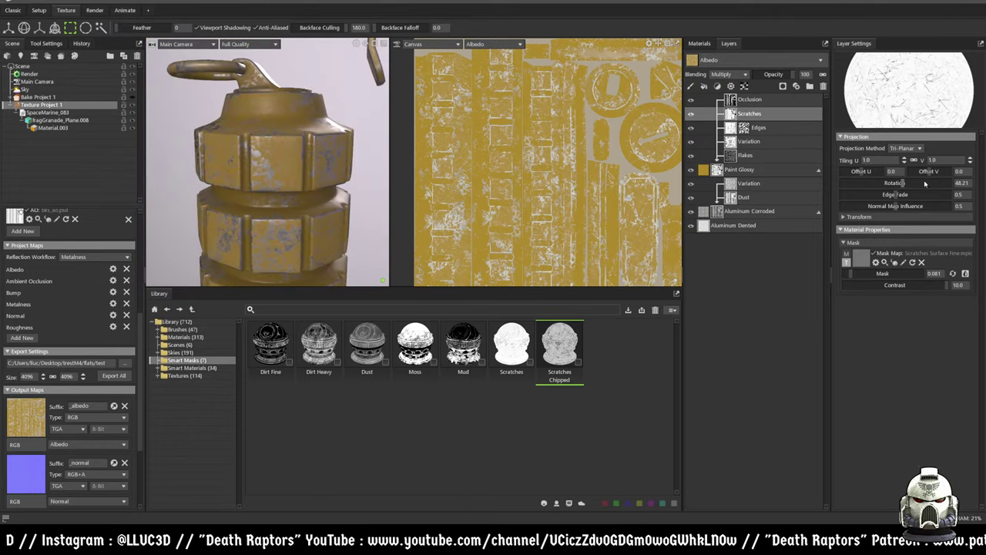
pyautogui.moveTo(904, 159); pyautogui.dragTo(903, 162)
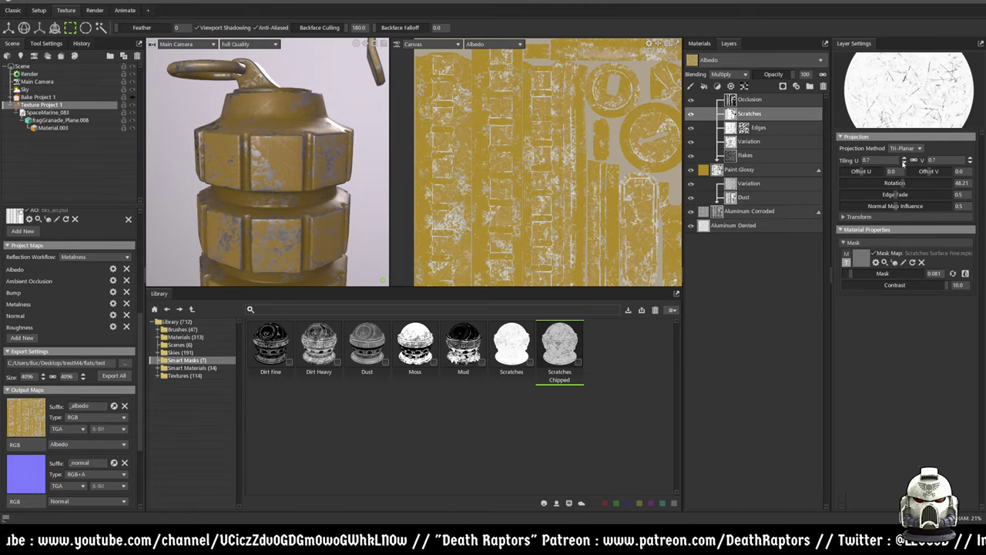
pyautogui.keyDown('alt'); pyautogui.moveTo(339, 206); pyautogui.dragTo(308, 214); pyautogui.keyUp('alt')
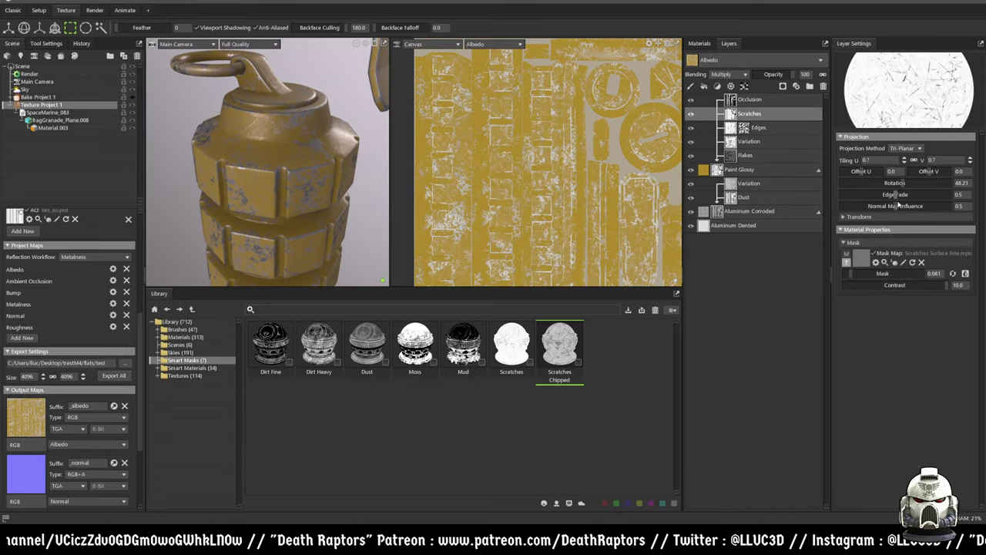
# - Set the Scratches mask strength to about 0.225 after testing its contrast
pyautogui.moveTo(865, 275); pyautogui.dragTo(866, 274)
pyautogui.moveTo(936, 289)
pyautogui.mouseDown()
pyautogui.moveTo(909, 285)
pyautogui.moveTo(946, 285)
pyautogui.mouseUp()
pyautogui.moveTo(866, 273); pyautogui.dragTo(862, 274)
pyautogui.moveTo(281, 218); pyautogui.dragTo(278, 169)
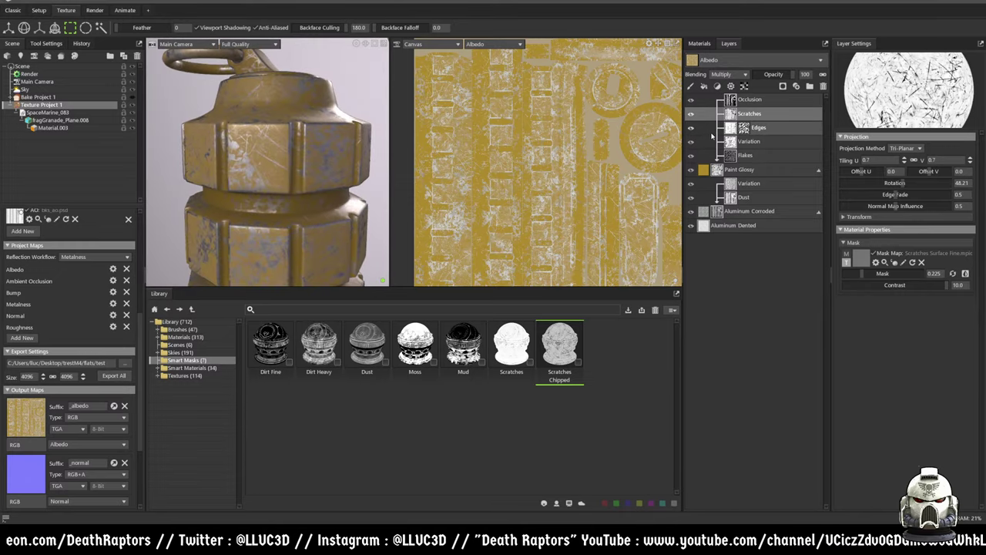
pyautogui.click(734, 130)
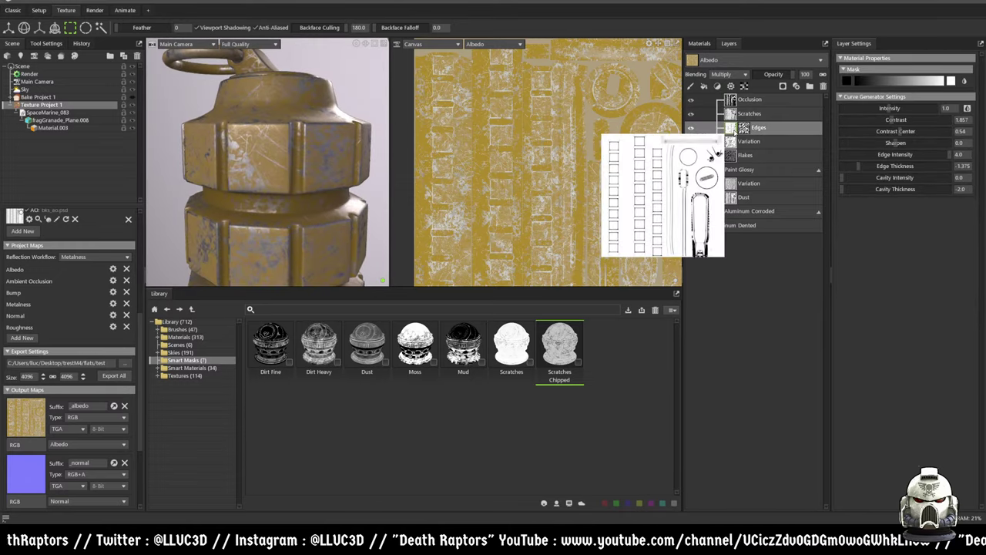
# - Add a Fill Layer to the paint mask and set Occlusion intensity 1.983, contrast 3.357
pyautogui.click(734, 132)
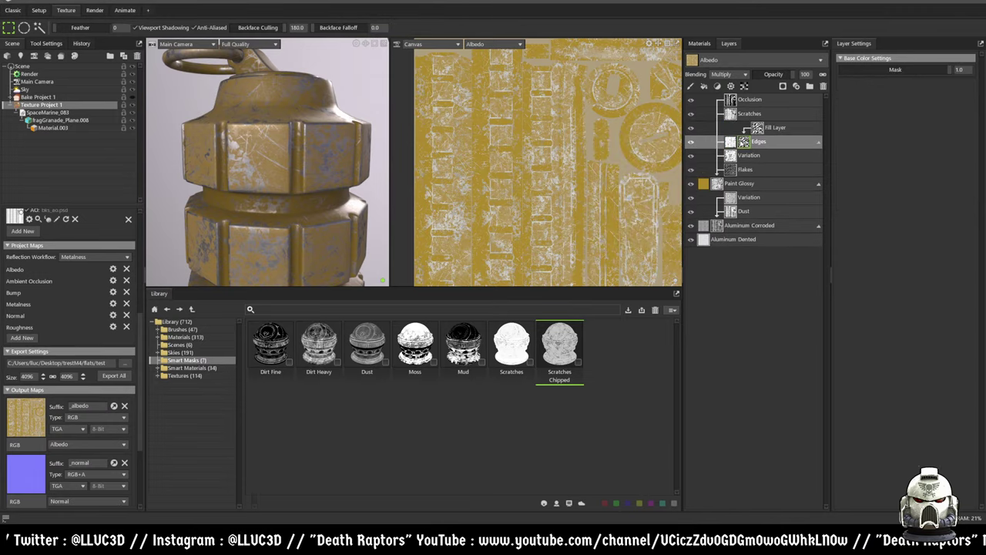
pyautogui.click(733, 101)
pyautogui.moveTo(730, 101)
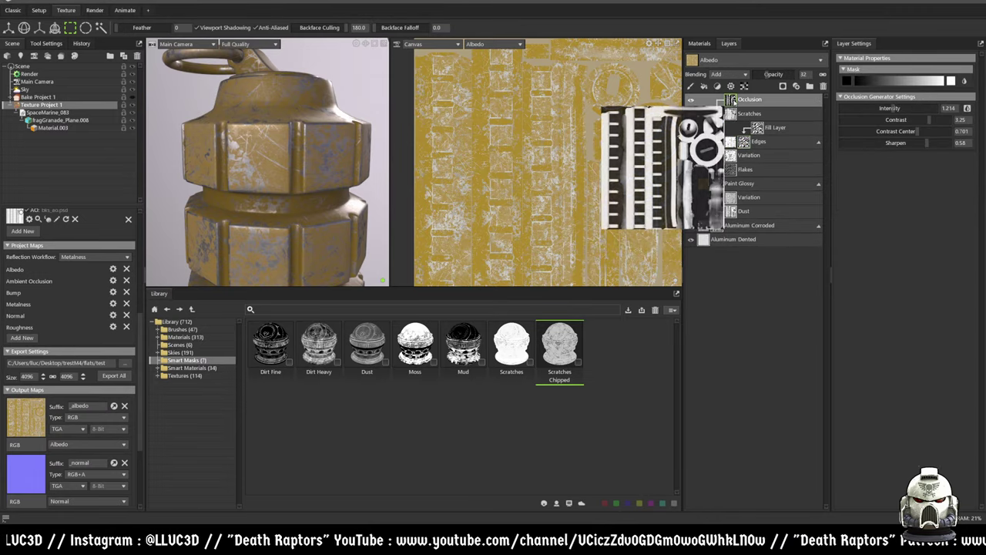
pyautogui.moveTo(899, 120)
pyautogui.mouseDown()
pyautogui.moveTo(862, 120)
pyautogui.moveTo(925, 119)
pyautogui.moveTo(850, 107)
pyautogui.moveTo(904, 108)
pyautogui.mouseUp()
pyautogui.moveTo(295, 178); pyautogui.dragTo(433, 171)
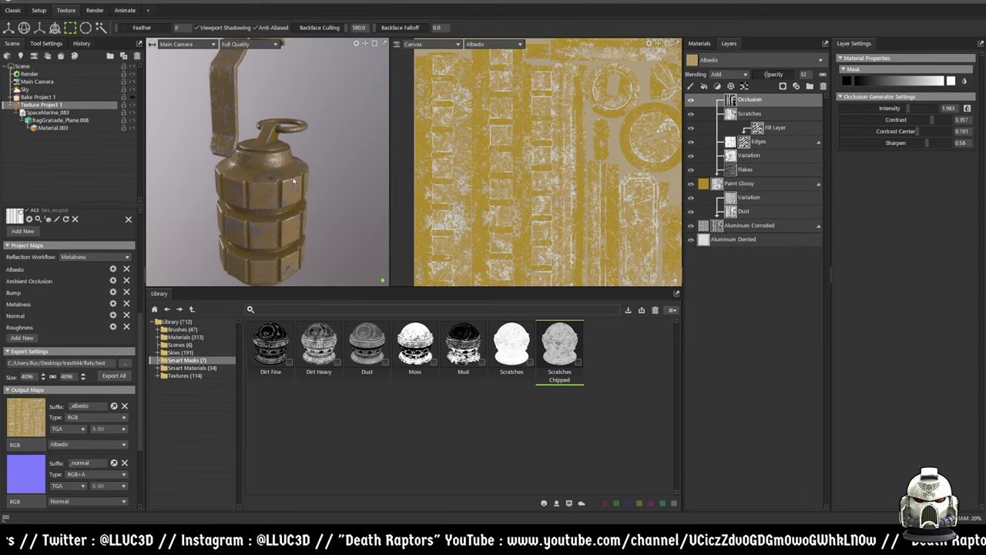
pyautogui.scroll(5, 281, 178)
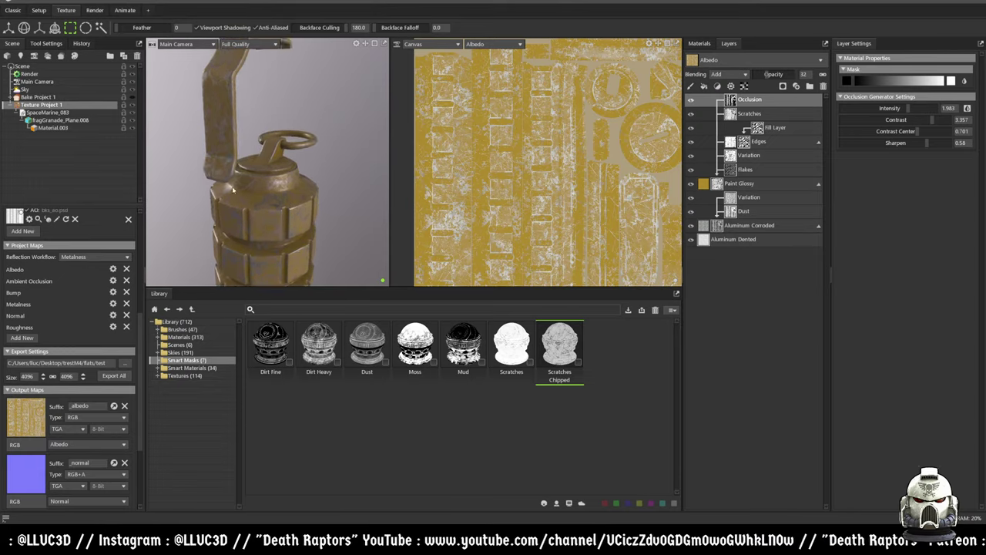
pyautogui.moveTo(280, 178); pyautogui.dragTo(317, 144)
pyautogui.scroll(2, 319, 143)
pyautogui.scroll(5, 319, 143)
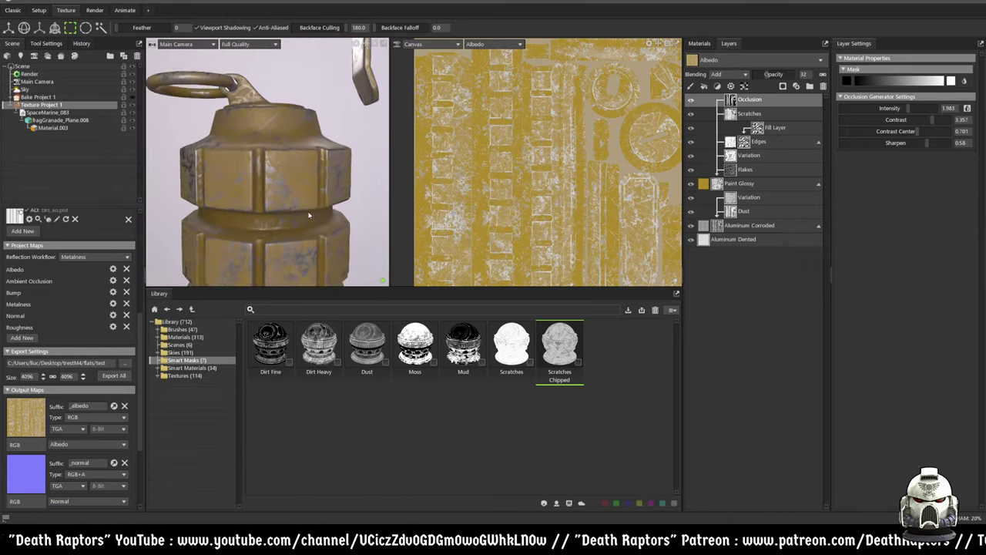
pyautogui.scroll(3, 294, 176)
pyautogui.moveTo(318, 183); pyautogui.dragTo(290, 123)
pyautogui.scroll(-6, 290, 123)
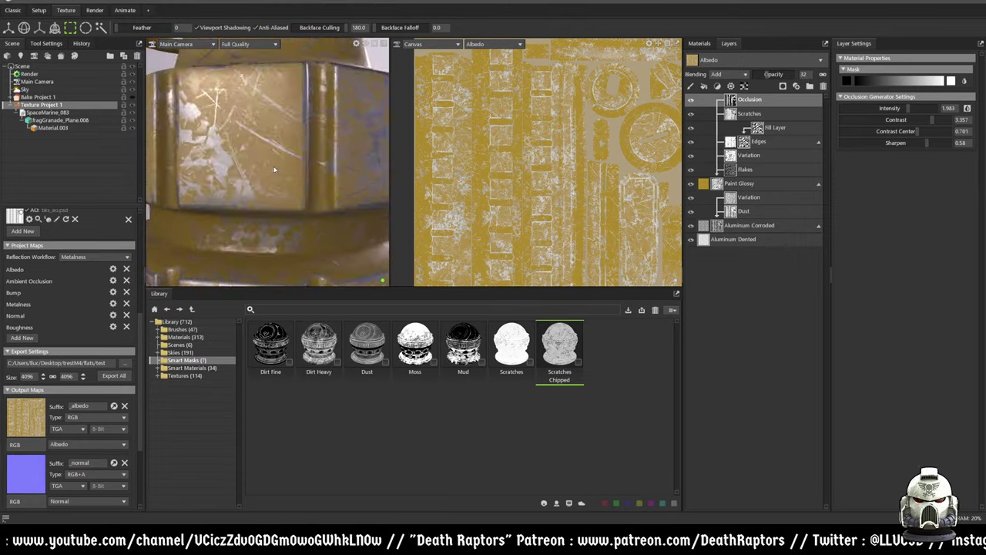
# - Set the Flakes mask to tiling 1.2, Mask 1.0 and contrast 1.061
pyautogui.click(735, 169)
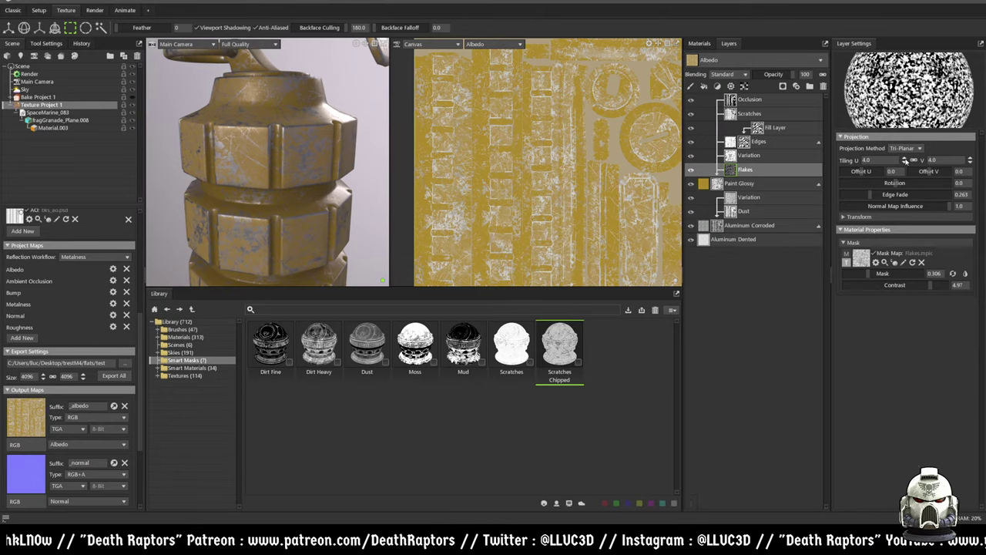
pyautogui.click(905, 161)
pyautogui.click(905, 162)
pyautogui.click(905, 162)
pyautogui.click(905, 162)
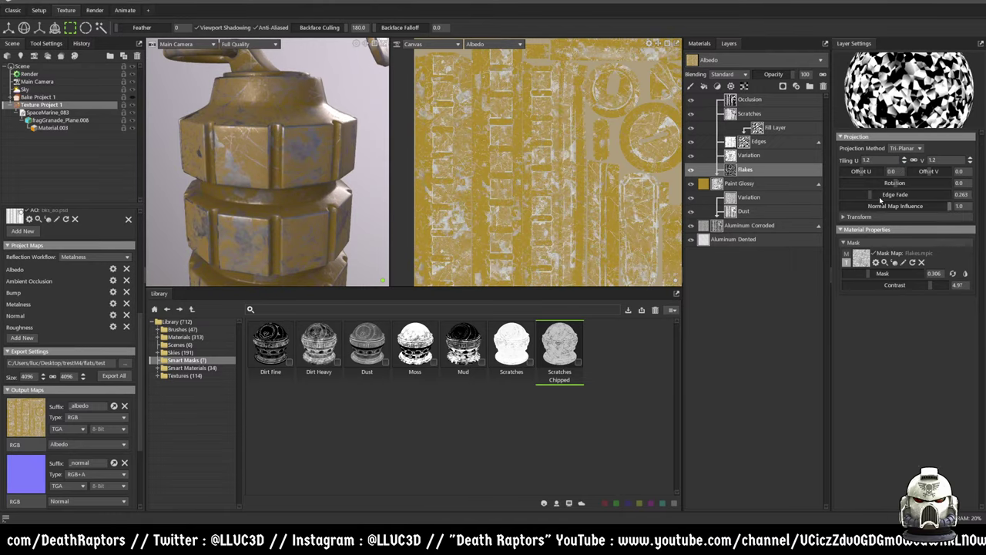
pyautogui.moveTo(871, 276); pyautogui.dragTo(960, 254)
pyautogui.moveTo(926, 285); pyautogui.dragTo(903, 275)
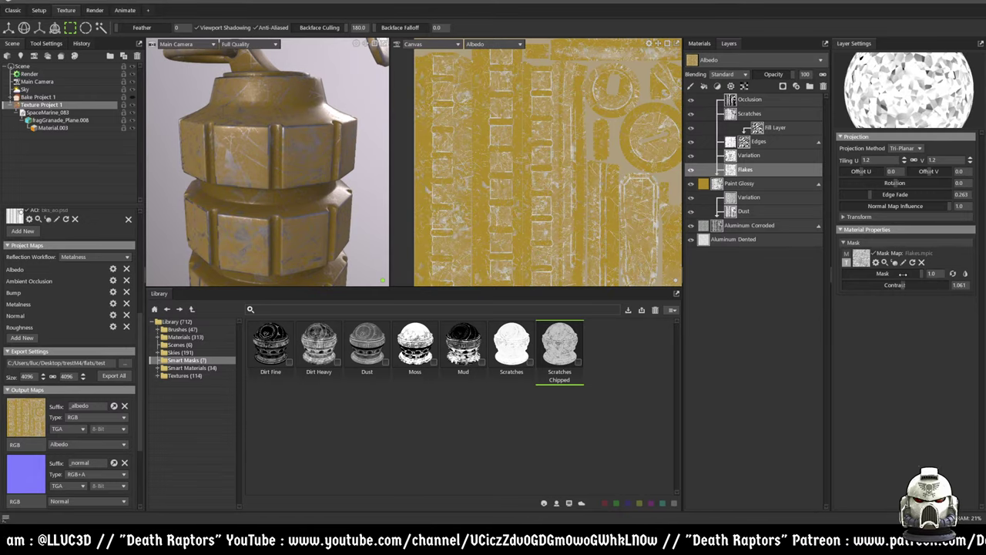
# - Review the larger flakes around the grenade and reselect the Paint Glossy layer
pyautogui.scroll(-6, 318, 206)
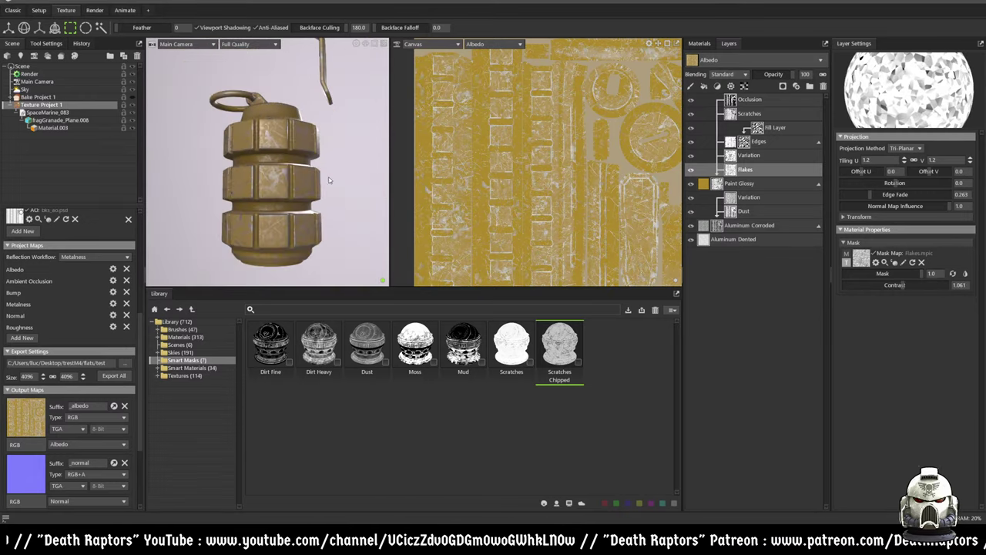
pyautogui.moveTo(309, 167); pyautogui.dragTo(278, 193)
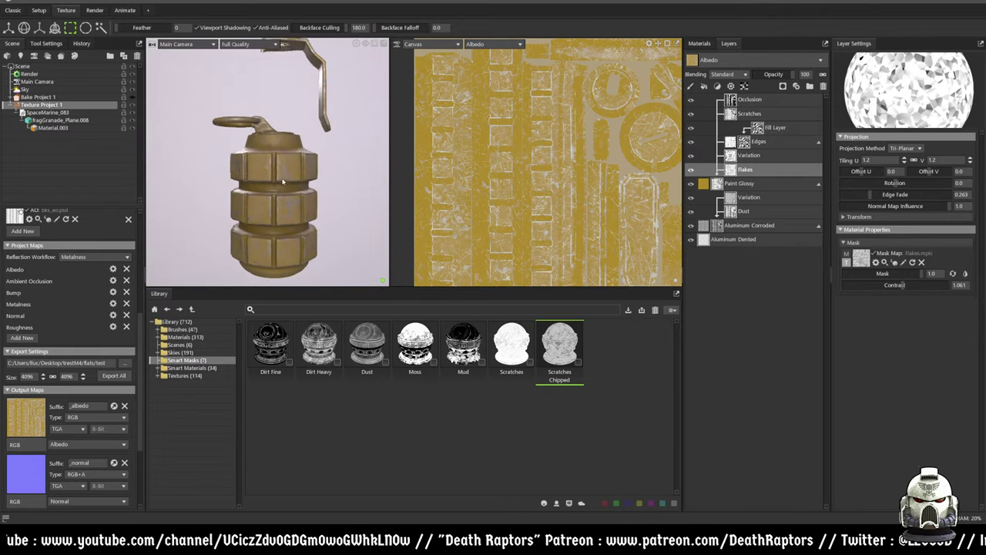
pyautogui.scroll(3, 277, 183)
pyautogui.moveTo(322, 163)
pyautogui.mouseDown()
pyautogui.moveTo(275, 144)
pyautogui.moveTo(301, 211)
pyautogui.moveTo(272, 176)
pyautogui.moveTo(265, 146)
pyautogui.moveTo(280, 156)
pyautogui.moveTo(286, 146)
pyautogui.moveTo(335, 159)
pyautogui.mouseUp()
pyautogui.click(751, 169)
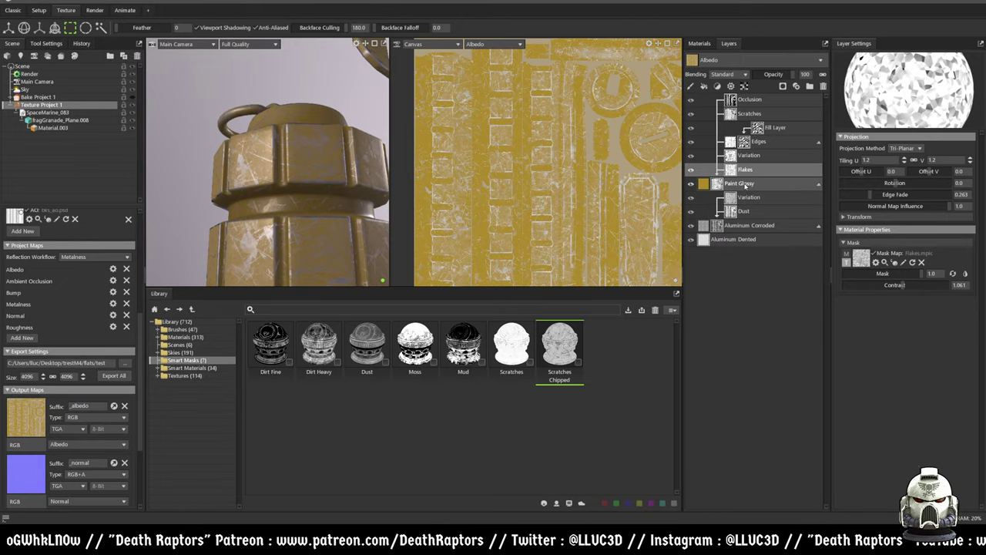
pyautogui.click(745, 185)
# - Raise the Paint Glossy layer's Normal contrast to 8.574 and check the scratch relief
pyautogui.click(703, 183)
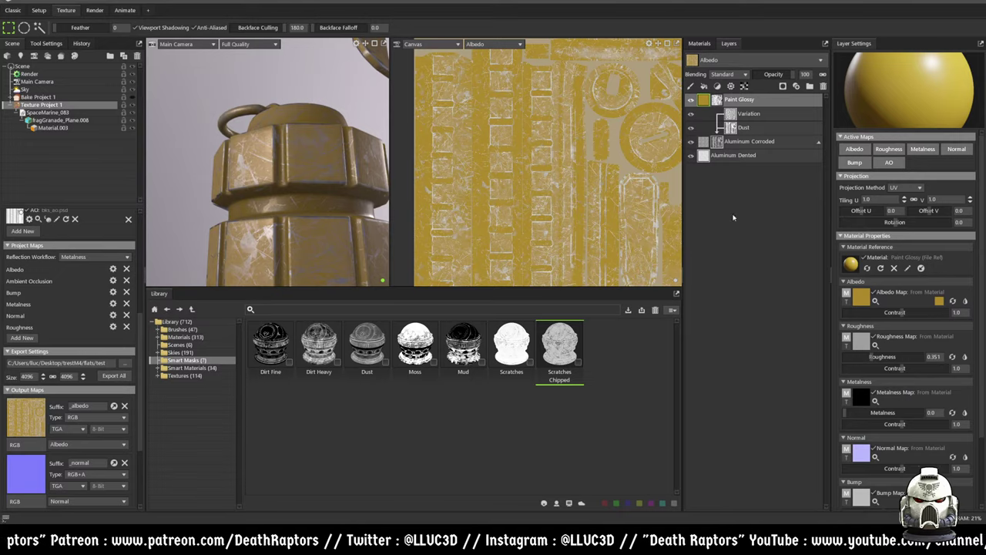
pyautogui.scroll(-3, 906, 373)
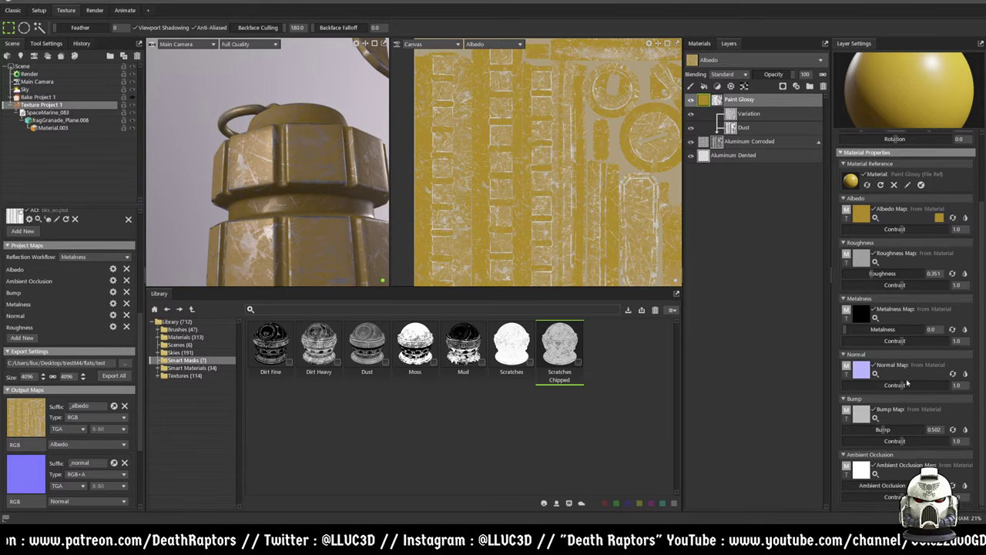
pyautogui.moveTo(900, 385); pyautogui.dragTo(944, 384)
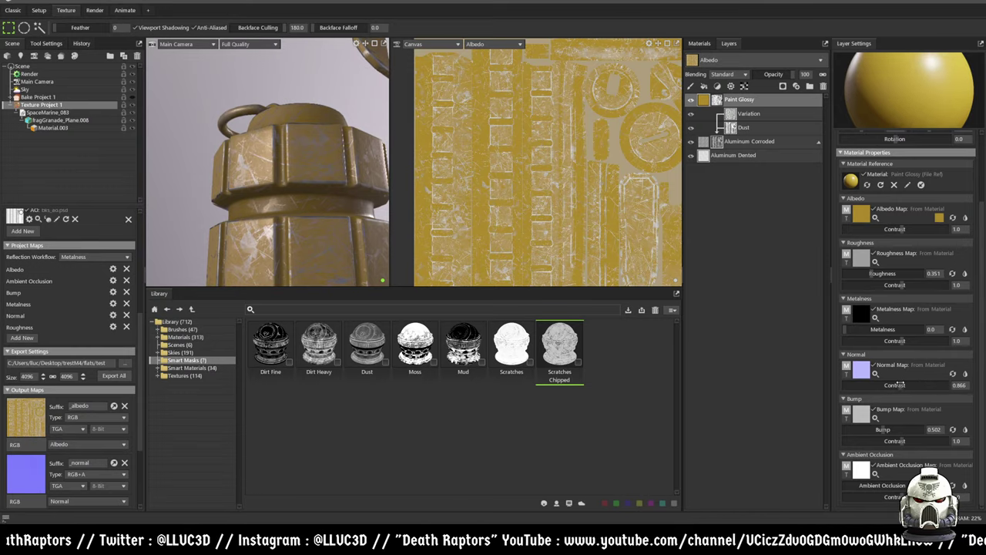
pyautogui.scroll(6, 292, 199)
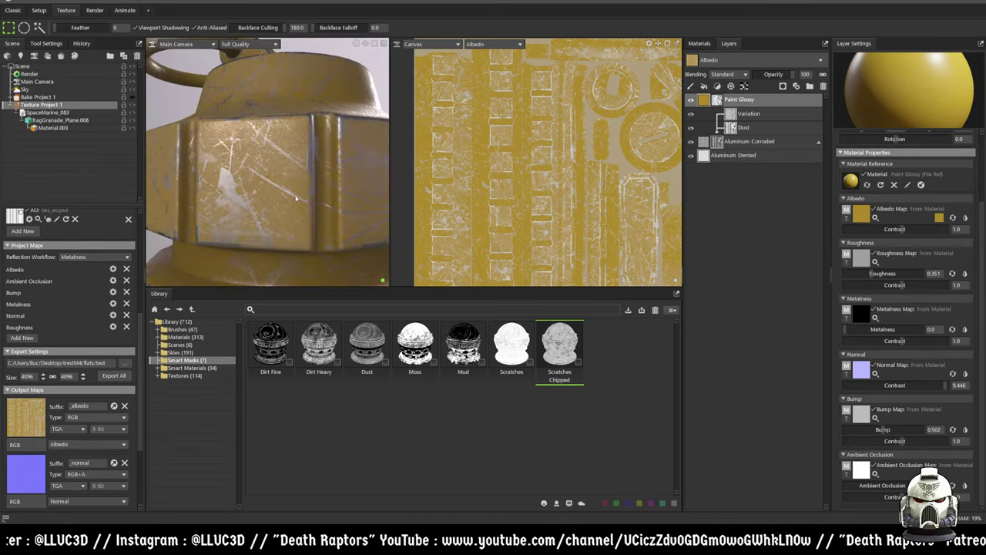
pyautogui.keyDown('alt'); pyautogui.moveTo(295, 199); pyautogui.dragTo(274, 137); pyautogui.keyUp('alt')
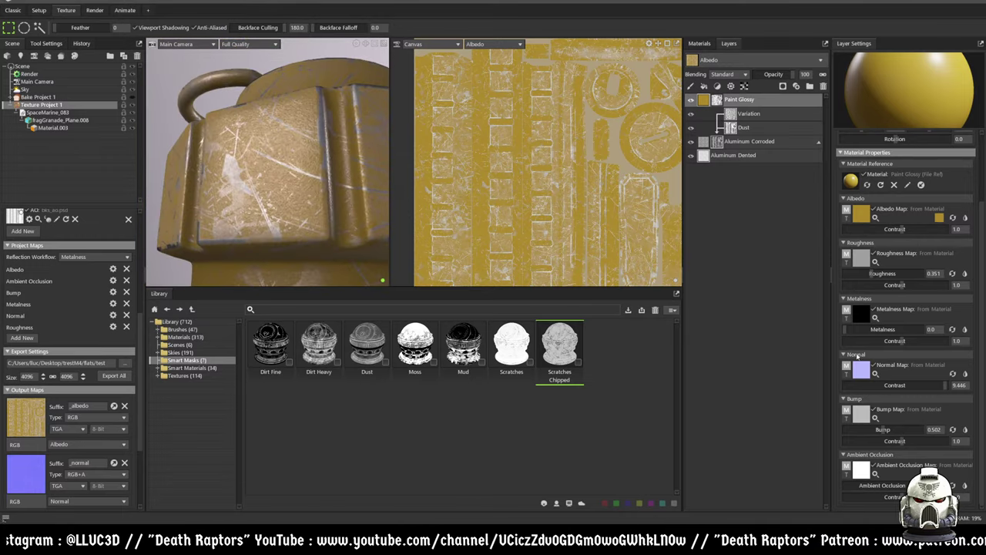
pyautogui.moveTo(932, 387)
pyautogui.mouseDown()
pyautogui.moveTo(892, 383)
pyautogui.moveTo(944, 382)
pyautogui.mouseUp()
pyautogui.keyDown('alt'); pyautogui.moveTo(311, 203); pyautogui.dragTo(314, 186); pyautogui.keyUp('alt')
pyautogui.scroll(1, 912, 362)
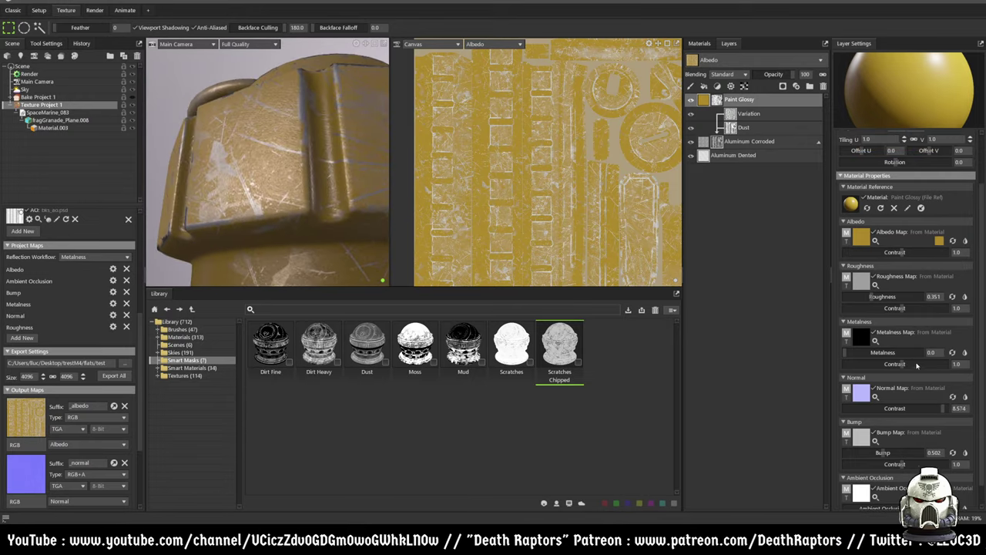
pyautogui.scroll(-1, 913, 381)
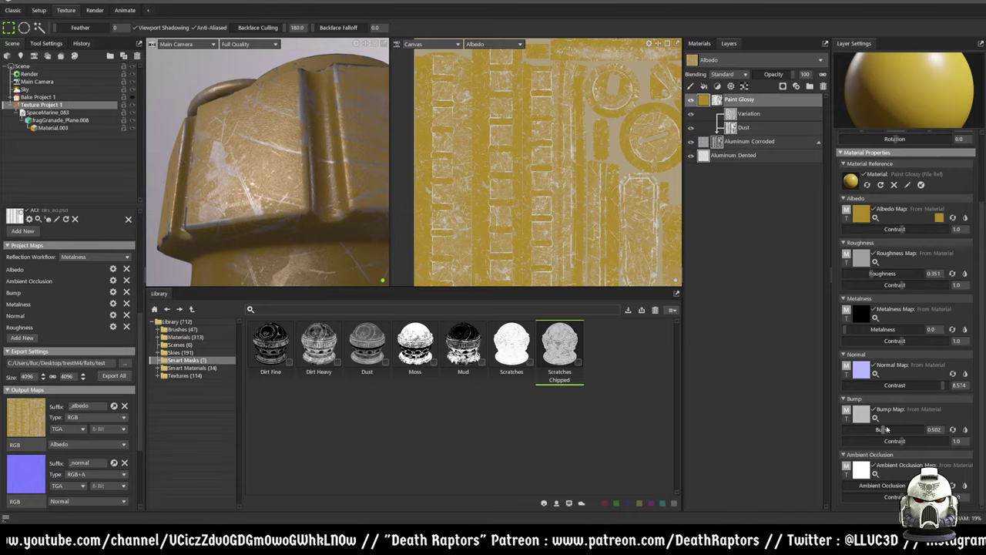
pyautogui.keyDown('alt'); pyautogui.moveTo(332, 148); pyautogui.dragTo(358, 192); pyautogui.keyUp('alt')
pyautogui.scroll(-6, 358, 191)
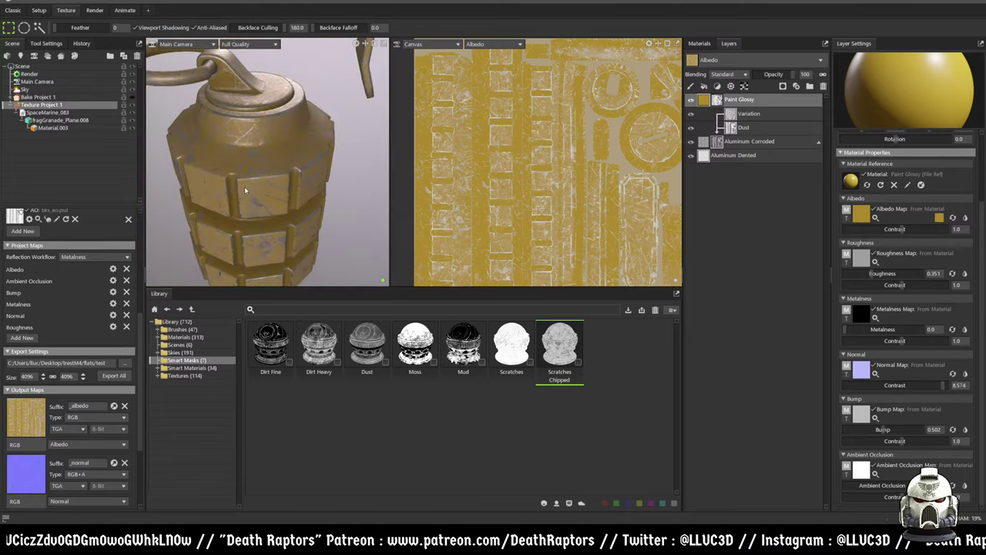
pyautogui.keyDown('alt'); pyautogui.moveTo(269, 208); pyautogui.dragTo(282, 173); pyautogui.keyUp('alt')
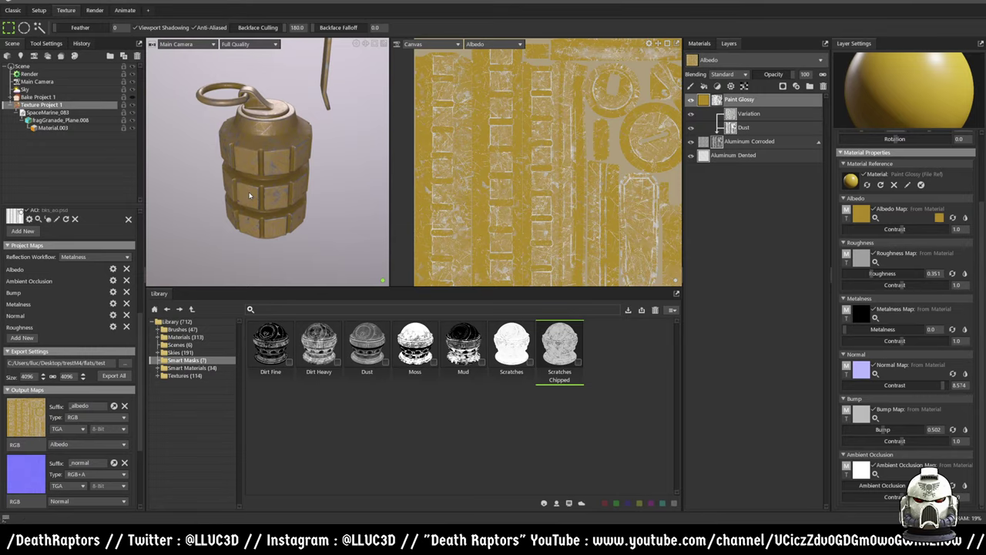
pyautogui.scroll(10, 284, 144)
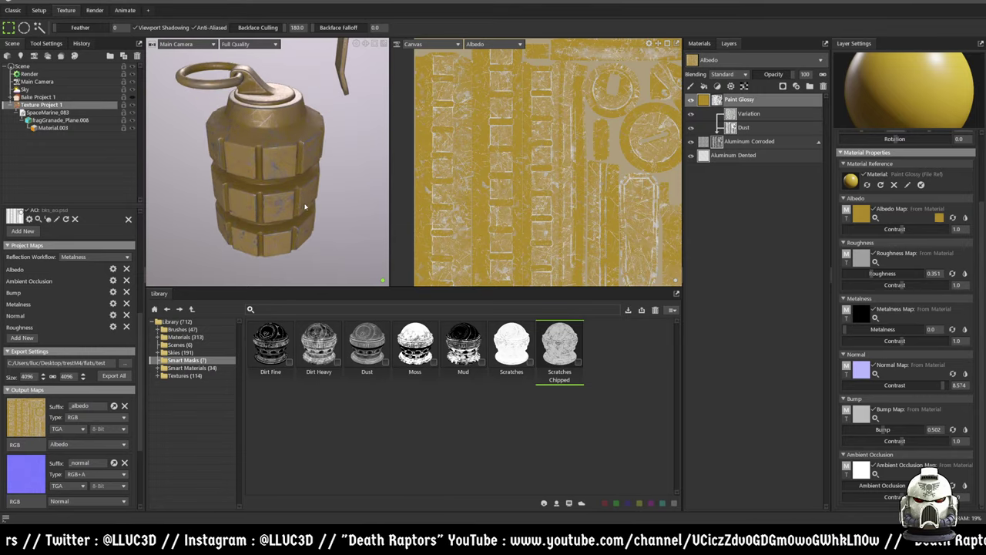
pyautogui.moveTo(201, 159); pyautogui.dragTo(258, 198)
pyautogui.moveTo(333, 179); pyautogui.dragTo(248, 181)
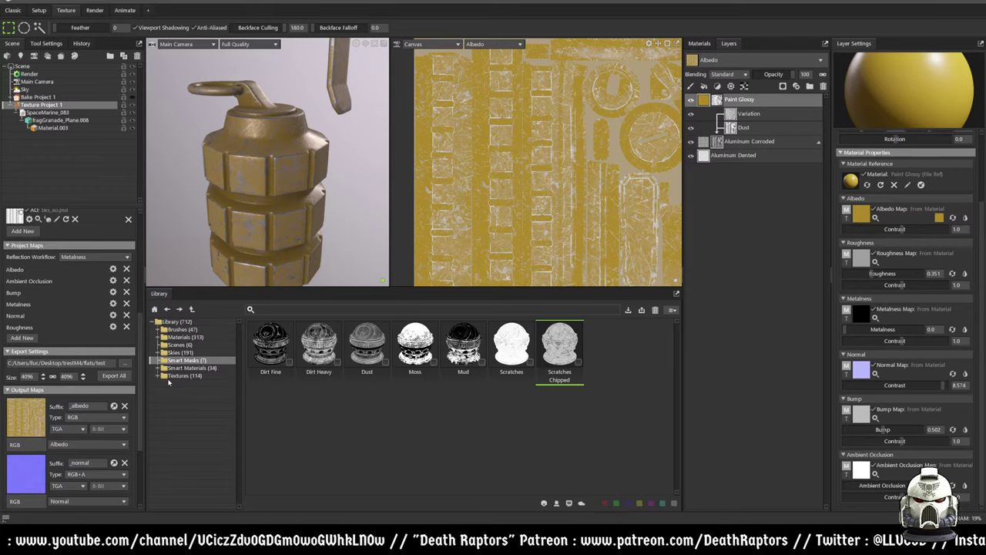
pyautogui.click(178, 376)
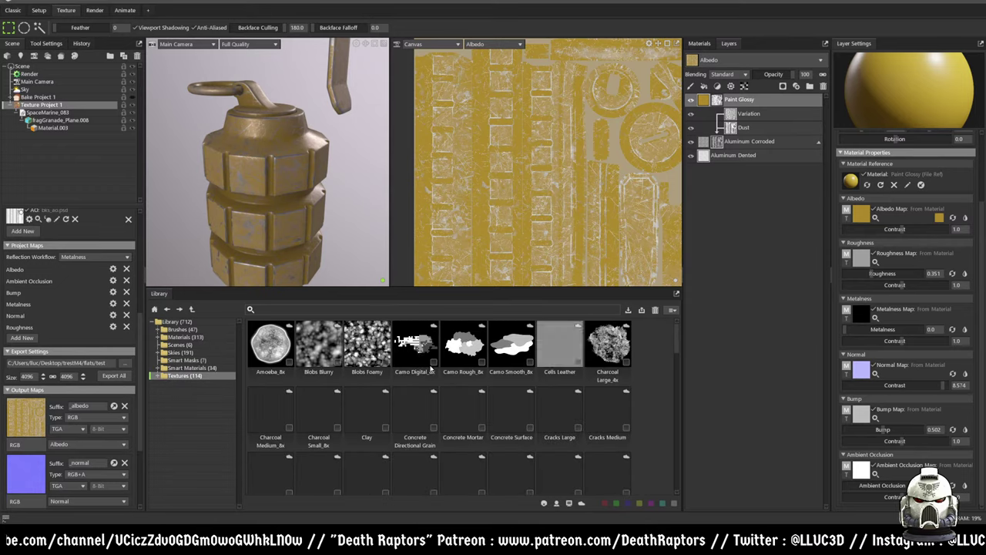
# - Scroll the library and open the Smart Materials collection
pyautogui.scroll(-1, 427, 367)
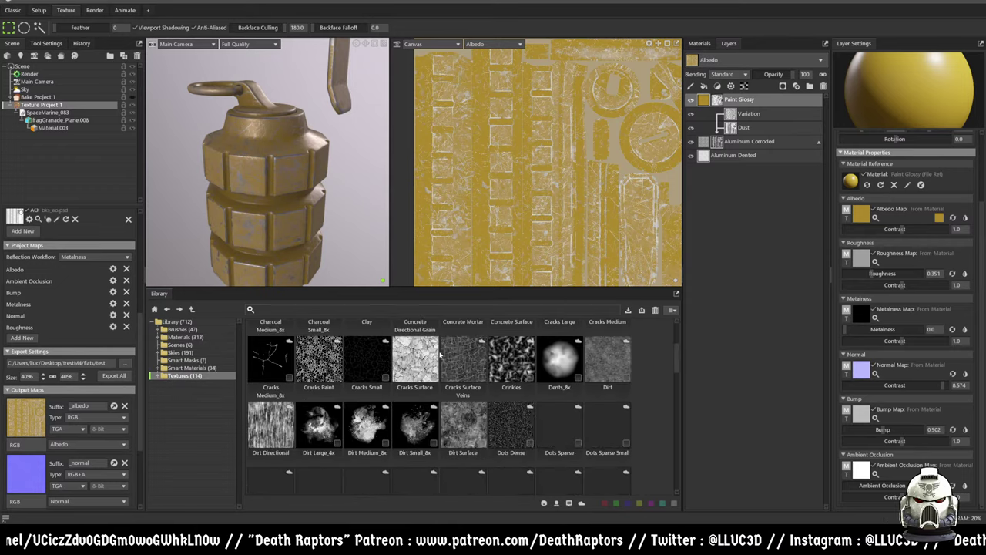
pyautogui.scroll(-2, 431, 362)
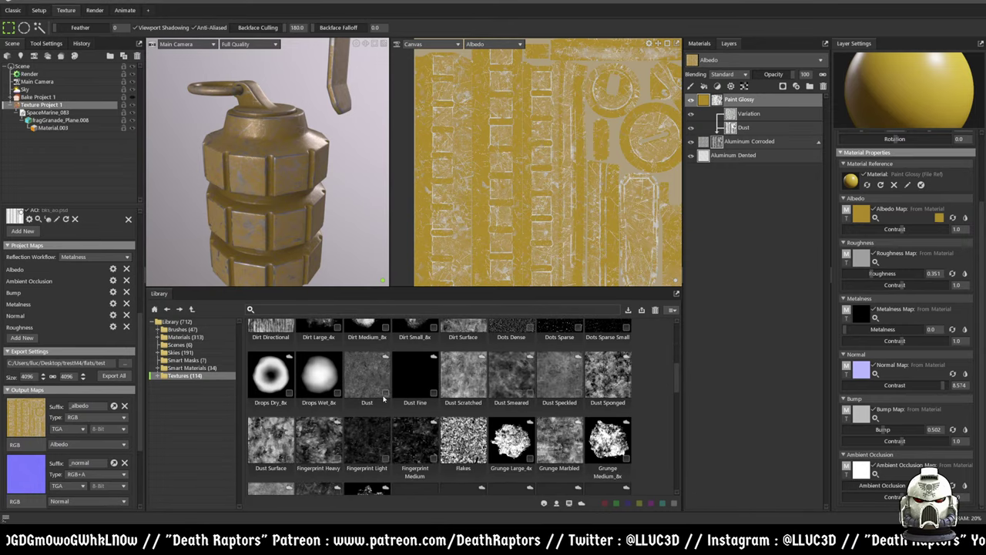
pyautogui.scroll(-1, 384, 399)
pyautogui.scroll(2, 378, 397)
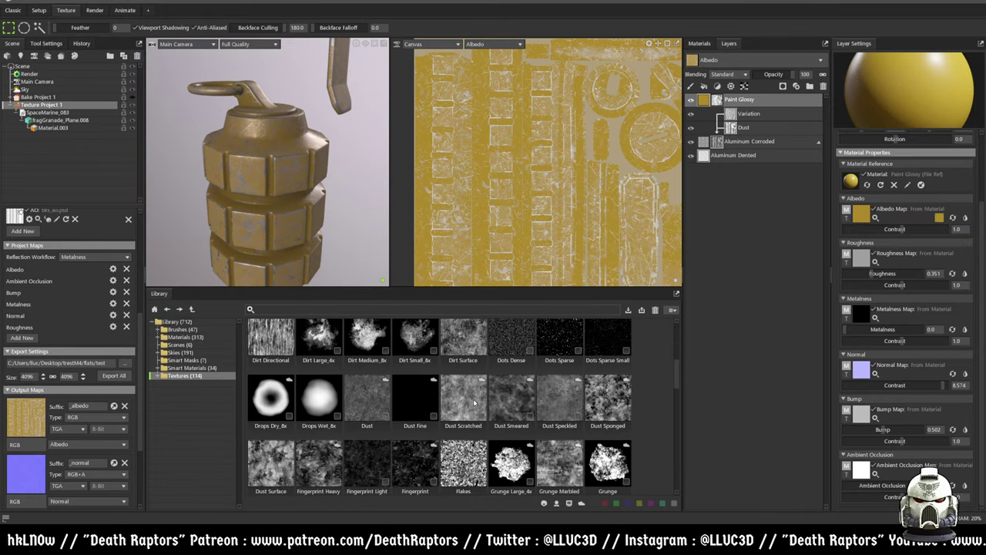
pyautogui.scroll(-1, 339, 405)
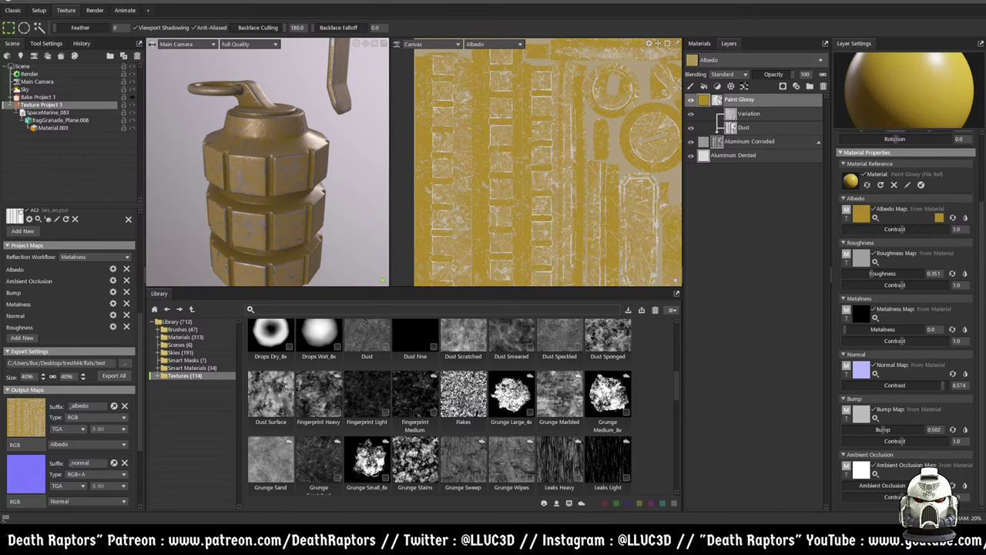
pyautogui.scroll(-4, 486, 404)
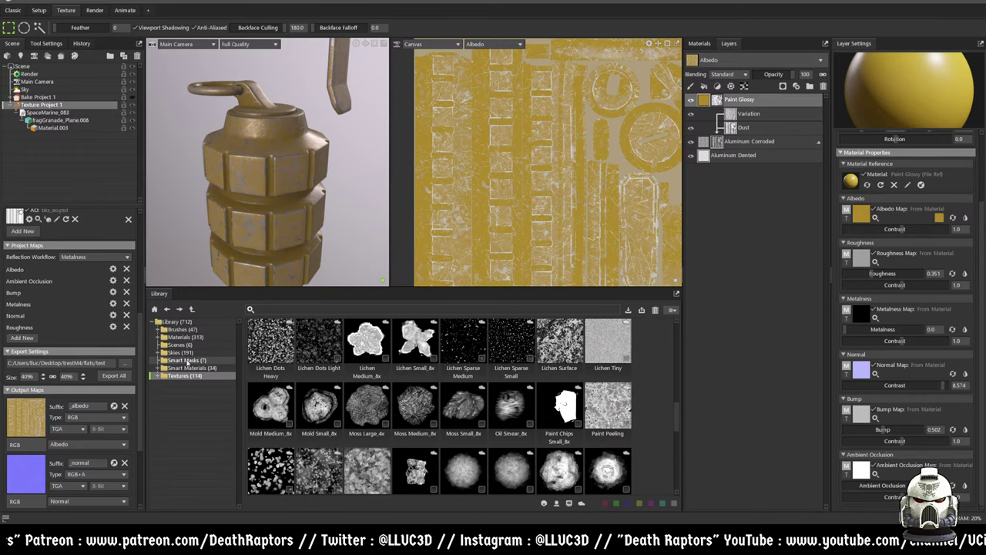
pyautogui.click(185, 367)
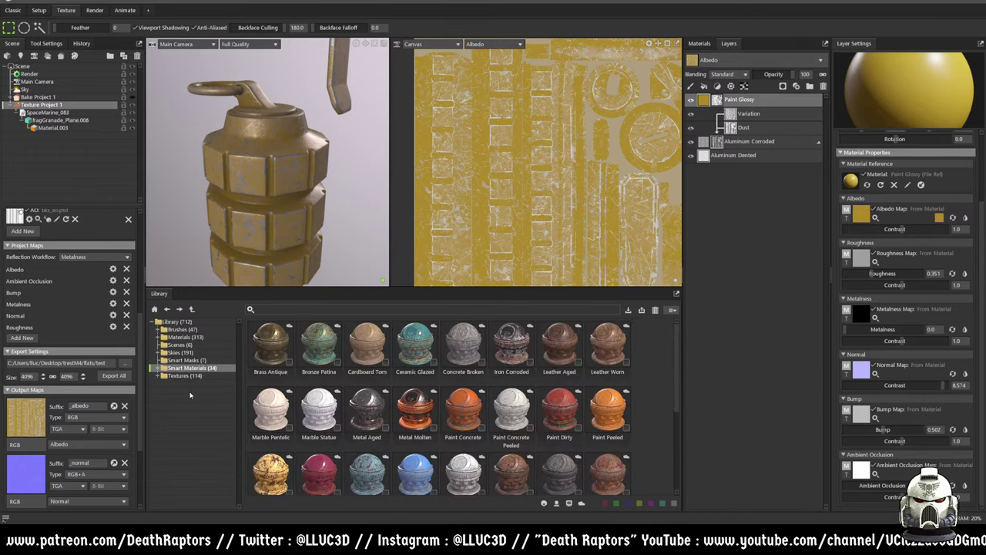
# - Choose Metal Molten over Paint Concrete and filter the library down to it
pyautogui.scroll(-3, 355, 391)
pyautogui.scroll(1, 370, 386)
pyautogui.scroll(1, 476, 399)
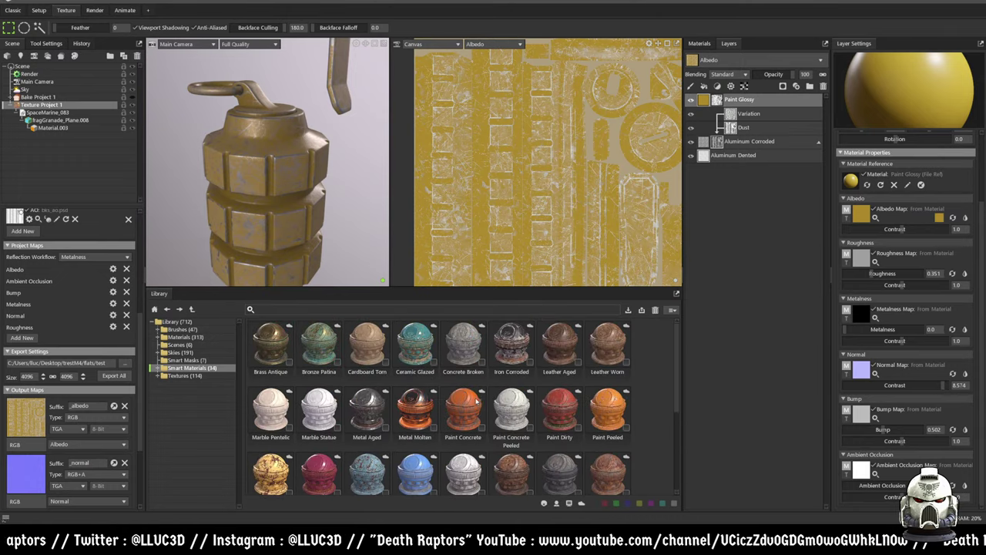
pyautogui.click(469, 410)
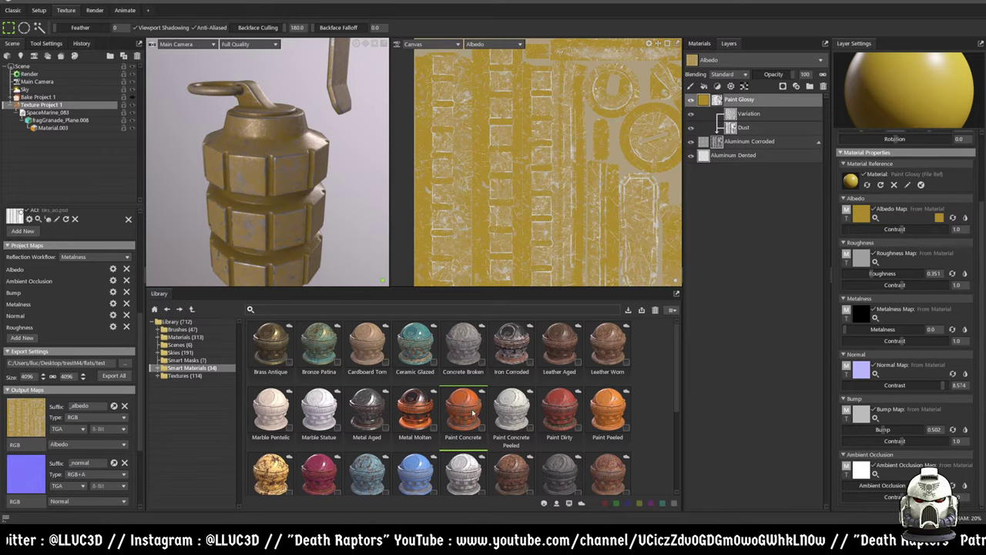
pyautogui.click(414, 425)
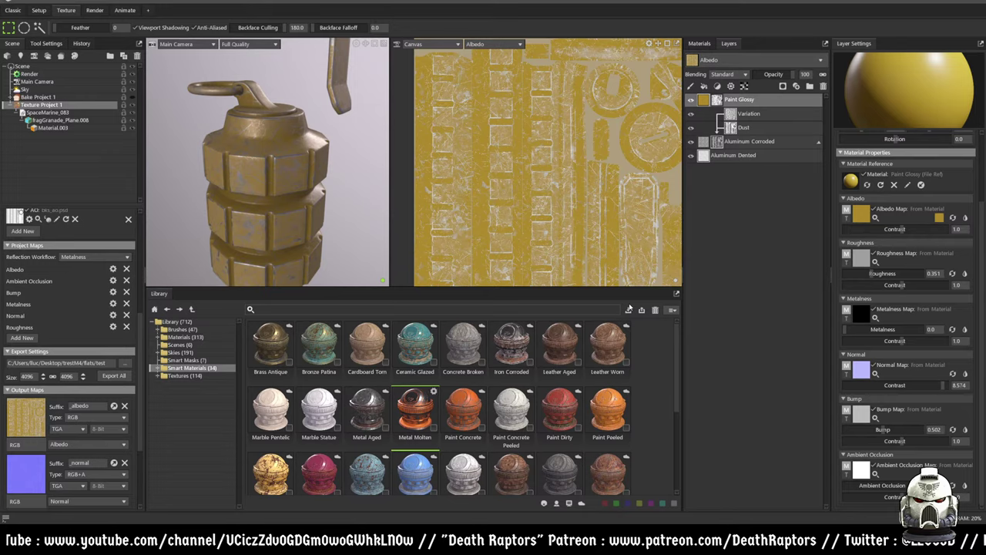
pyautogui.scroll(-1, 586, 368)
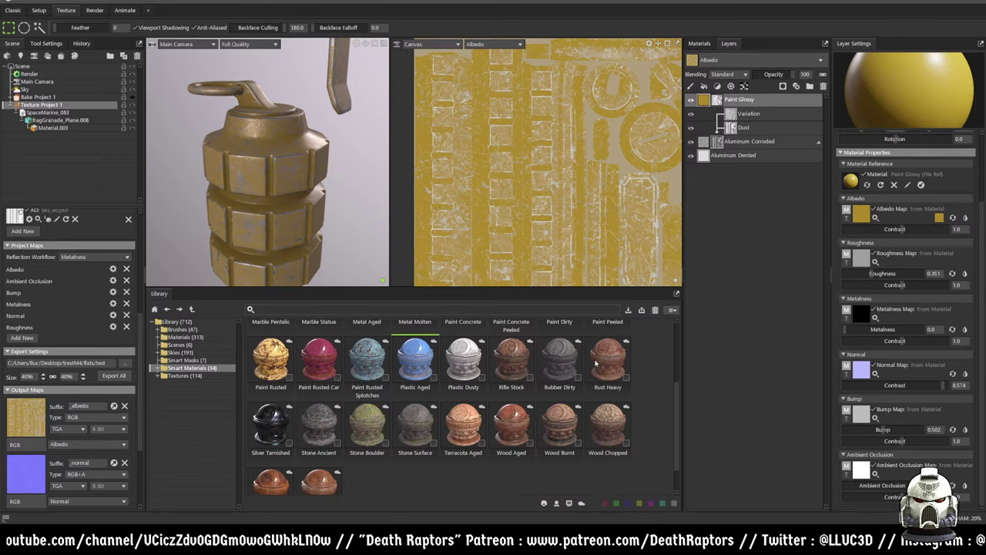
pyautogui.scroll(-3, 596, 398)
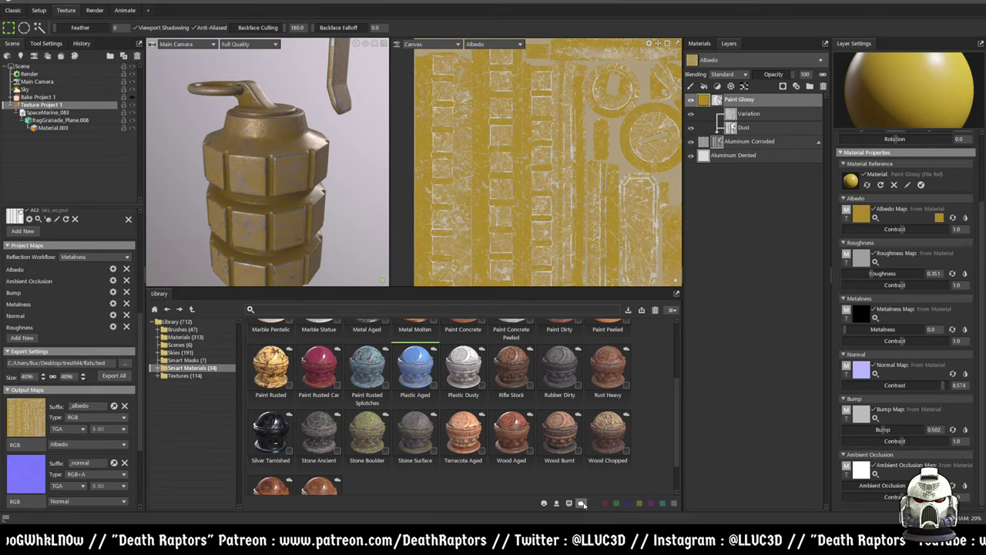
pyautogui.scroll(3, 582, 504)
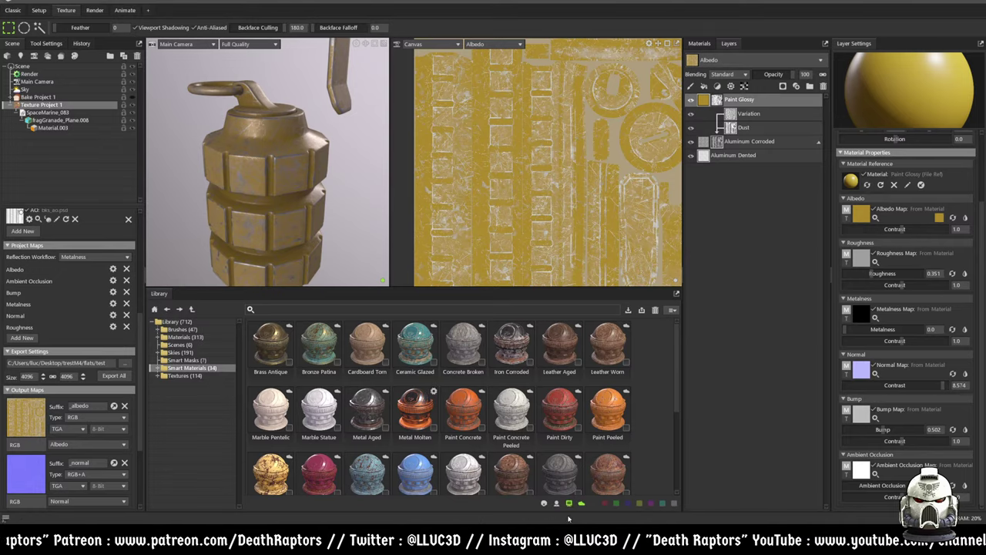
pyautogui.click(581, 503)
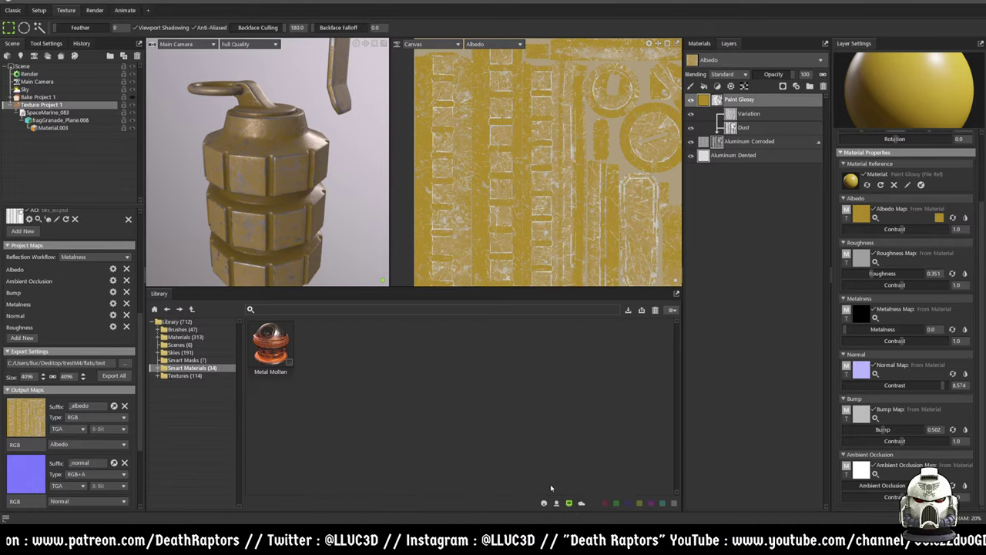
# - Toggle the library filter, ending with only Metal Molten shown
pyautogui.click(569, 503)
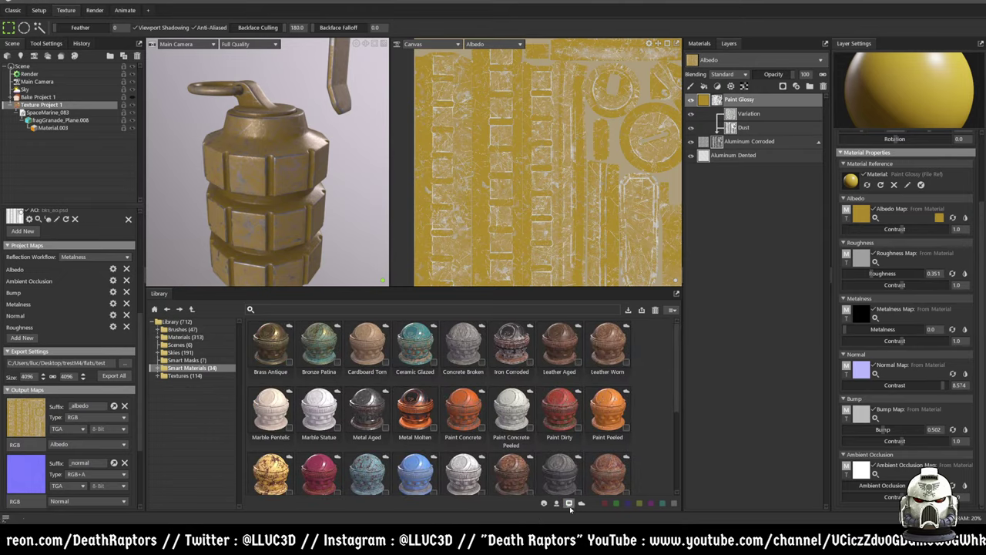
pyautogui.click(568, 503)
pyautogui.click(569, 503)
pyautogui.click(556, 503)
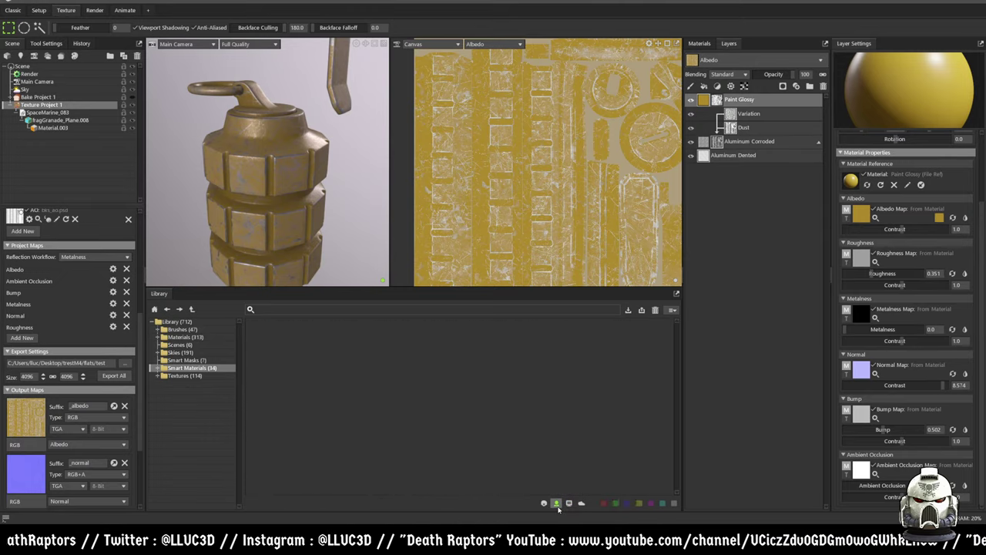
pyautogui.click(556, 503)
pyautogui.click(568, 503)
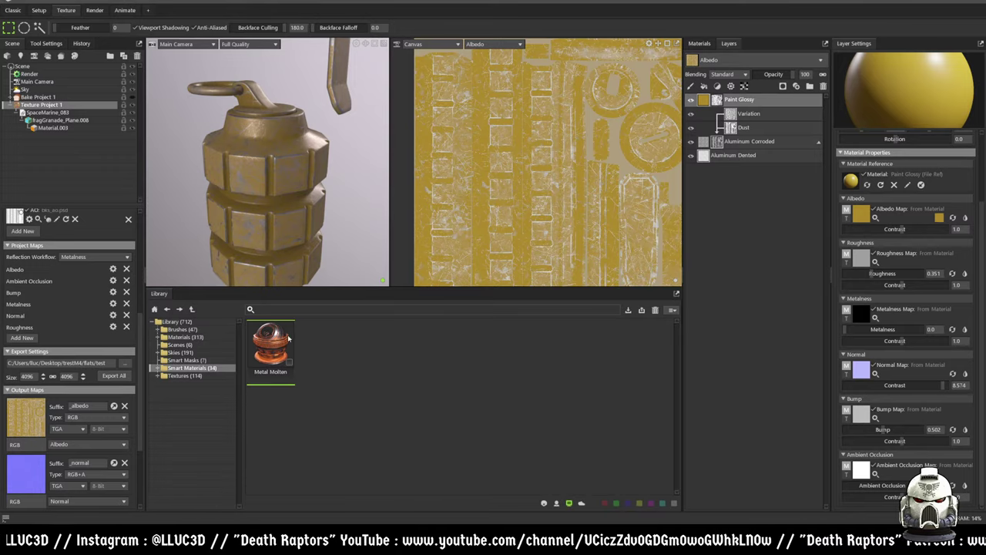
# - Add Metal Molten as the bottom layer and hide the five paint and aluminum layers
pyautogui.moveTo(287, 348); pyautogui.dragTo(757, 208)
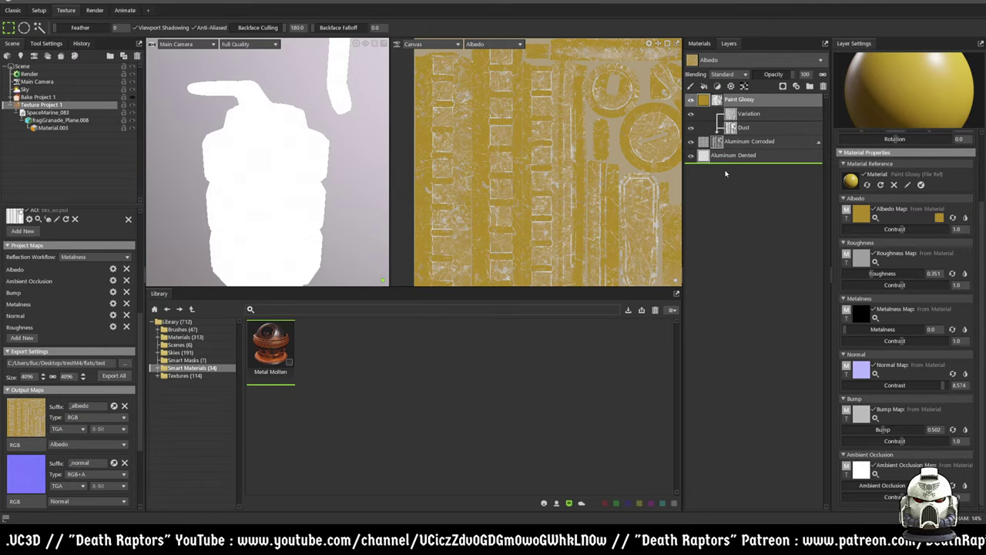
pyautogui.moveTo(725, 173); pyautogui.dragTo(724, 171)
pyautogui.click(691, 155)
pyautogui.click(691, 141)
pyautogui.click(690, 127)
pyautogui.click(691, 113)
pyautogui.click(691, 101)
# - Expand the Metal Molten group to show Molten, Steel Hot Roll and Steel Dirty
pyautogui.moveTo(366, 202); pyautogui.dragTo(202, 153)
pyautogui.click(703, 171)
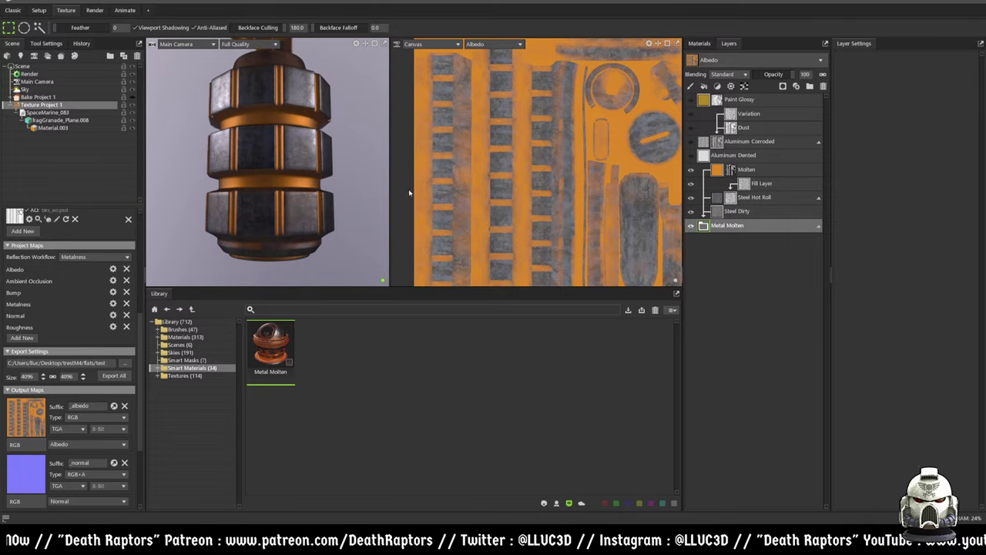
pyautogui.moveTo(299, 161); pyautogui.dragTo(369, 141)
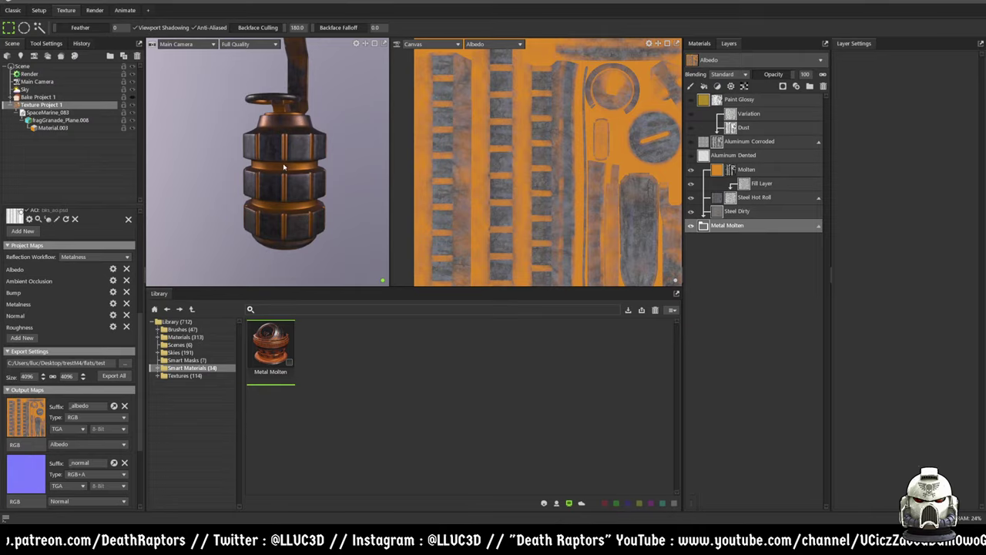
pyautogui.moveTo(285, 162); pyautogui.dragTo(283, 180)
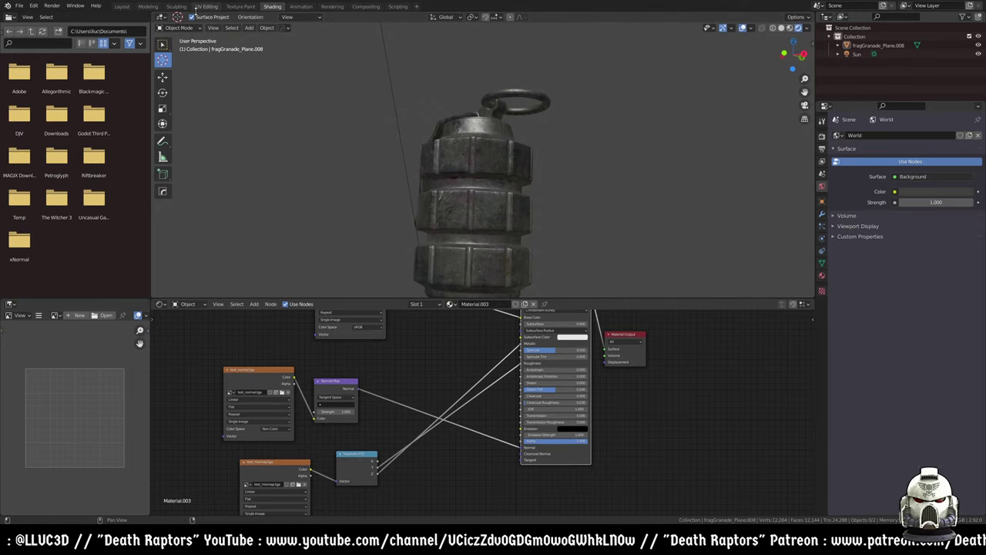
# - In Blender's UV Editing workspace, review the UVPackmaster2 and UV-Packer options and frame the mixmap's UV islands
pyautogui.click(207, 7)
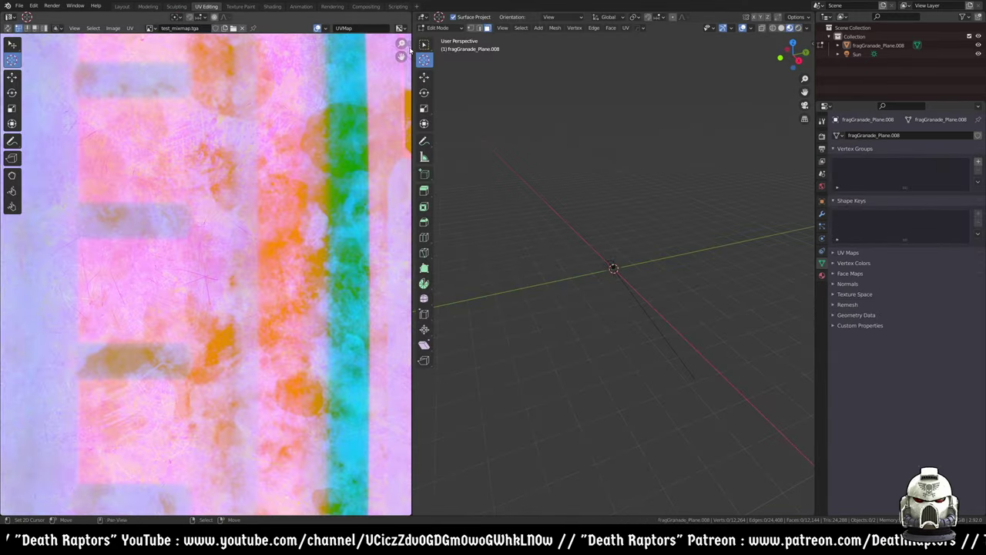
pyautogui.click(405, 56)
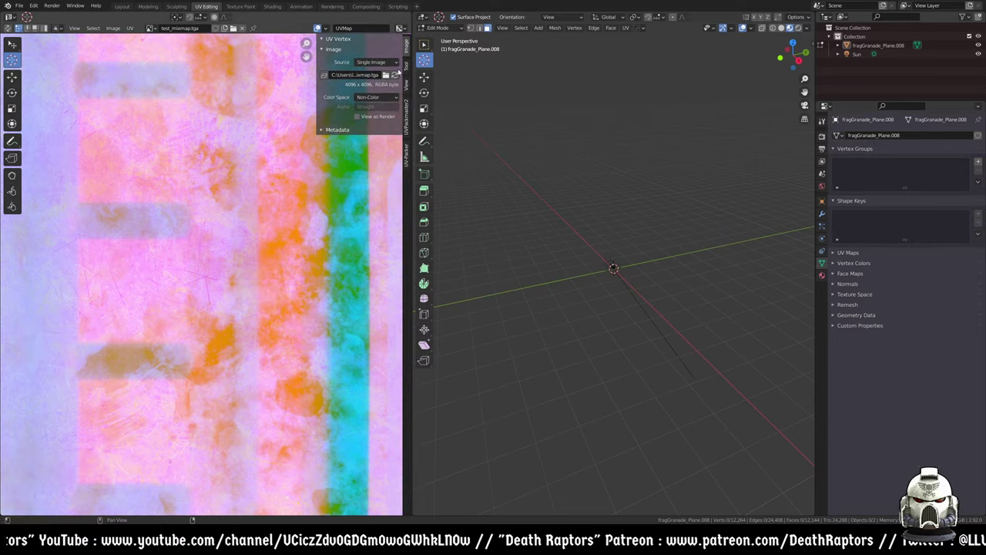
pyautogui.click(407, 106)
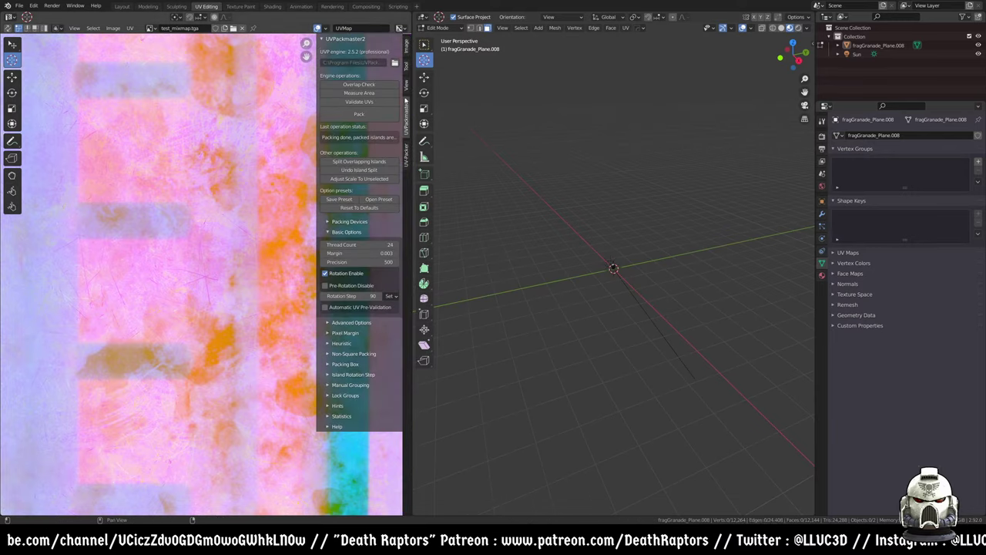
pyautogui.click(407, 155)
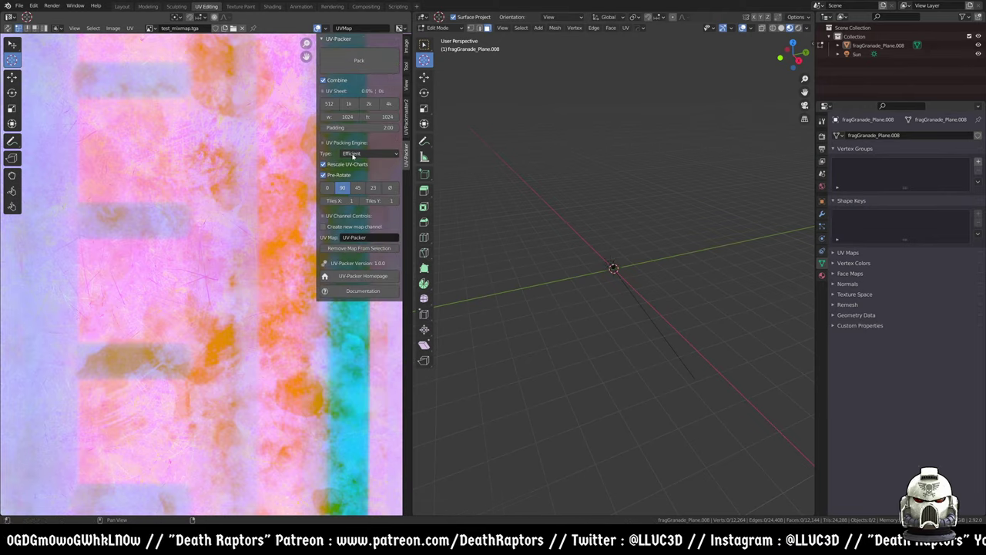
pyautogui.scroll(-7, 228, 284)
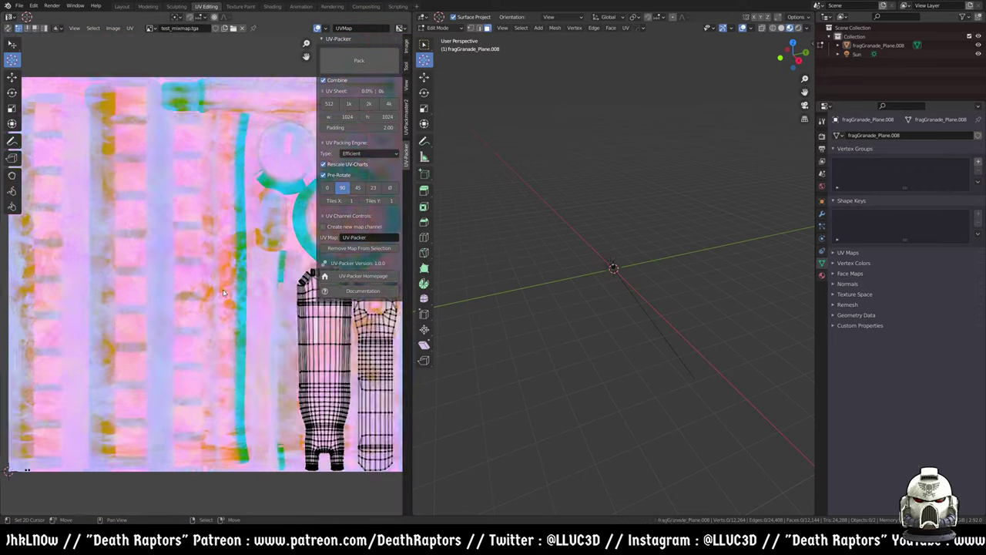
pyautogui.moveTo(251, 279); pyautogui.dragTo(194, 267, button='middle')
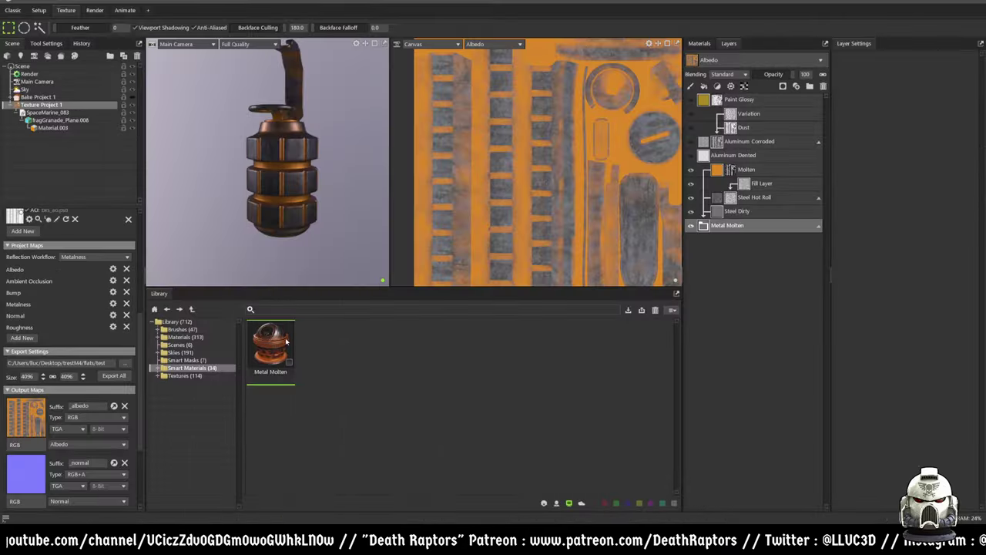
pyautogui.moveTo(352, 133); pyautogui.dragTo(258, 205)
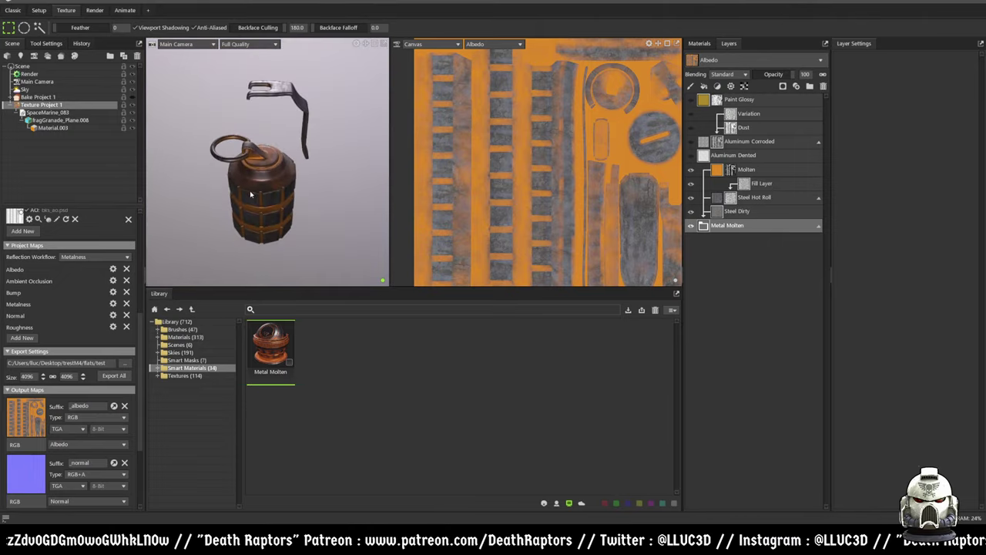
pyautogui.scroll(6, 268, 221)
pyautogui.moveTo(255, 124); pyautogui.dragTo(352, 160)
pyautogui.scroll(4, 253, 154)
pyautogui.scroll(-3, 353, 160)
pyautogui.scroll(4, 278, 203)
pyautogui.moveTo(298, 259); pyautogui.dragTo(263, 193)
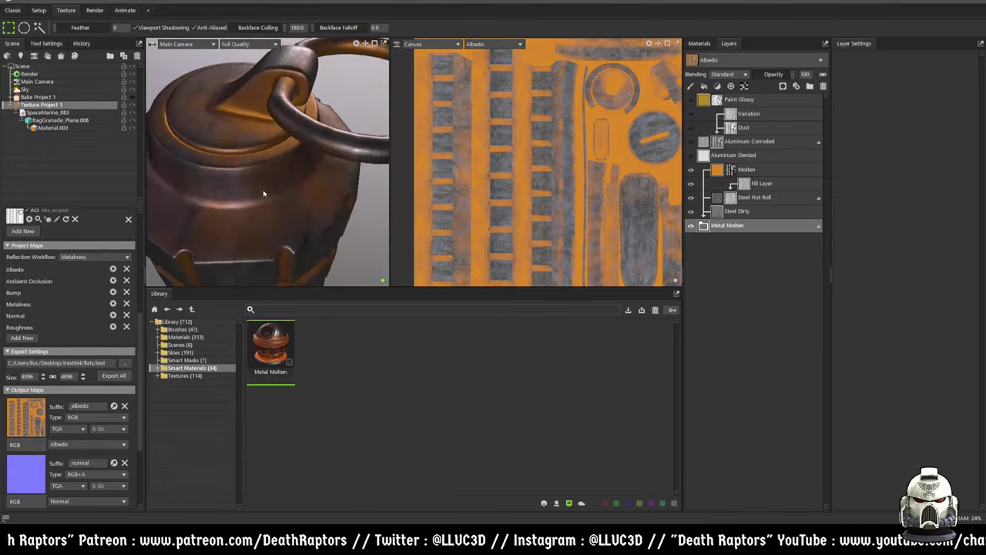
pyautogui.scroll(-3, 263, 193)
pyautogui.moveTo(244, 123); pyautogui.dragTo(250, 201)
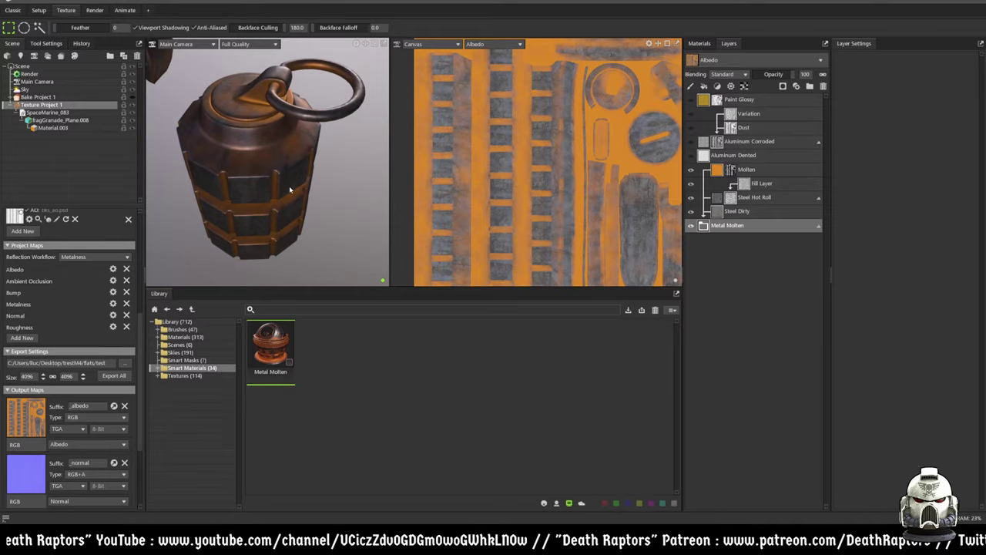
pyautogui.moveTo(296, 161); pyautogui.dragTo(280, 149)
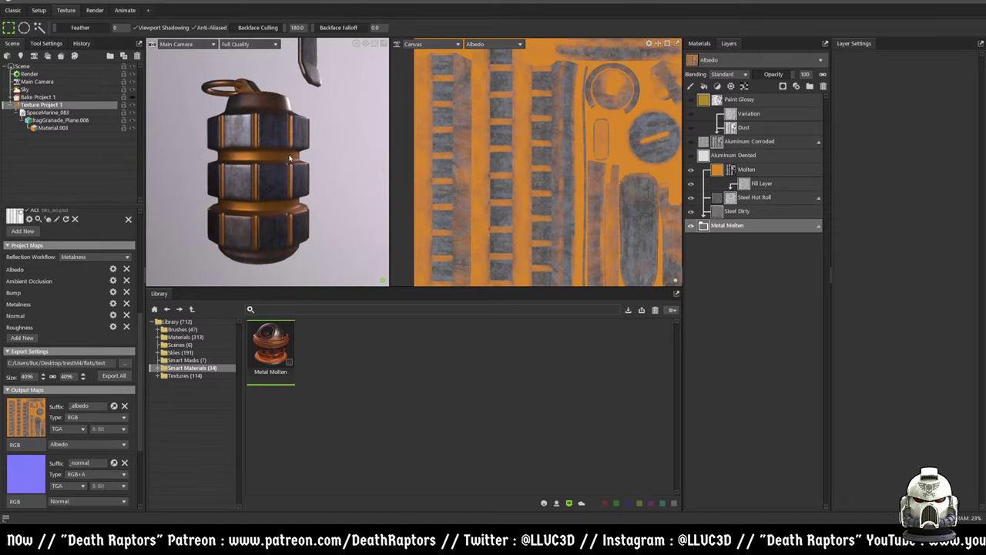